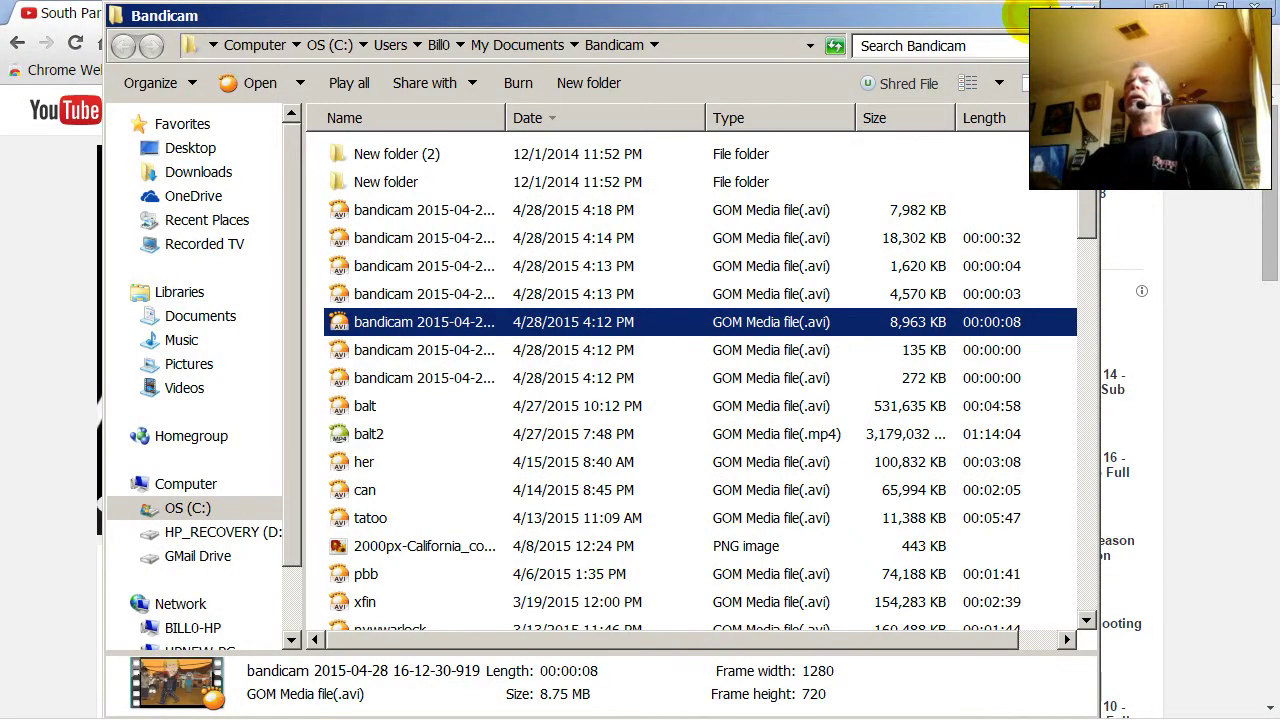
# Minimize the Bandicam folder and browser windows, and bring up the Twitch popout video c6533220 in a maximized window
pyautogui.click(1022, 18)
pyautogui.click(1195, 5)
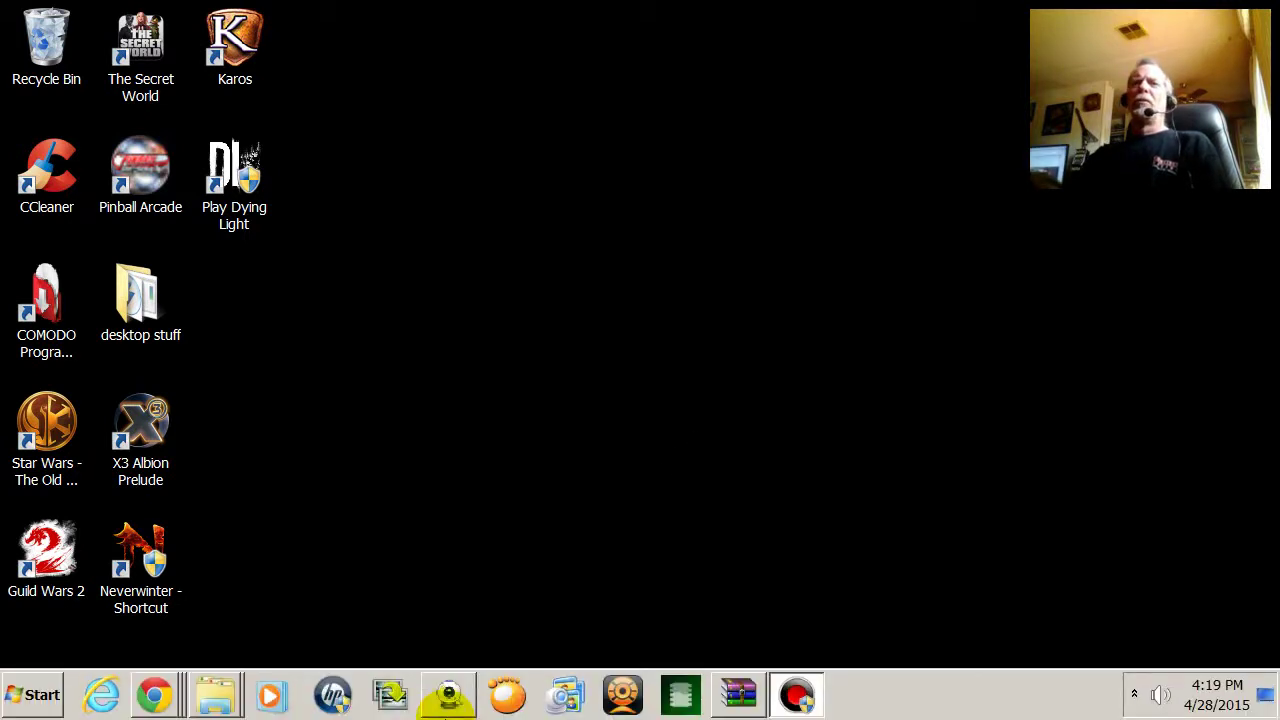
pyautogui.moveTo(163, 708)
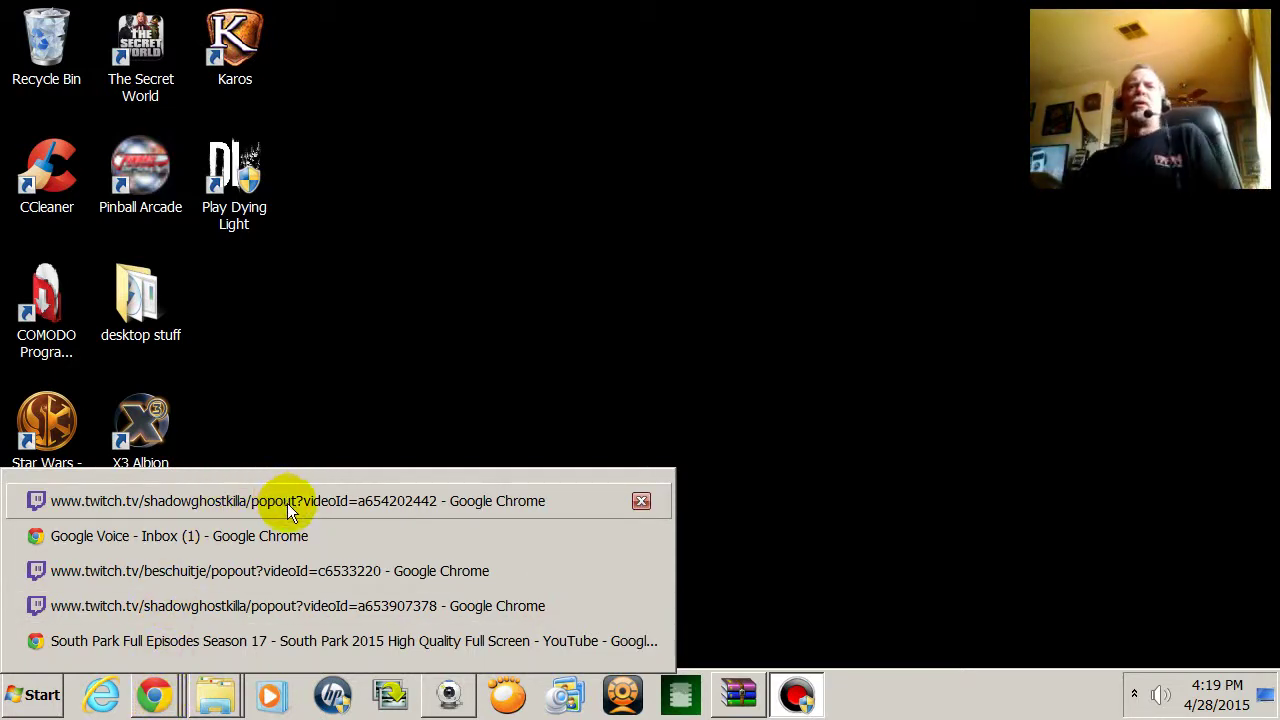
pyautogui.click(297, 566)
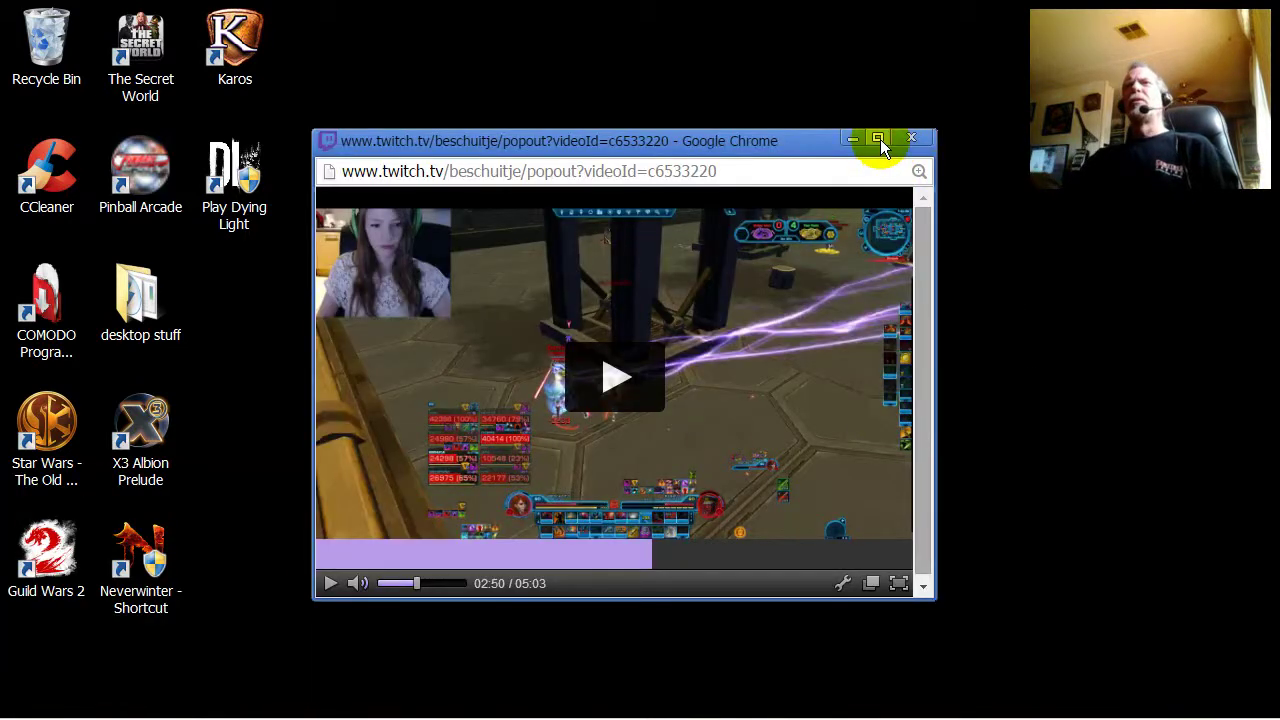
pyautogui.click(878, 139)
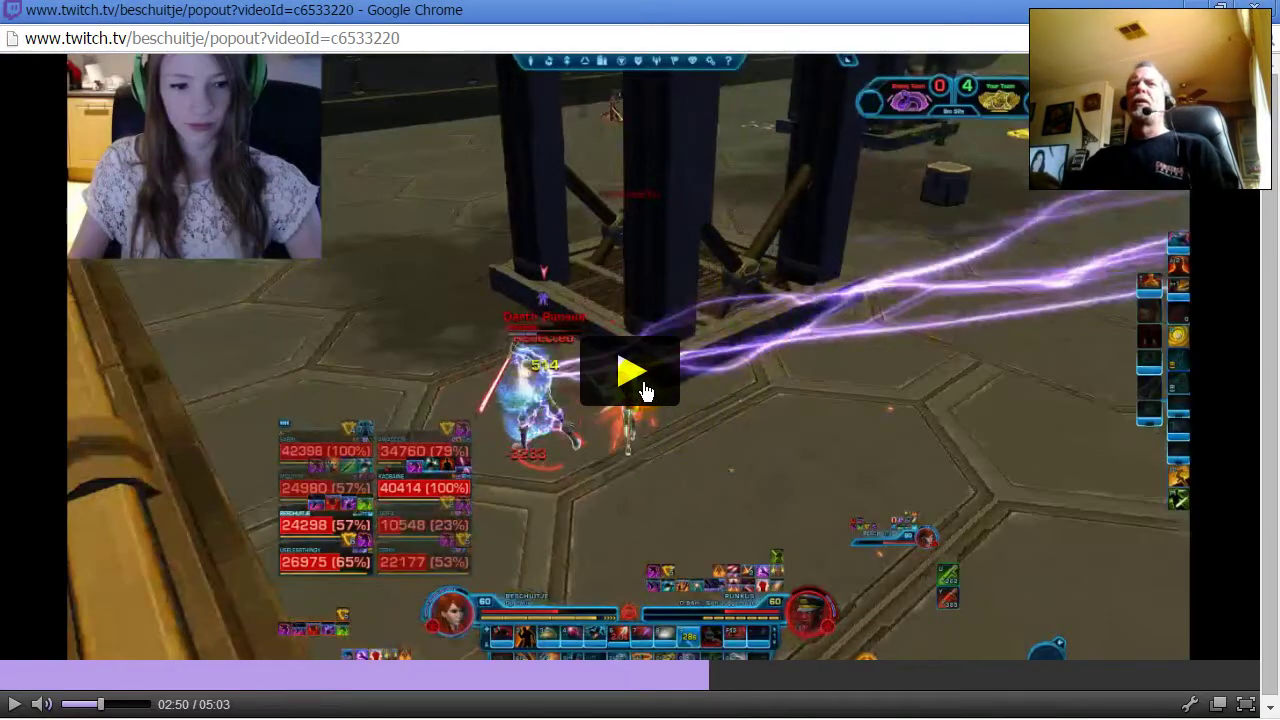
# Play the stream video c6533220 in full screen to examine its overlay, and put the paused video's window away
pyautogui.click(645, 390)
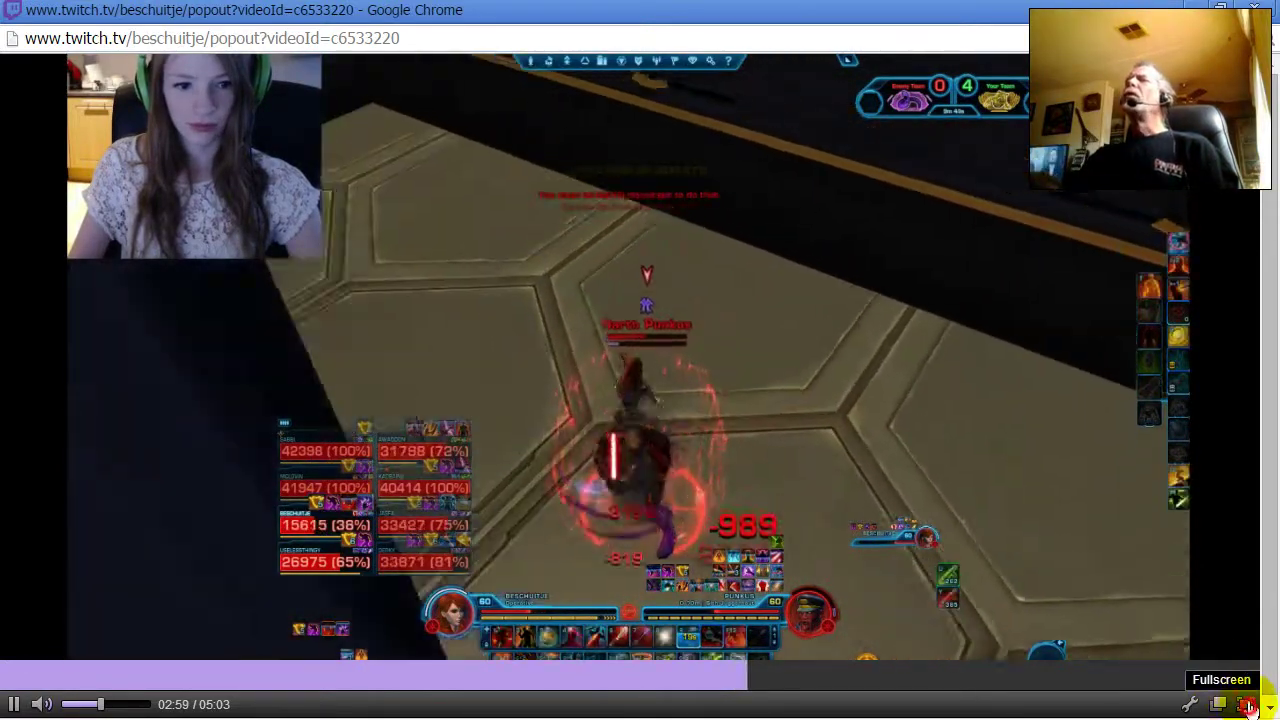
pyautogui.click(1245, 704)
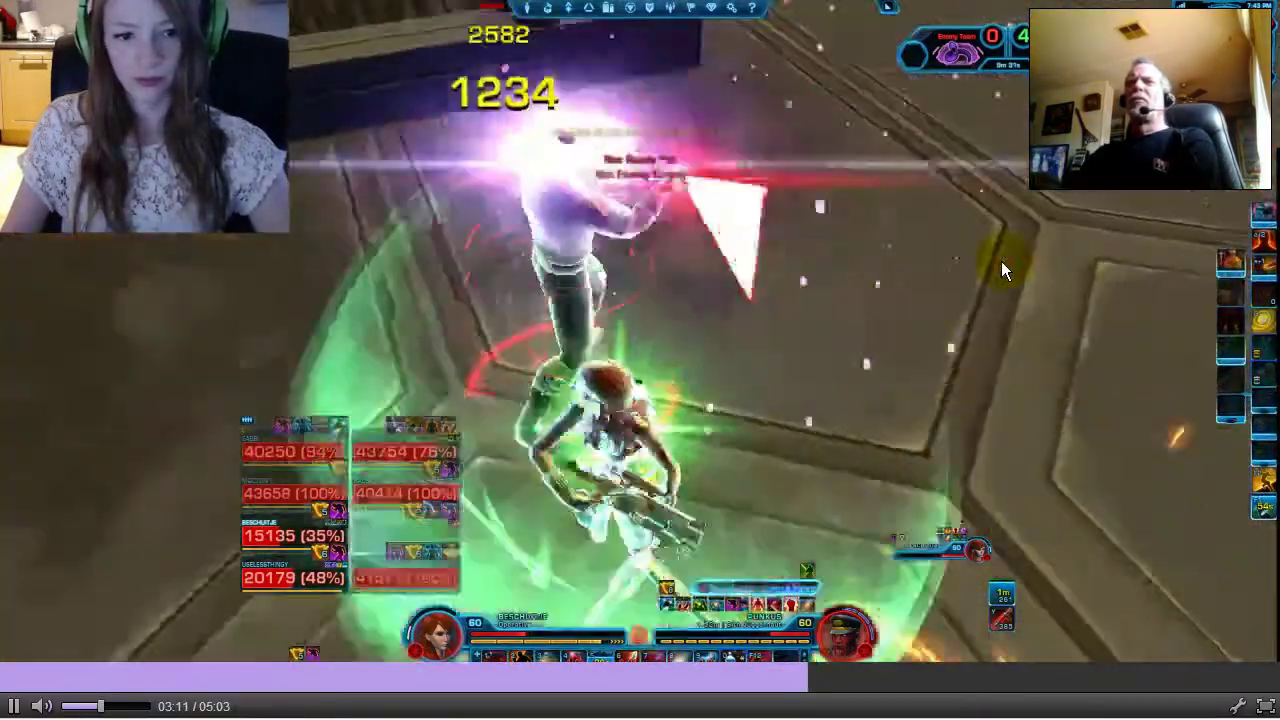
pyautogui.doubleClick(958, 261)
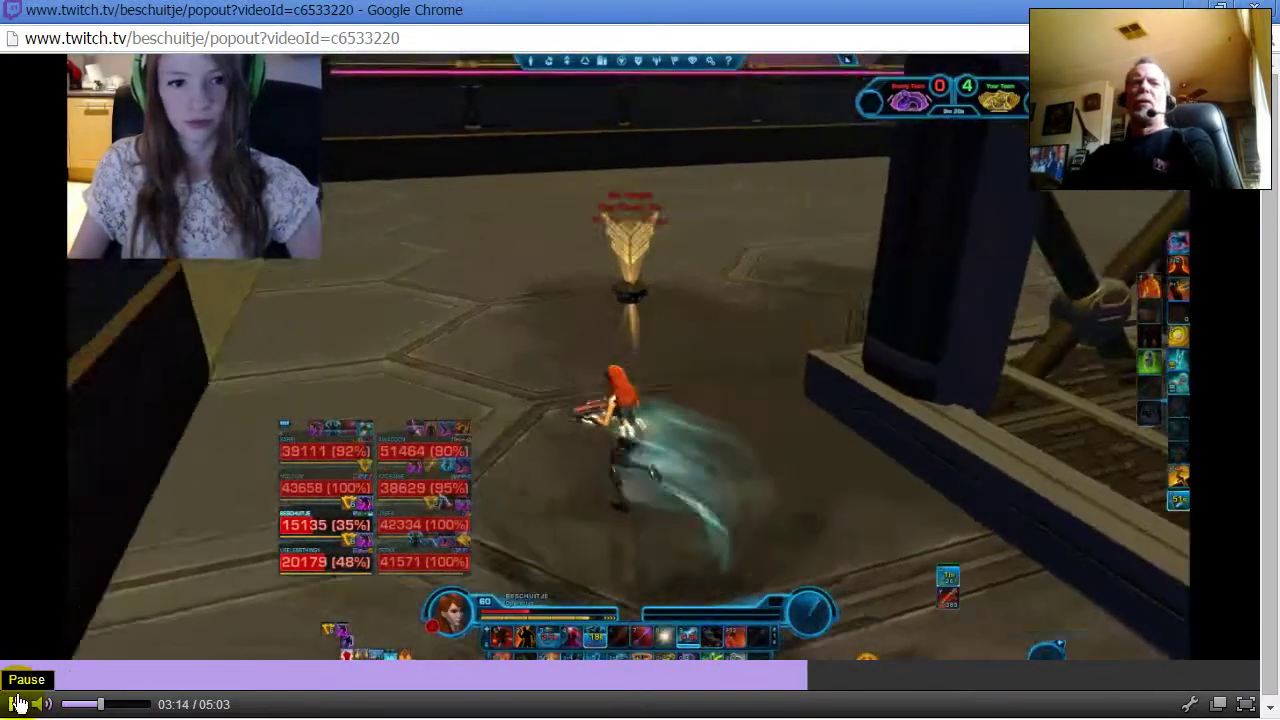
pyautogui.click(16, 704)
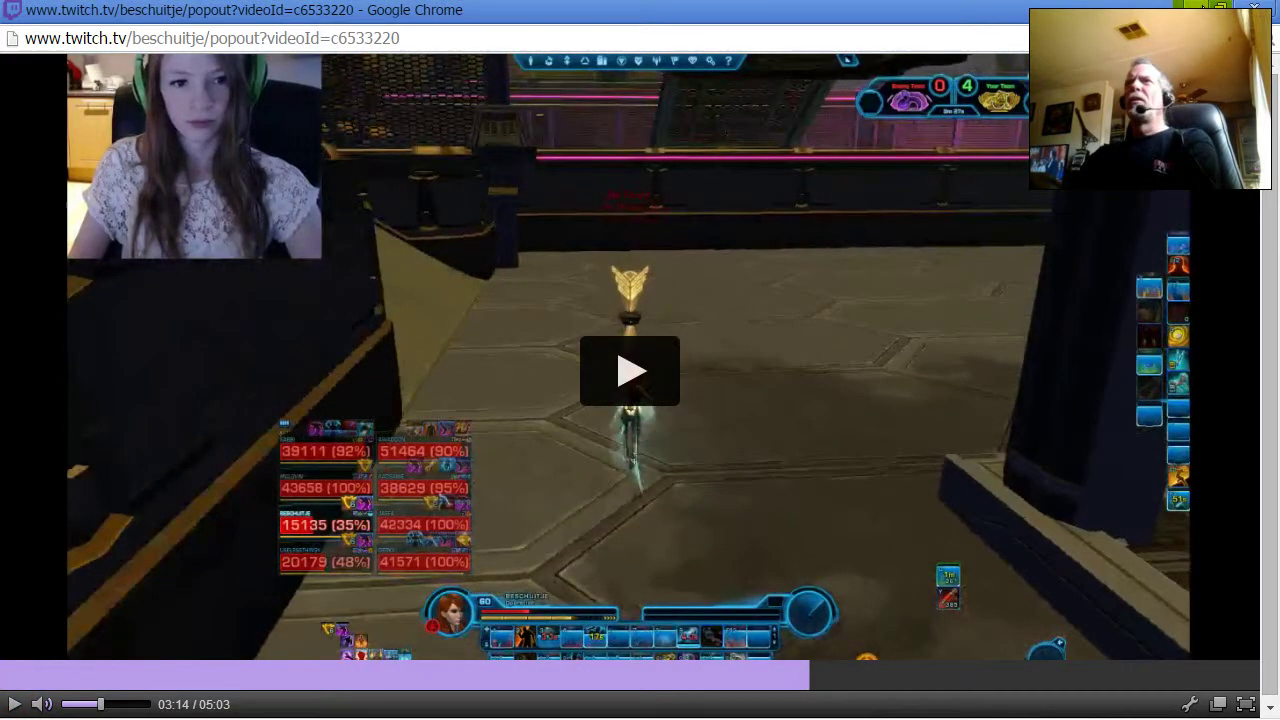
pyautogui.click(1195, 8)
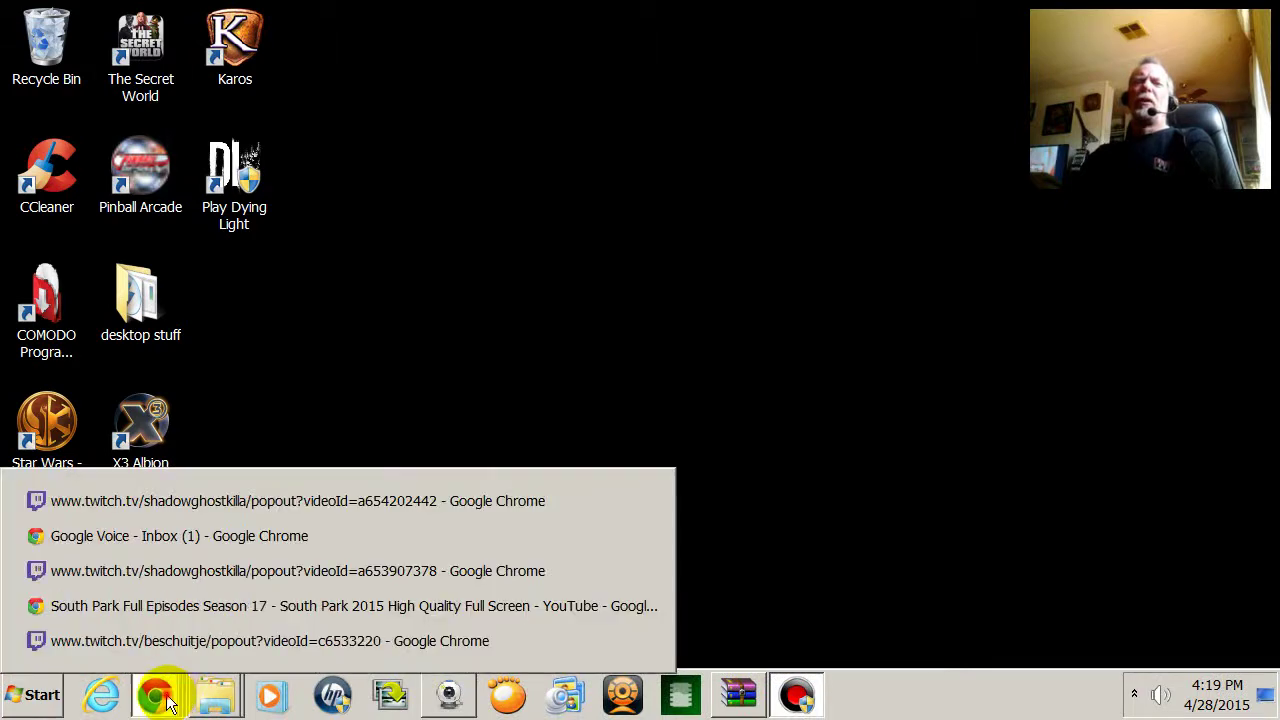
# Bring up the Twitch popout videos a654202442 and a653907378, and maximize the window of a653907378
pyautogui.click(196, 513)
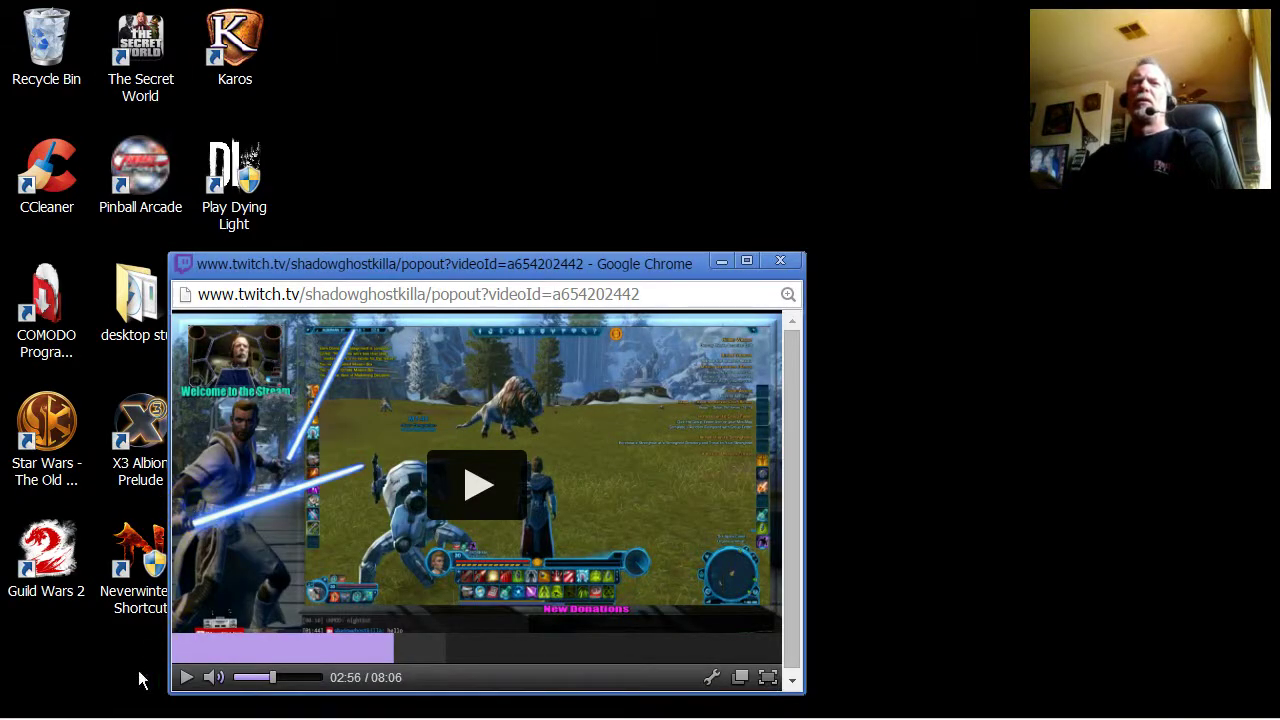
pyautogui.moveTo(168, 700)
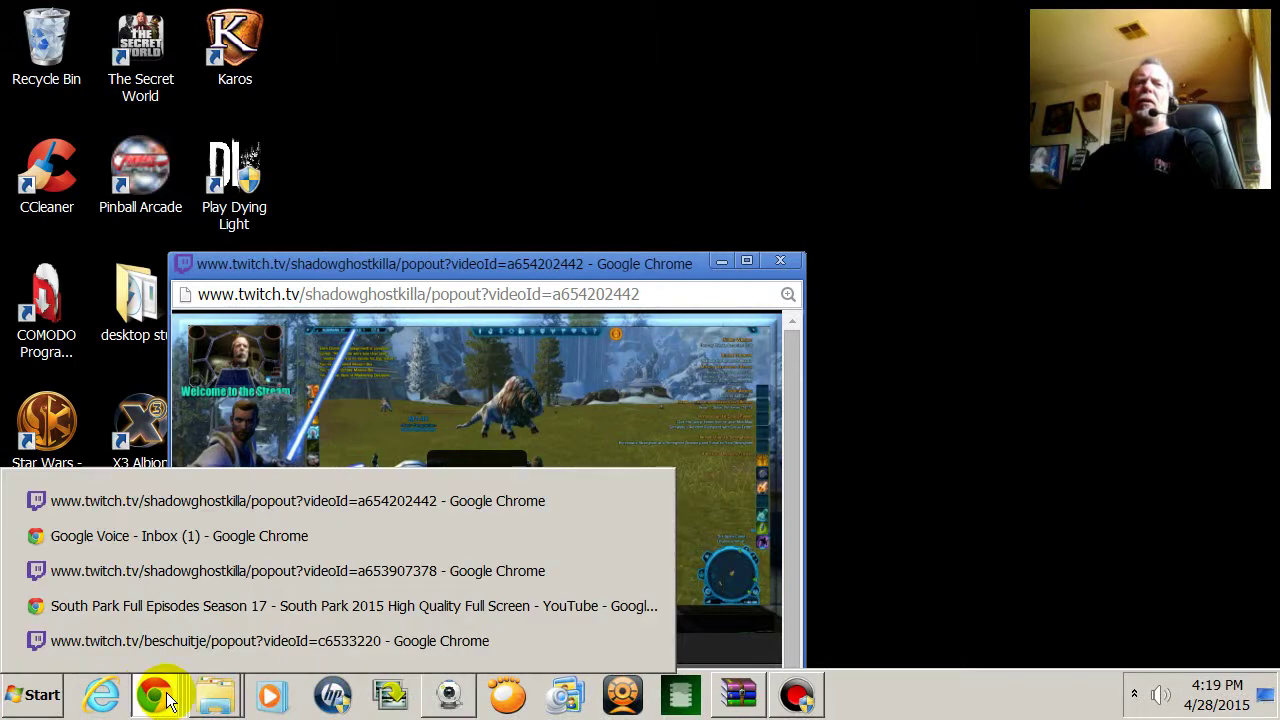
pyautogui.click(176, 582)
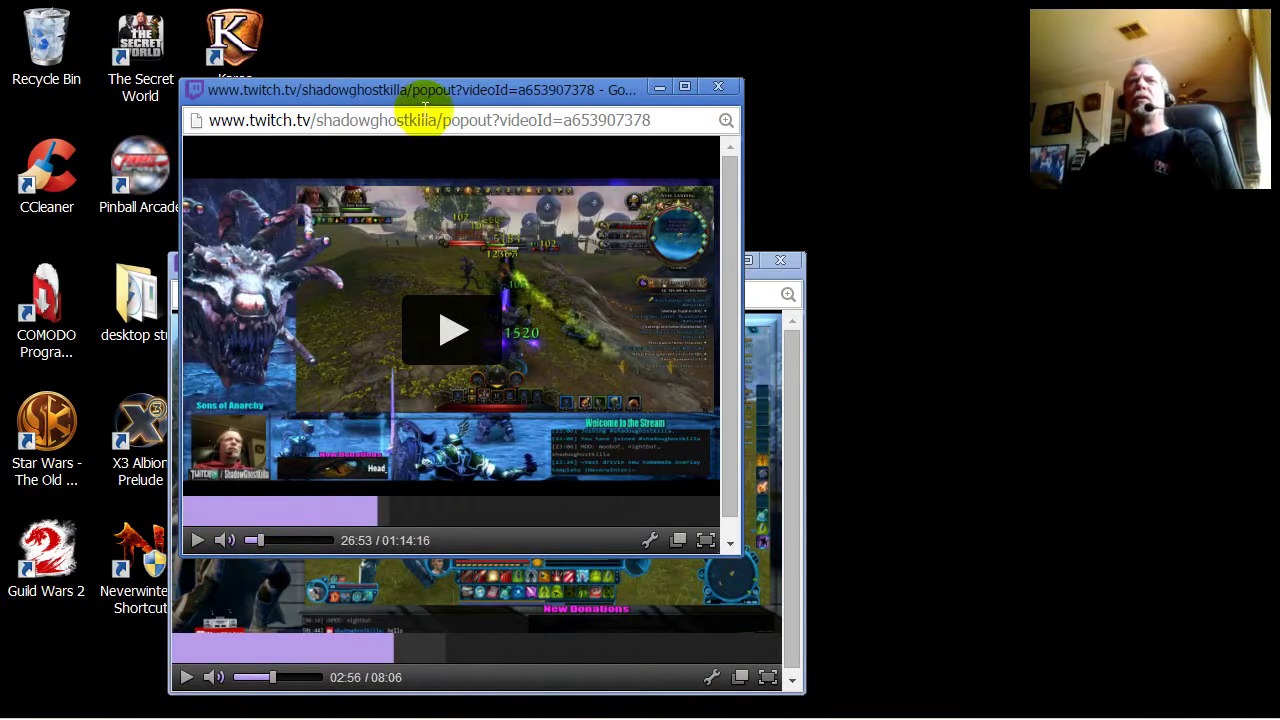
pyautogui.moveTo(425, 103); pyautogui.dragTo(656, 60)
pyautogui.click(976, 46)
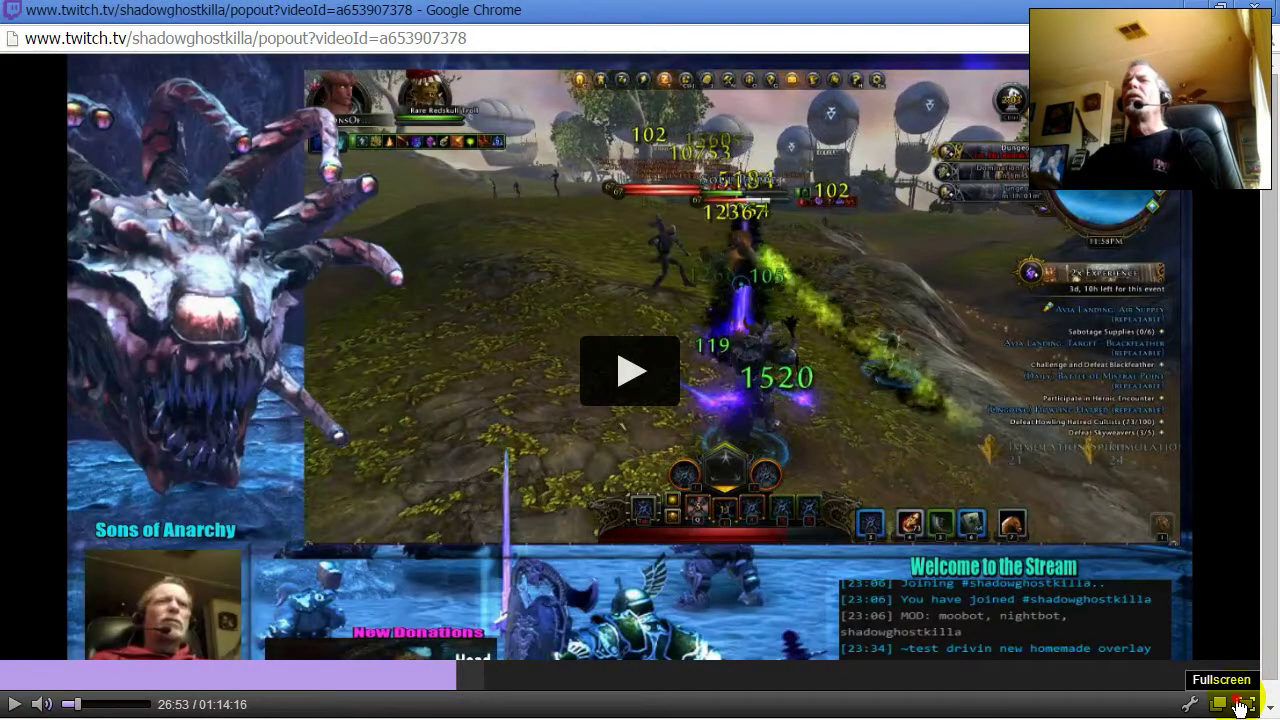
# Play the Neverwinter stream video in full screen to examine its custom overlay, and put the paused video's window away
pyautogui.click(1240, 706)
pyautogui.click(647, 355)
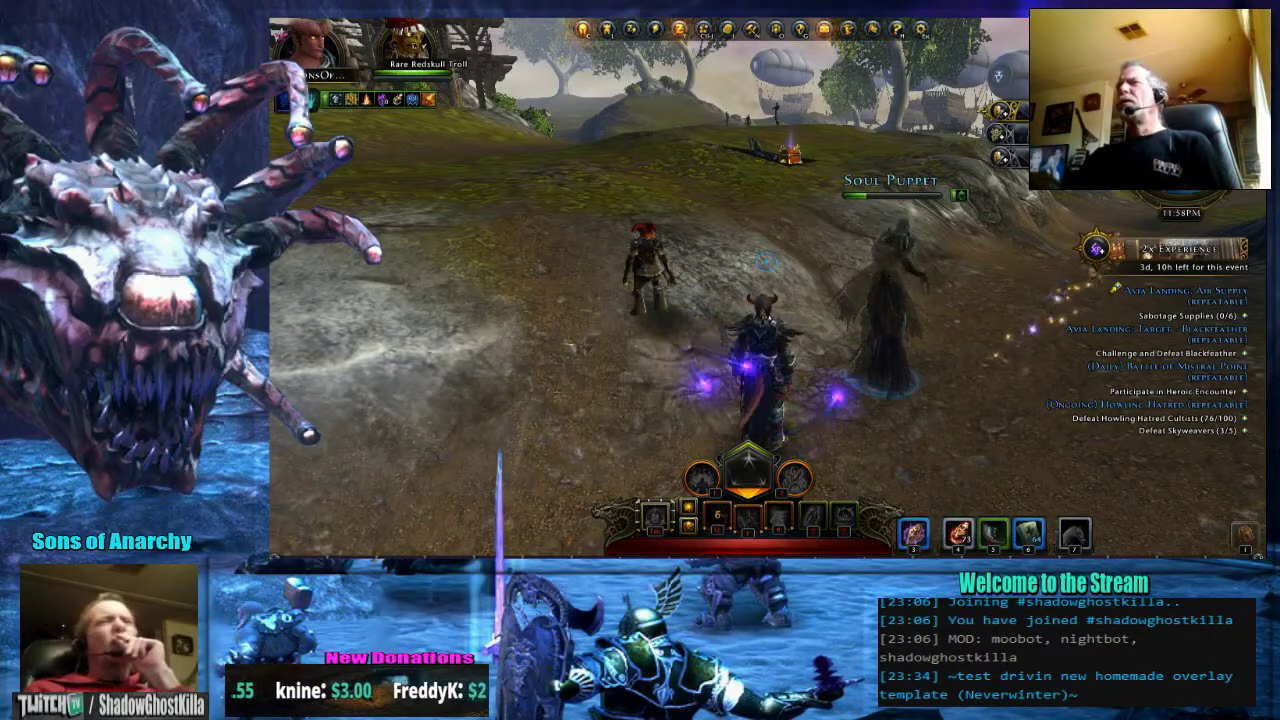
pyautogui.moveTo(1143, 285)
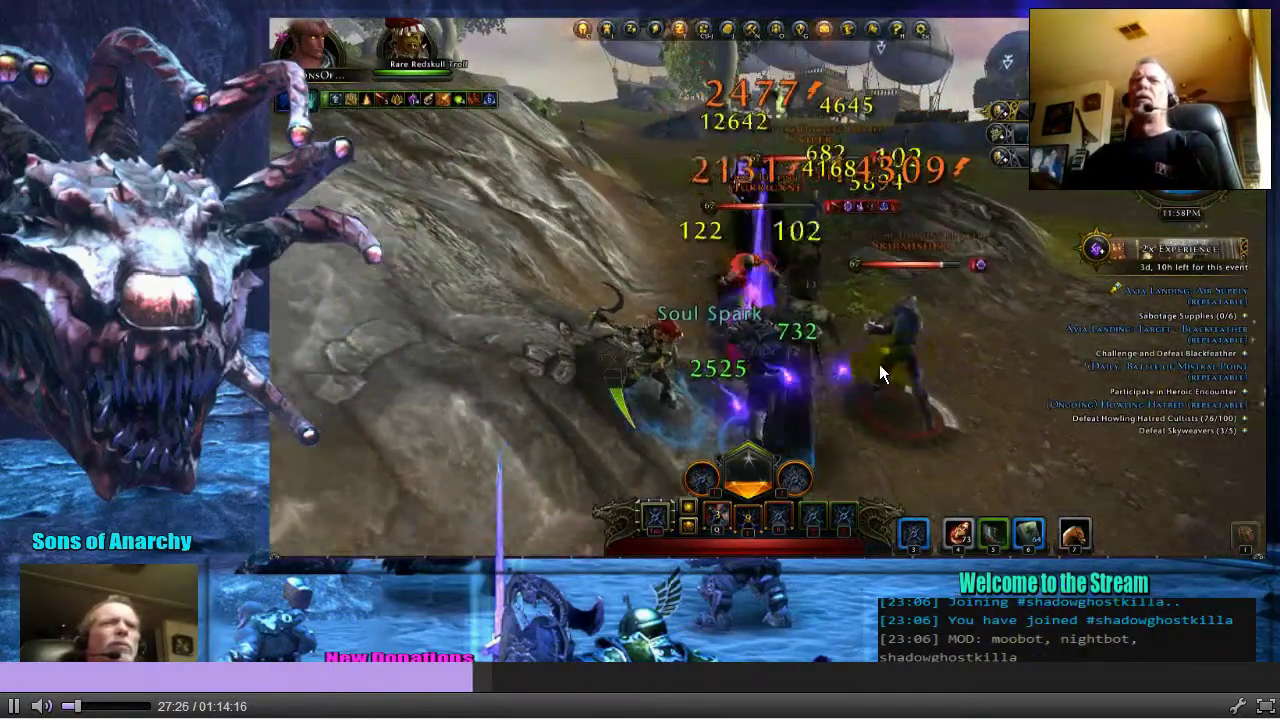
pyautogui.press('Escape')
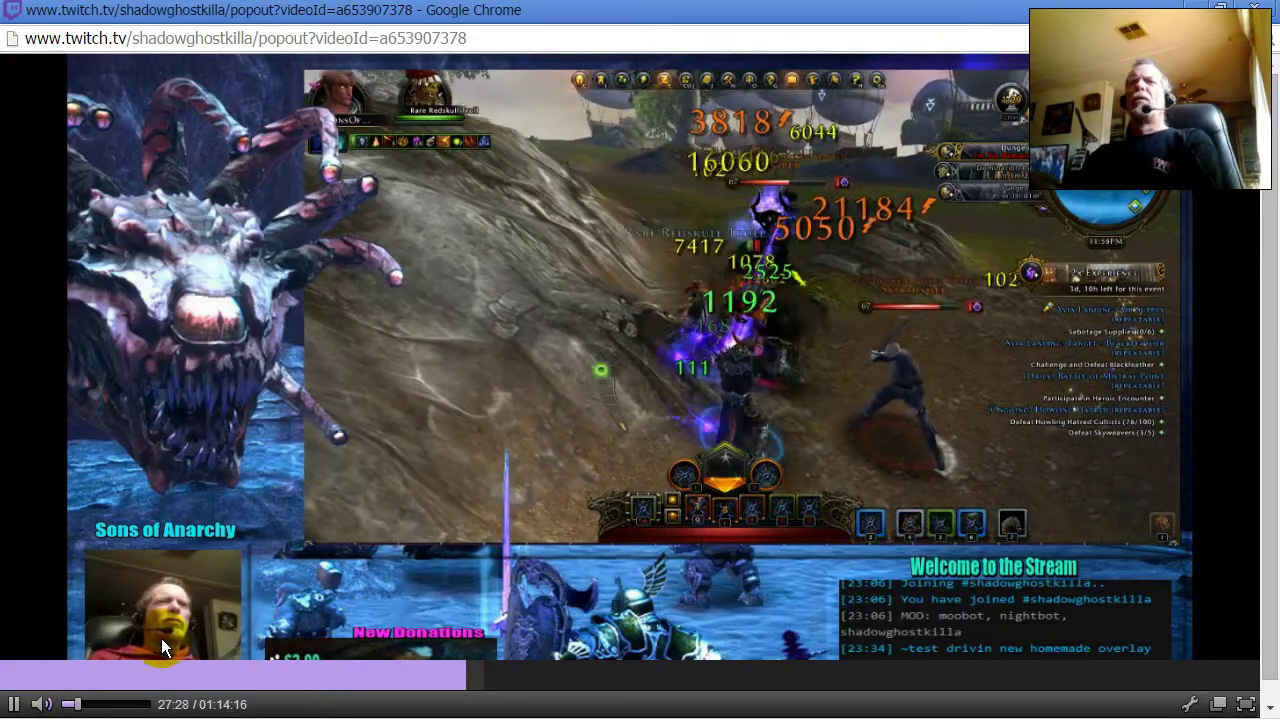
pyautogui.click(14, 704)
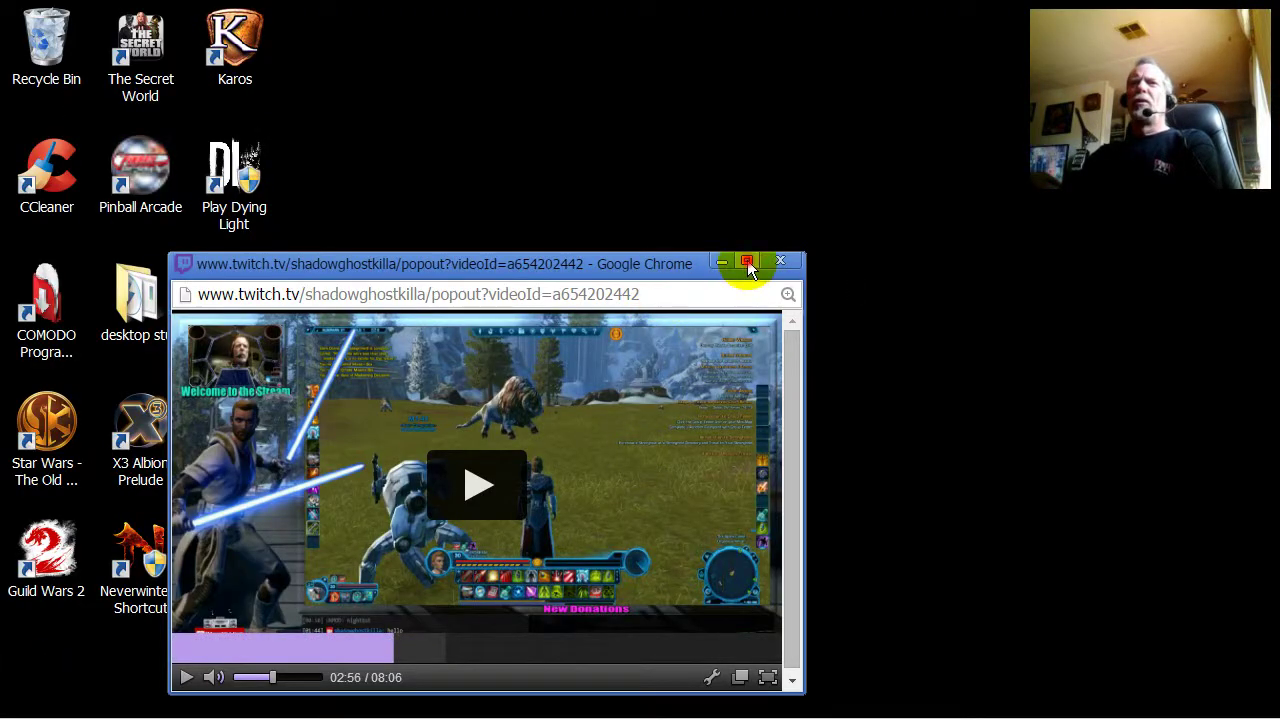
# Play the Star Wars stream video a654202442 in full screen to examine its overlay, and put the paused video's window away
pyautogui.click(748, 263)
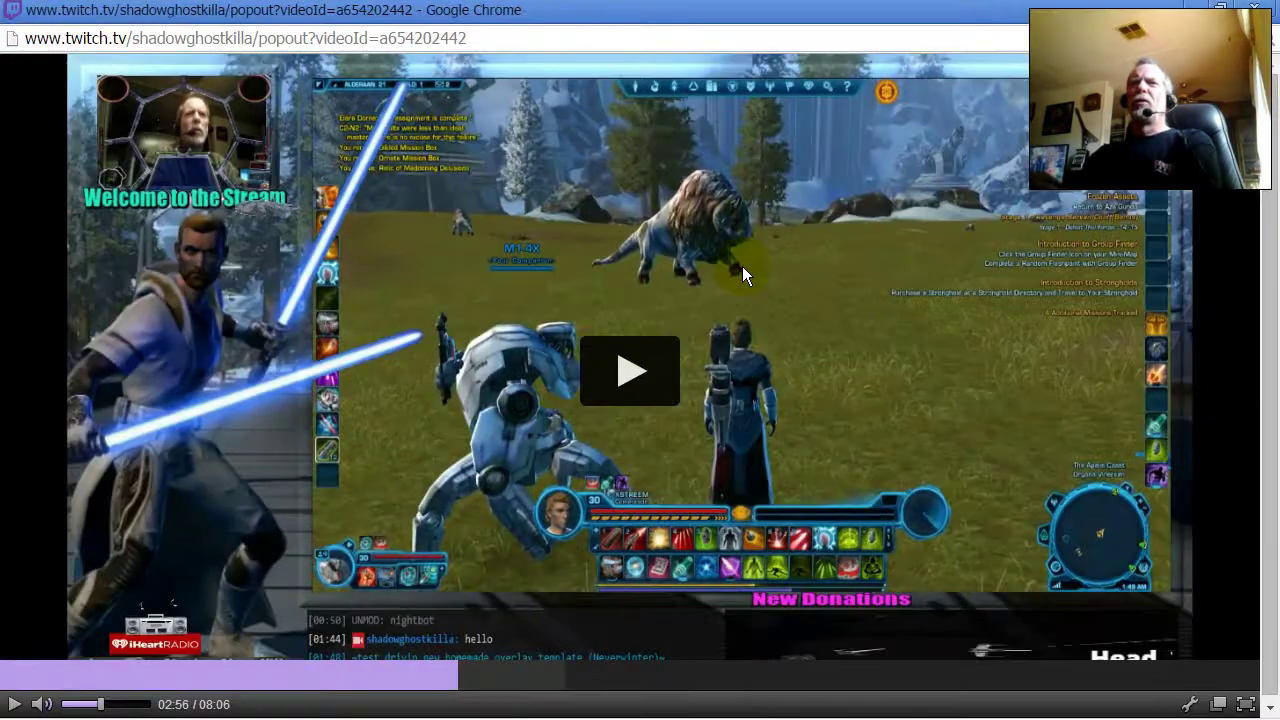
pyautogui.click(657, 380)
pyautogui.click(1246, 704)
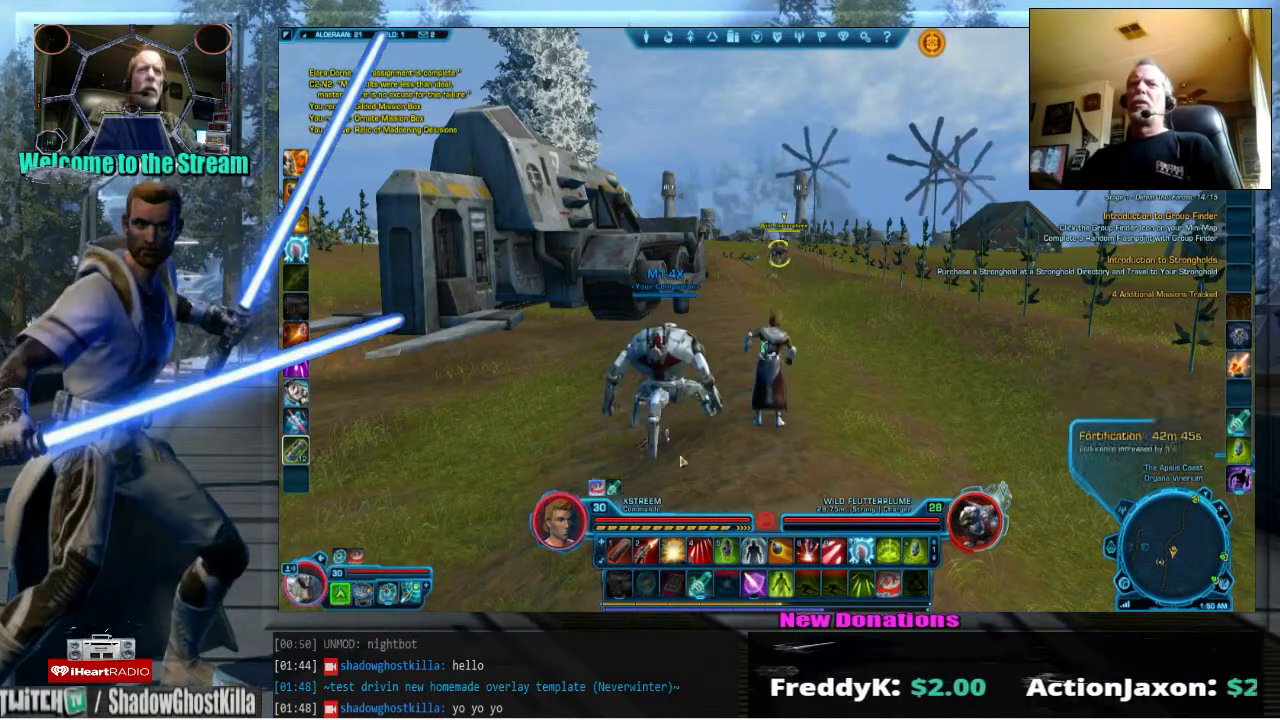
pyautogui.moveTo(641, 603)
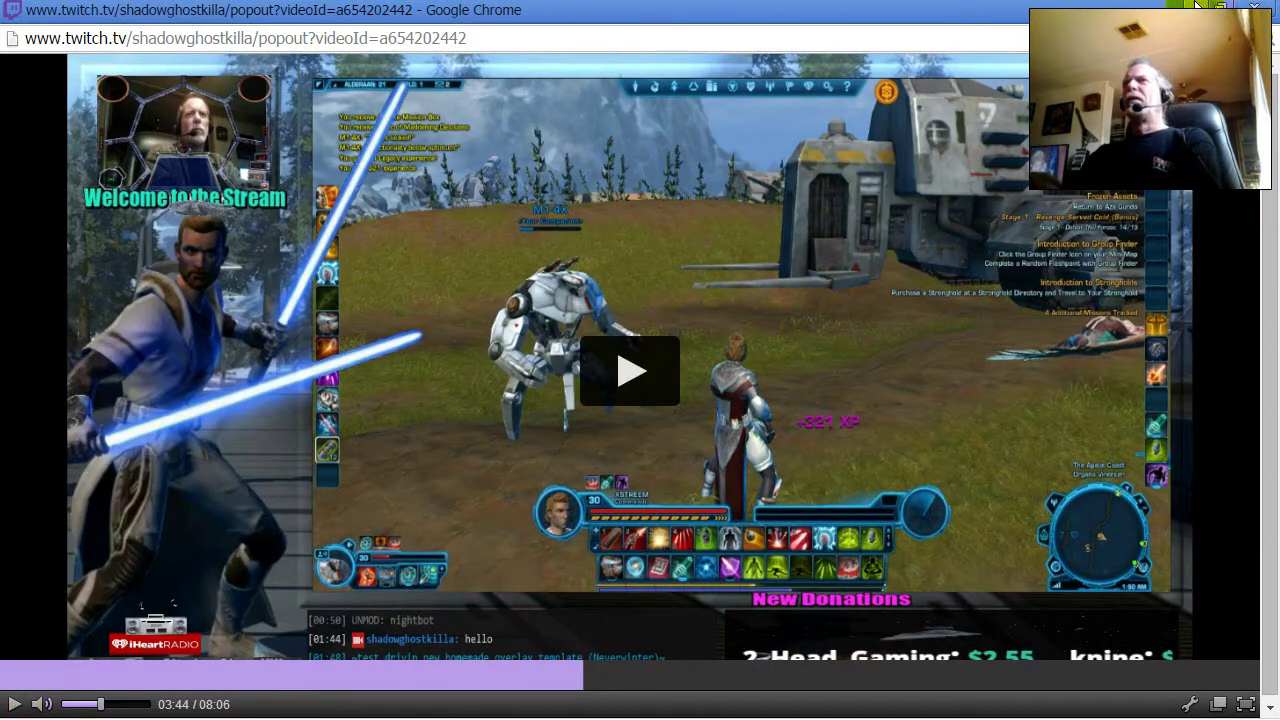
pyautogui.click(1196, 5)
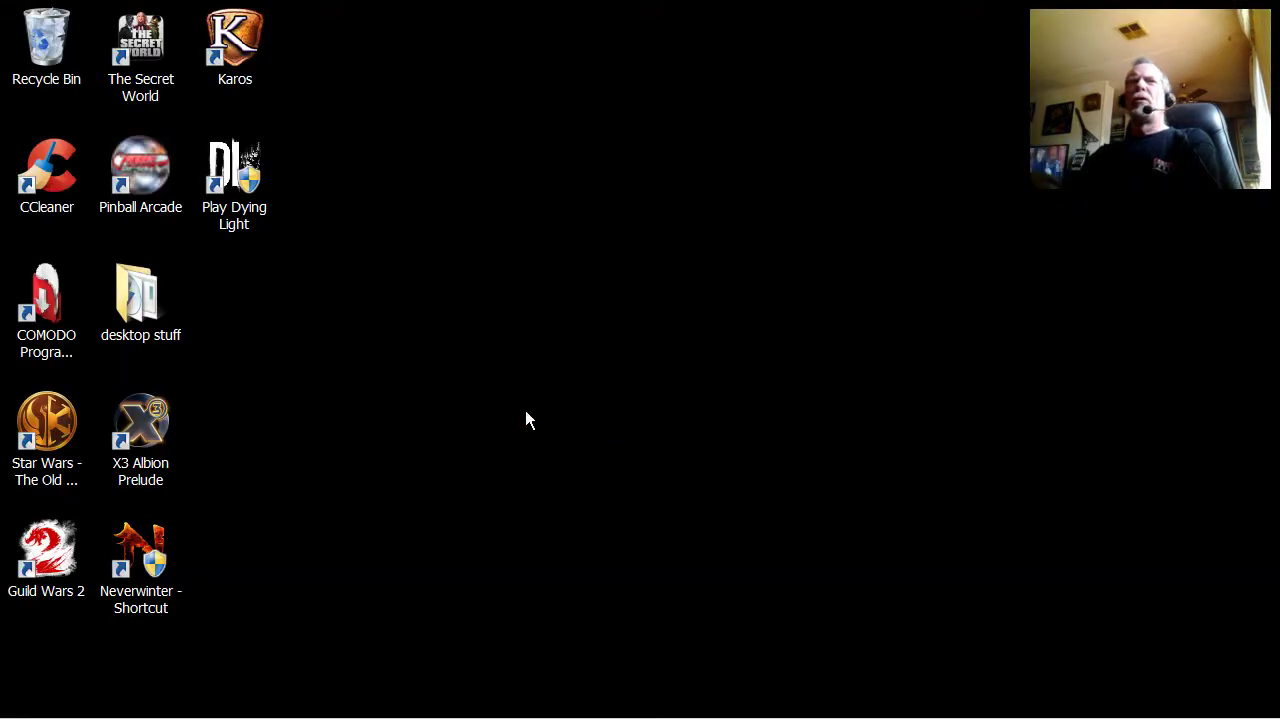
# Launch GIMP and arrange its main window between the toolbox and the Layers dock so that none of them overlap
pyautogui.click(29, 694)
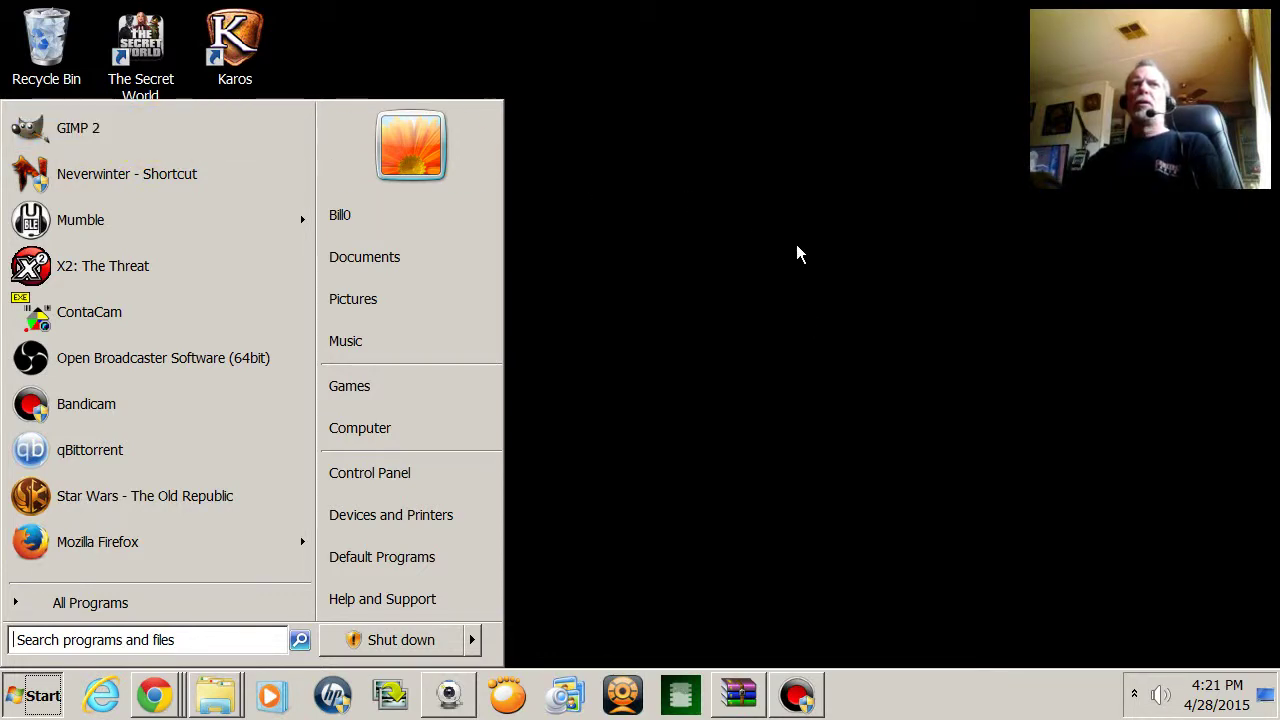
pyautogui.click(811, 332)
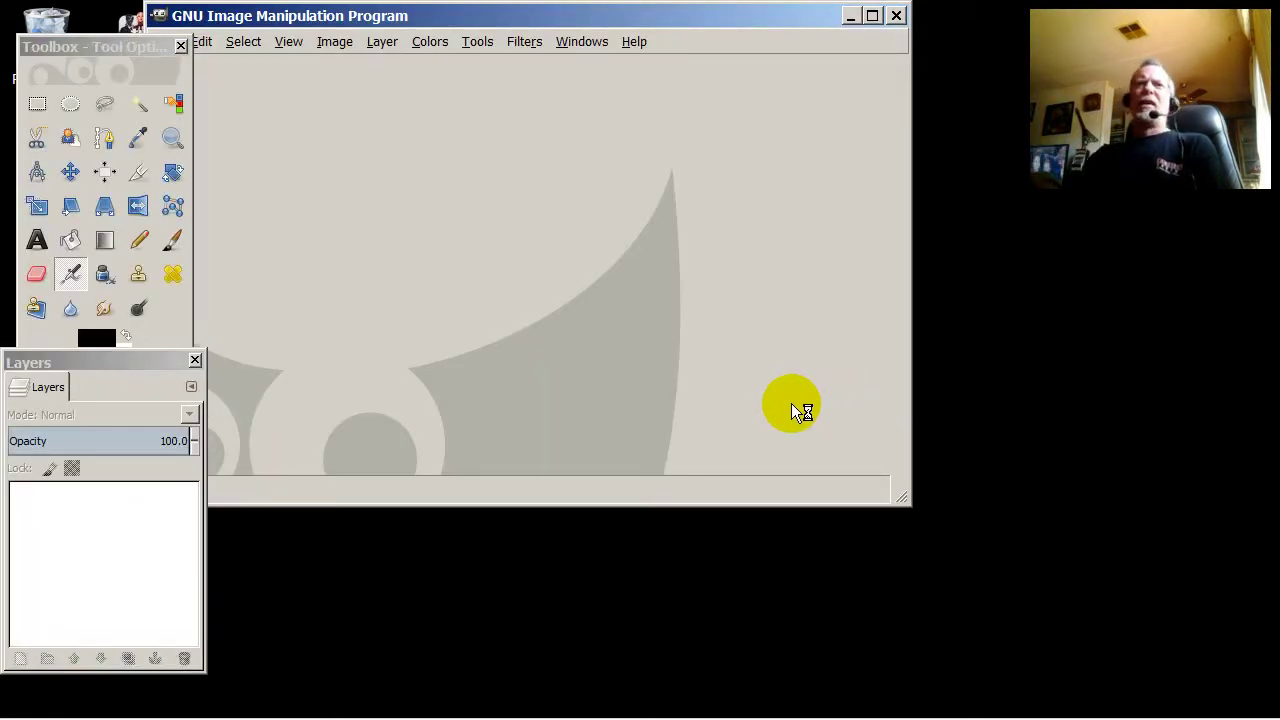
pyautogui.moveTo(571, 23); pyautogui.dragTo(643, 77)
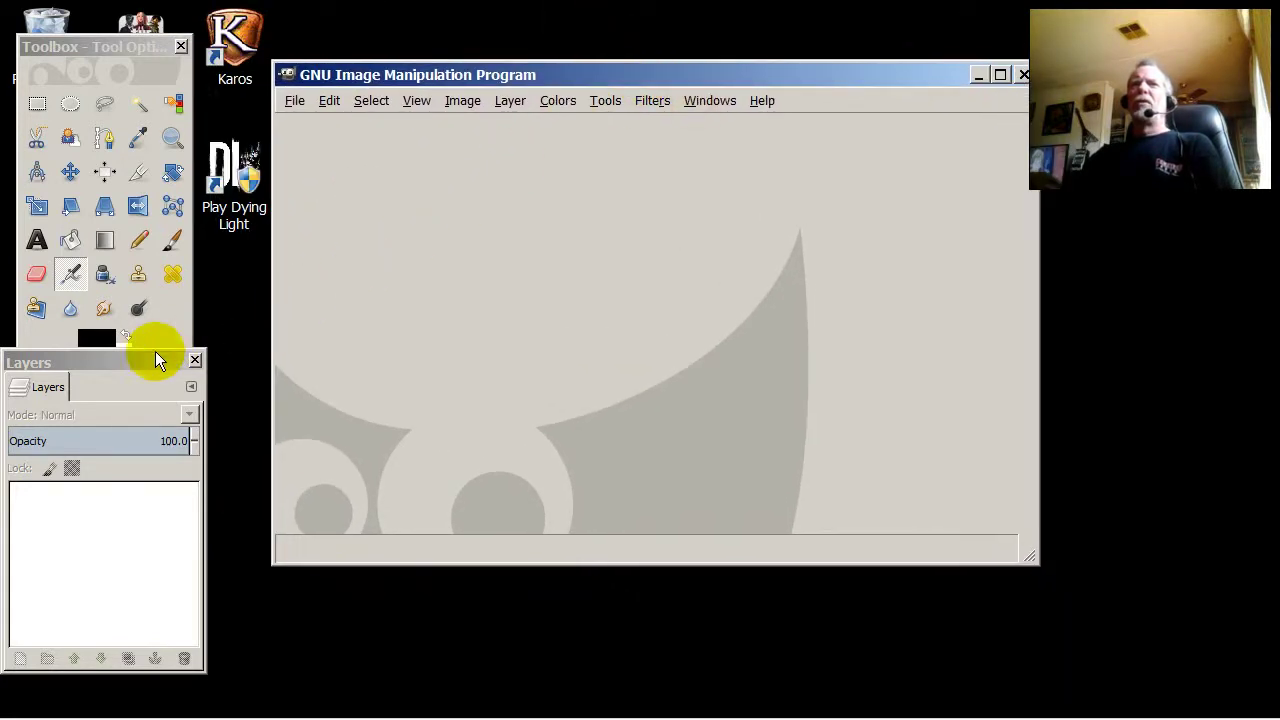
pyautogui.moveTo(126, 363); pyautogui.dragTo(1169, 262)
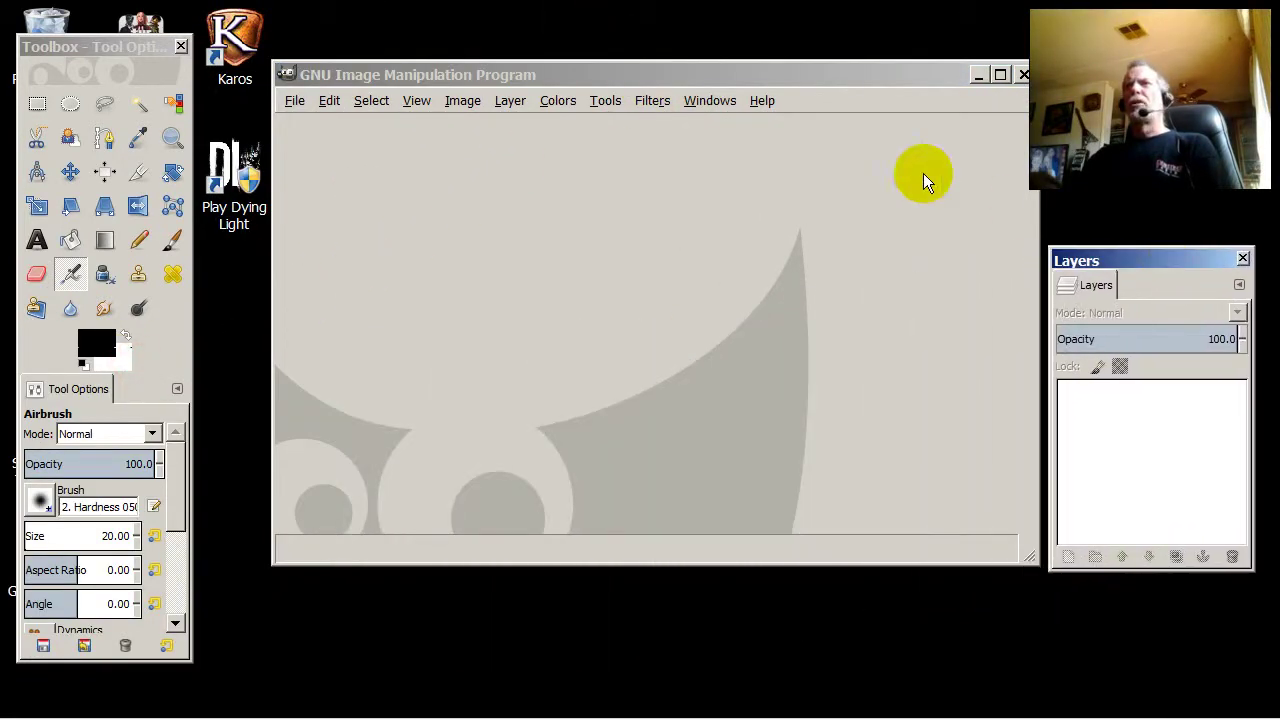
pyautogui.moveTo(742, 76); pyautogui.dragTo(711, 85)
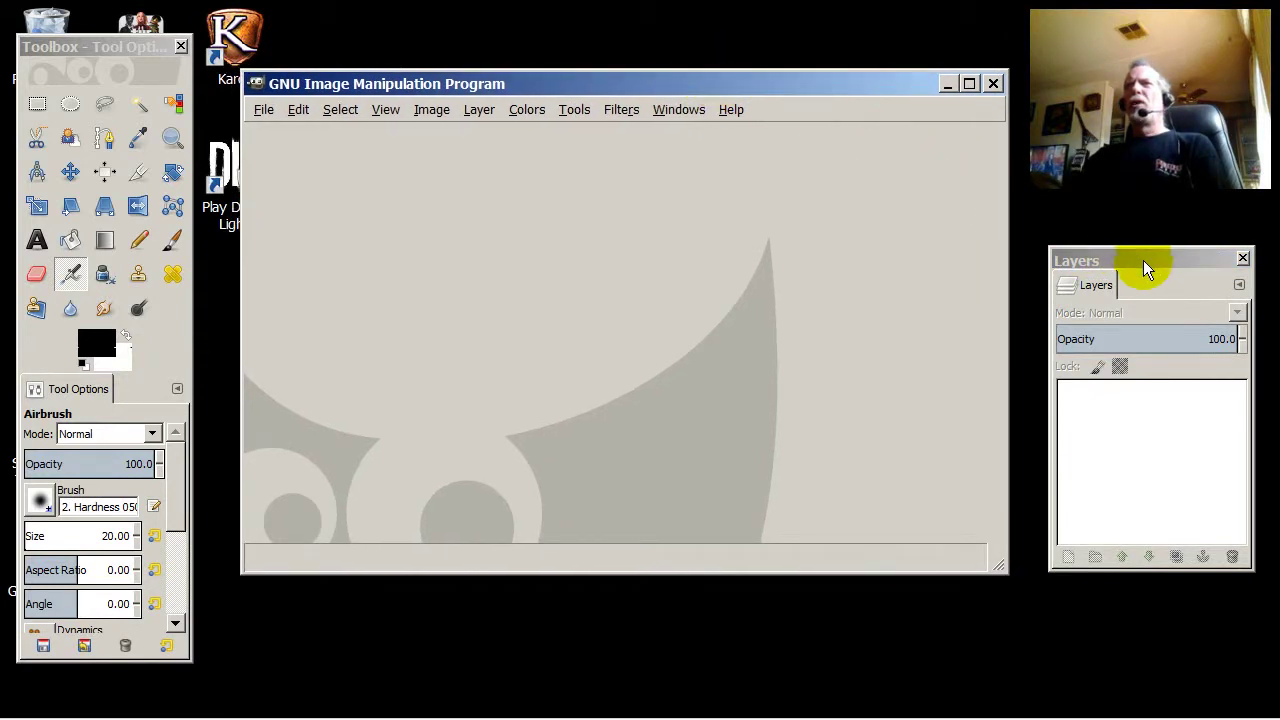
pyautogui.moveTo(1143, 260); pyautogui.dragTo(1133, 219)
pyautogui.moveTo(636, 85); pyautogui.dragTo(619, 102)
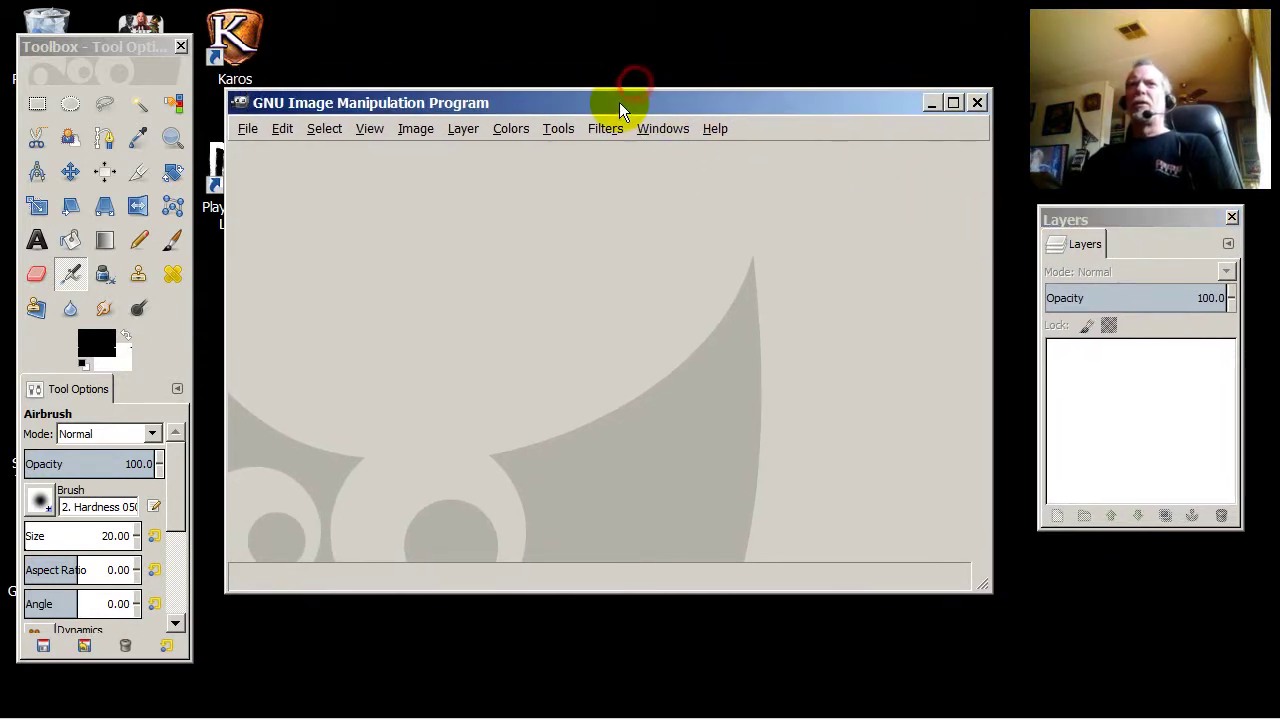
pyautogui.moveTo(1165, 220); pyautogui.dragTo(1157, 192)
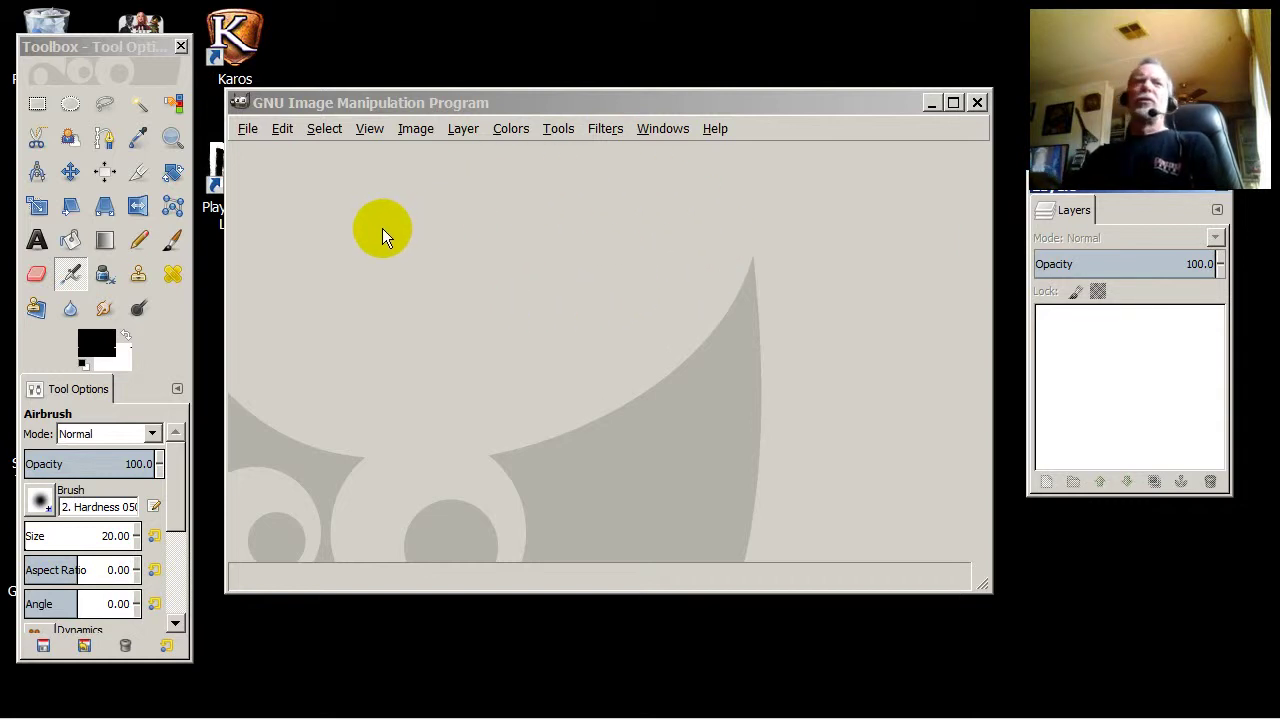
# Close the Layers dock and keep only the main window and the toolbox open
pyautogui.moveTo(1150, 196); pyautogui.dragTo(755, 225)
pyautogui.click(840, 218)
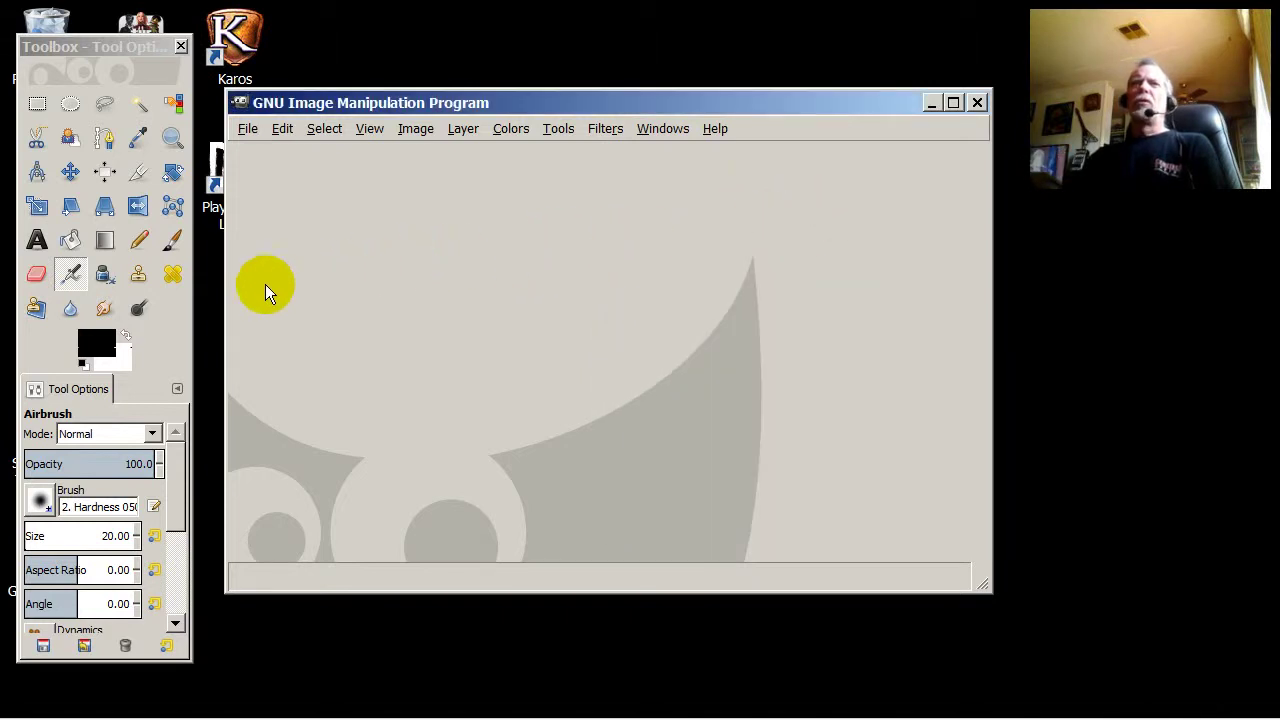
pyautogui.click(98, 42)
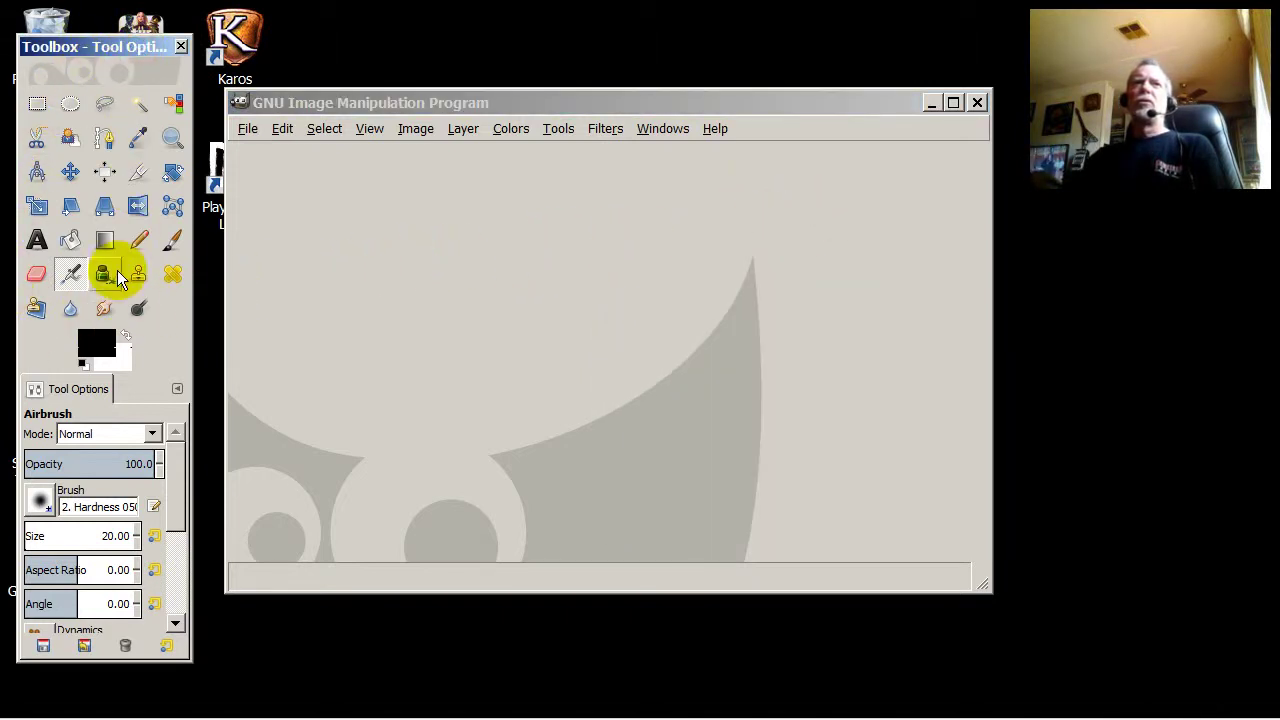
# Reopen the Layers dockable dialog and place it over the lower part of the toolbox
pyautogui.click(668, 130)
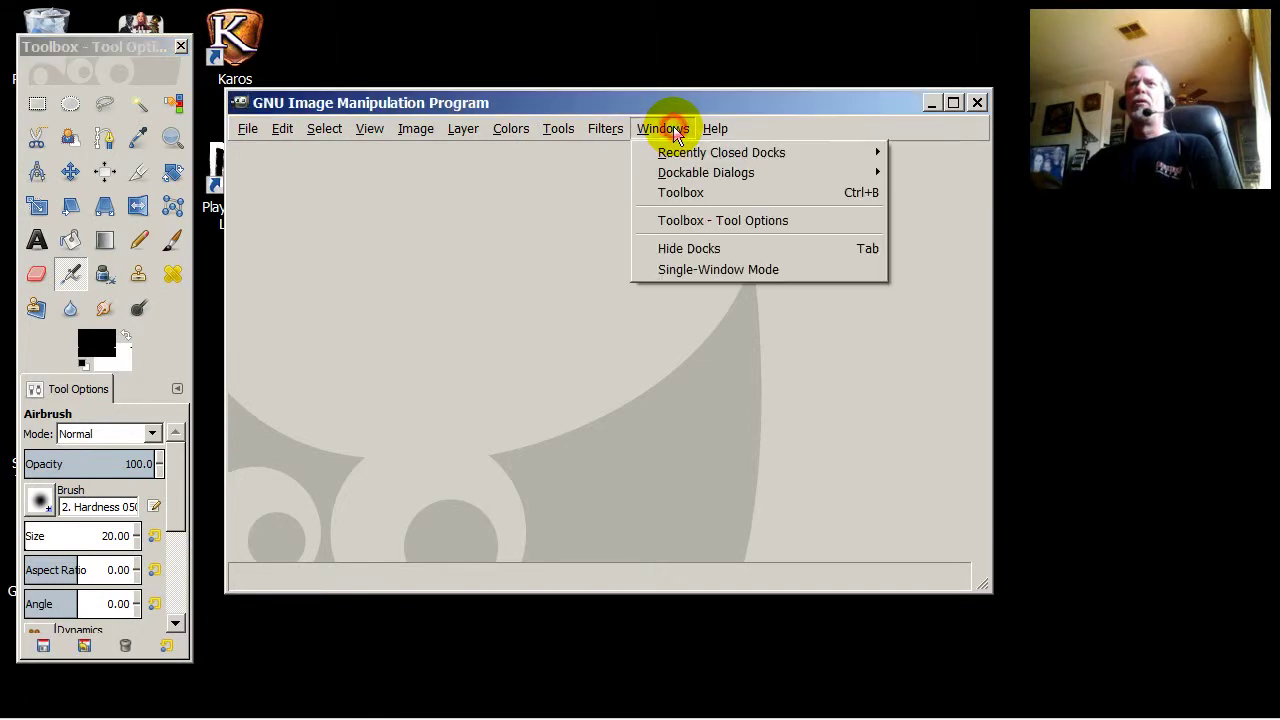
pyautogui.moveTo(675, 153)
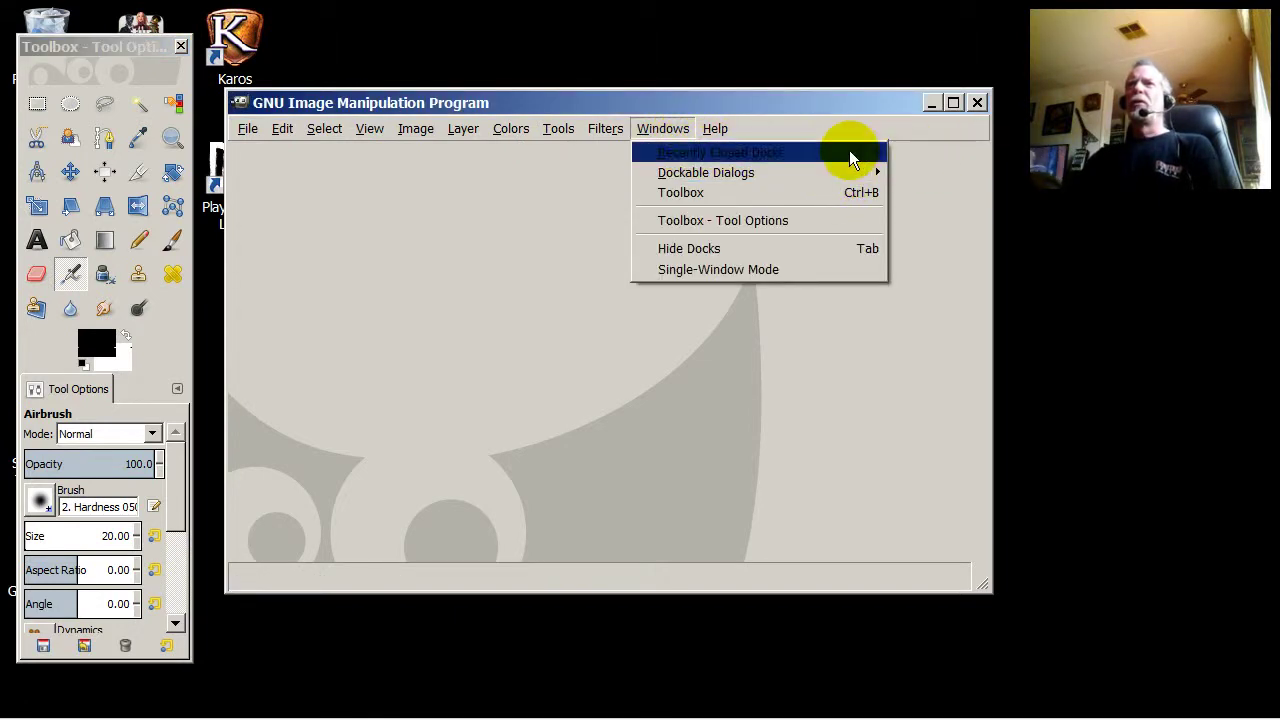
pyautogui.moveTo(849, 178)
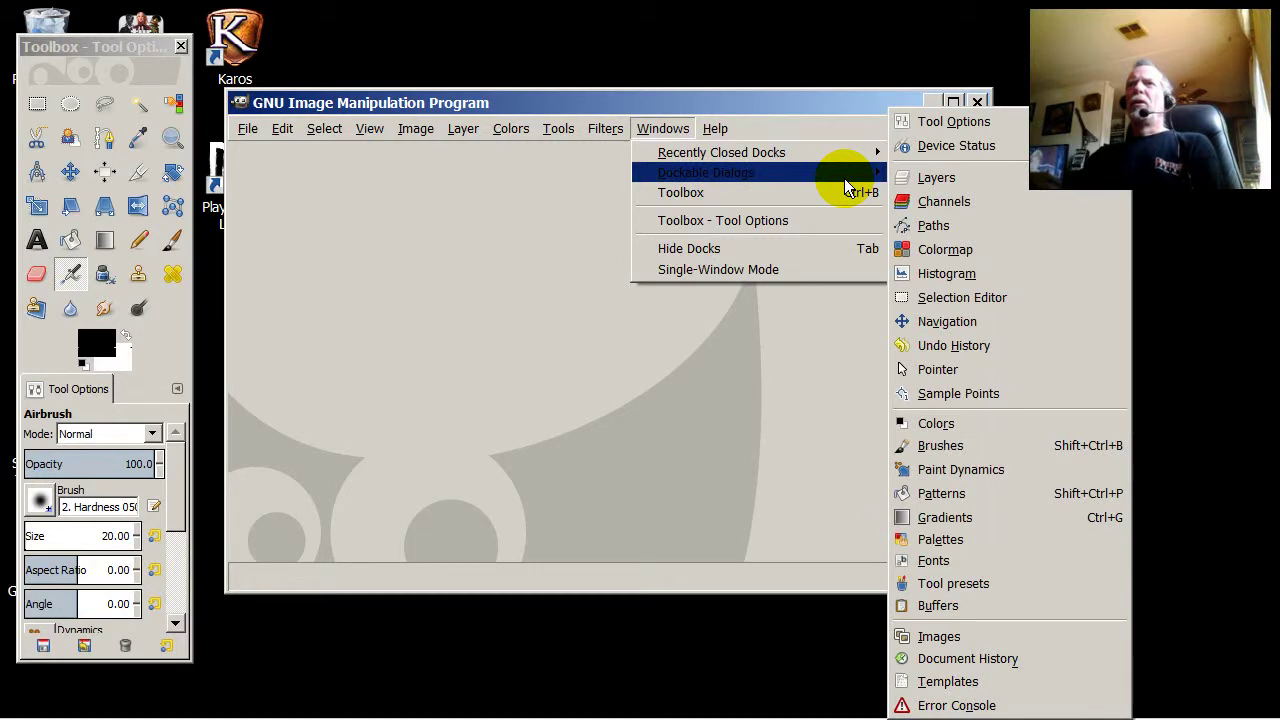
pyautogui.click(958, 178)
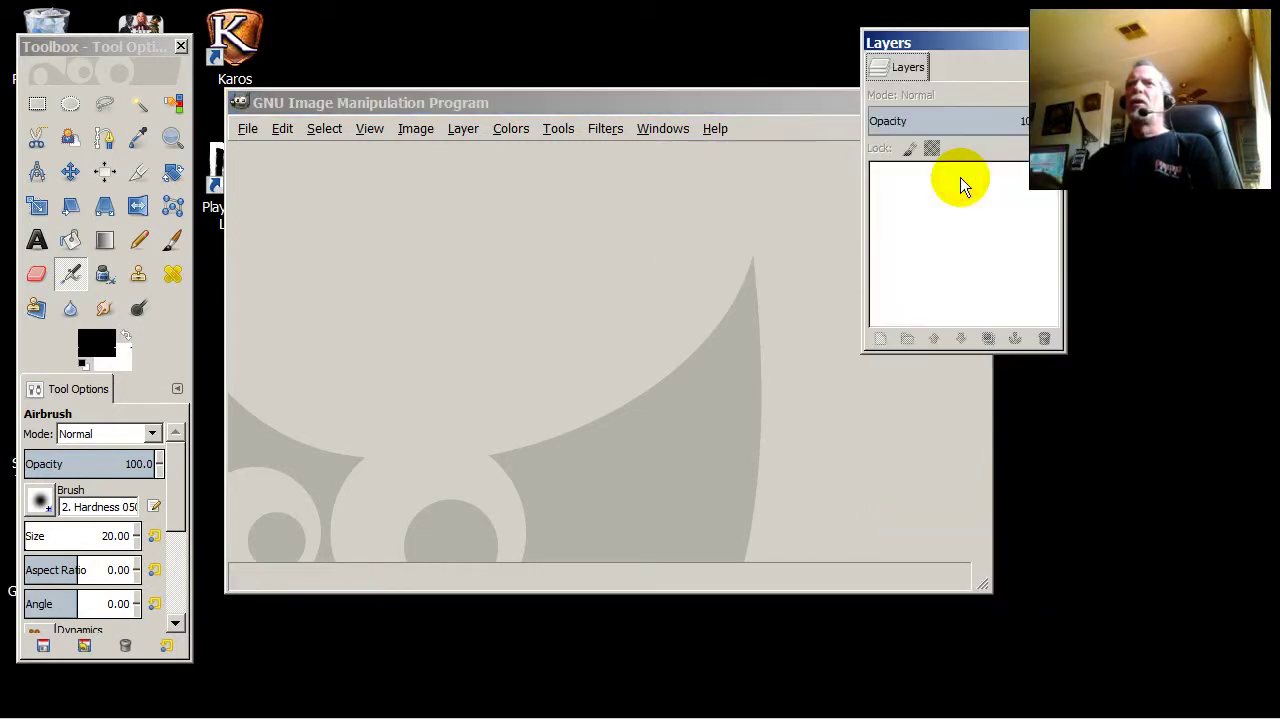
pyautogui.moveTo(946, 46); pyautogui.dragTo(93, 351)
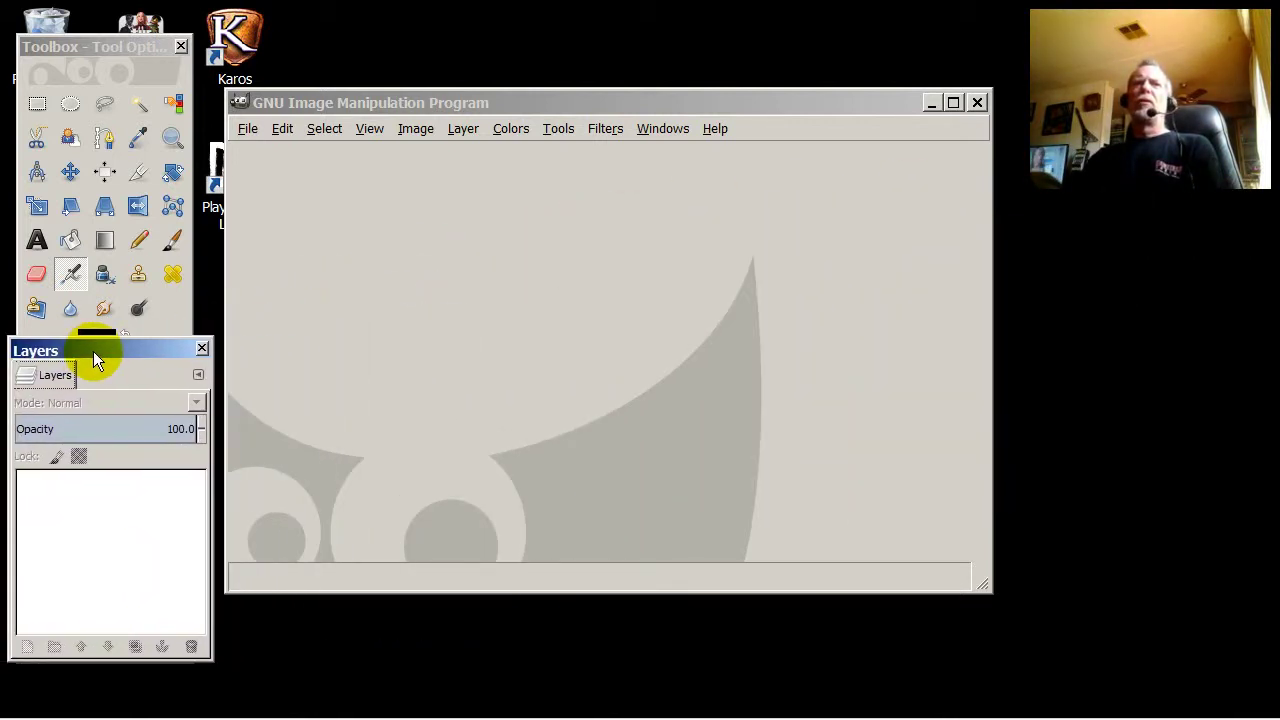
# Move and enlarge the main window beside the toolbox and Layers dock, and bring up the Open Image dialog
pyautogui.moveTo(484, 90); pyautogui.dragTo(566, 52)
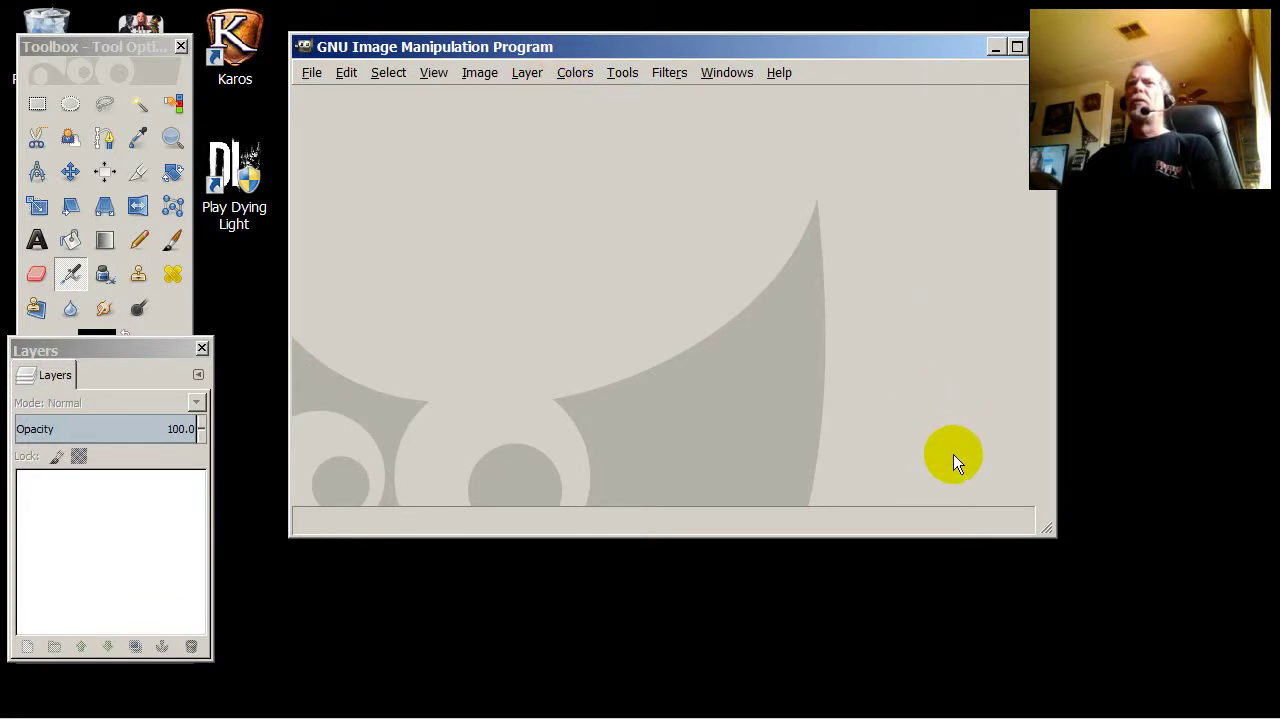
pyautogui.moveTo(1057, 534); pyautogui.dragTo(1215, 672)
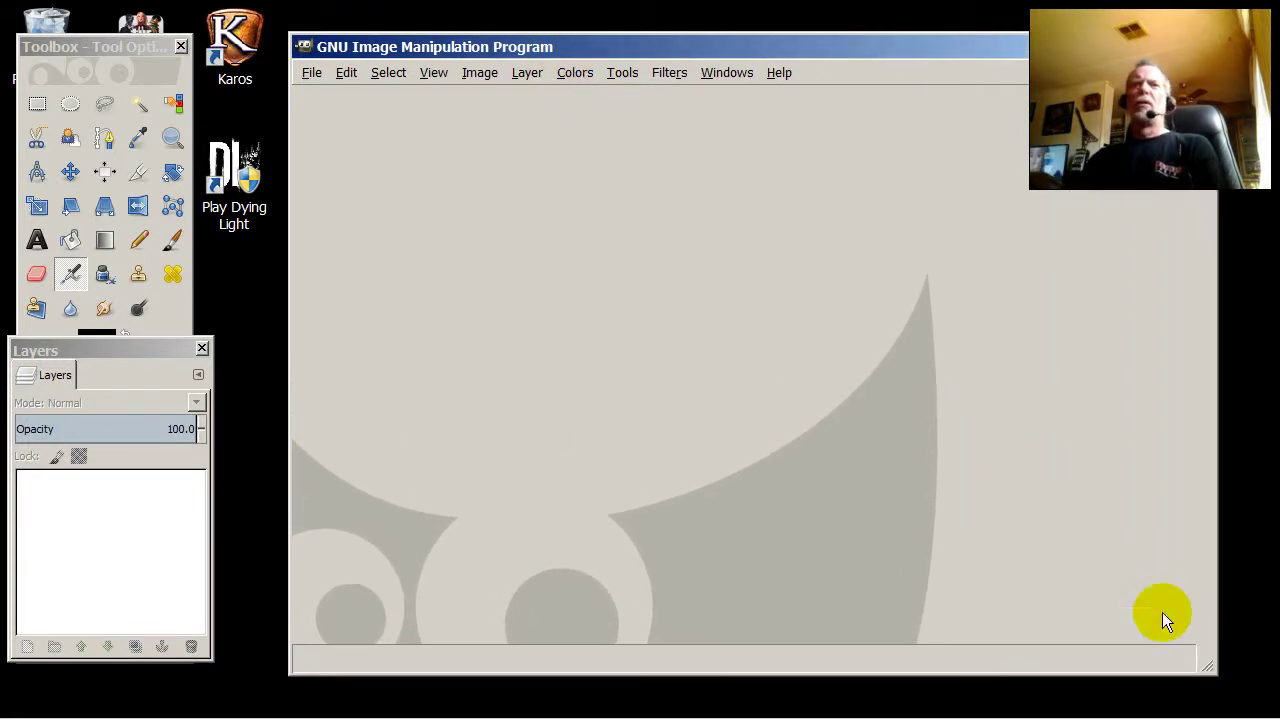
pyautogui.click(316, 75)
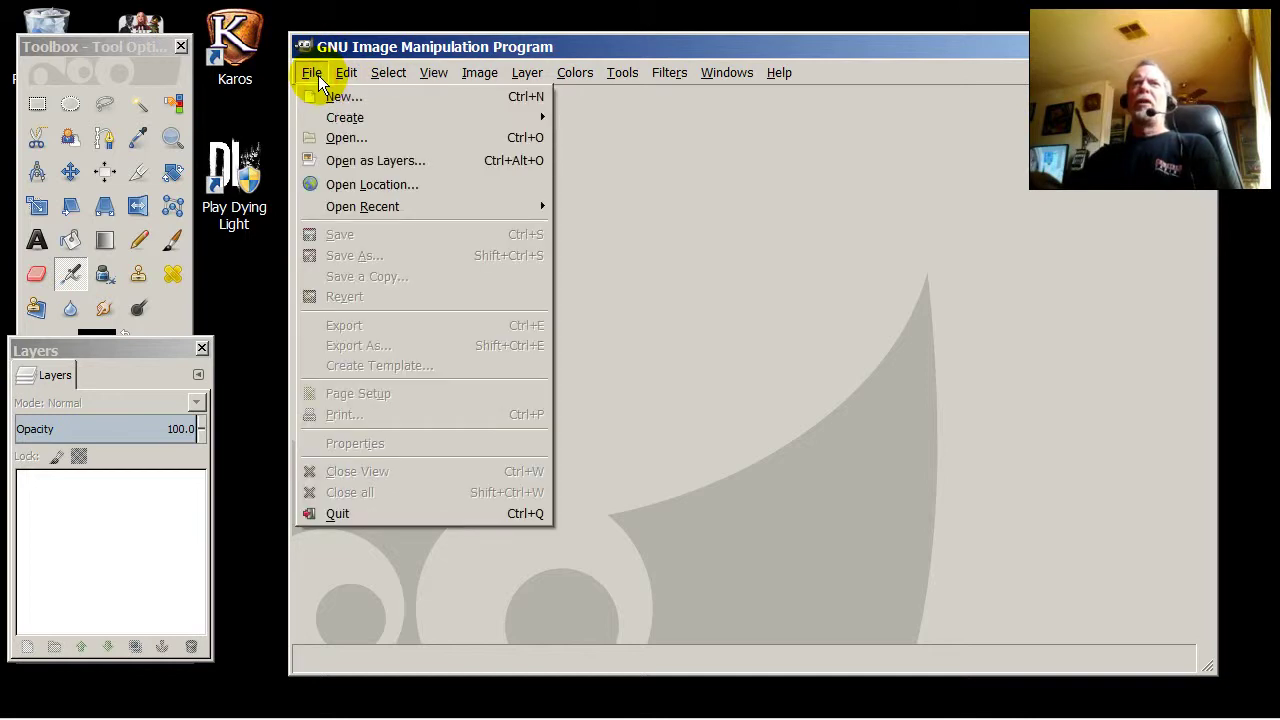
pyautogui.moveTo(350, 80)
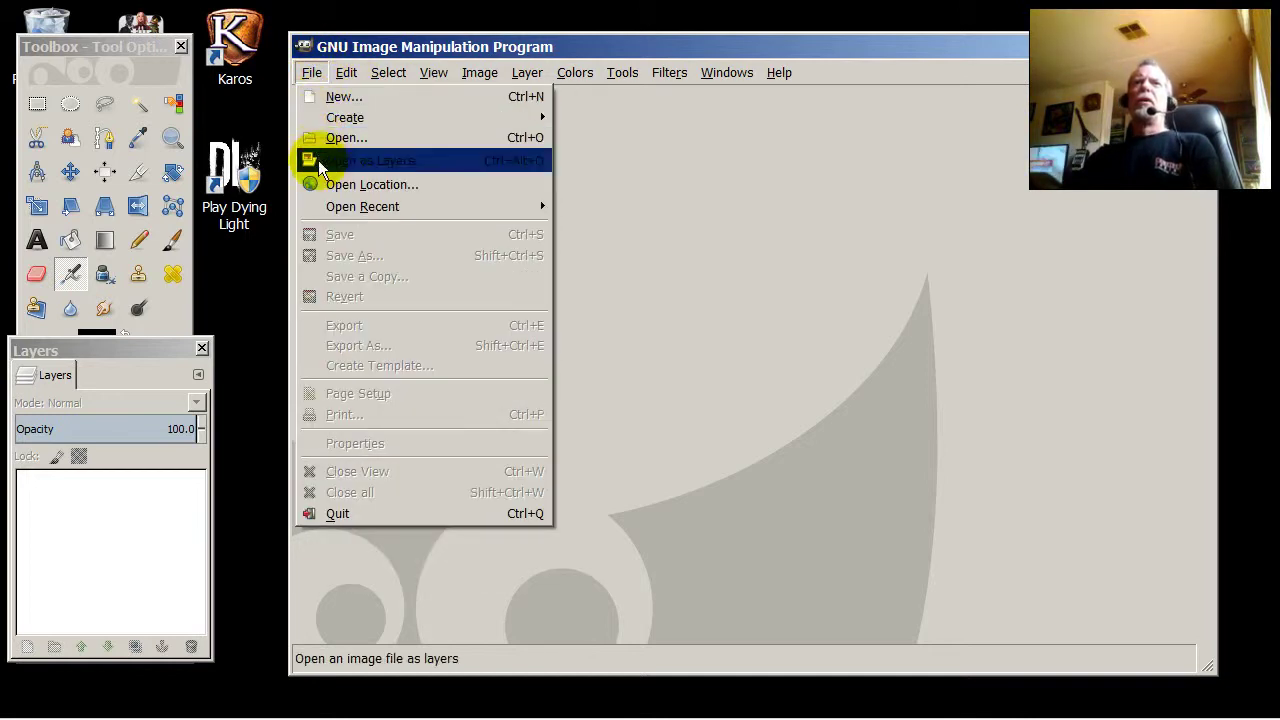
pyautogui.click(381, 158)
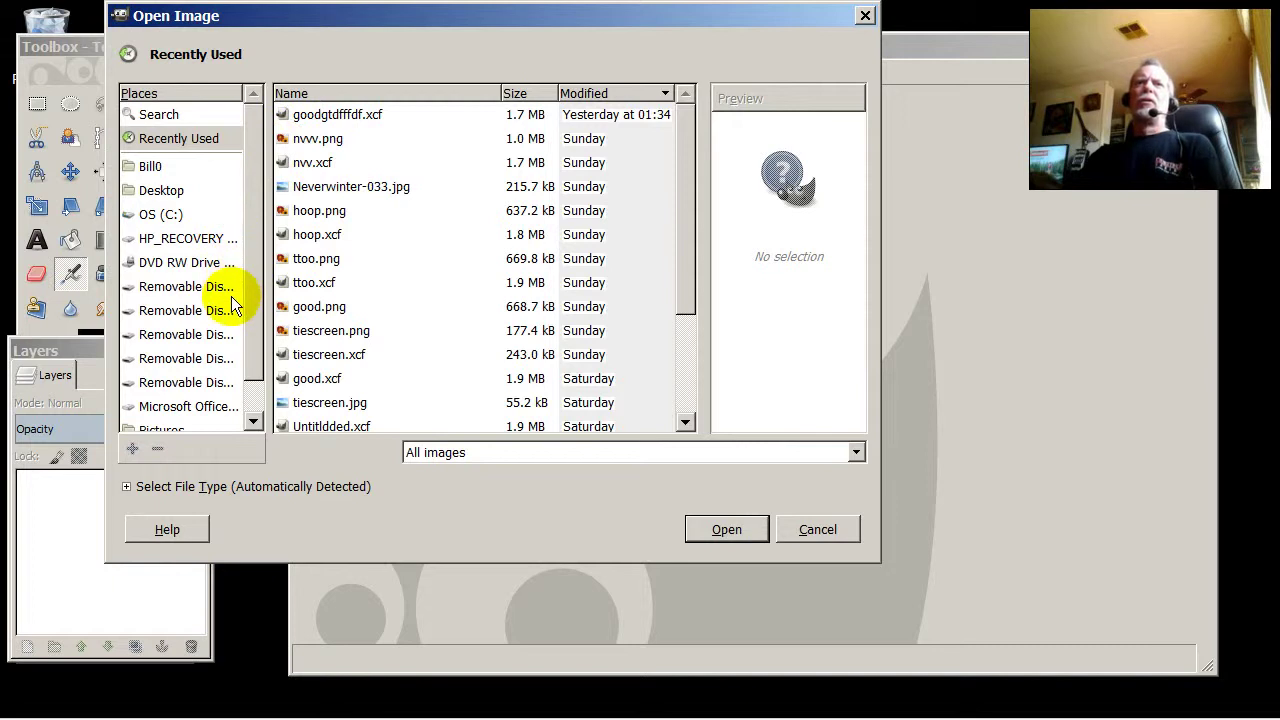
# Preview the recently used images one after another, from nvvv.png down to star_wars_the_old_republic_8.xcf
pyautogui.moveTo(686, 143); pyautogui.dragTo(603, 151)
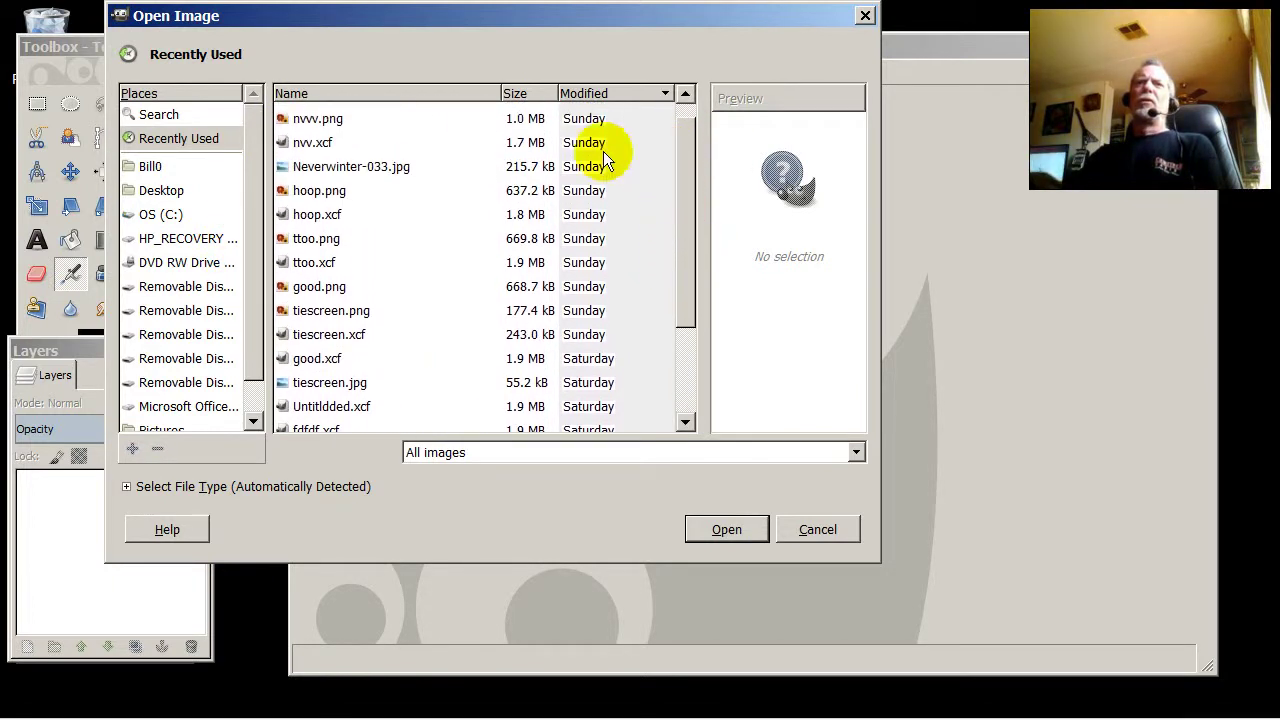
pyautogui.click(328, 172)
pyautogui.click(322, 145)
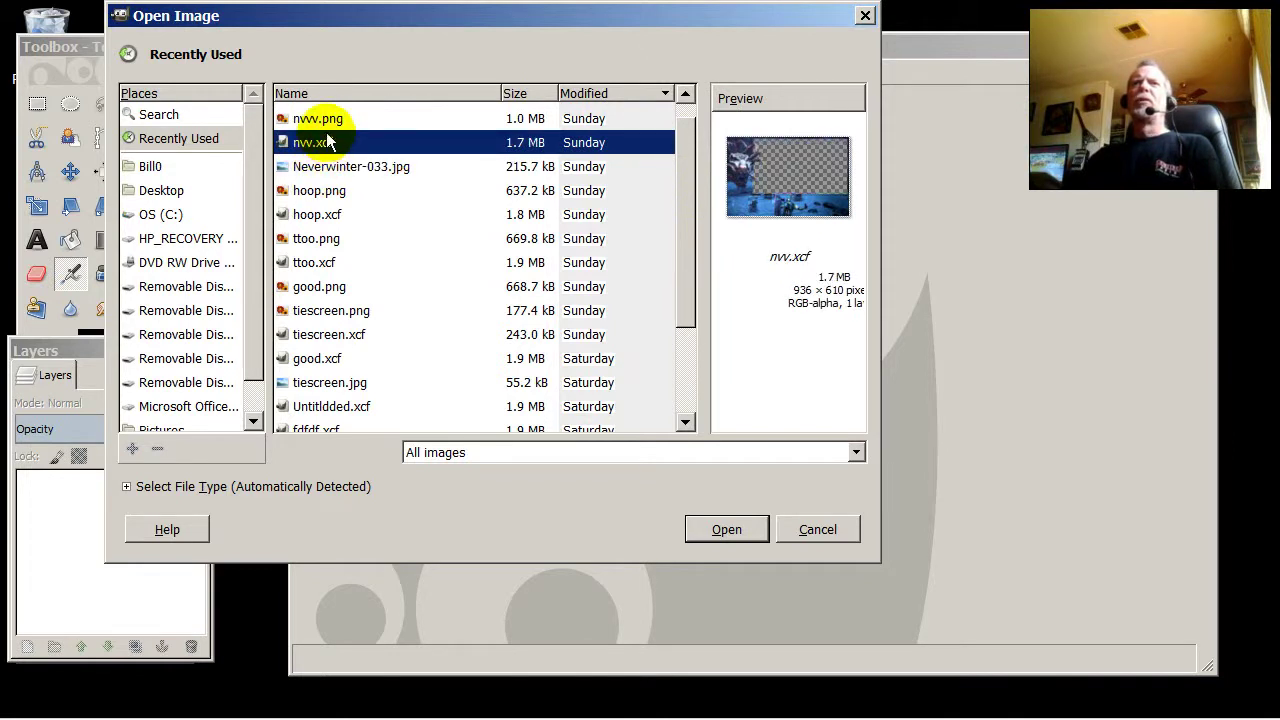
pyautogui.click(318, 120)
pyautogui.click(318, 166)
pyautogui.click(314, 190)
pyautogui.click(316, 214)
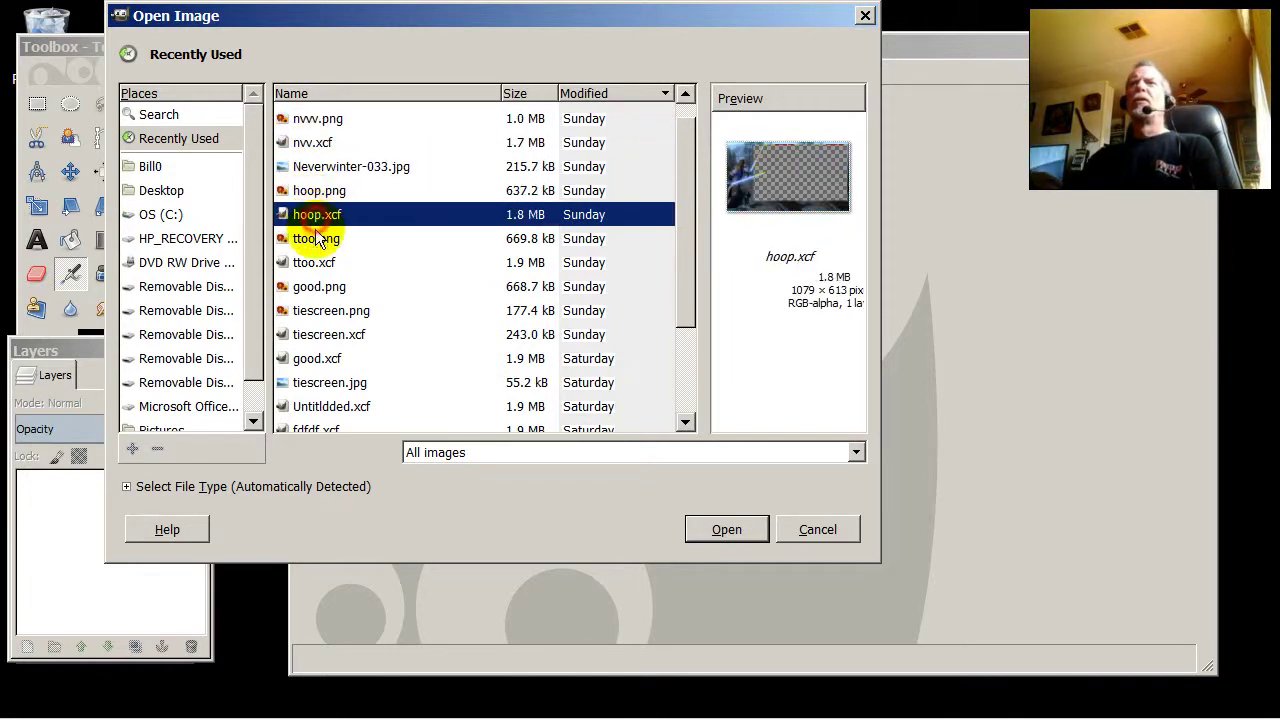
pyautogui.click(316, 262)
pyautogui.click(318, 286)
pyautogui.click(320, 334)
pyautogui.click(324, 382)
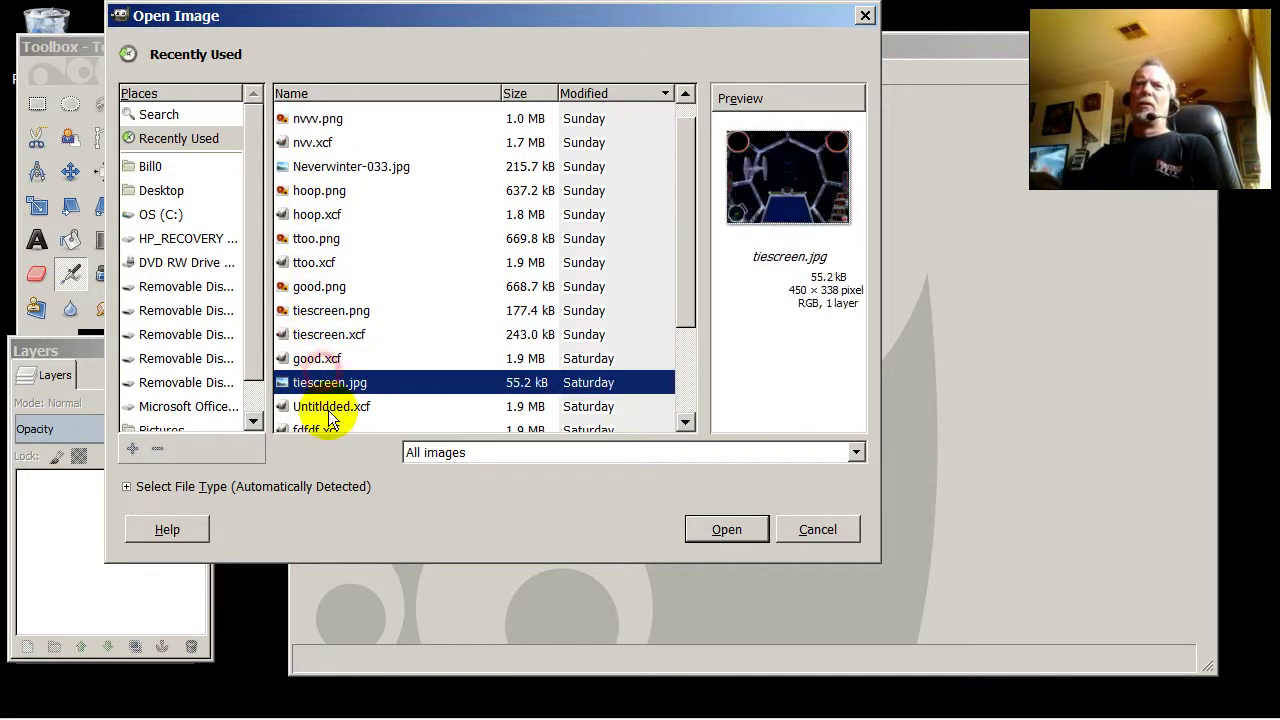
pyautogui.click(331, 410)
pyautogui.scroll(-3, 686, 330)
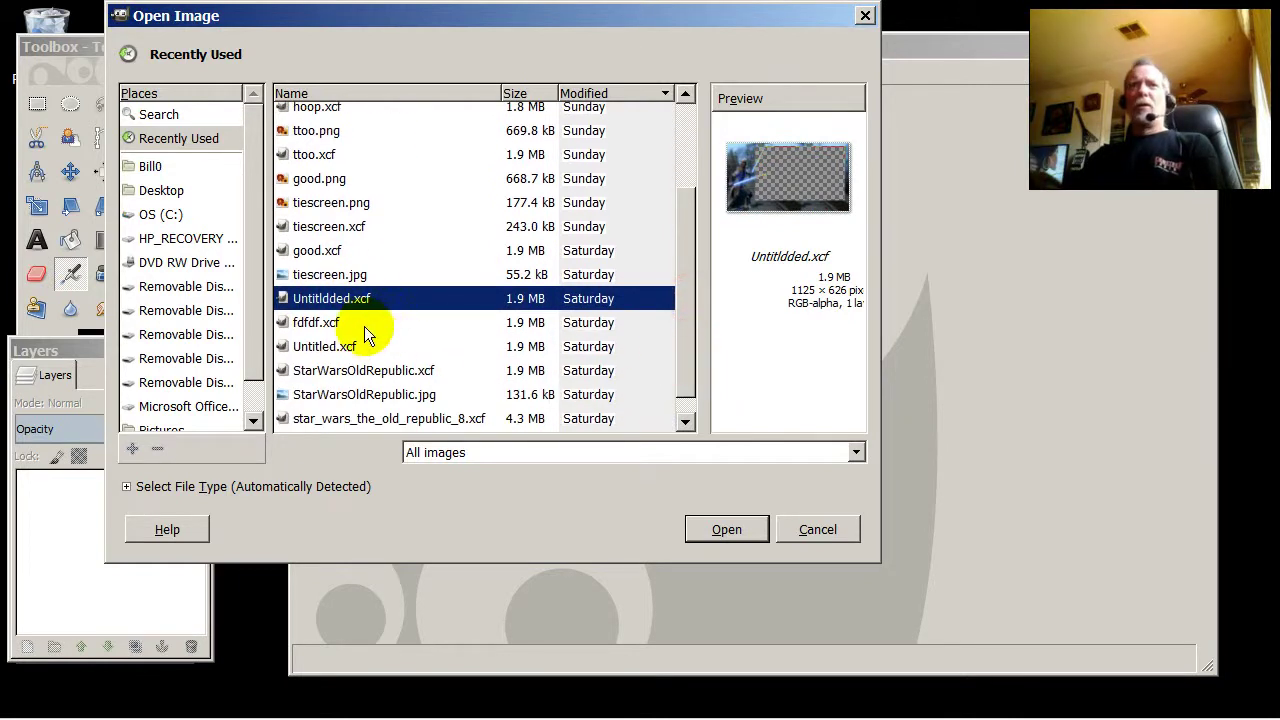
pyautogui.click(364, 326)
pyautogui.click(340, 372)
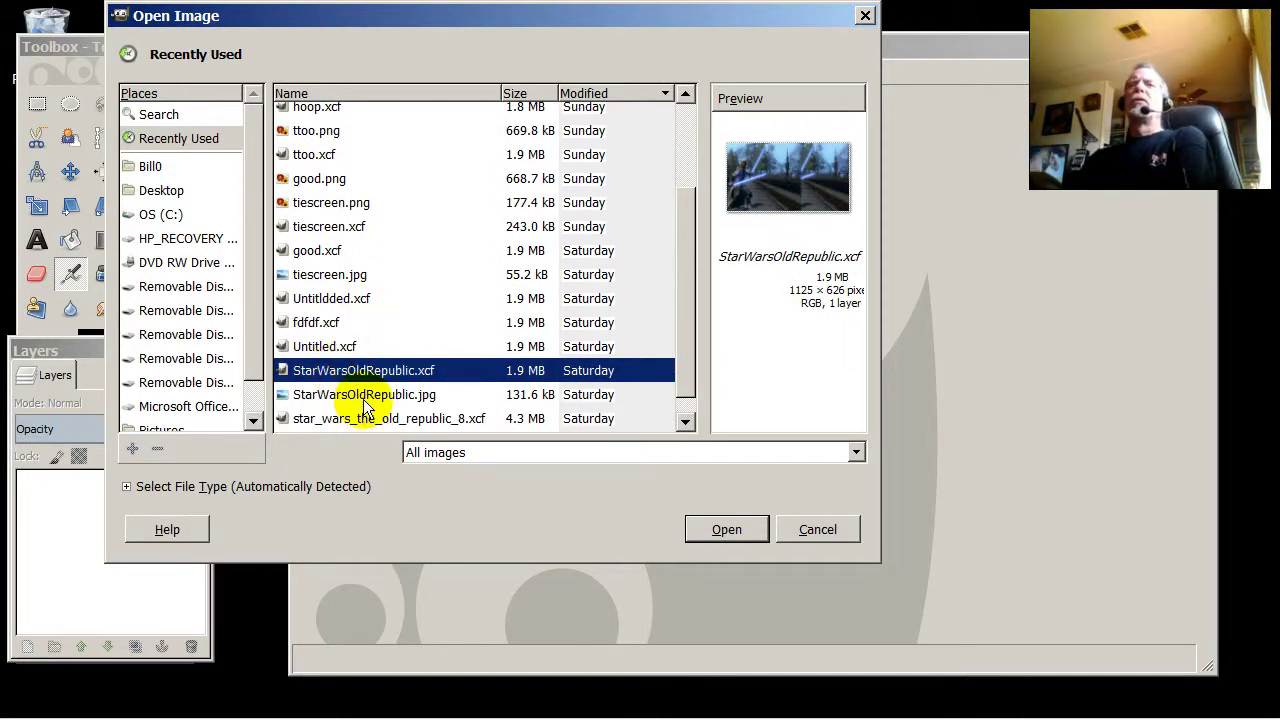
pyautogui.click(364, 402)
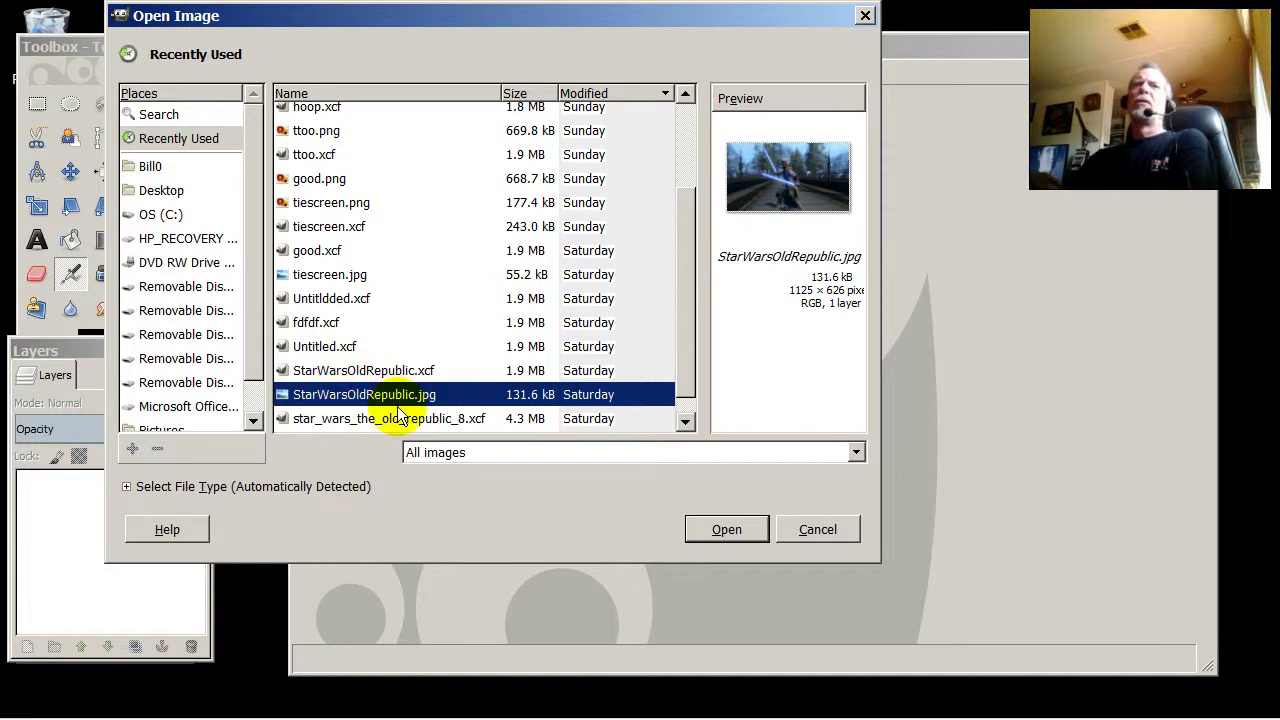
pyautogui.click(372, 420)
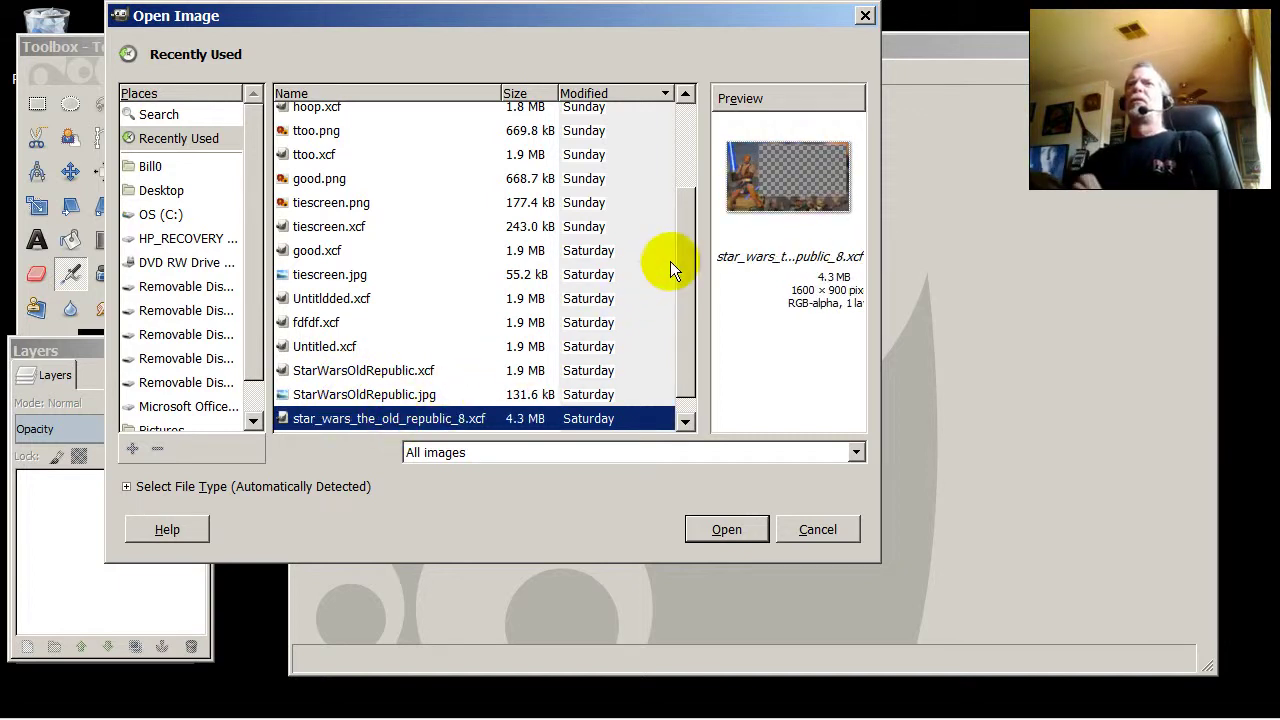
# Recheck the previews of the newest recently used images, from nvvv.png to good.png
pyautogui.scroll(3, 670, 261)
pyautogui.click(340, 145)
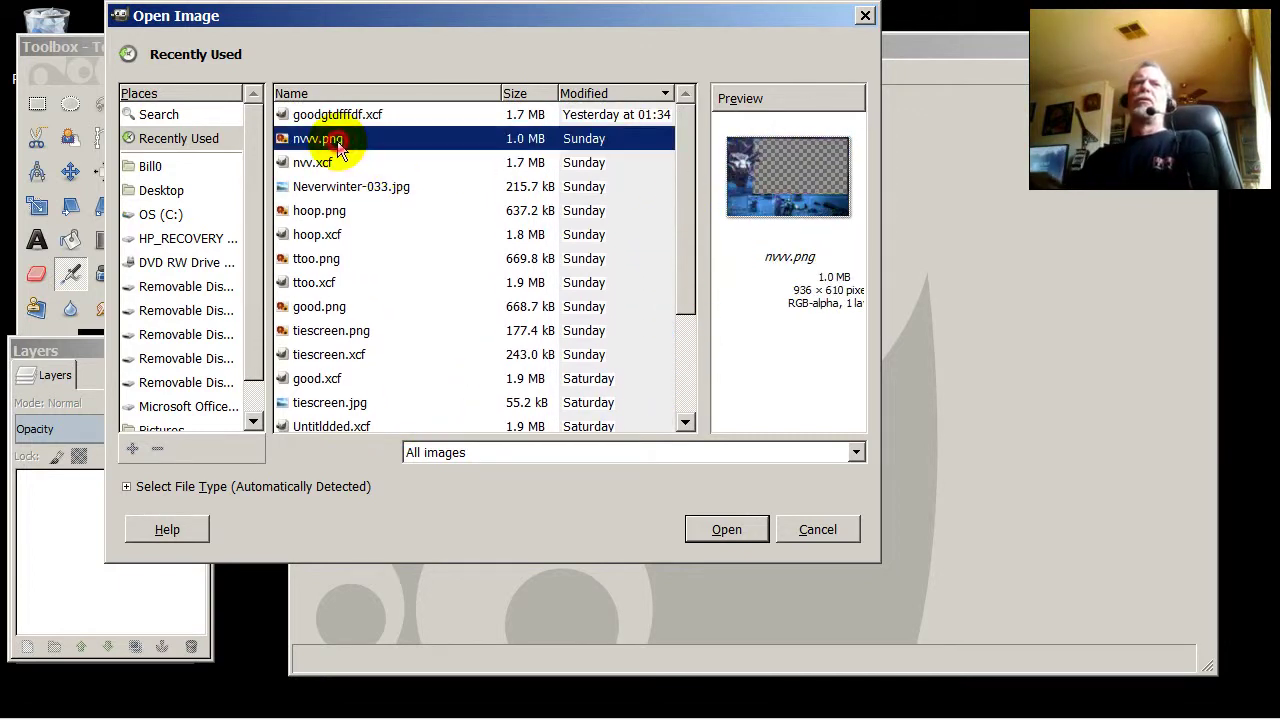
pyautogui.click(316, 163)
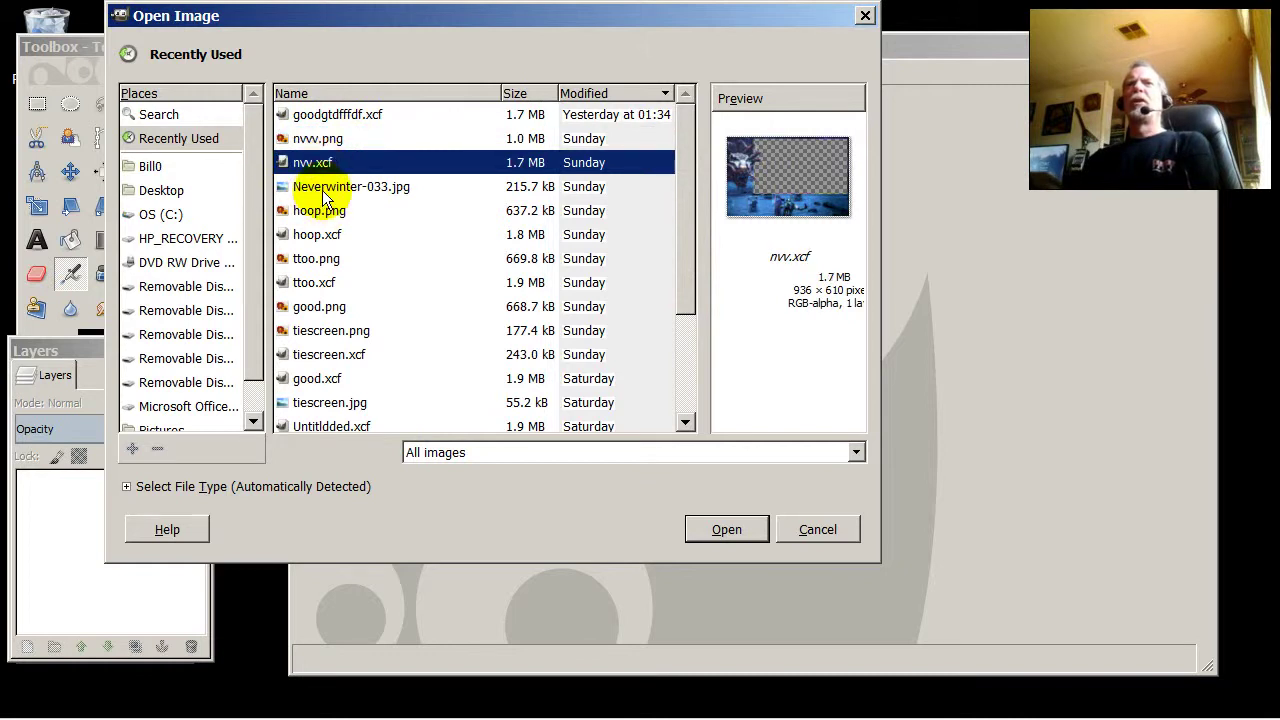
pyautogui.click(322, 192)
pyautogui.click(308, 210)
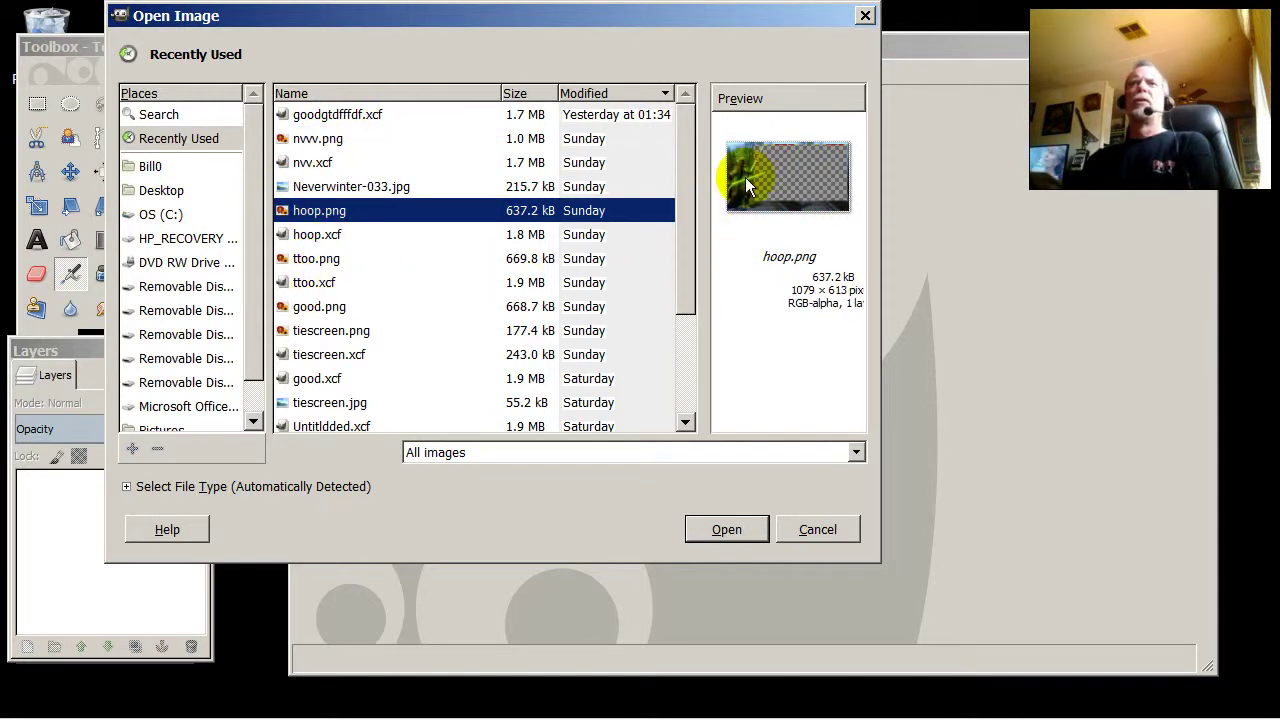
pyautogui.click(308, 232)
pyautogui.click(316, 262)
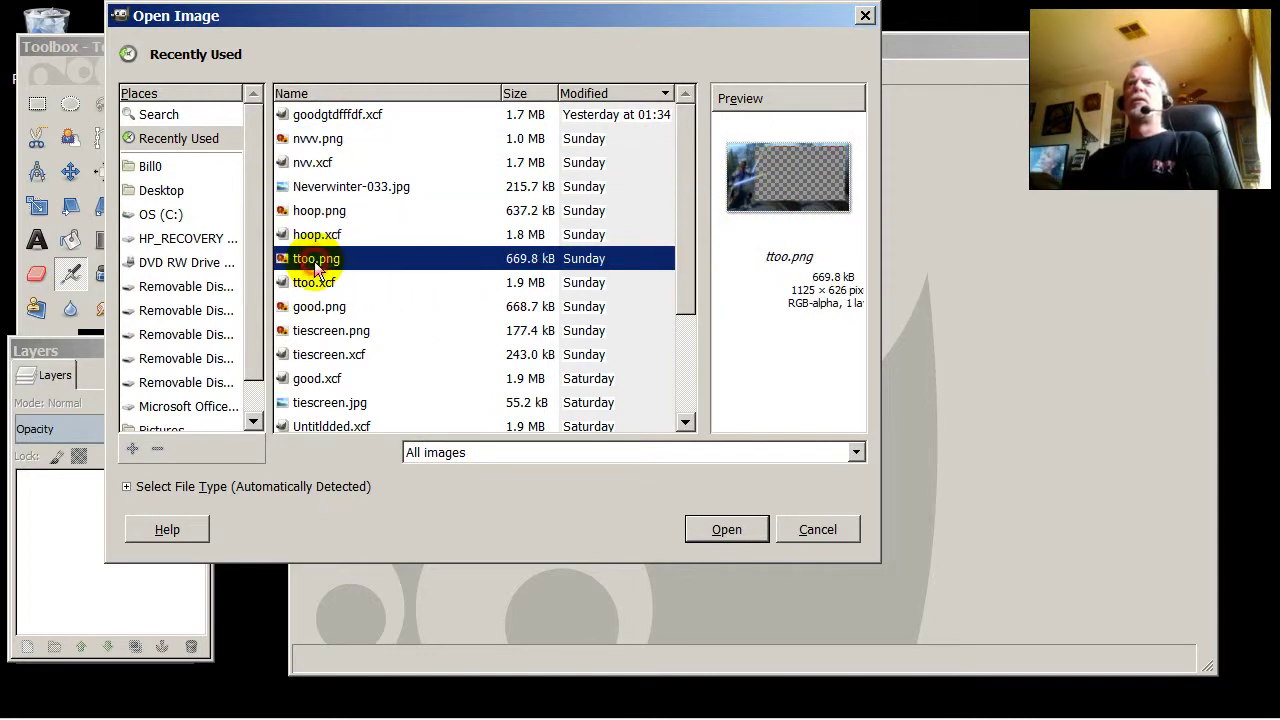
pyautogui.click(314, 284)
pyautogui.click(310, 306)
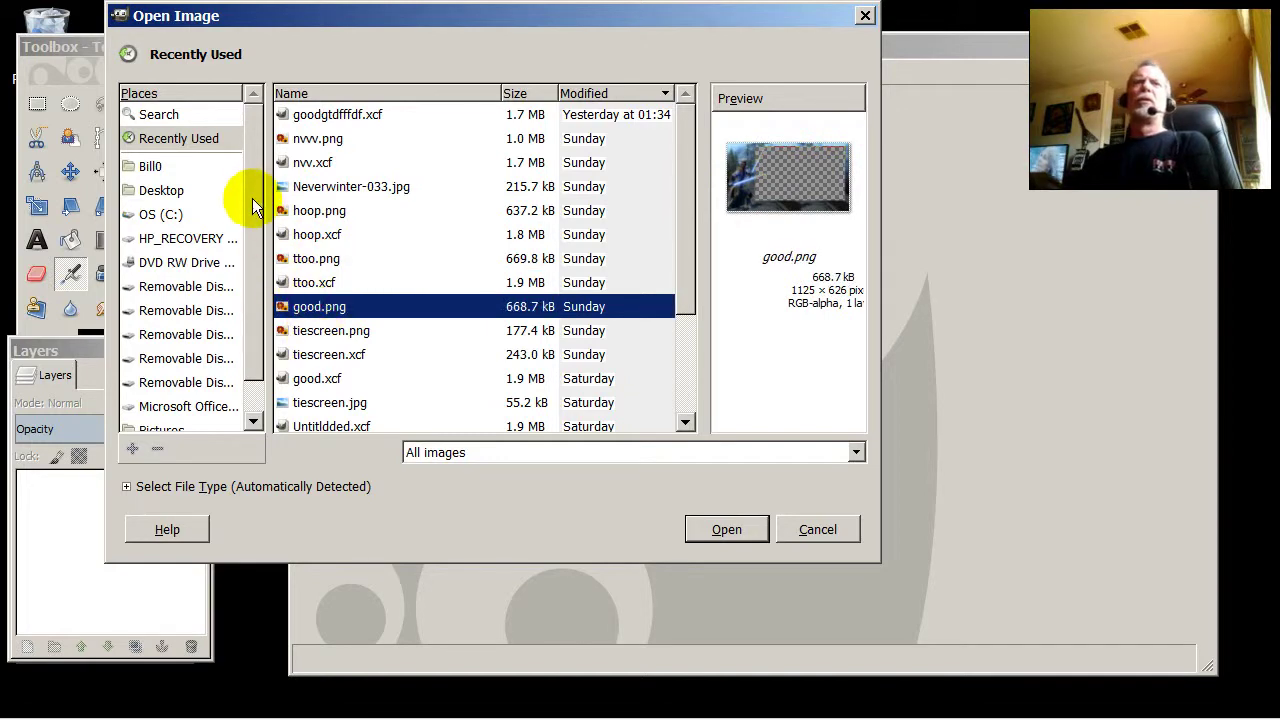
# Browse to the Downloads folder in the user's home folder and preview its images from soaa.png to ttoo.xcf
pyautogui.click(155, 168)
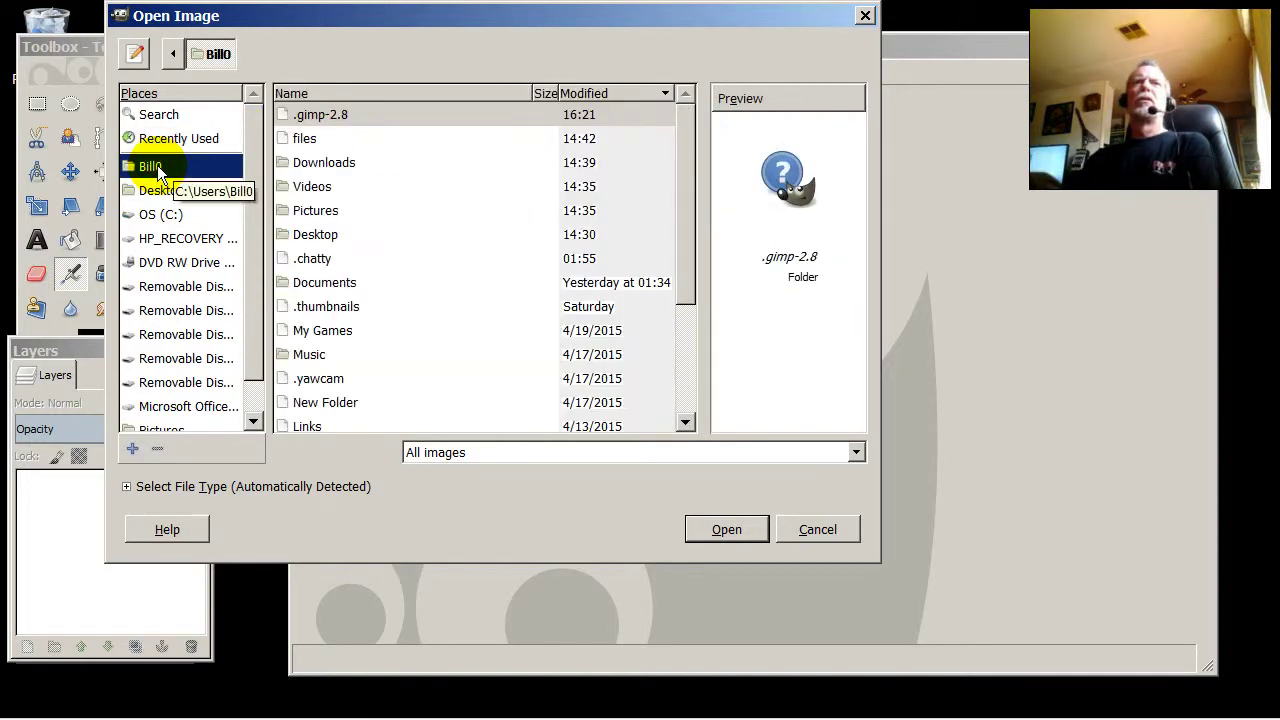
pyautogui.doubleClick(326, 163)
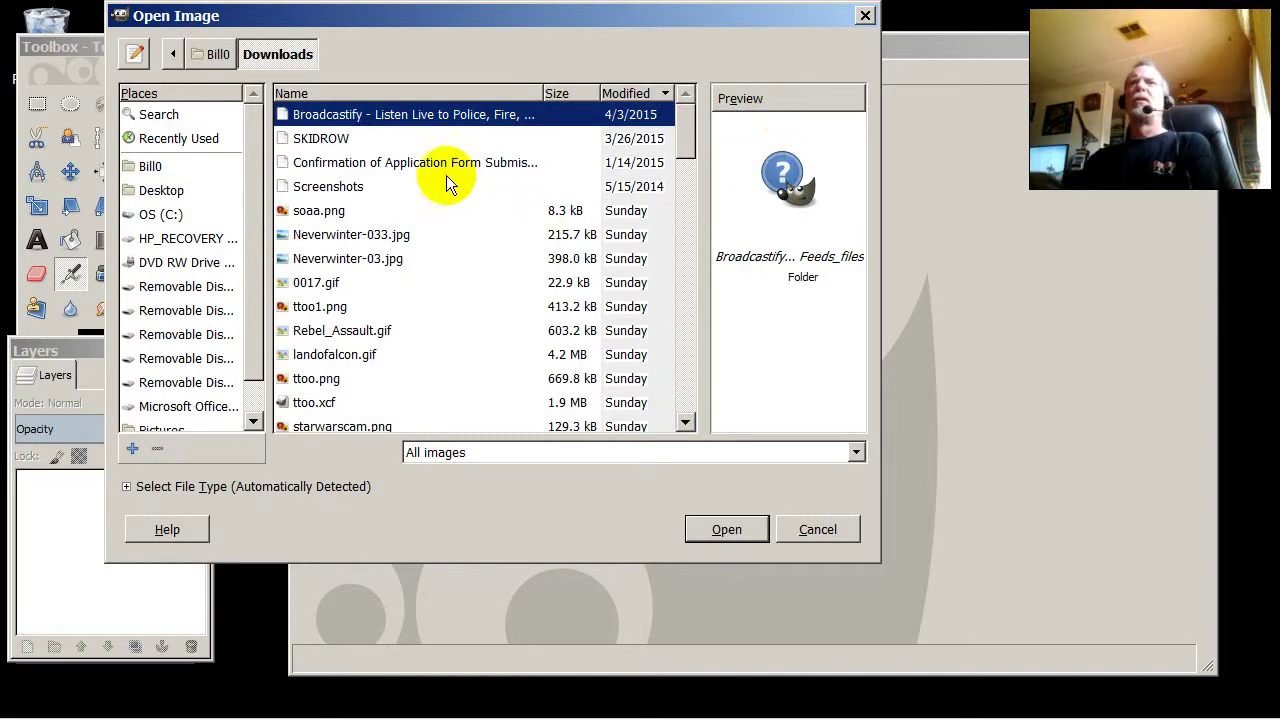
pyautogui.click(323, 210)
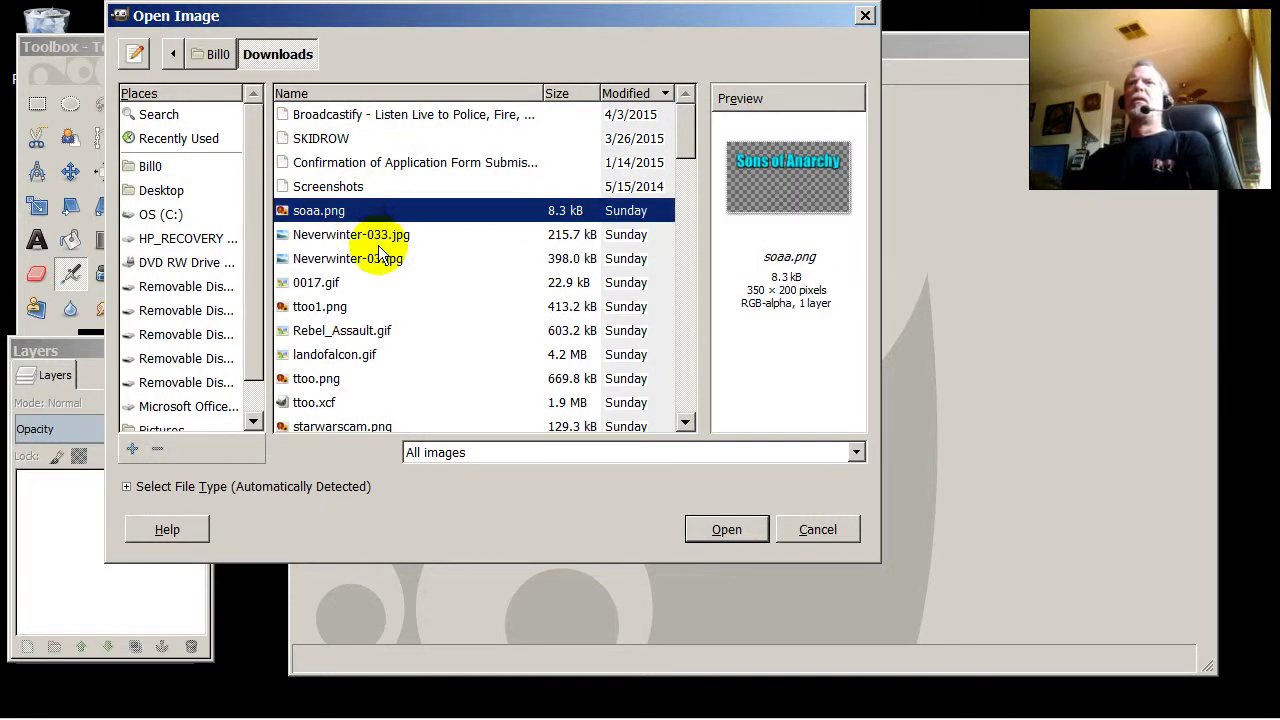
pyautogui.click(372, 235)
pyautogui.click(370, 259)
pyautogui.click(362, 234)
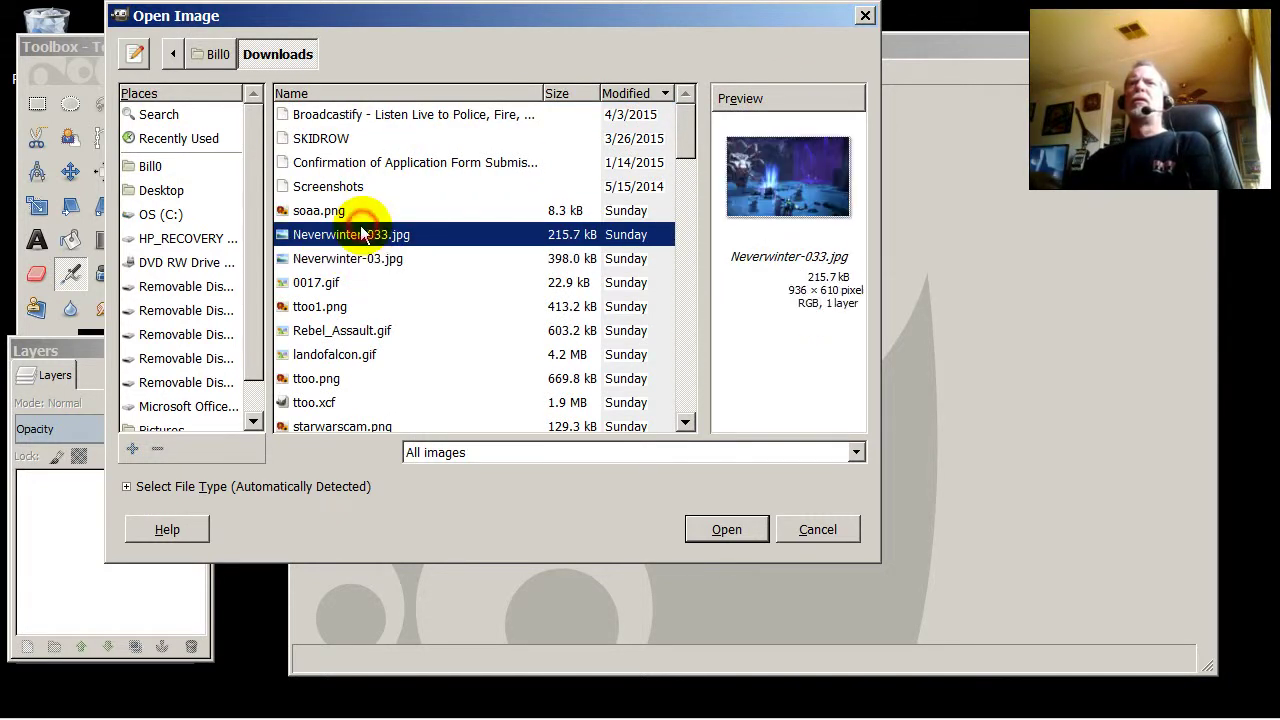
pyautogui.click(346, 300)
pyautogui.click(340, 330)
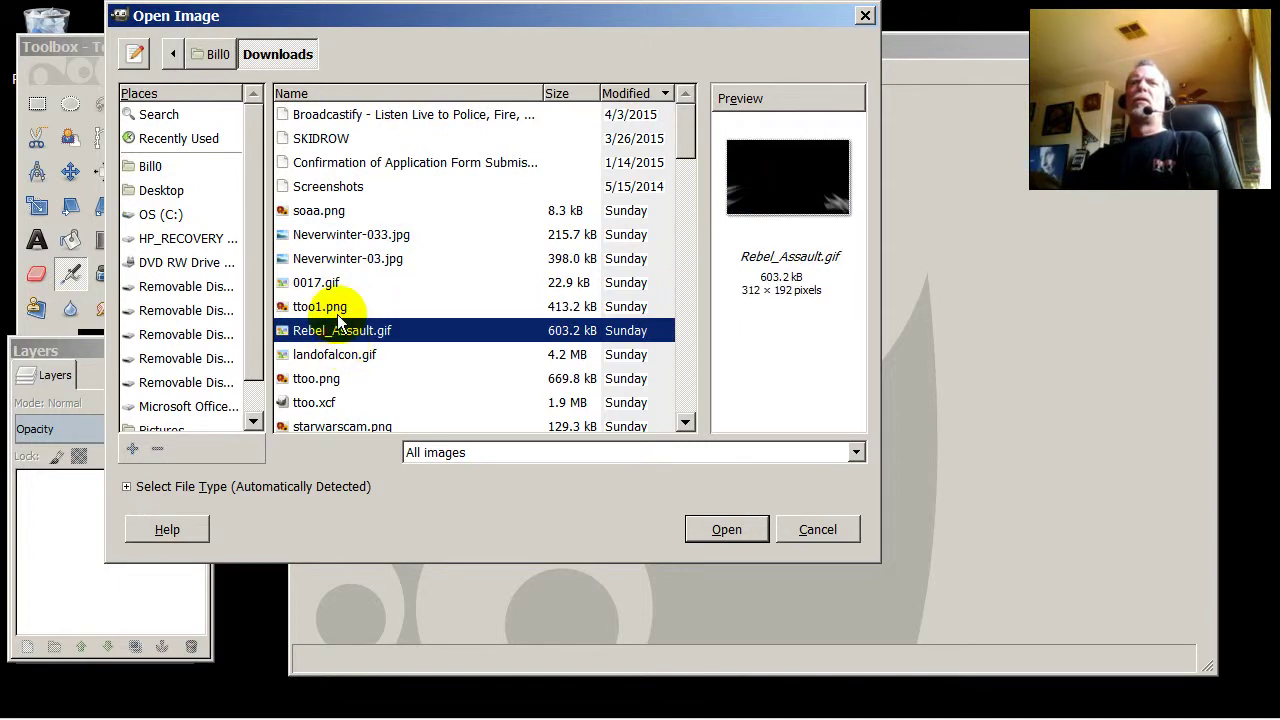
pyautogui.click(338, 356)
pyautogui.click(336, 377)
pyautogui.click(340, 403)
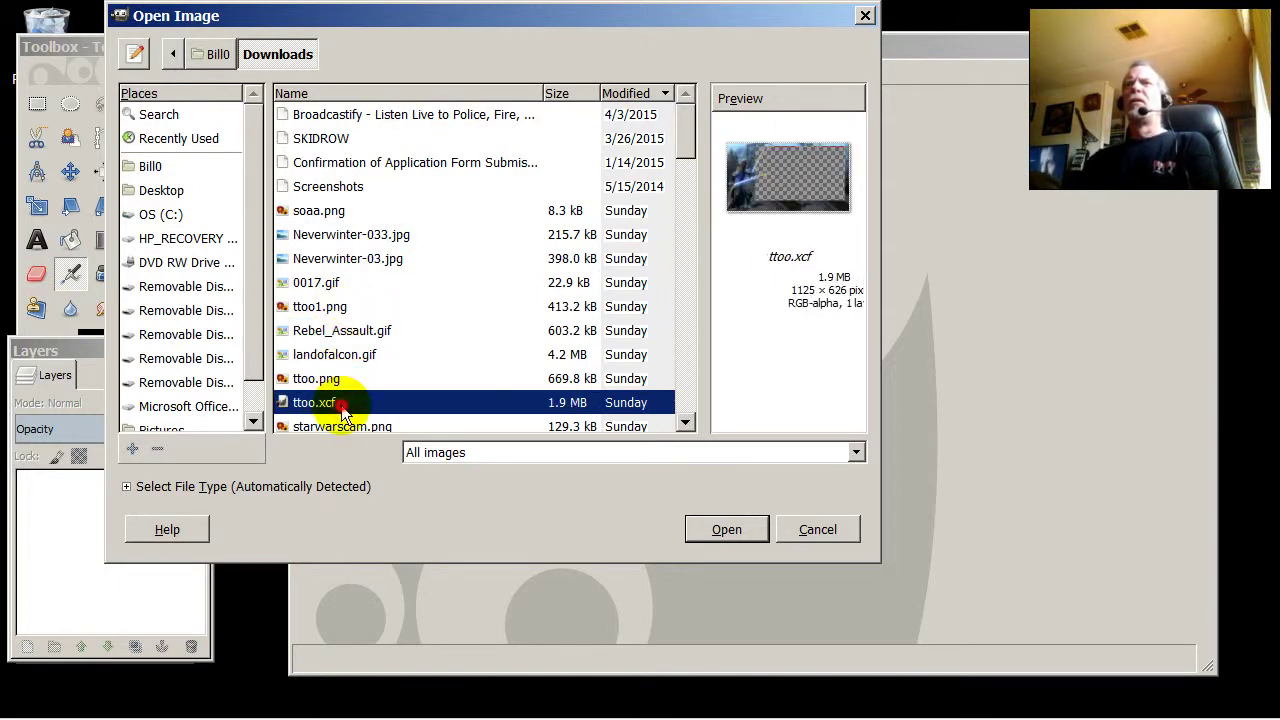
# Preview the Downloads images from starwarscam.png through star_wars_the_old_republic_8.xcf
pyautogui.scroll(-2, 350, 415)
pyautogui.click(345, 333)
pyautogui.click(344, 358)
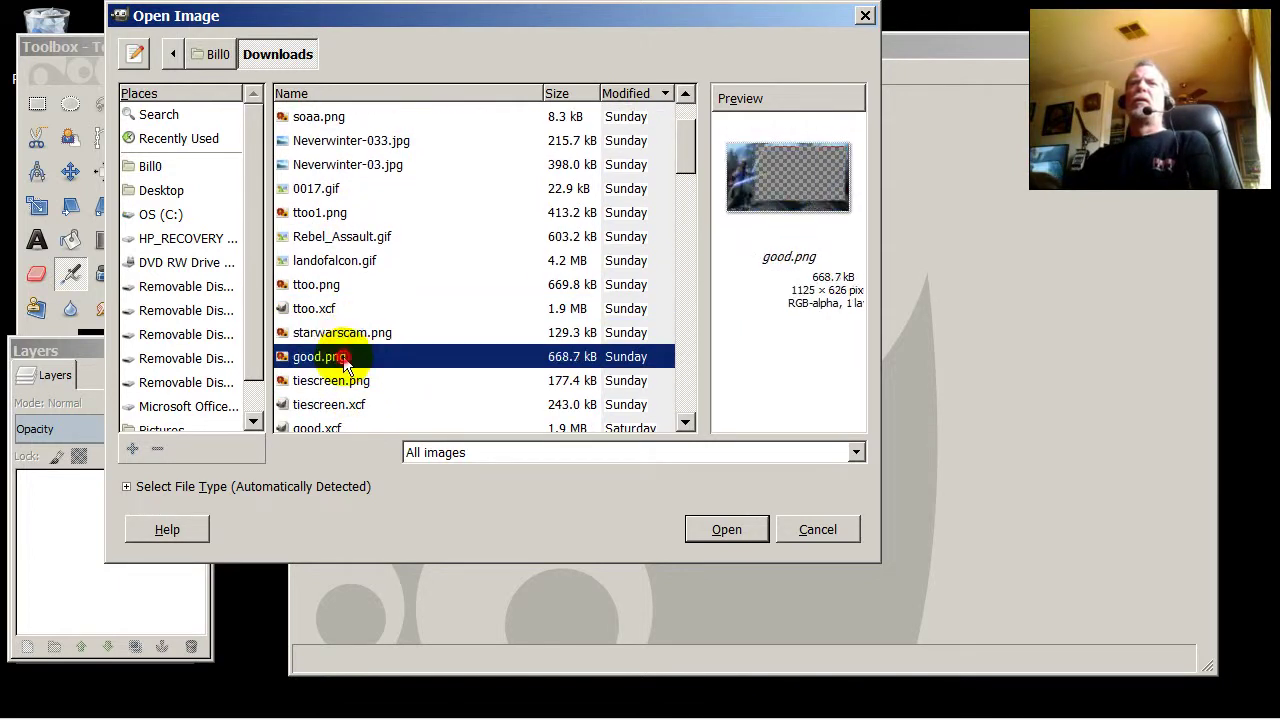
pyautogui.click(341, 384)
pyautogui.click(342, 405)
pyautogui.scroll(-4, 343, 395)
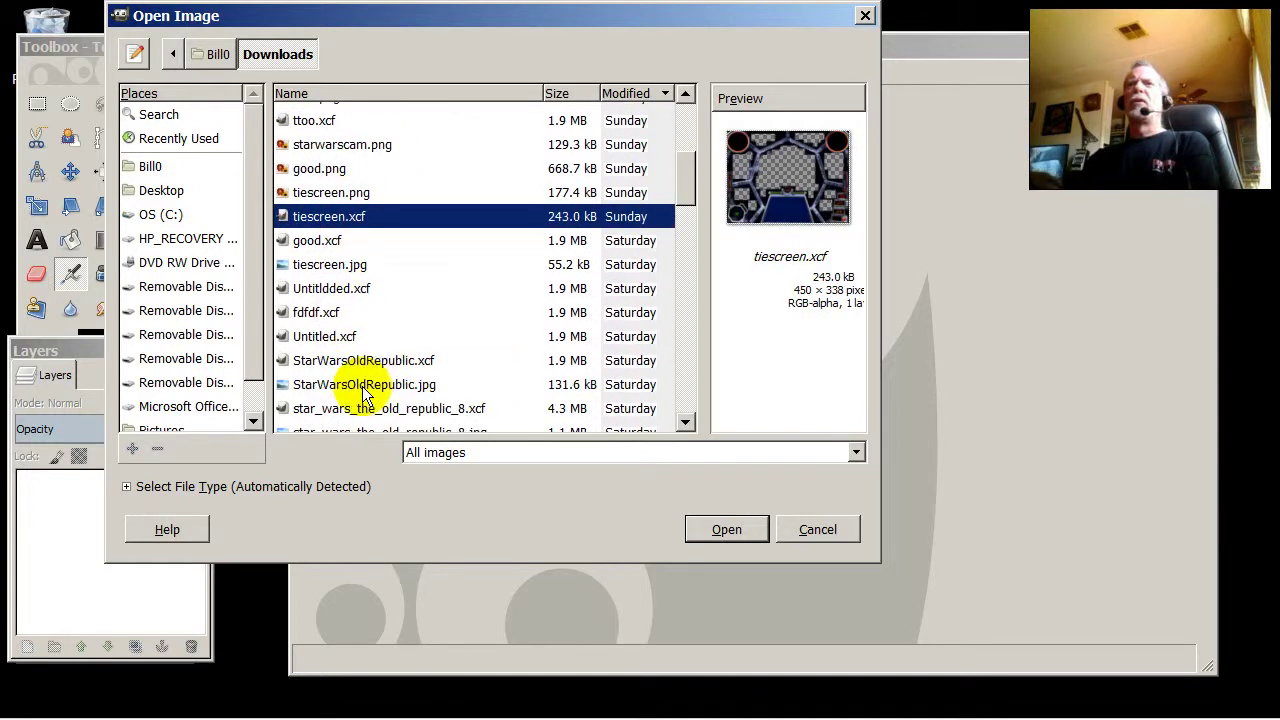
pyautogui.click(340, 245)
pyautogui.click(330, 268)
pyautogui.click(330, 290)
pyautogui.click(330, 313)
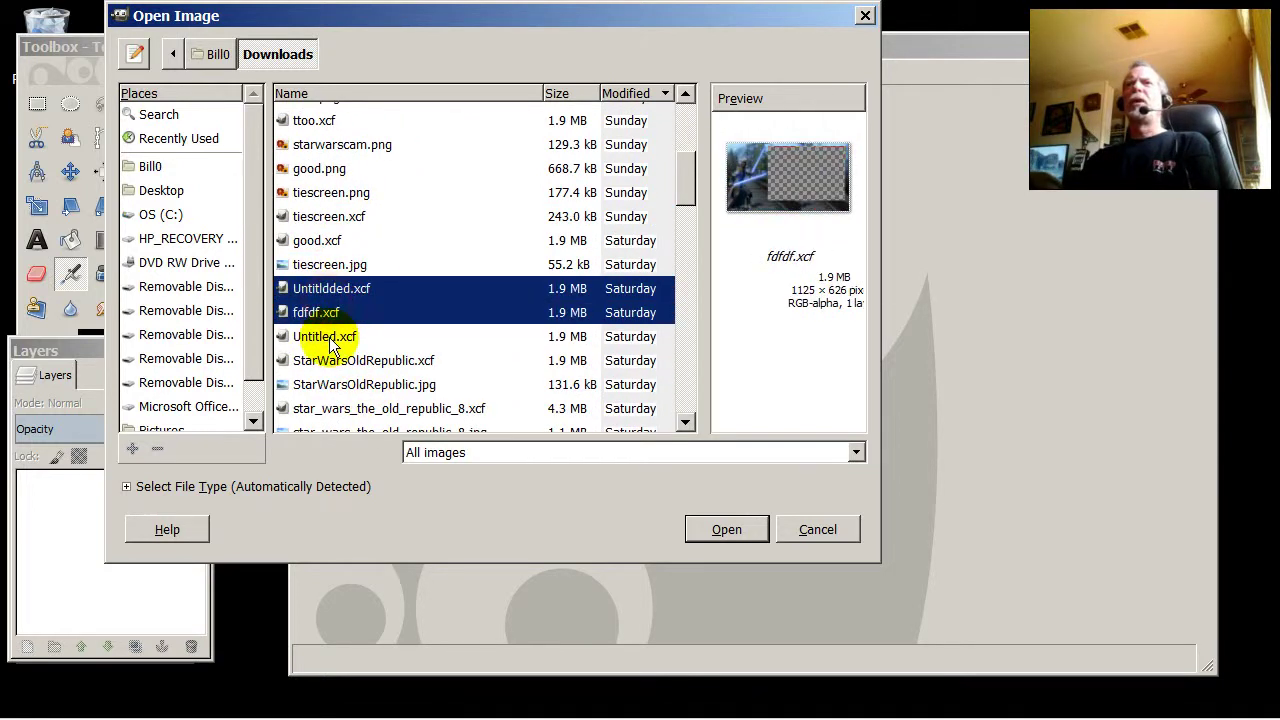
pyautogui.click(330, 337)
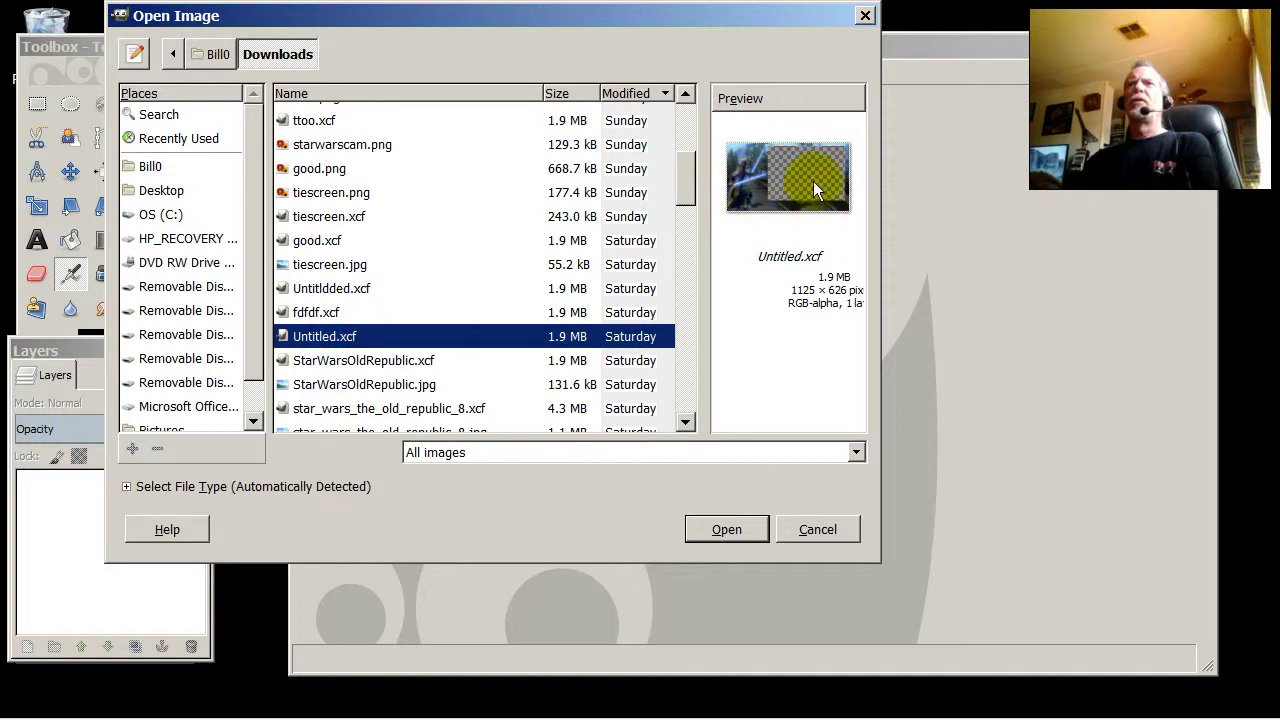
pyautogui.click(362, 361)
pyautogui.click(364, 386)
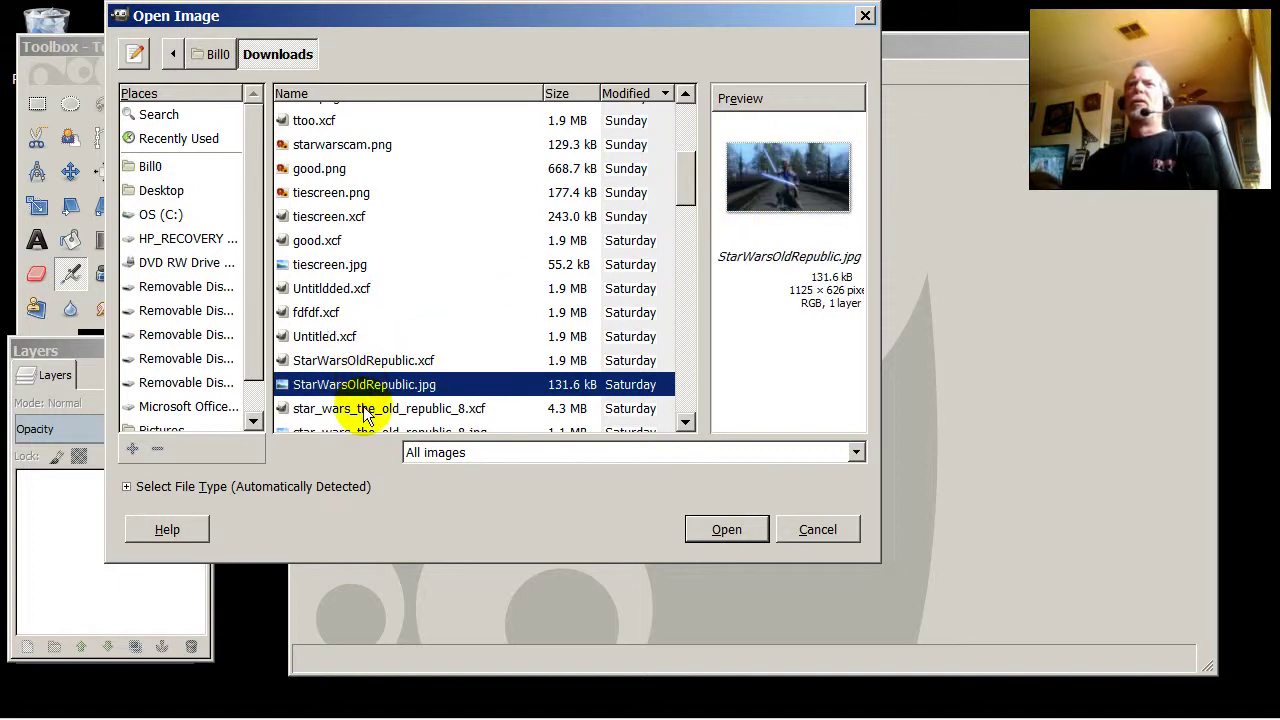
pyautogui.click(364, 410)
# Preview the Downloads images from star_wars_the_old_republic_8.jpg through sign_petition_button.png
pyautogui.scroll(-3, 370, 400)
pyautogui.click(360, 292)
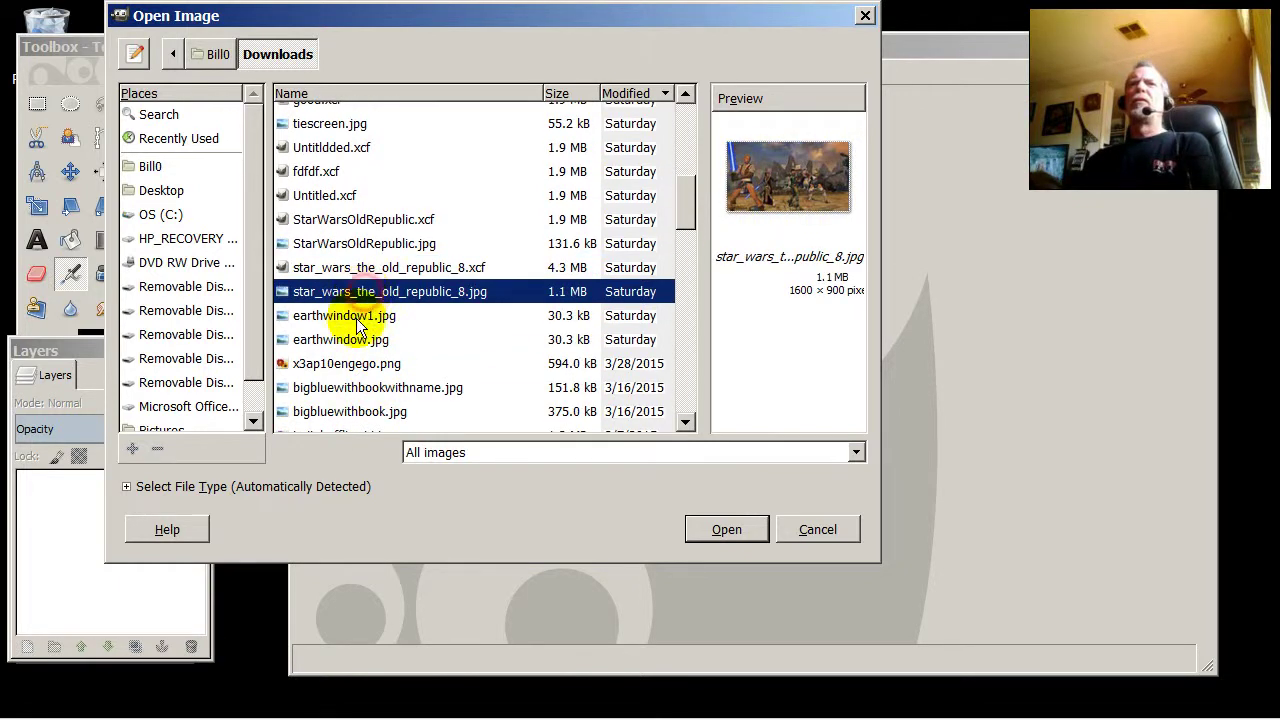
pyautogui.click(356, 318)
pyautogui.click(352, 340)
pyautogui.click(350, 364)
pyautogui.click(376, 388)
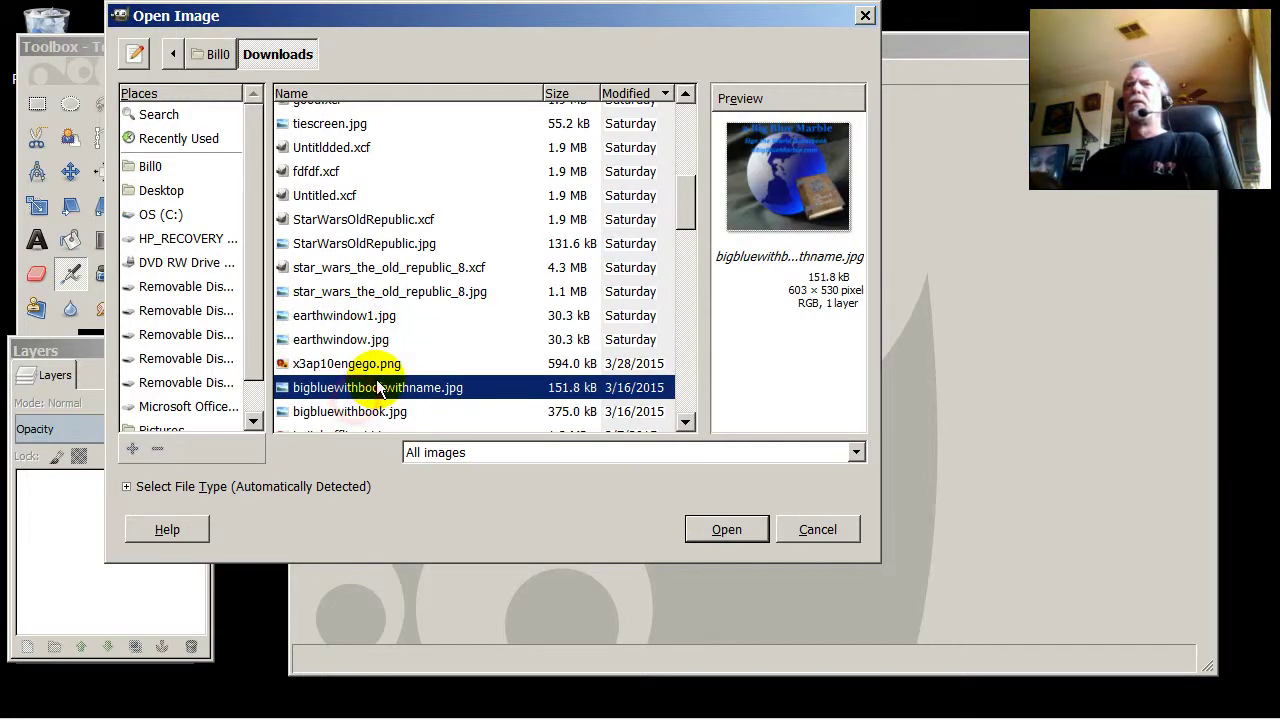
pyautogui.scroll(-3, 378, 388)
pyautogui.click(366, 222)
pyautogui.click(360, 247)
pyautogui.click(362, 297)
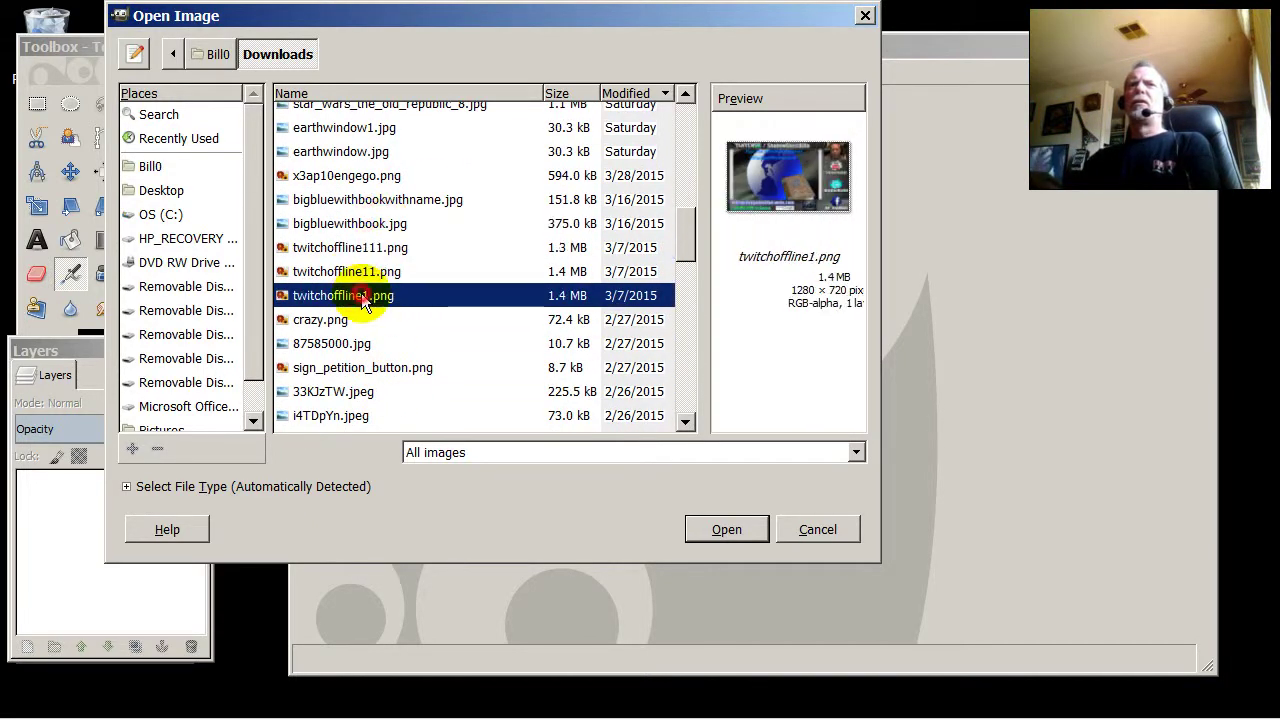
pyautogui.click(360, 319)
pyautogui.click(365, 367)
# Preview the Downloads images from IHeartRadio_logo.png through bigbluewithbookbigbigyoutub1212323.jpg
pyautogui.scroll(-2, 374, 362)
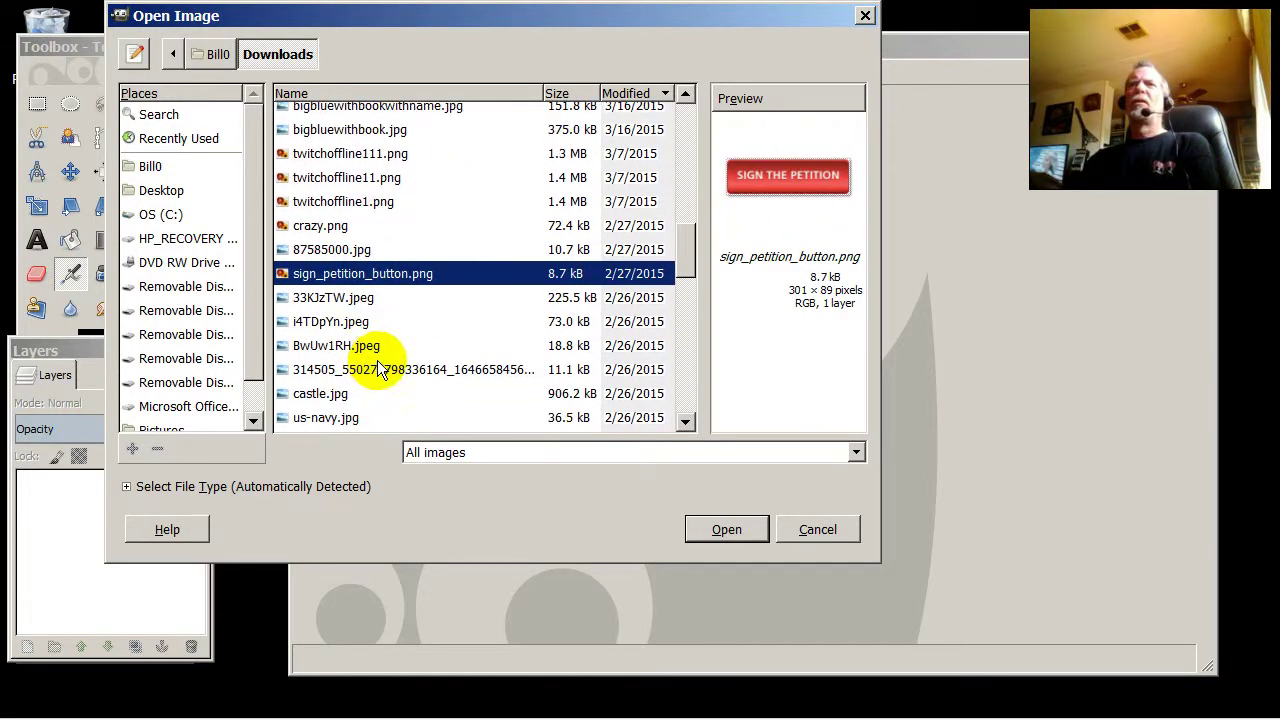
pyautogui.scroll(-2, 378, 360)
pyautogui.click(368, 372)
pyautogui.scroll(-3, 372, 350)
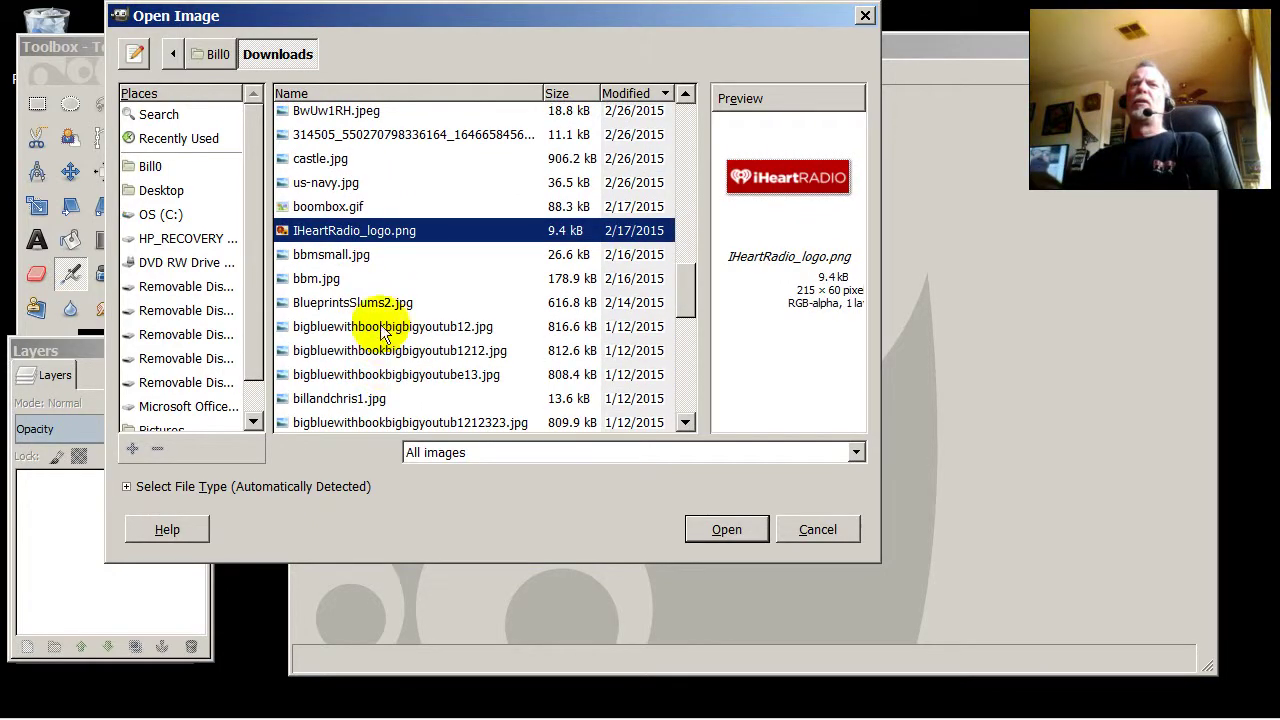
pyautogui.click(374, 298)
pyautogui.scroll(-5, 400, 350)
pyautogui.scroll(-1, 412, 362)
pyautogui.click(376, 141)
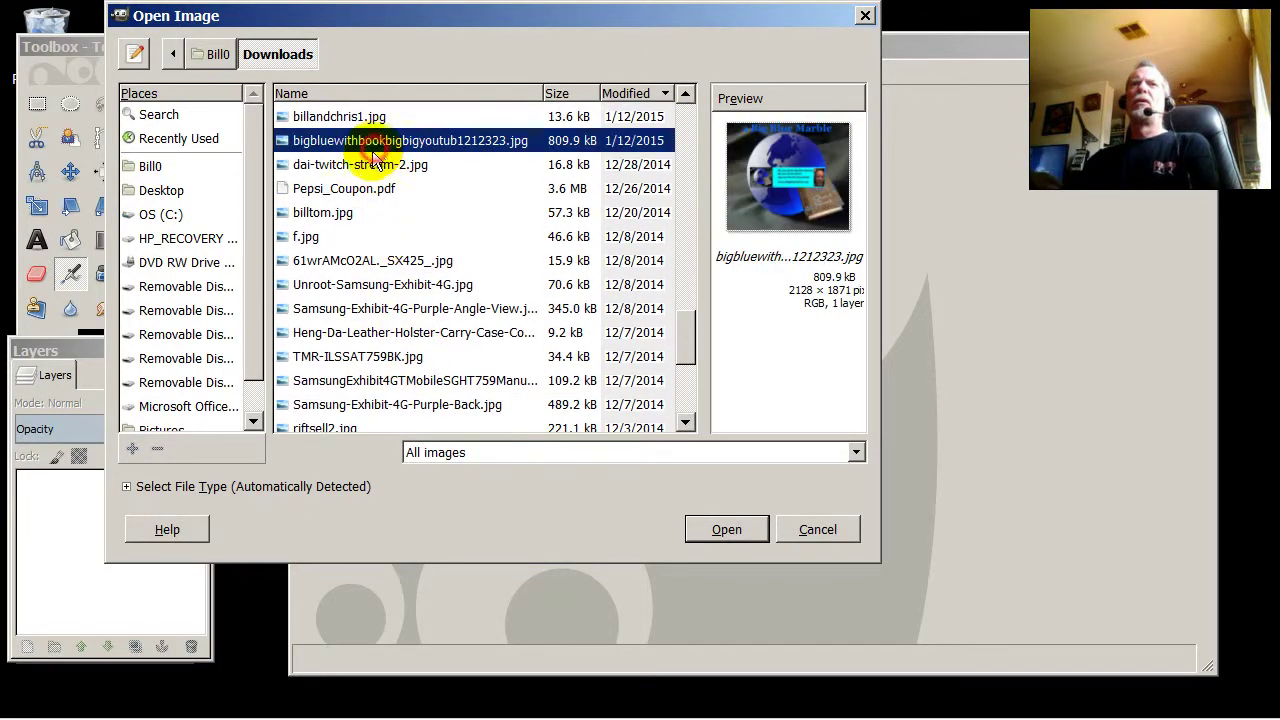
# Preview the Downloads files from Pepsi_Coupon.pdf through Samsung-Exhibit-4G-Purple-Back.jpg
pyautogui.click(366, 188)
pyautogui.click(397, 333)
pyautogui.click(388, 381)
pyautogui.click(390, 405)
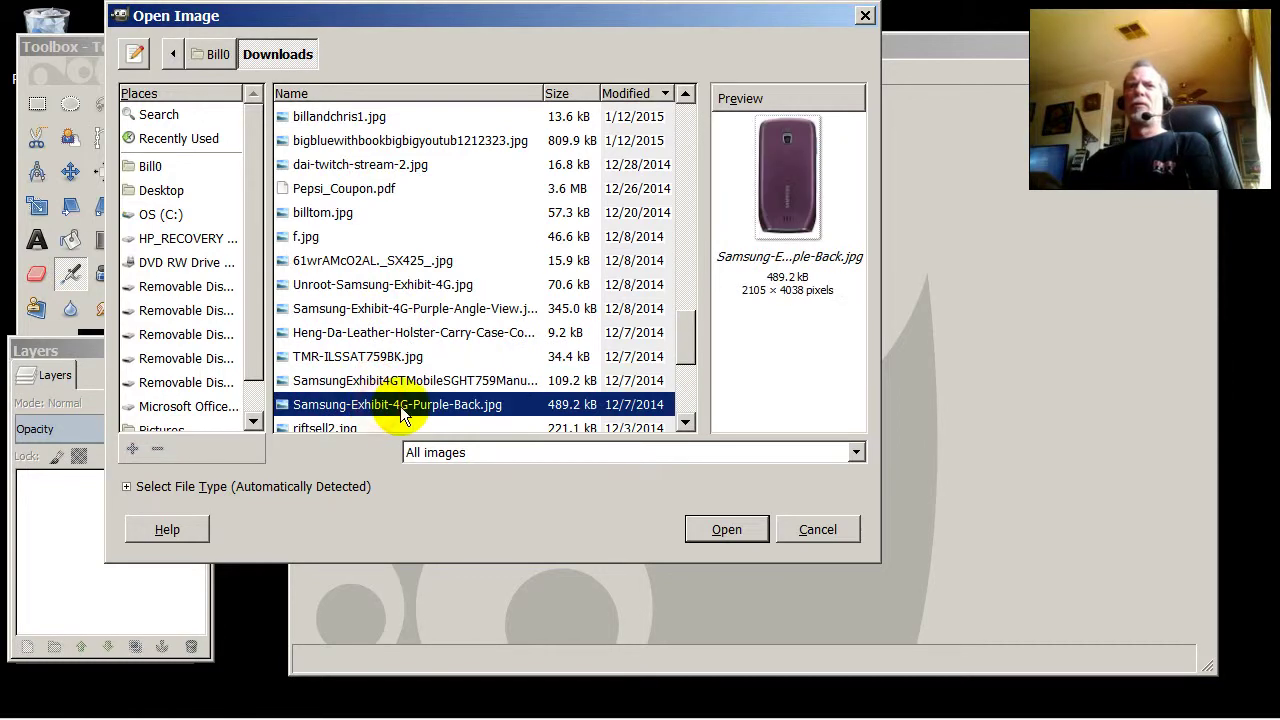
# Preview the Downloads images from lic1.jpg through the keep-calm stream-will-start-soon image
pyautogui.scroll(-3, 400, 402)
pyautogui.click(358, 265)
pyautogui.click(360, 288)
pyautogui.moveTo(356, 312); pyautogui.dragTo(366, 330)
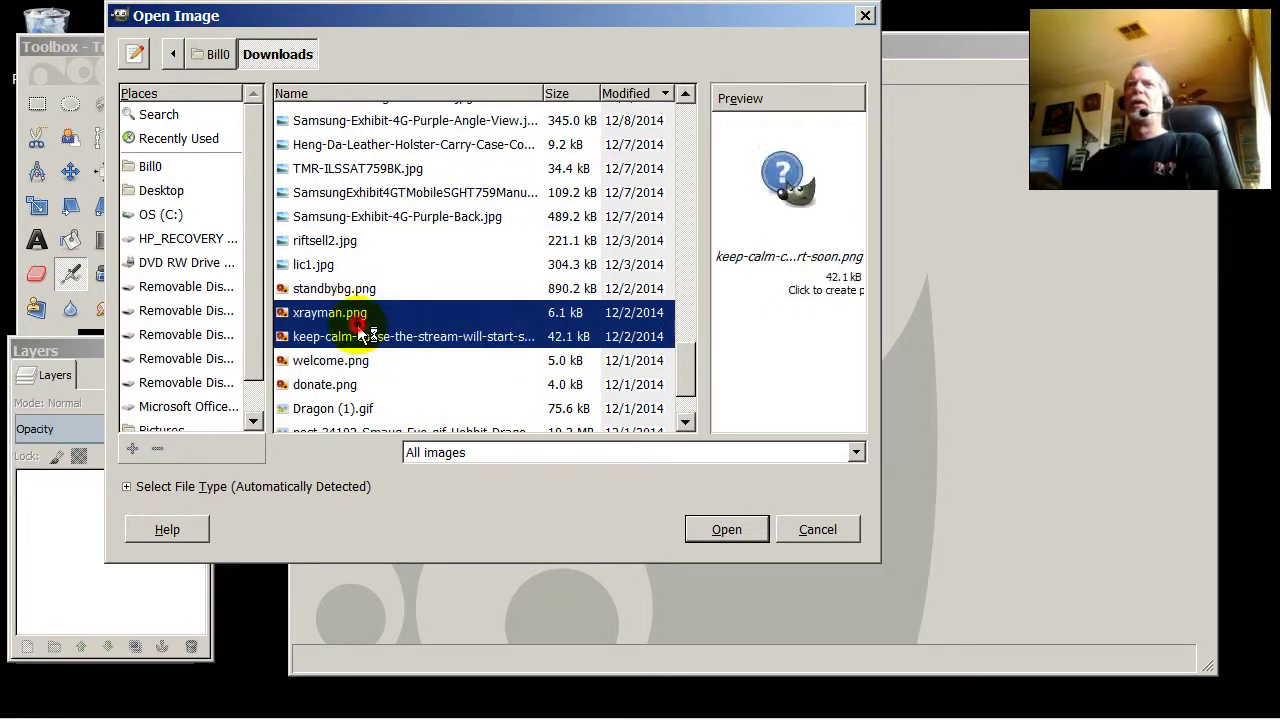
pyautogui.click(348, 290)
pyautogui.click(350, 336)
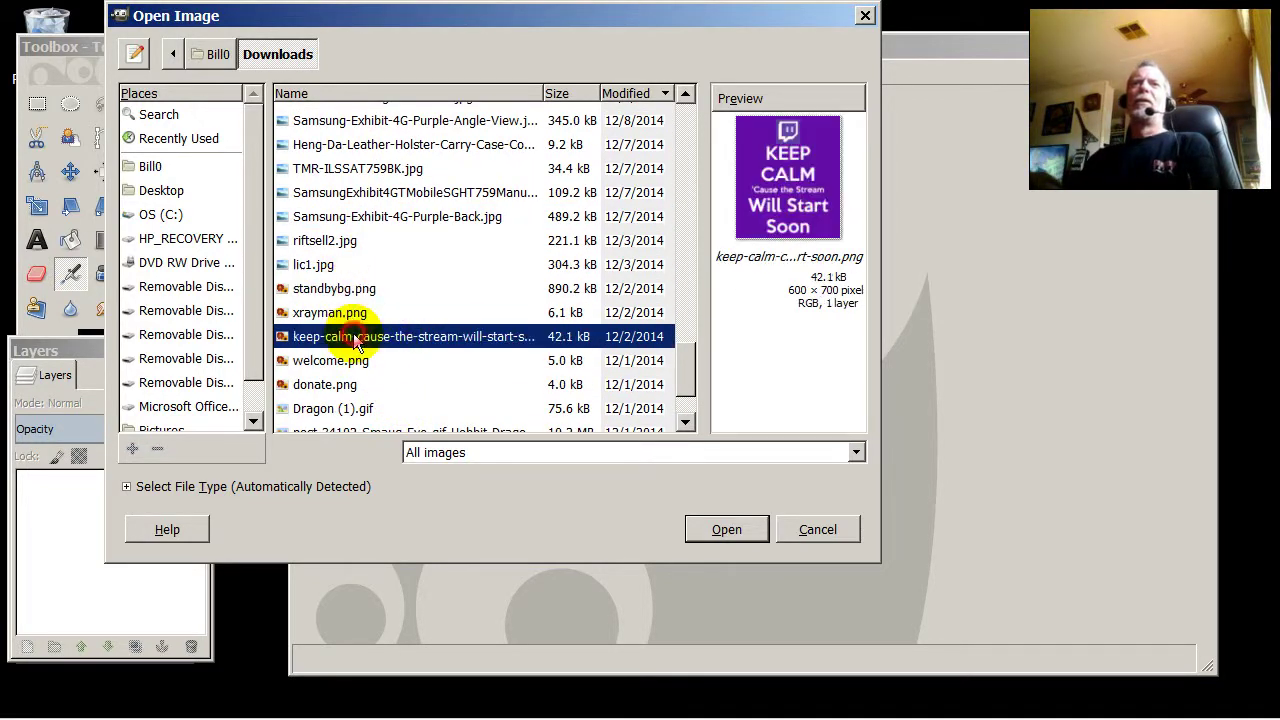
# Preview the oldest Downloads images from donate.png through nosTEAM.bmp
pyautogui.moveTo(686, 370); pyautogui.dragTo(686, 400)
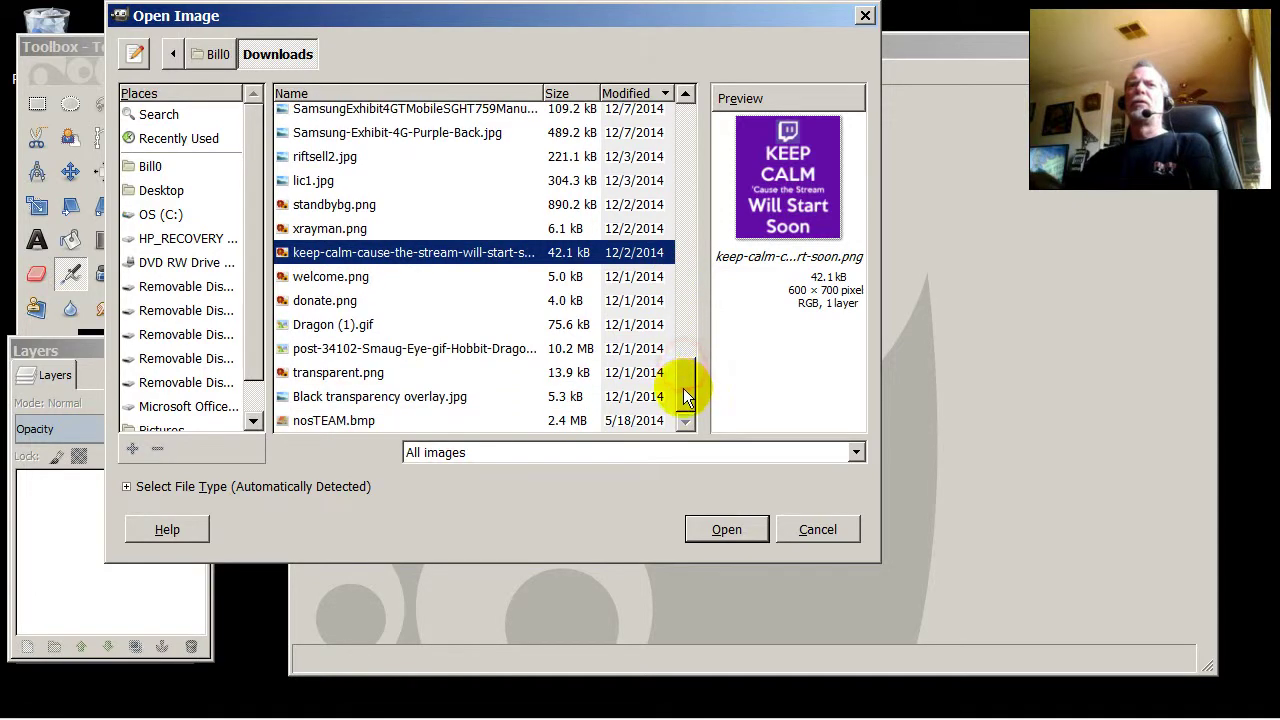
pyautogui.click(343, 302)
pyautogui.click(338, 358)
pyautogui.click(344, 386)
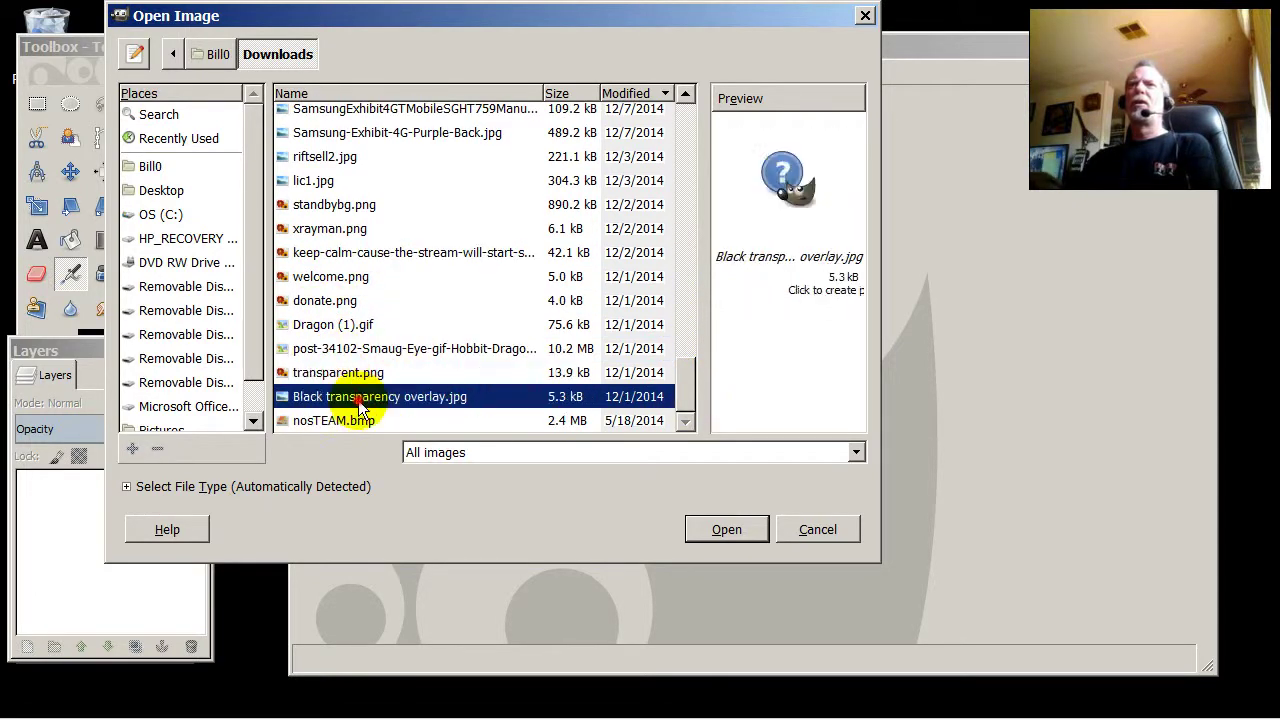
pyautogui.click(356, 421)
# Sort the Downloads files by modification date, oldest first, and preview transparent.png through donate.png
pyautogui.moveTo(686, 385); pyautogui.dragTo(686, 133)
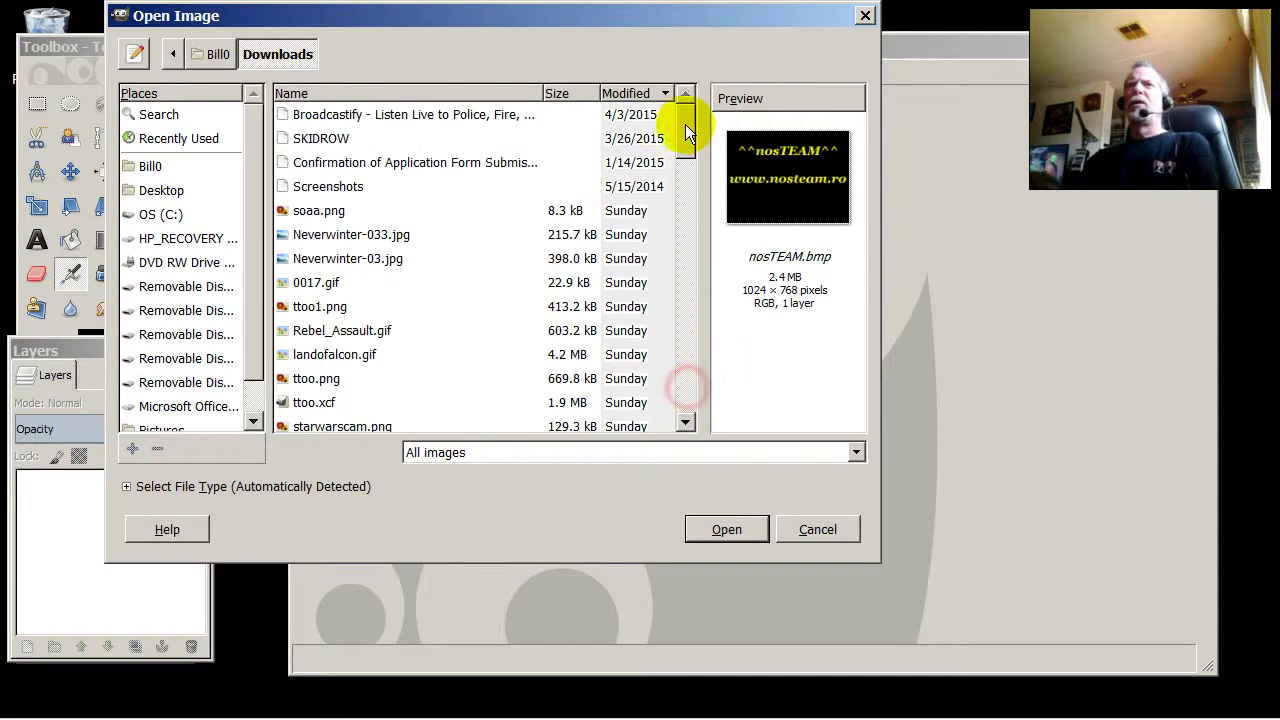
pyautogui.click(640, 93)
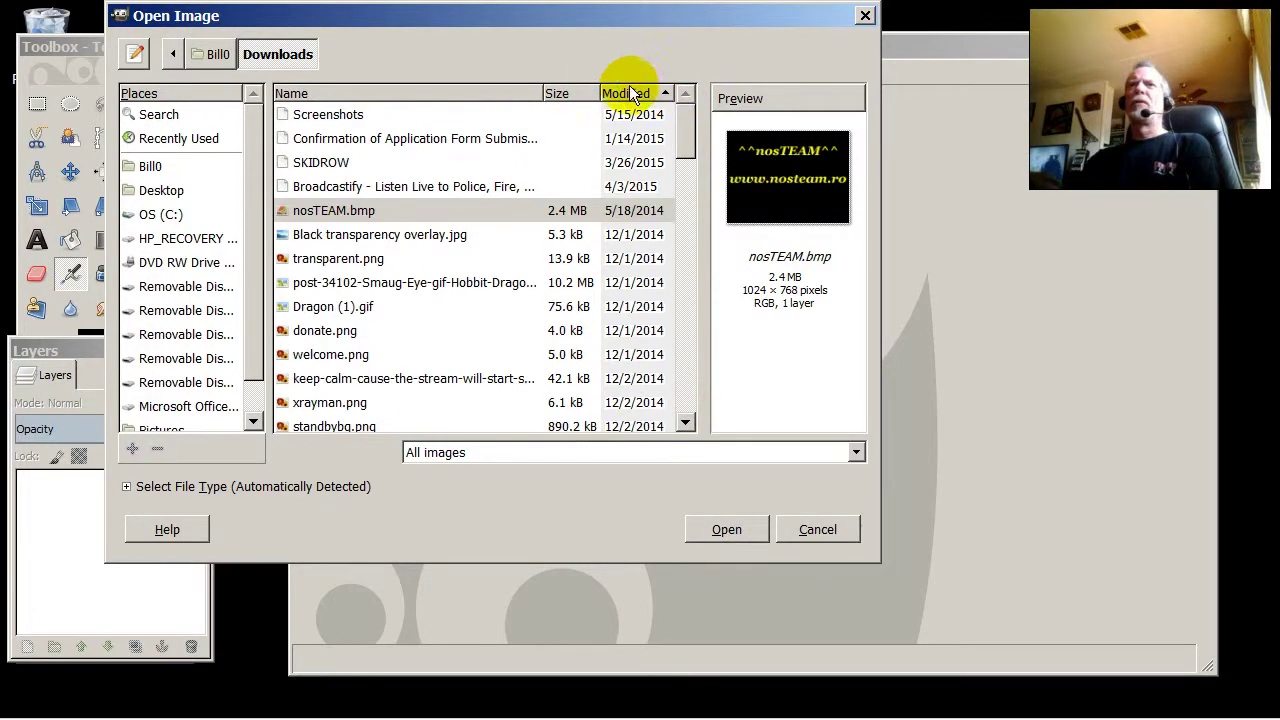
pyautogui.click(366, 258)
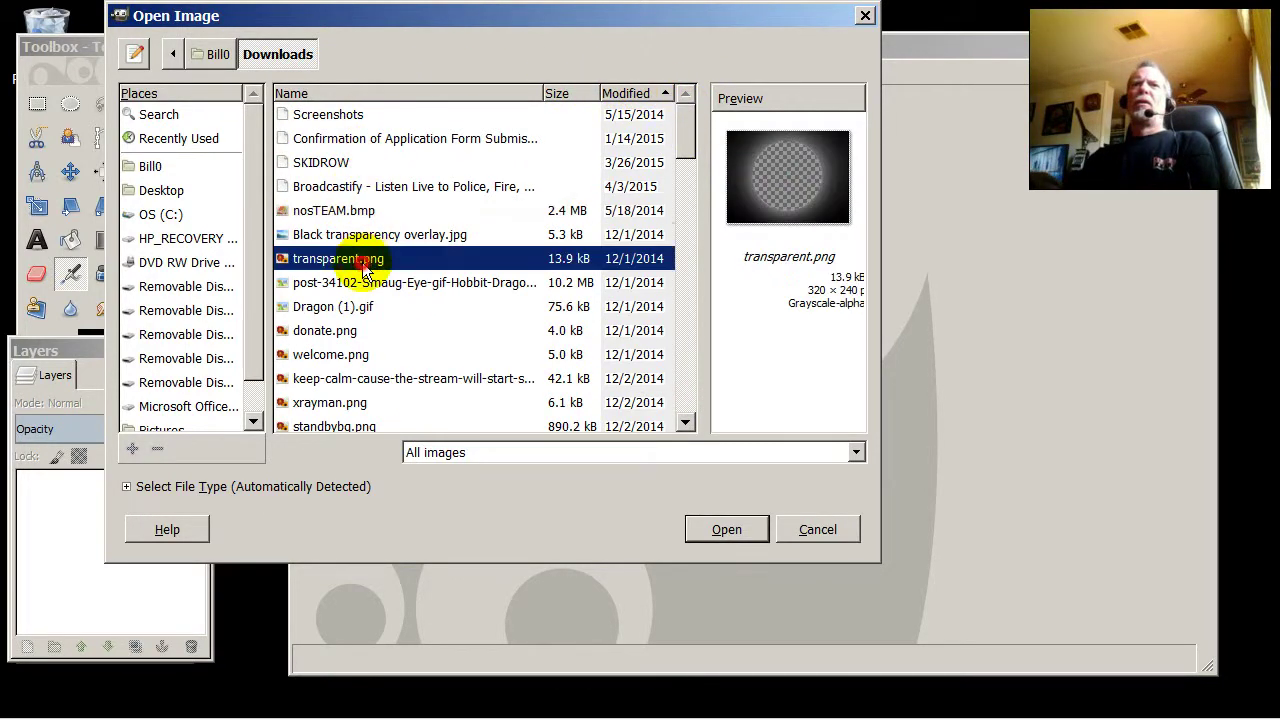
pyautogui.click(363, 282)
pyautogui.click(363, 306)
pyautogui.click(363, 330)
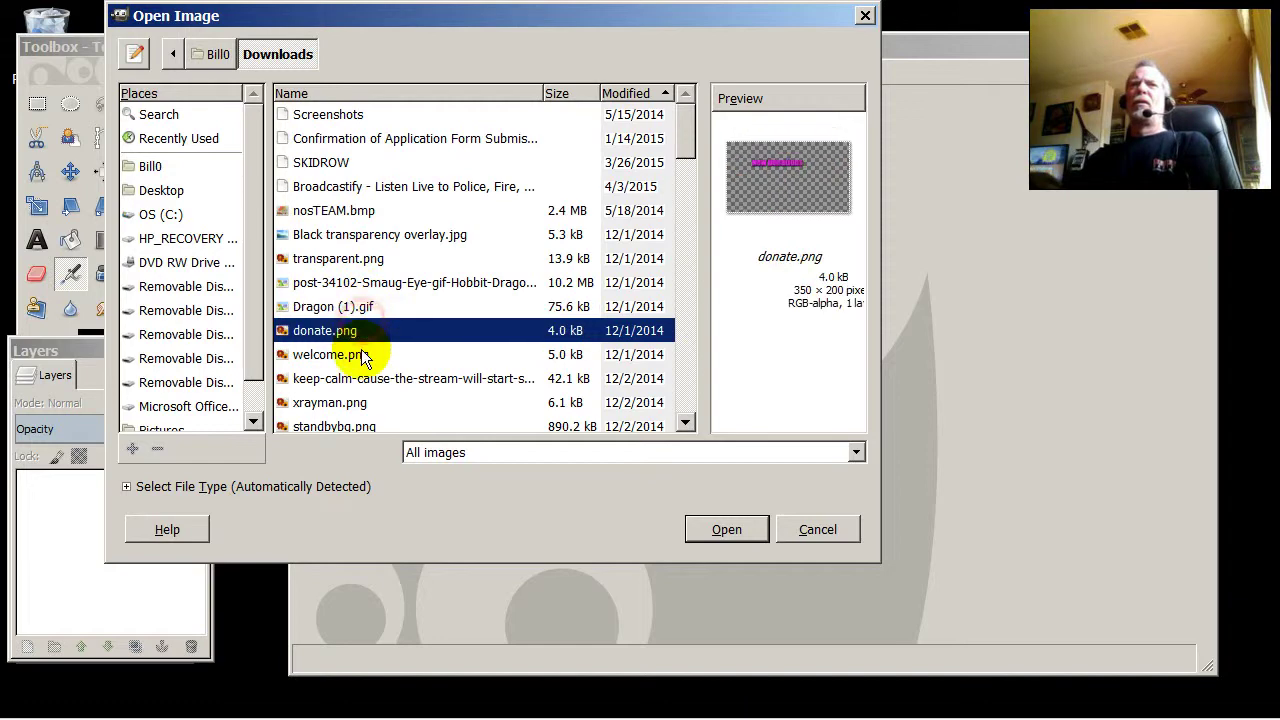
# Preview the Downloads images from welcome.png through standbybg.png
pyautogui.click(363, 354)
pyautogui.click(366, 378)
pyautogui.click(370, 402)
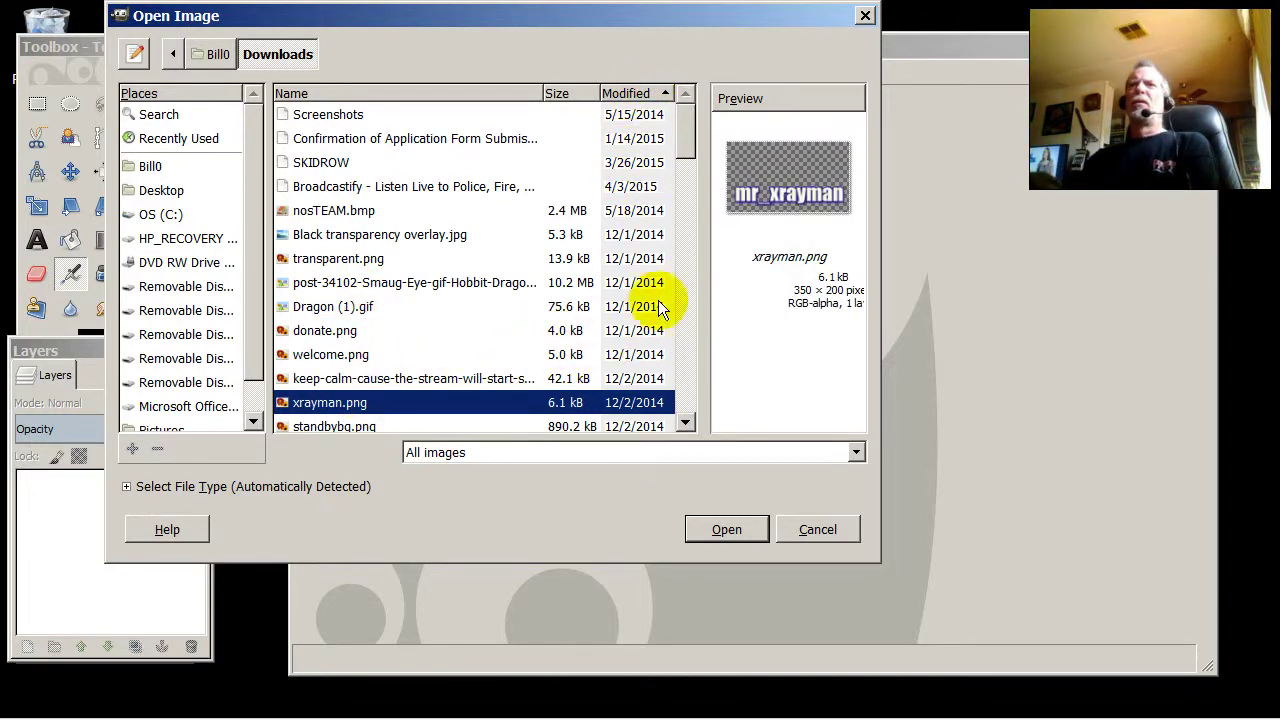
pyautogui.scroll(-2, 655, 300)
pyautogui.click(364, 338)
pyautogui.scroll(-5, 375, 350)
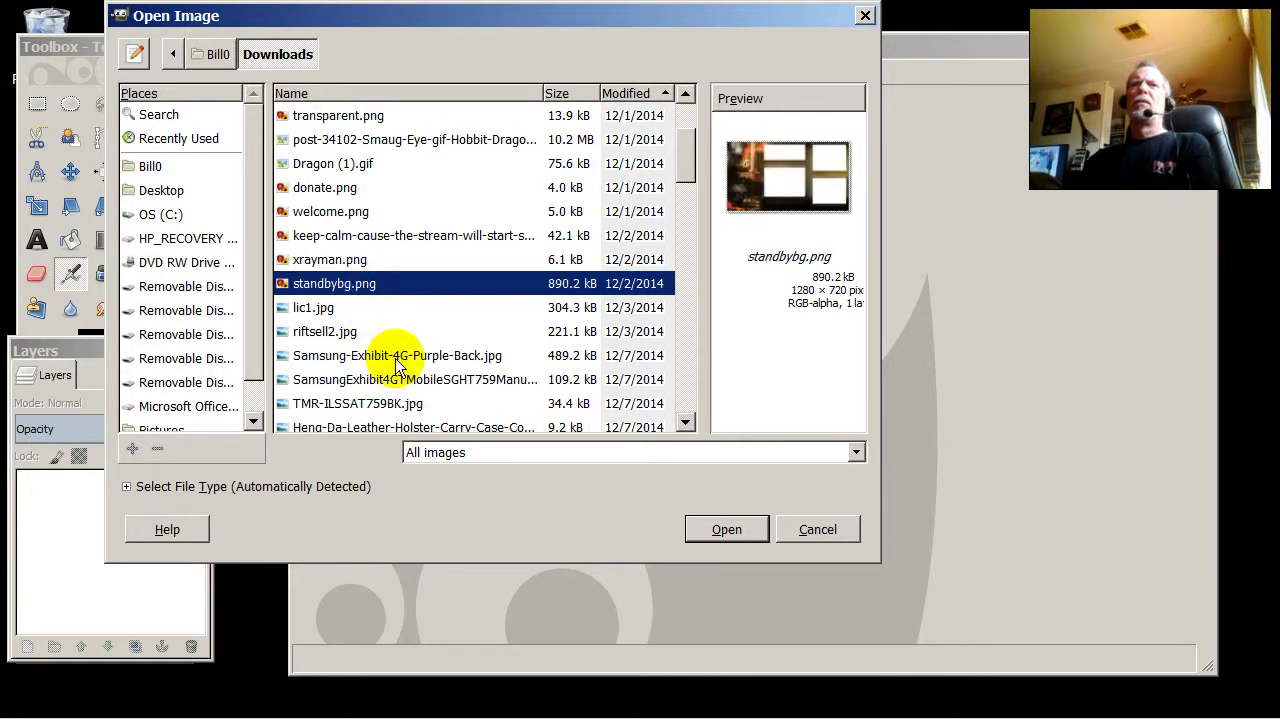
pyautogui.scroll(3, 486, 251)
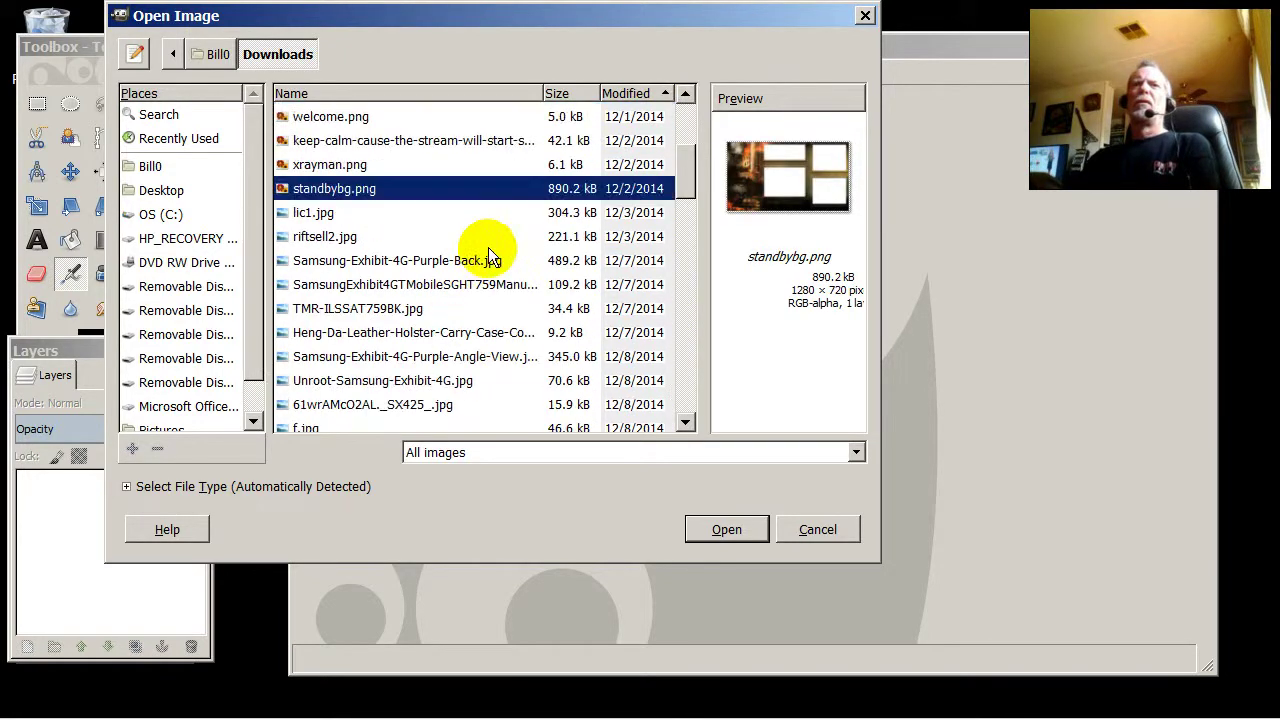
# Sort the Downloads files newest first and preview the Neverwinter images and the entries around them
pyautogui.click(651, 93)
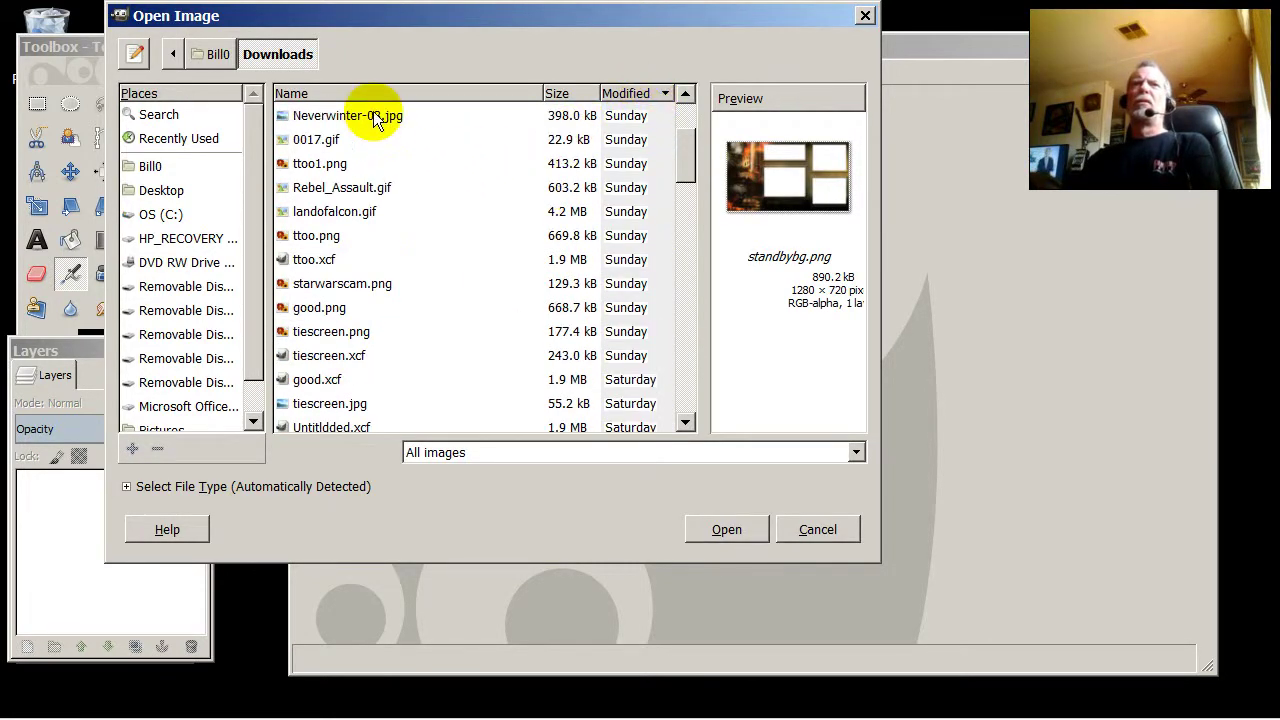
pyautogui.click(372, 117)
pyautogui.scroll(2, 375, 150)
pyautogui.click(350, 236)
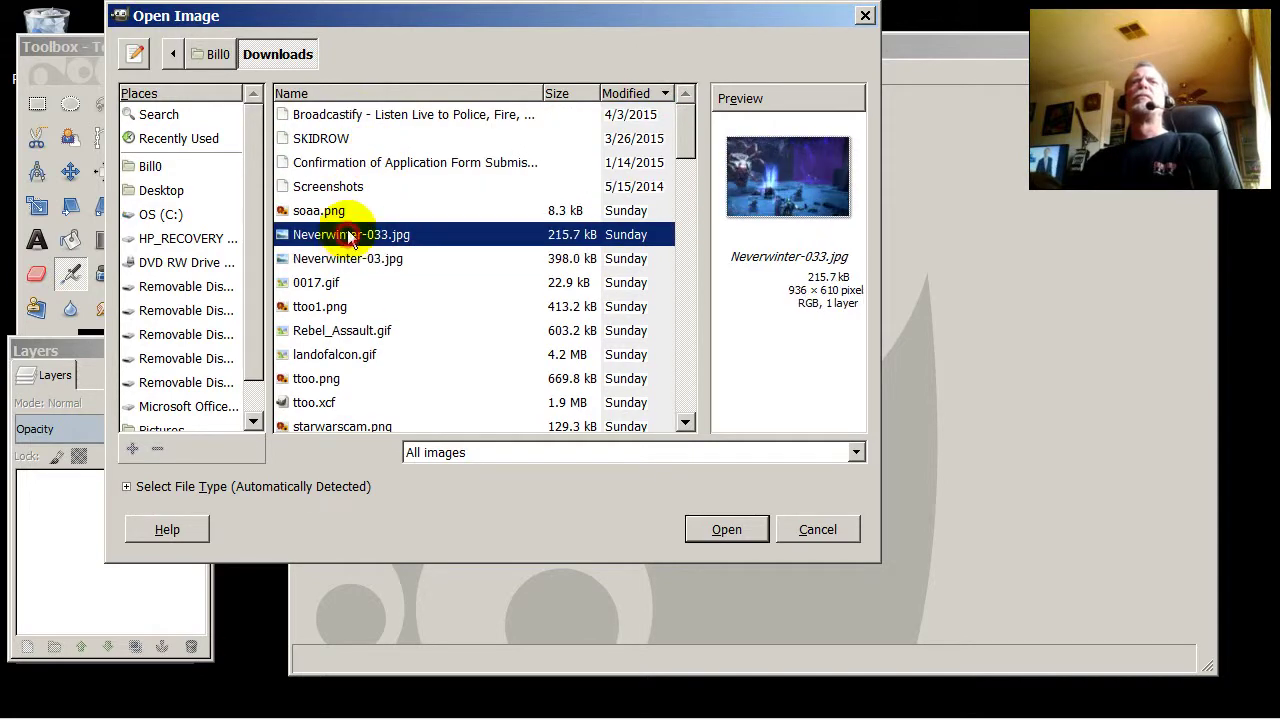
pyautogui.click(340, 208)
pyautogui.click(356, 182)
pyautogui.click(354, 164)
pyautogui.click(350, 262)
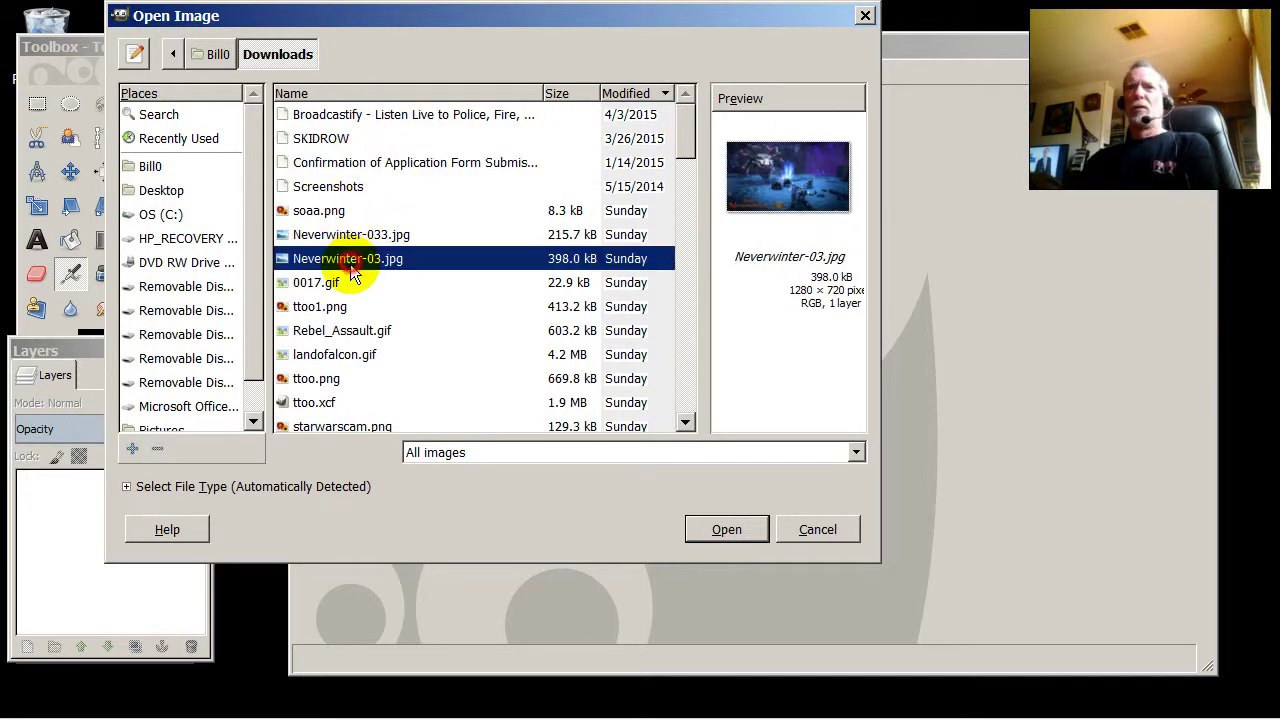
# Preview the Downloads images from ttoo1.png through ttoo.png
pyautogui.click(340, 306)
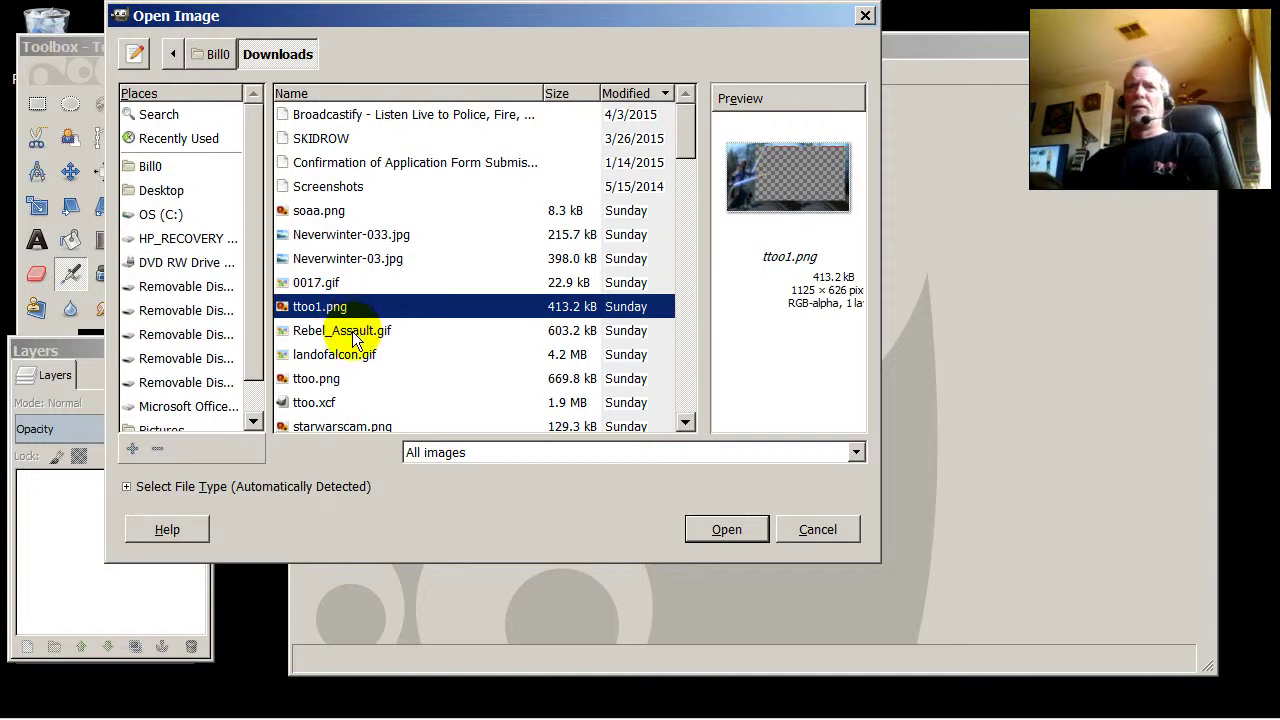
pyautogui.click(353, 334)
pyautogui.click(360, 356)
pyautogui.click(364, 378)
pyautogui.scroll(-2, 368, 362)
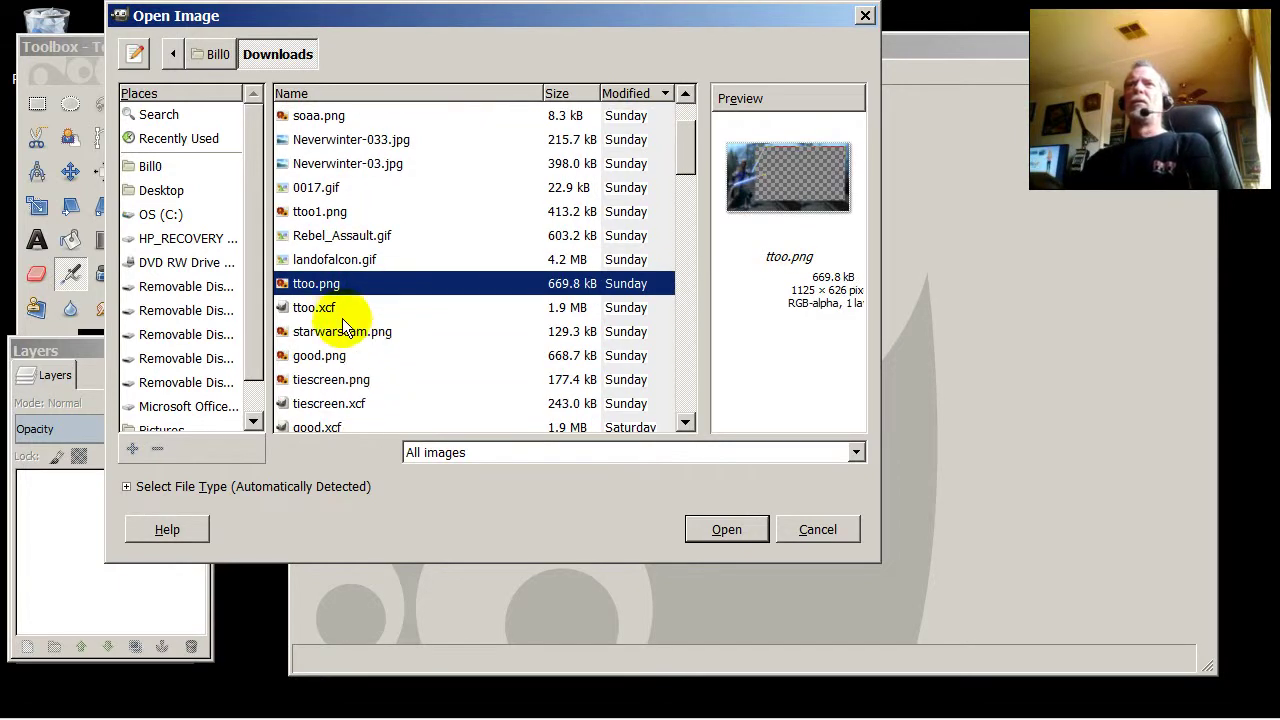
# Preview the Downloads images from ttoo.xcf through tiescreen.png
pyautogui.click(340, 310)
pyautogui.click(345, 331)
pyautogui.click(348, 356)
pyautogui.click(349, 382)
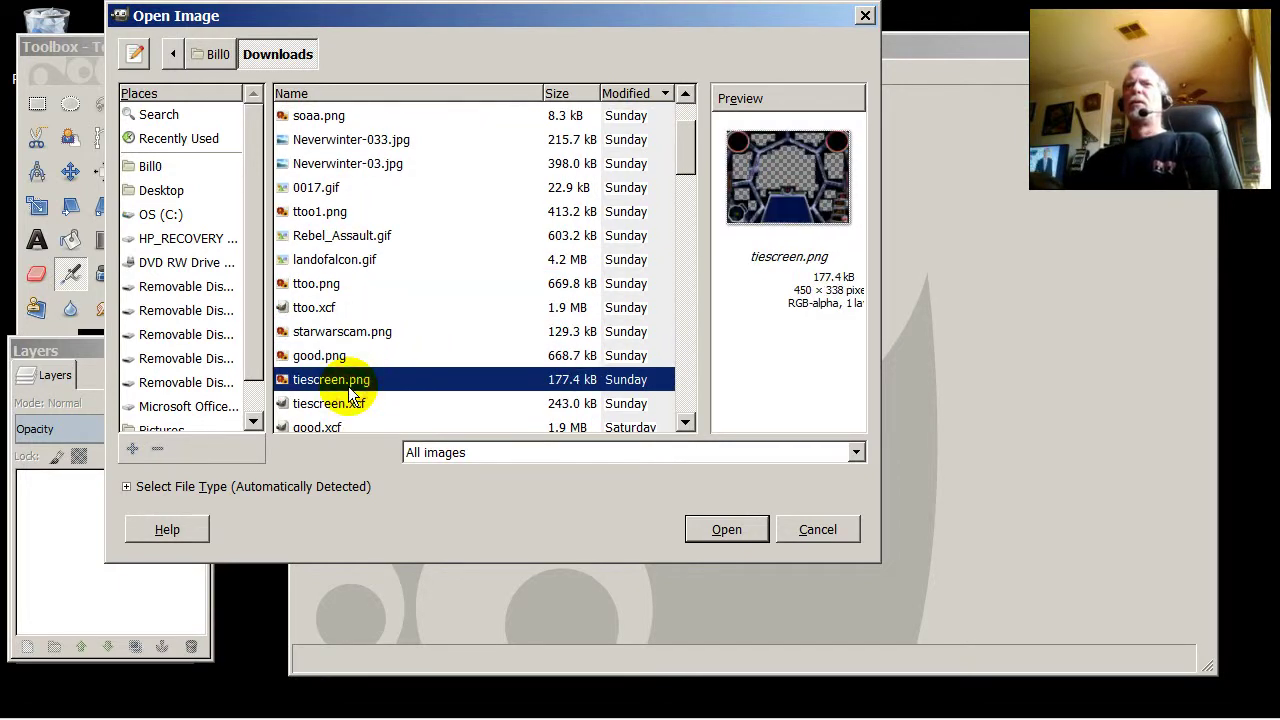
# Preview the Downloads images from good.xcf through fdfdf.xcf
pyautogui.scroll(-1, 350, 394)
pyautogui.click(347, 381)
pyautogui.click(352, 405)
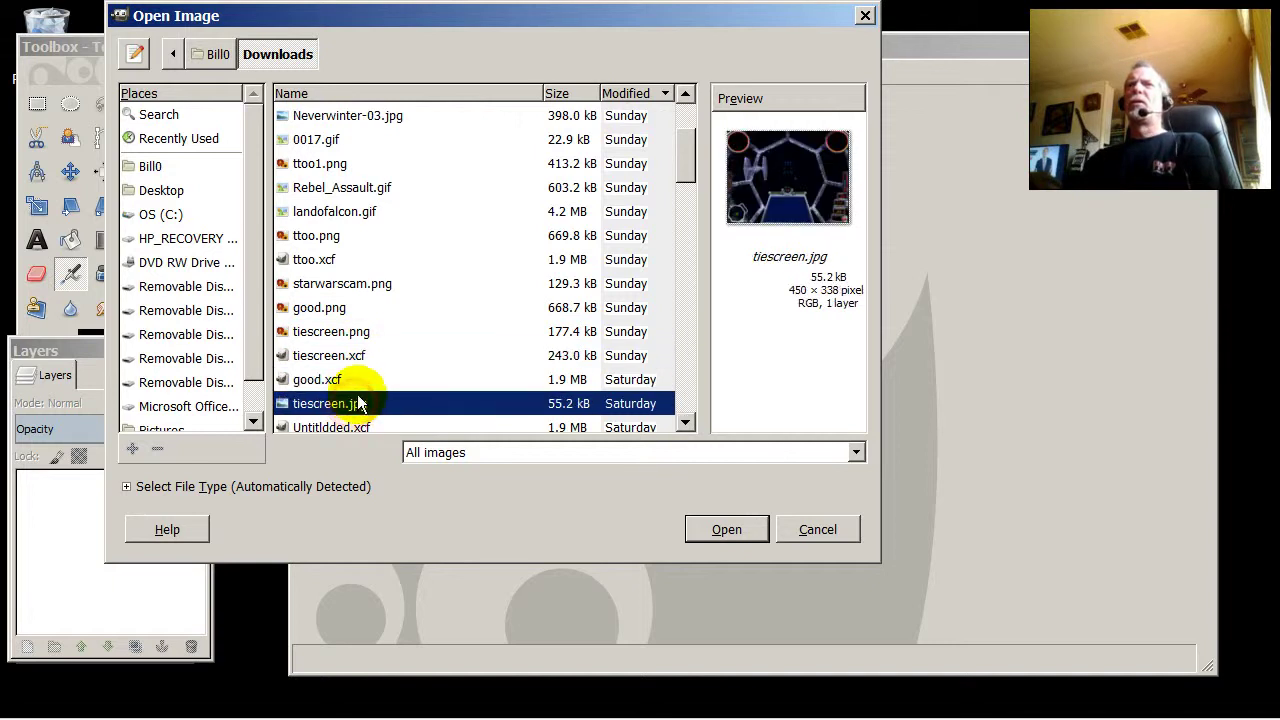
pyautogui.scroll(-1, 355, 395)
pyautogui.click(356, 383)
pyautogui.click(349, 406)
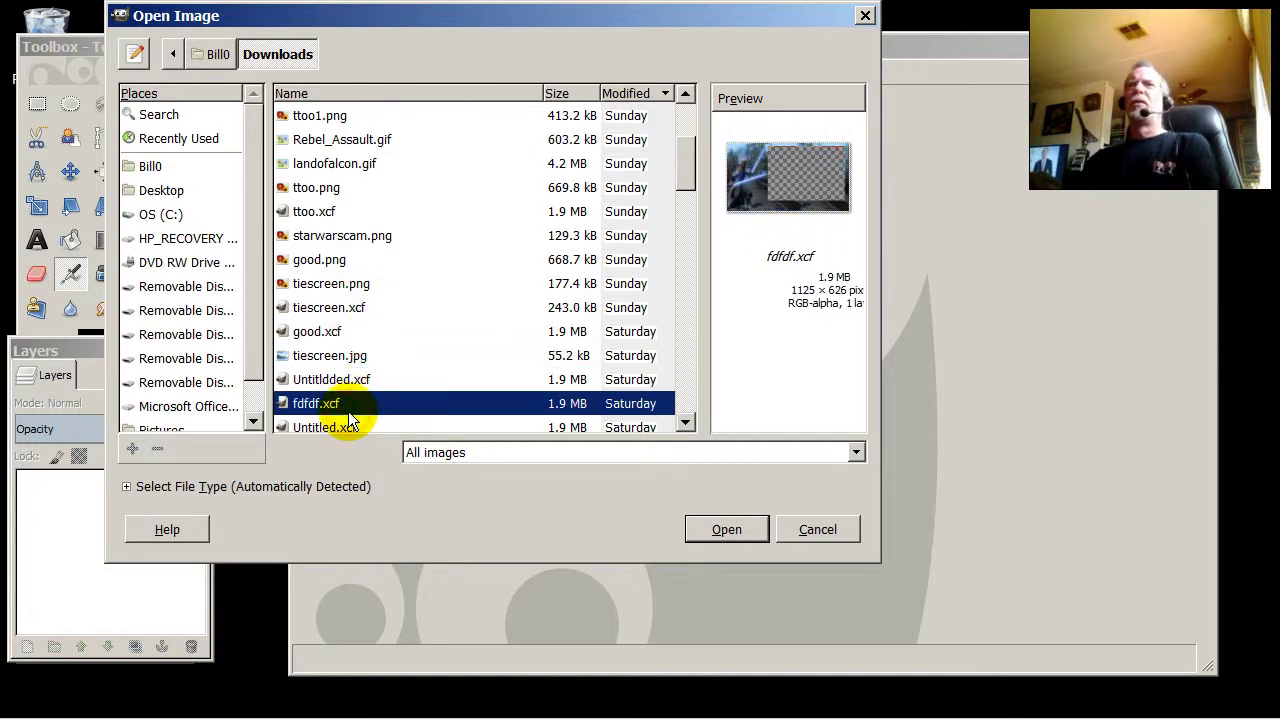
pyautogui.scroll(-2, 345, 405)
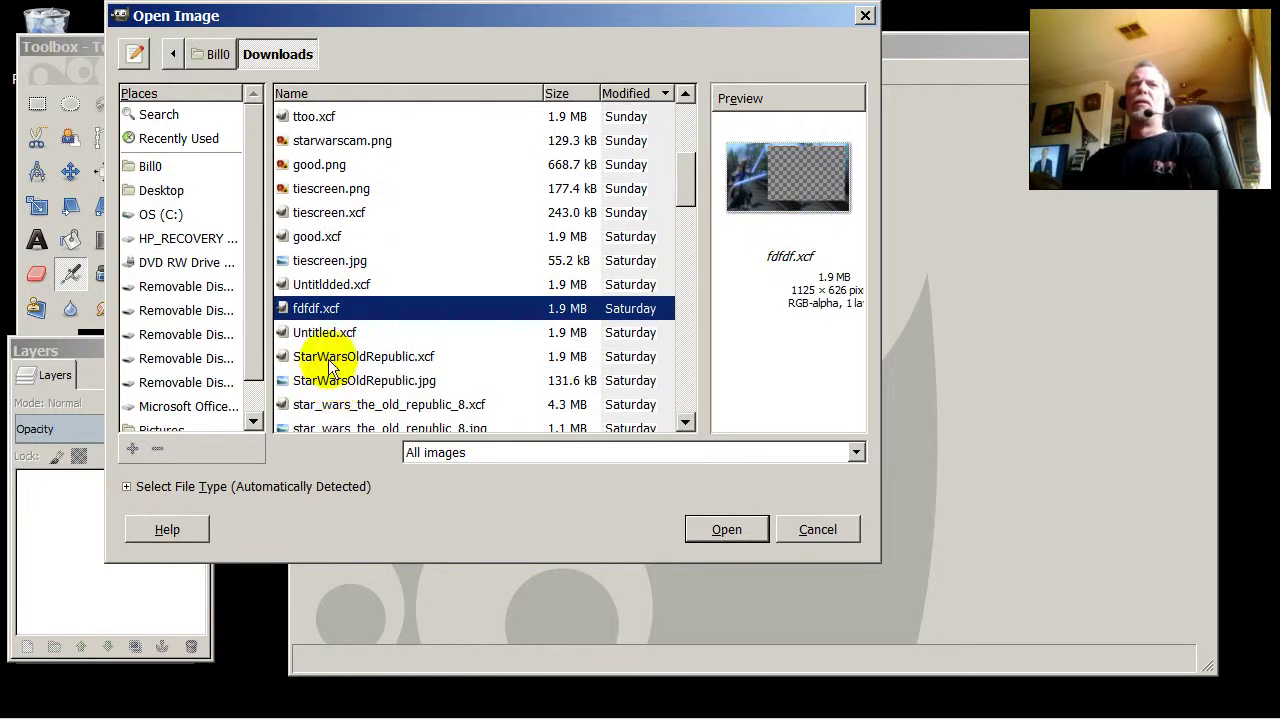
# Look through the Pictures folder for a usable image and return to the home folder
pyautogui.click(152, 167)
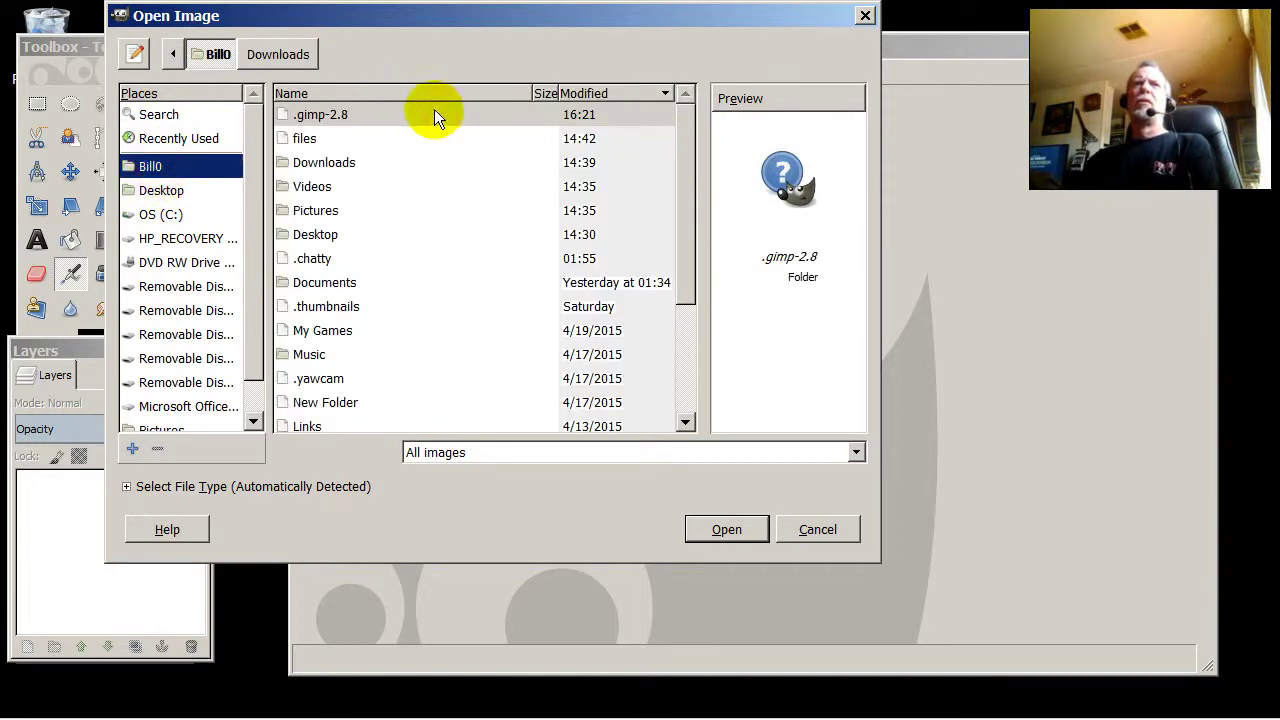
pyautogui.doubleClick(335, 208)
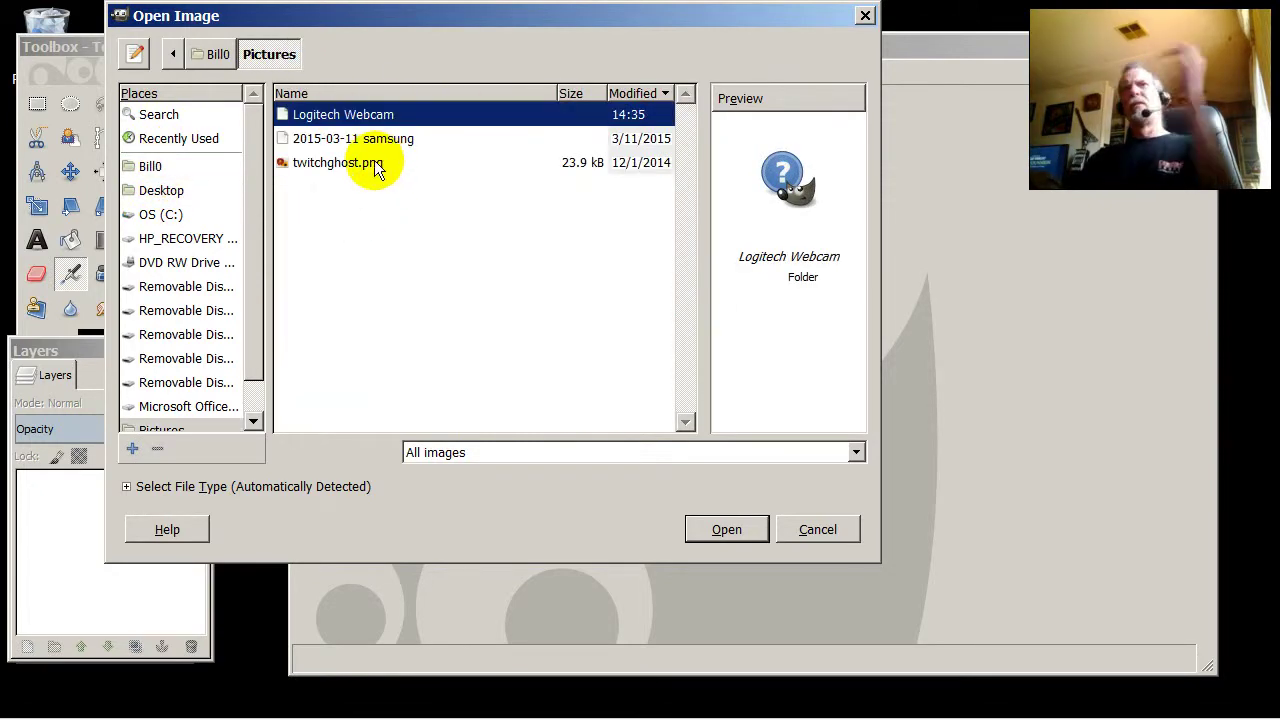
pyautogui.click(152, 167)
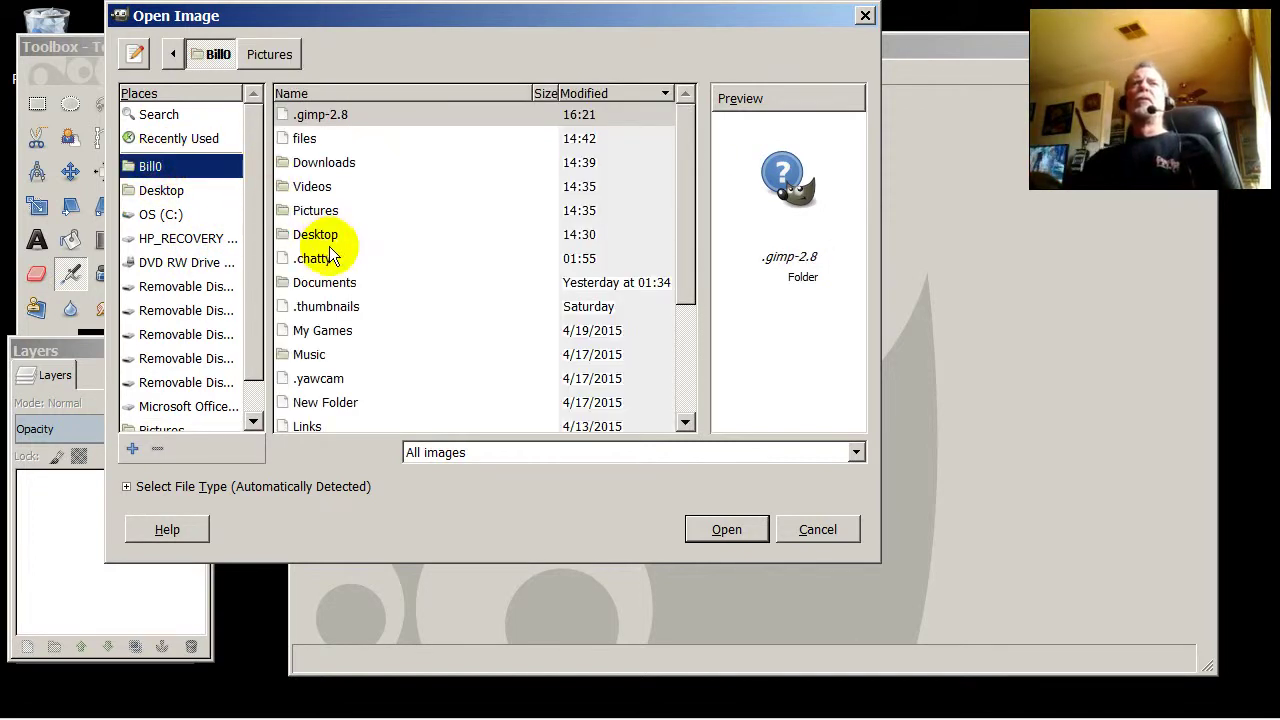
# Browse back to the Downloads folder and preview soaa.png and the images from tiescreen.xcf up to starwarscam.png
pyautogui.click(340, 164)
pyautogui.doubleClick(340, 167)
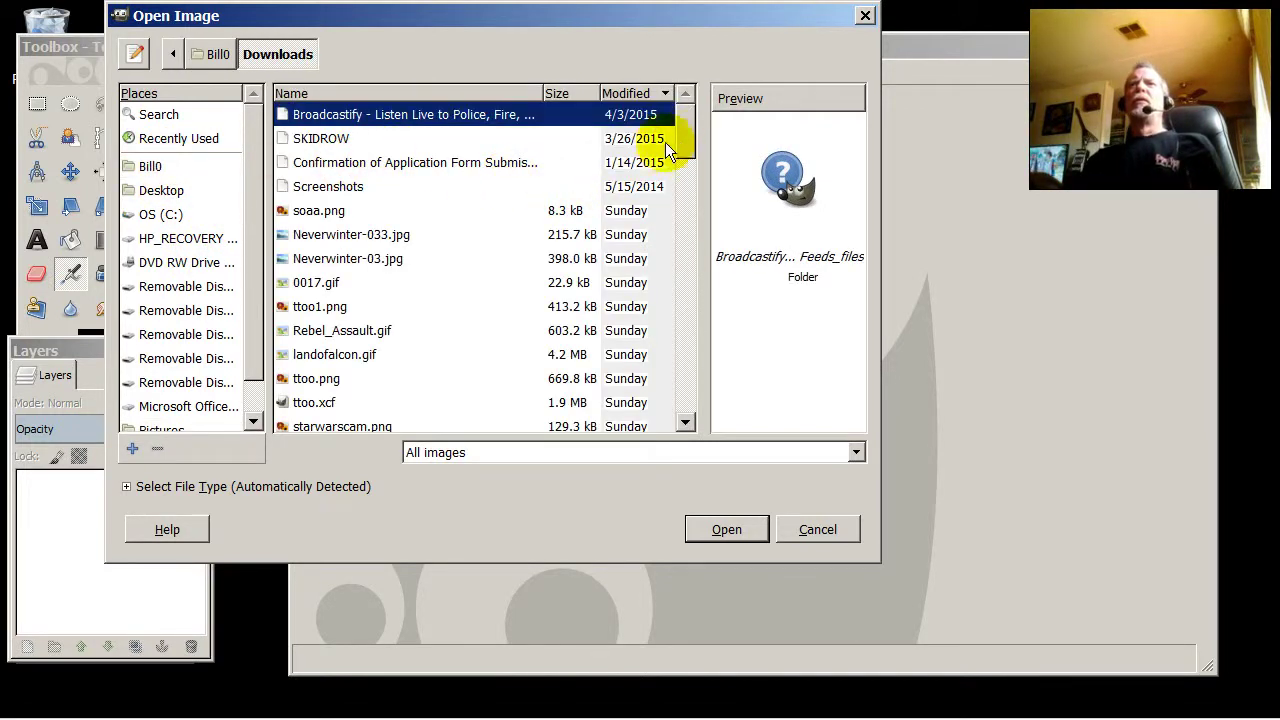
pyautogui.click(318, 212)
pyautogui.scroll(-3, 325, 300)
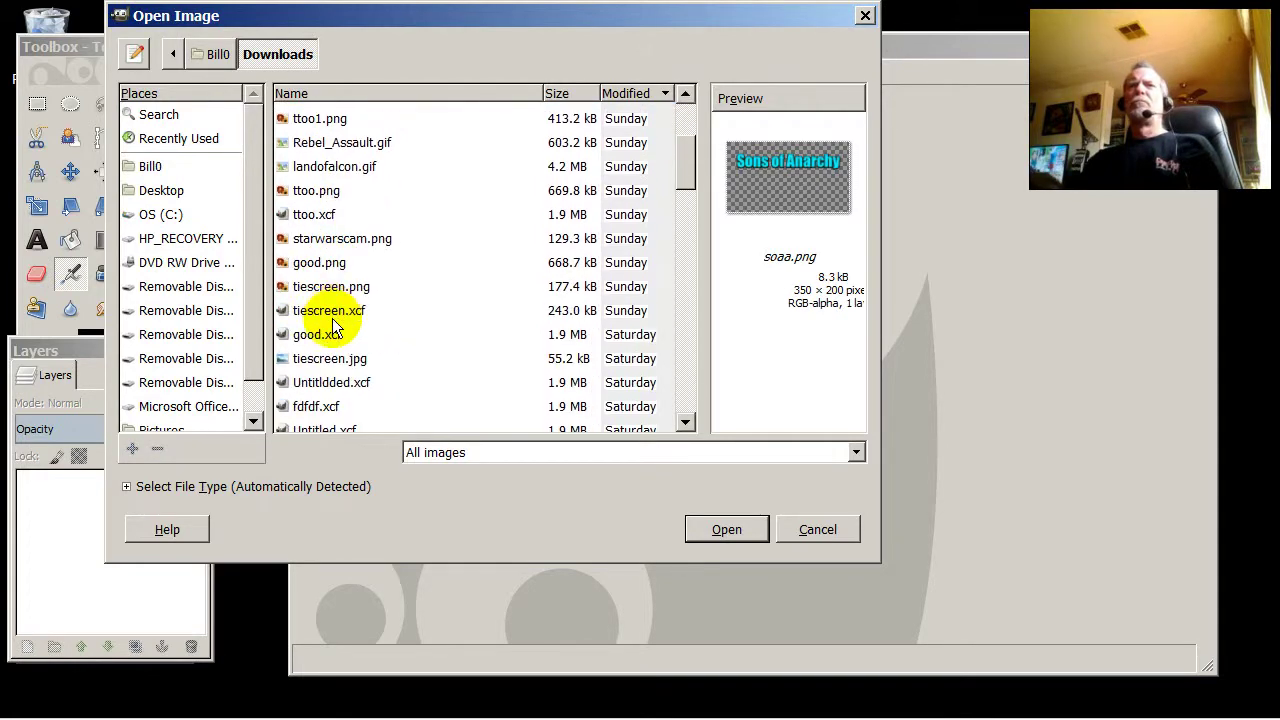
pyautogui.click(336, 312)
pyautogui.click(335, 287)
pyautogui.click(335, 263)
pyautogui.click(337, 240)
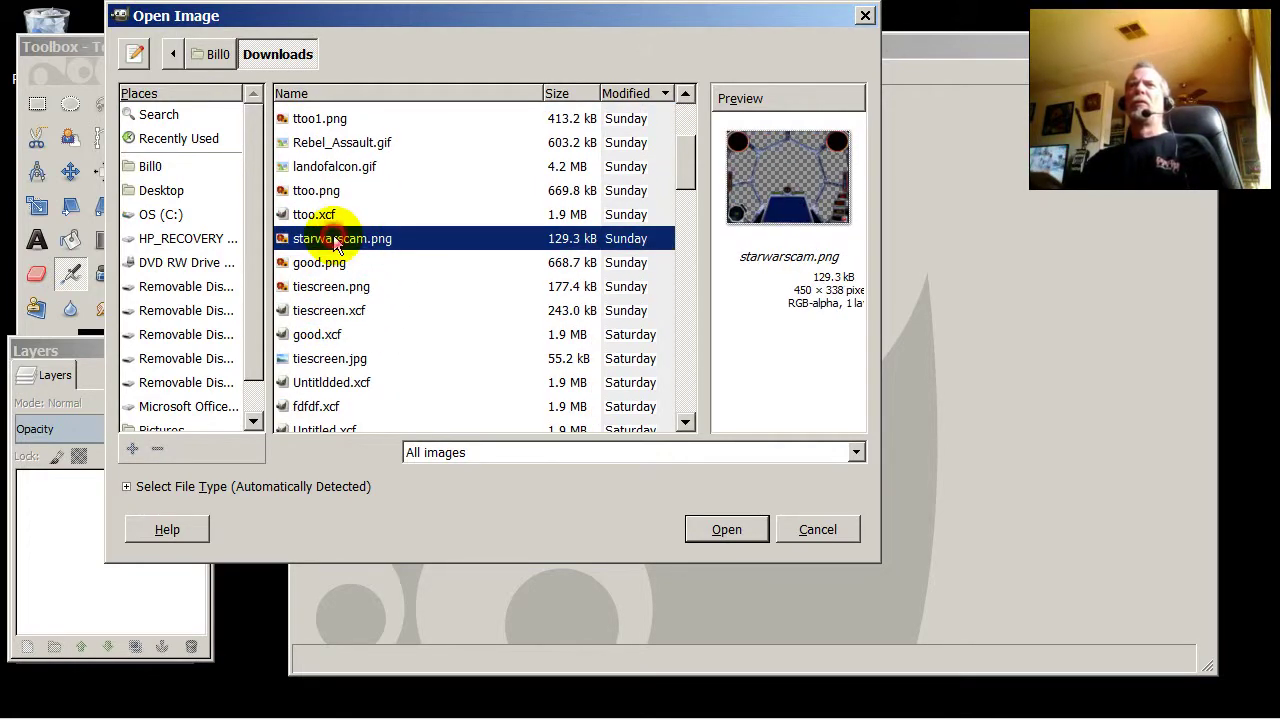
# Preview good.png, tiescreen.jpg and Untitldded.xcf in the Downloads folder
pyautogui.click(322, 263)
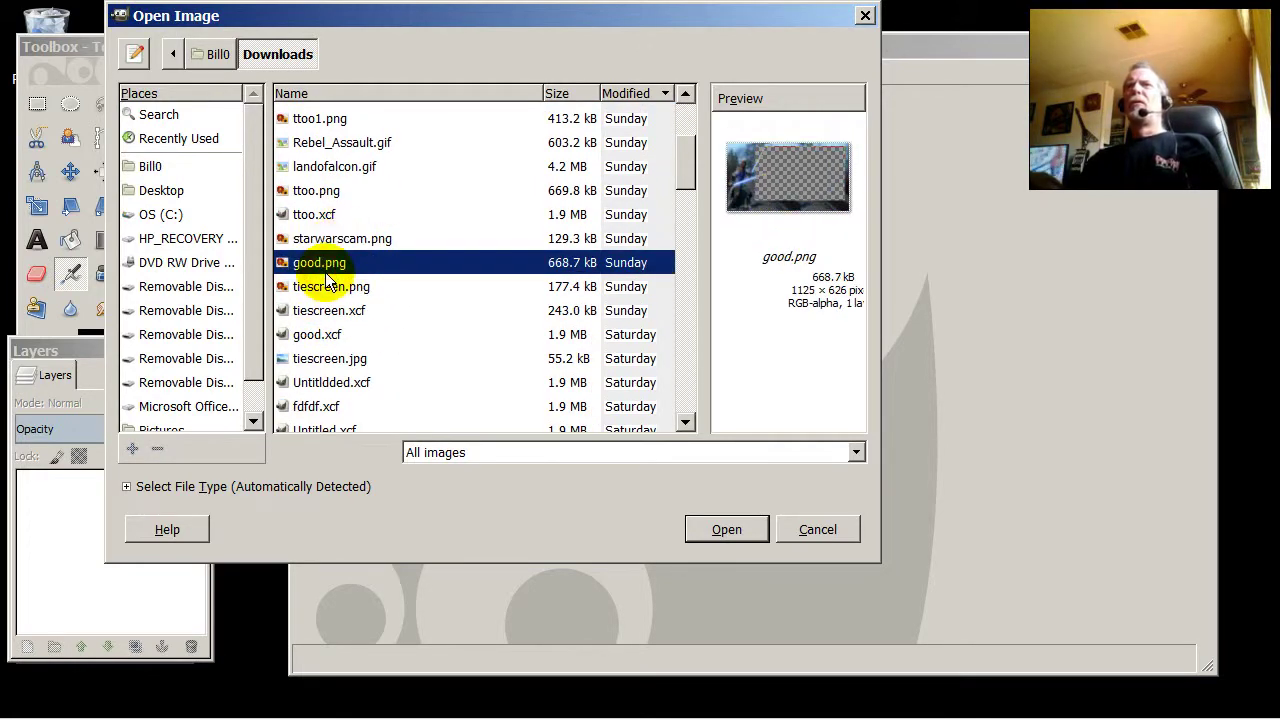
pyautogui.click(328, 360)
pyautogui.click(330, 384)
pyautogui.scroll(-1, 330, 392)
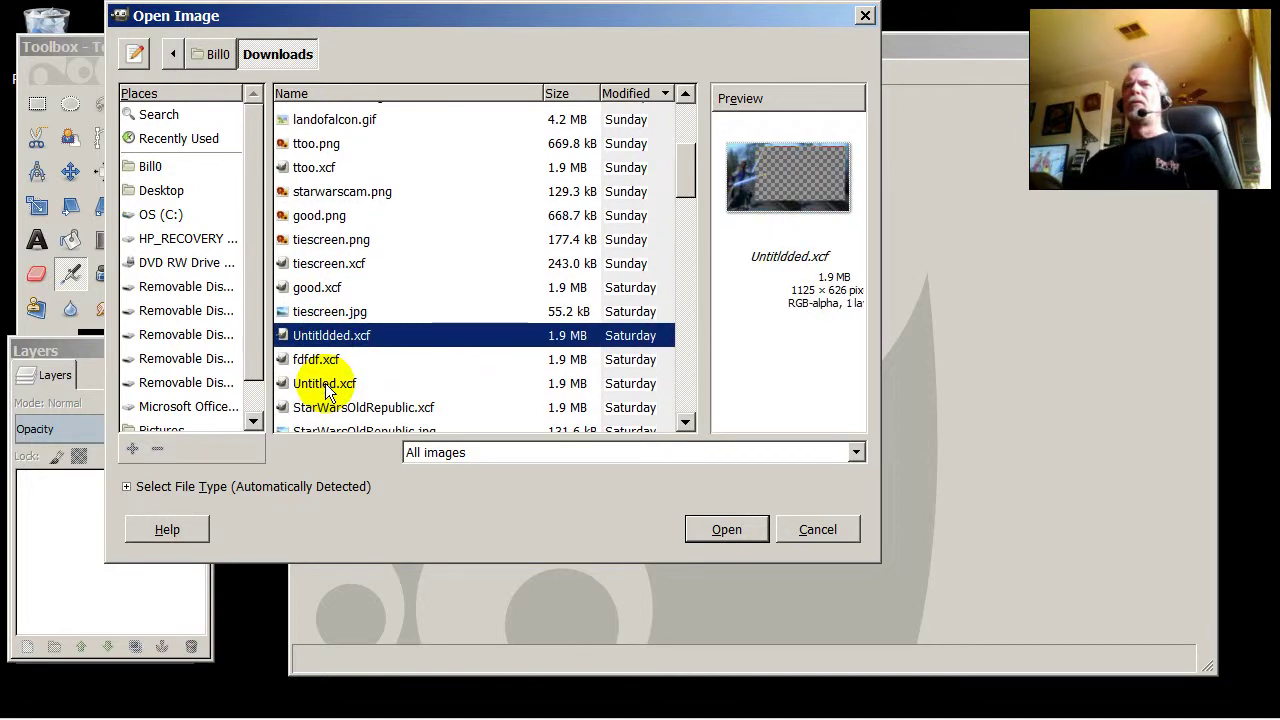
# Open fdfdf.xcf from the Downloads folder and move the image window up and to the left
pyautogui.click(328, 360)
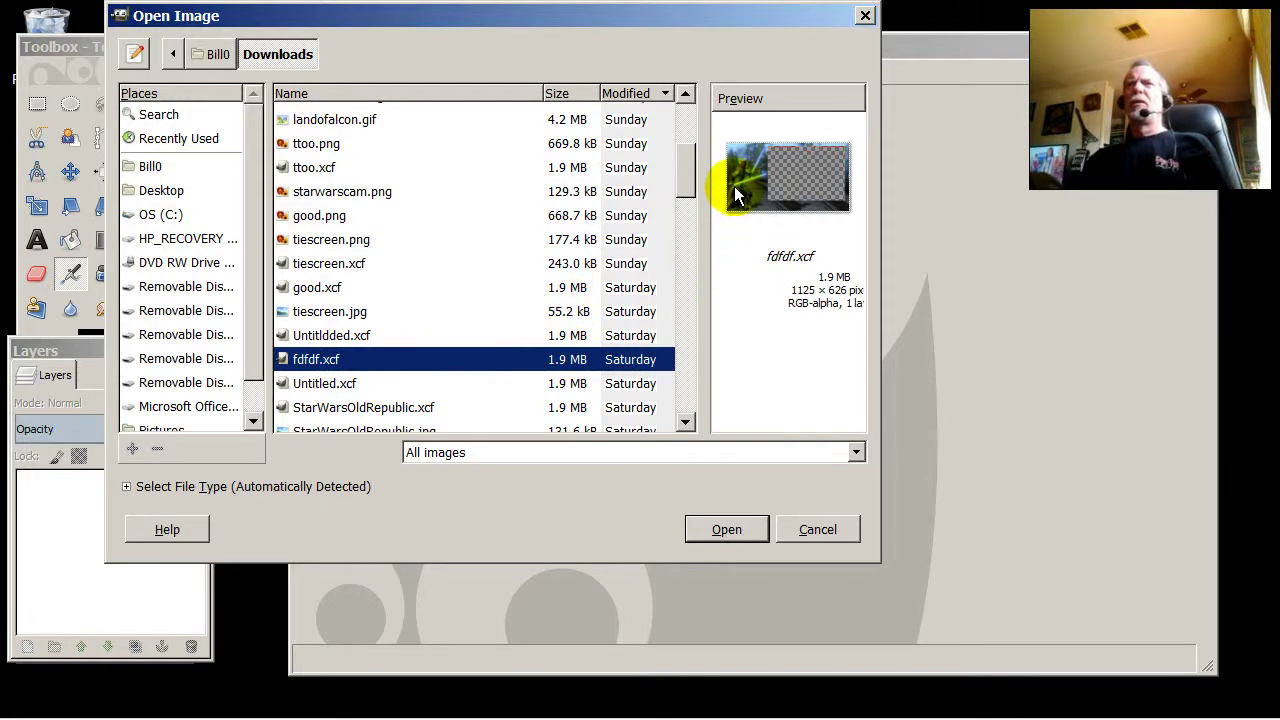
pyautogui.click(726, 529)
pyautogui.moveTo(857, 48); pyautogui.dragTo(637, 25)
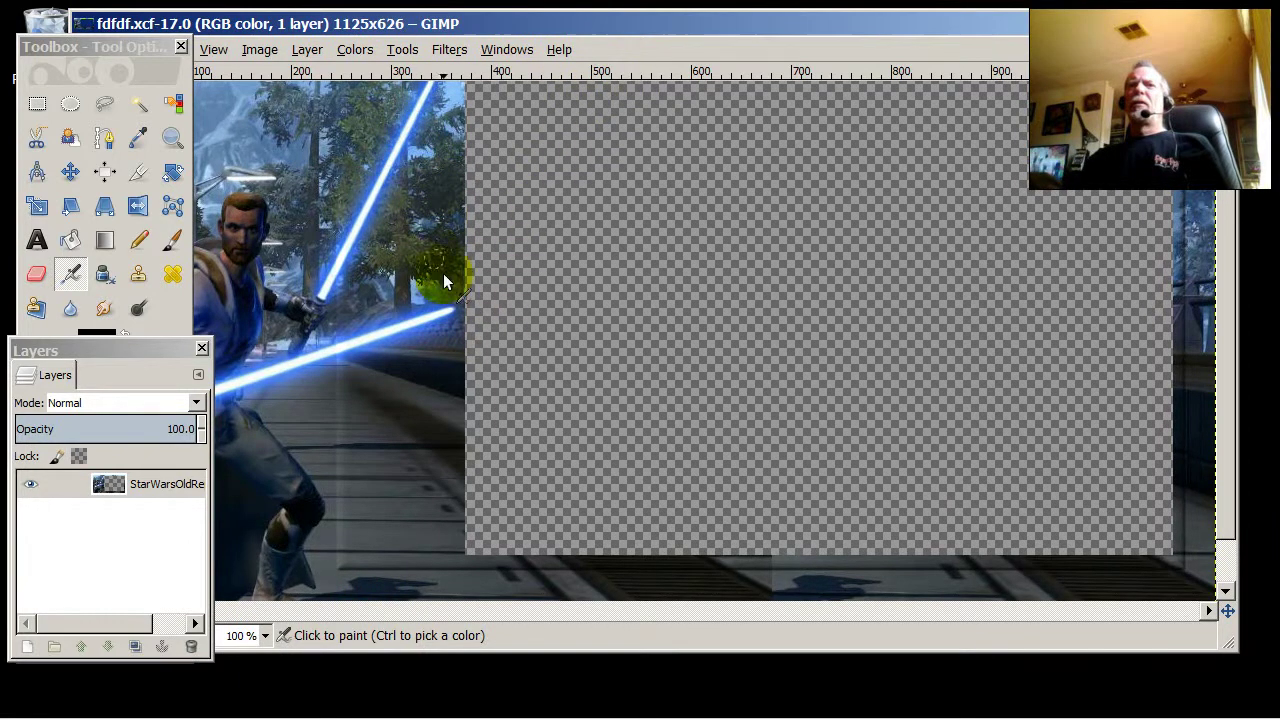
pyautogui.scroll(-2, 623, 365)
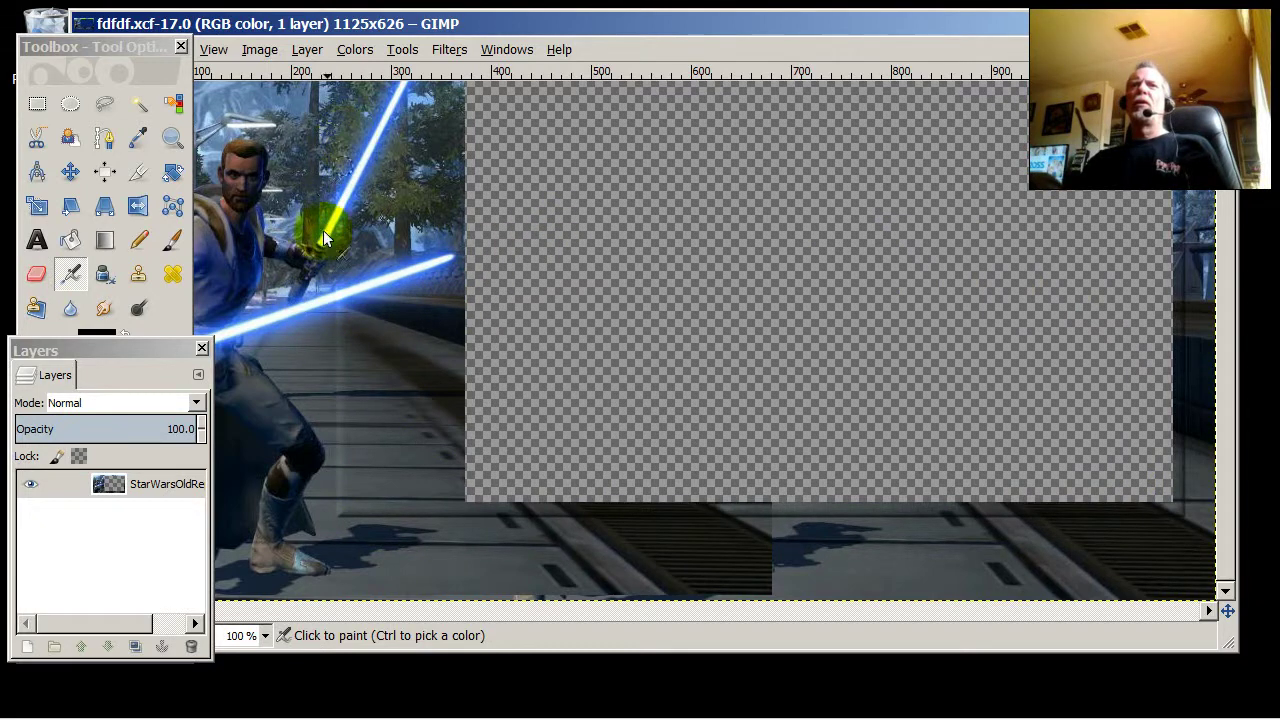
# Move the fdfdf.xcf image window clear of the Toolbox and reposition the Toolbox and Layers windows beside the Star Wars figure
pyautogui.scroll(4, 382, 351)
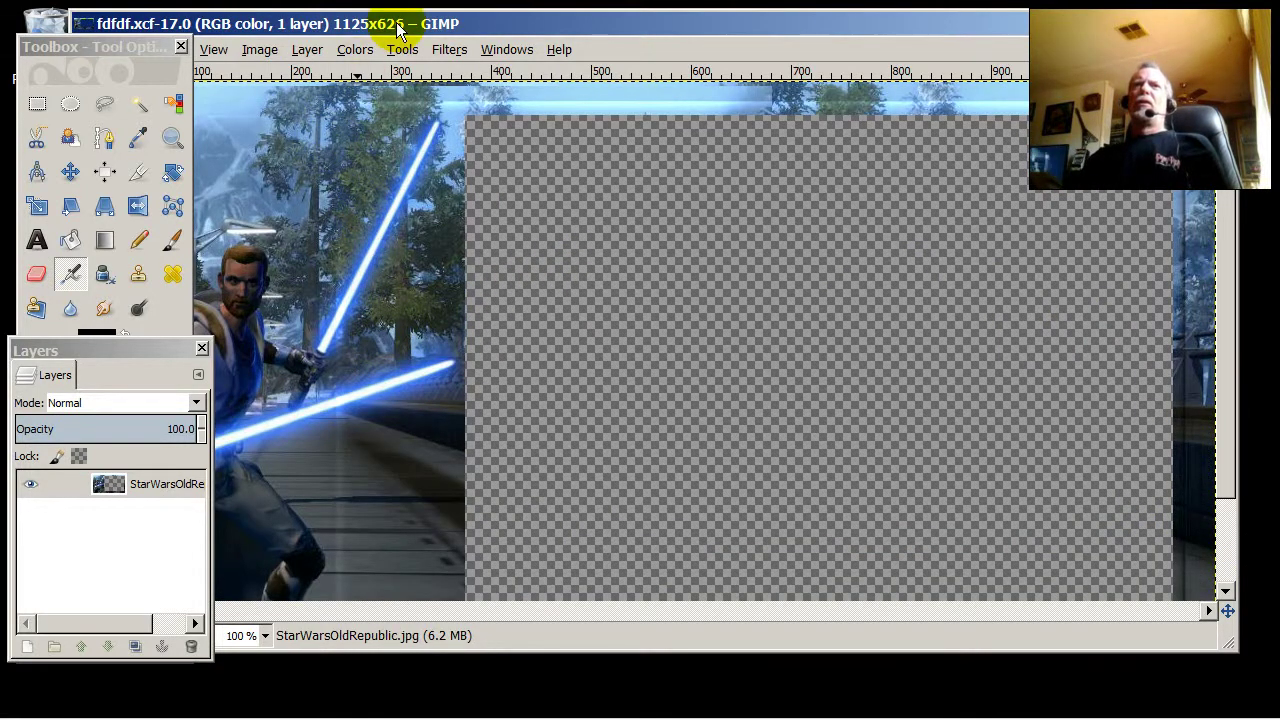
pyautogui.moveTo(398, 30)
pyautogui.mouseDown()
pyautogui.moveTo(478, 18)
pyautogui.moveTo(486, 29)
pyautogui.mouseUp()
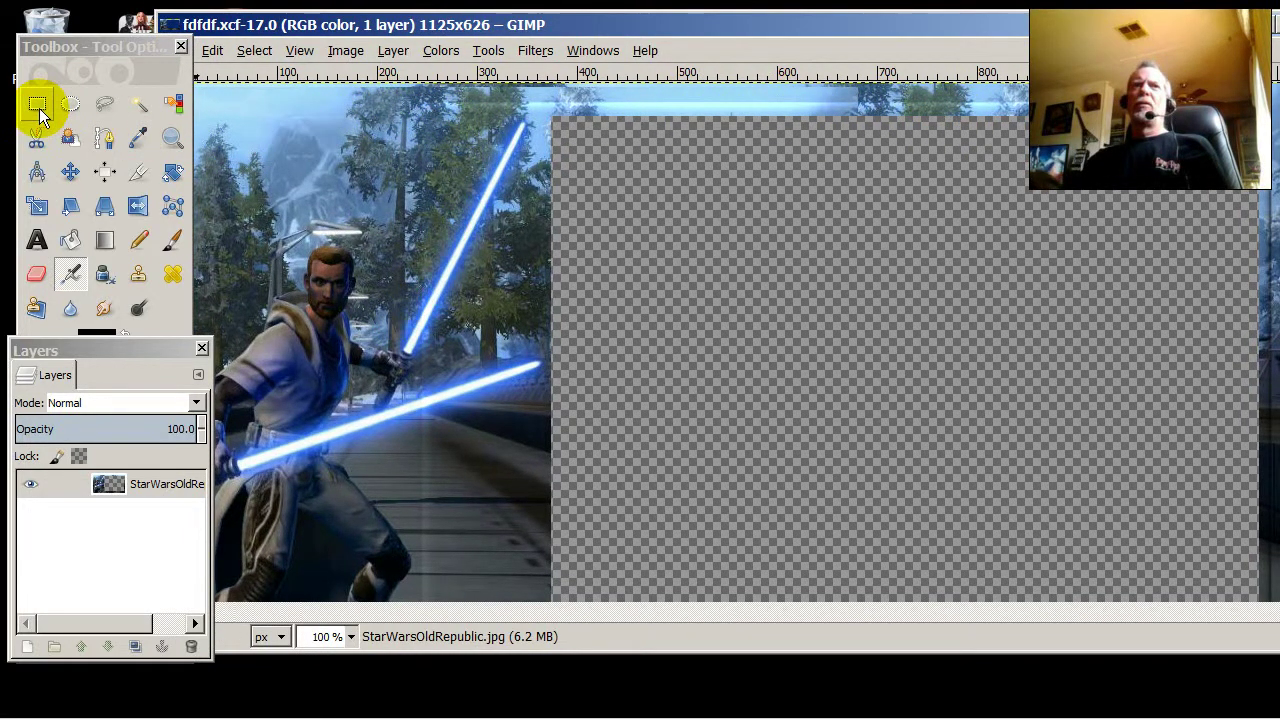
pyautogui.click(72, 44)
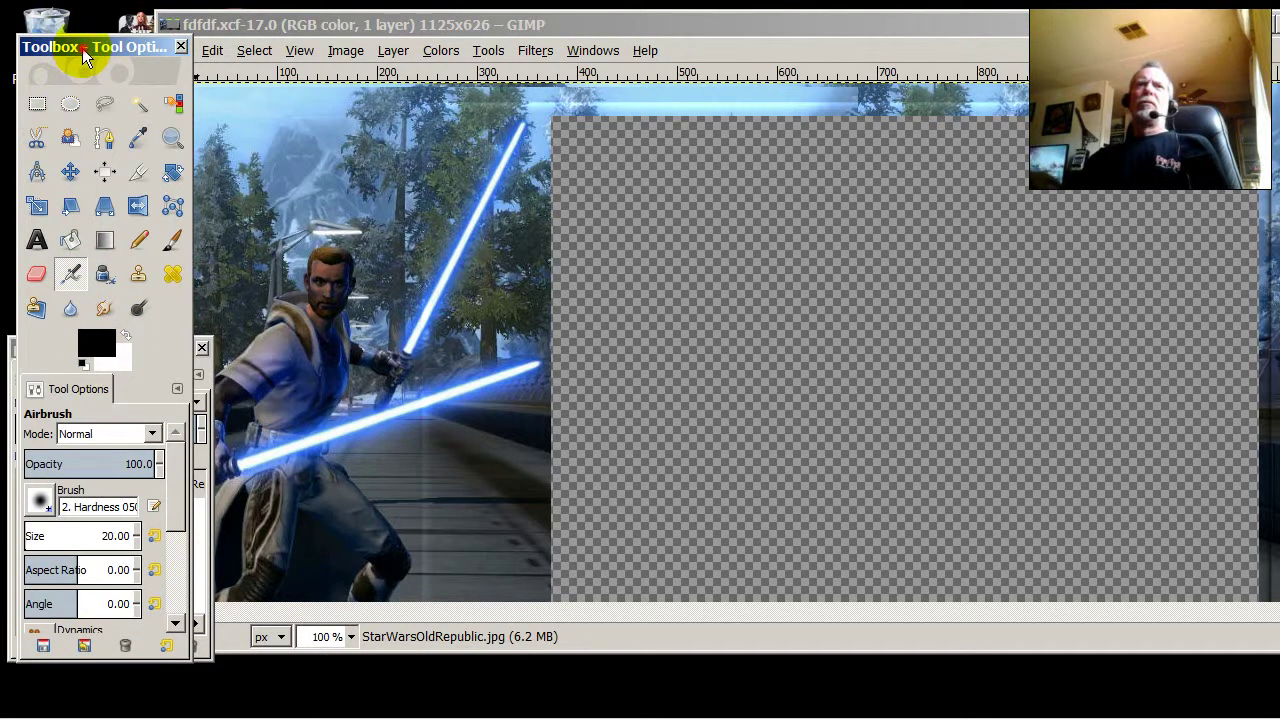
pyautogui.moveTo(83, 50); pyautogui.dragTo(194, 20)
pyautogui.moveTo(86, 350); pyautogui.dragTo(440, 258)
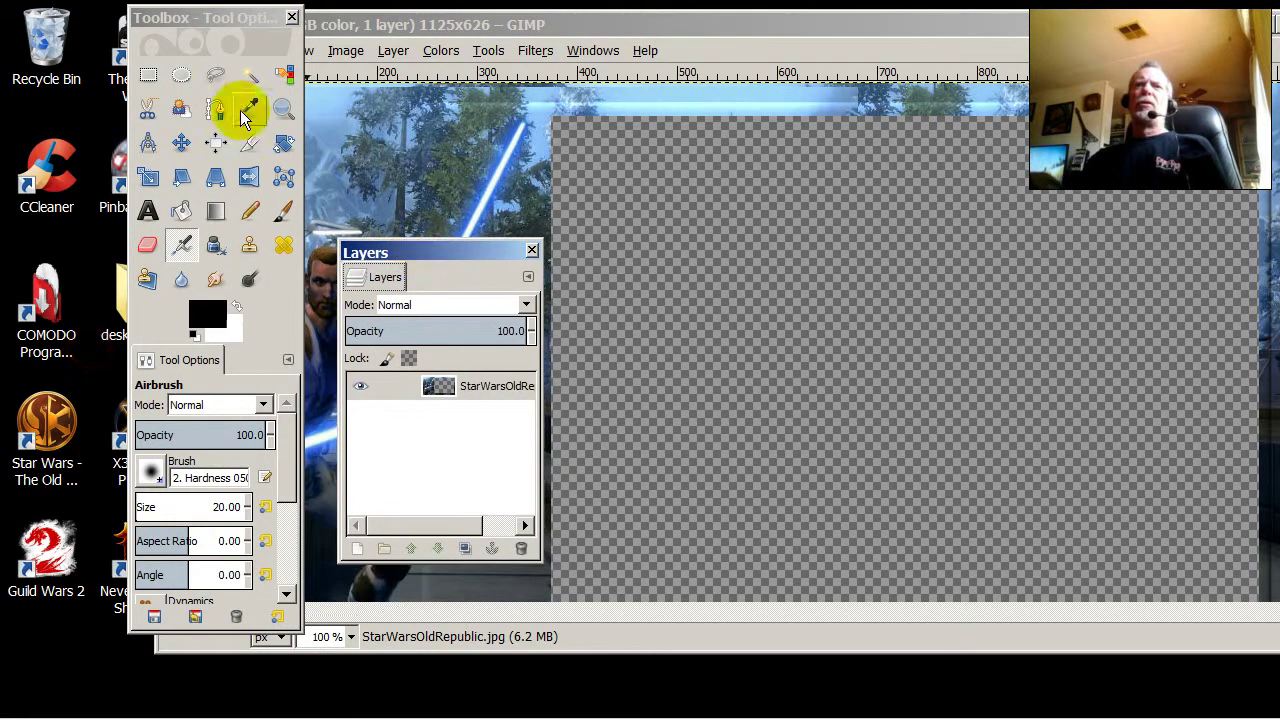
pyautogui.moveTo(200, 23); pyautogui.dragTo(112, 36)
pyautogui.moveTo(433, 257); pyautogui.dragTo(152, 254)
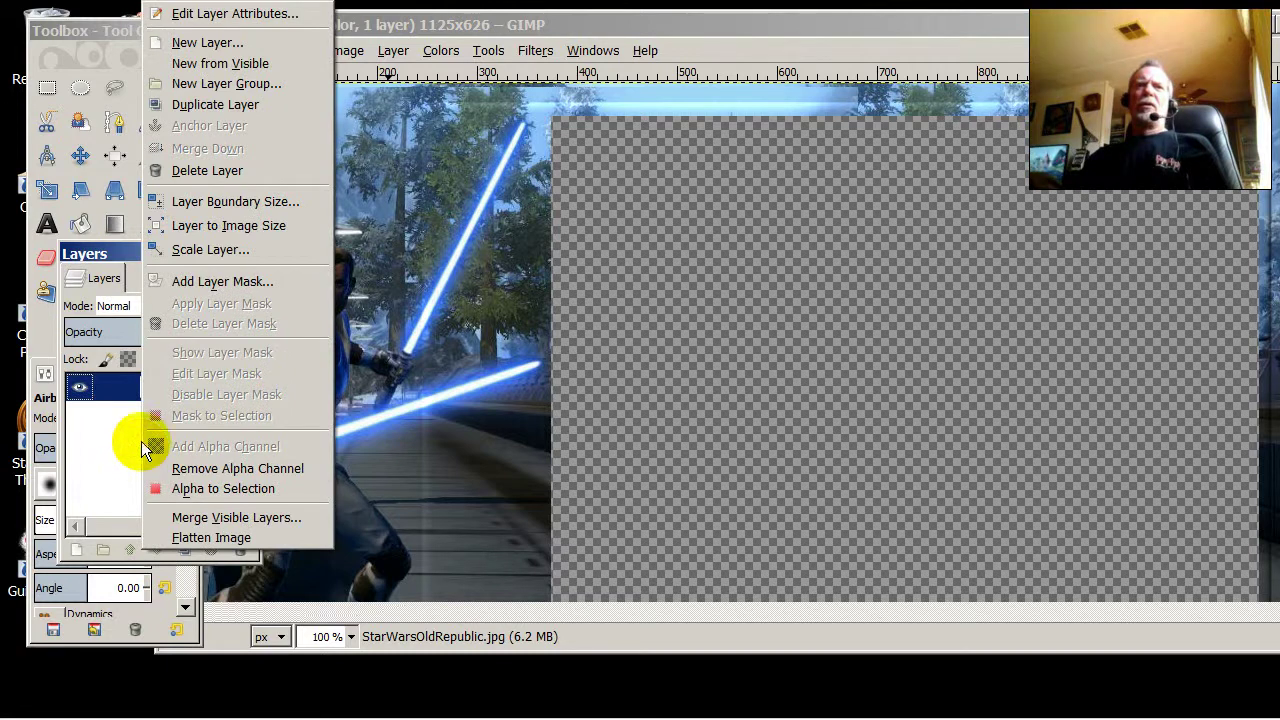
# Add a transparent 1125 × 626 px layer above the Star Wars layer and remove it again
pyautogui.click(219, 45)
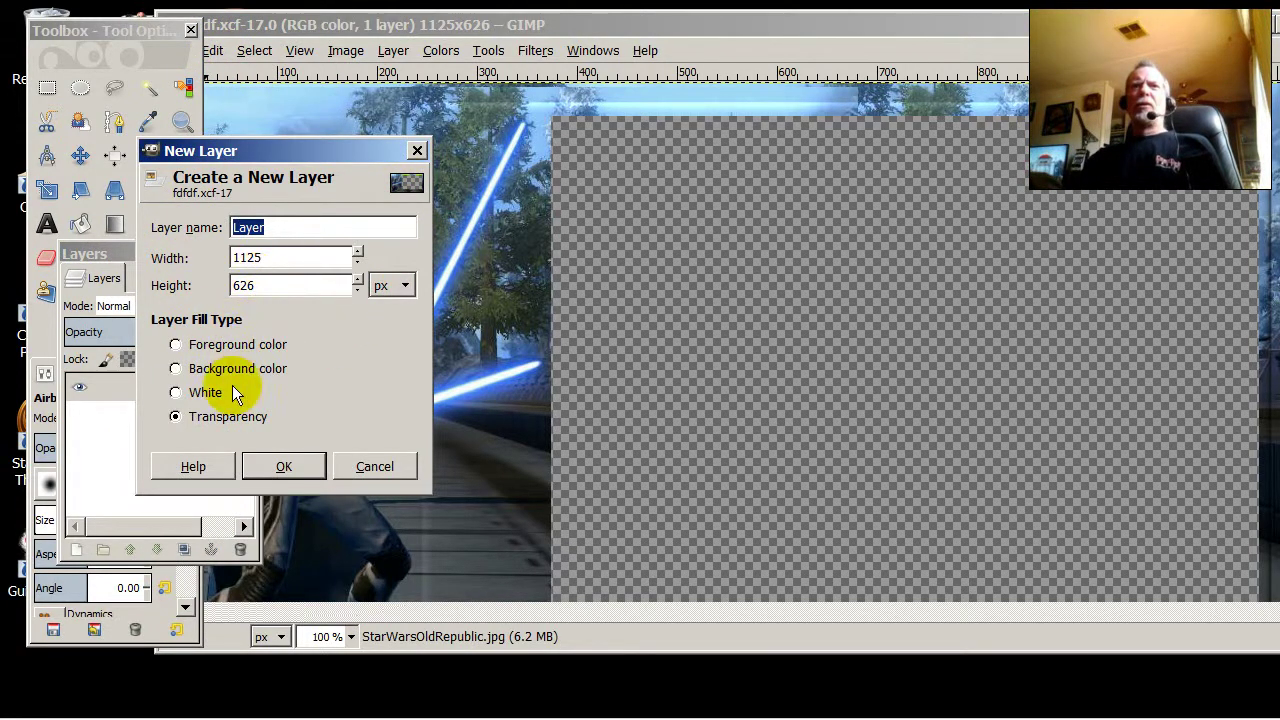
pyautogui.click(285, 467)
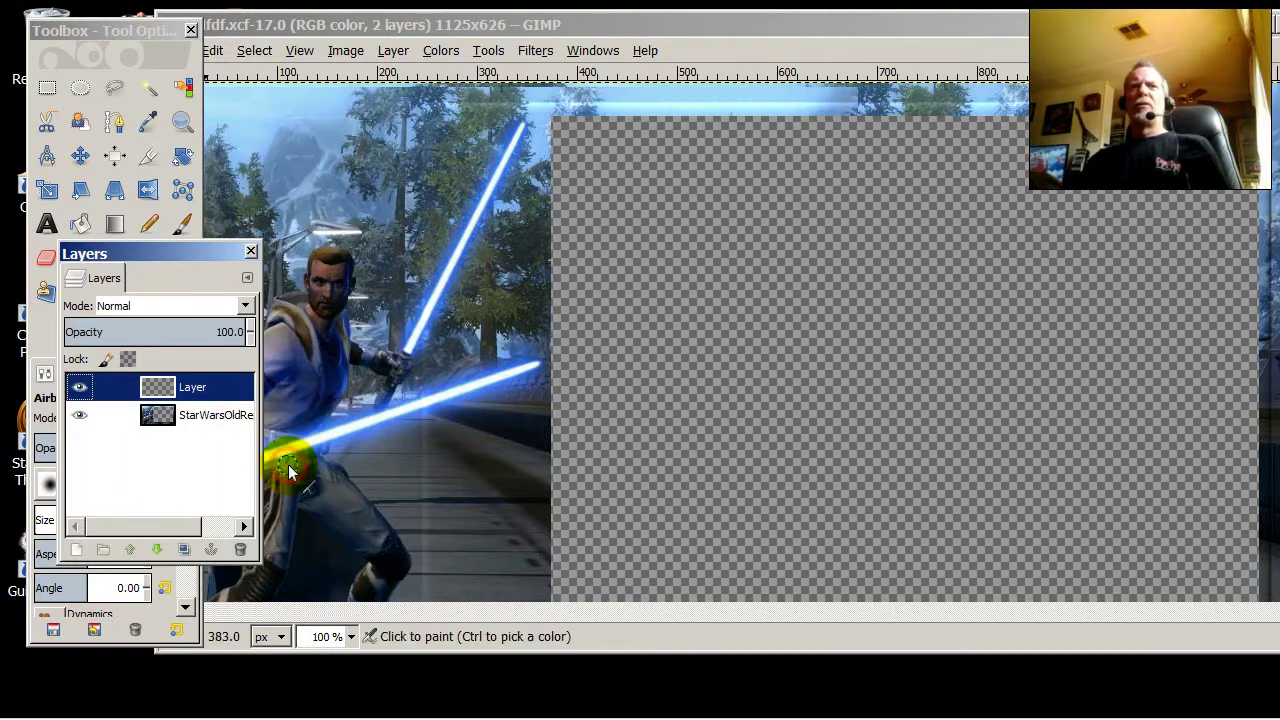
pyautogui.rightClick(193, 387)
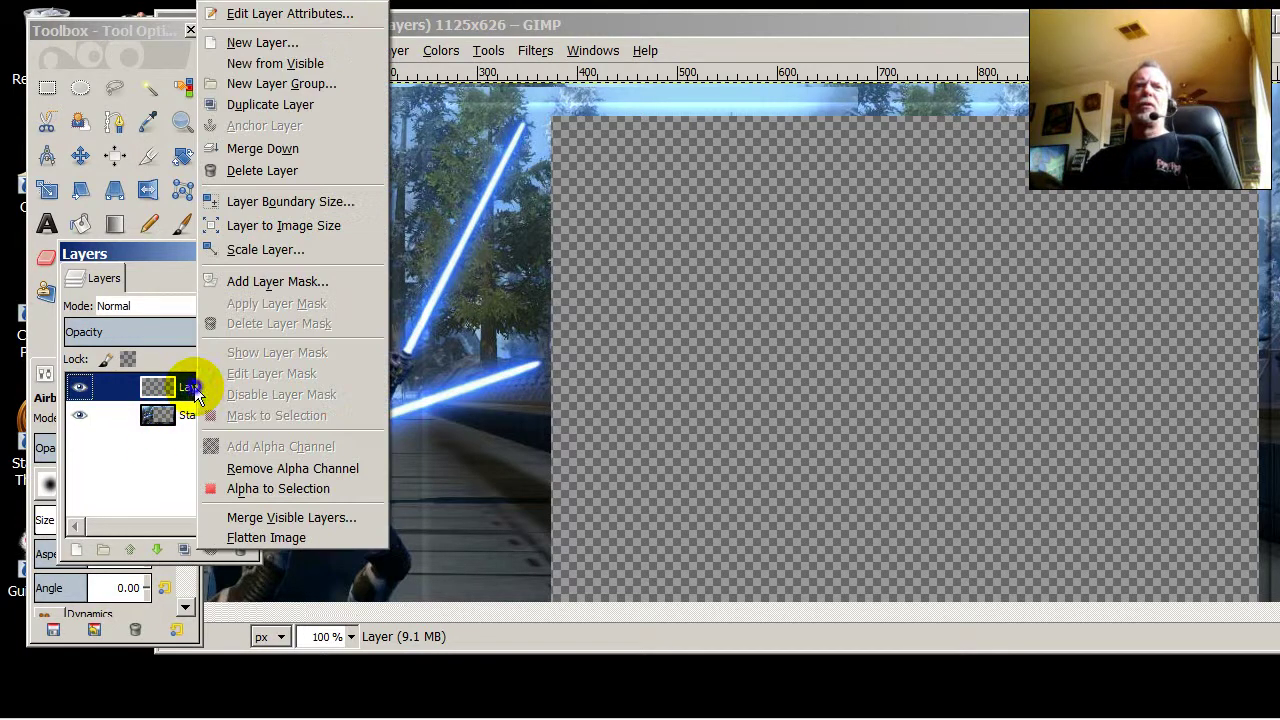
pyautogui.click(293, 157)
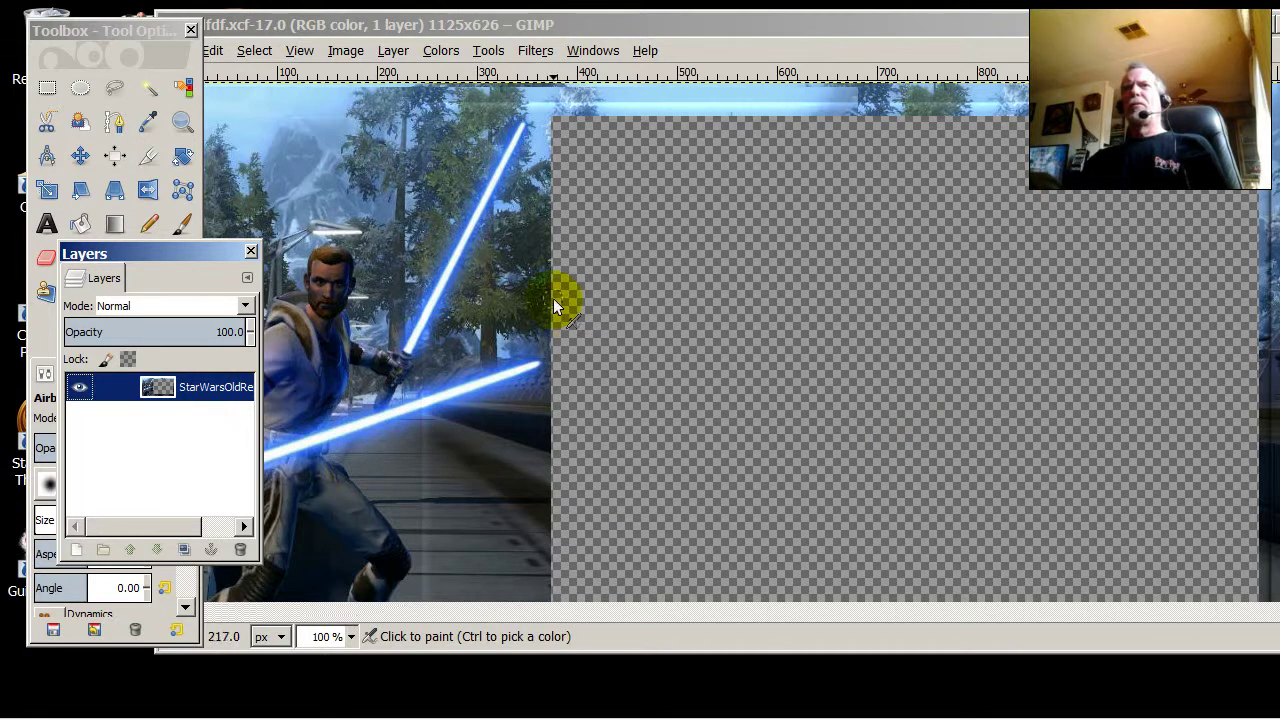
# Airbrush a curved black stroke across the transparent area, switch to the Rectangle Select tool and undo the stroke
pyautogui.moveTo(564, 122)
pyautogui.mouseDown()
pyautogui.moveTo(587, 253)
pyautogui.moveTo(713, 397)
pyautogui.moveTo(968, 420)
pyautogui.mouseUp()
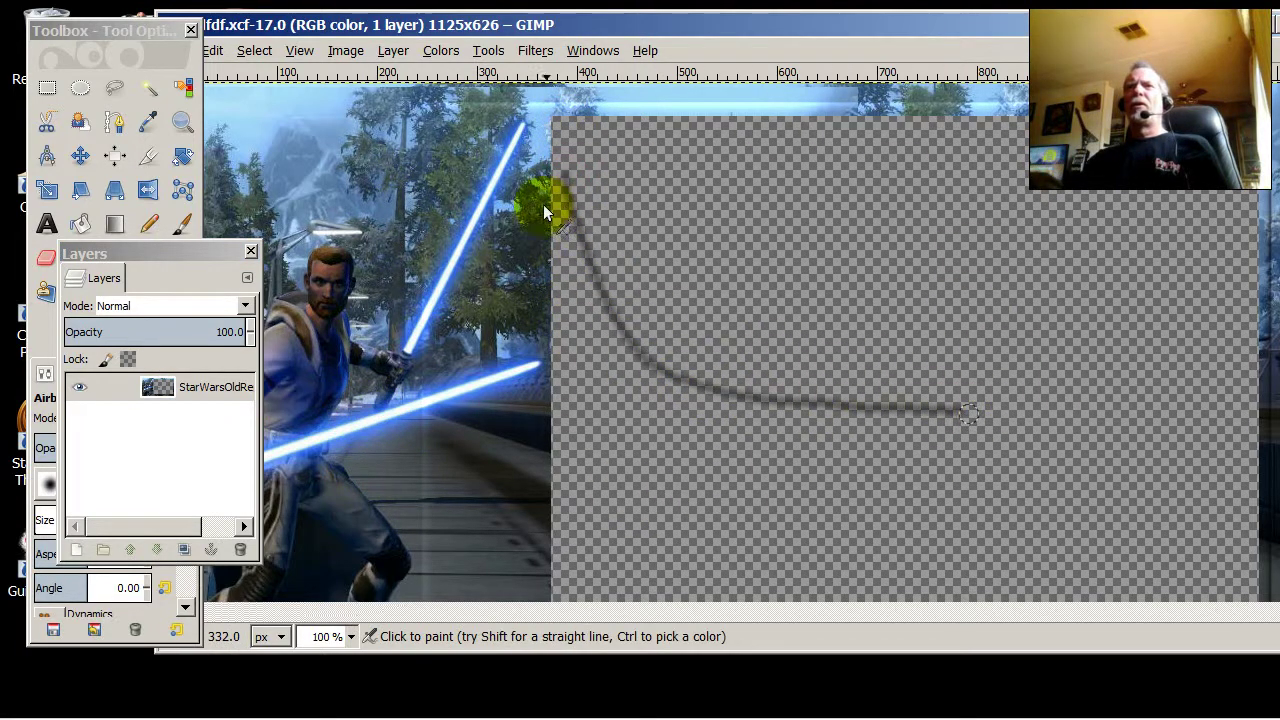
pyautogui.moveTo(143, 250); pyautogui.dragTo(131, 236)
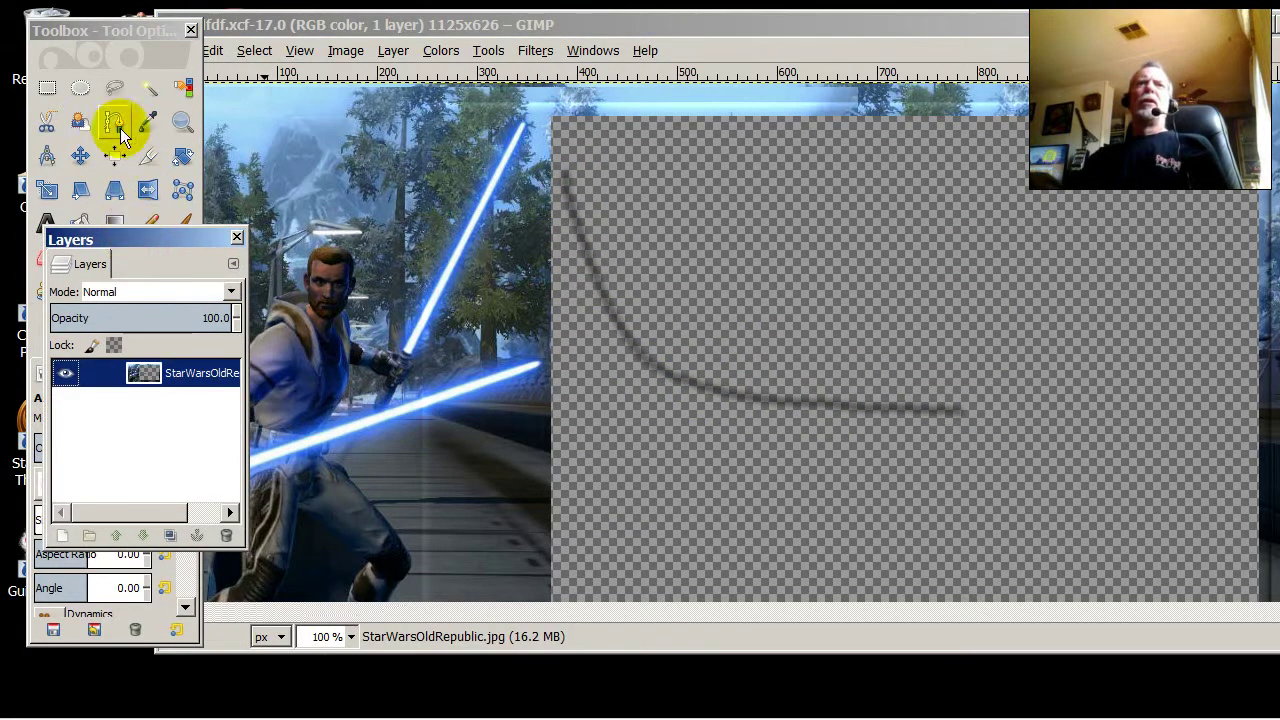
pyautogui.click(47, 88)
pyautogui.click(213, 50)
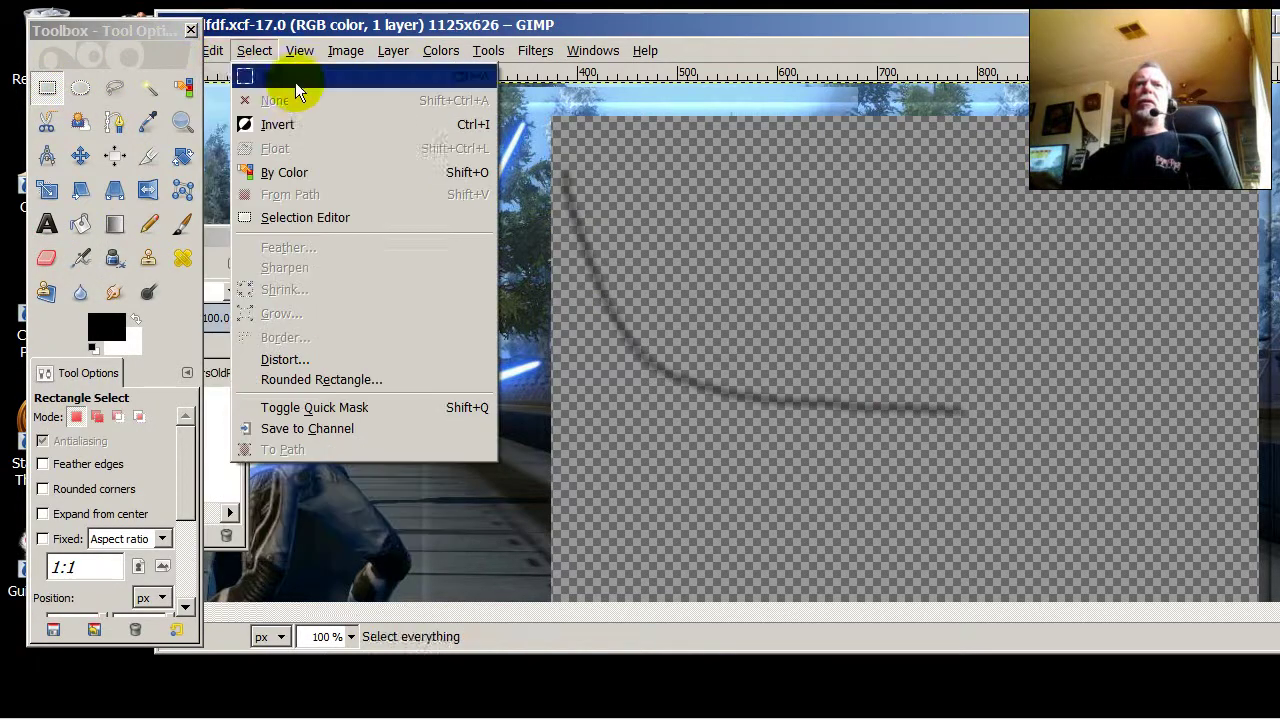
pyautogui.click(240, 75)
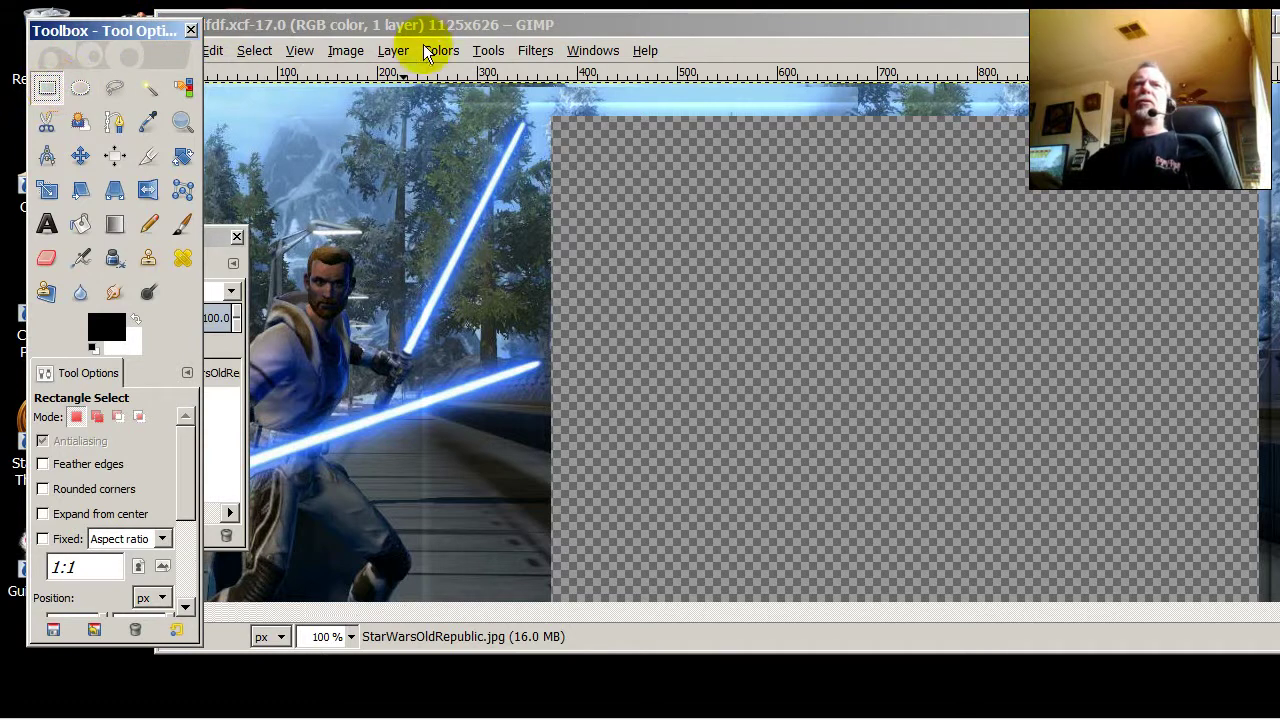
pyautogui.moveTo(443, 30); pyautogui.dragTo(417, 21)
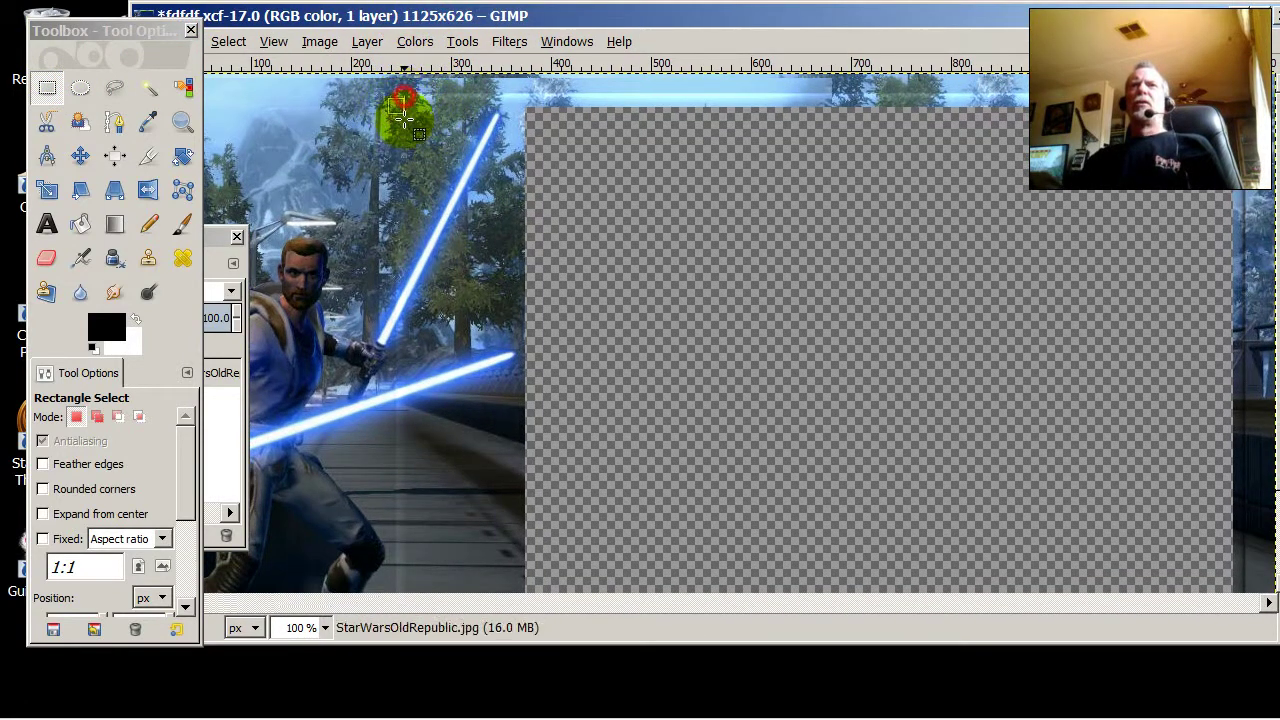
pyautogui.moveTo(404, 96); pyautogui.dragTo(702, 440)
pyautogui.moveTo(1035, 549); pyautogui.dragTo(1240, 582)
pyautogui.scroll(-1, 668, 403)
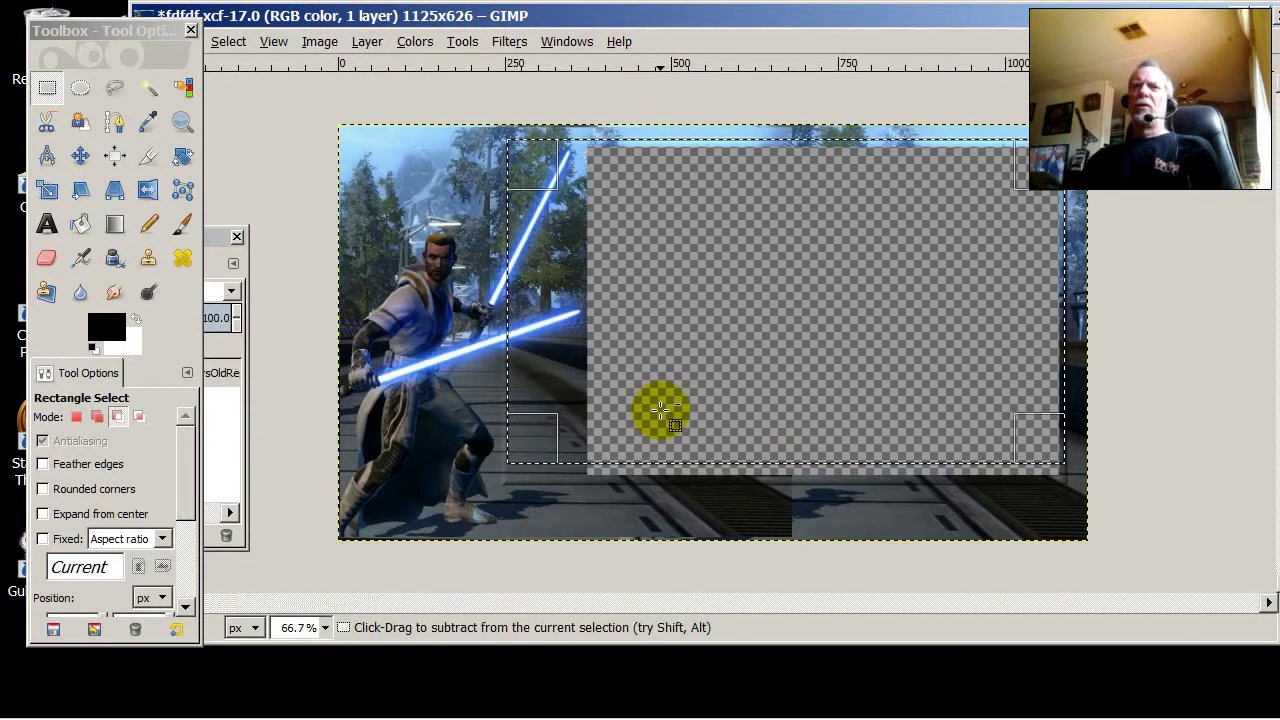
pyautogui.click(500, 140)
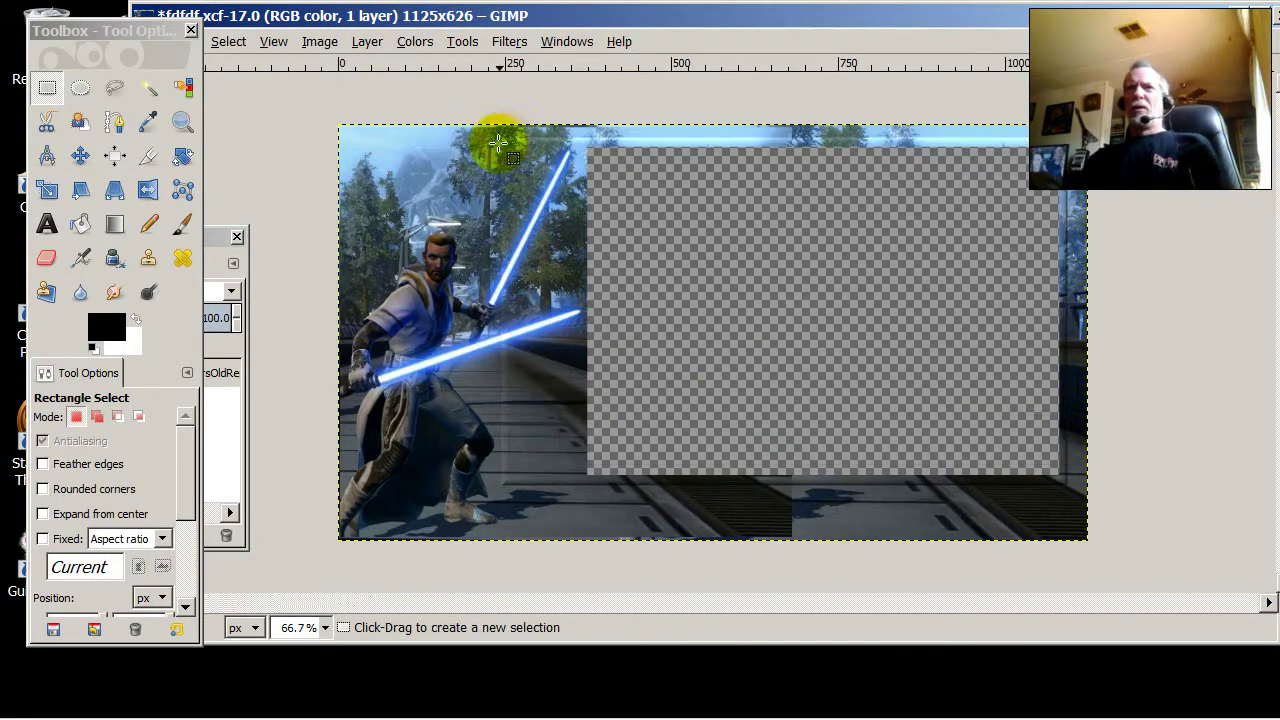
# Draw a rectangular selection around the transparent area and adjust its edges to leave a margin of the picture on all sides
pyautogui.moveTo(500, 141); pyautogui.dragTo(1082, 532)
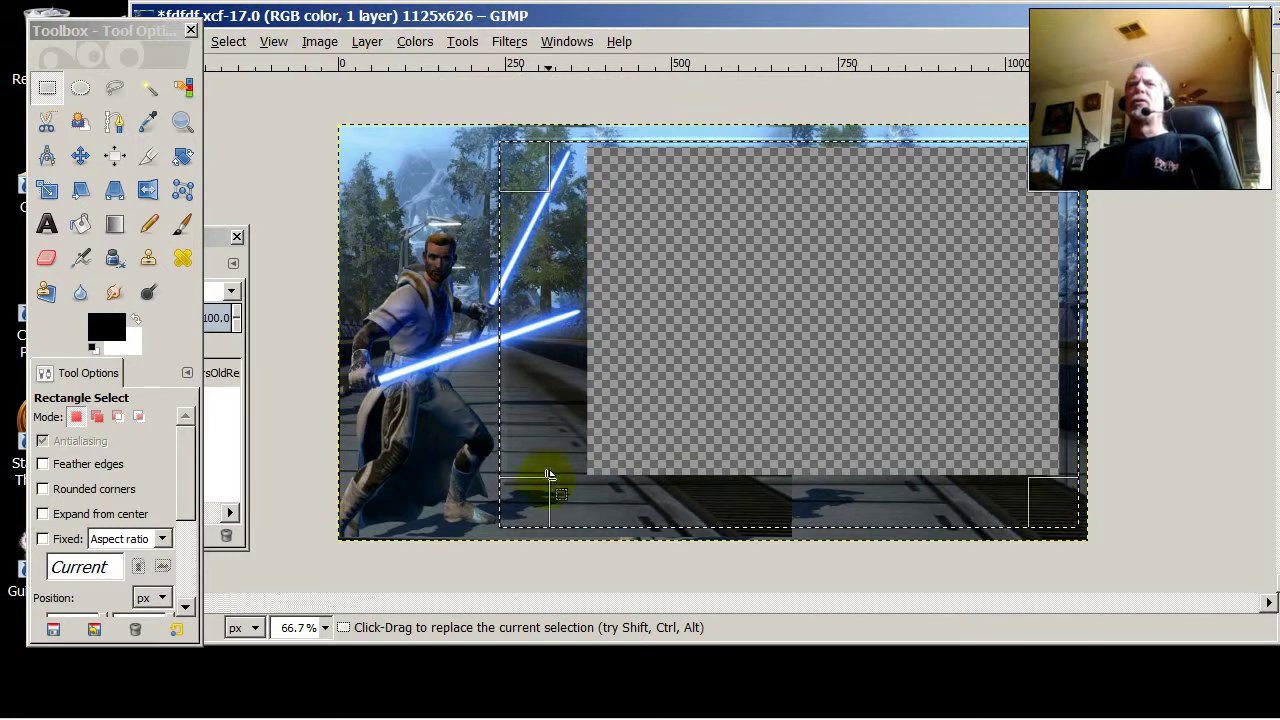
pyautogui.moveTo(522, 496); pyautogui.dragTo(648, 490)
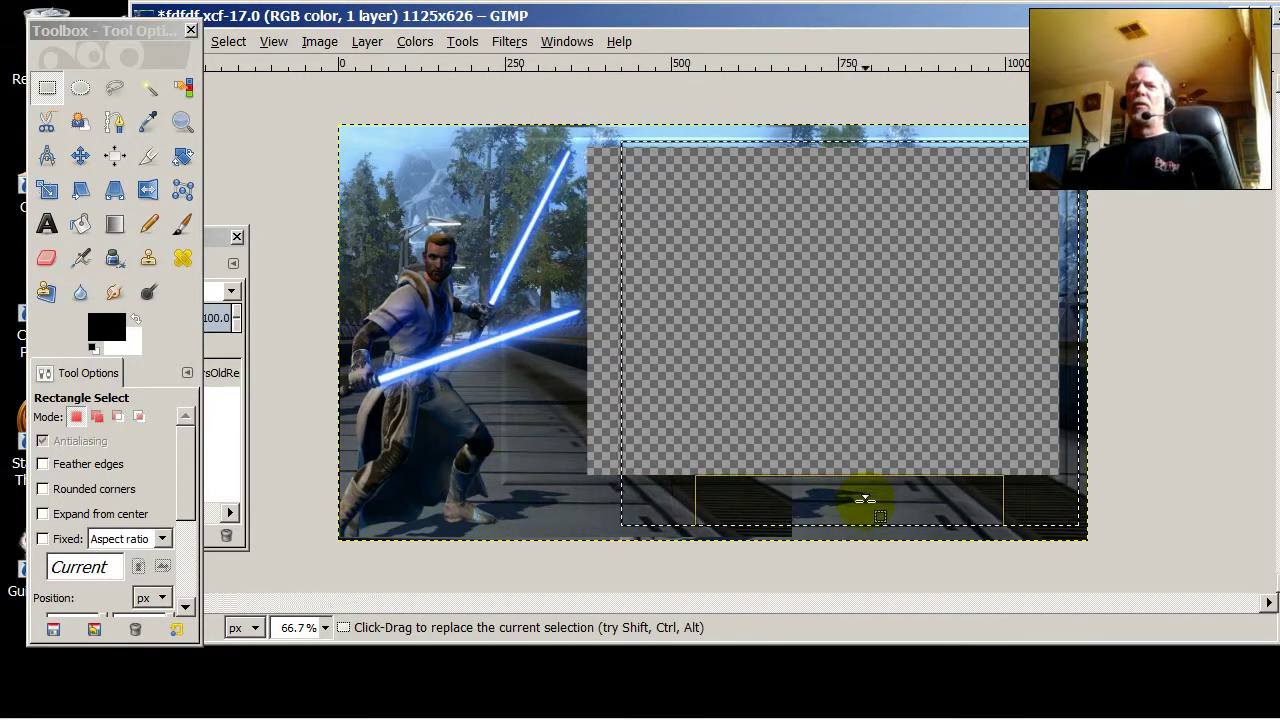
pyautogui.moveTo(634, 509); pyautogui.dragTo(525, 471)
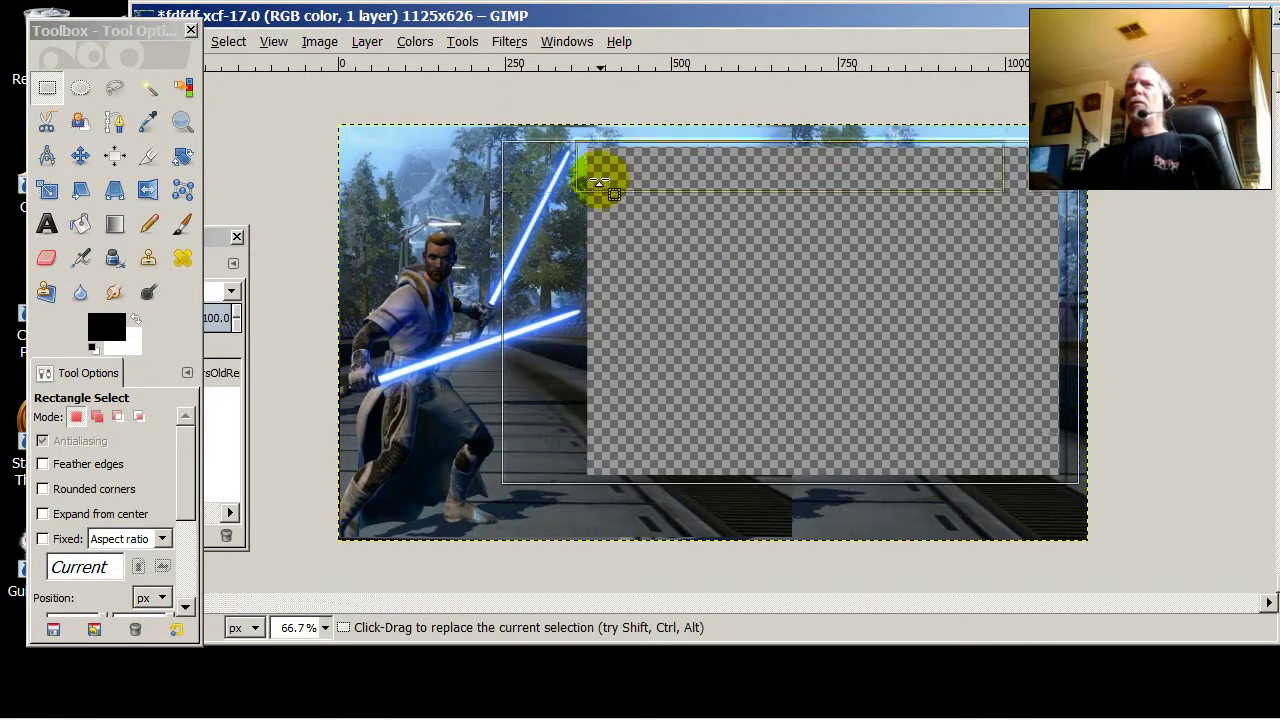
pyautogui.moveTo(541, 175); pyautogui.dragTo(535, 168)
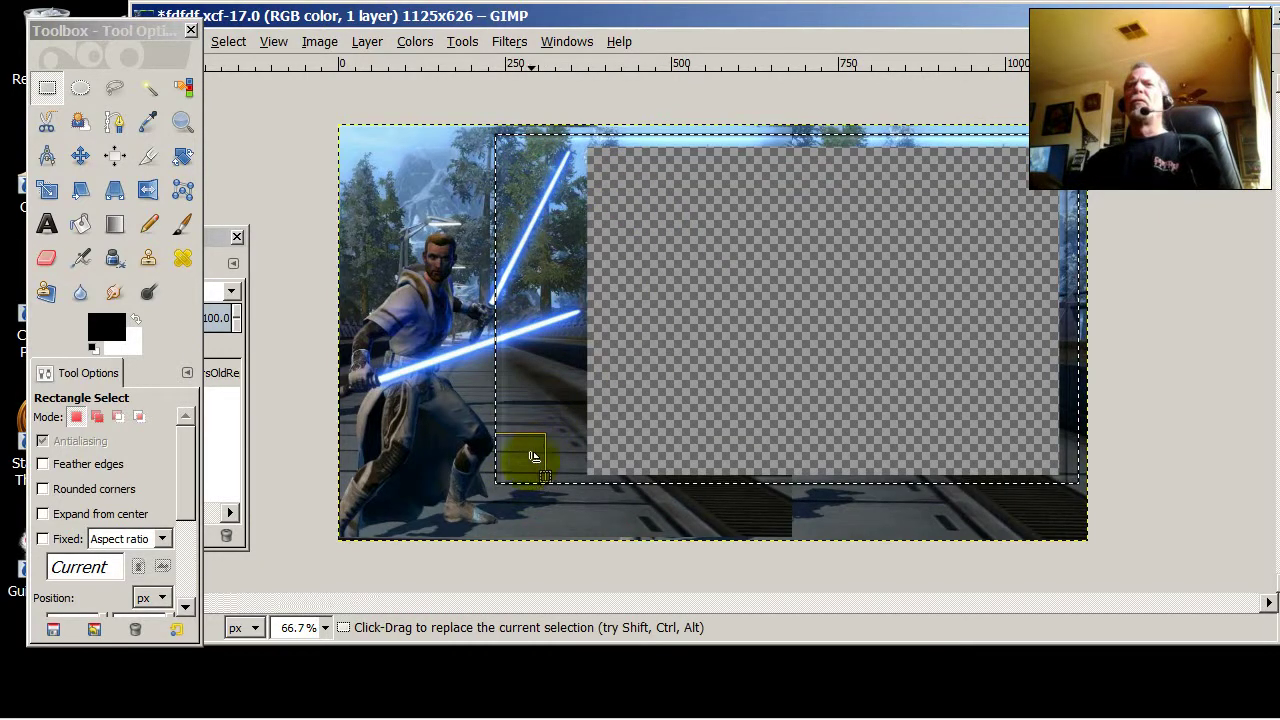
pyautogui.moveTo(534, 457); pyautogui.dragTo(526, 476)
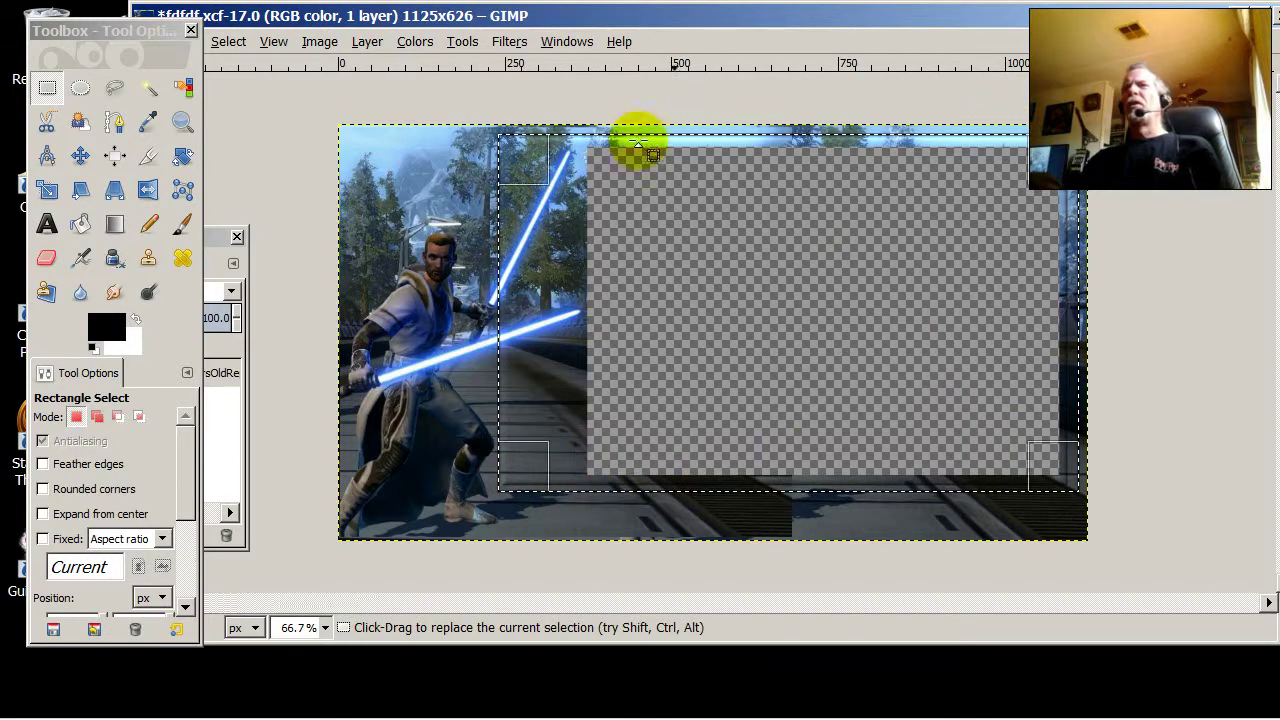
pyautogui.click(463, 482)
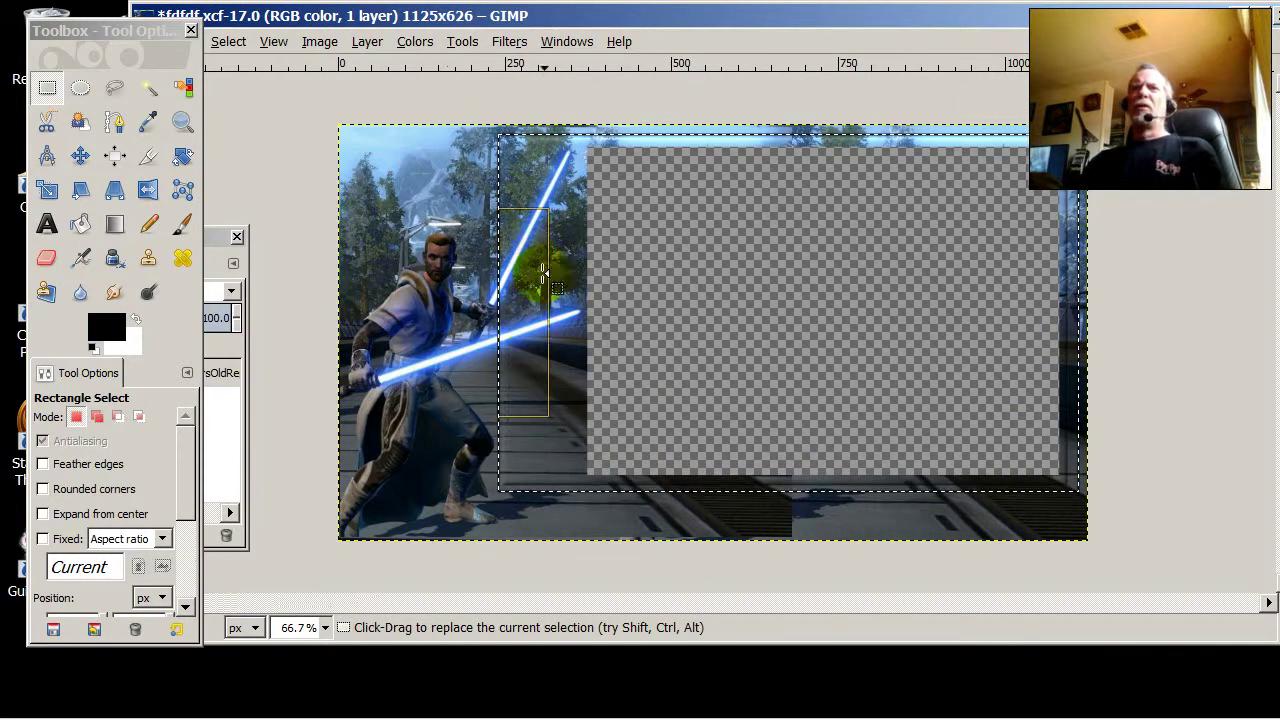
# Apply the Add Bevel filter to the selection with a thickness of 12, working on a copy
pyautogui.rightClick(531, 463)
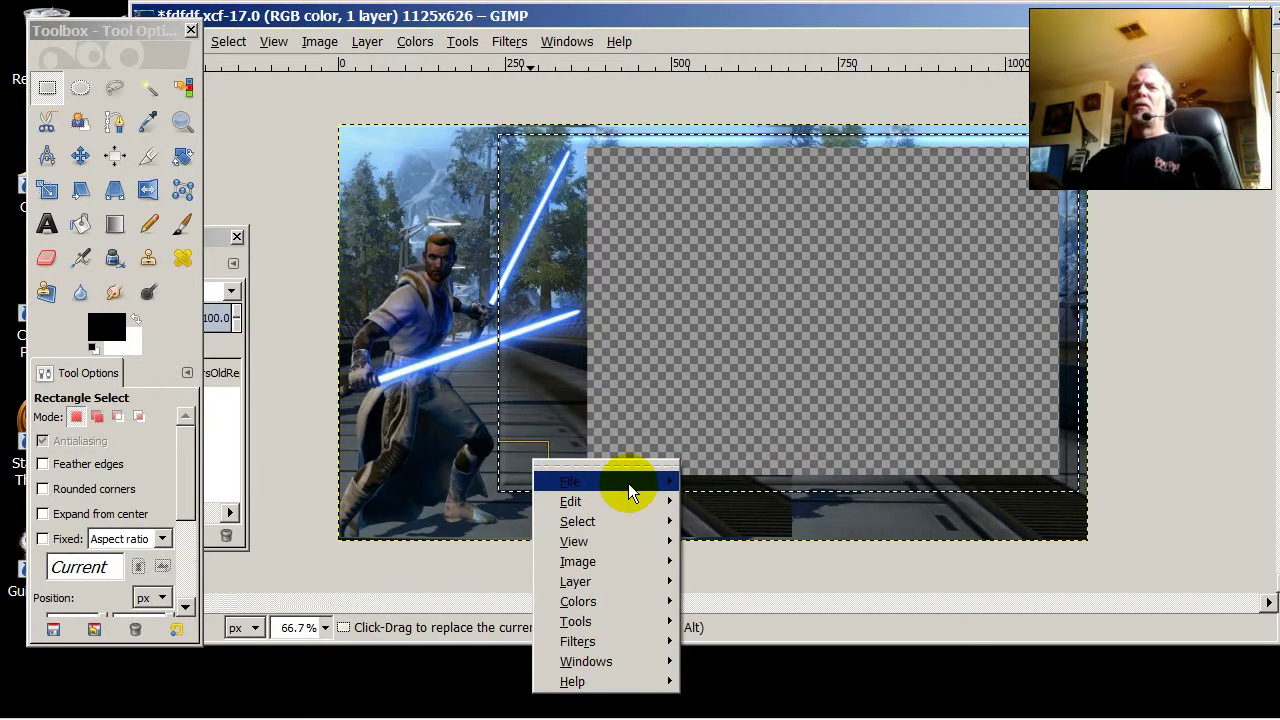
pyautogui.moveTo(629, 641)
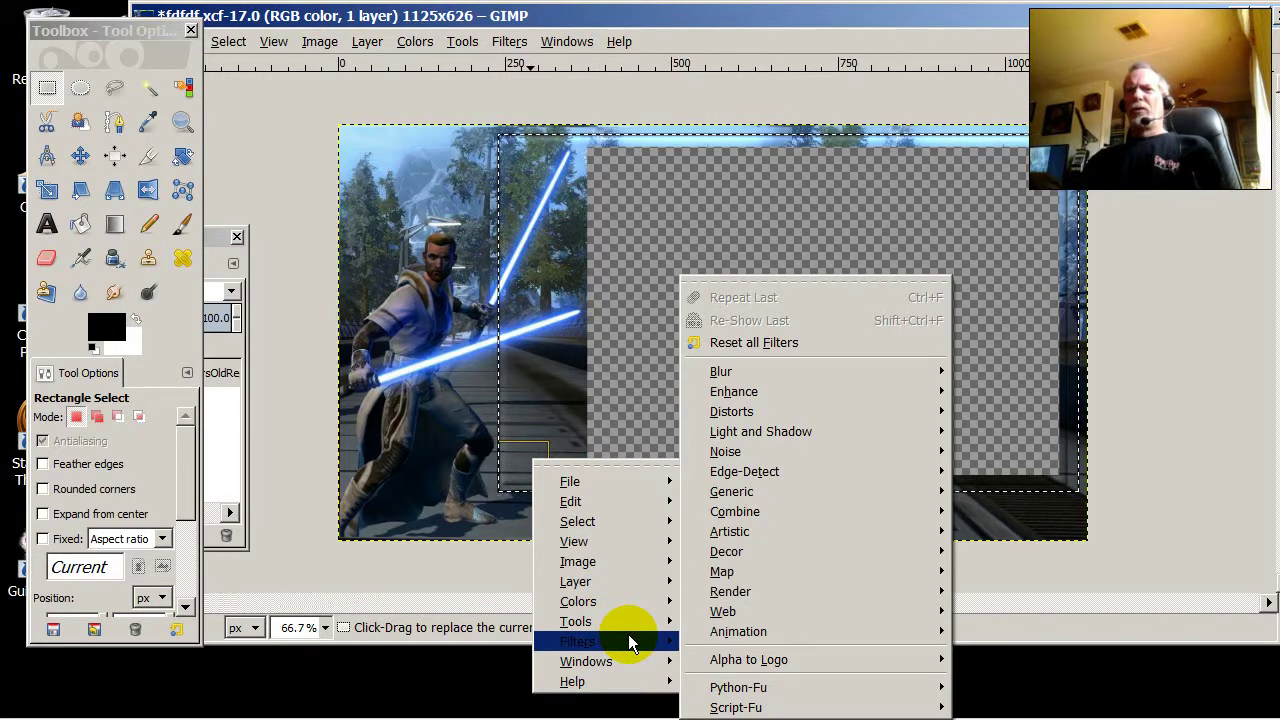
pyautogui.moveTo(748, 556)
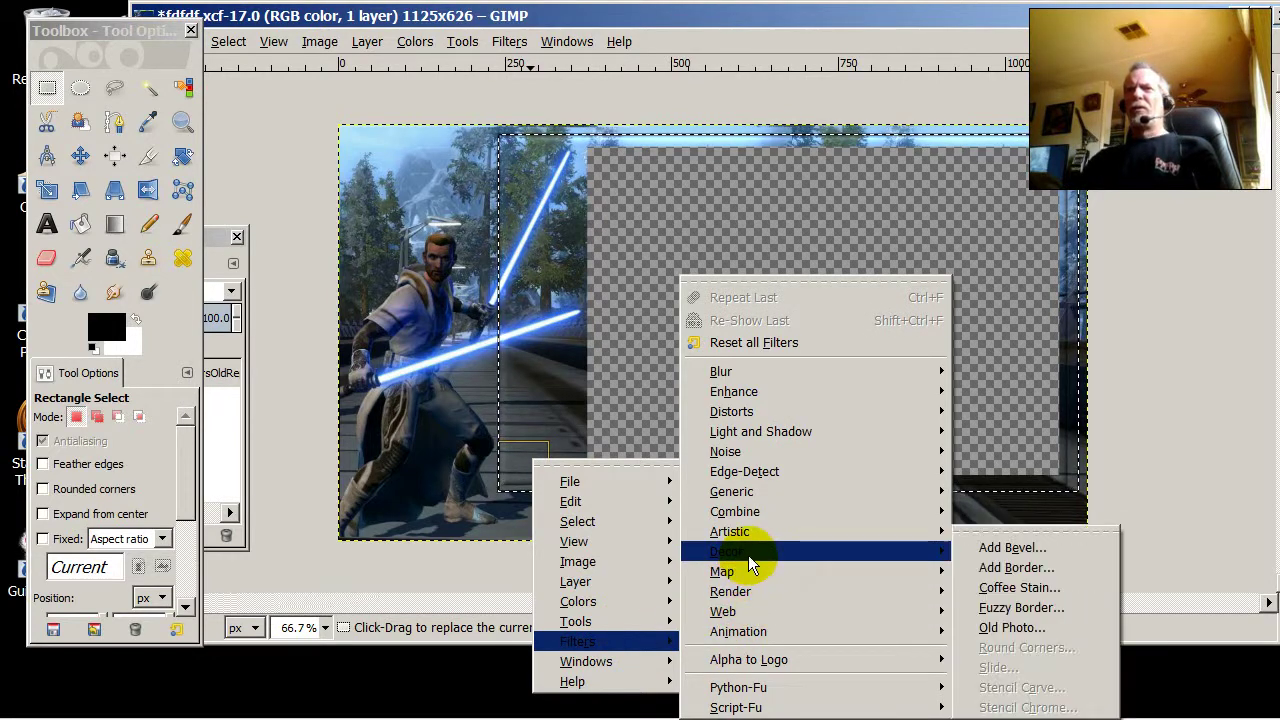
pyautogui.click(1027, 553)
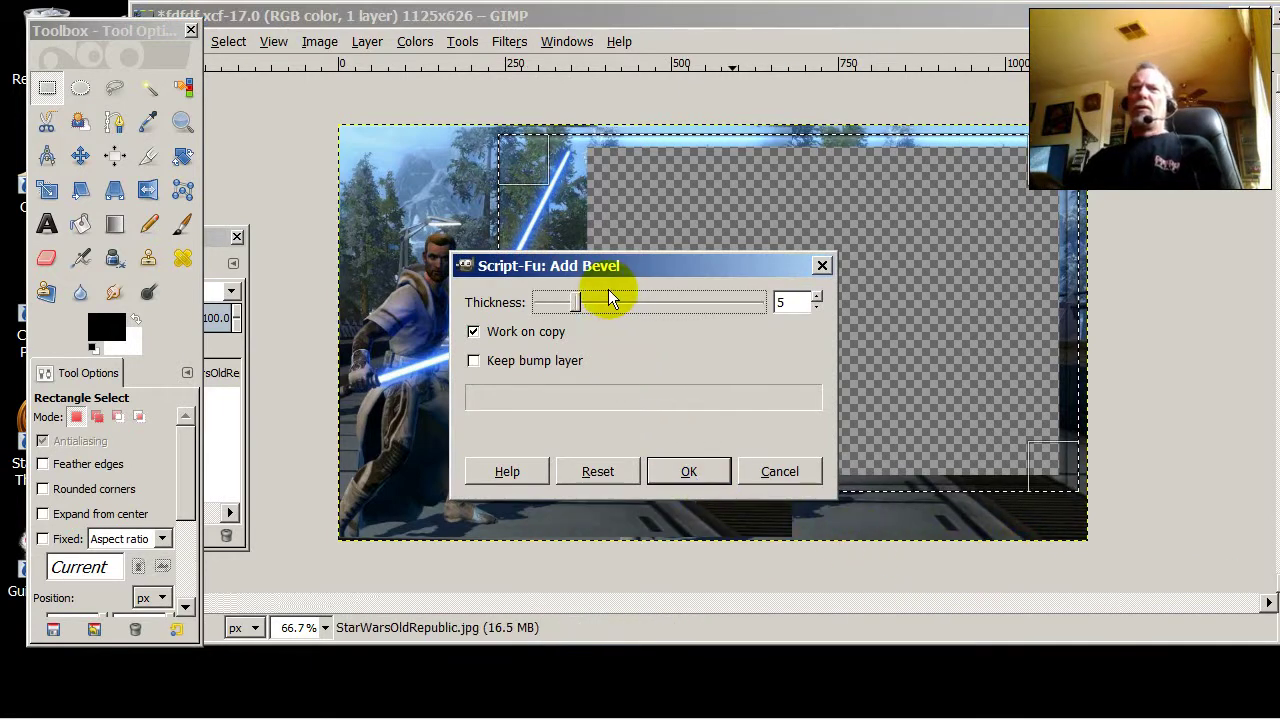
pyautogui.moveTo(609, 297); pyautogui.dragTo(630, 312)
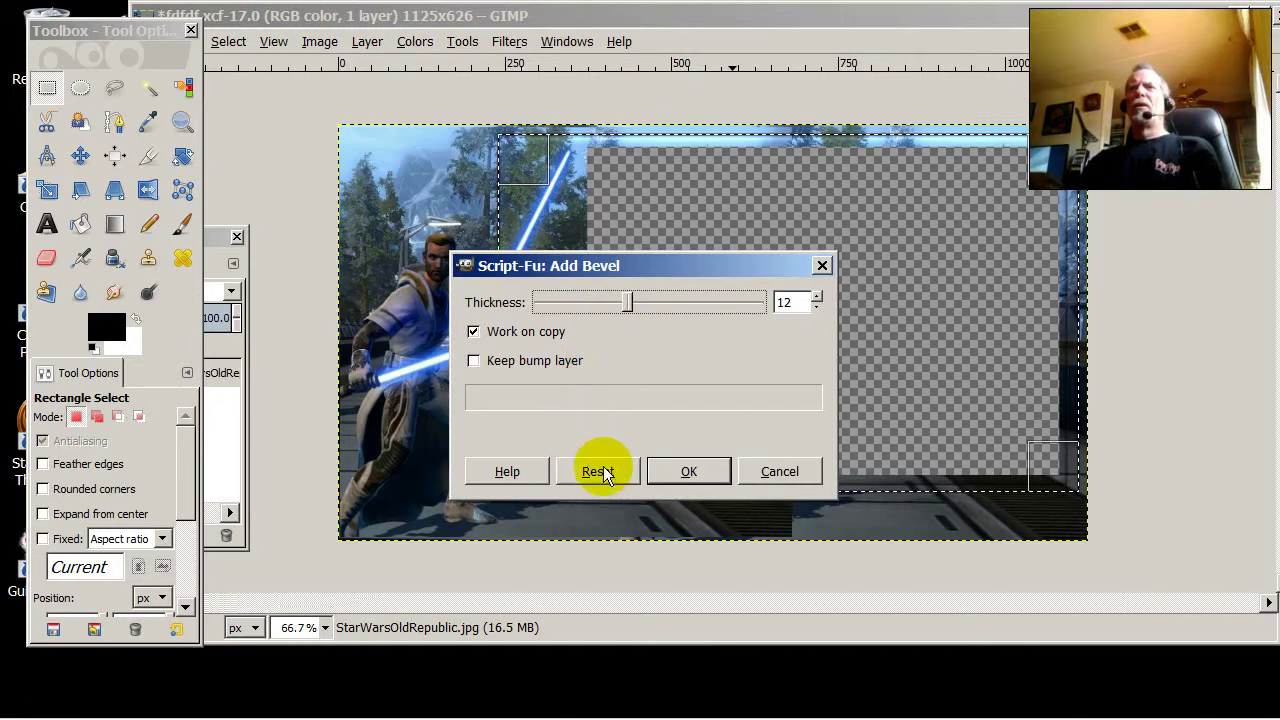
pyautogui.click(684, 474)
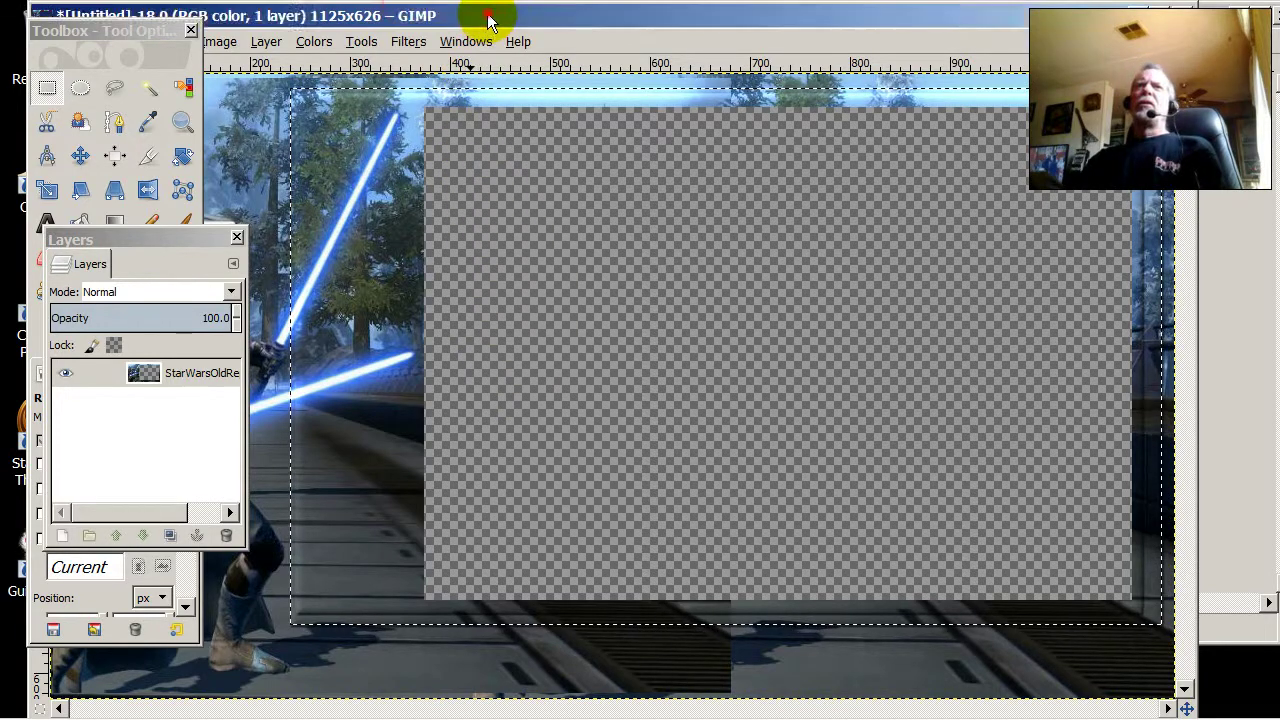
# Clear the selection in the beveled copy and move its window so the image's left part and the bevel edge are in view
pyautogui.moveTo(486, 20); pyautogui.dragTo(606, 40)
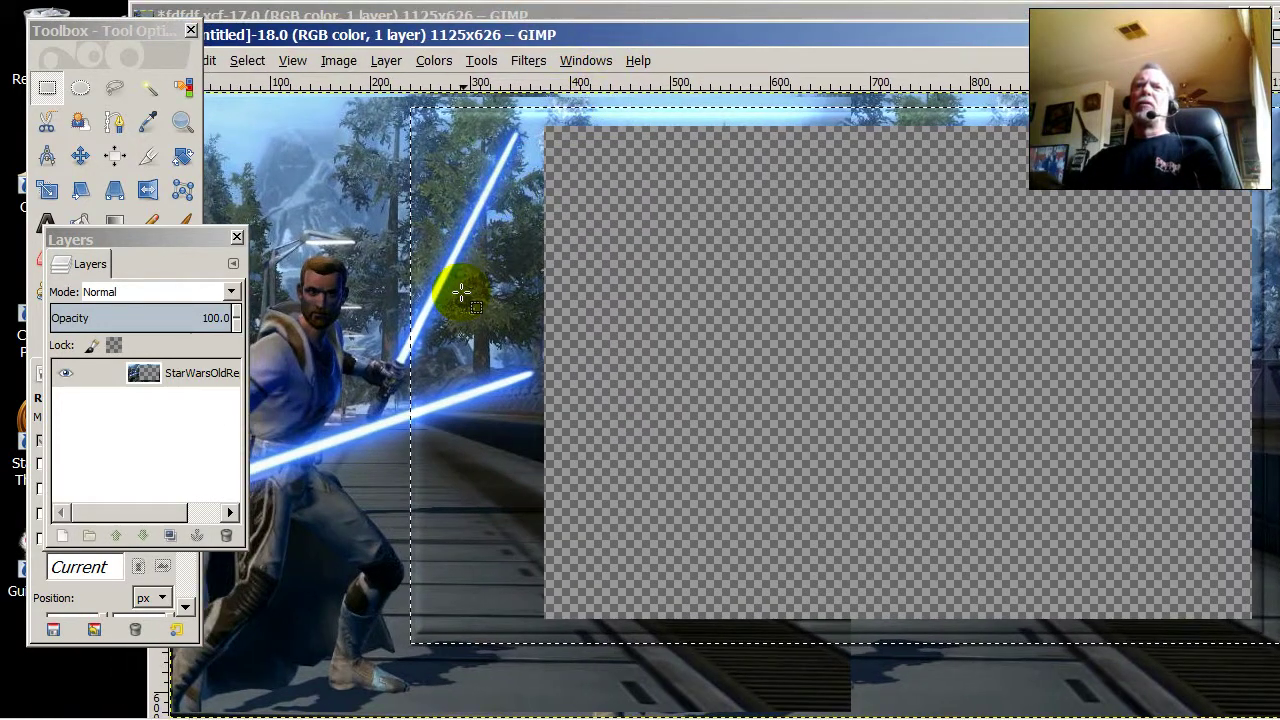
pyautogui.click(440, 509)
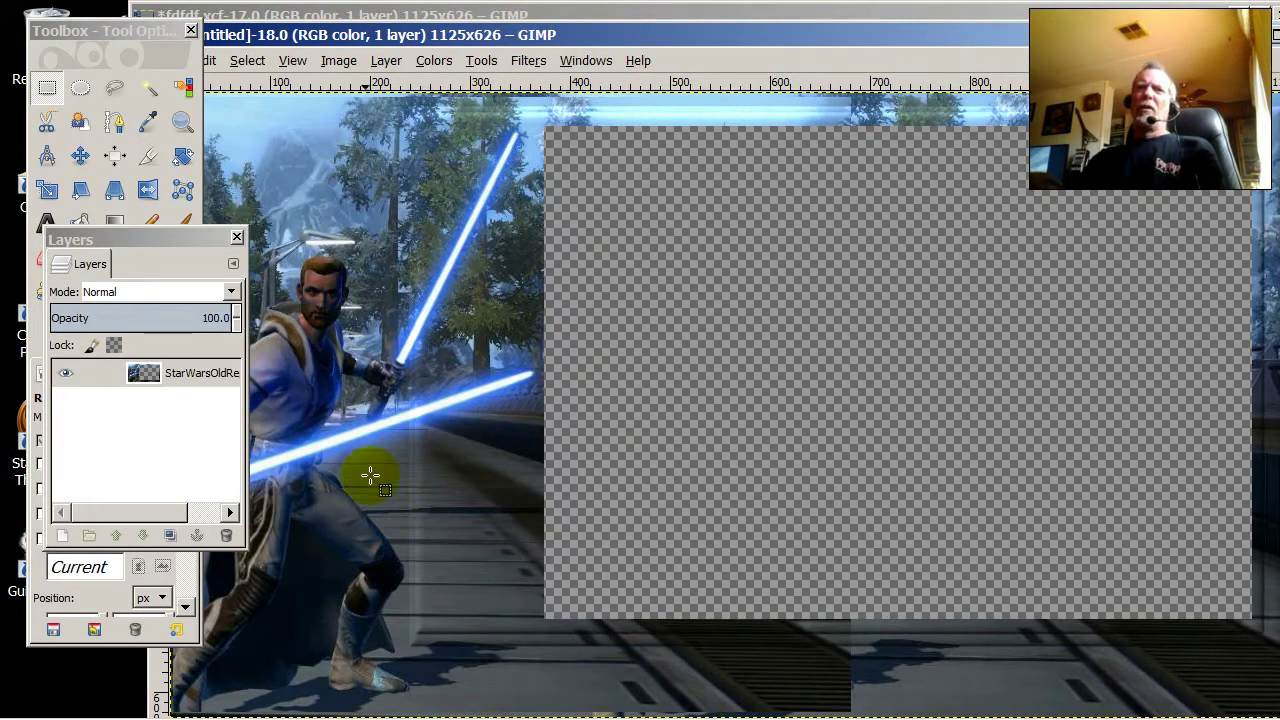
pyautogui.moveTo(539, 32); pyautogui.dragTo(670, 112)
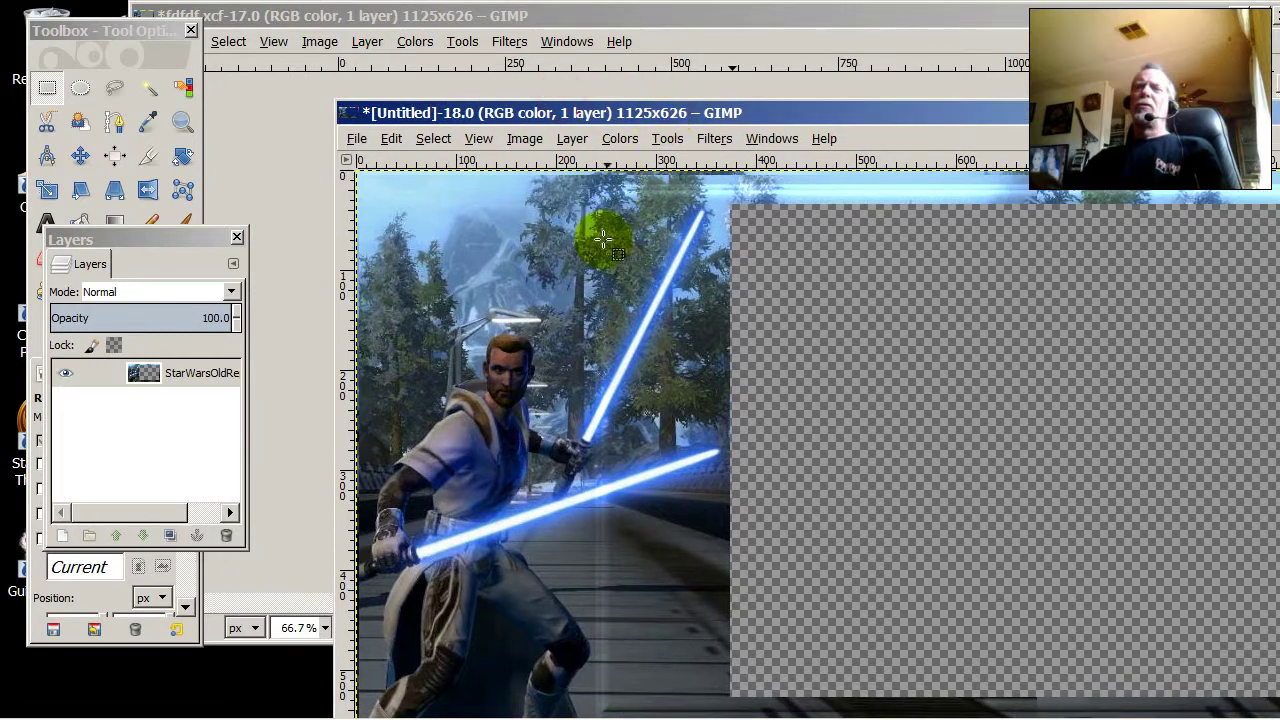
pyautogui.moveTo(534, 109); pyautogui.dragTo(410, 62)
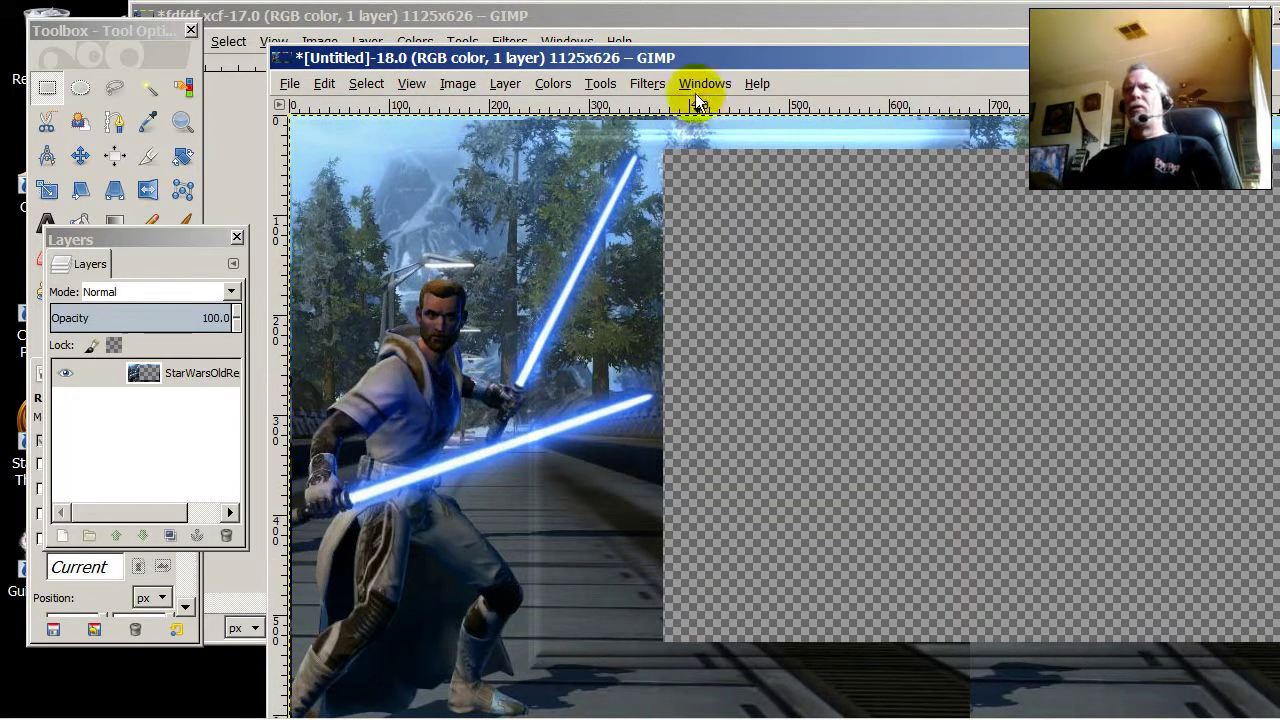
pyautogui.moveTo(695, 62)
pyautogui.mouseDown()
pyautogui.moveTo(627, 63)
pyautogui.moveTo(683, 50)
pyautogui.mouseUp()
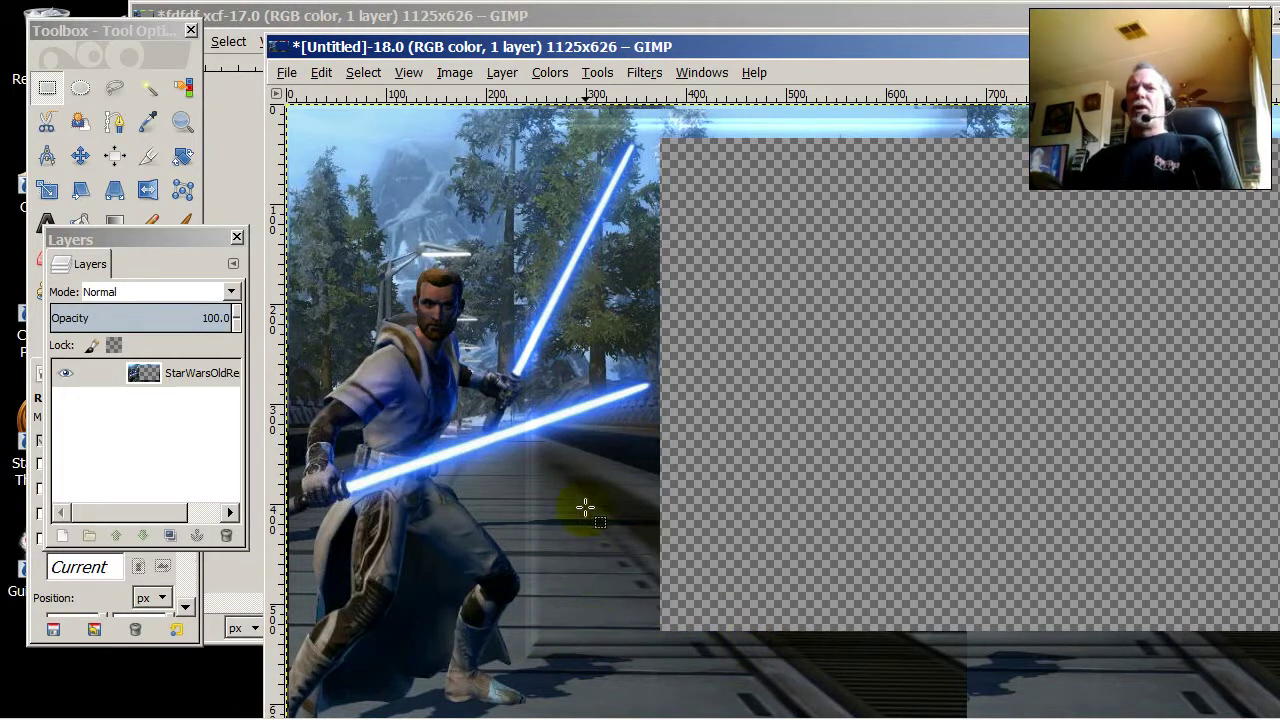
pyautogui.moveTo(673, 46); pyautogui.dragTo(789, 72)
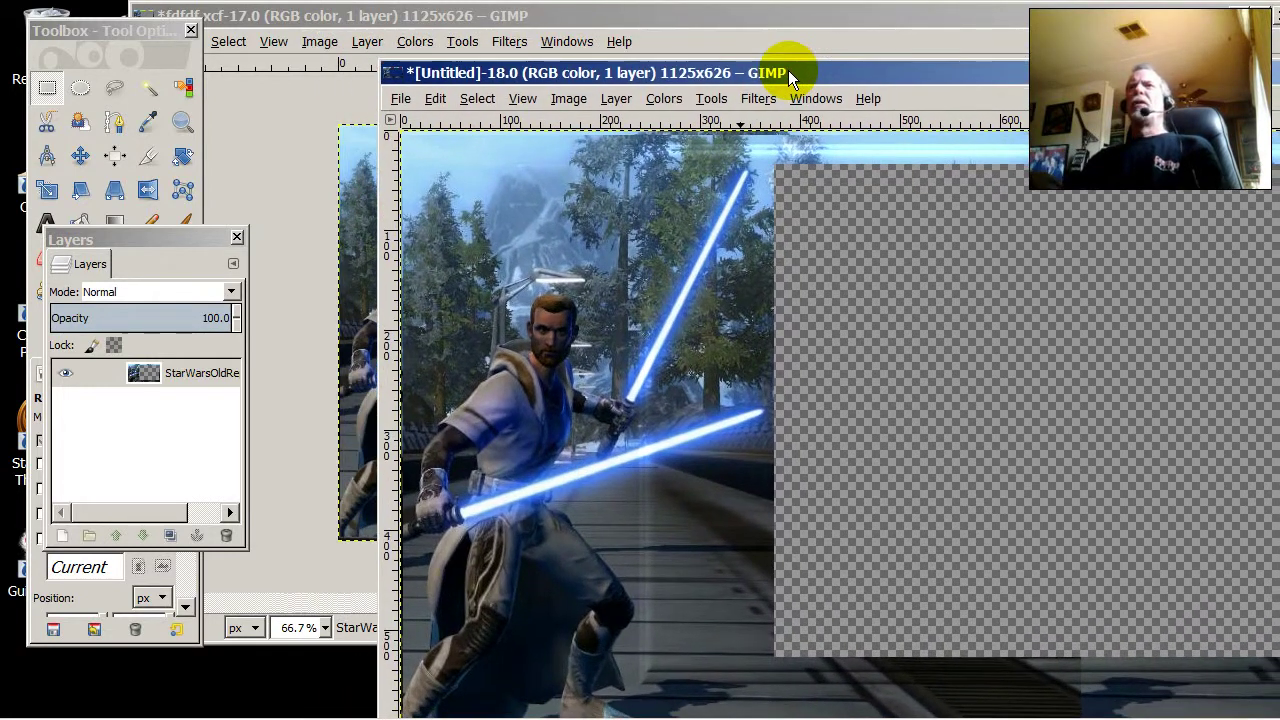
# Save the beveled copy in the Downloads folder as myoverlay.xcf
pyautogui.click(401, 104)
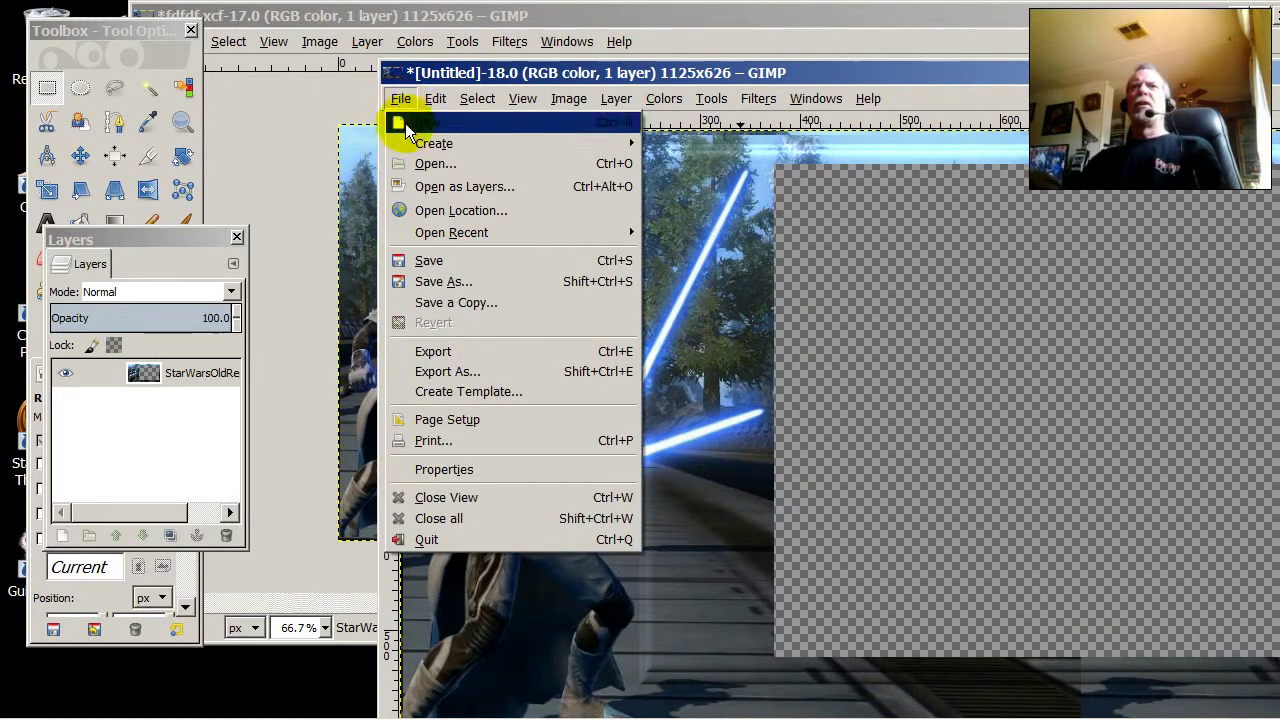
pyautogui.click(445, 295)
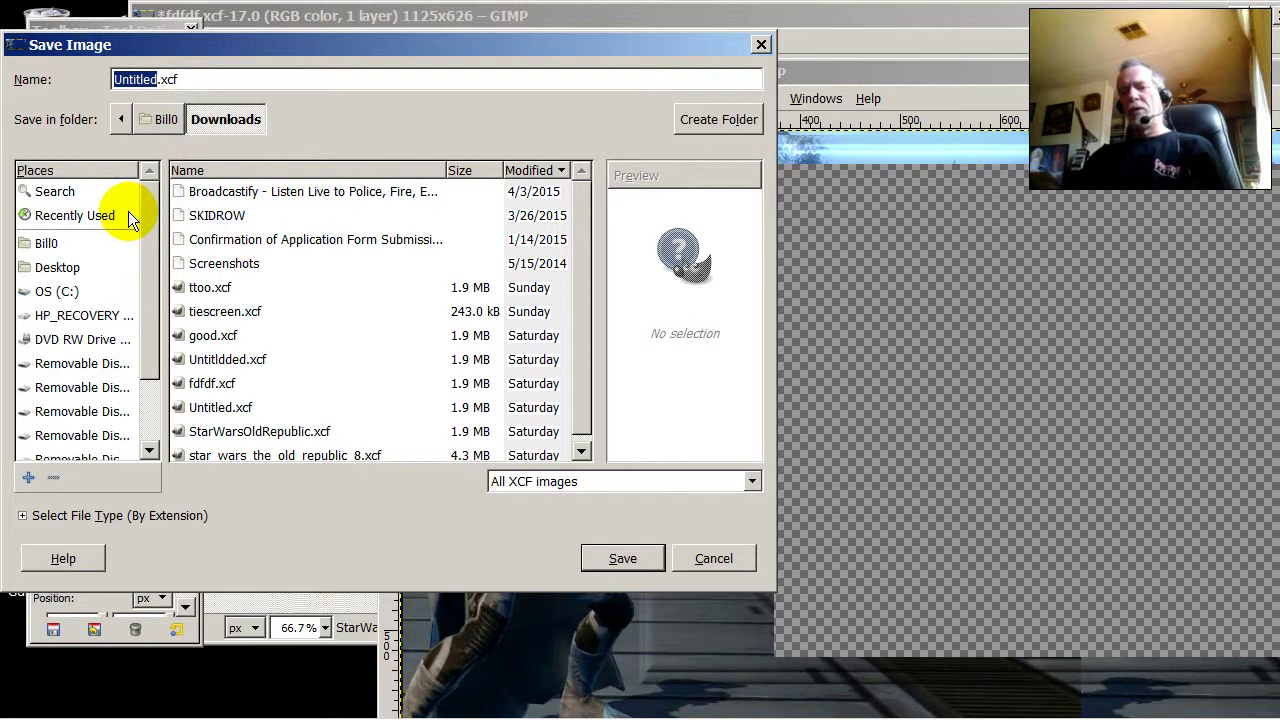
pyautogui.write('my')
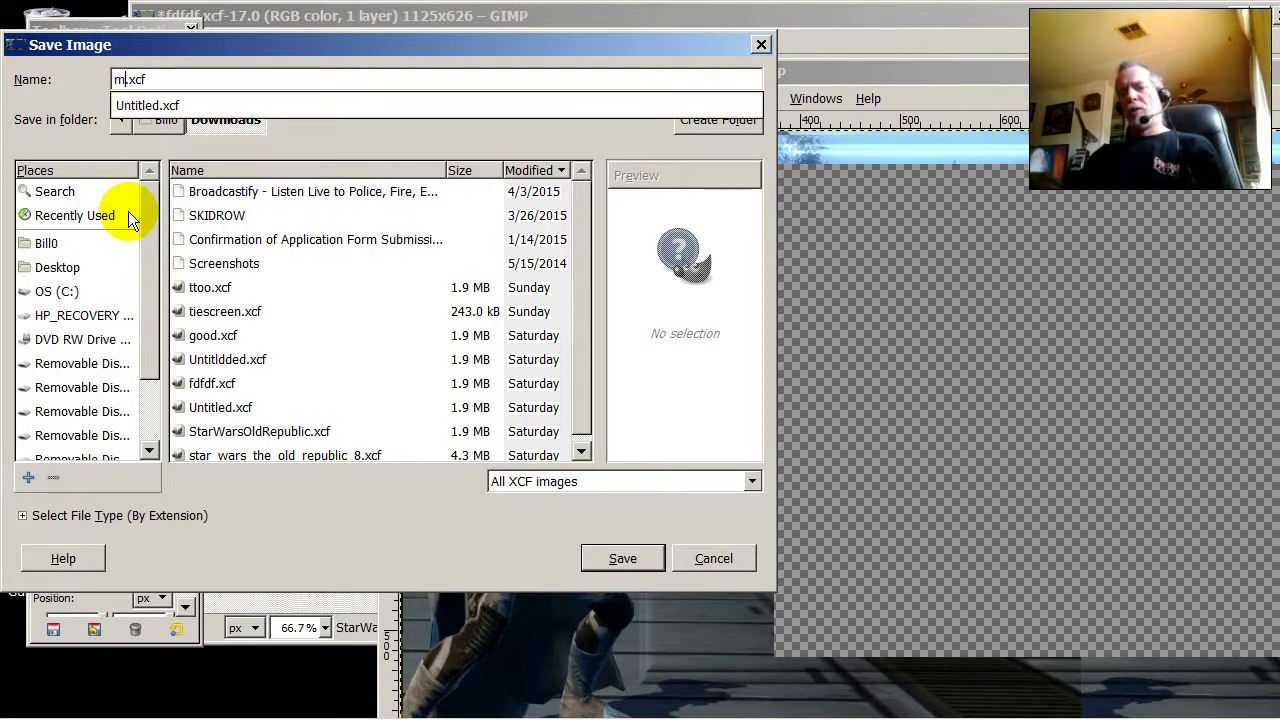
pyautogui.write('over')
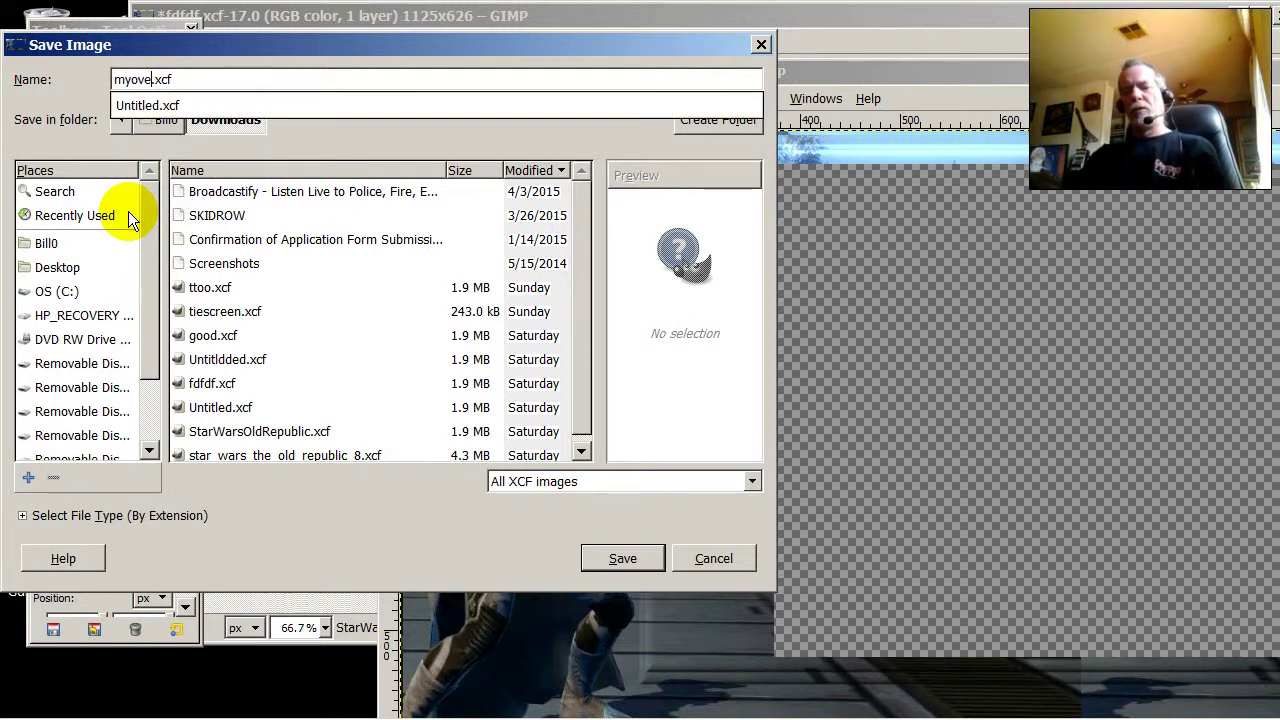
pyautogui.write('lay')
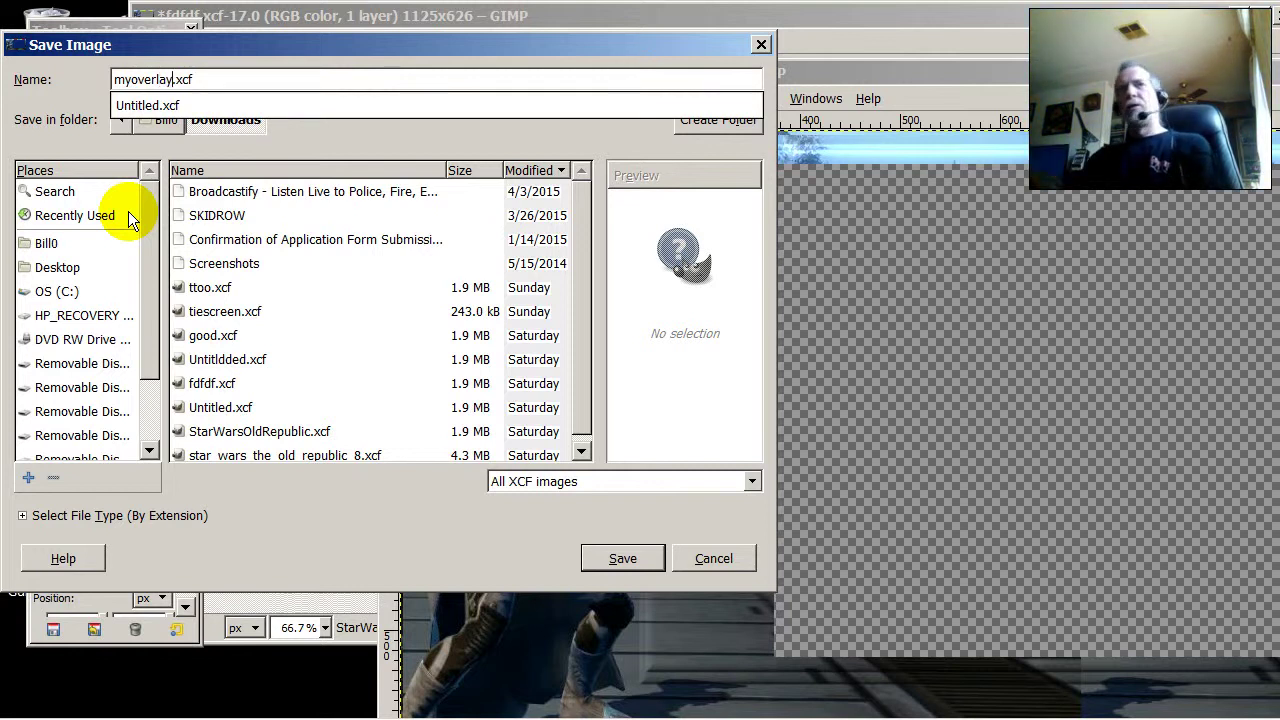
pyautogui.press('Return')
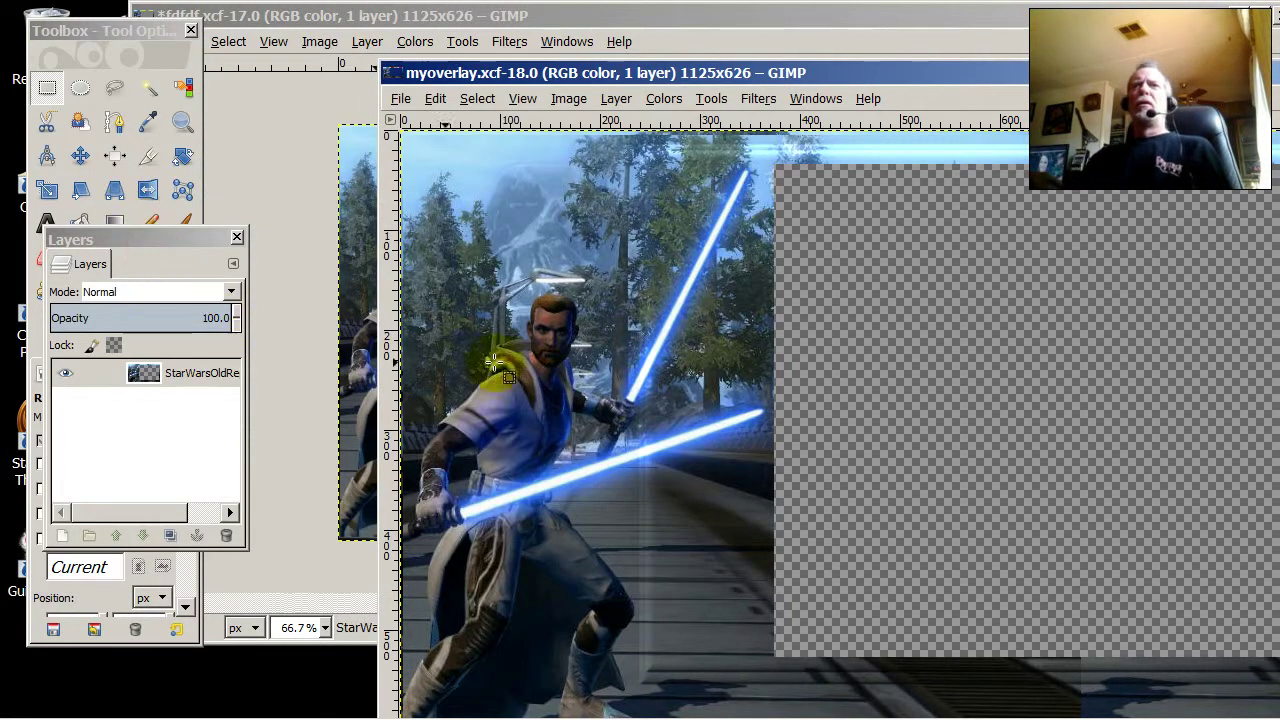
# Move the myoverlay.xcf window and the Layers dialog so the image's whole transparent area is in view
pyautogui.moveTo(780, 72); pyautogui.dragTo(640, 45)
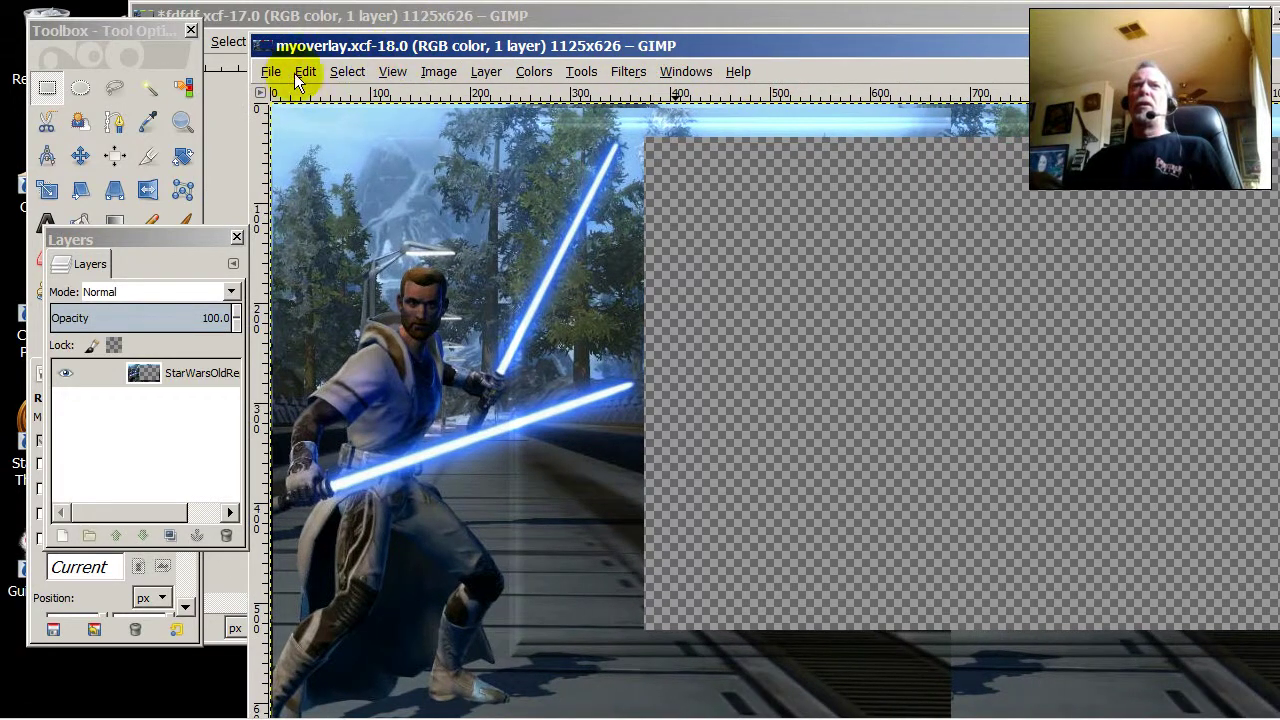
pyautogui.click(271, 72)
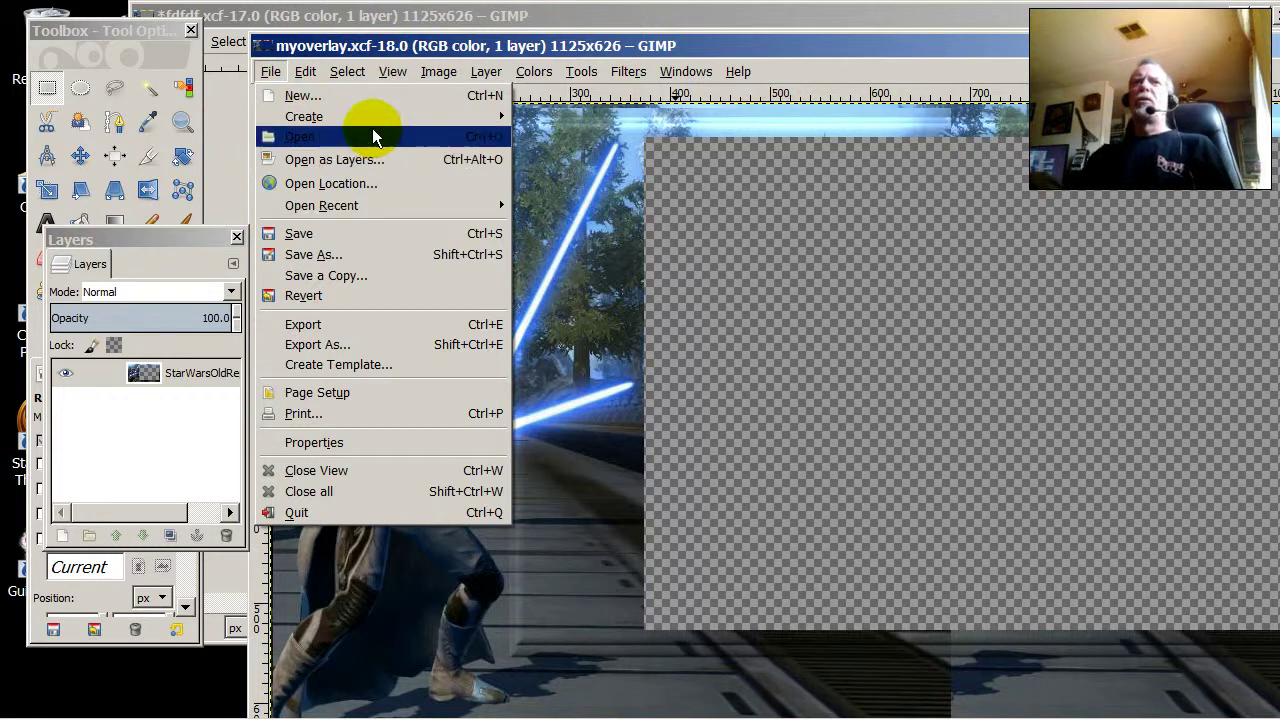
pyautogui.moveTo(578, 78)
pyautogui.click(567, 52)
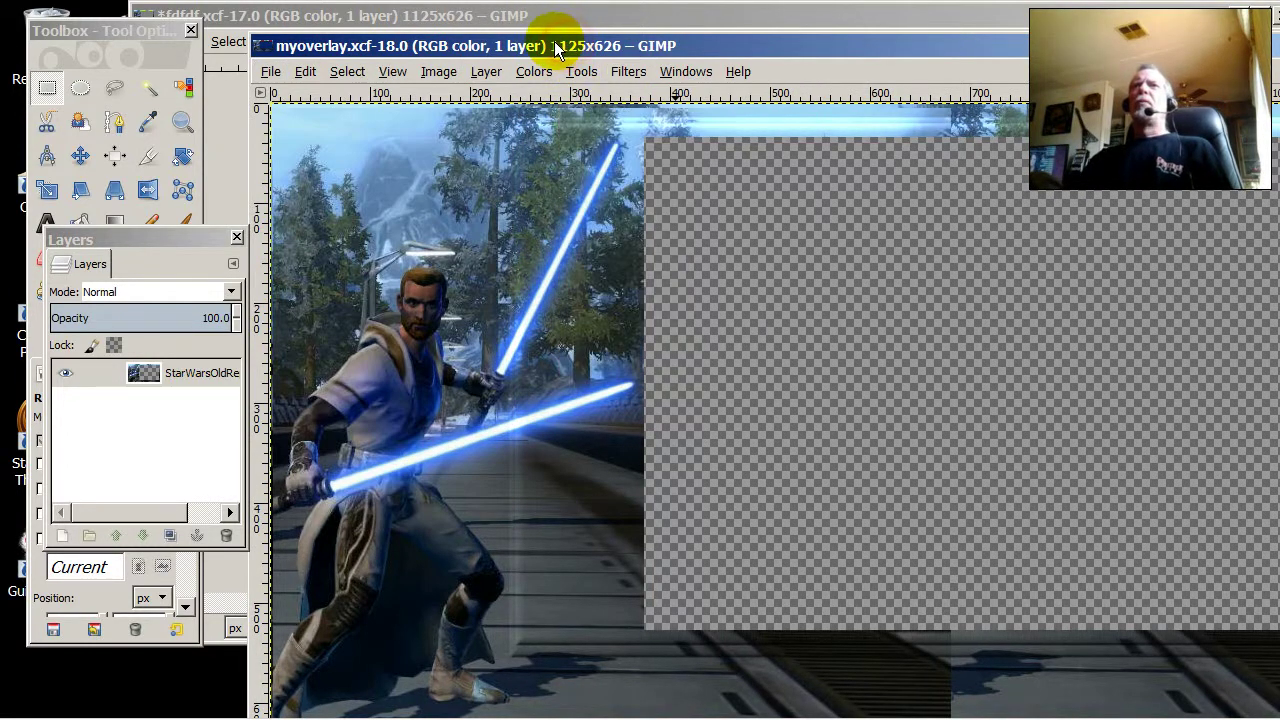
pyautogui.moveTo(567, 52); pyautogui.dragTo(534, 50)
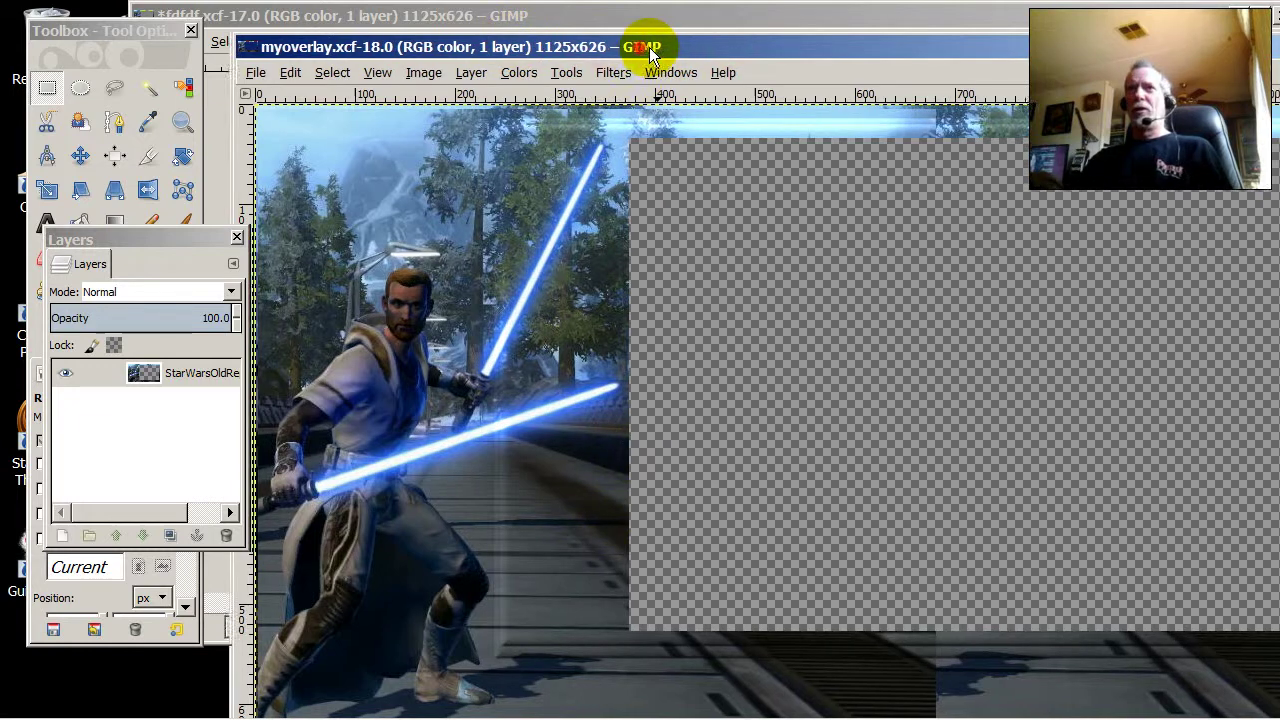
pyautogui.moveTo(649, 43); pyautogui.dragTo(688, 45)
pyautogui.moveTo(149, 237); pyautogui.dragTo(130, 272)
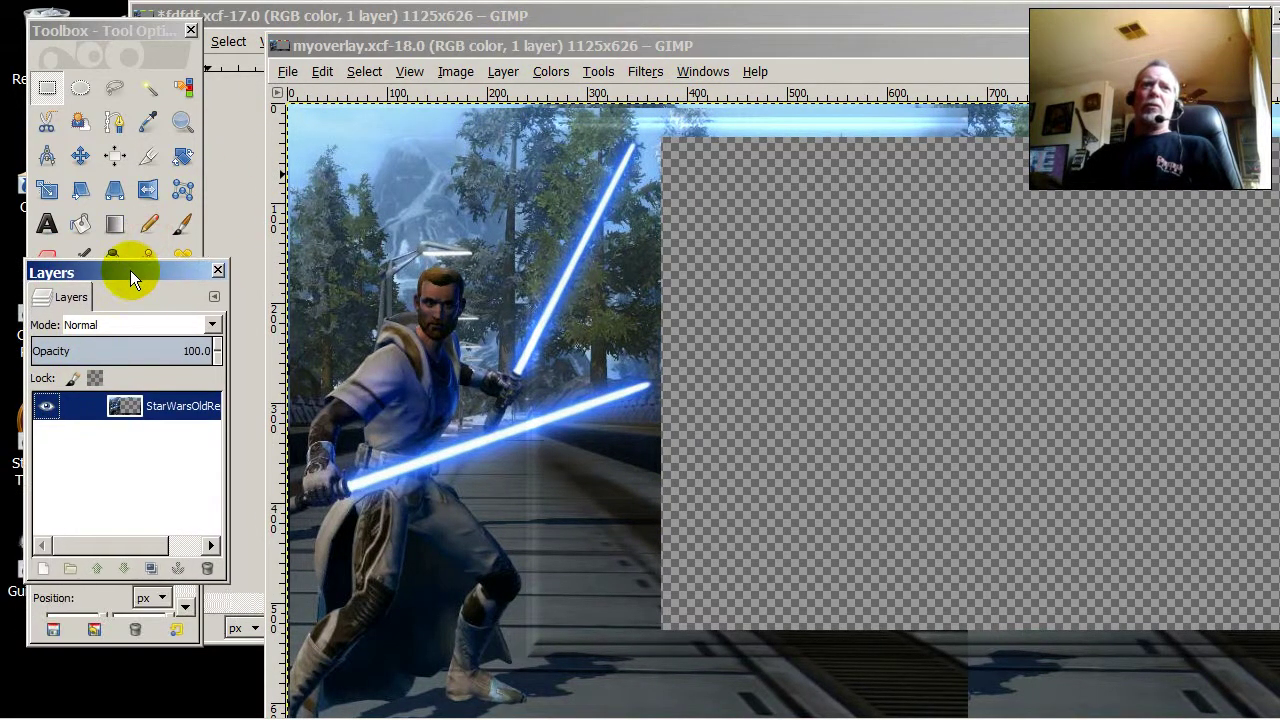
pyautogui.moveTo(707, 45); pyautogui.dragTo(571, 19)
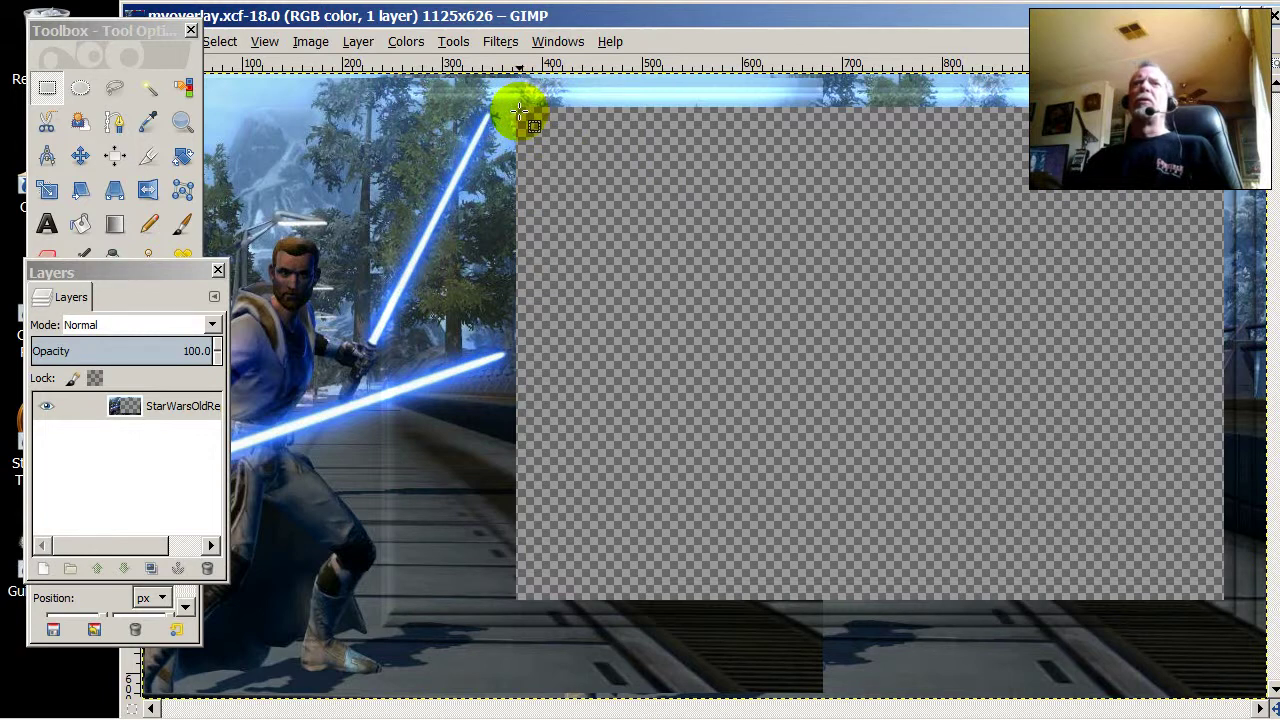
# Cut out a rectangular selection slightly larger than the transparent area in myoverlay.xcf and clear the selection
pyautogui.moveTo(518, 104); pyautogui.dragTo(1222, 604)
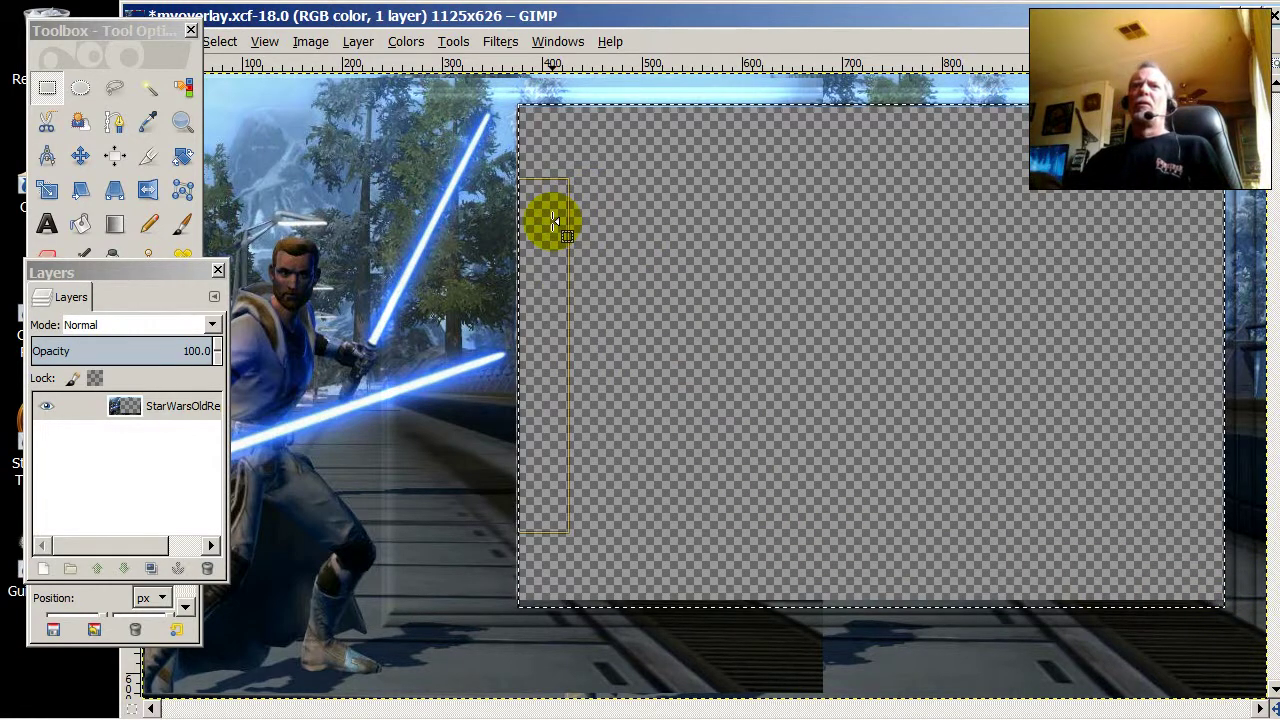
pyautogui.moveTo(530, 295); pyautogui.dragTo(528, 295)
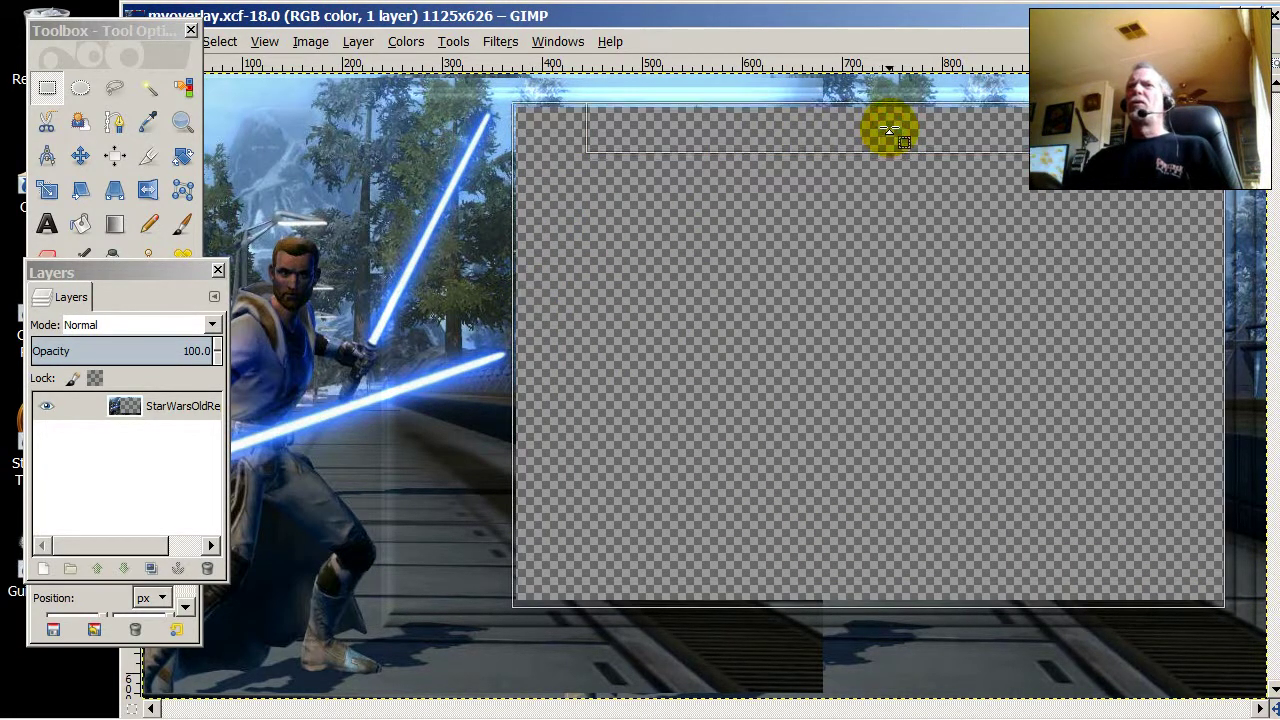
pyautogui.moveTo(889, 130); pyautogui.dragTo(886, 121)
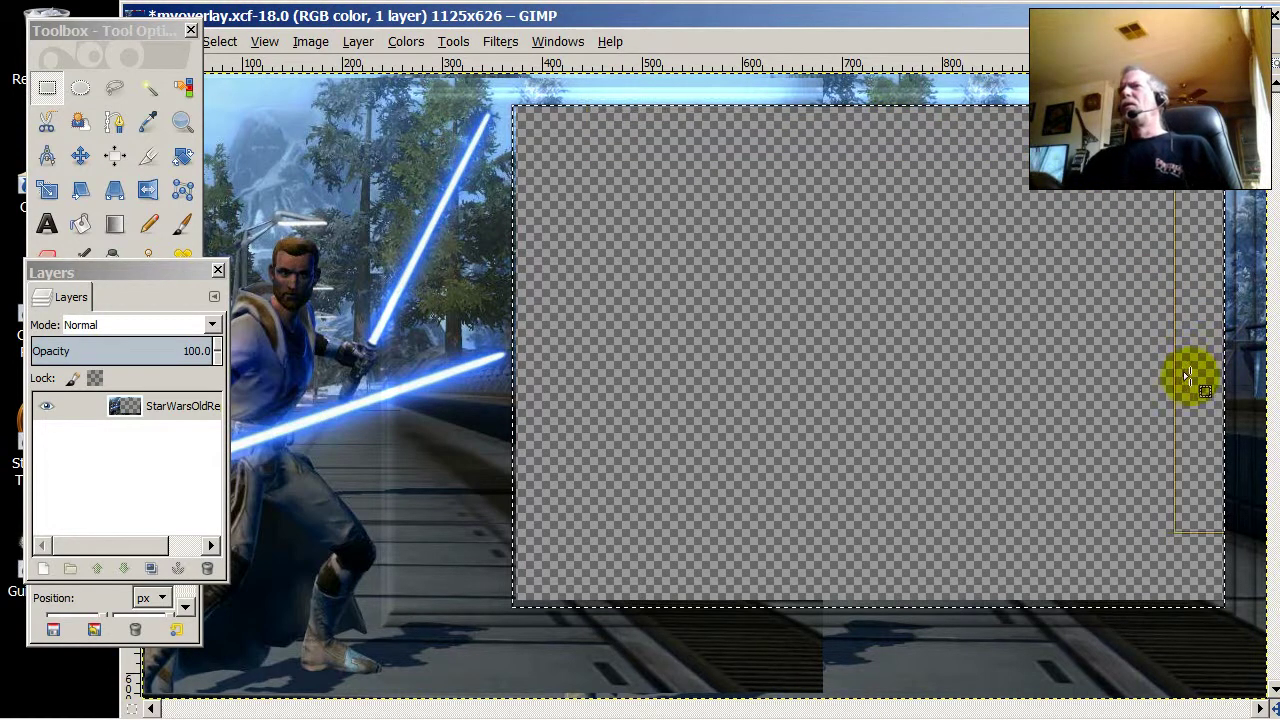
pyautogui.rightClick(700, 414)
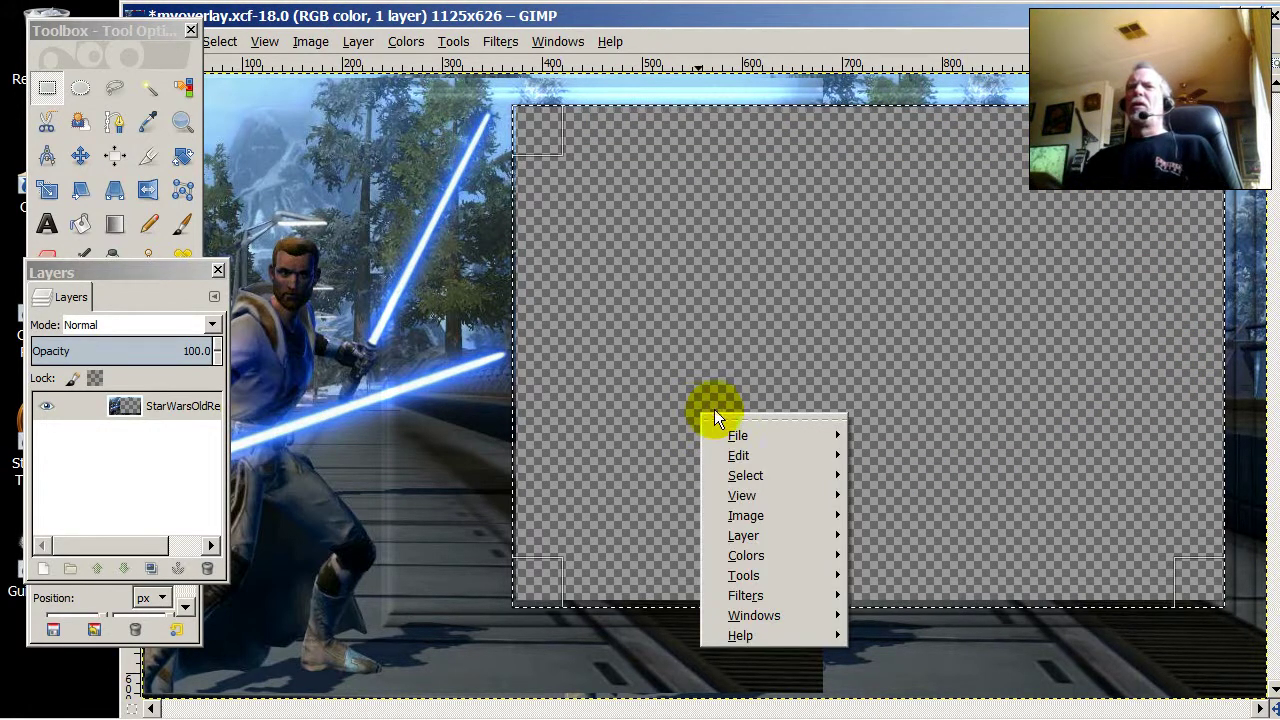
pyautogui.moveTo(758, 490)
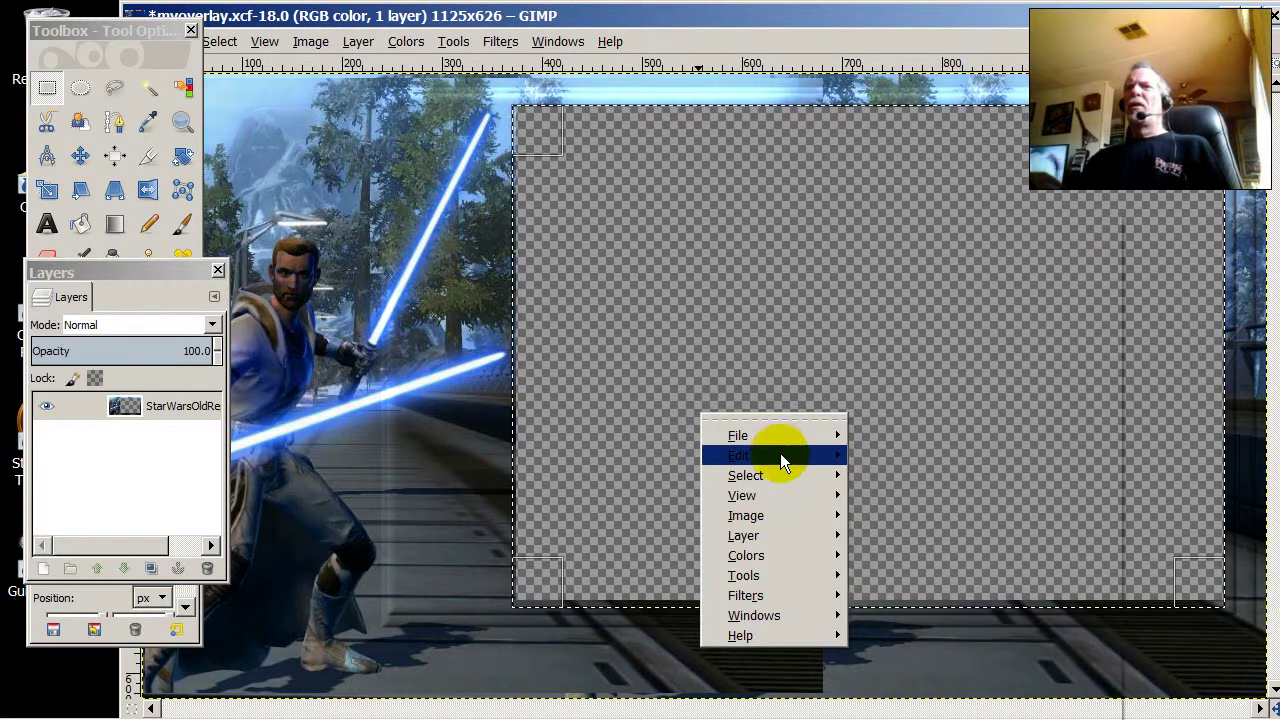
pyautogui.moveTo(780, 453)
pyautogui.click(922, 331)
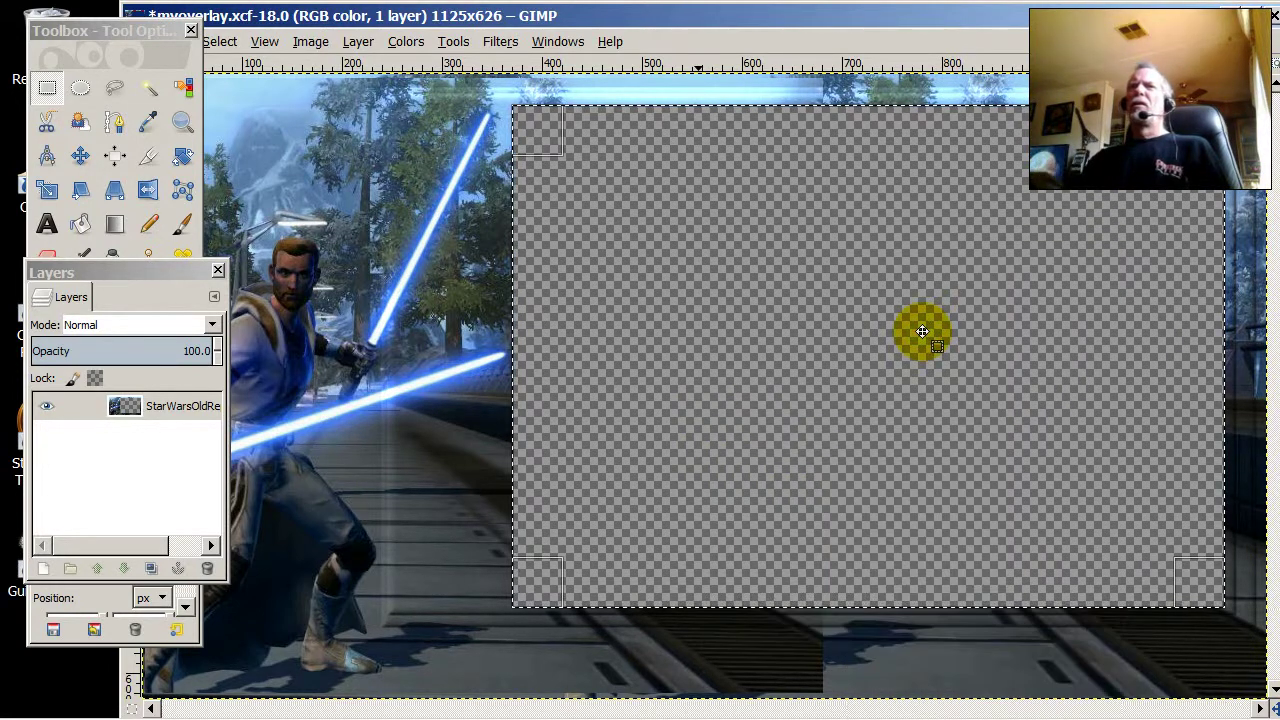
pyautogui.hotkey('ctrl', 'shift', 'a')
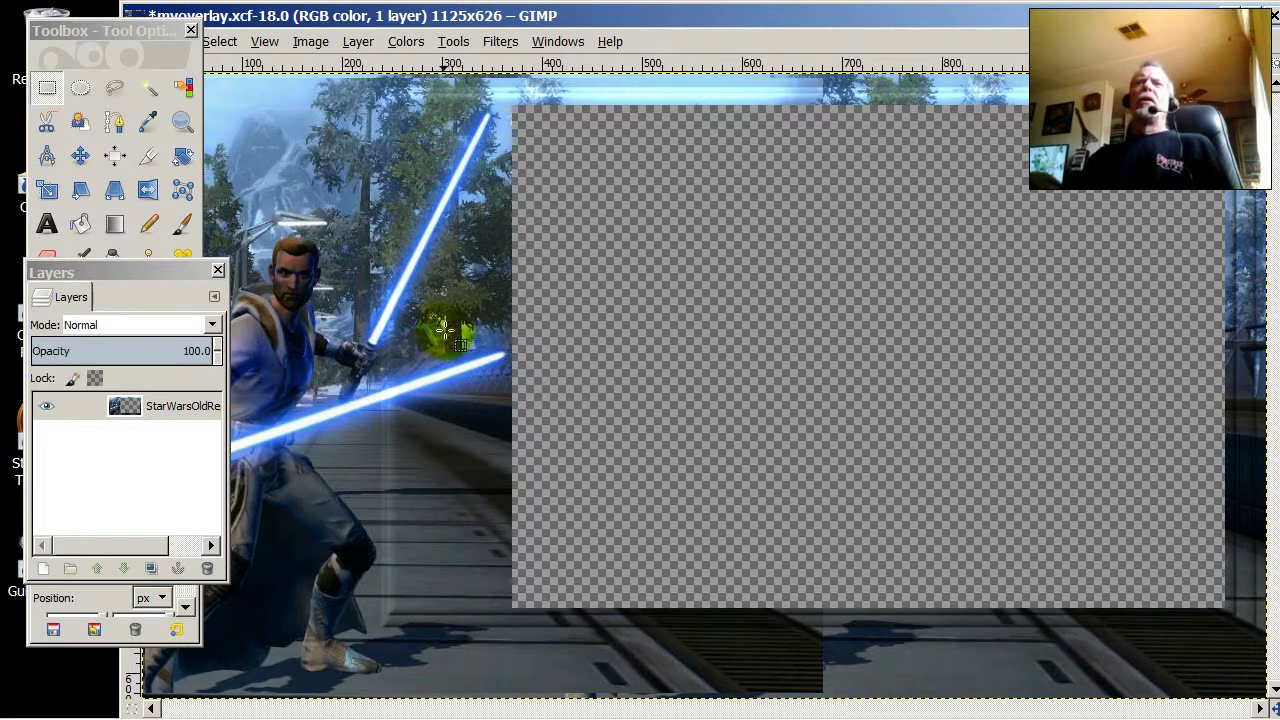
# Extend the transparent area leftward over the lightsaber tips by cutting out a rectangular selection, and clear the selection
pyautogui.moveTo(465, 22); pyautogui.dragTo(500, 37)
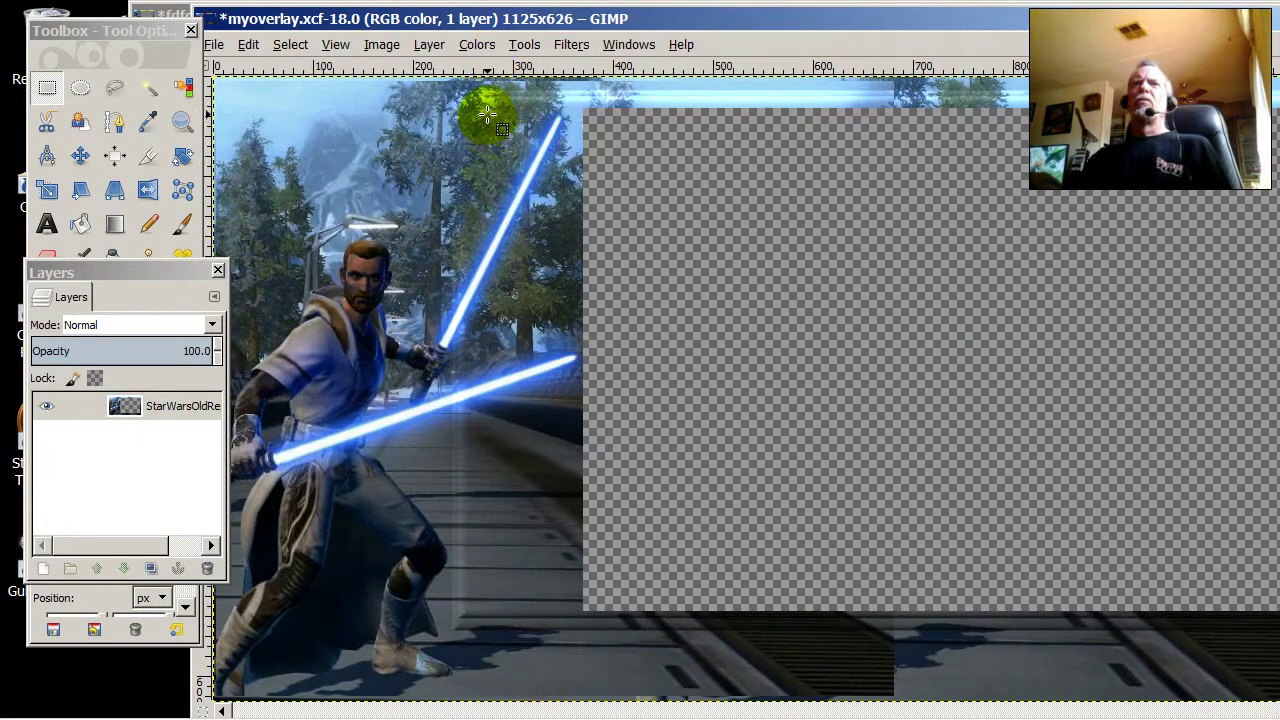
pyautogui.moveTo(488, 115); pyautogui.dragTo(906, 553)
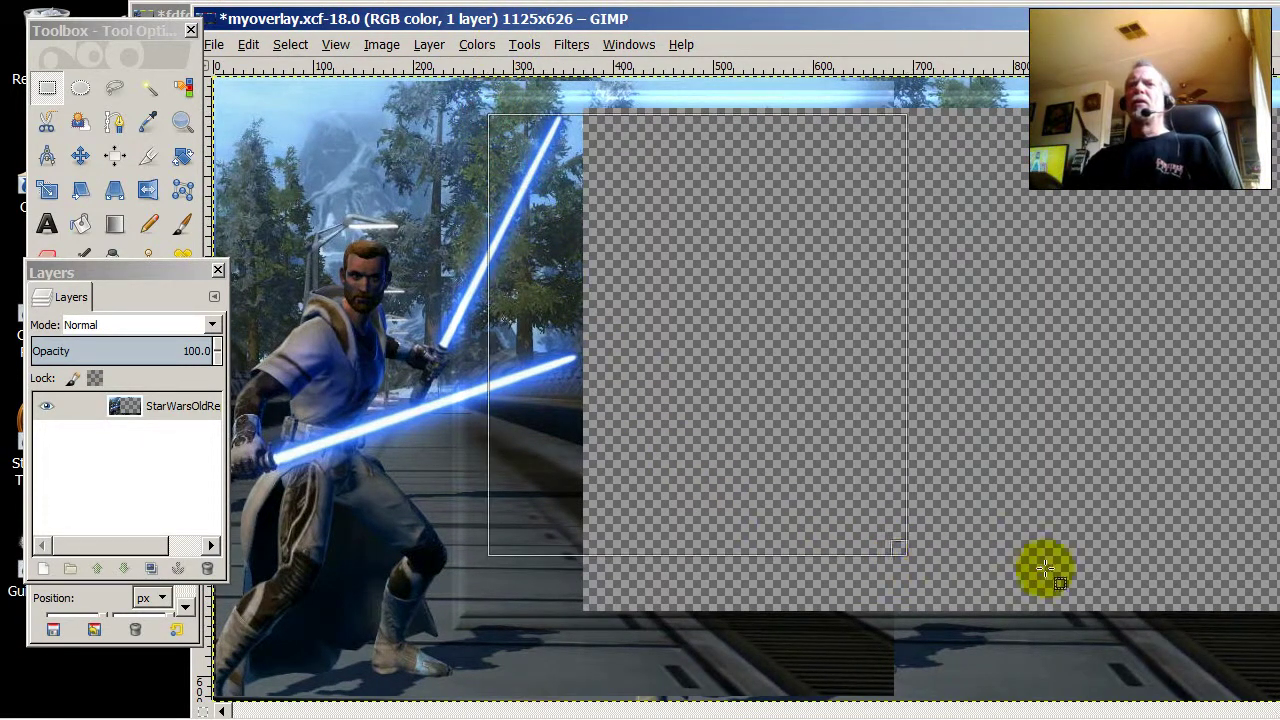
pyautogui.moveTo(1045, 570); pyautogui.dragTo(1220, 610)
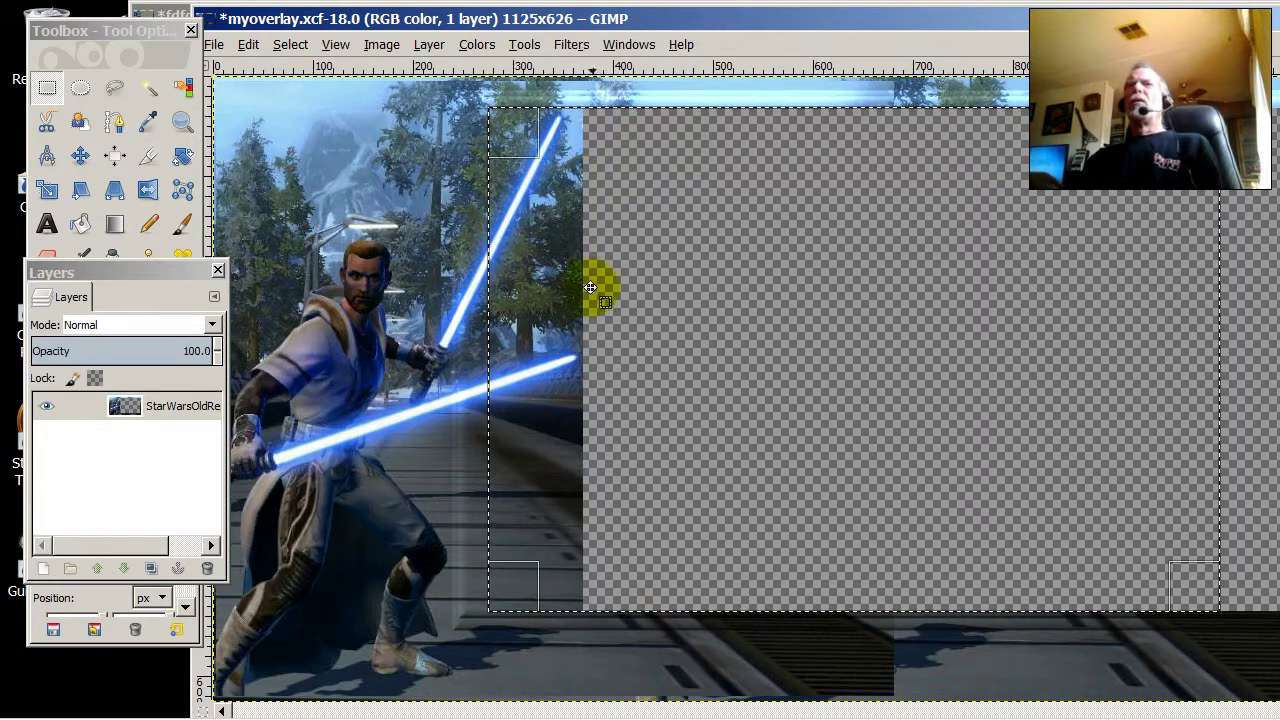
pyautogui.rightClick(577, 343)
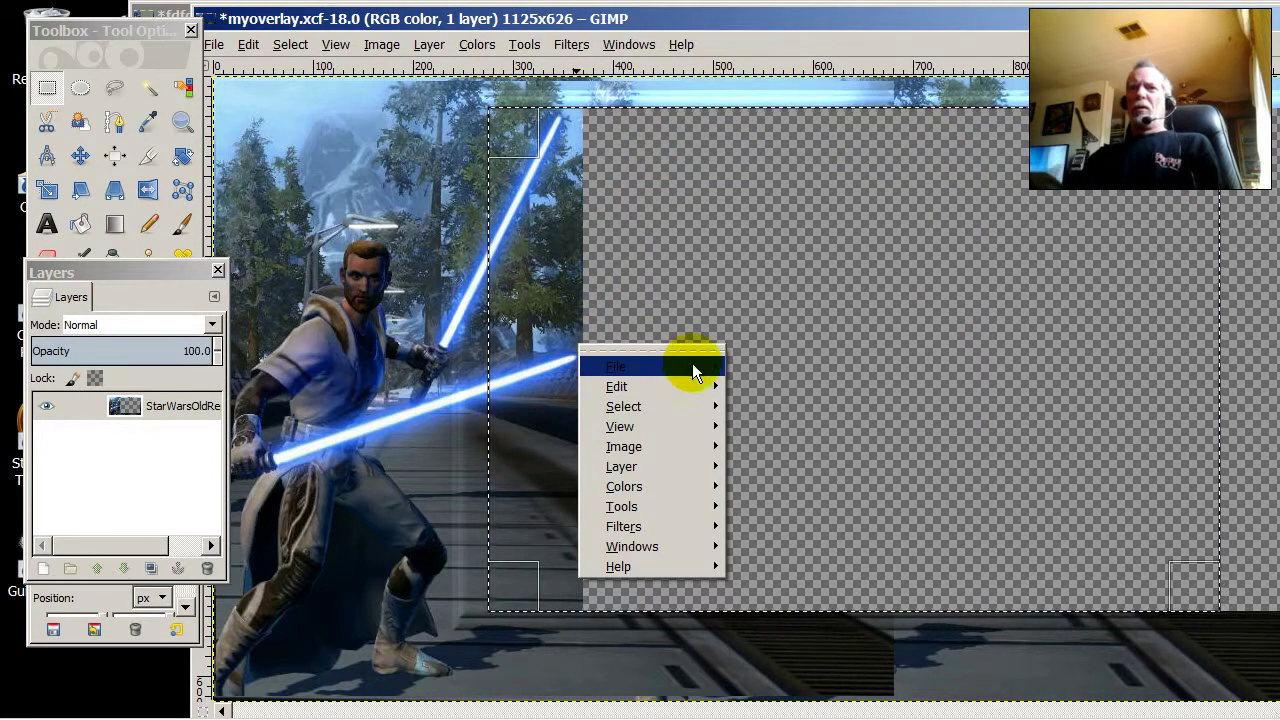
pyautogui.moveTo(672, 388)
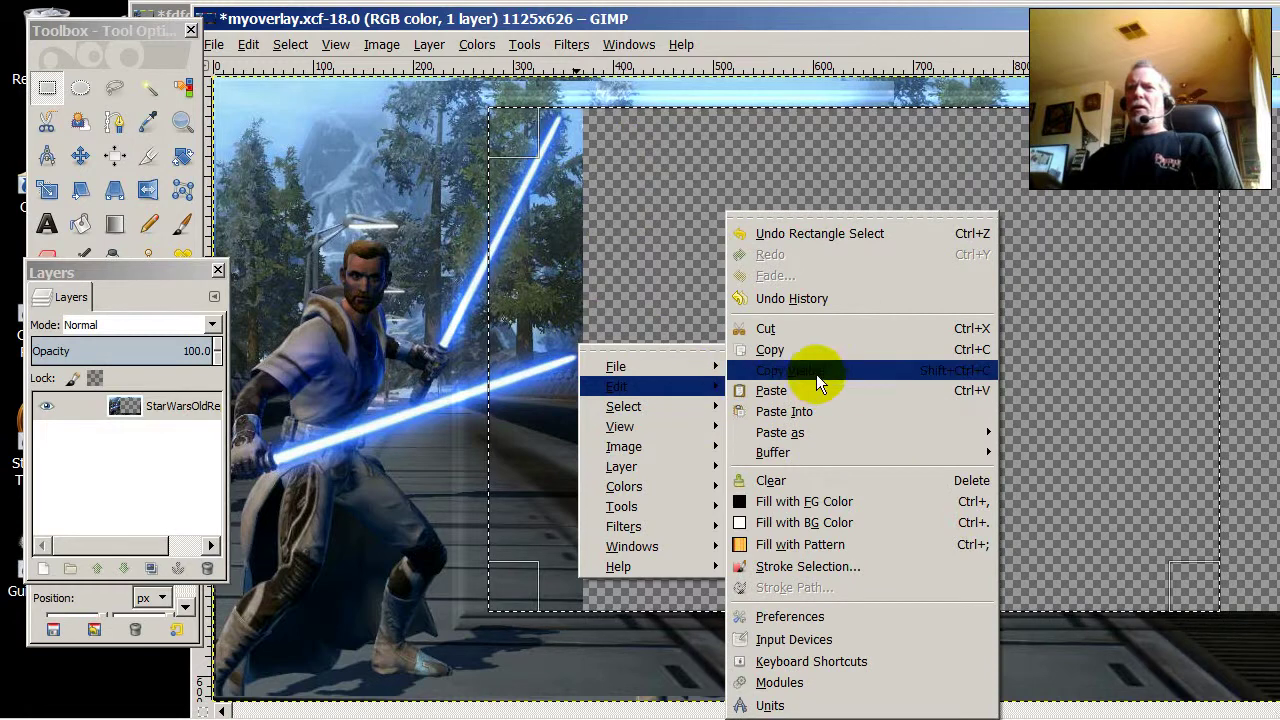
pyautogui.click(826, 329)
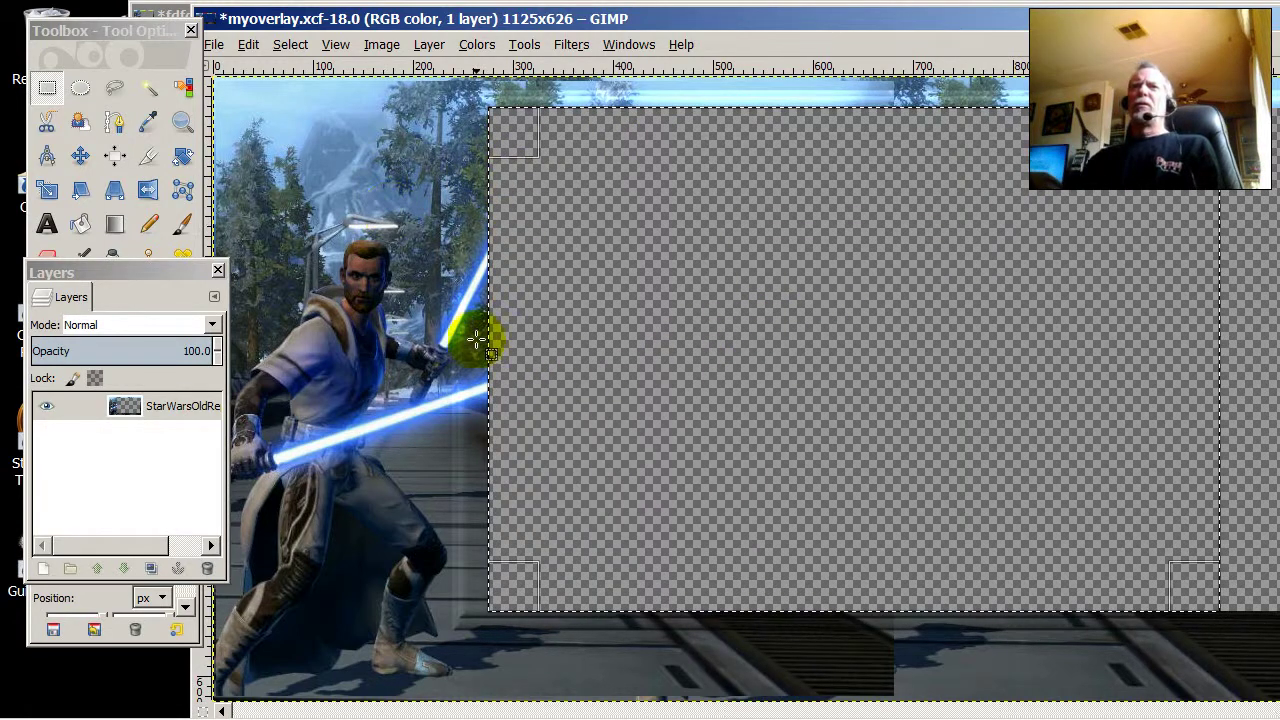
pyautogui.click(414, 194)
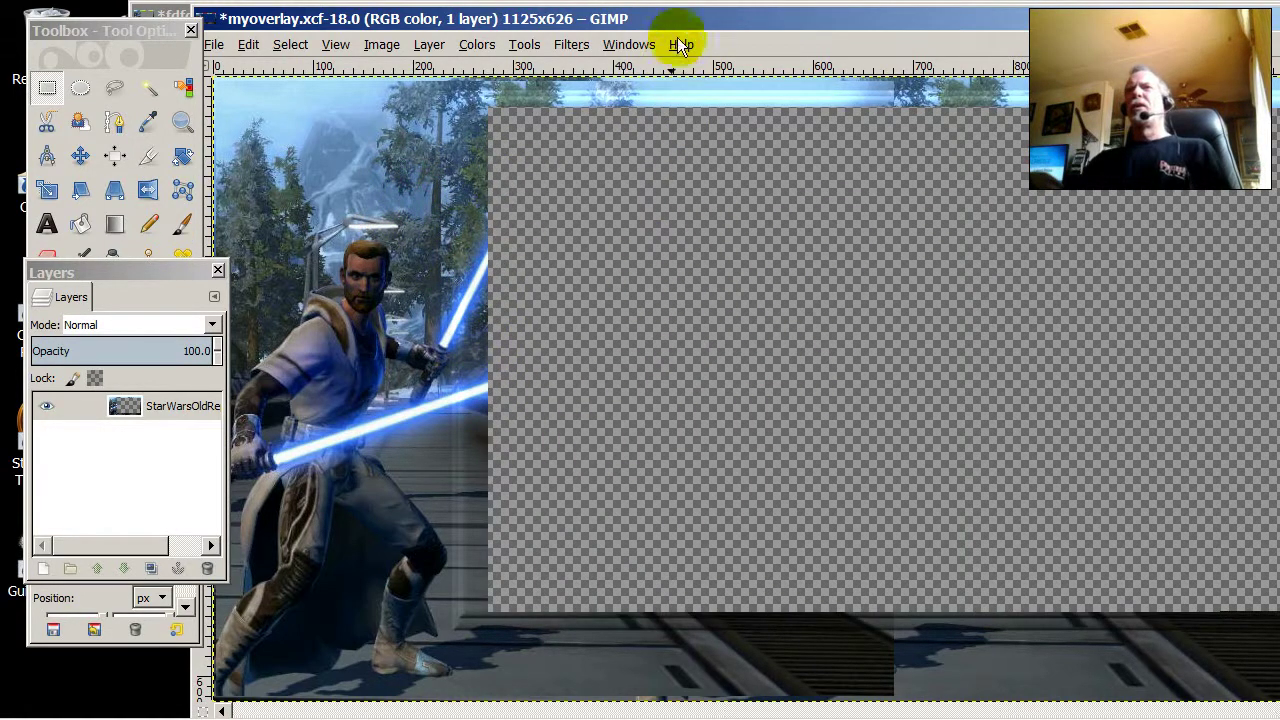
pyautogui.moveTo(693, 24)
pyautogui.mouseDown()
pyautogui.moveTo(643, 43)
pyautogui.moveTo(757, 134)
pyautogui.moveTo(808, 51)
pyautogui.moveTo(702, 28)
pyautogui.mouseUp()
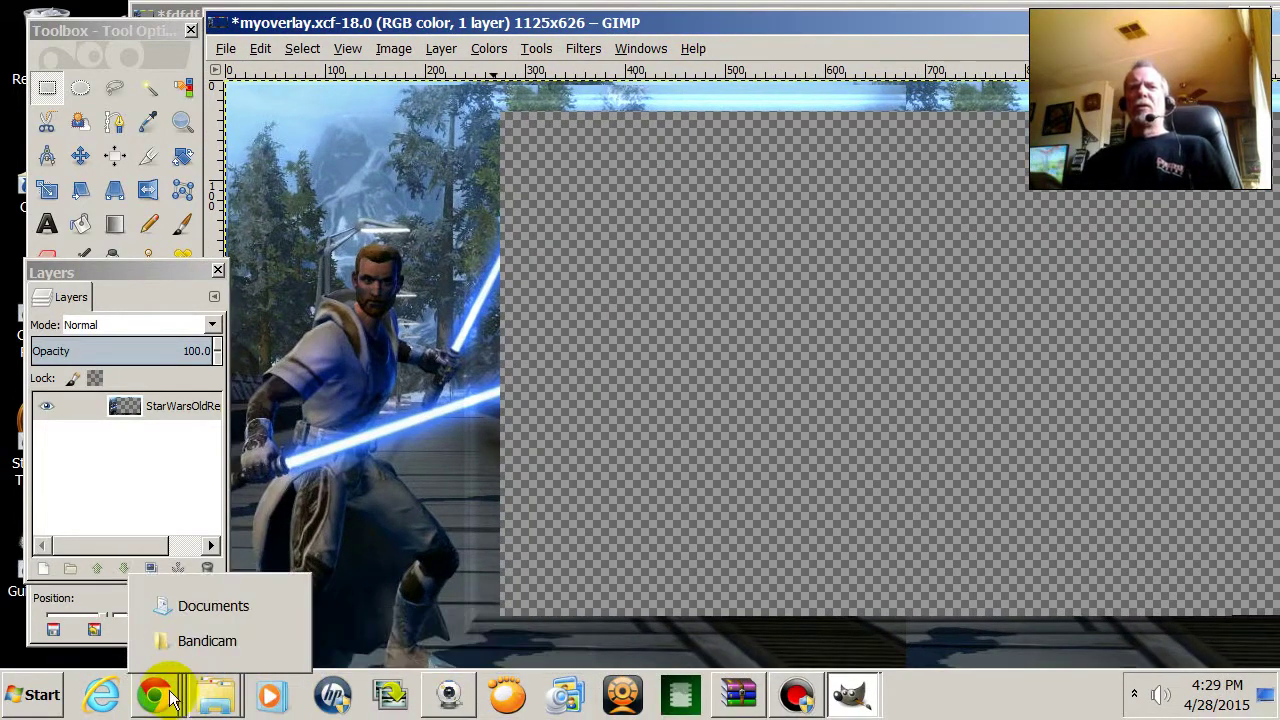
# Switch to the Chrome window with the Star Wars Twitch video, examine its overlay full screen, skip ahead, then exit full screen and pause
pyautogui.moveTo(168, 697)
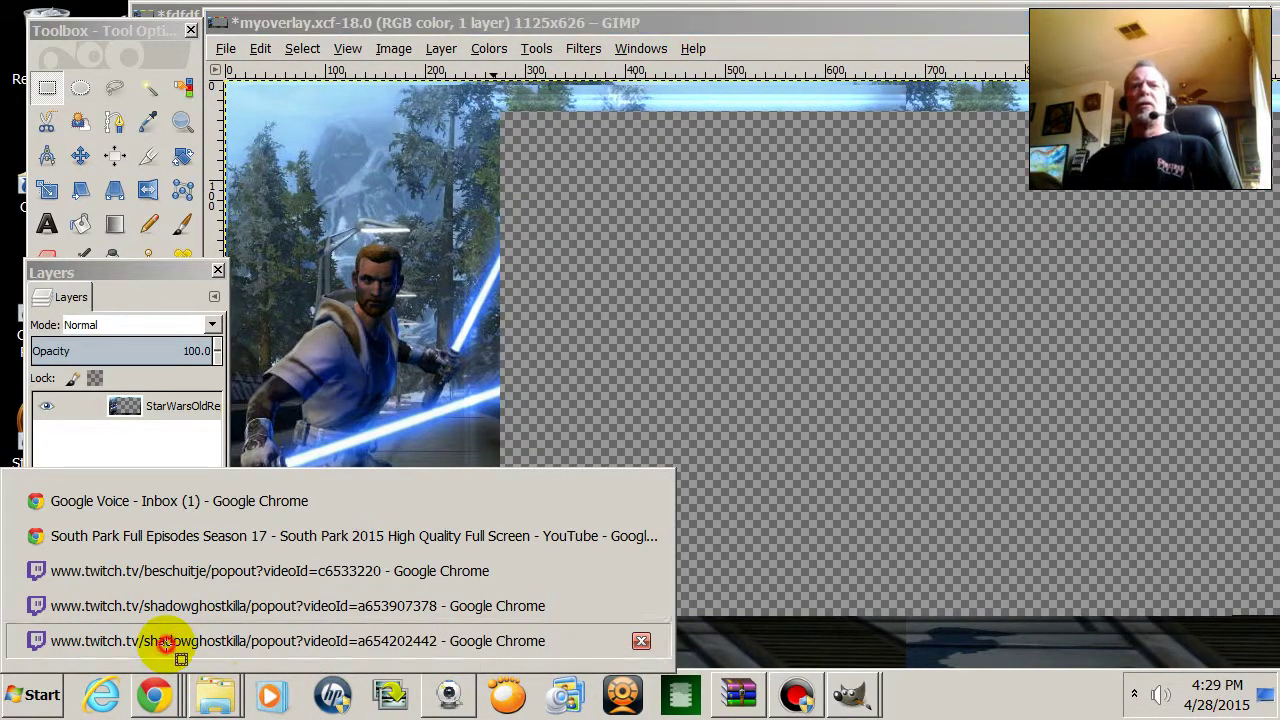
pyautogui.click(166, 644)
pyautogui.click(646, 384)
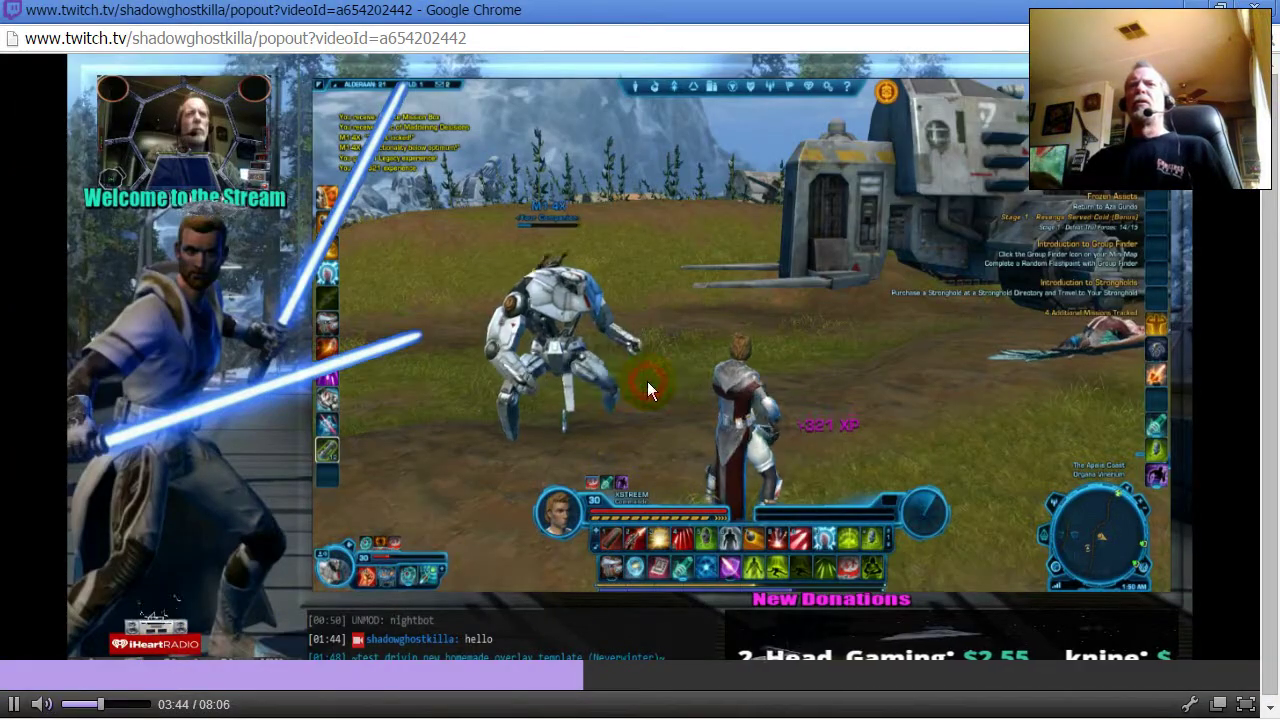
pyautogui.click(1245, 704)
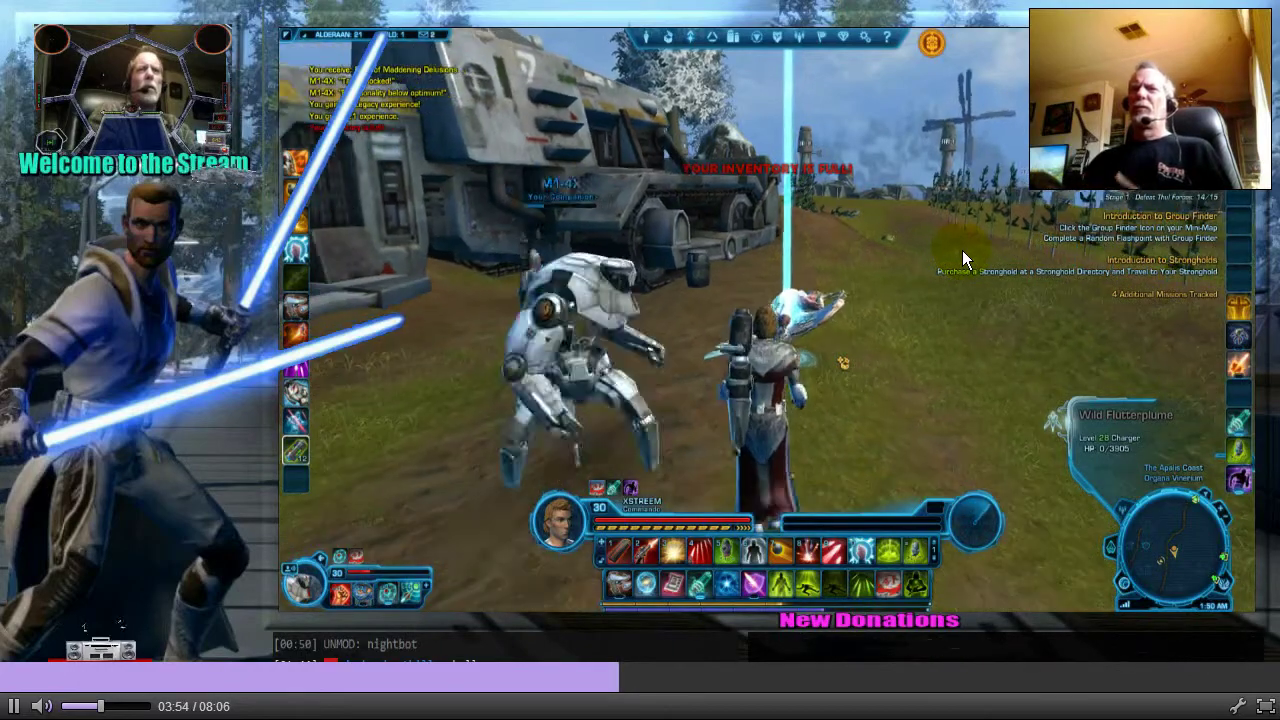
pyautogui.click(668, 675)
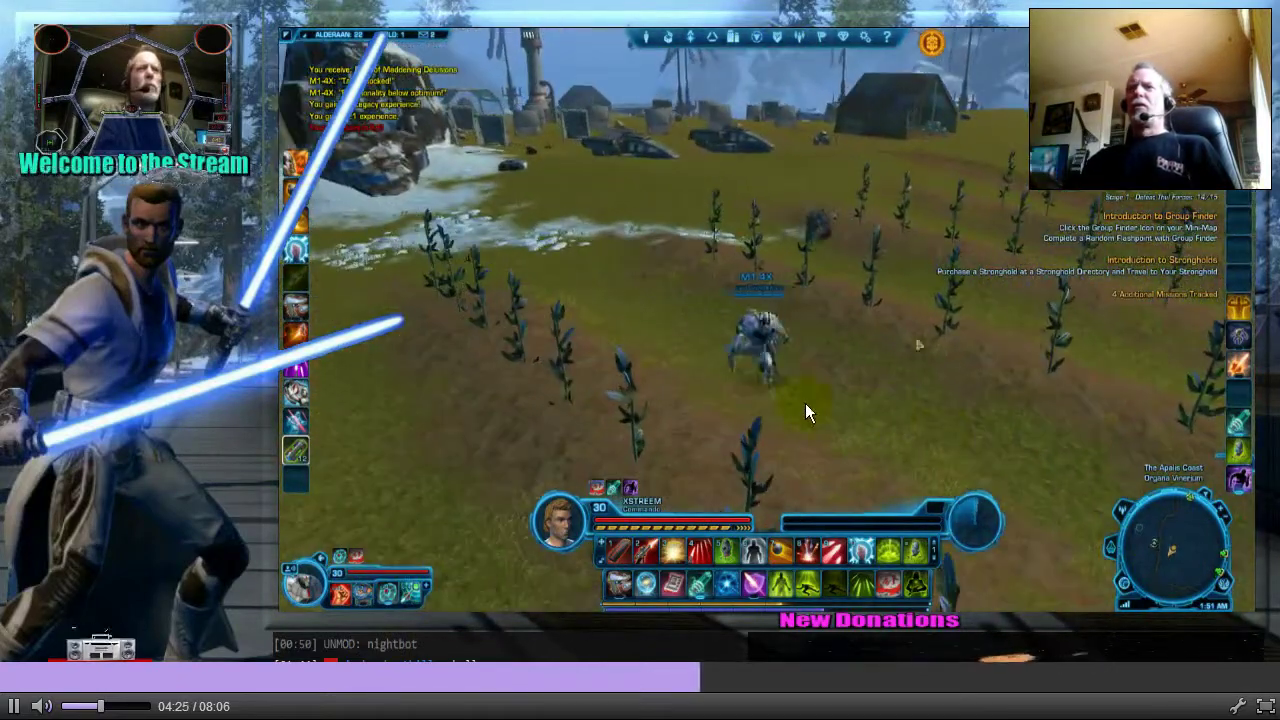
pyautogui.doubleClick(663, 419)
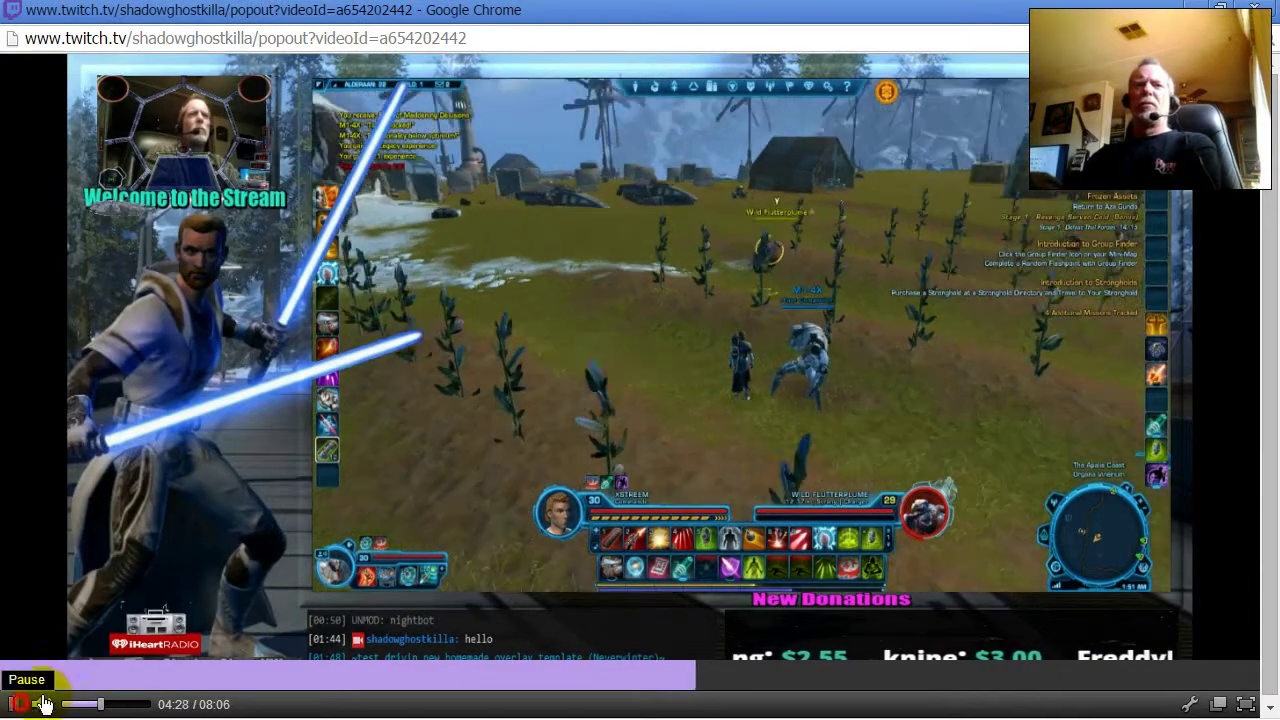
pyautogui.click(13, 704)
# Switch back to GIMP, move the myoverlay.xcf window aside and bring the fdfdf.xcf window to the front in full view
pyautogui.hotkey('alt', 'Tab')
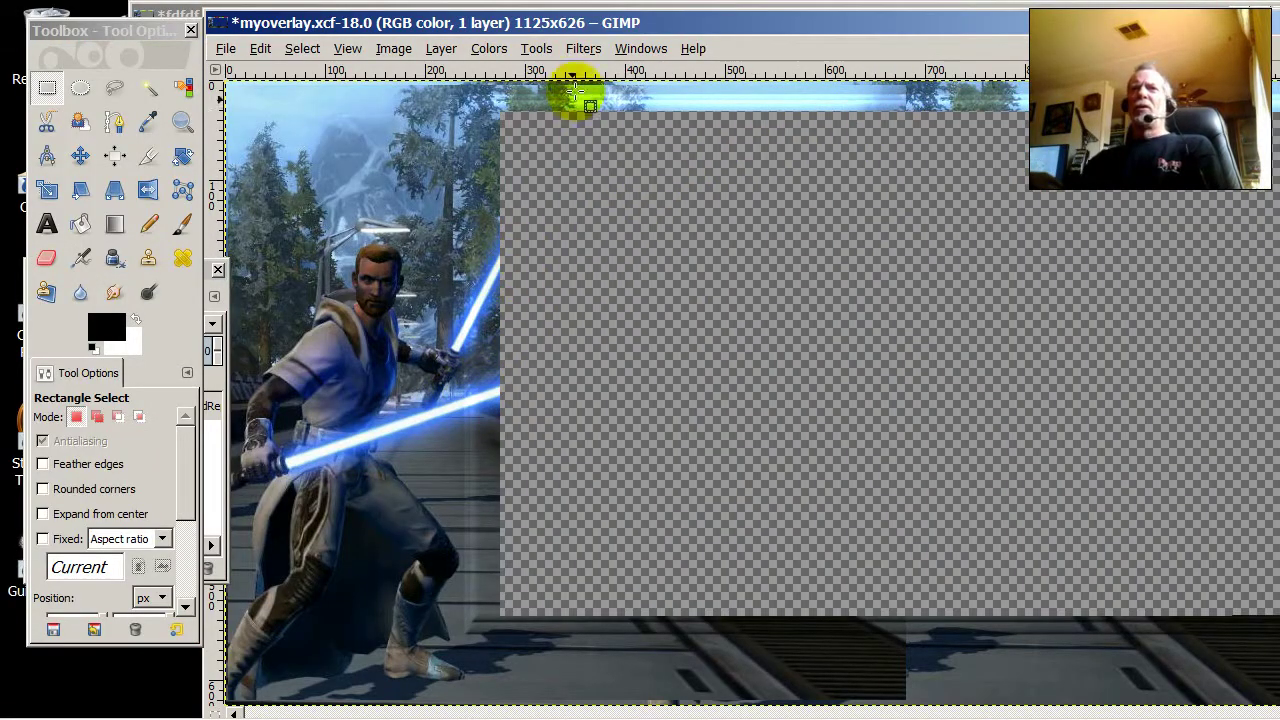
pyautogui.moveTo(603, 34); pyautogui.dragTo(781, 245)
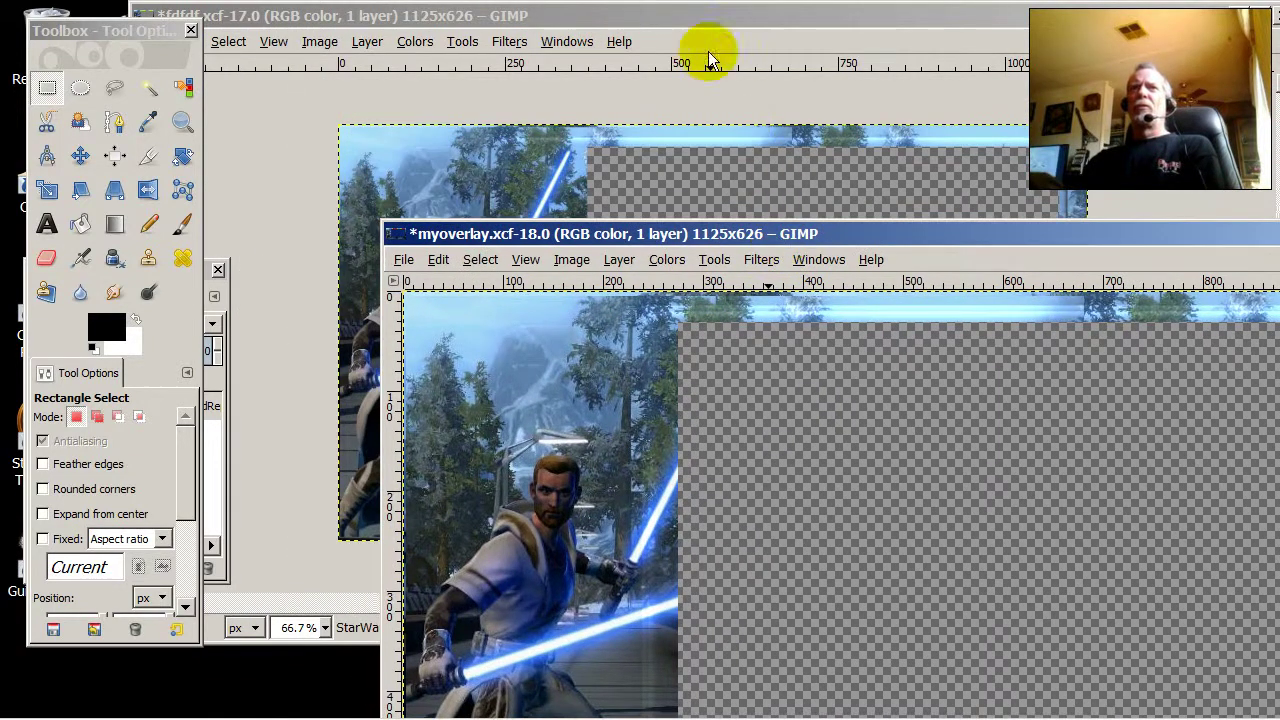
pyautogui.click(684, 25)
pyautogui.moveTo(684, 25); pyautogui.dragTo(698, 95)
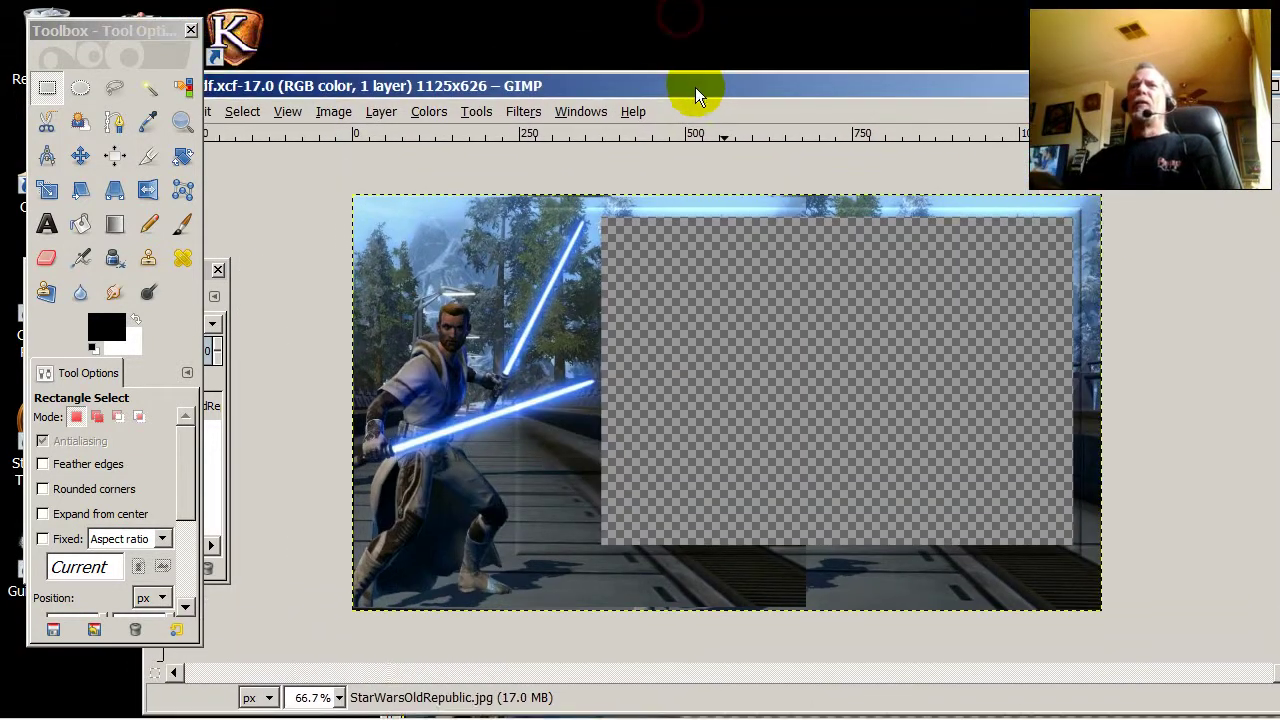
# Select the white blade of the lower lightsaber in fdfdf.xcf with the Fuzzy Select tool
pyautogui.scroll(3, 558, 442)
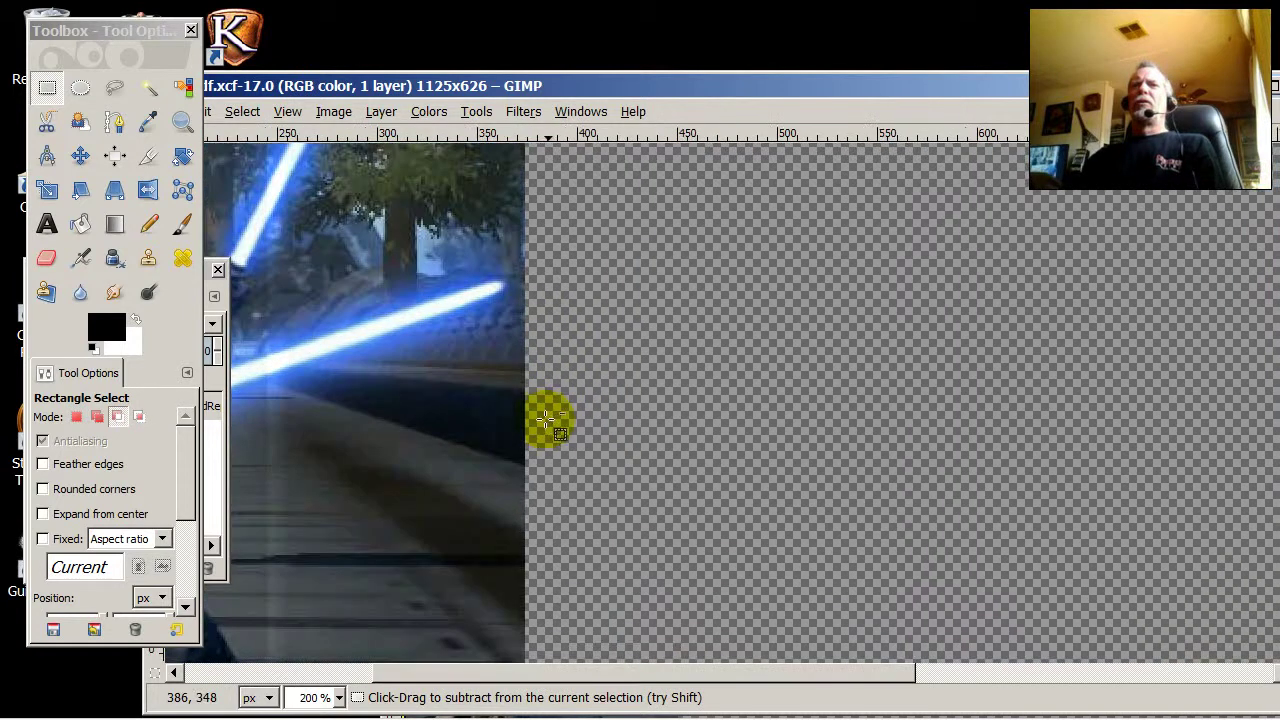
pyautogui.moveTo(562, 88); pyautogui.dragTo(705, 57)
pyautogui.scroll(5, 610, 340)
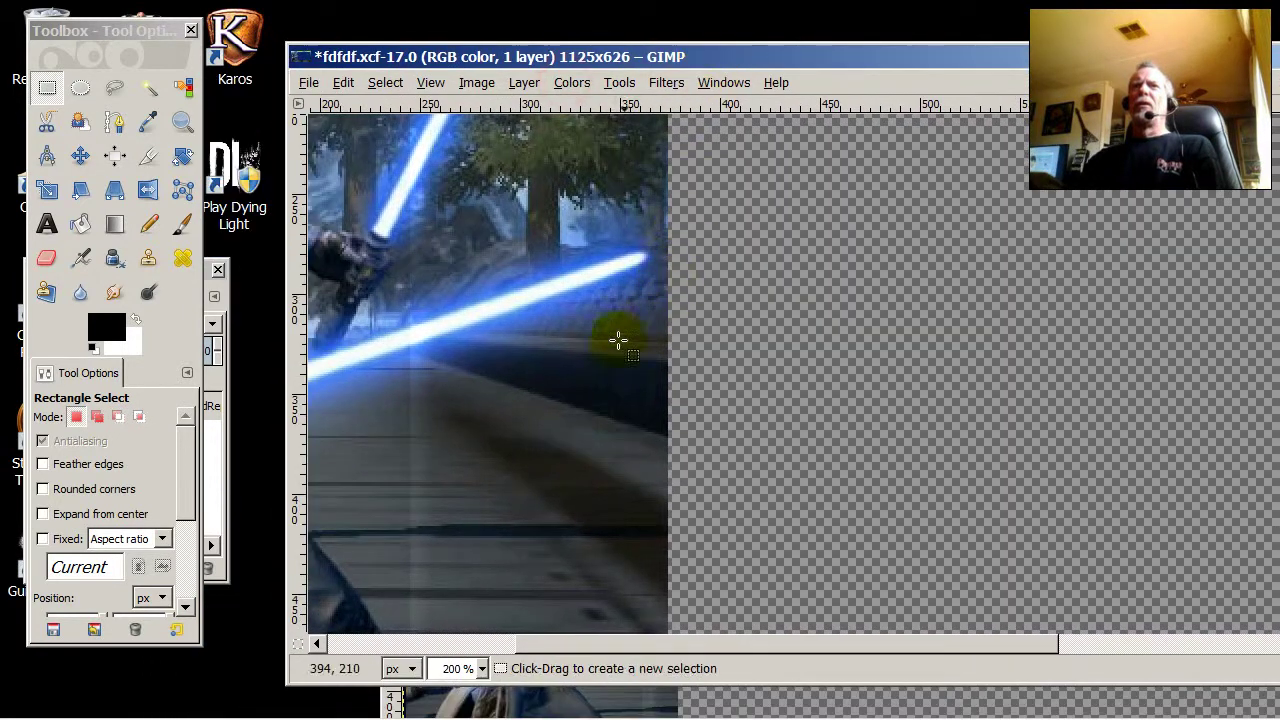
pyautogui.scroll(-3, 609, 375)
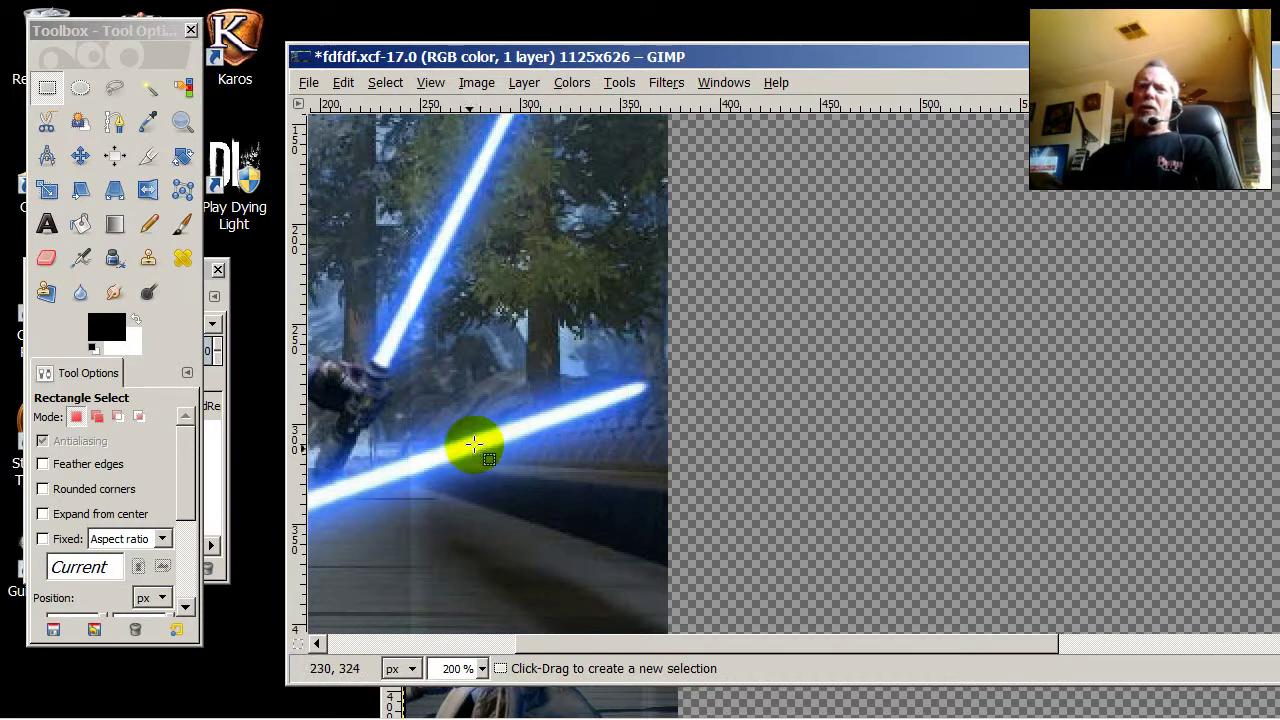
pyautogui.click(152, 94)
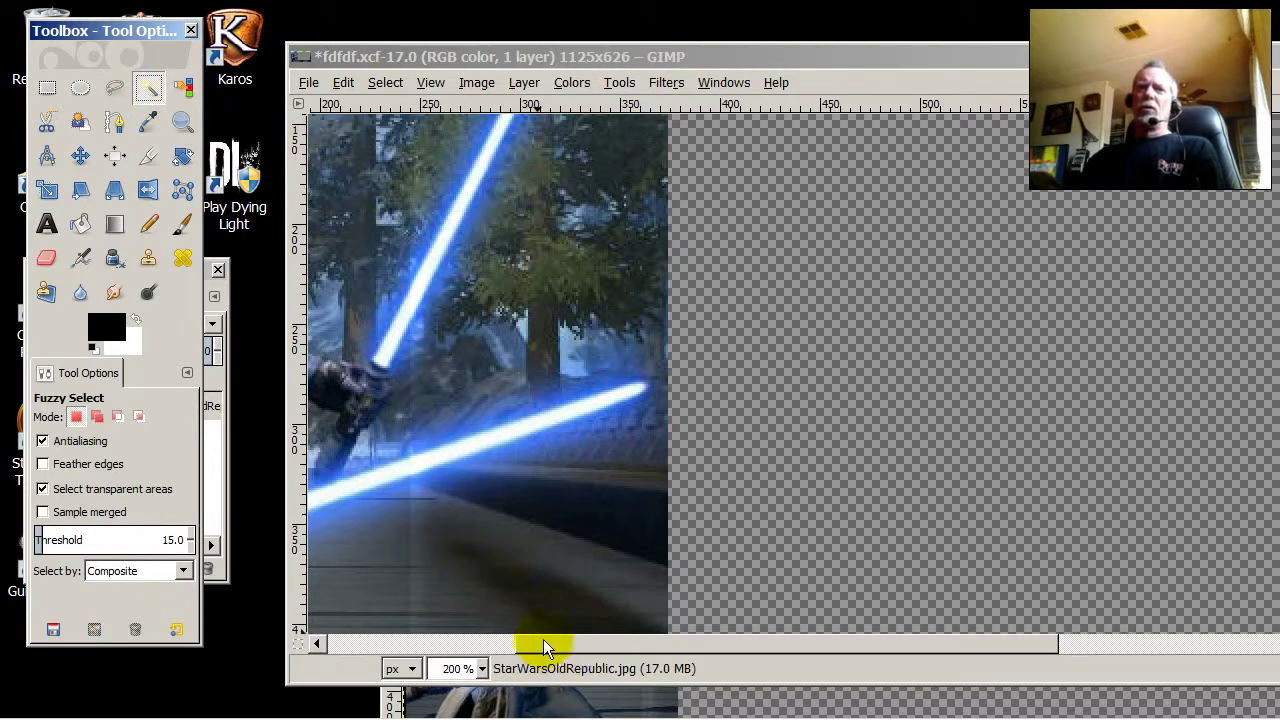
pyautogui.moveTo(543, 648); pyautogui.dragTo(452, 648)
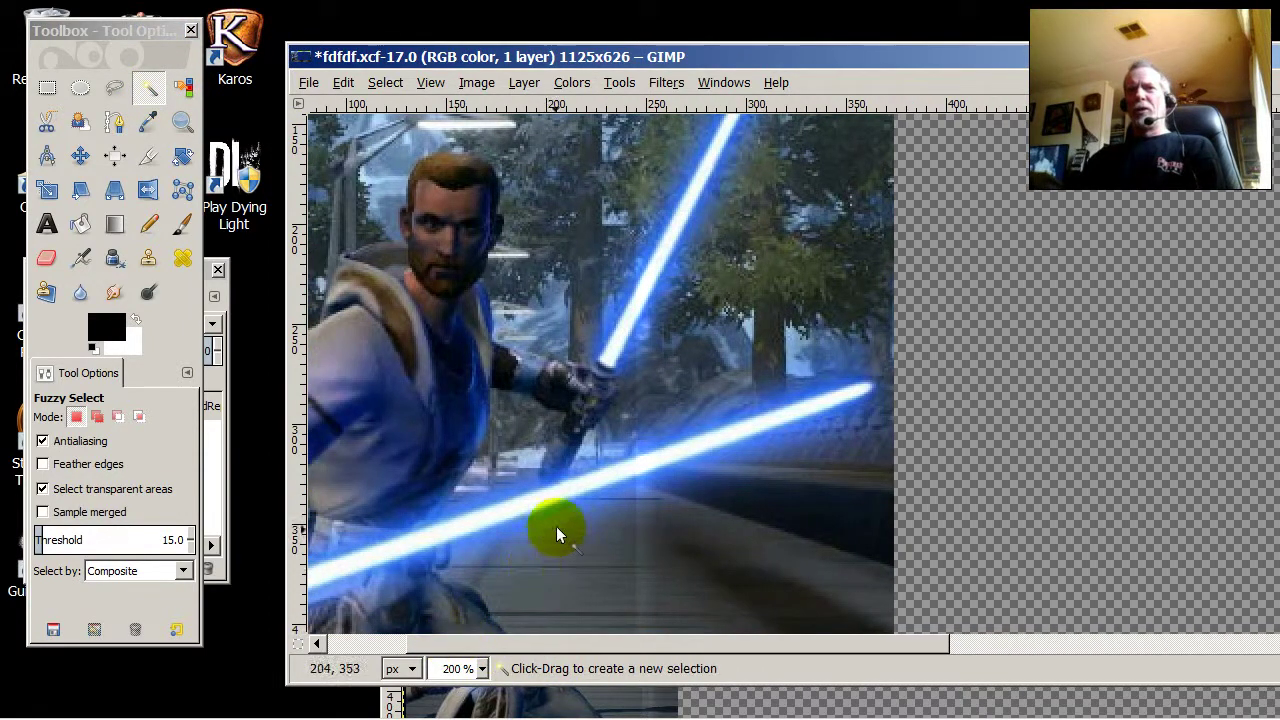
pyautogui.scroll(-3, 567, 580)
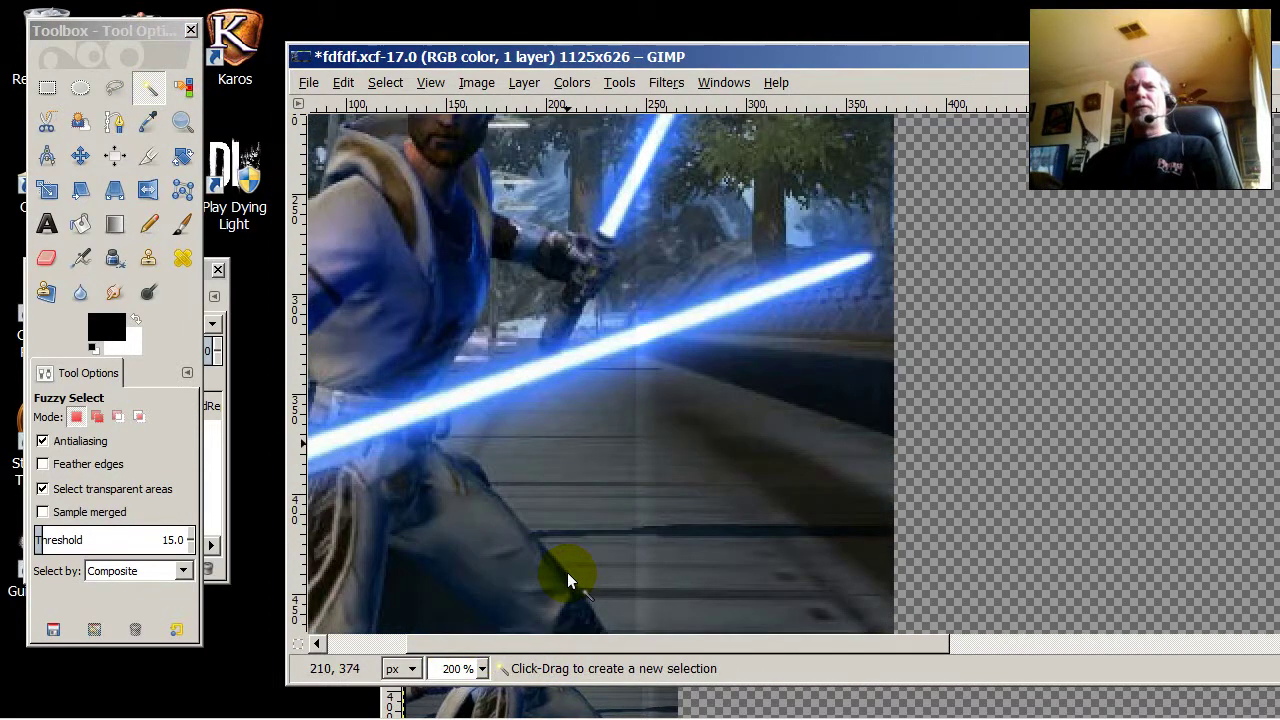
pyautogui.click(493, 381)
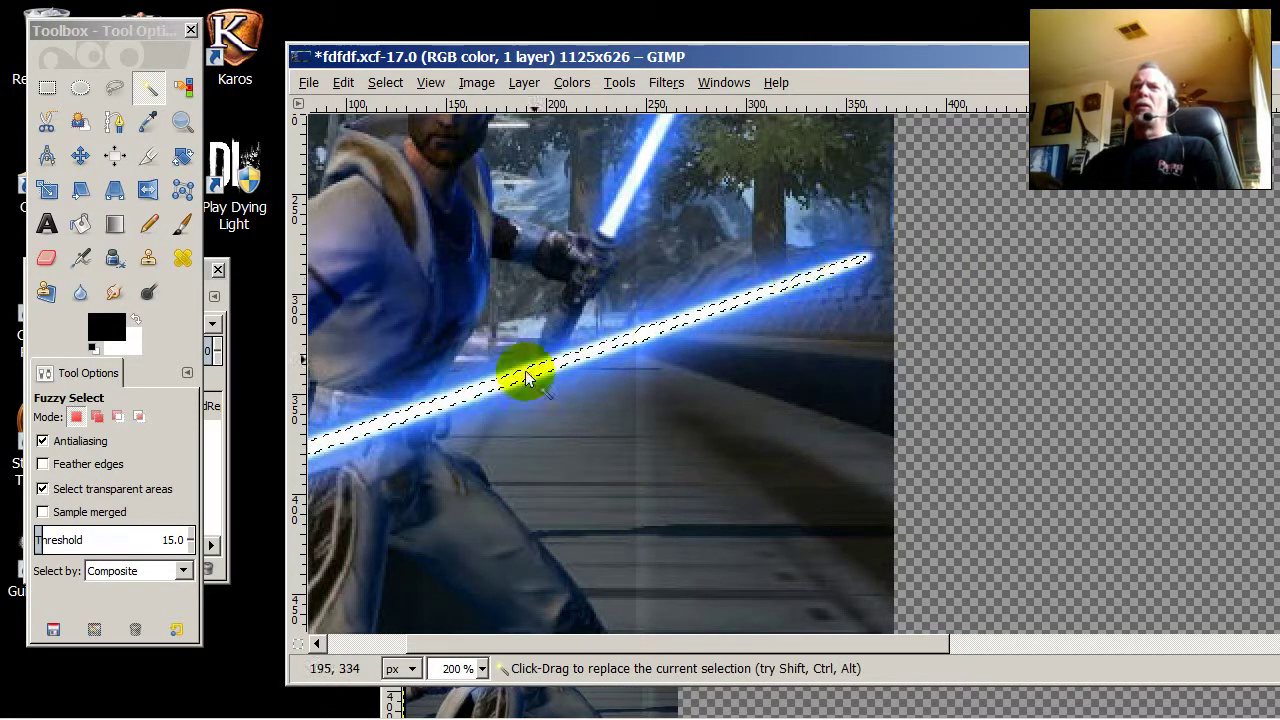
pyautogui.moveTo(778, 644); pyautogui.dragTo(693, 644)
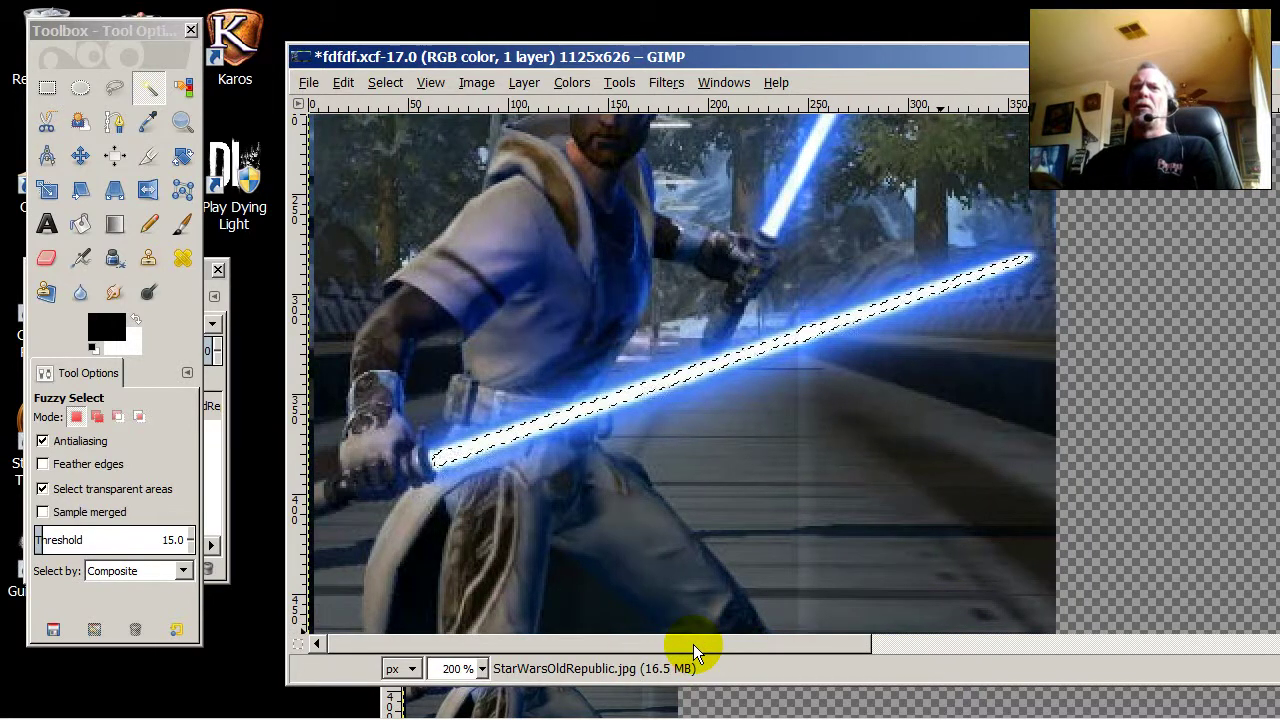
pyautogui.moveTo(430, 466)
pyautogui.mouseDown()
pyautogui.moveTo(870, 282)
pyautogui.moveTo(1045, 280)
pyautogui.moveTo(437, 465)
pyautogui.moveTo(761, 349)
pyautogui.moveTo(961, 295)
pyautogui.moveTo(843, 328)
pyautogui.mouseUp()
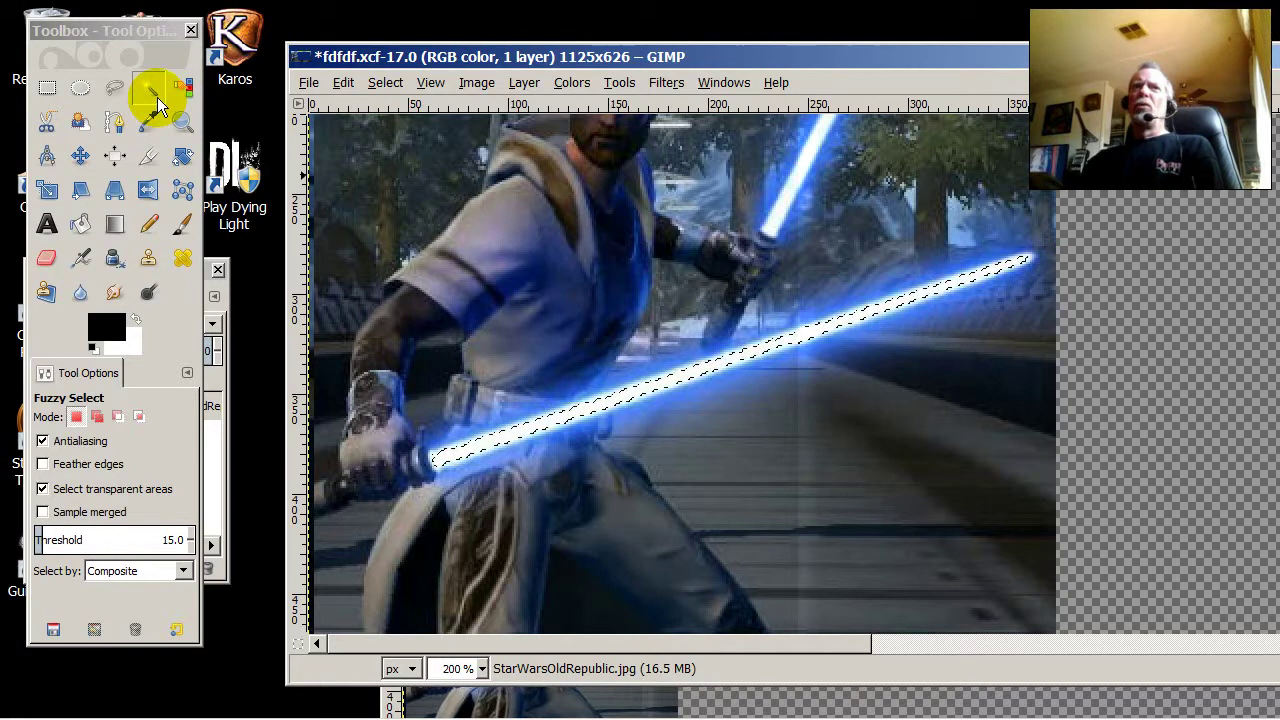
pyautogui.click(500, 437)
pyautogui.click(601, 415)
# Grow the lightsaber blade selection by 5 px to take in its blue glow
pyautogui.rightClick(605, 412)
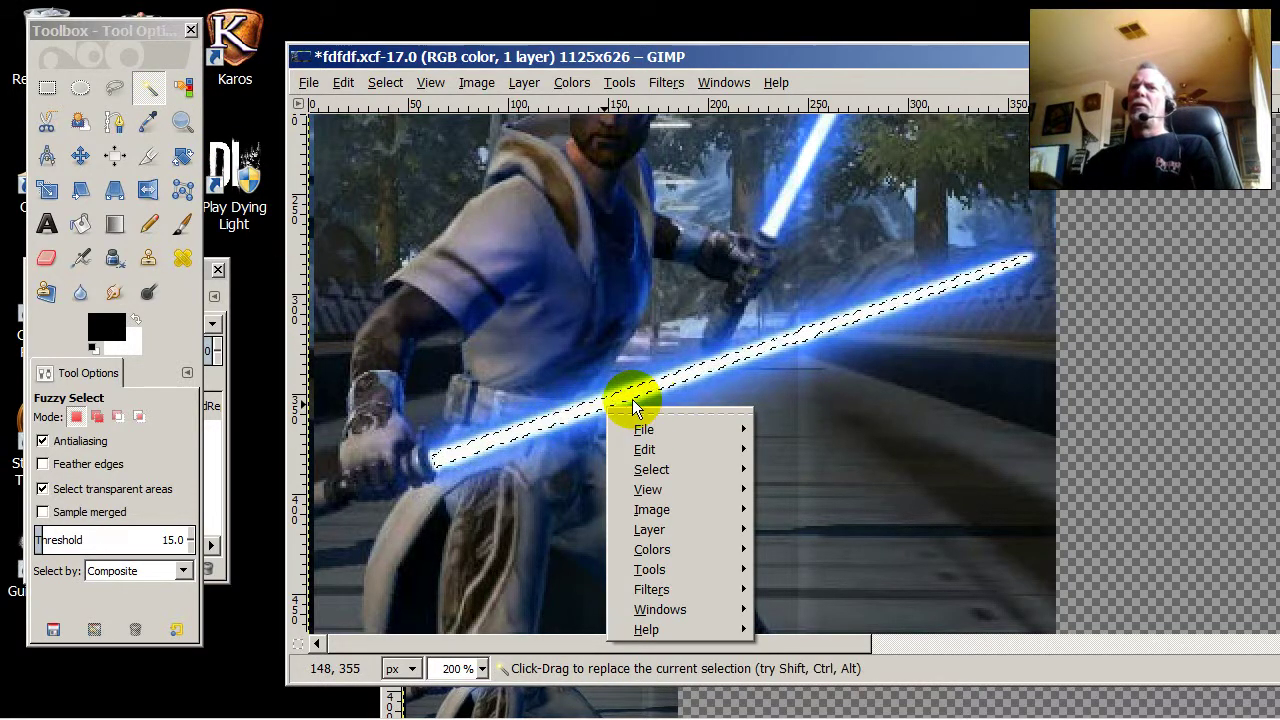
pyautogui.click(820, 378)
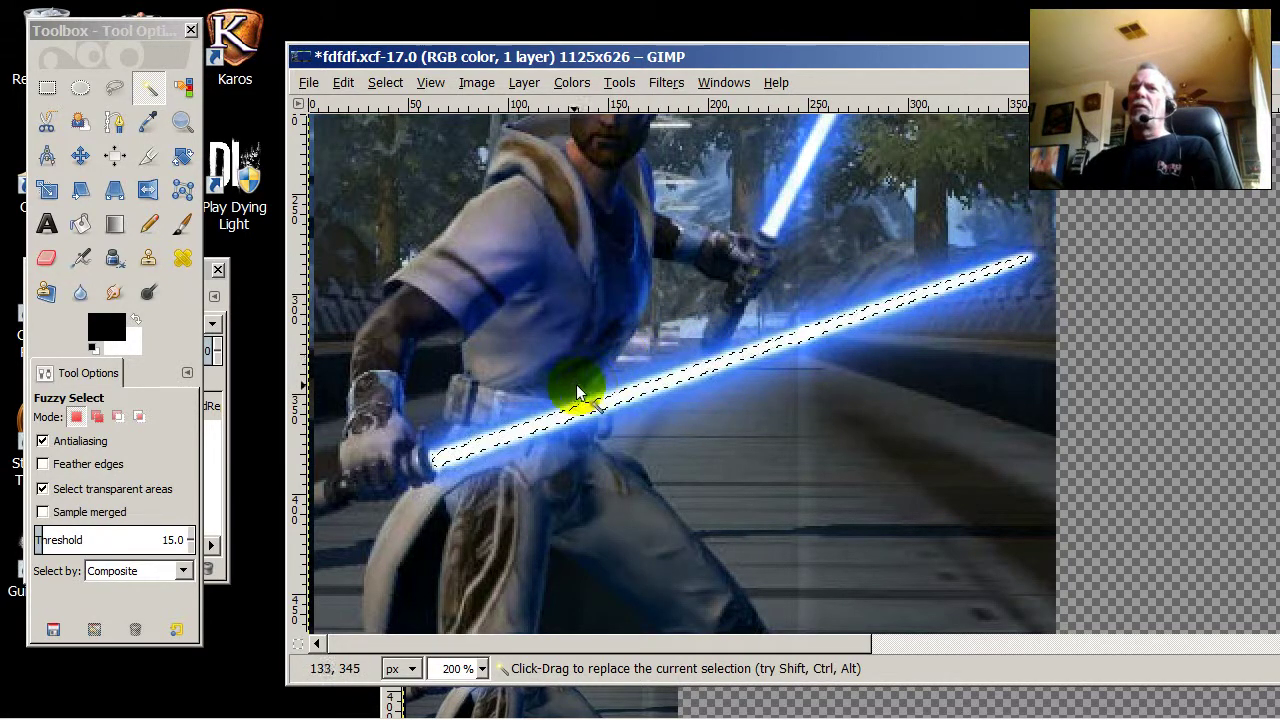
pyautogui.rightClick(609, 406)
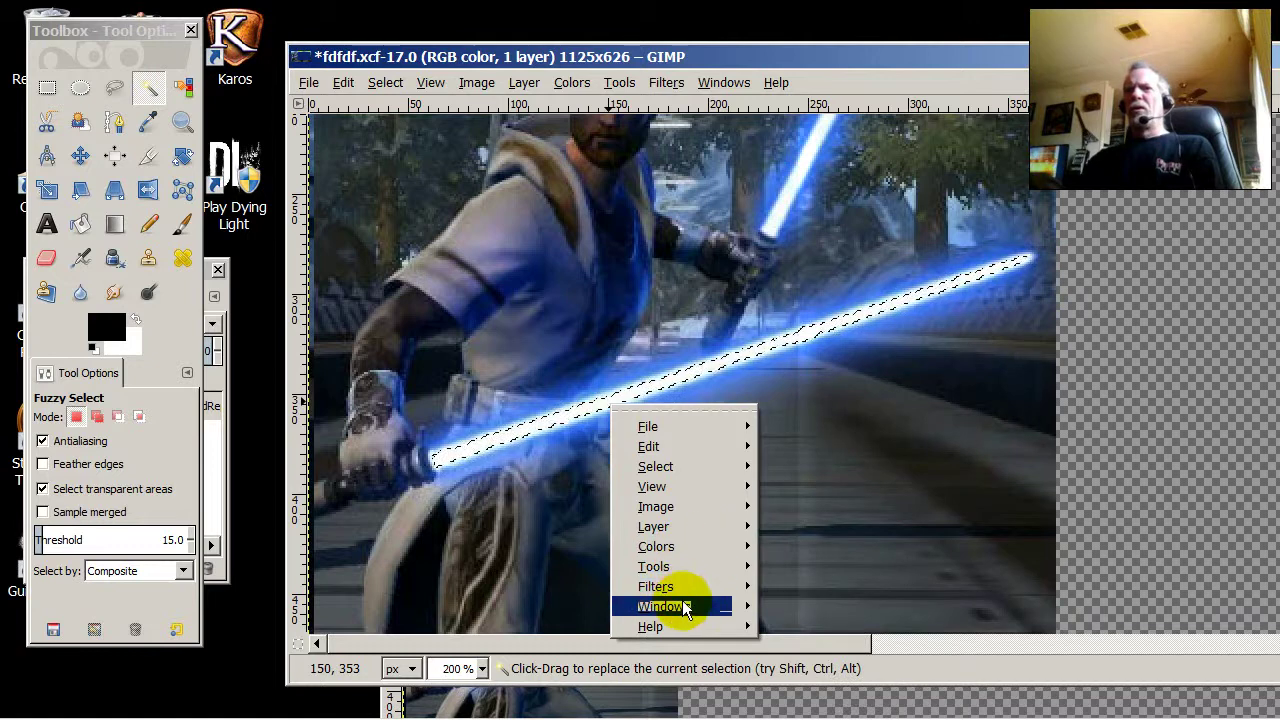
pyautogui.moveTo(684, 610)
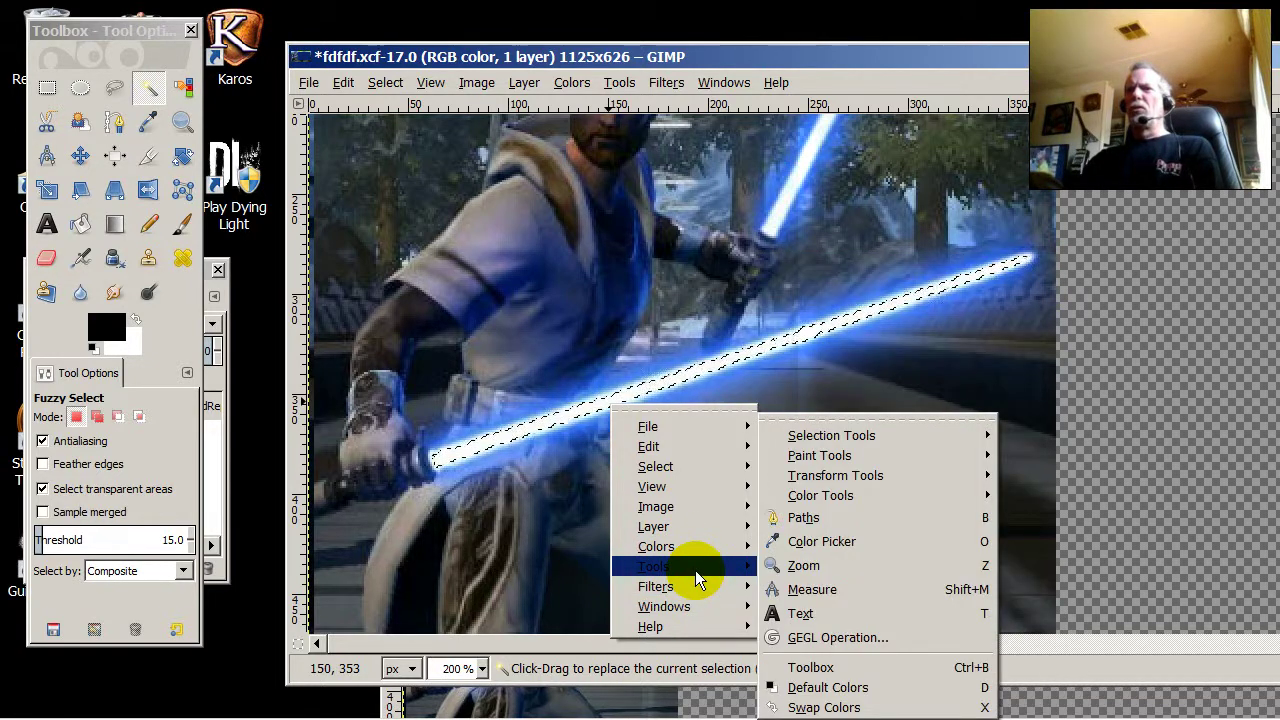
pyautogui.moveTo(699, 552)
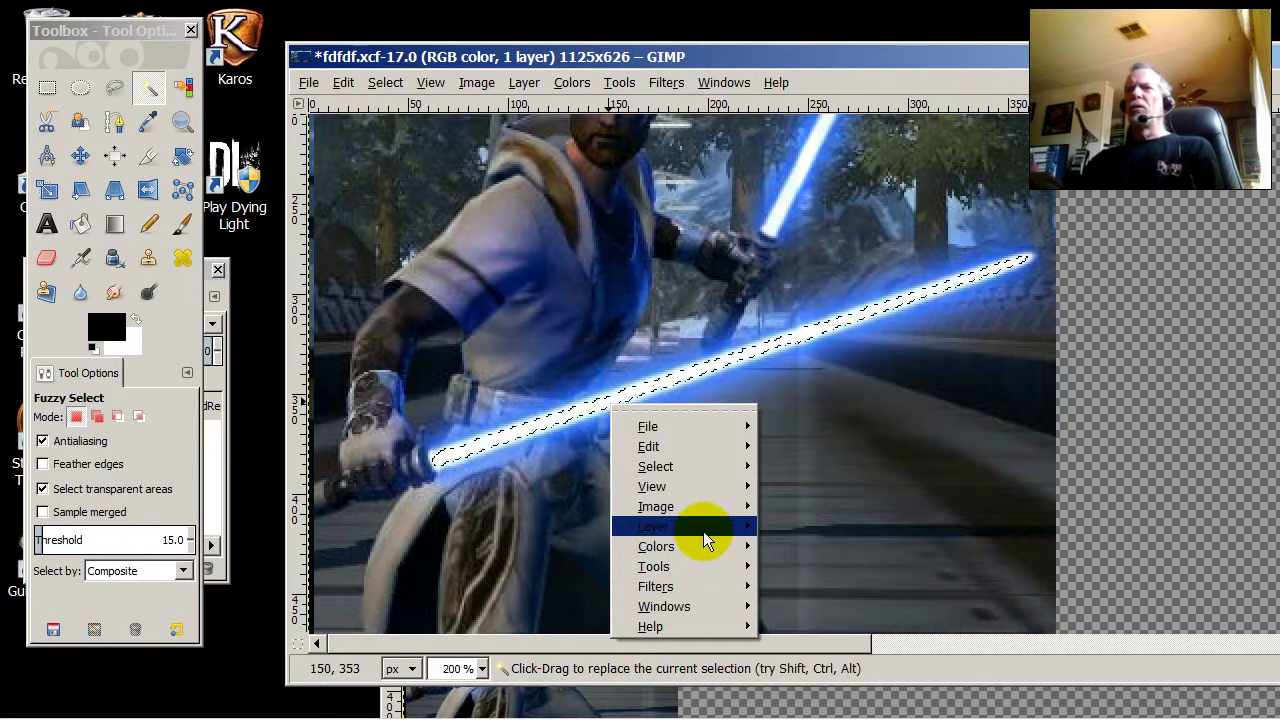
pyautogui.moveTo(703, 530)
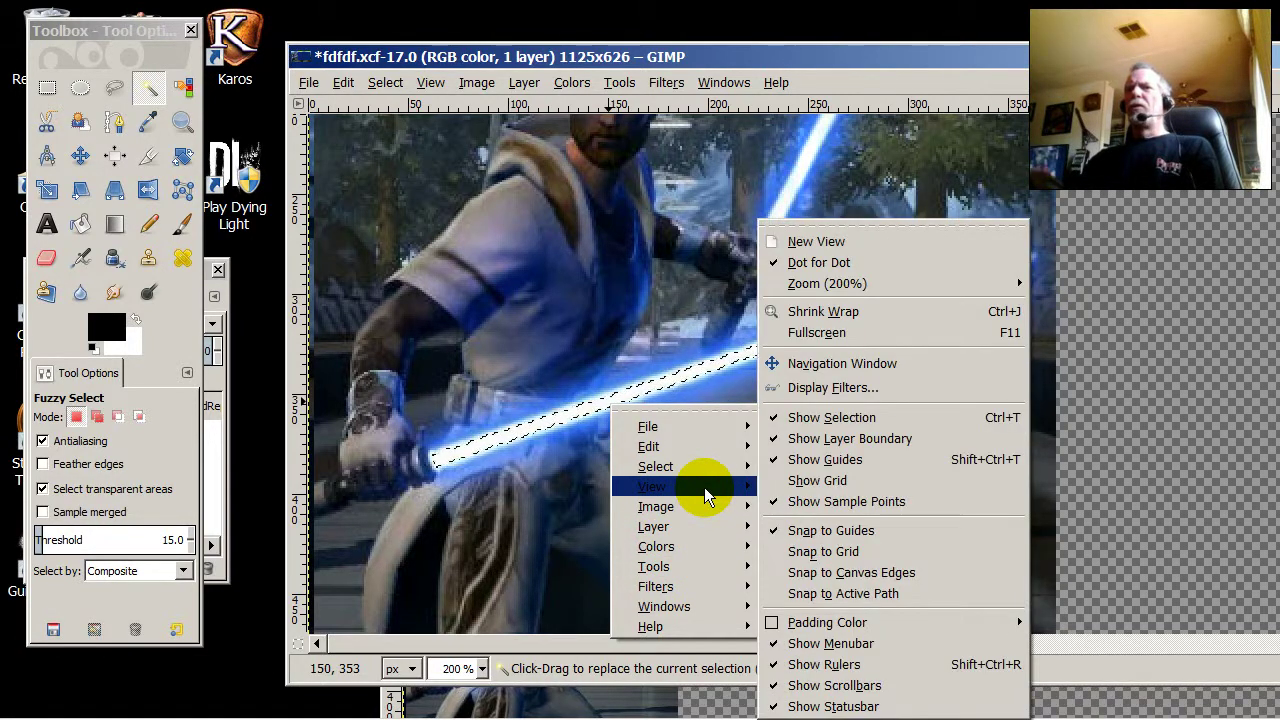
pyautogui.moveTo(706, 458)
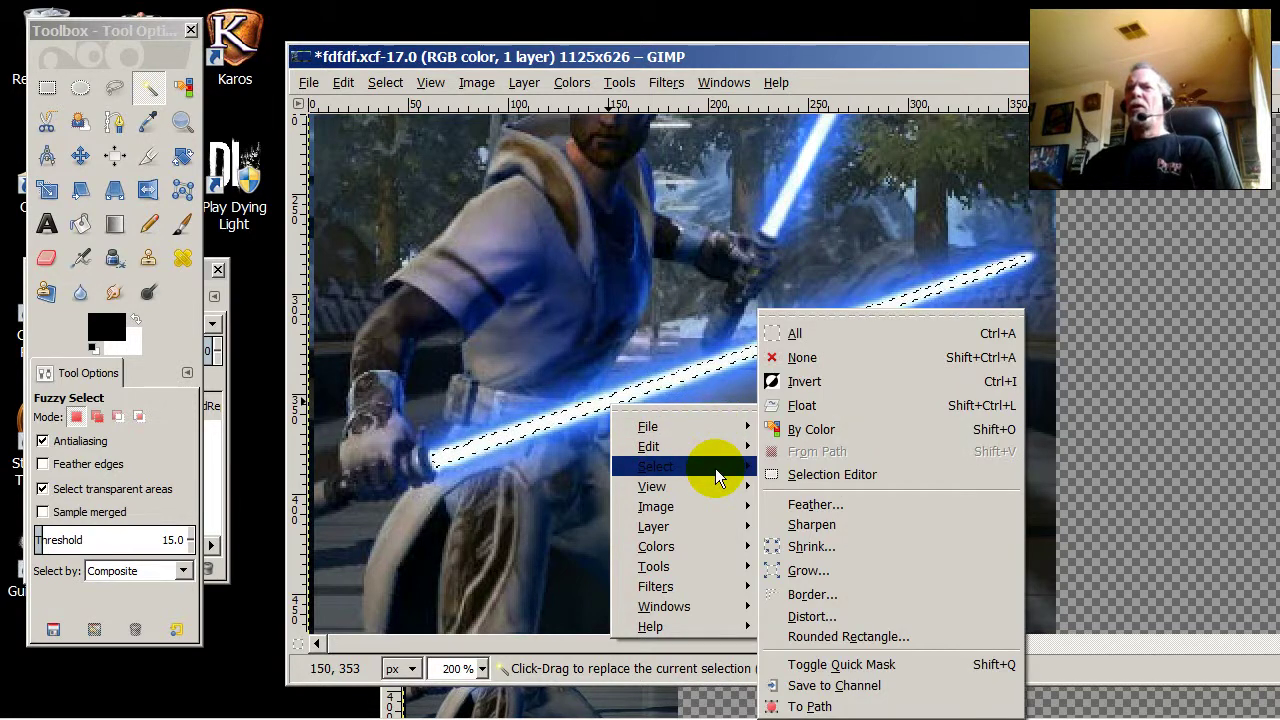
pyautogui.click(810, 570)
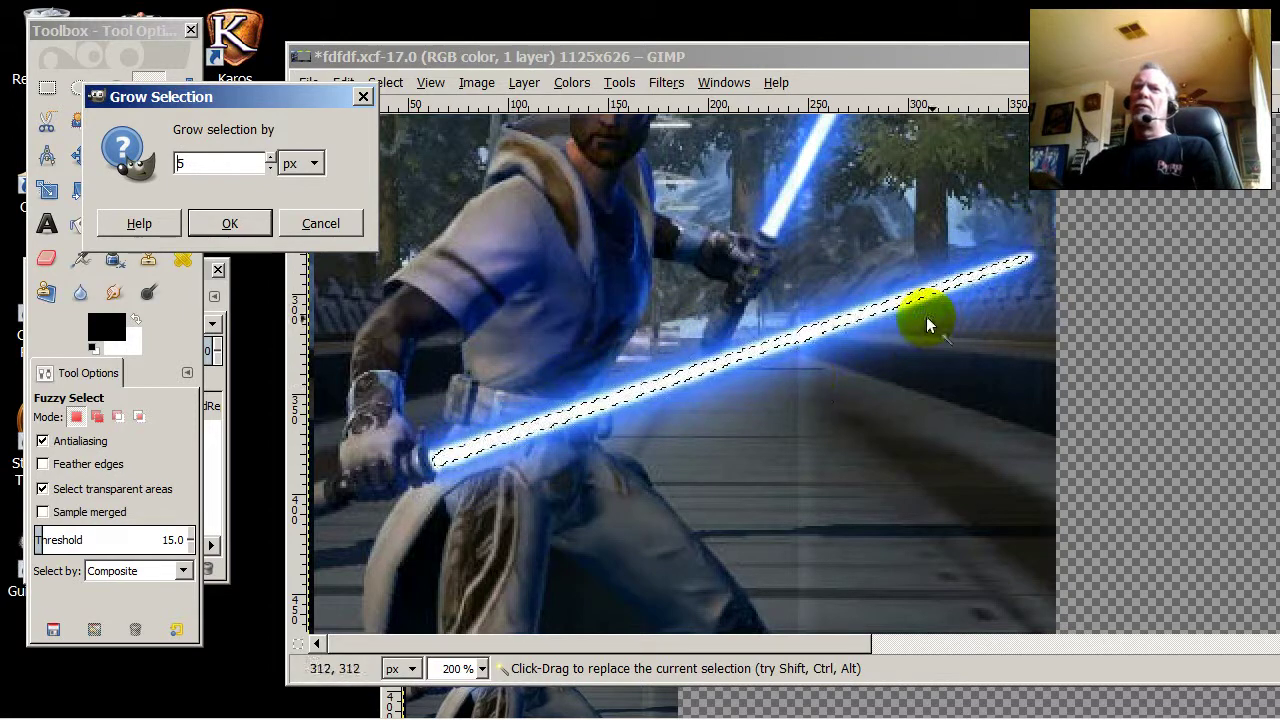
pyautogui.click(242, 222)
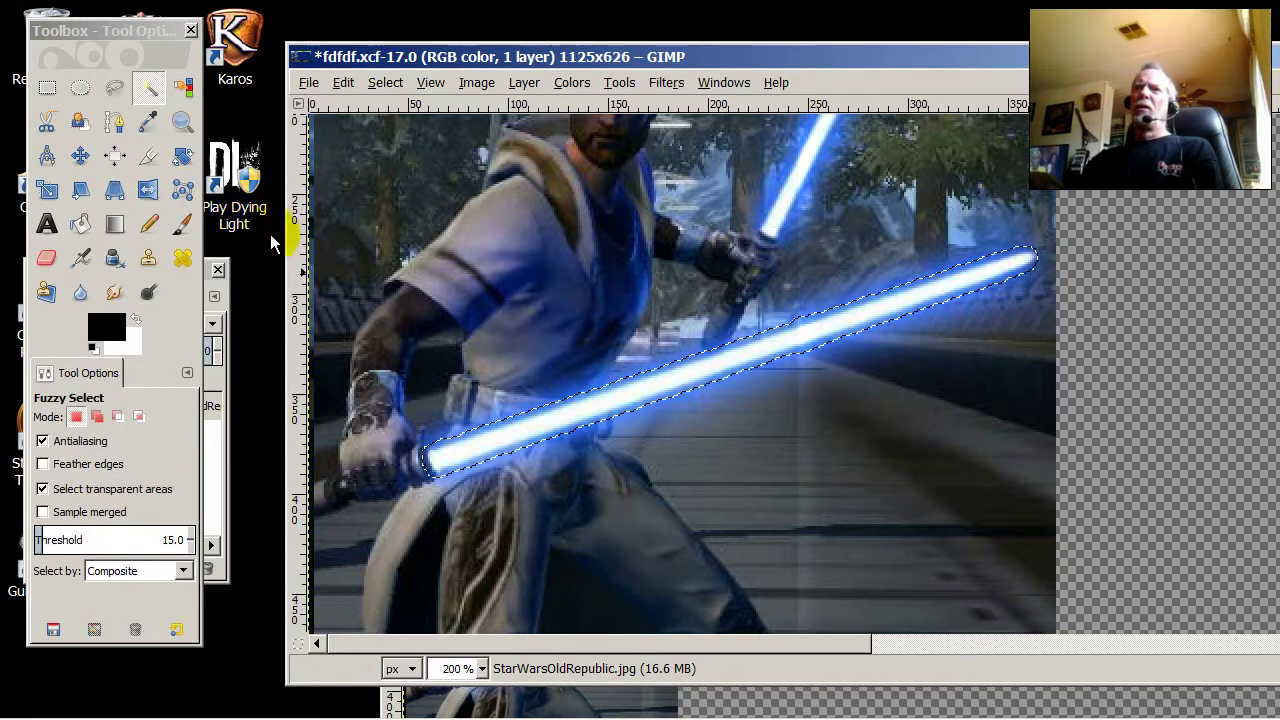
# Grow the lightsaber selection slightly once more to include more of the outer glow
pyautogui.rightClick(733, 368)
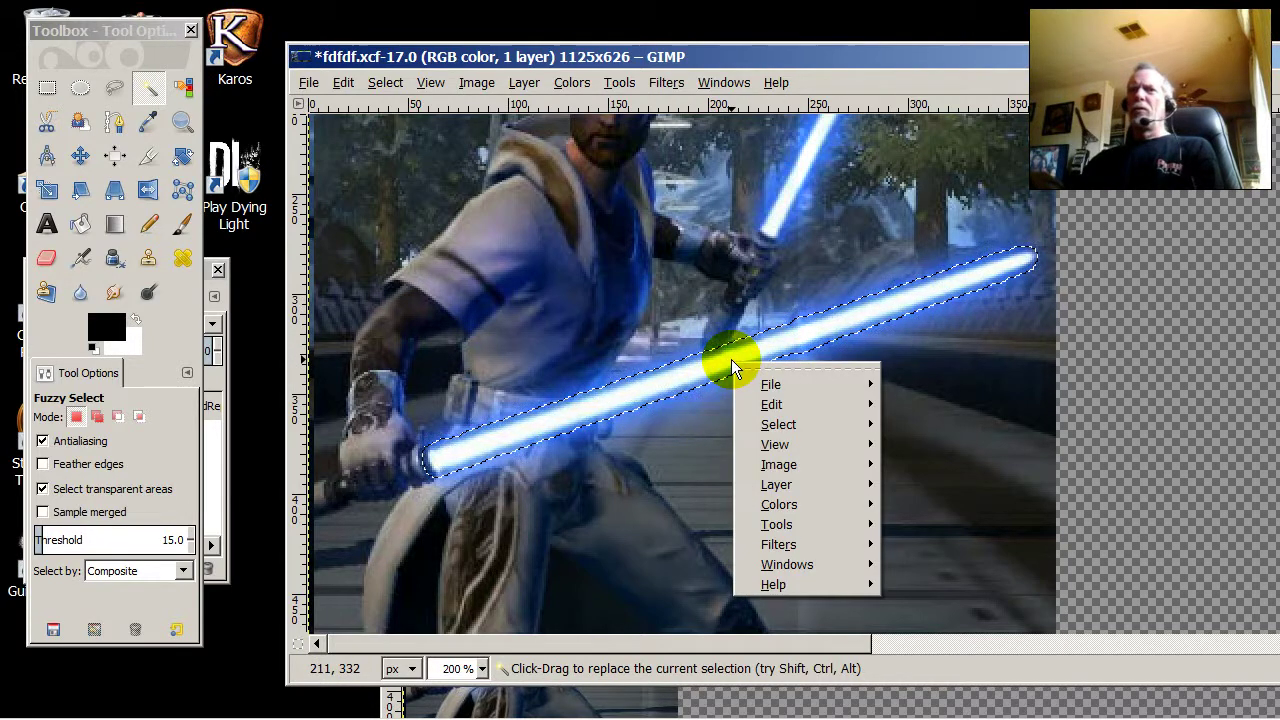
pyautogui.moveTo(800, 421)
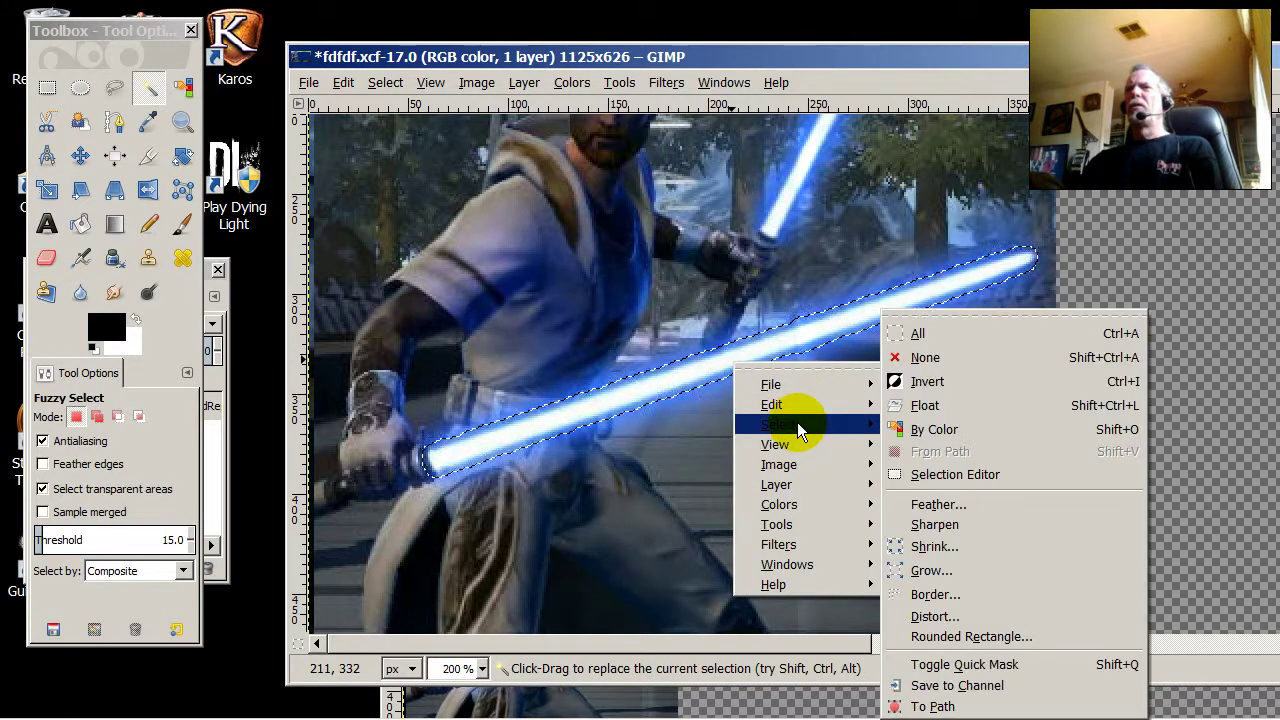
pyautogui.click(935, 570)
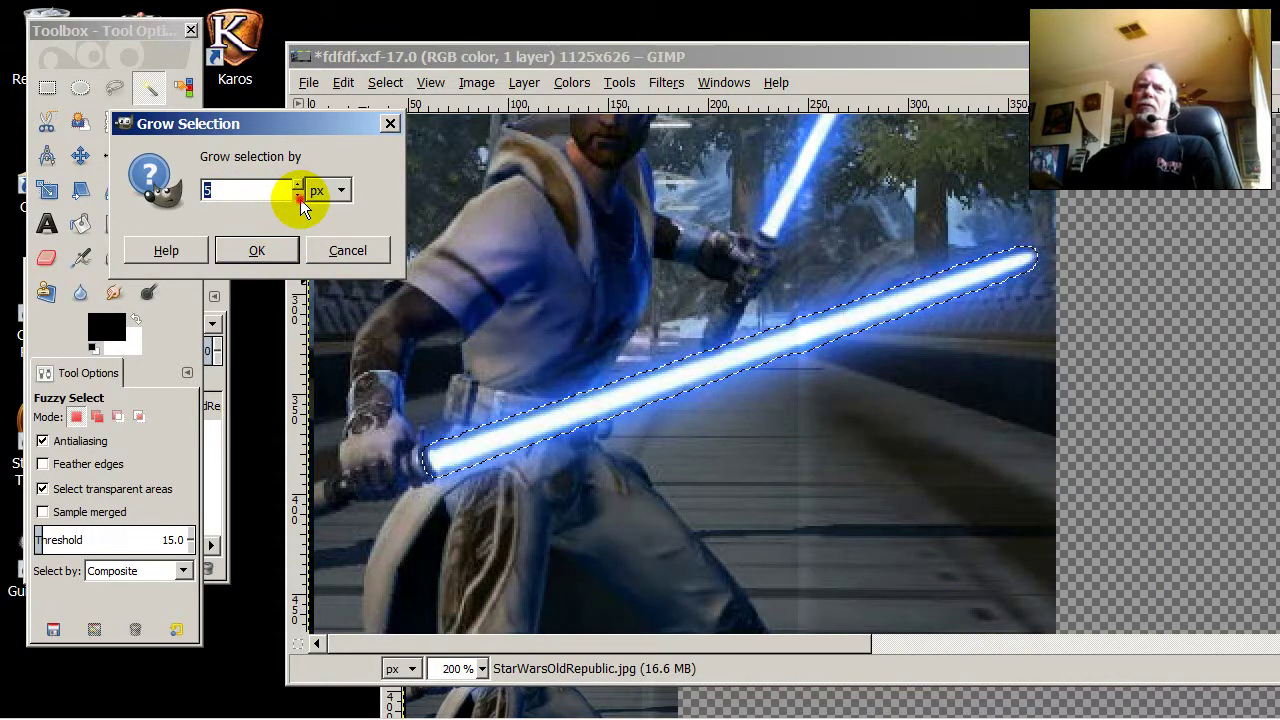
pyautogui.click(268, 252)
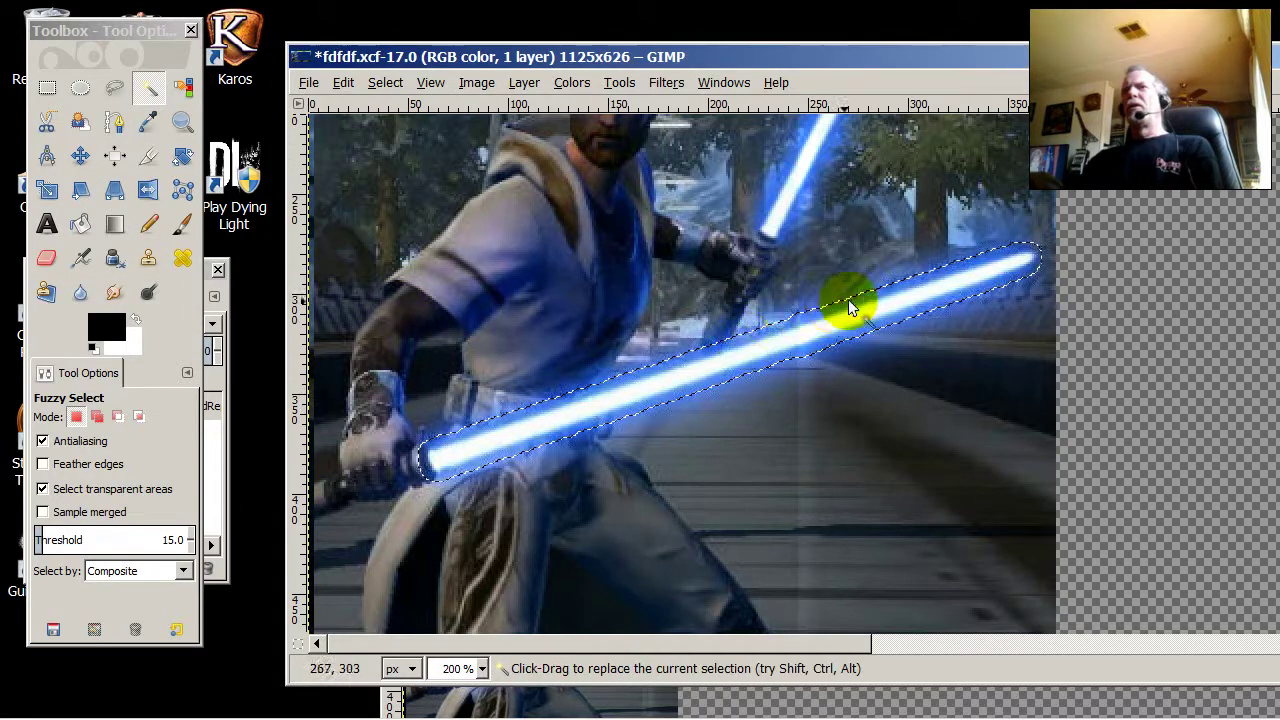
# Copy the selected lightsaber and move the fdfdf.xcf window aside to bring the myoverlay.xcf window into view
pyautogui.rightClick(645, 395)
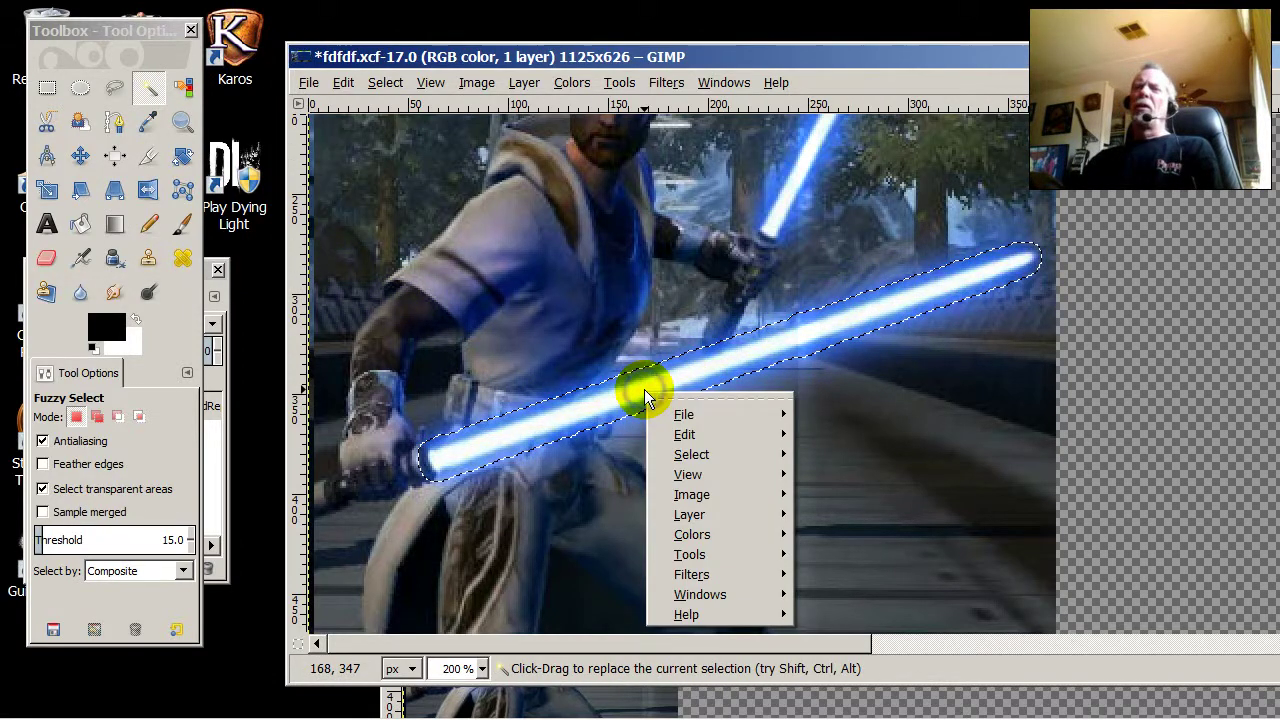
pyautogui.moveTo(695, 420)
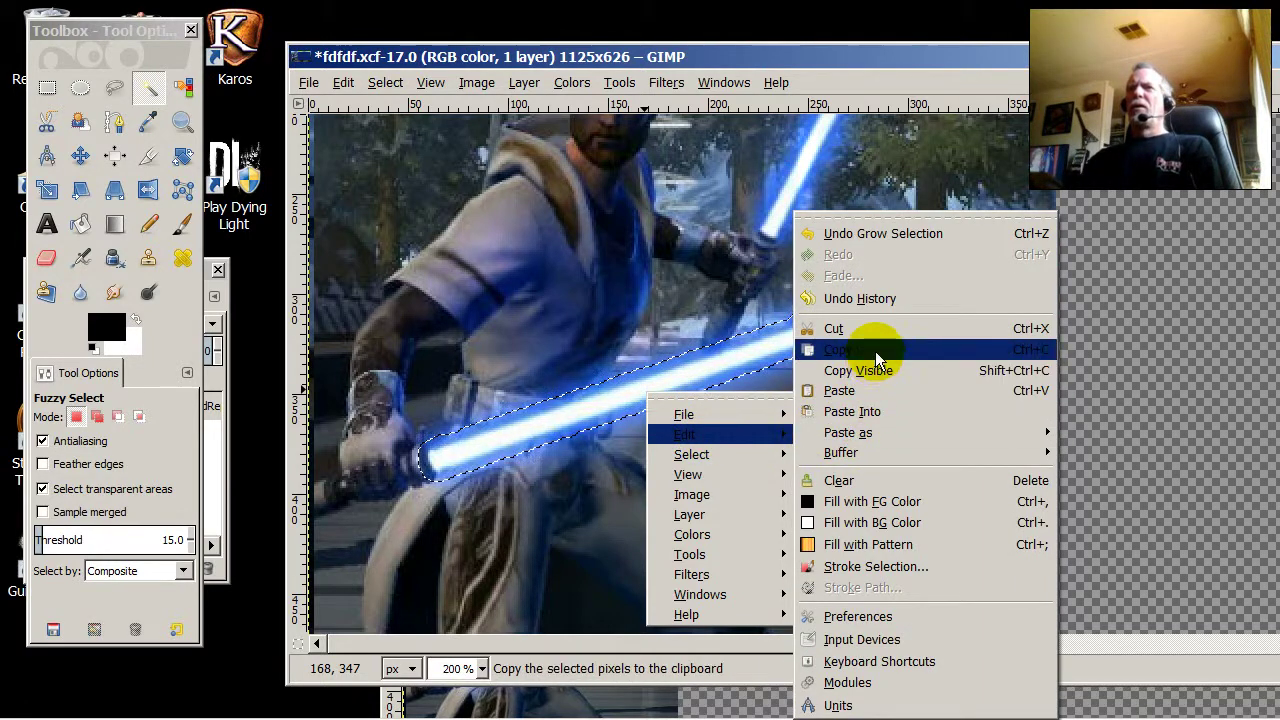
pyautogui.click(876, 350)
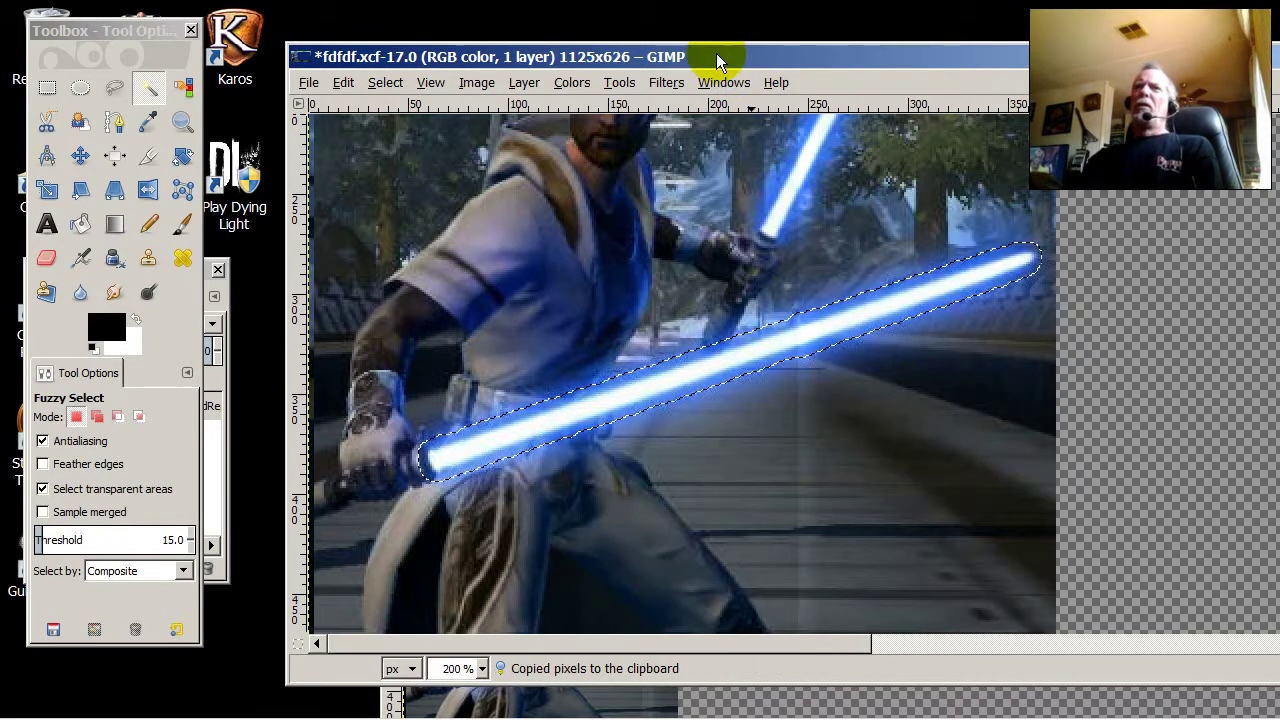
pyautogui.moveTo(718, 62); pyautogui.dragTo(762, 338)
pyautogui.moveTo(787, 243); pyautogui.dragTo(608, 86)
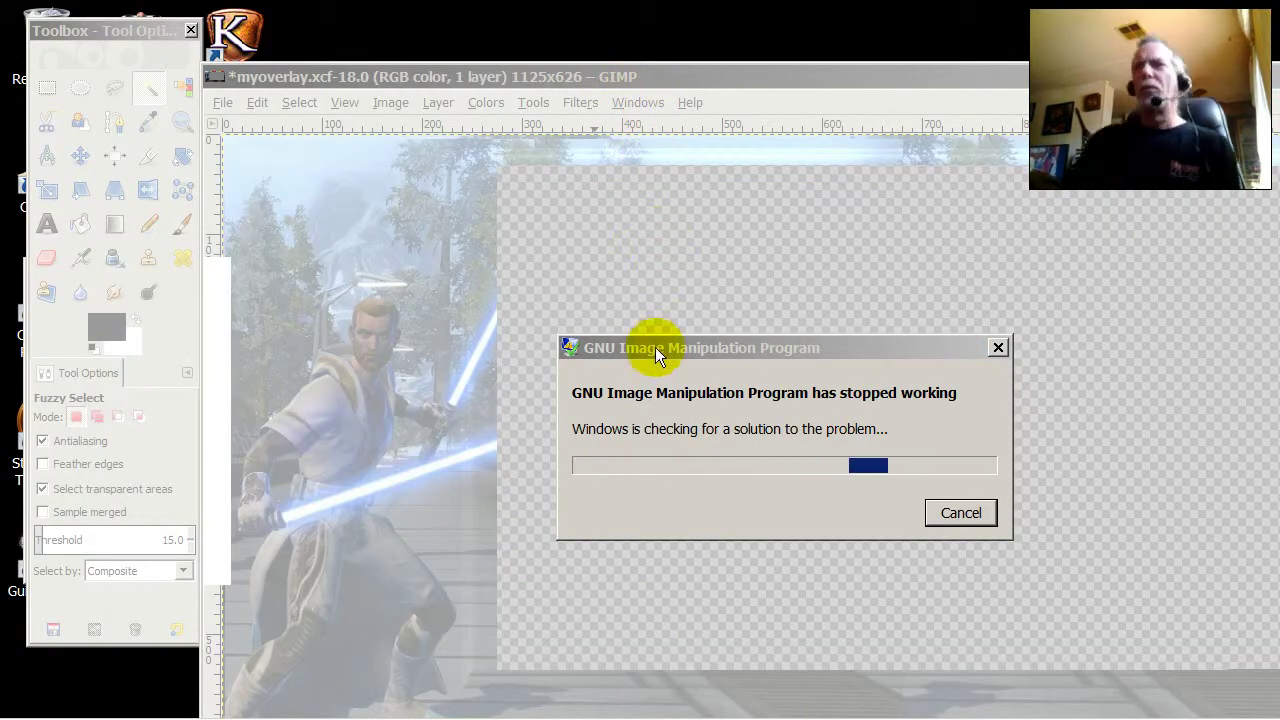
# Close the crashed GIMP program, launch GIMP 2 again and move its main window clear of the toolbox
pyautogui.click(957, 522)
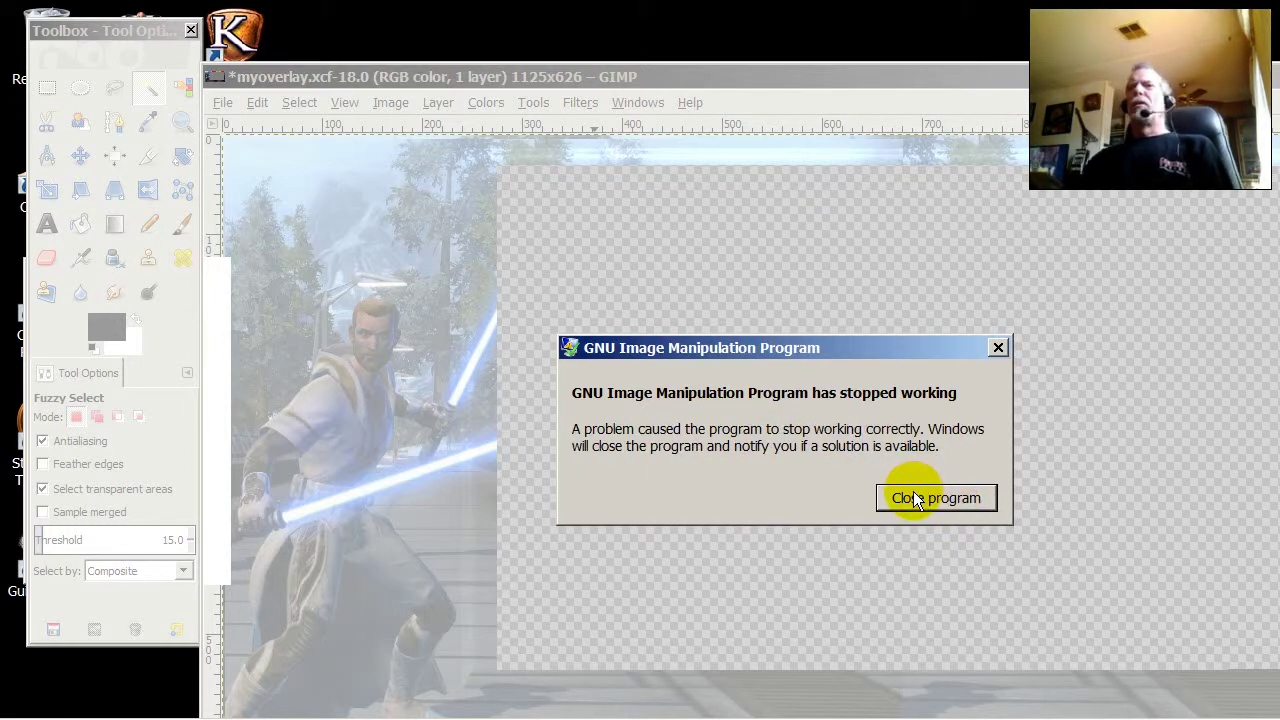
pyautogui.click(914, 500)
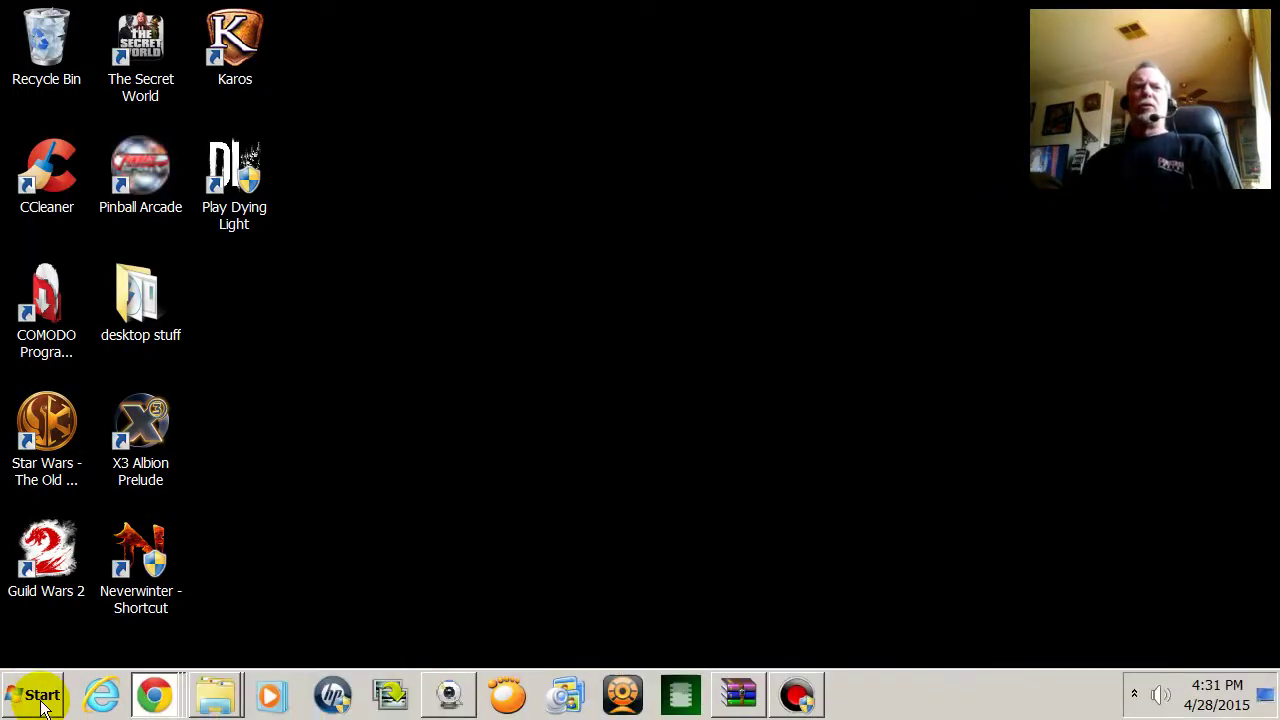
pyautogui.click(28, 697)
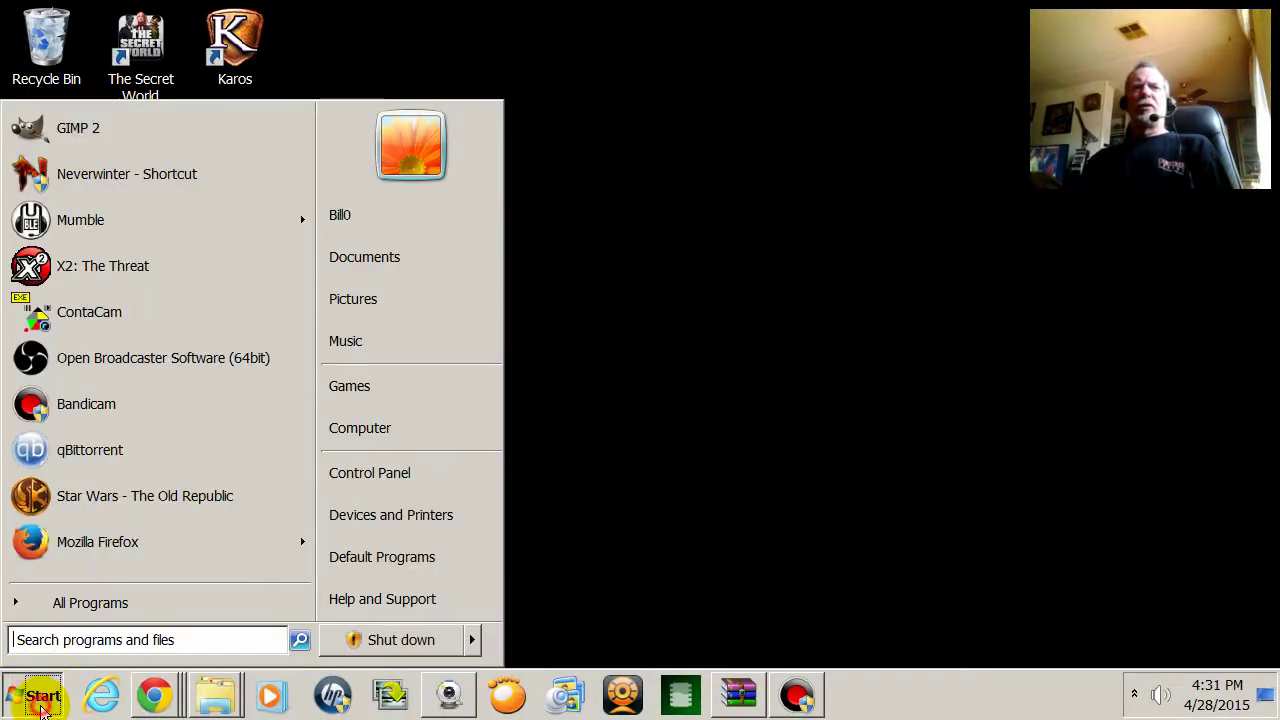
pyautogui.click(96, 145)
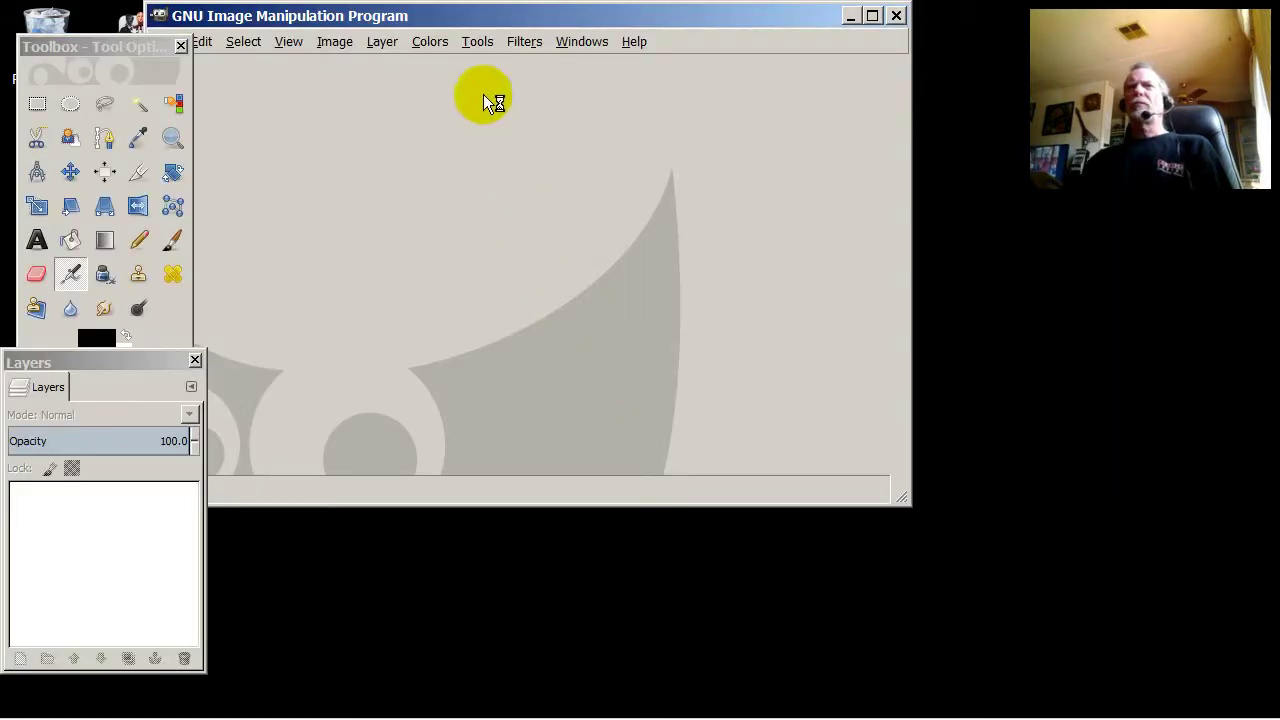
pyautogui.moveTo(457, 17); pyautogui.dragTo(590, 92)
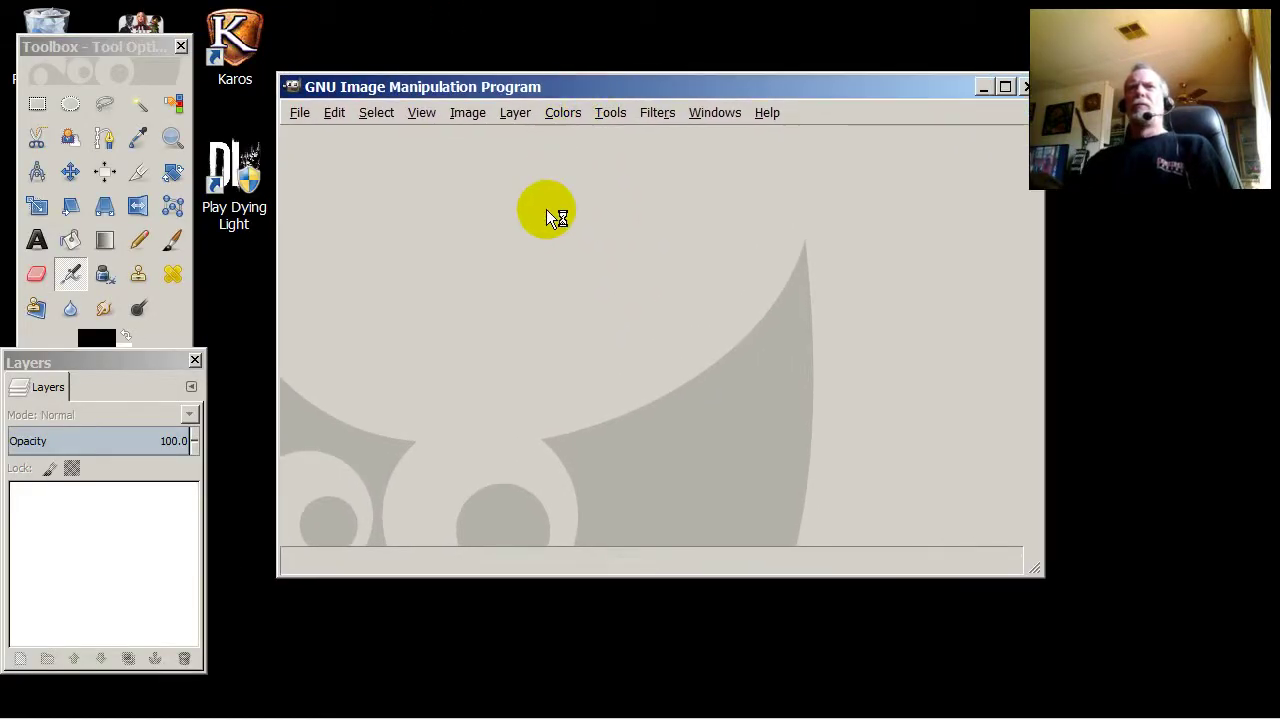
# Open myoverlay.xcf from the recently used files and move its window so the toolbox does not cover the image
pyautogui.click(333, 113)
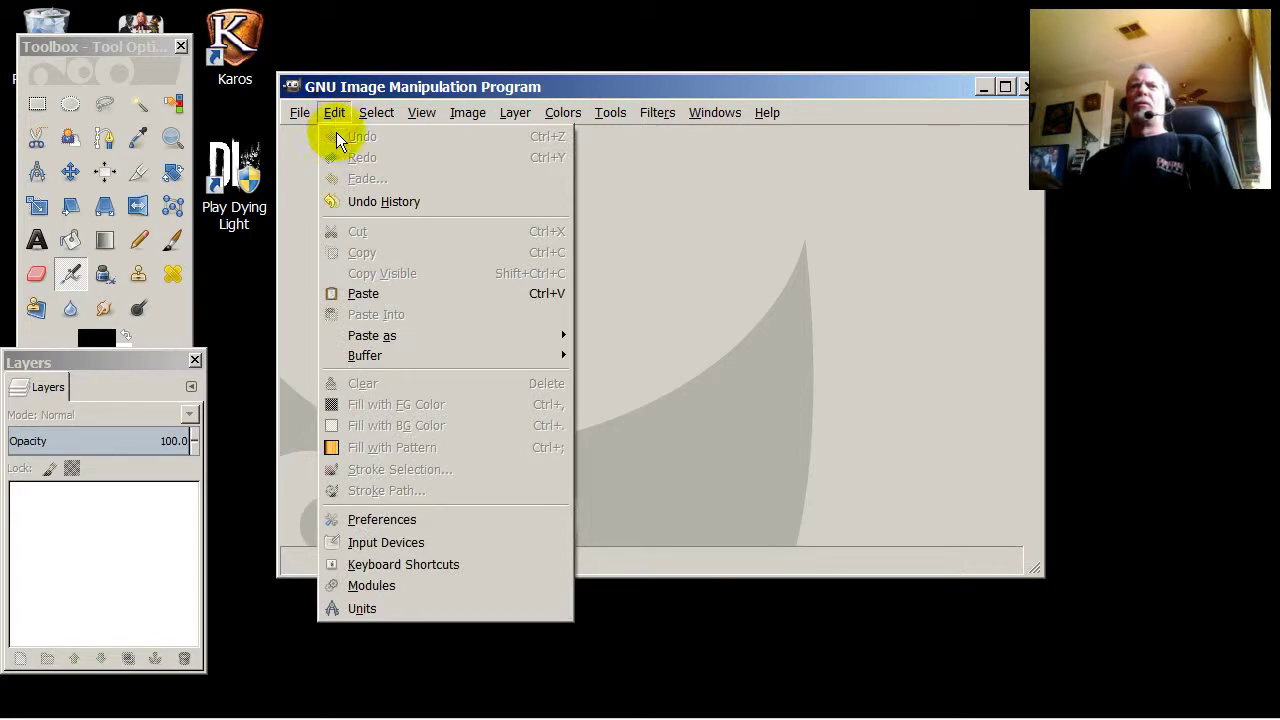
pyautogui.moveTo(303, 117)
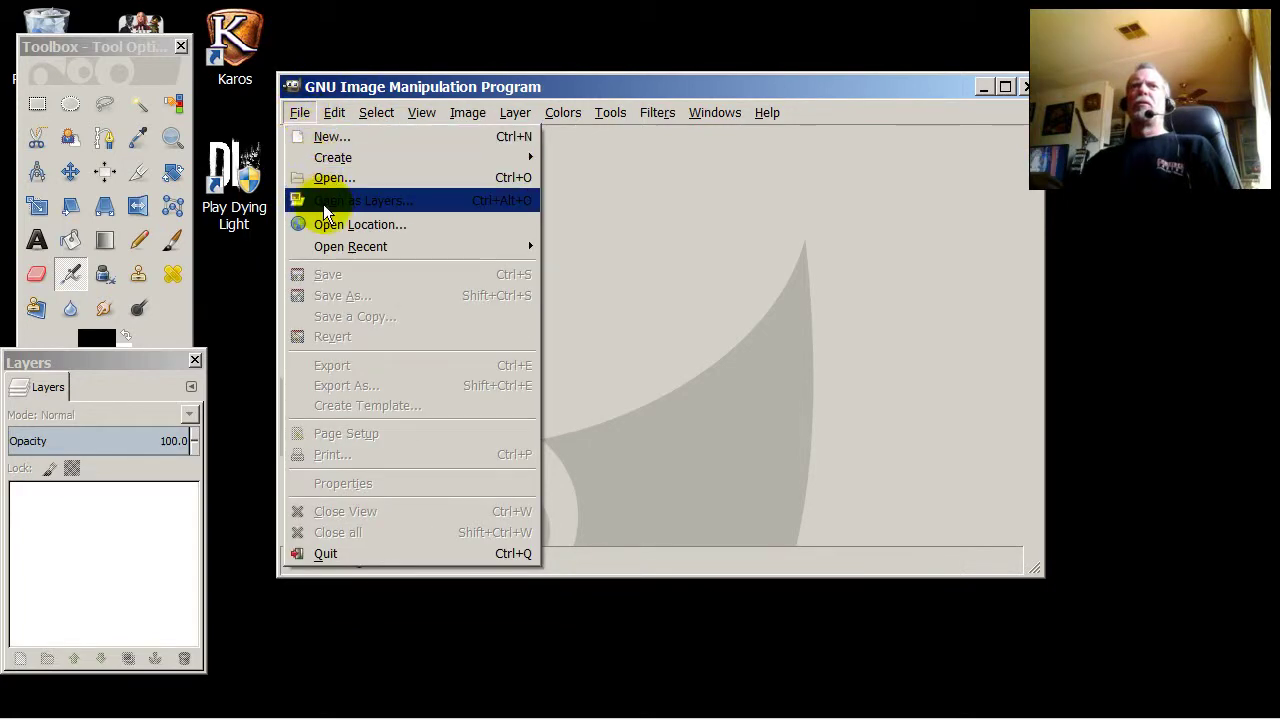
pyautogui.click(397, 200)
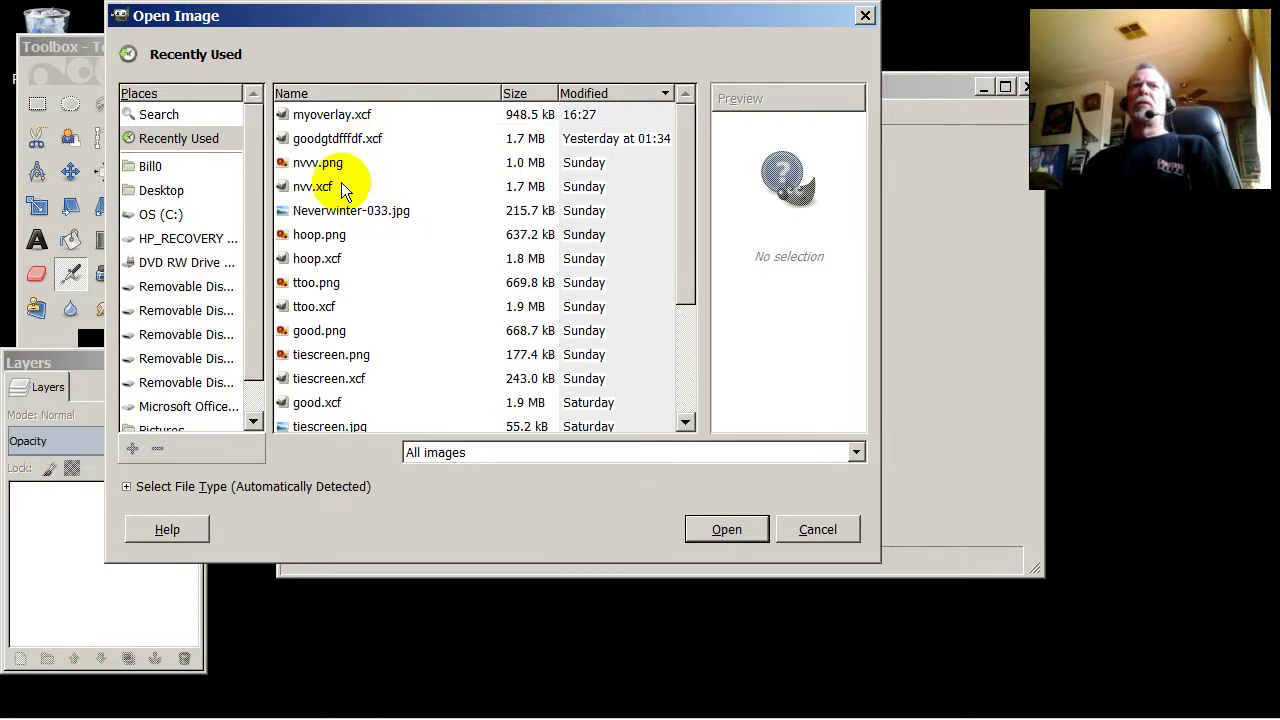
pyautogui.click(350, 212)
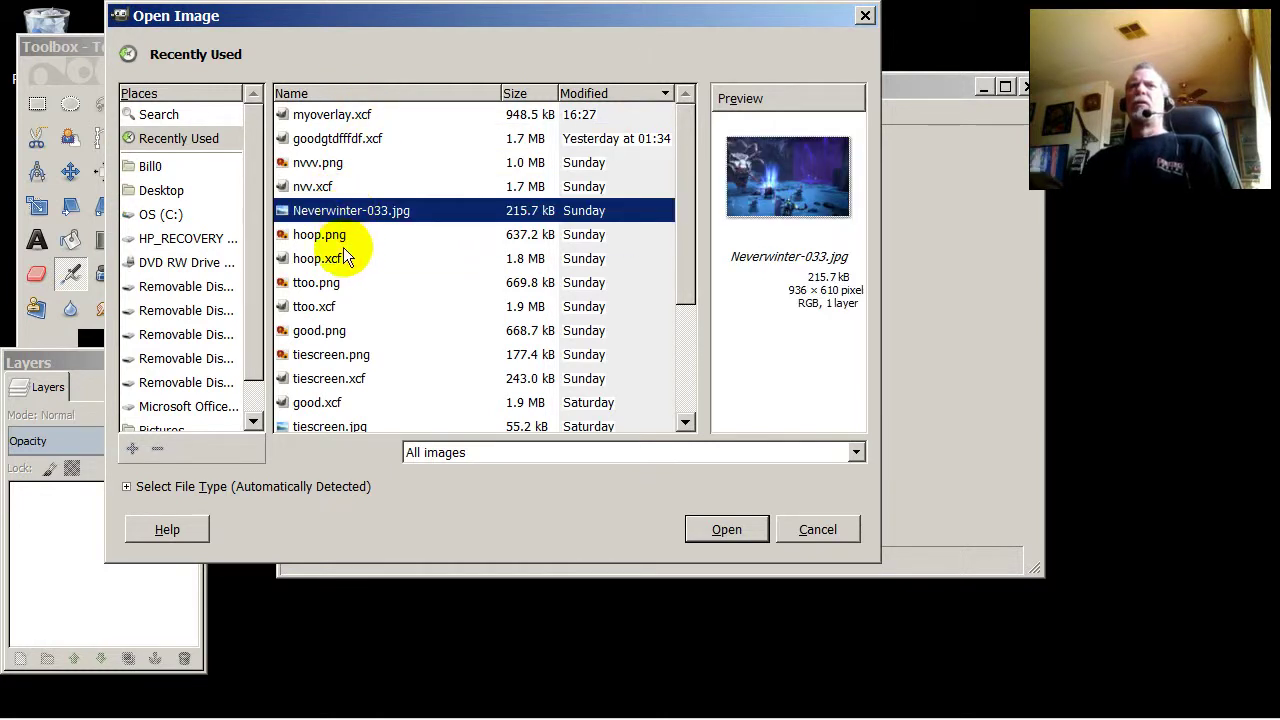
pyautogui.click(337, 236)
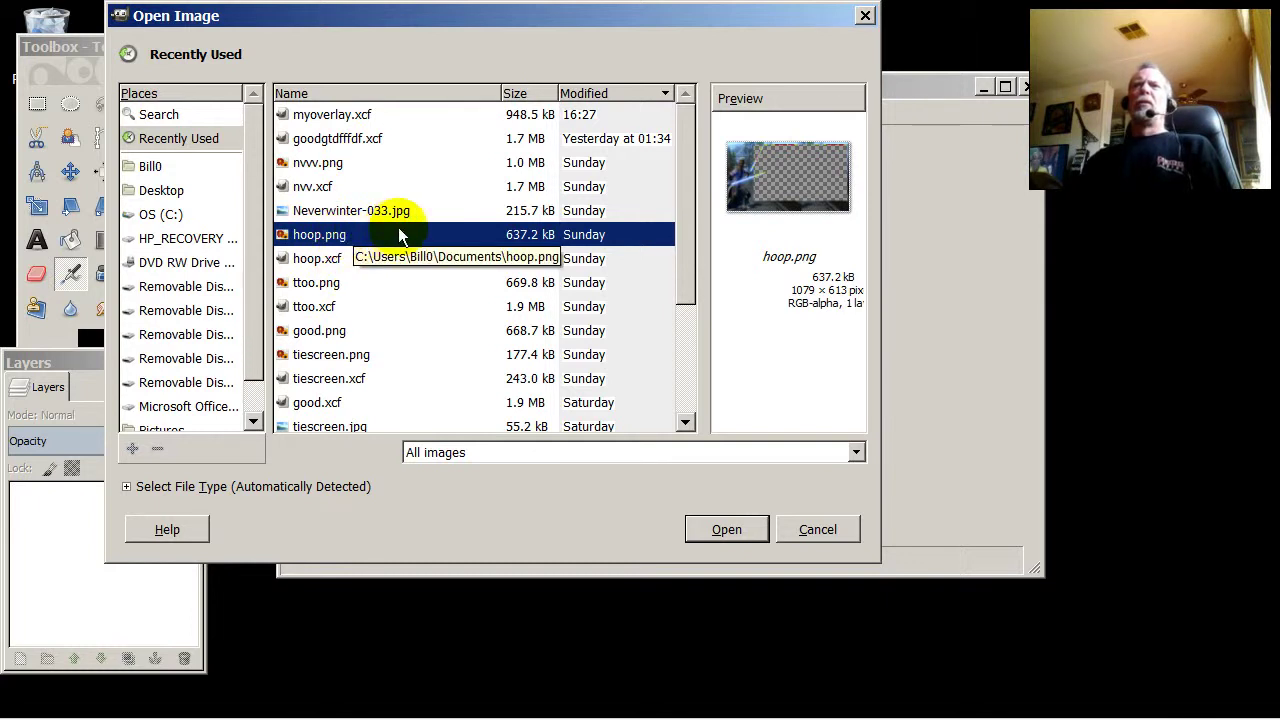
pyautogui.click(316, 210)
pyautogui.click(322, 142)
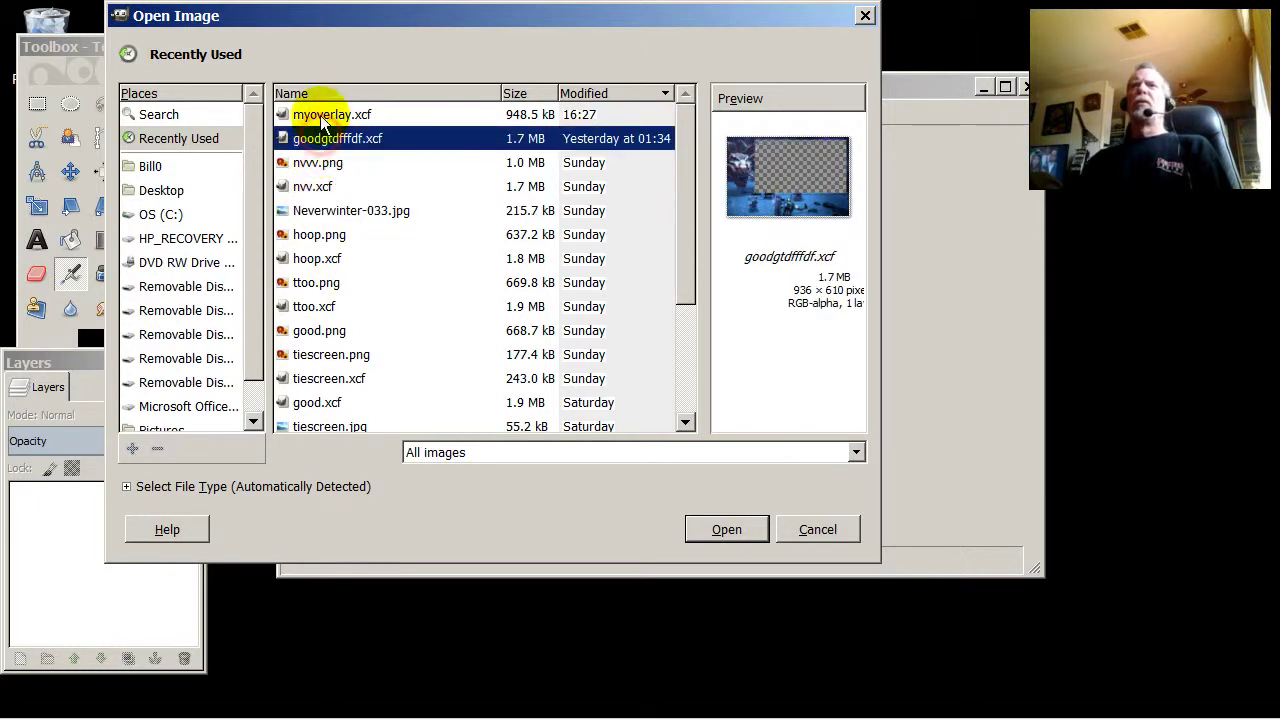
pyautogui.click(322, 118)
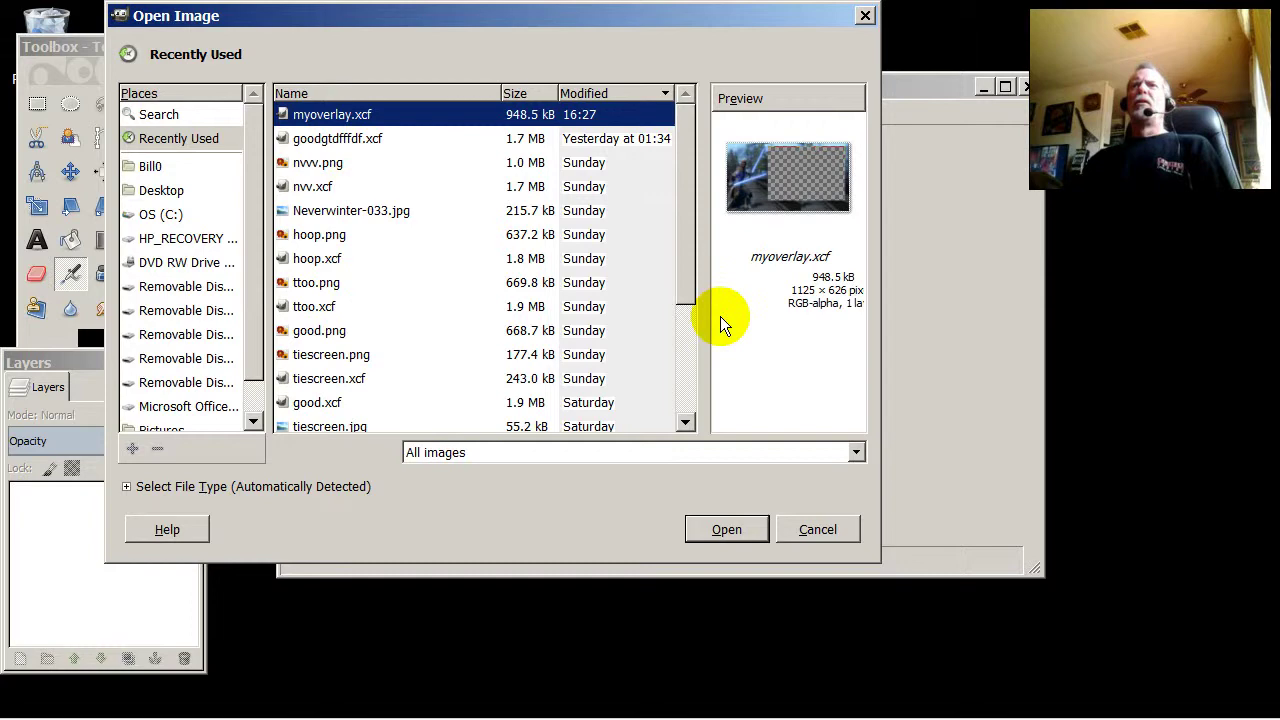
pyautogui.click(726, 530)
pyautogui.moveTo(714, 108); pyautogui.dragTo(648, 32)
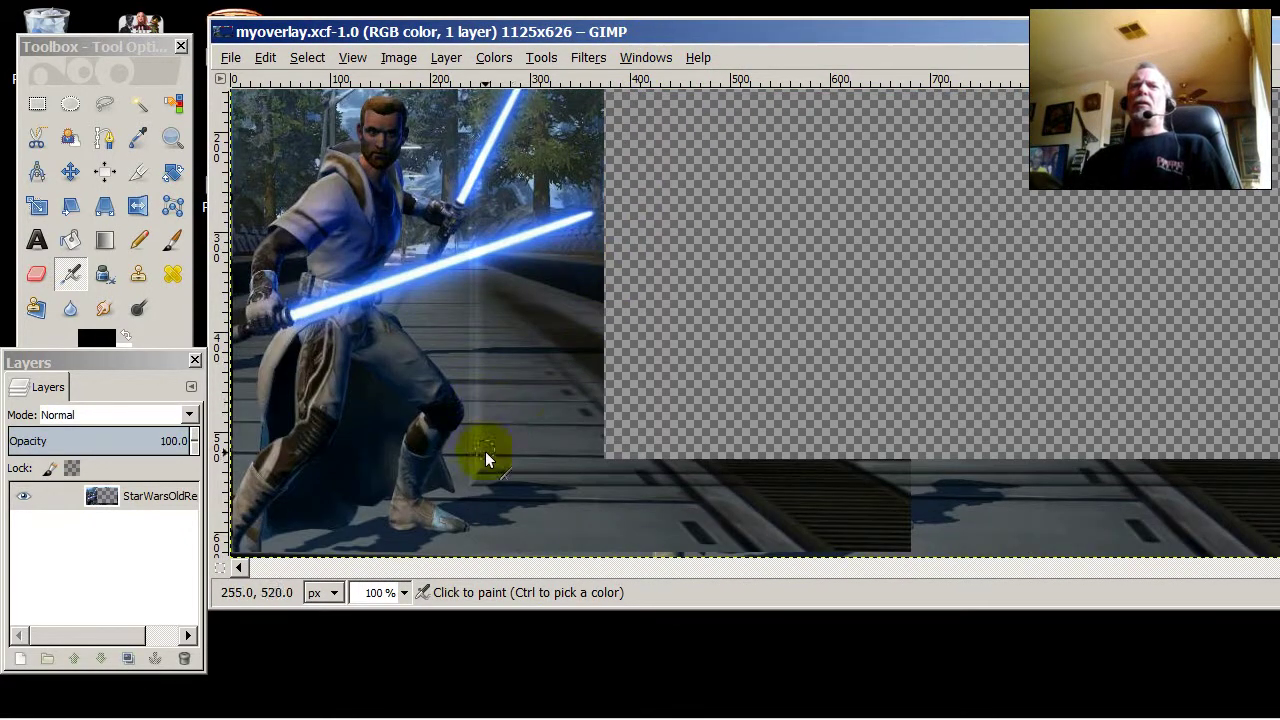
# Select a tall rectangle covering the lightsaber tips and the adjoining edge of the transparent game area
pyautogui.scroll(3, 541, 395)
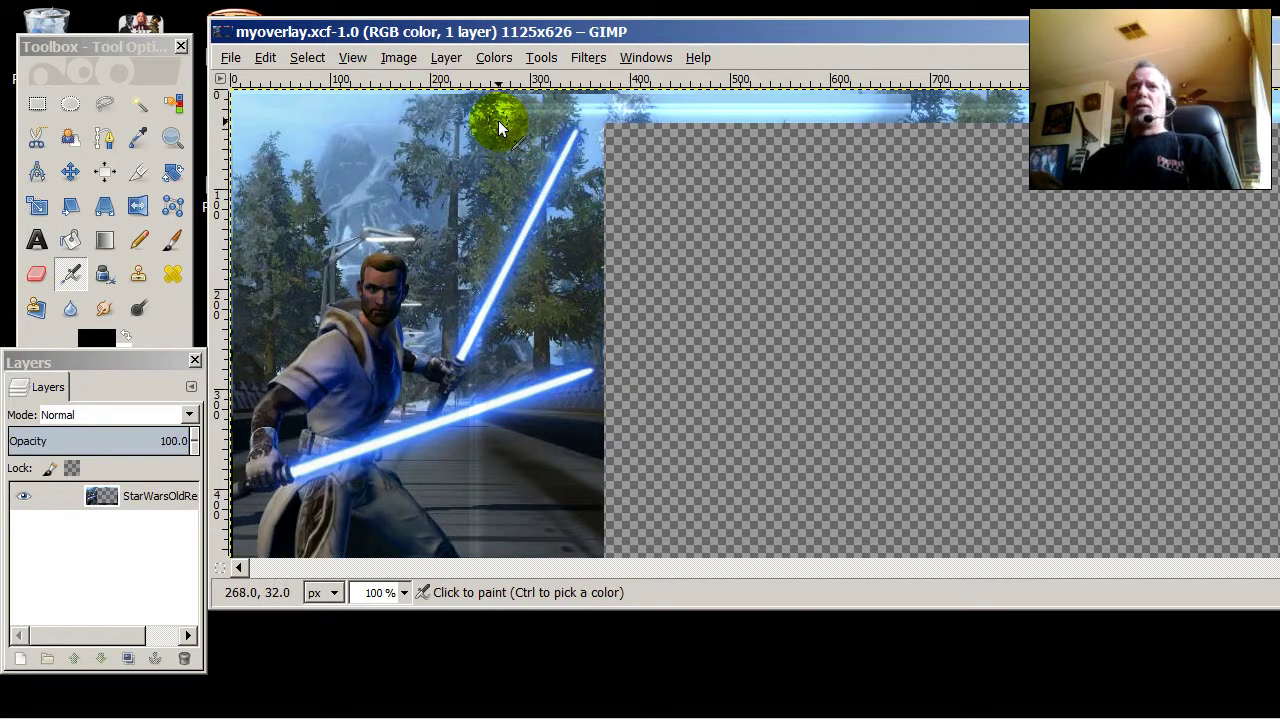
pyautogui.doubleClick(40, 104)
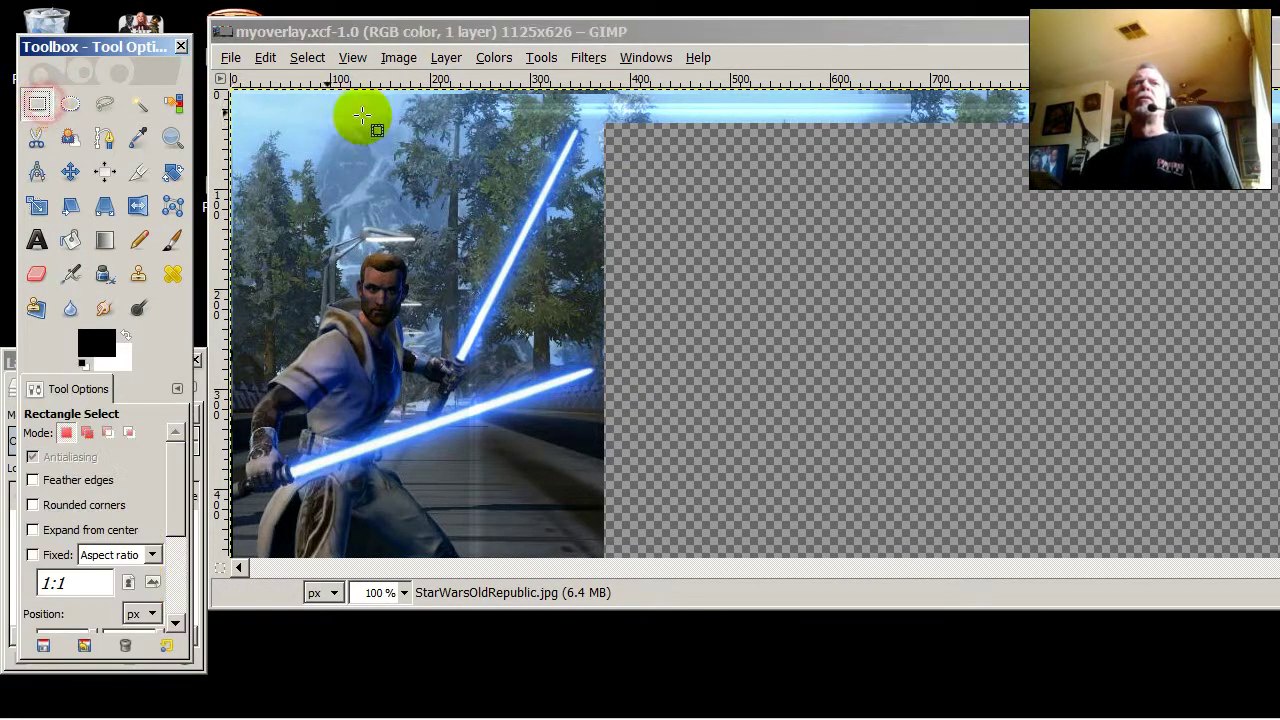
pyautogui.moveTo(498, 127); pyautogui.dragTo(762, 566)
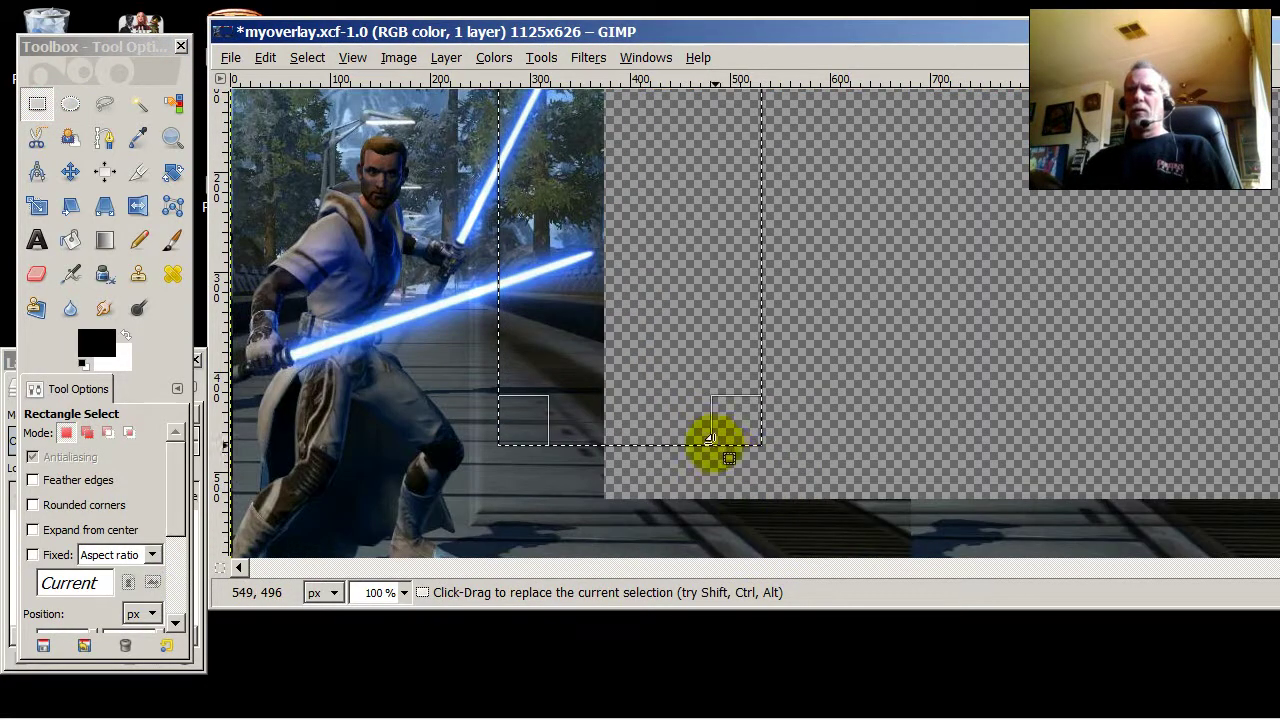
pyautogui.moveTo(725, 455); pyautogui.dragTo(721, 480)
pyautogui.scroll(3, 750, 410)
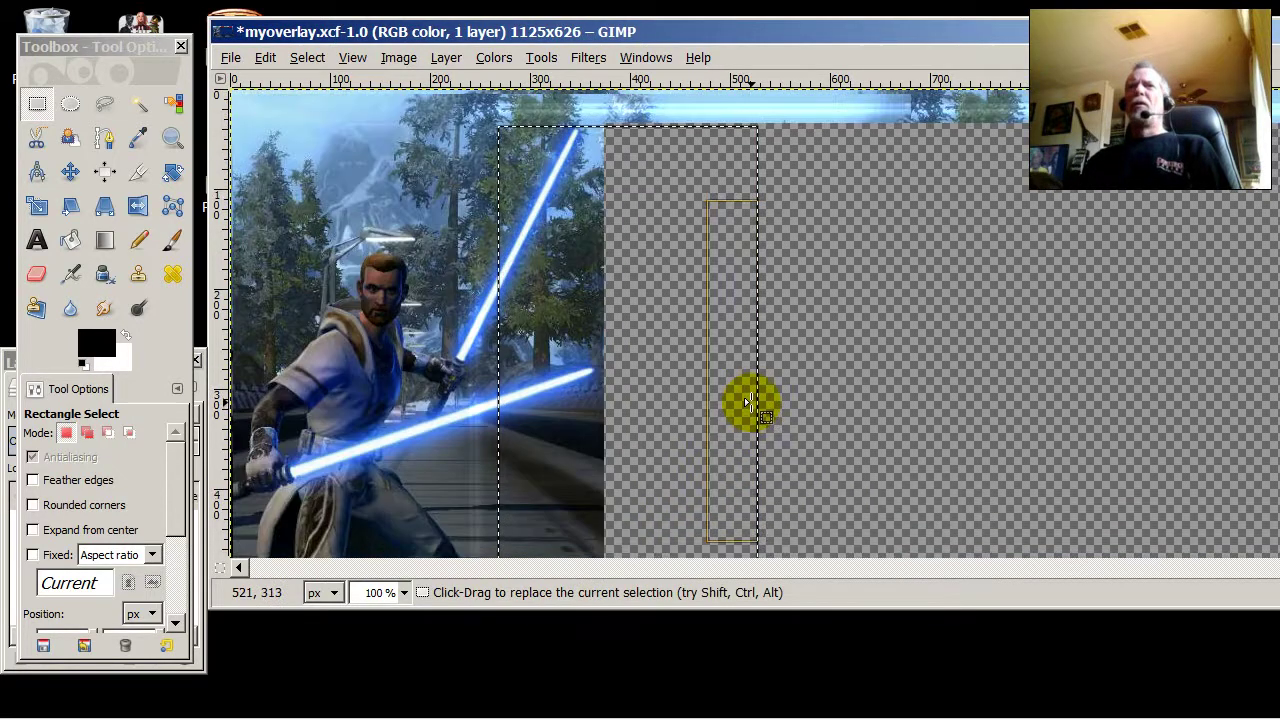
pyautogui.rightClick(698, 270)
pyautogui.moveTo(772, 331)
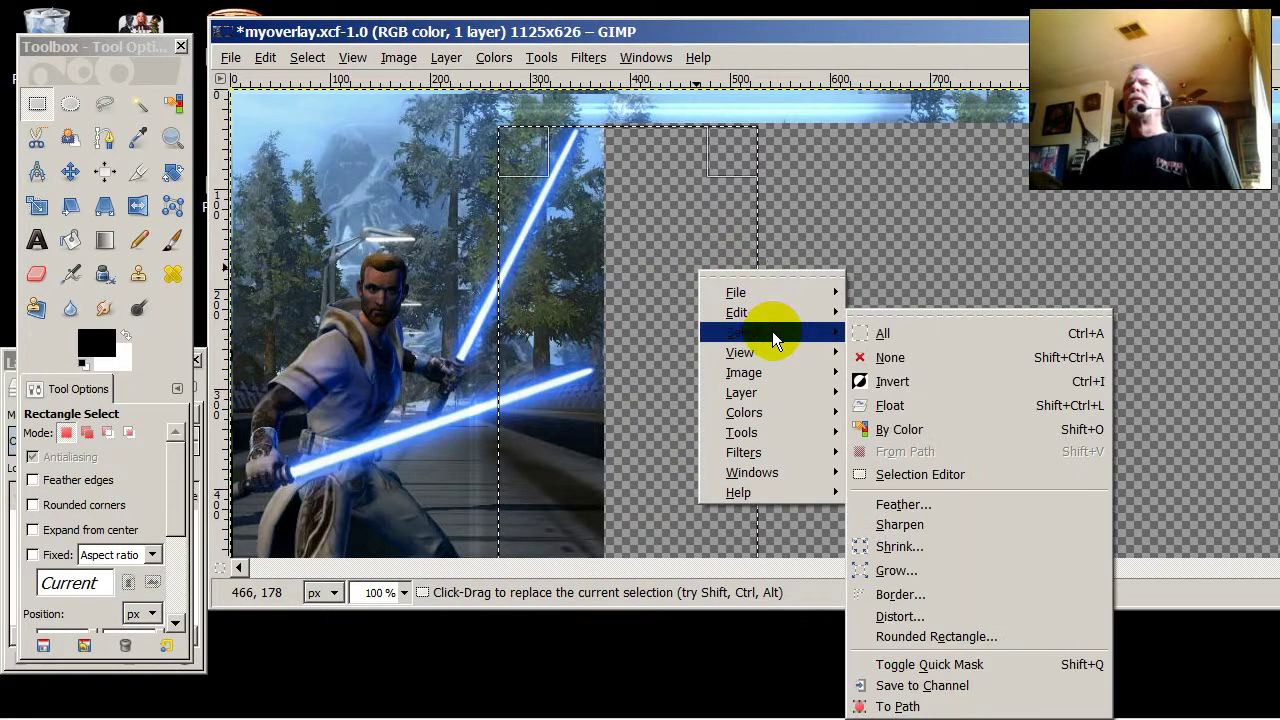
pyautogui.click(715, 40)
pyautogui.doubleClick(715, 33)
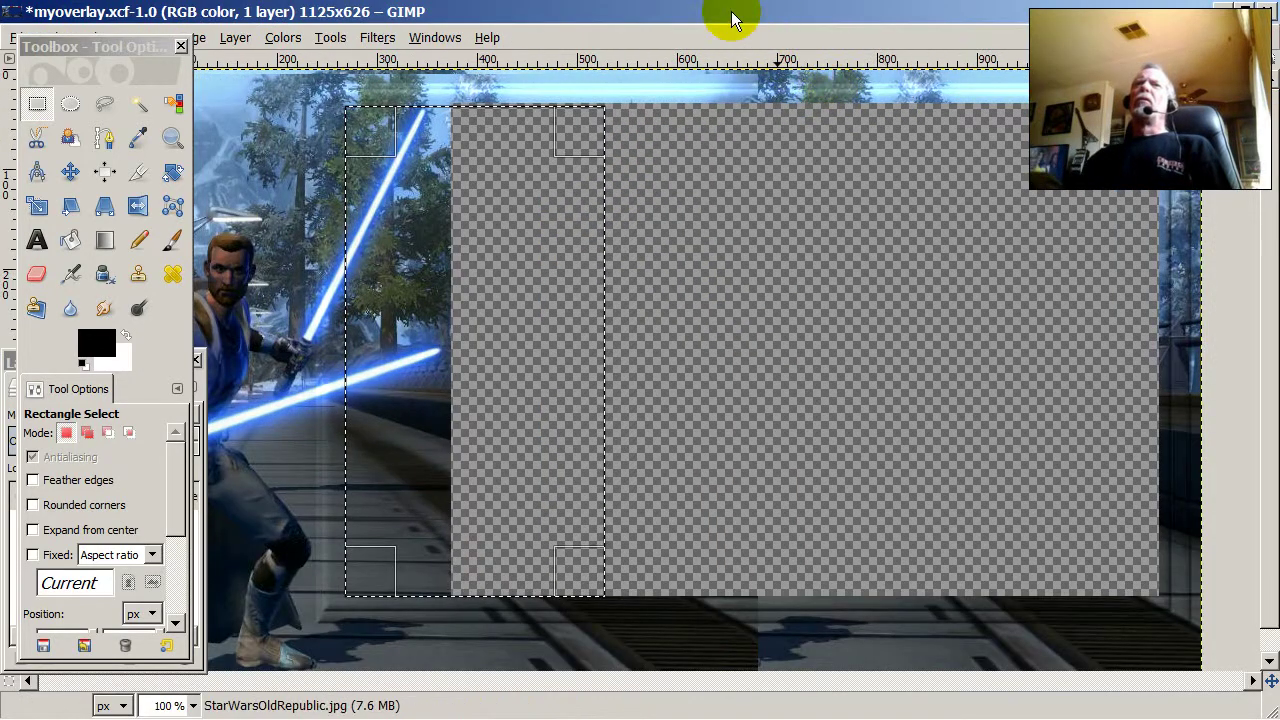
pyautogui.moveTo(733, 17); pyautogui.dragTo(662, 63)
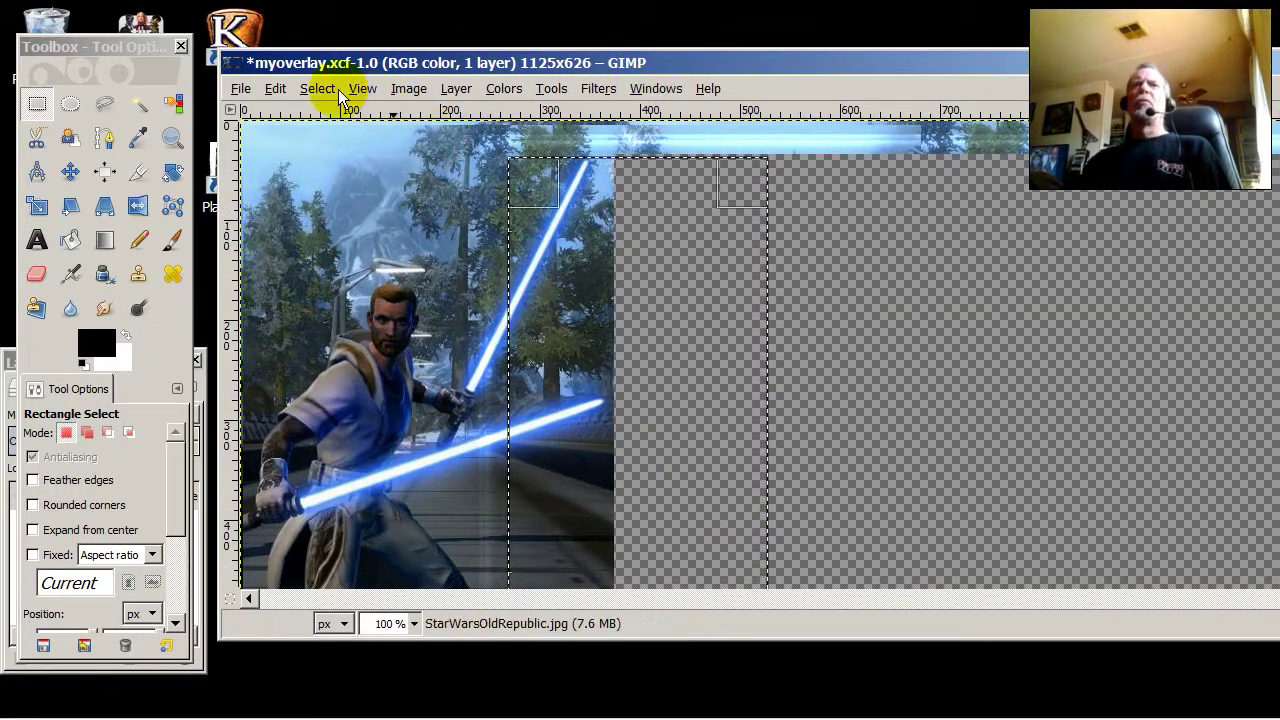
# Create a named template from the myoverlay.xcf image
pyautogui.click(274, 91)
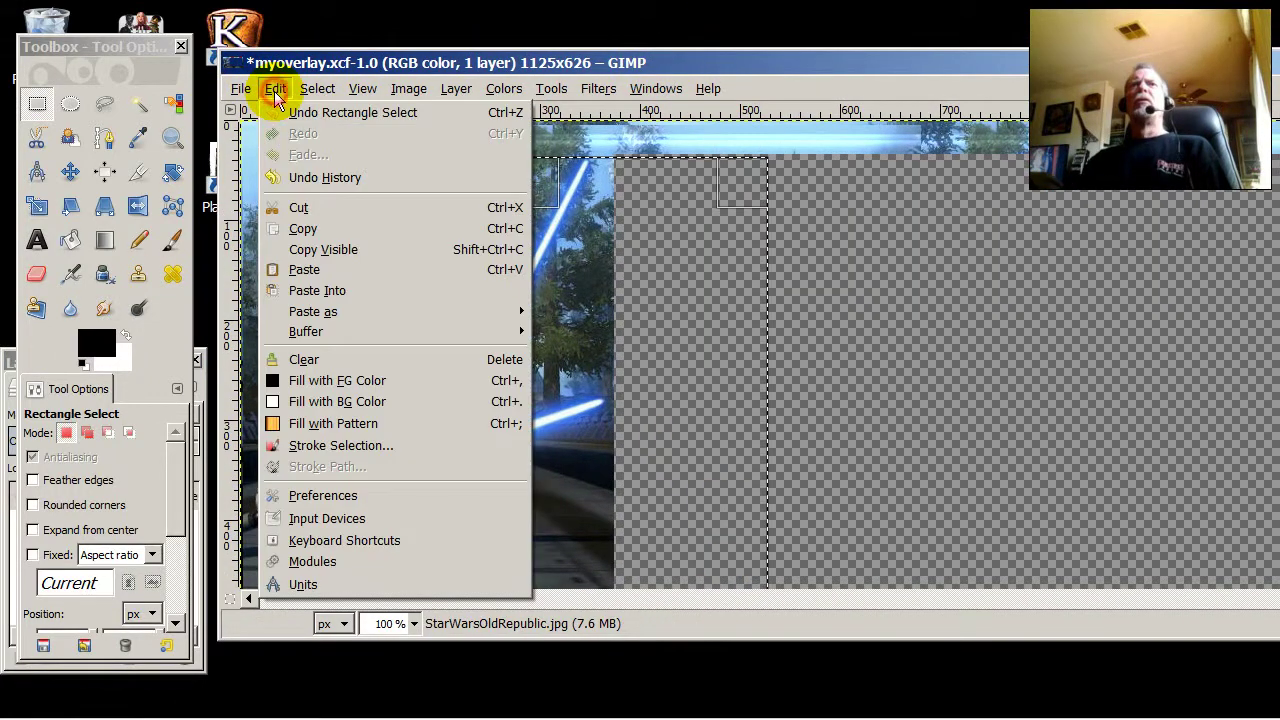
pyautogui.moveTo(248, 91)
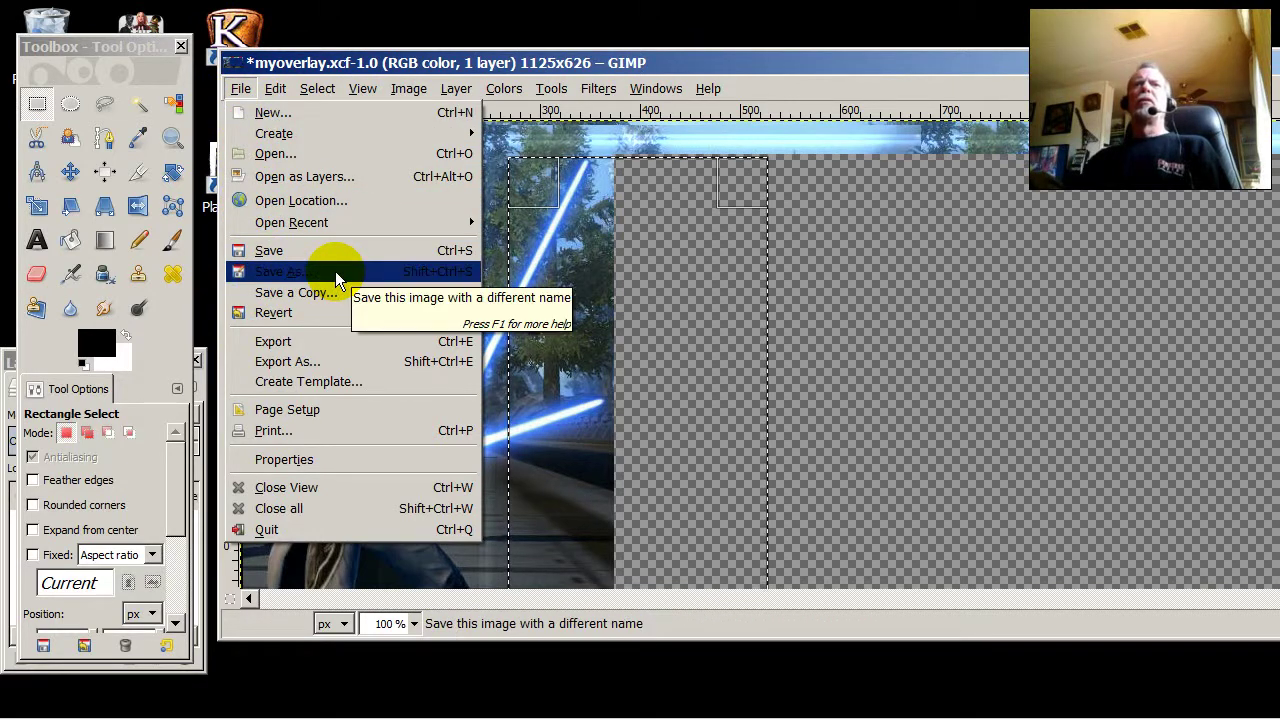
pyautogui.click(356, 381)
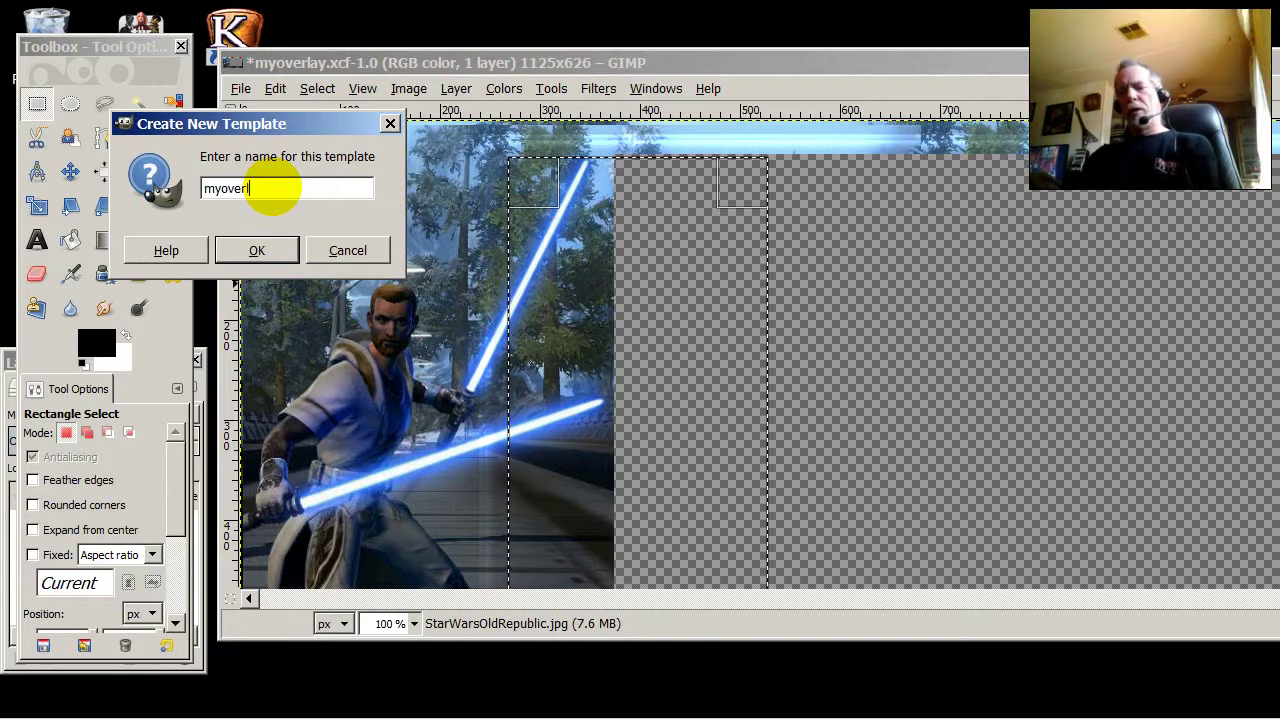
pyautogui.click(260, 250)
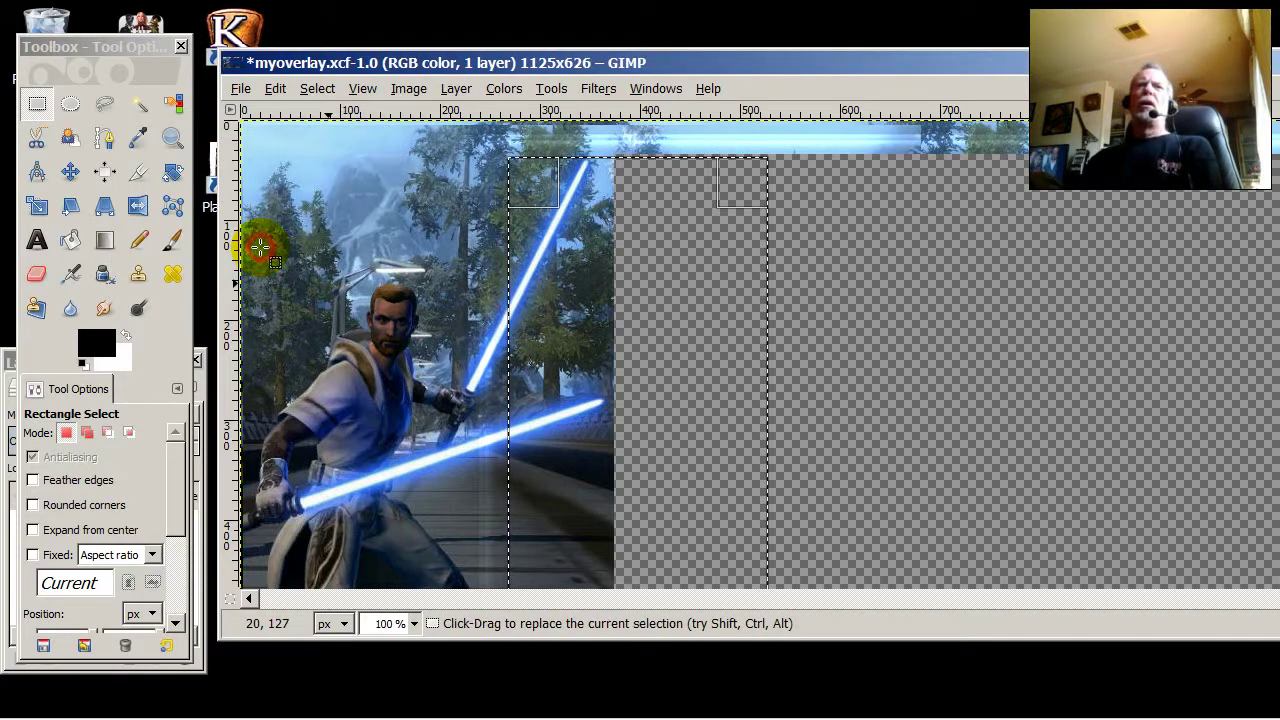
# Open a second copy of myoverlay.xcf from the recently opened images
pyautogui.click(245, 92)
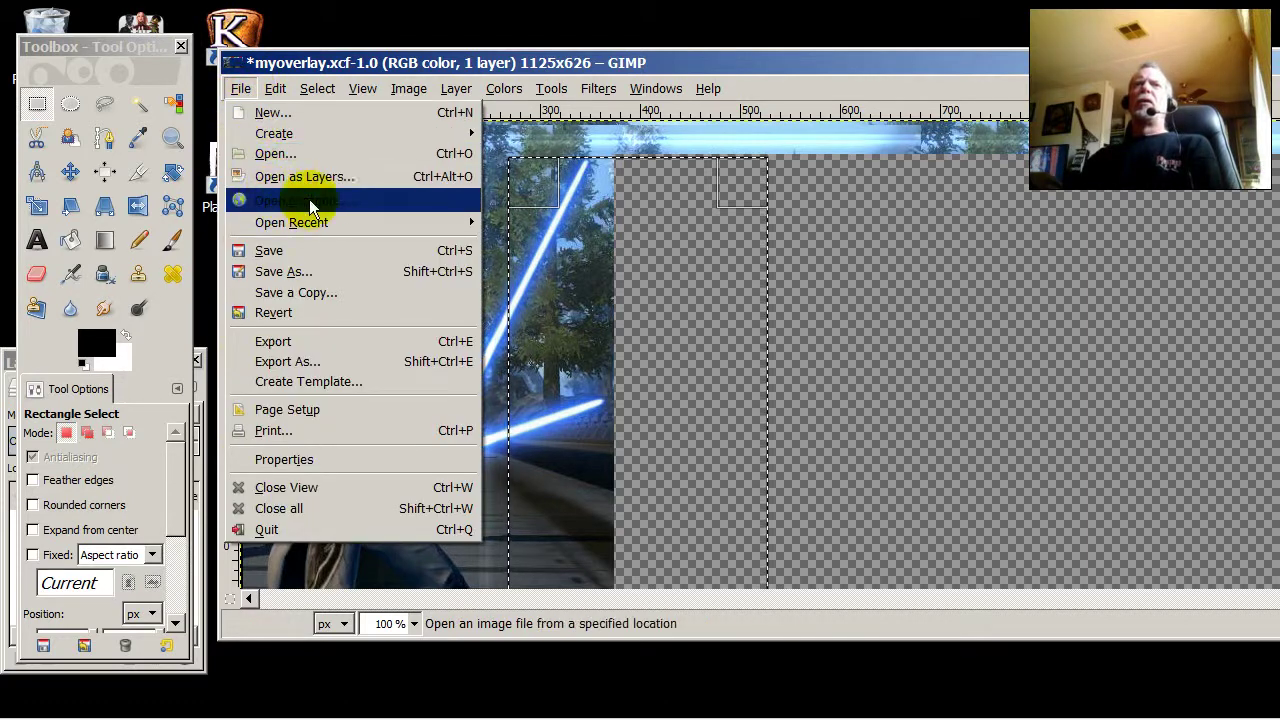
pyautogui.click(362, 156)
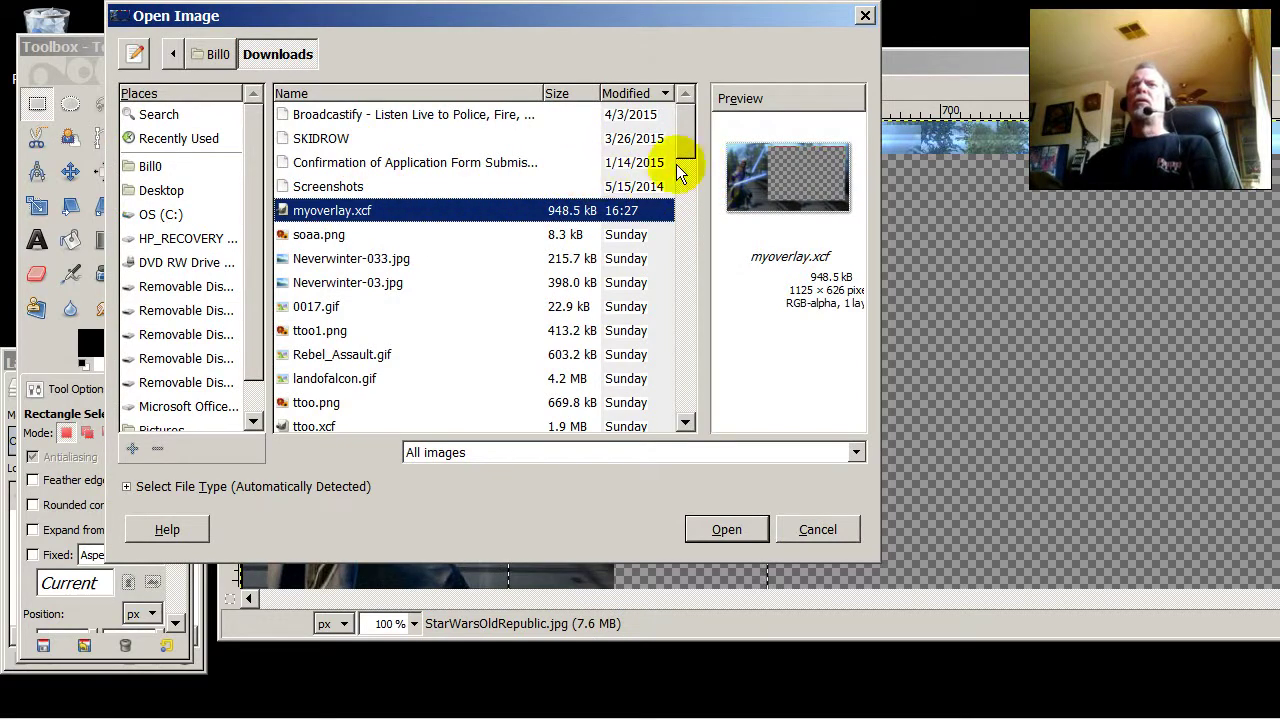
pyautogui.click(837, 533)
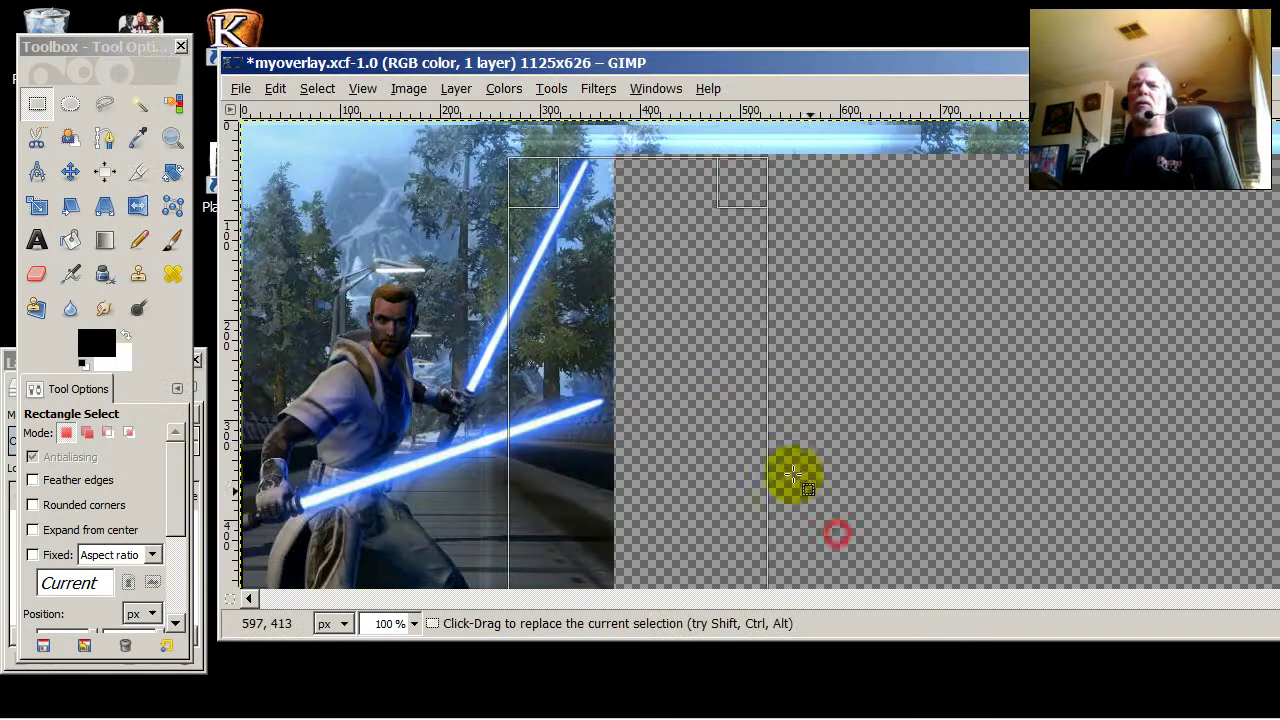
pyautogui.click(243, 90)
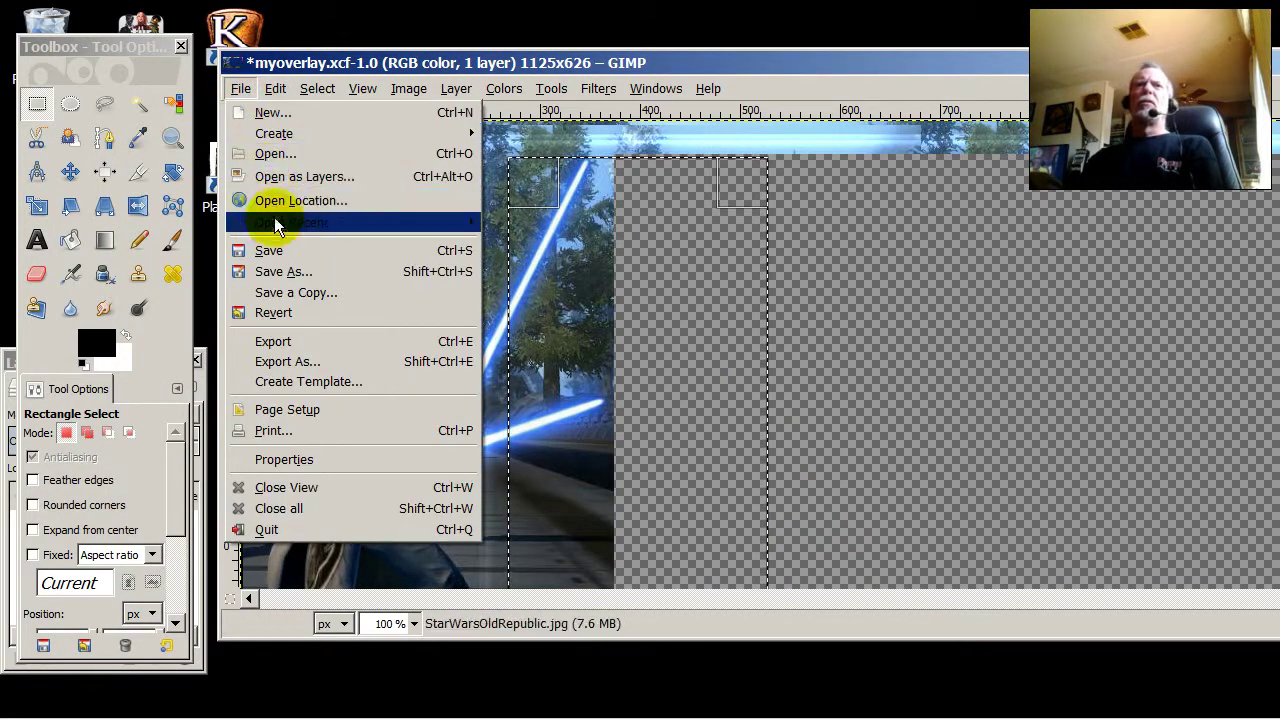
pyautogui.moveTo(316, 223)
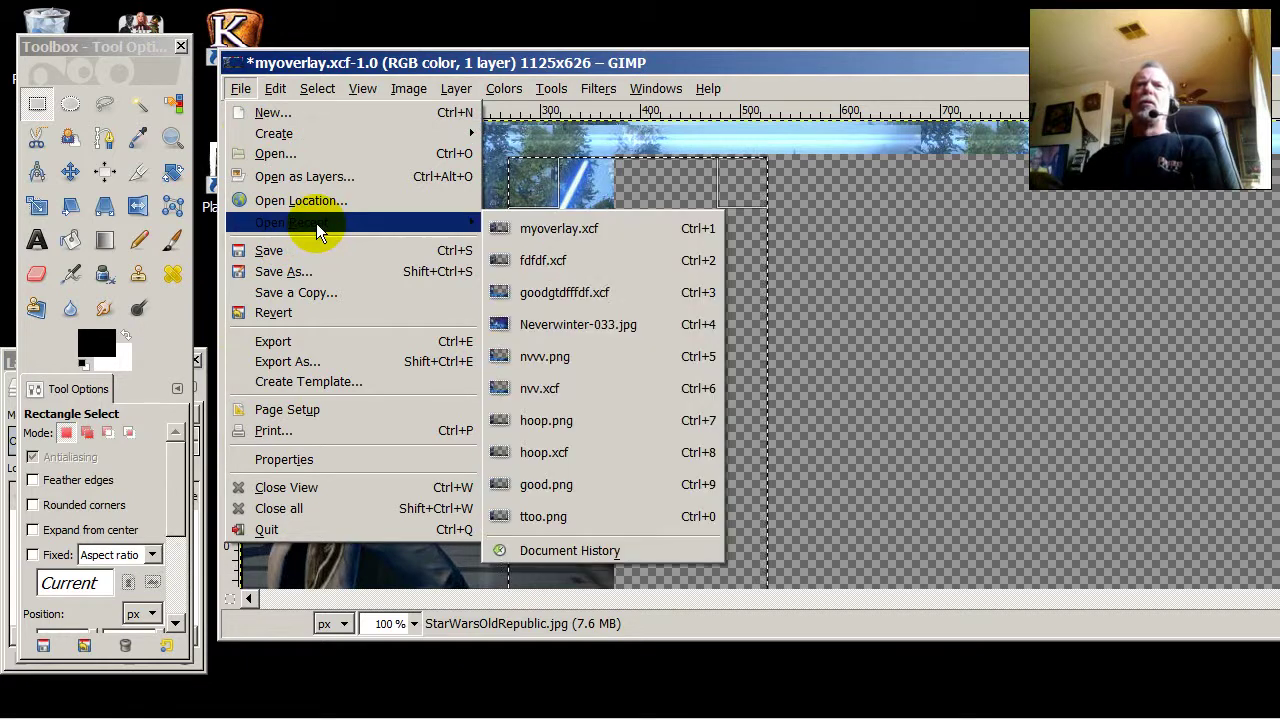
pyautogui.click(595, 229)
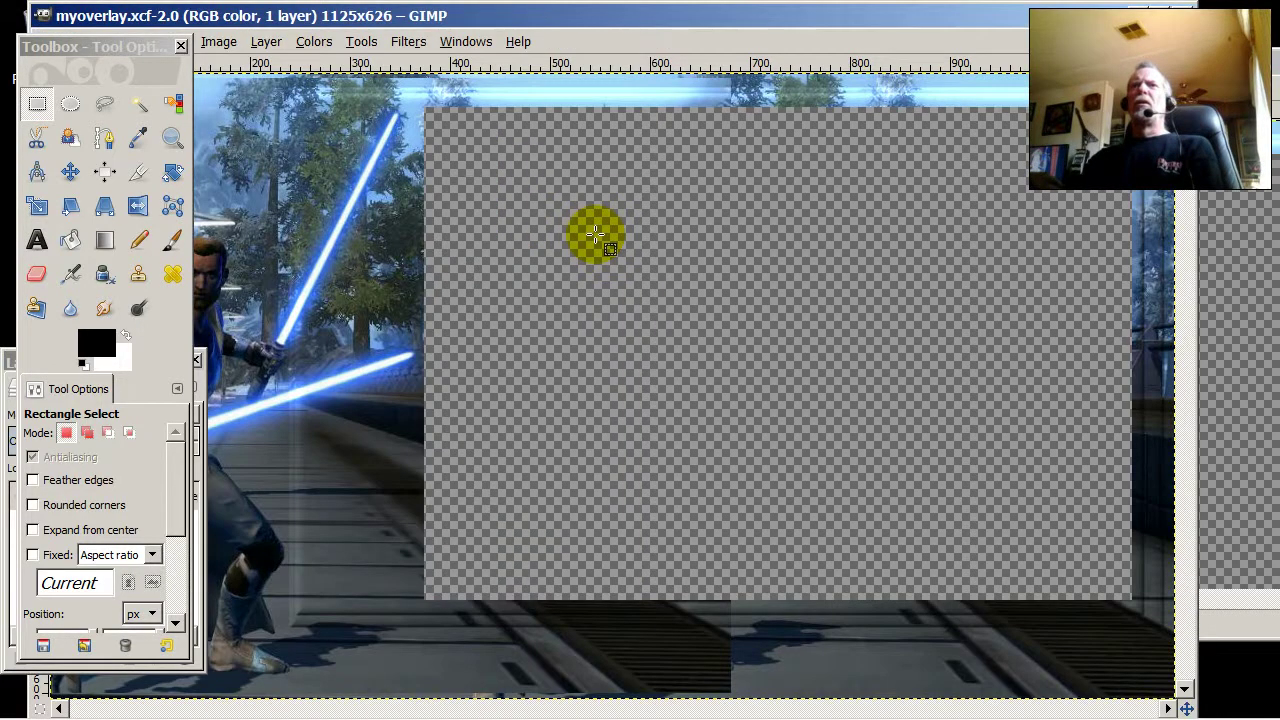
# Clear the selection in the first myoverlay.xcf image and position the second copy's window in front, clear of the toolbox
pyautogui.moveTo(580, 16); pyautogui.dragTo(903, 214)
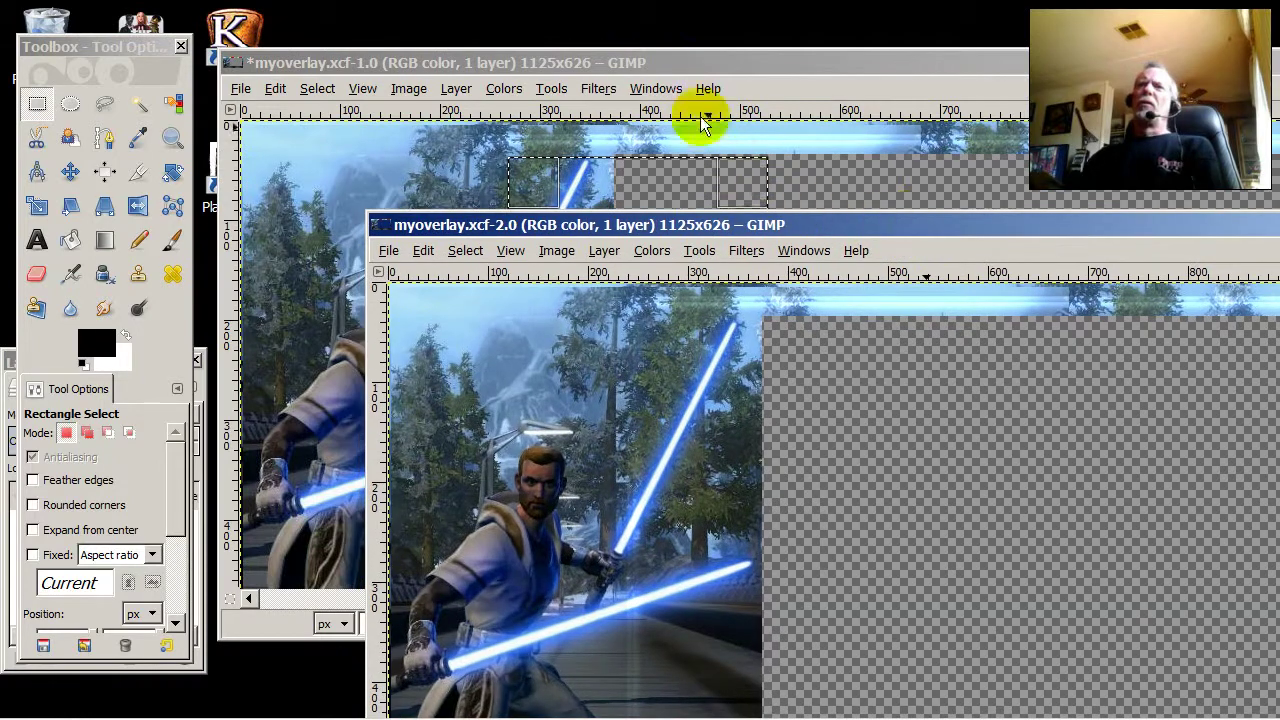
pyautogui.click(645, 62)
pyautogui.click(512, 680)
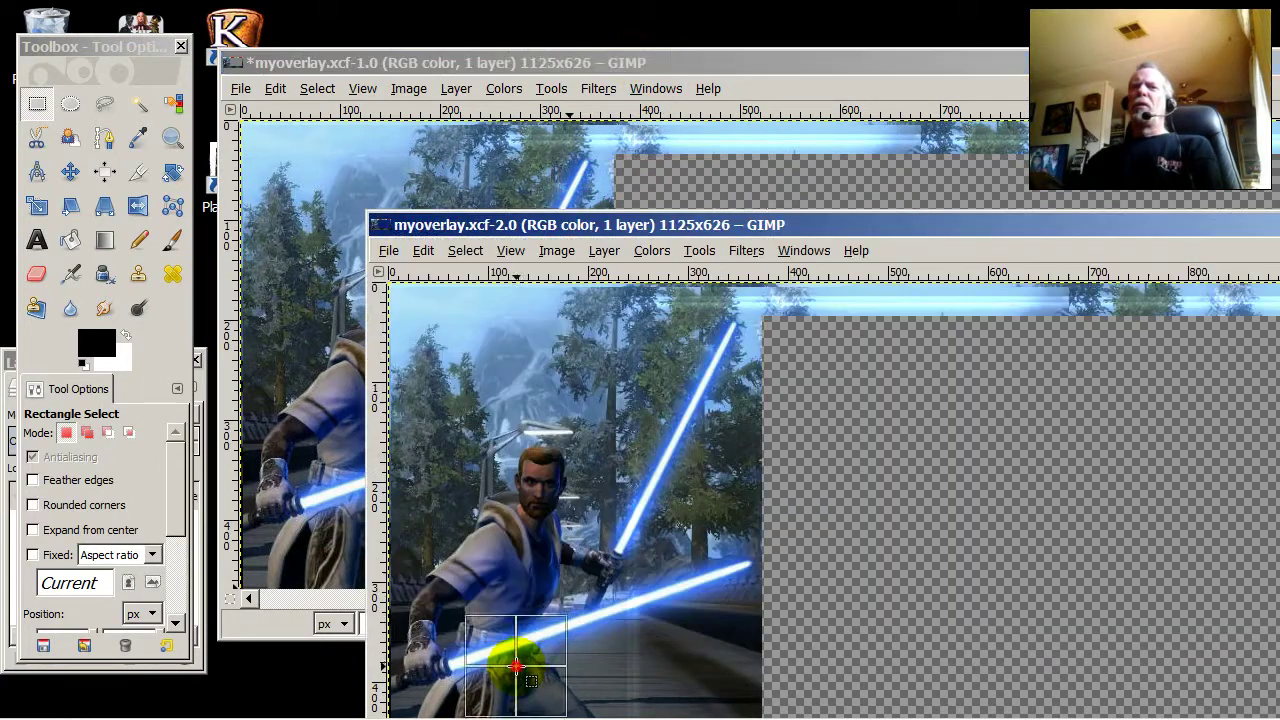
pyautogui.moveTo(732, 232); pyautogui.dragTo(612, 110)
pyautogui.moveTo(586, 58); pyautogui.dragTo(575, 31)
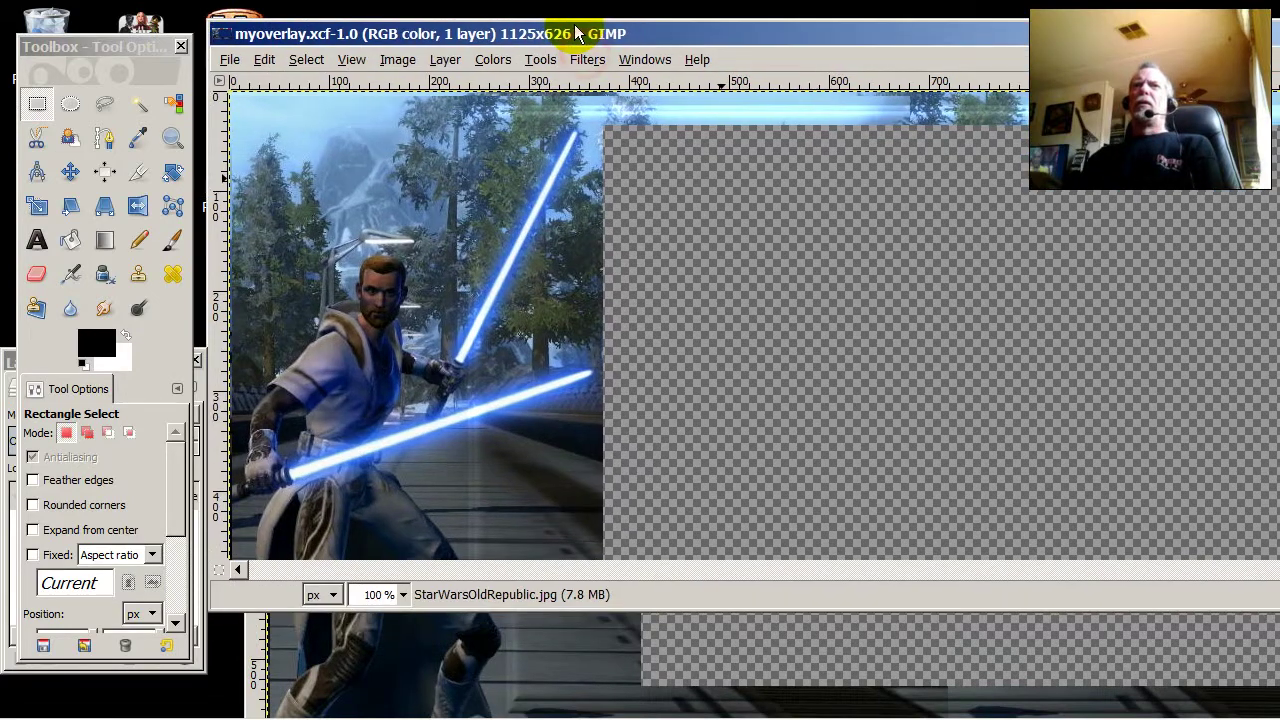
pyautogui.click(586, 643)
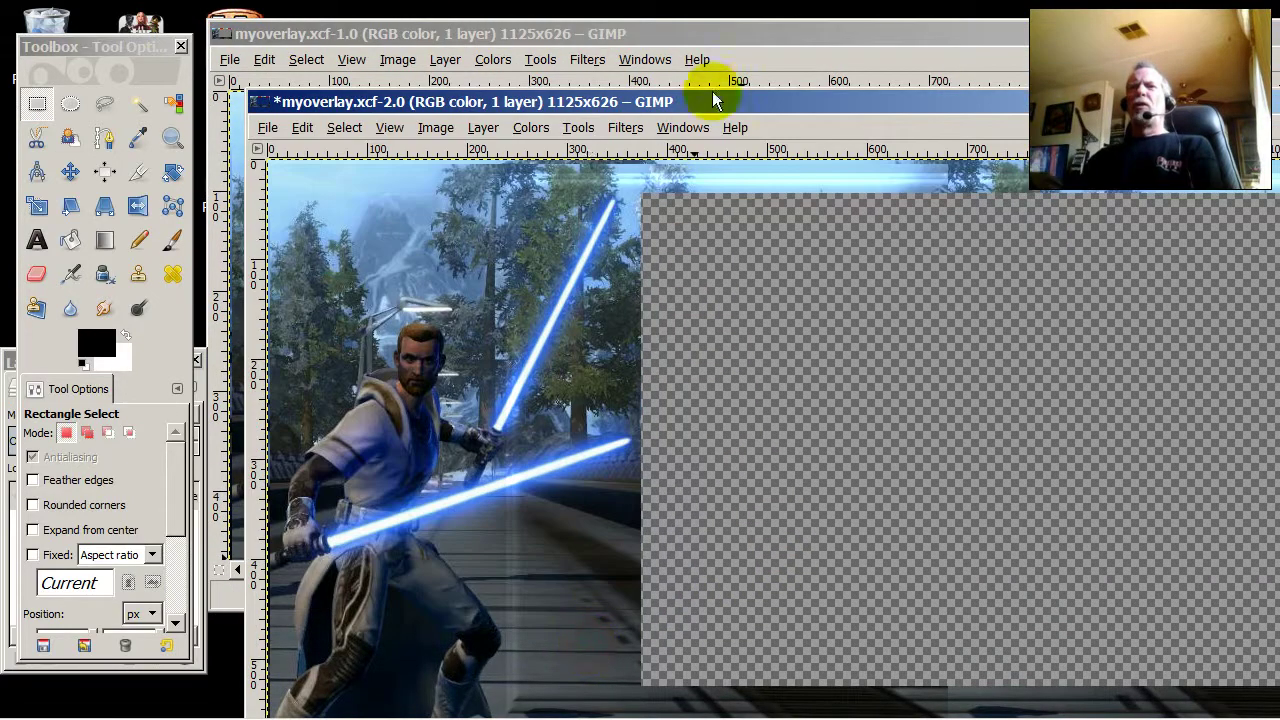
pyautogui.moveTo(715, 101); pyautogui.dragTo(675, 15)
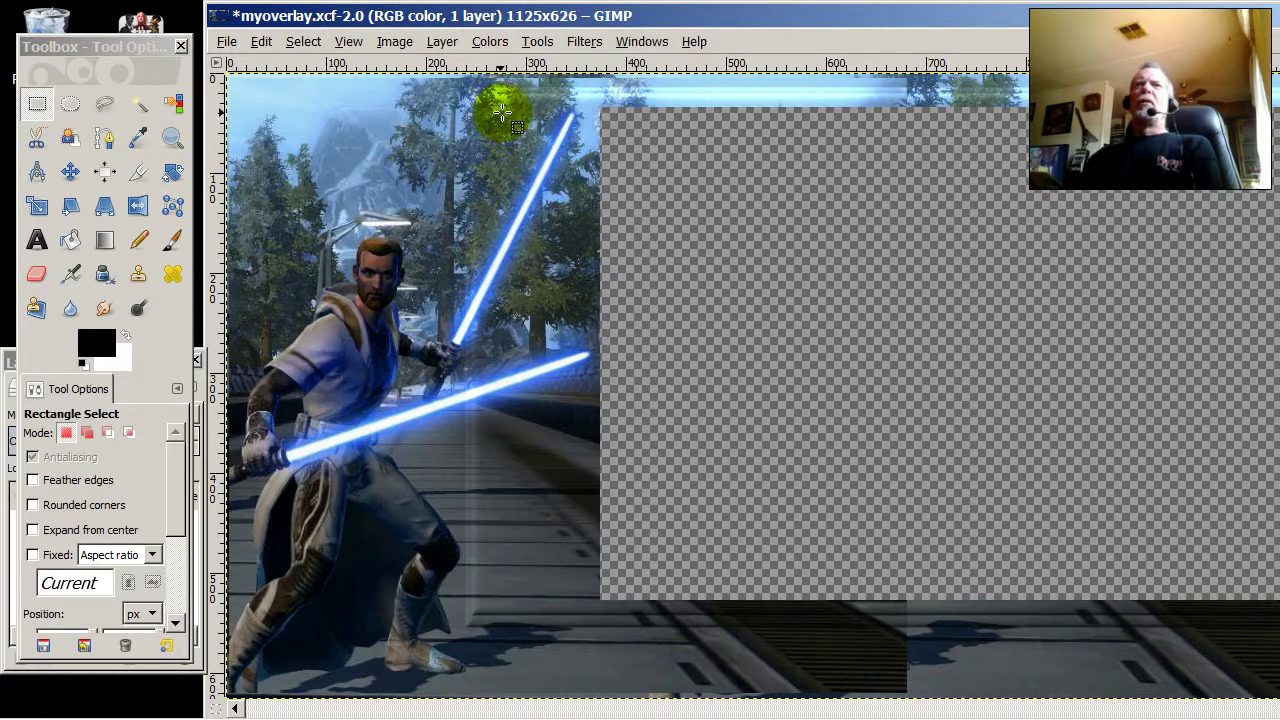
# In the second copy, select a tall rectangle over both lightsaber tips and the adjoining transparent area, matching the game area's height
pyautogui.moveTo(502, 114); pyautogui.dragTo(703, 600)
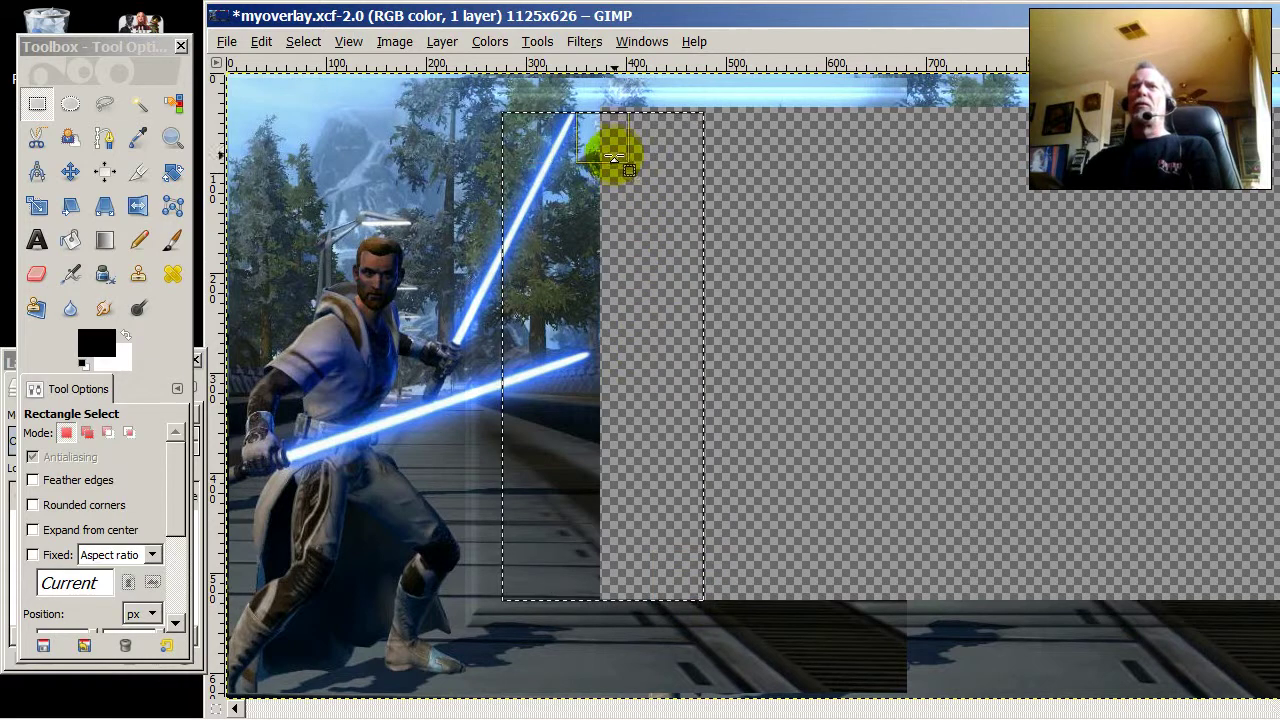
pyautogui.click(664, 139)
pyautogui.moveTo(664, 134); pyautogui.dragTo(662, 148)
# Cut the selected area to transparency in the second copy and move its window aside to bring the original image into view
pyautogui.rightClick(621, 294)
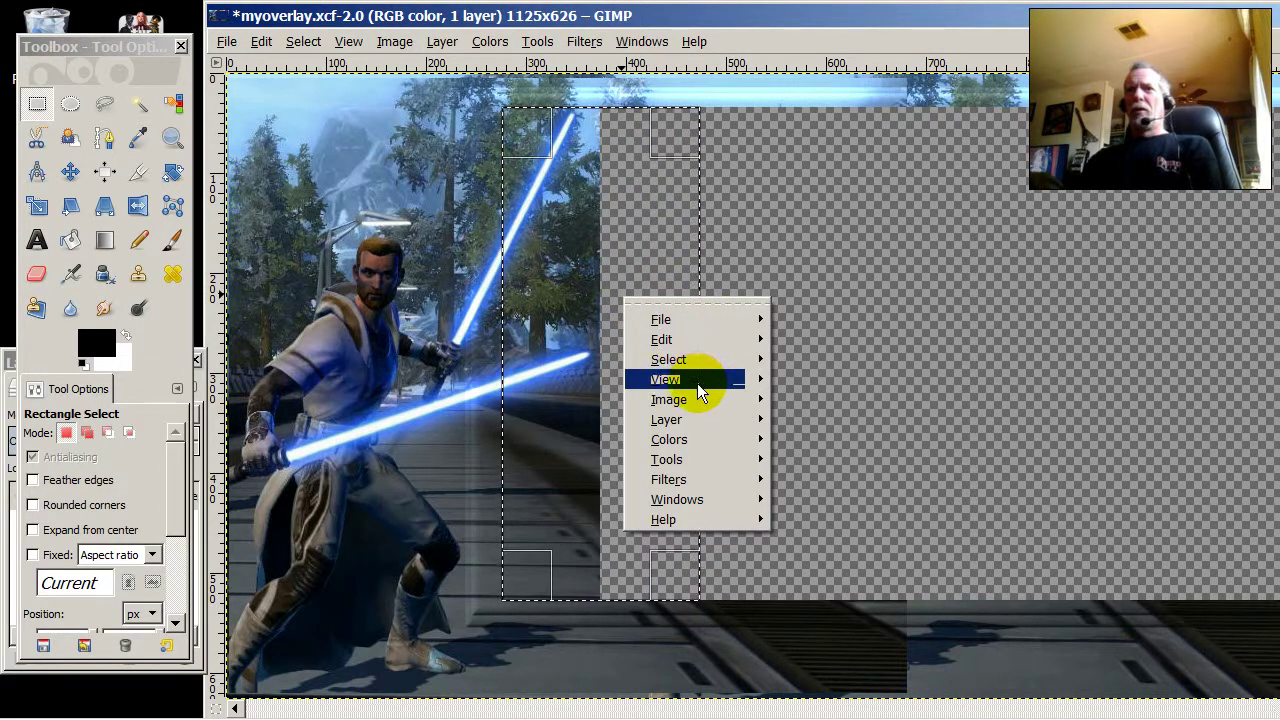
pyautogui.moveTo(703, 334)
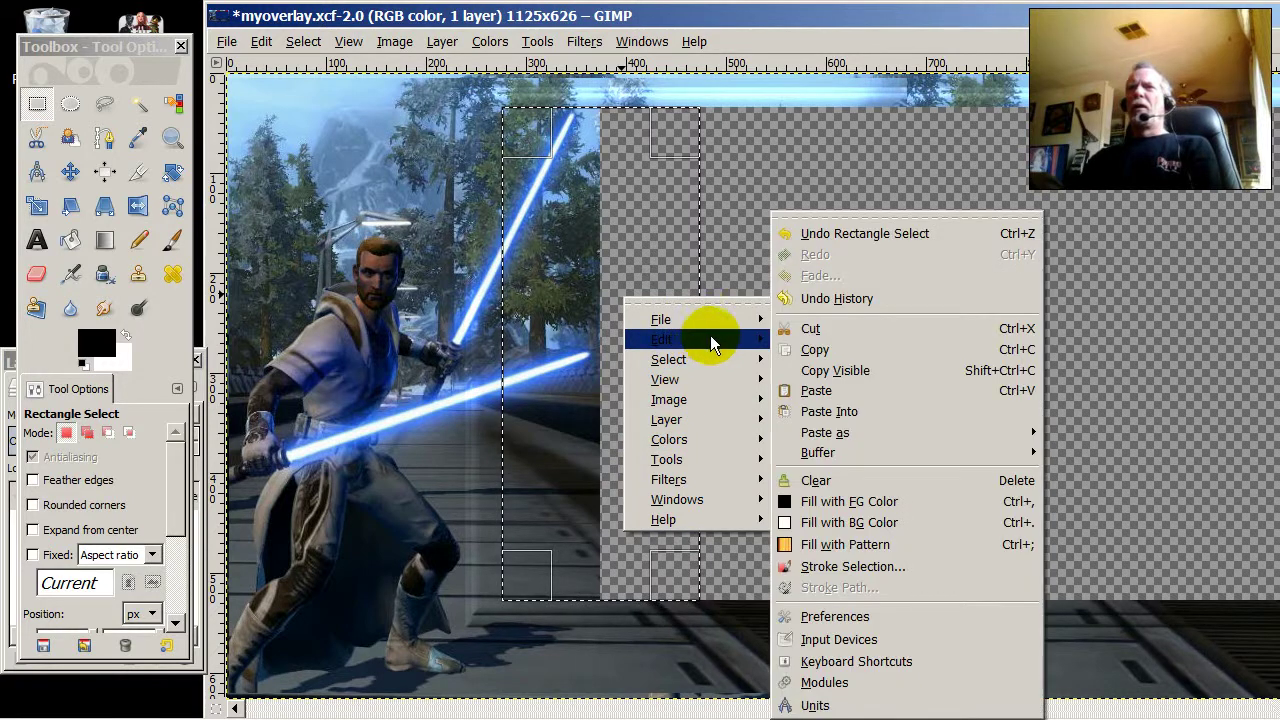
pyautogui.click(847, 334)
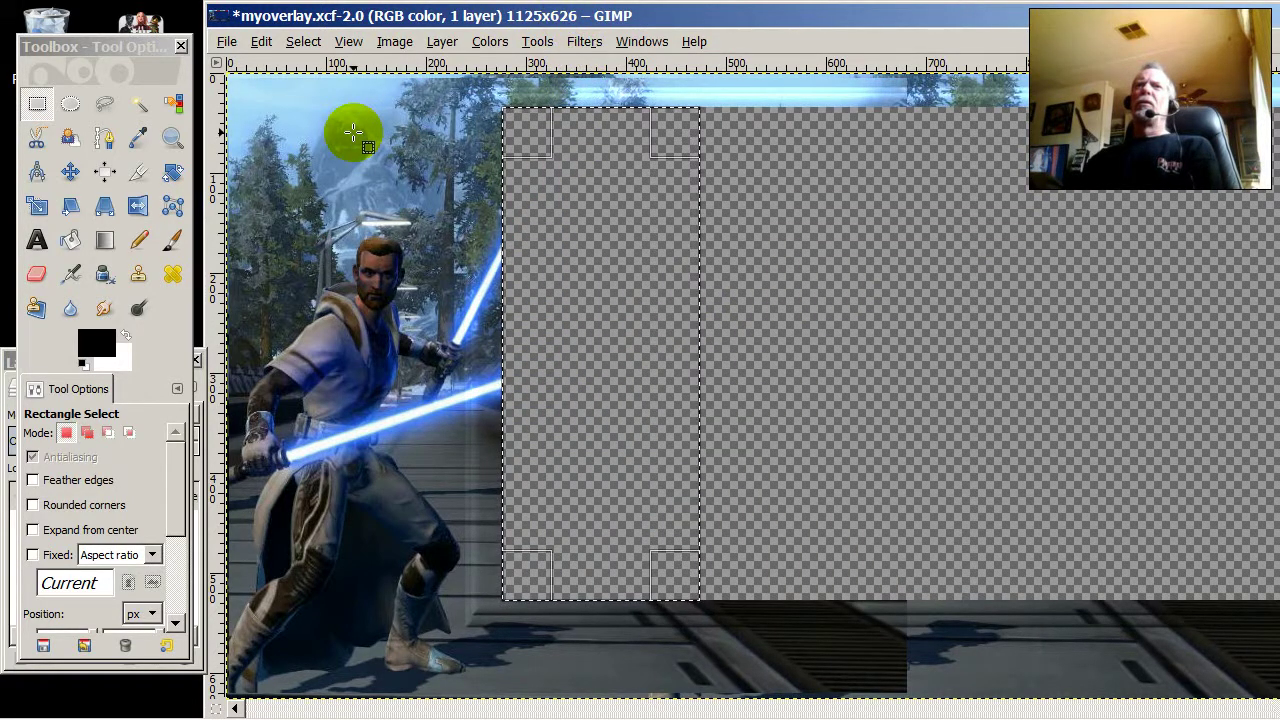
pyautogui.moveTo(394, 22); pyautogui.dragTo(699, 164)
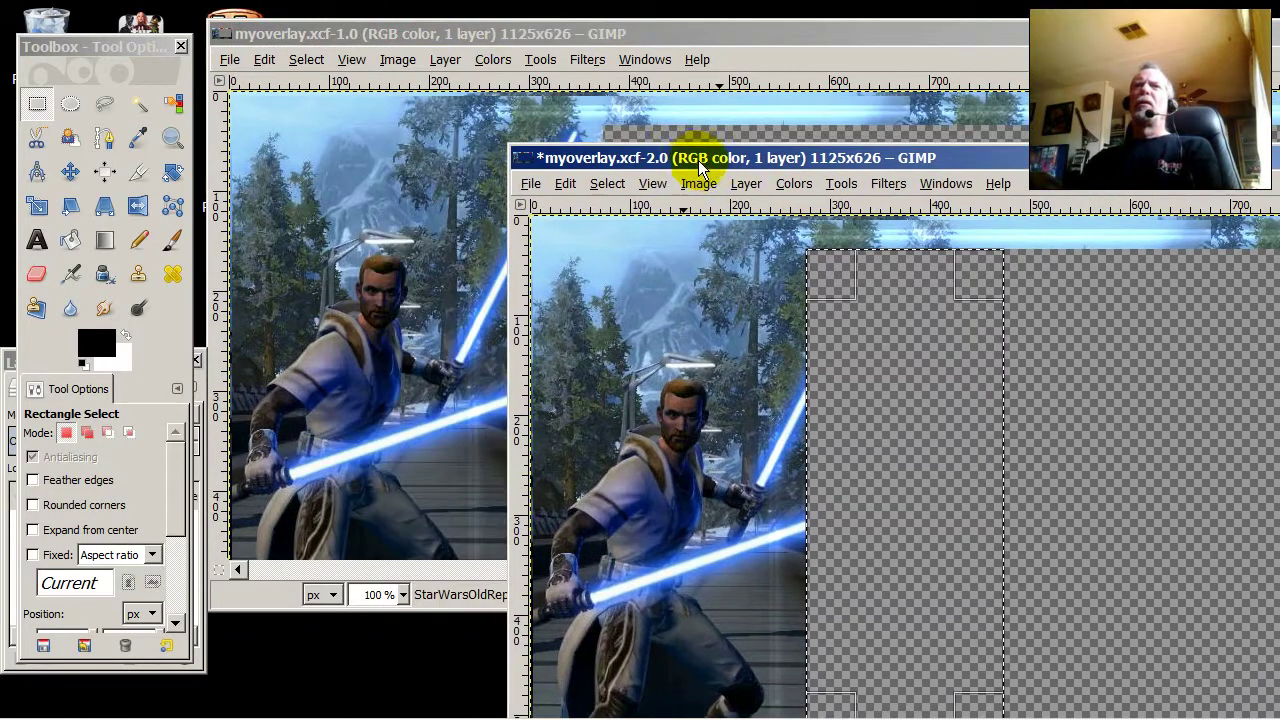
# In the original myoverlay.xcf image, fuzzy-select the bright core of the lower lightsaber blade at threshold 15
pyautogui.click(500, 43)
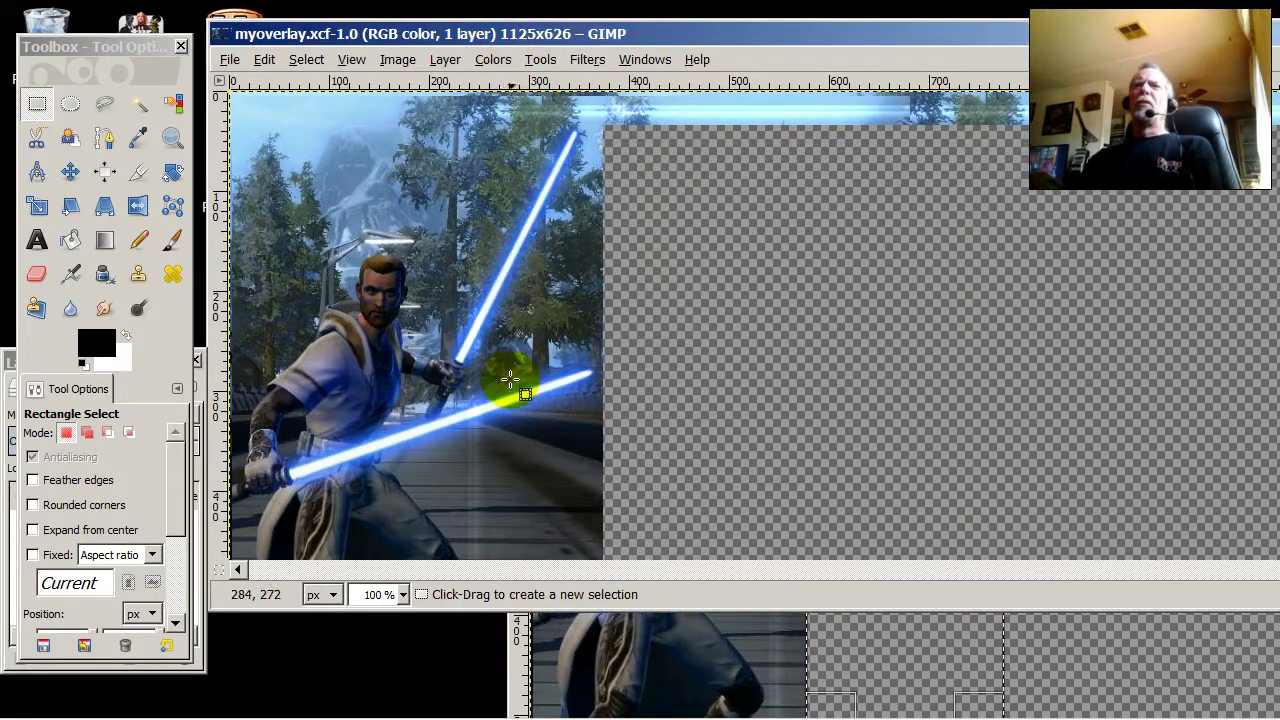
pyautogui.click(139, 104)
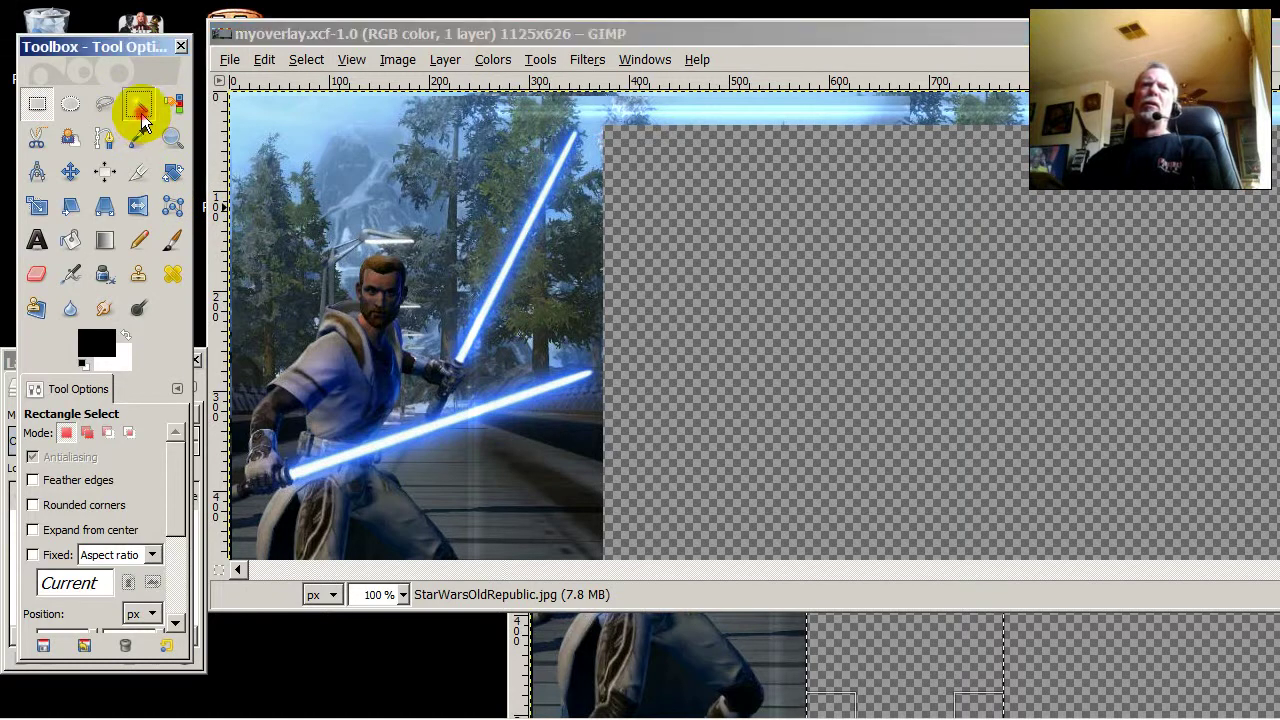
pyautogui.click(439, 425)
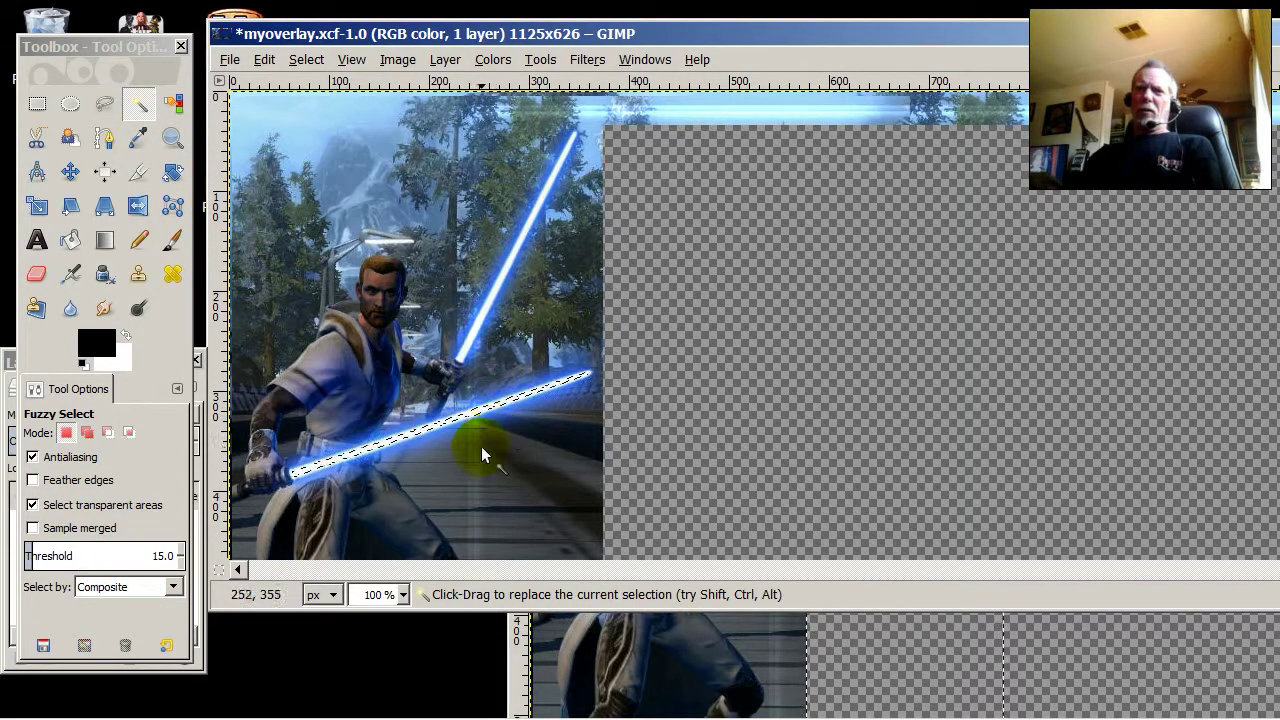
pyautogui.scroll(2, 478, 424)
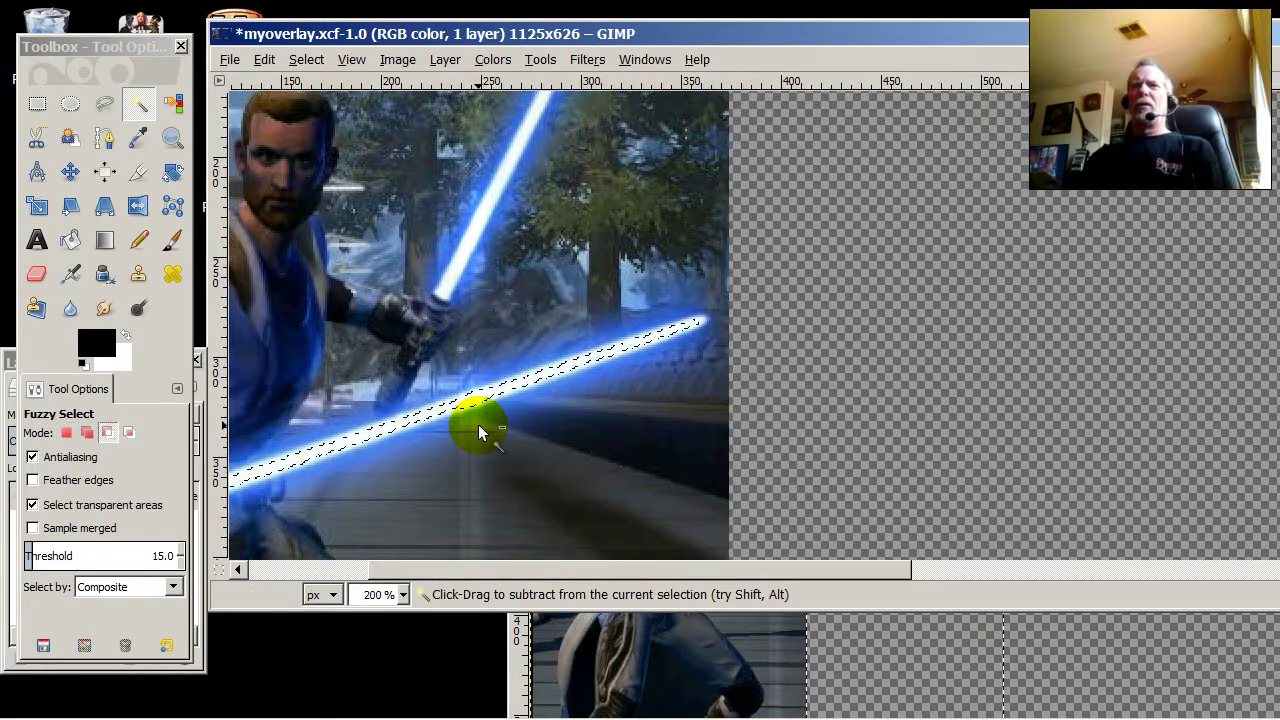
pyautogui.scroll(1, 478, 424)
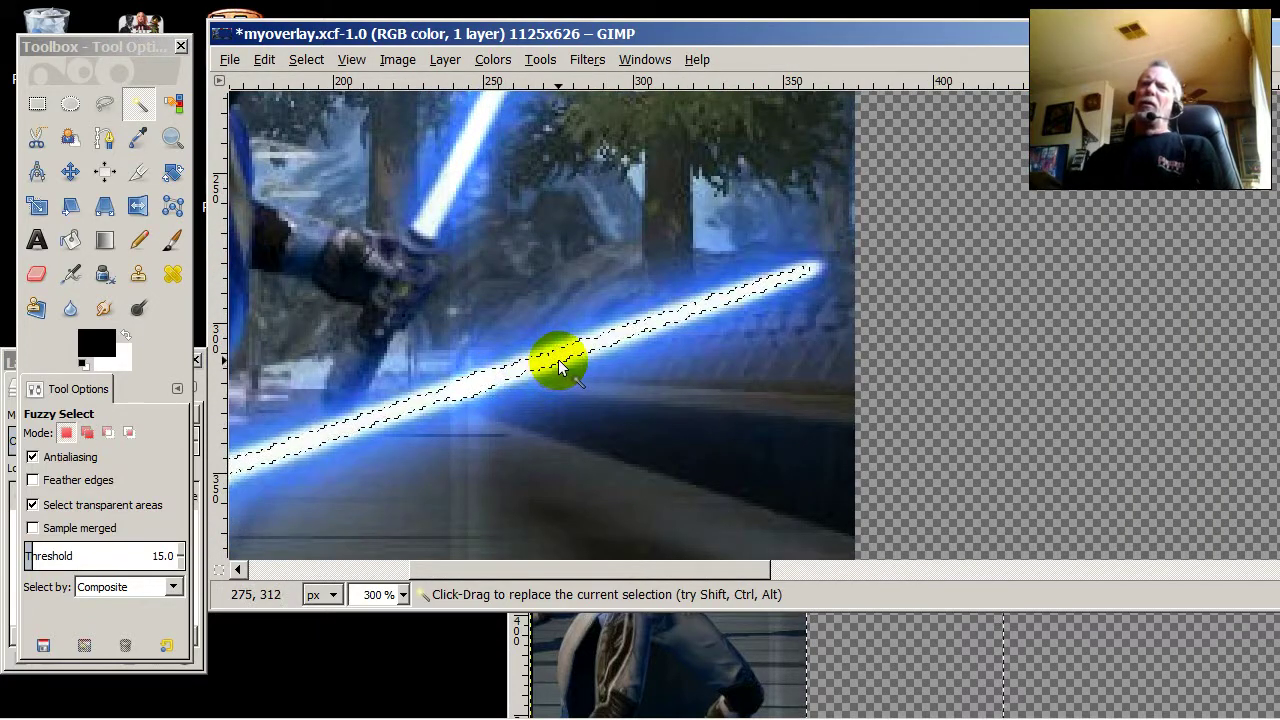
pyautogui.rightClick(657, 331)
pyautogui.press('Escape')
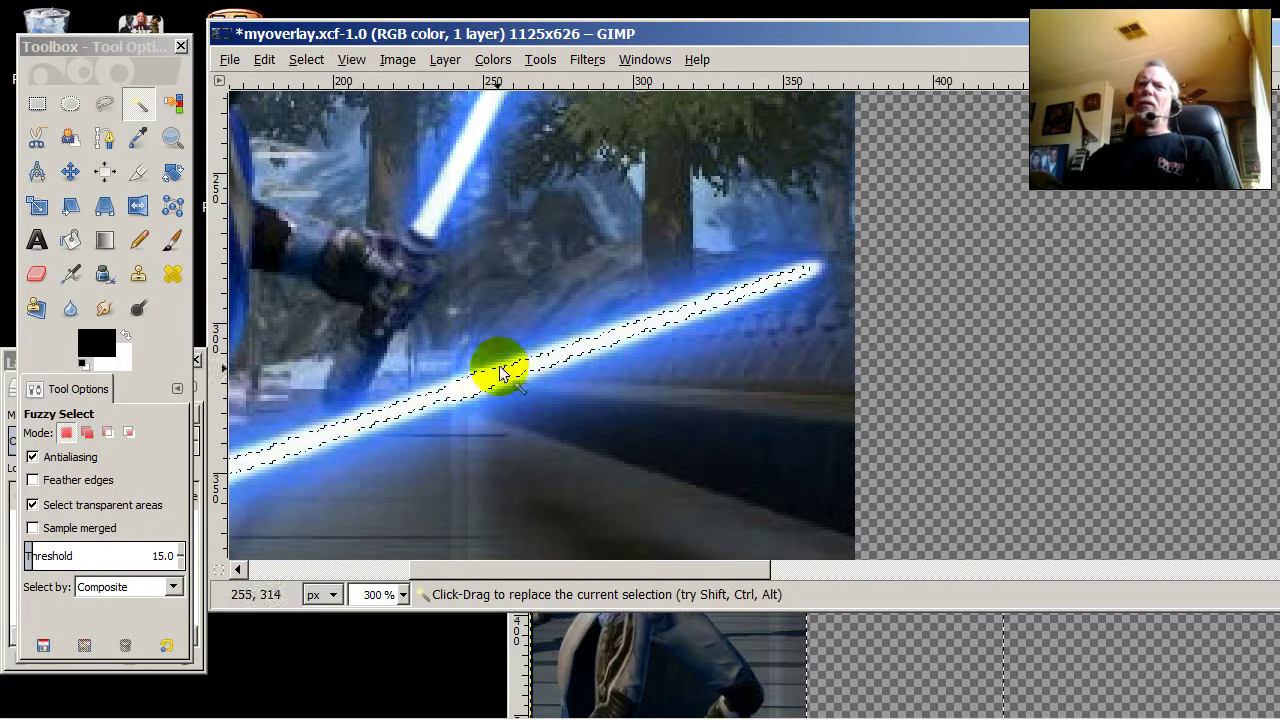
# Grow the blade selection by several pixels so it takes in the blue glow around the core
pyautogui.rightClick(598, 347)
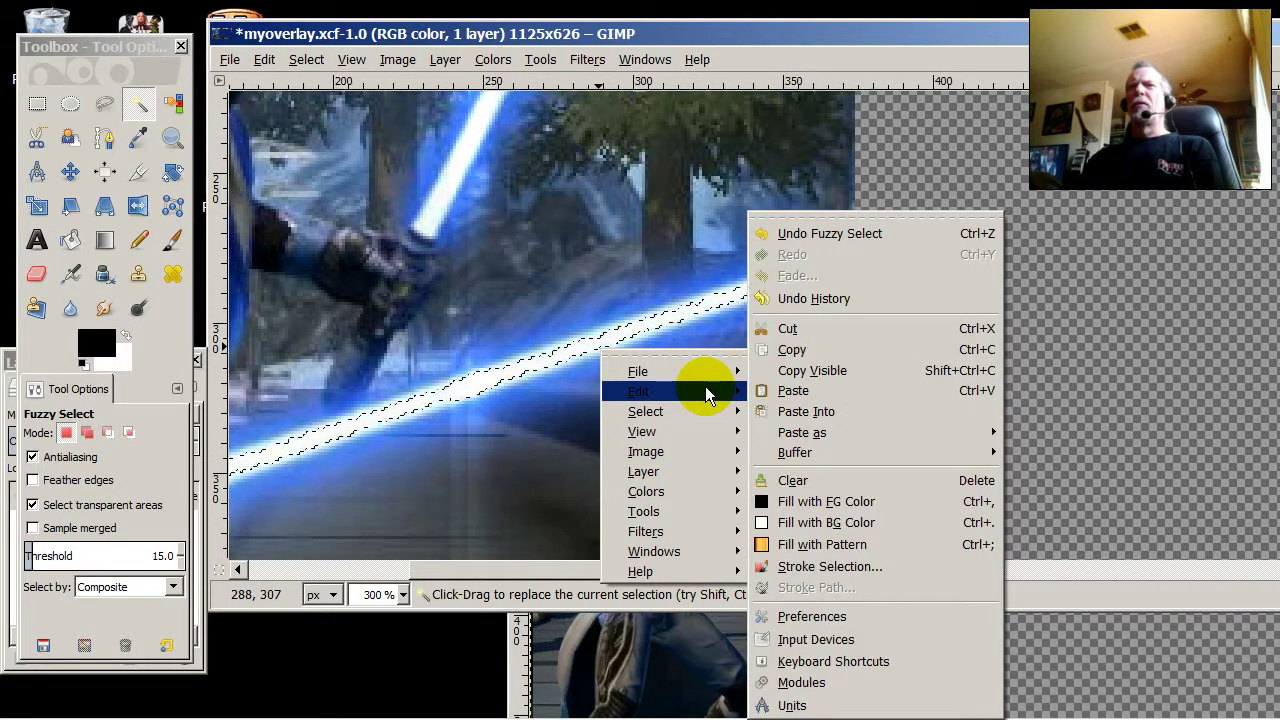
pyautogui.moveTo(727, 551)
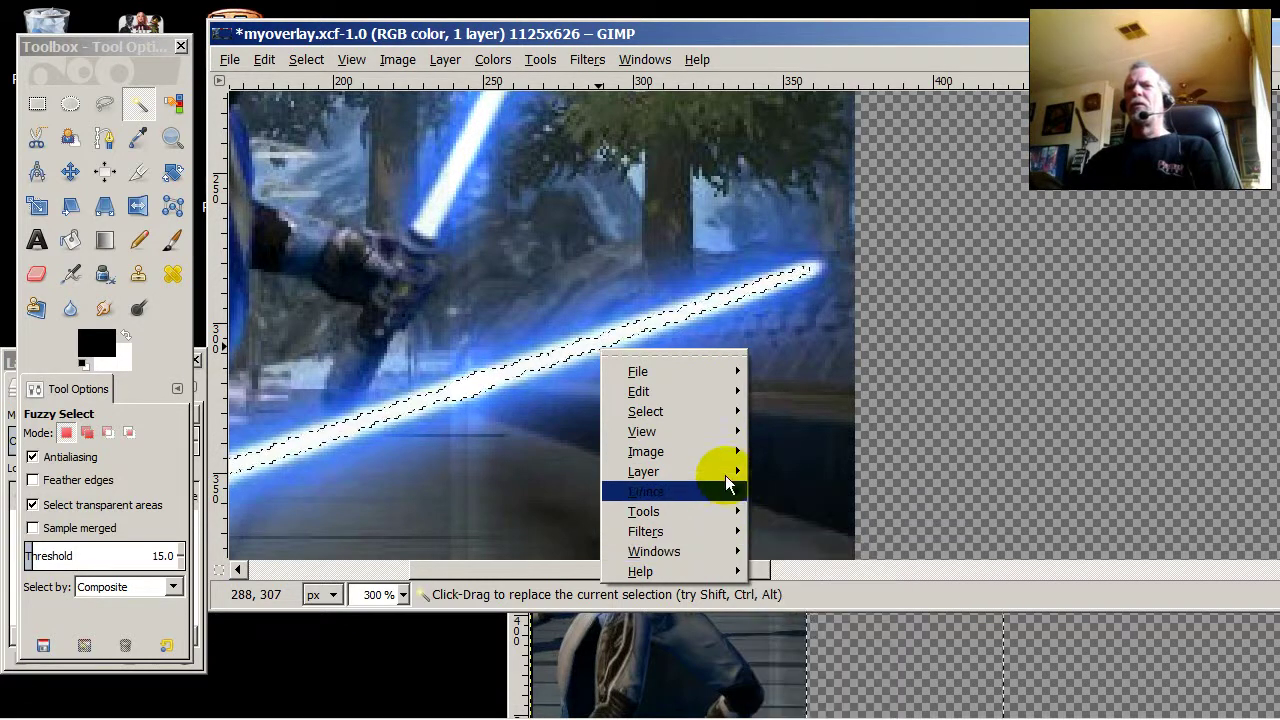
pyautogui.moveTo(729, 411)
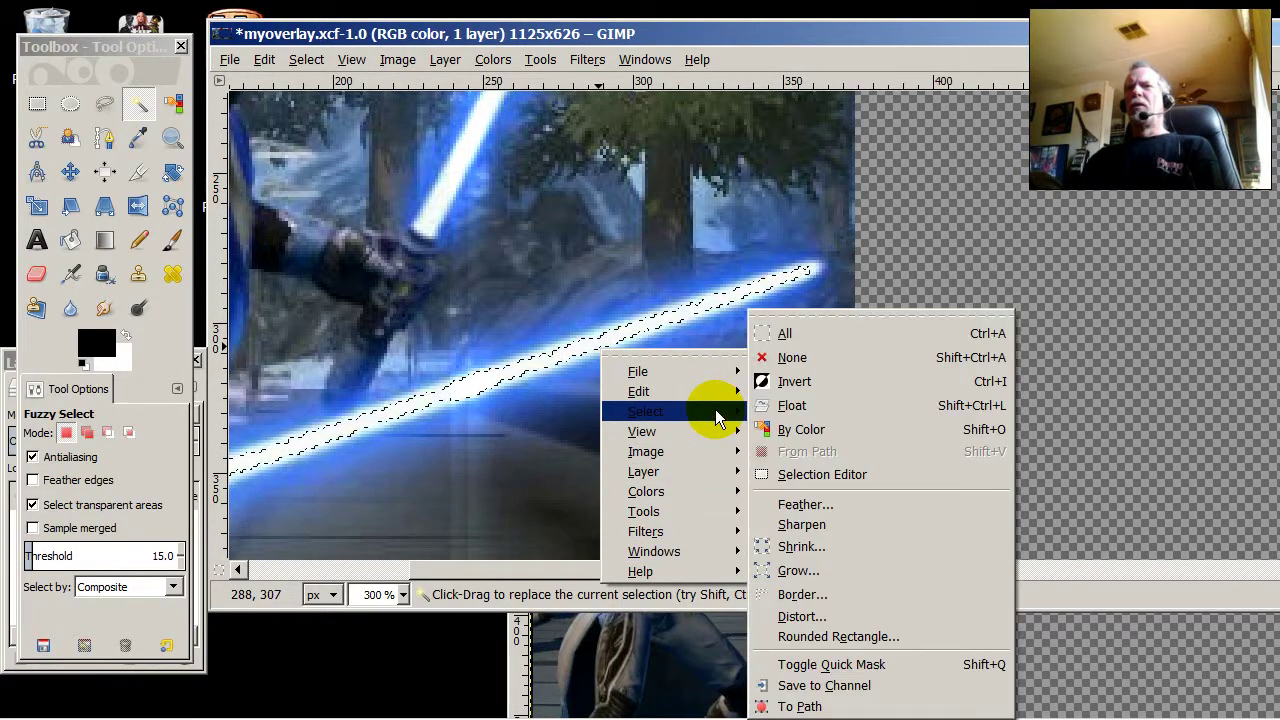
pyautogui.click(826, 570)
pyautogui.click(216, 104)
pyautogui.click(216, 104)
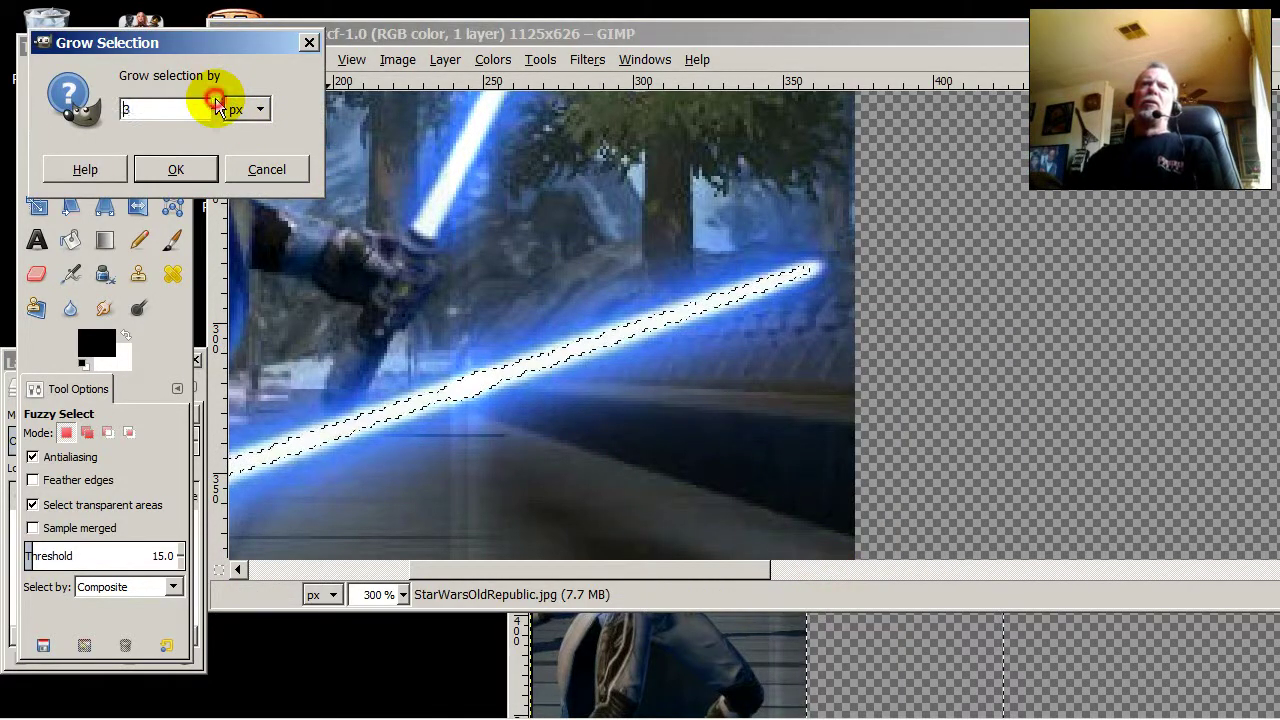
pyautogui.click(216, 104)
pyautogui.click(216, 104)
pyautogui.click(216, 104)
pyautogui.click(216, 104)
pyautogui.click(176, 170)
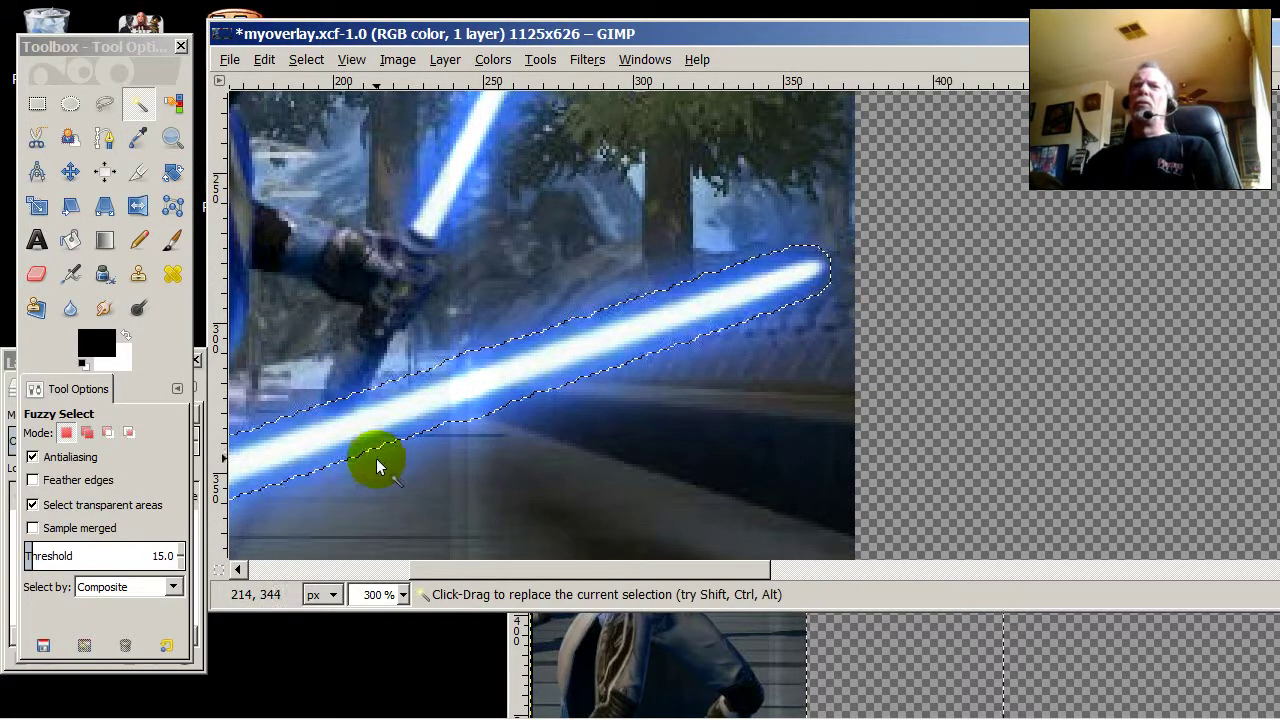
# Copy the selected lower lightsaber blade from the original image, checking that the outline runs from hilt to tip
pyautogui.moveTo(645, 570); pyautogui.dragTo(567, 575)
pyautogui.press('-')
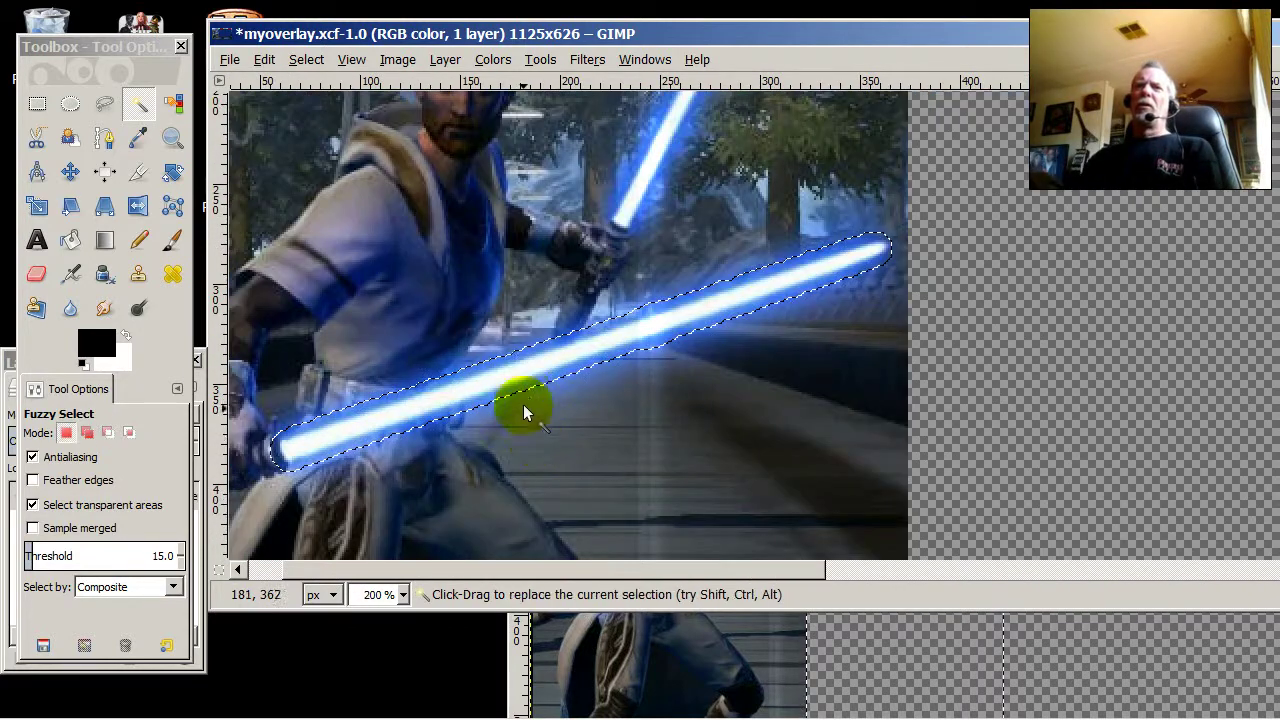
pyautogui.rightClick(530, 372)
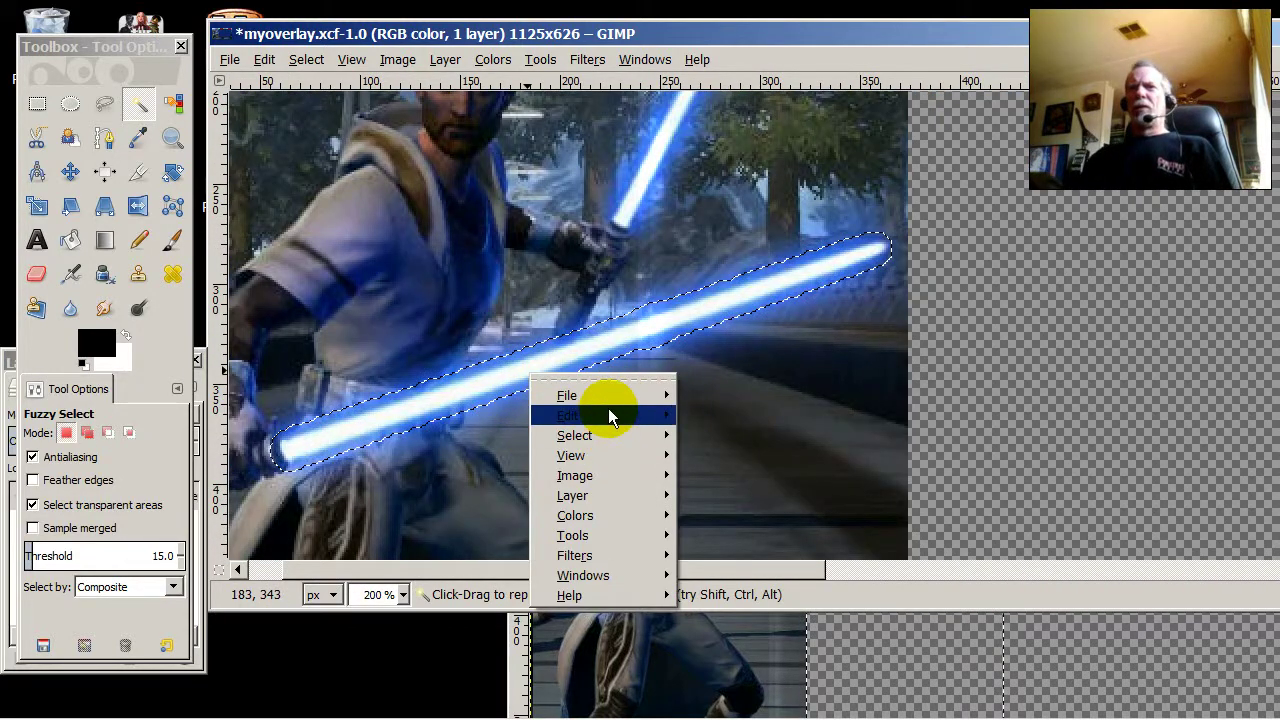
pyautogui.moveTo(608, 414)
pyautogui.click(784, 345)
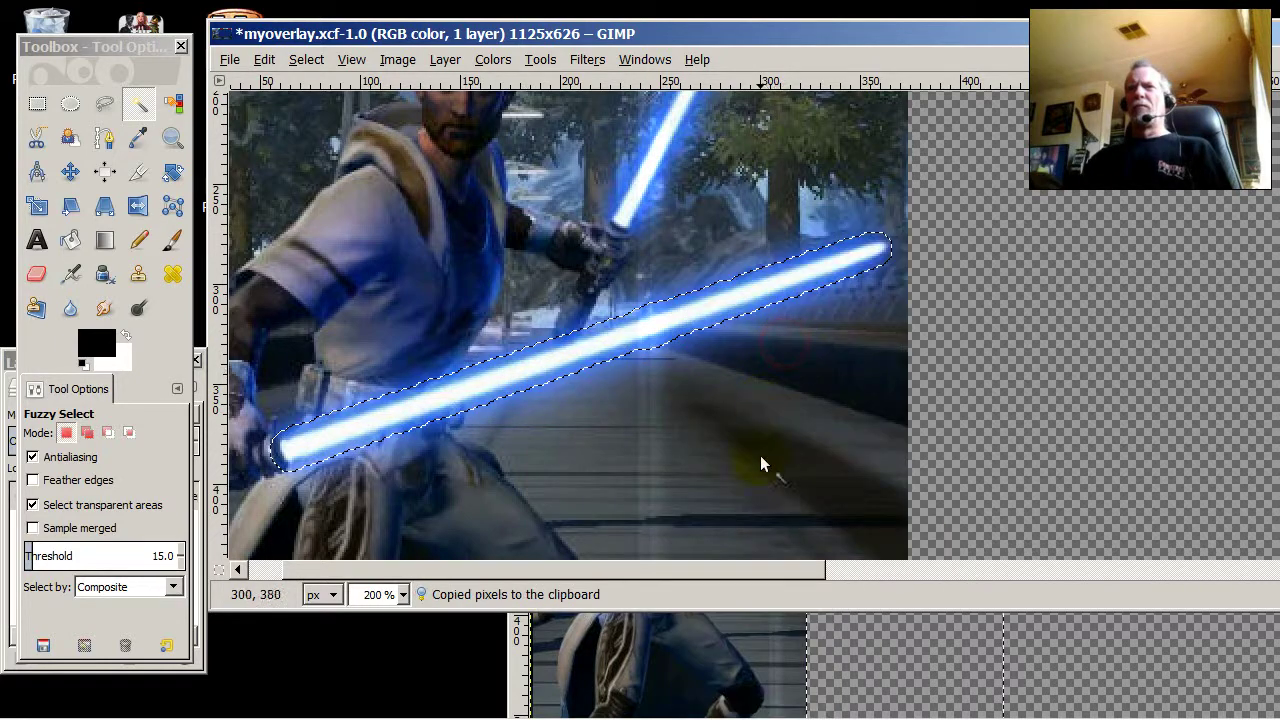
# Bring the second copy's window to the front beside the toolbox and clear its selection with the Rectangle Select tool
pyautogui.hotkey('ctrl', 'shift', 'v')
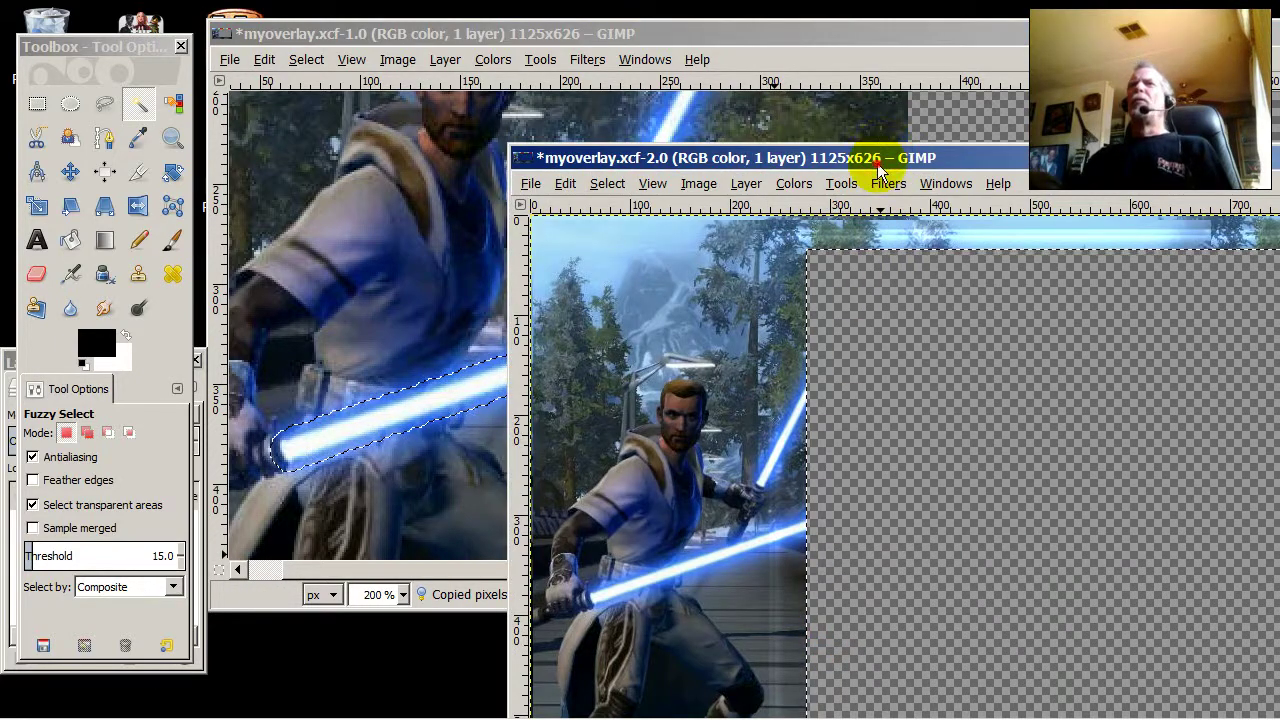
pyautogui.moveTo(877, 166); pyautogui.dragTo(697, 51)
pyautogui.click(535, 328)
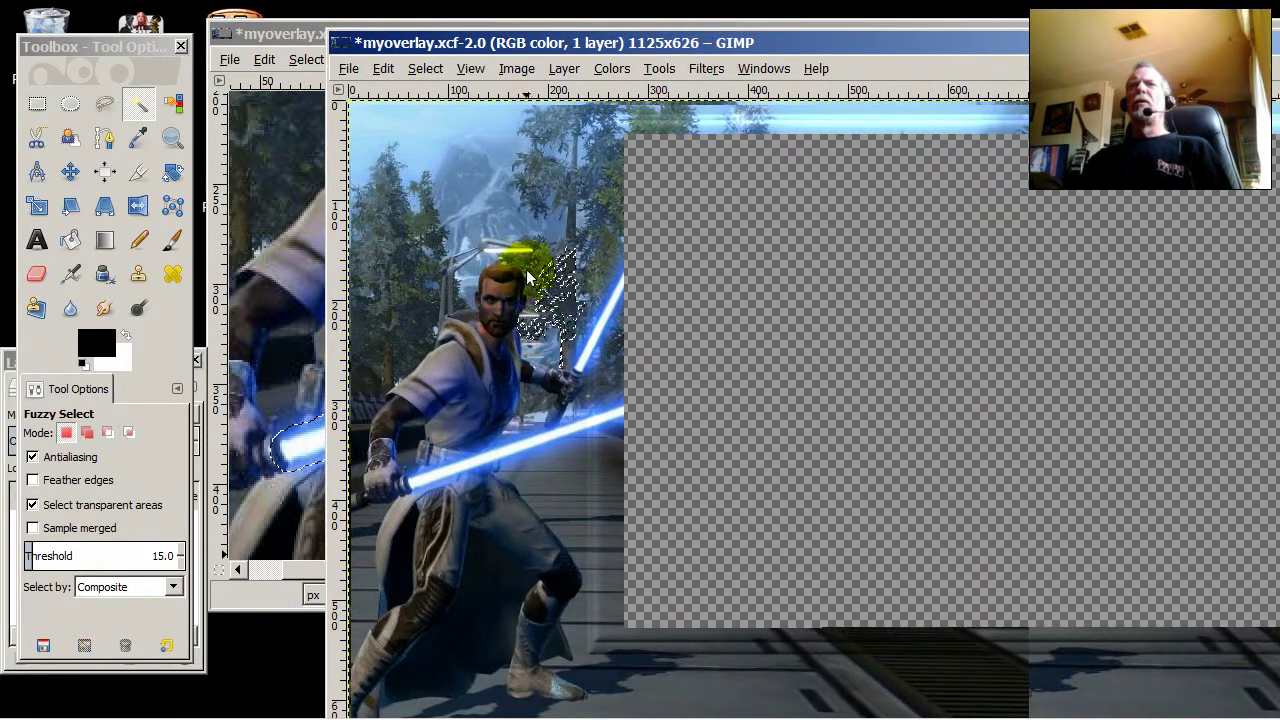
pyautogui.click(40, 103)
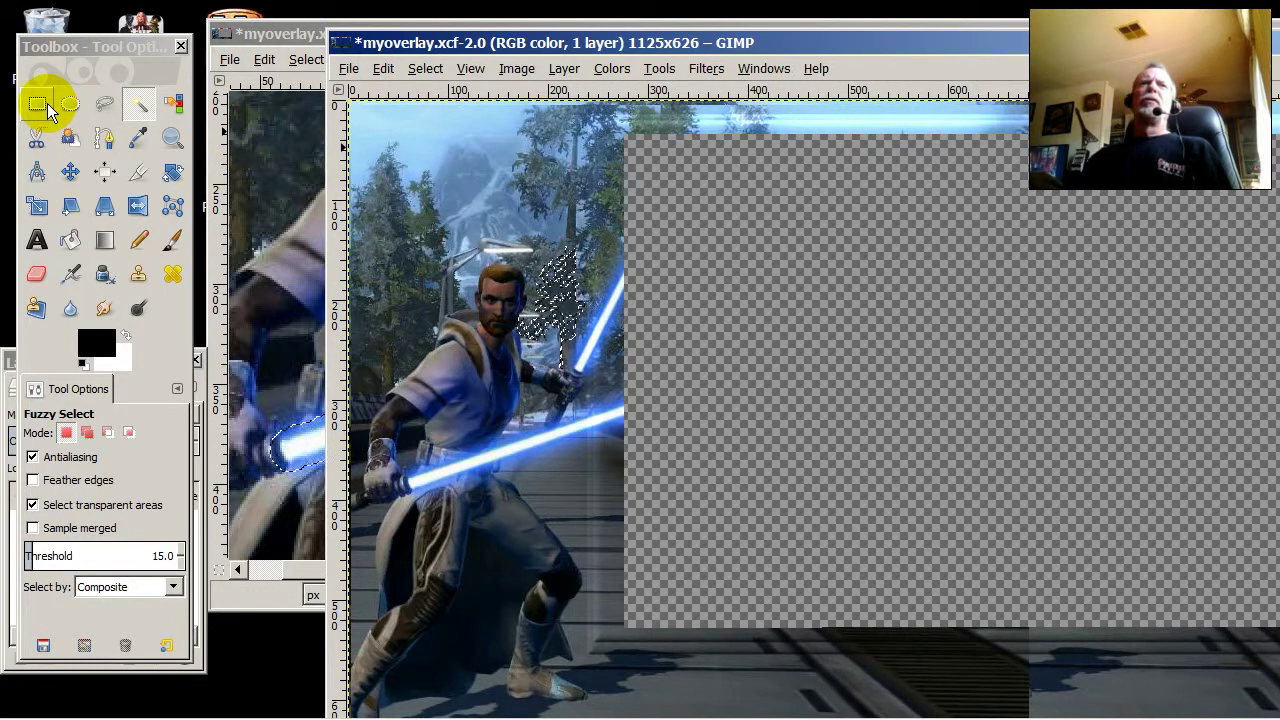
pyautogui.click(430, 254)
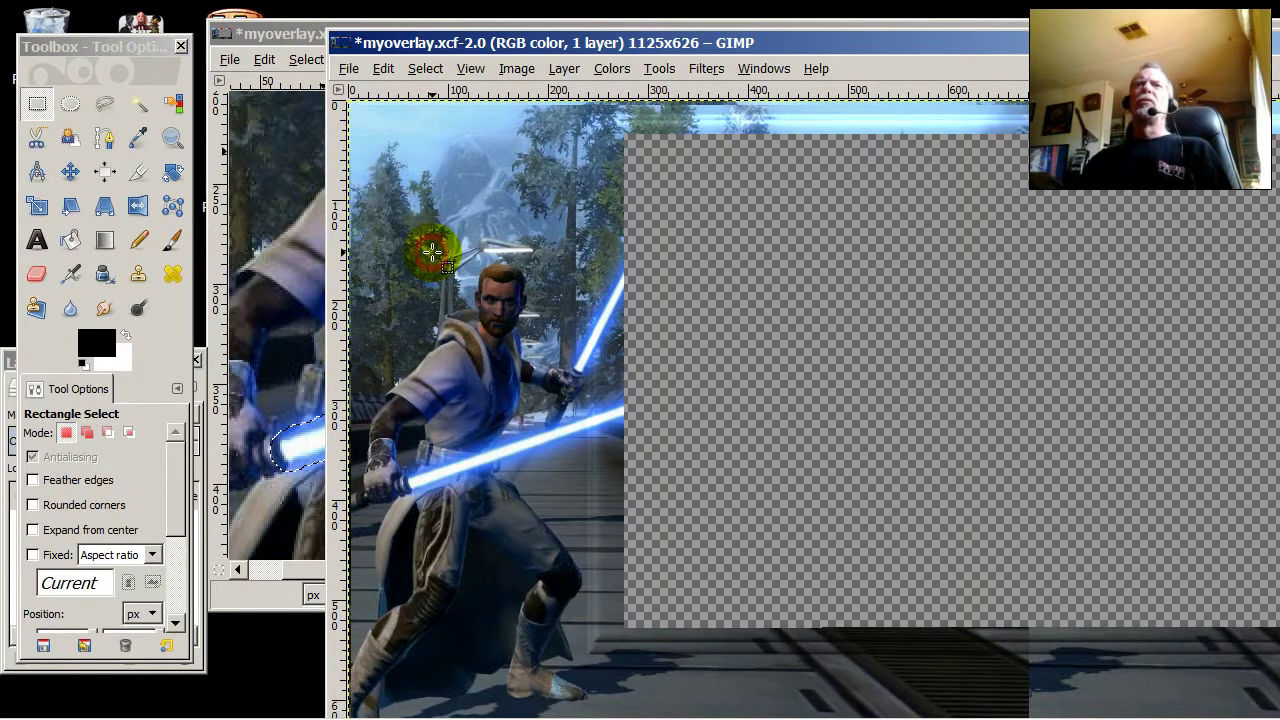
# Paste the copied blade into the second copy and place it over the cut-off lower lightsaber, extending into the transparent area
pyautogui.rightClick(647, 358)
pyautogui.moveTo(695, 402)
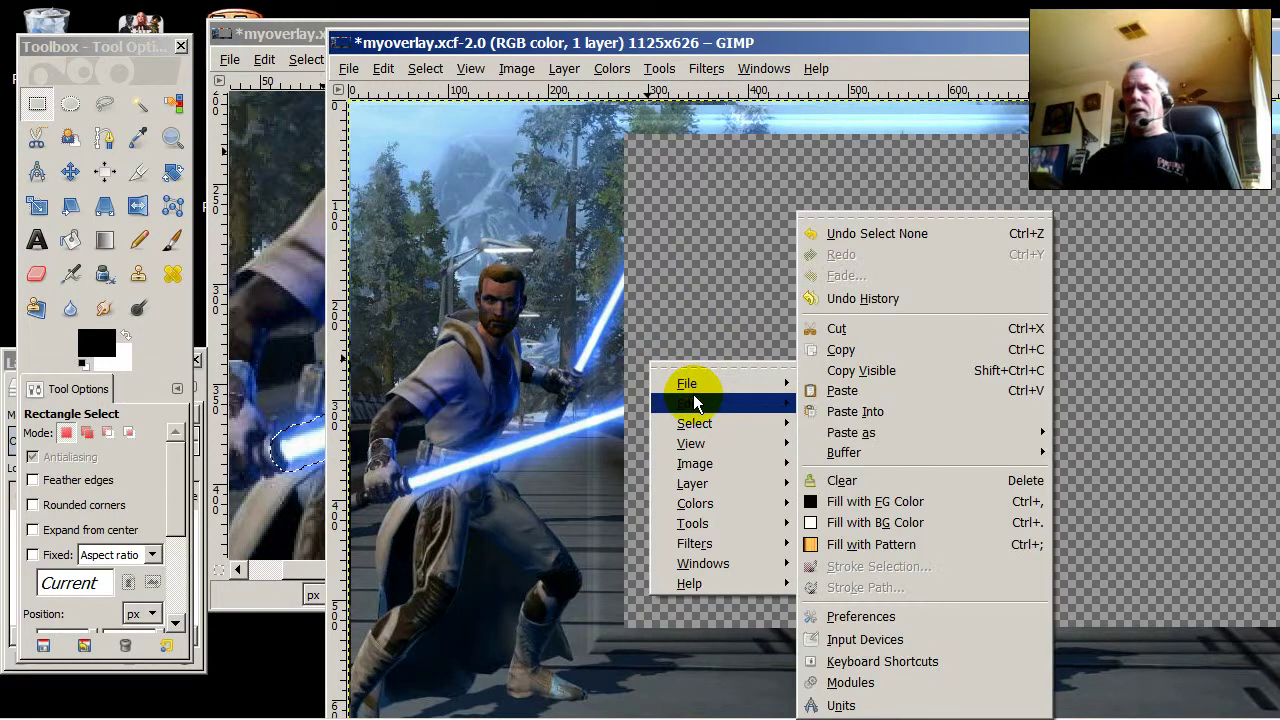
pyautogui.click(870, 389)
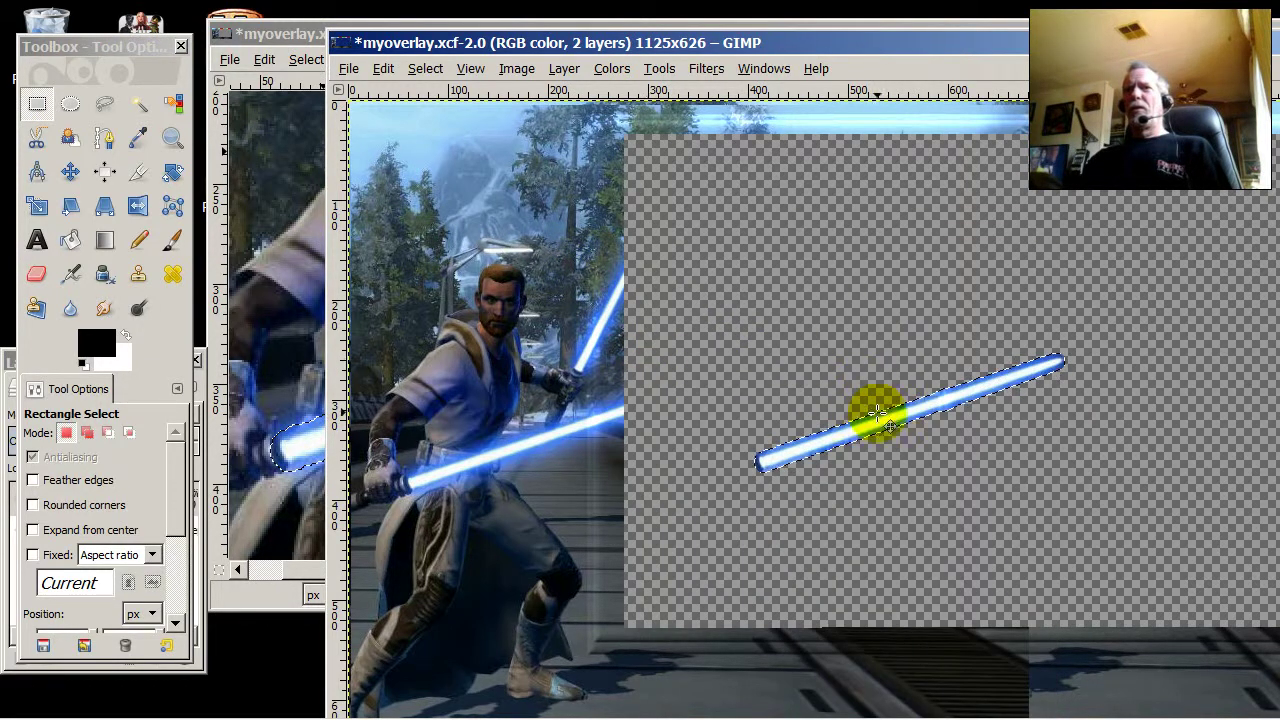
pyautogui.moveTo(915, 408); pyautogui.dragTo(565, 430)
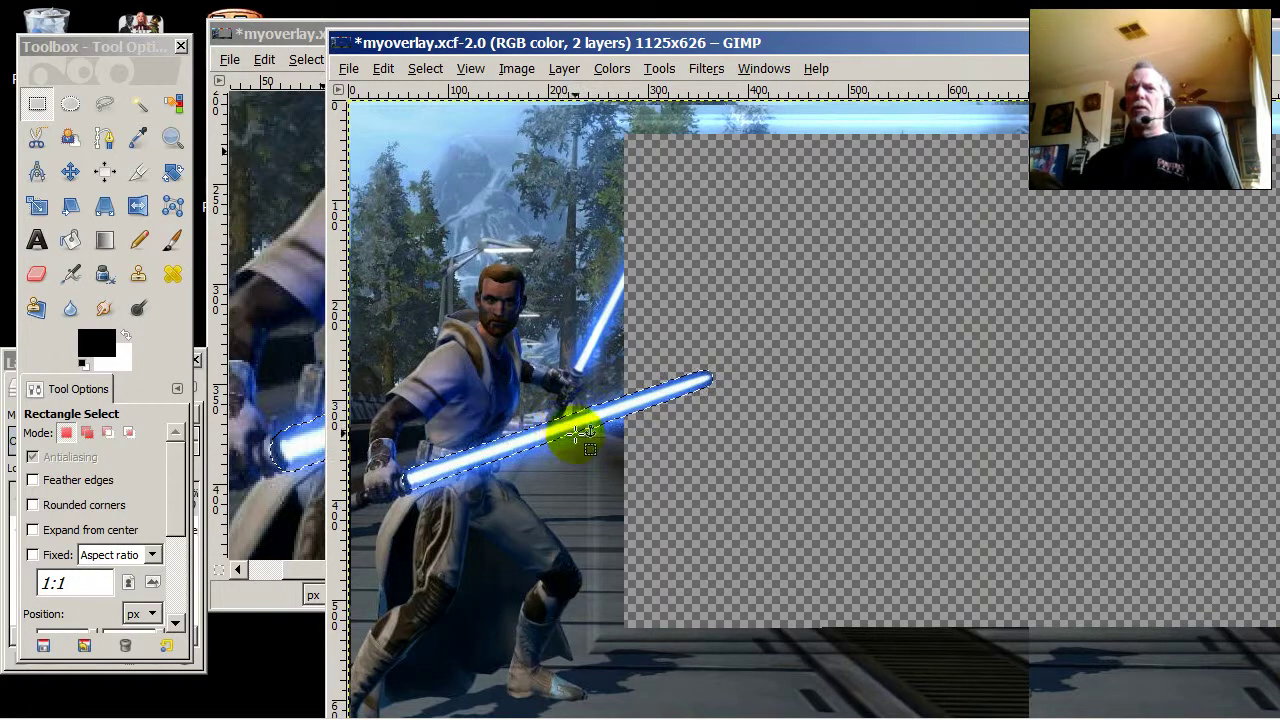
# Check the pasted blade's alignment with the hilt up close and anchor it to the image layer
pyautogui.scroll(2, 494, 490)
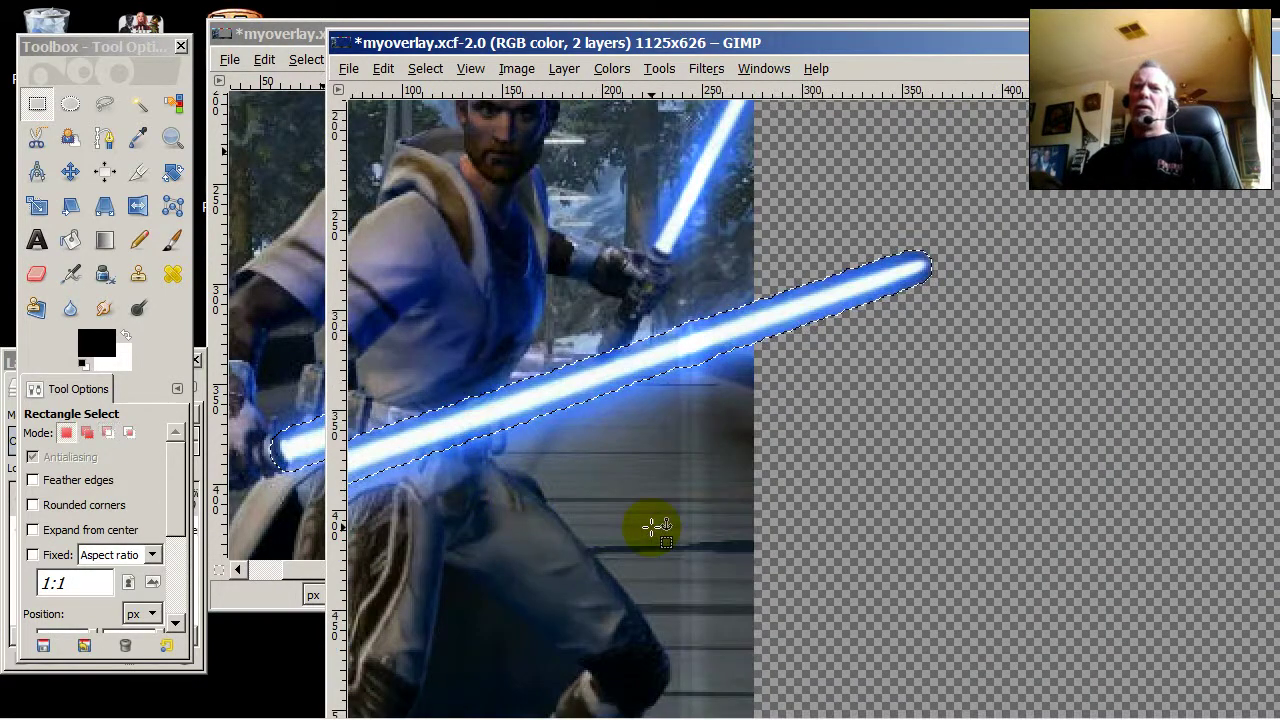
pyautogui.moveTo(675, 45); pyautogui.dragTo(649, 24)
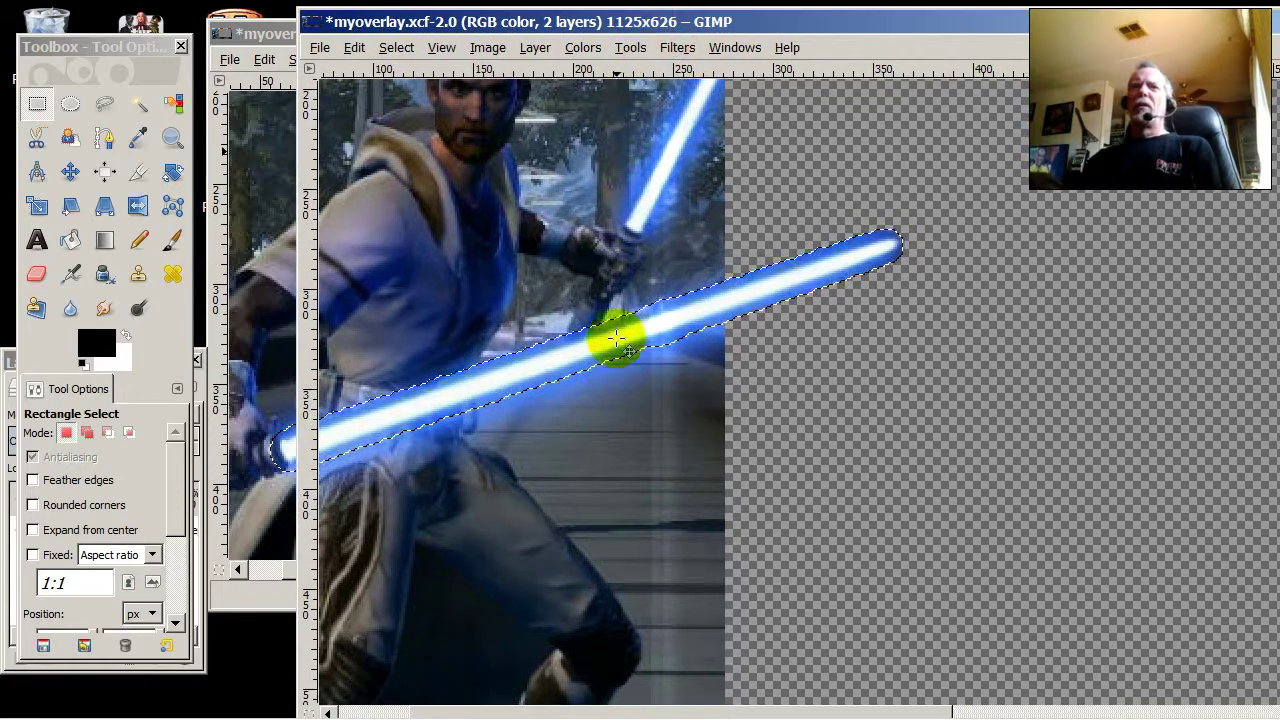
pyautogui.moveTo(668, 708)
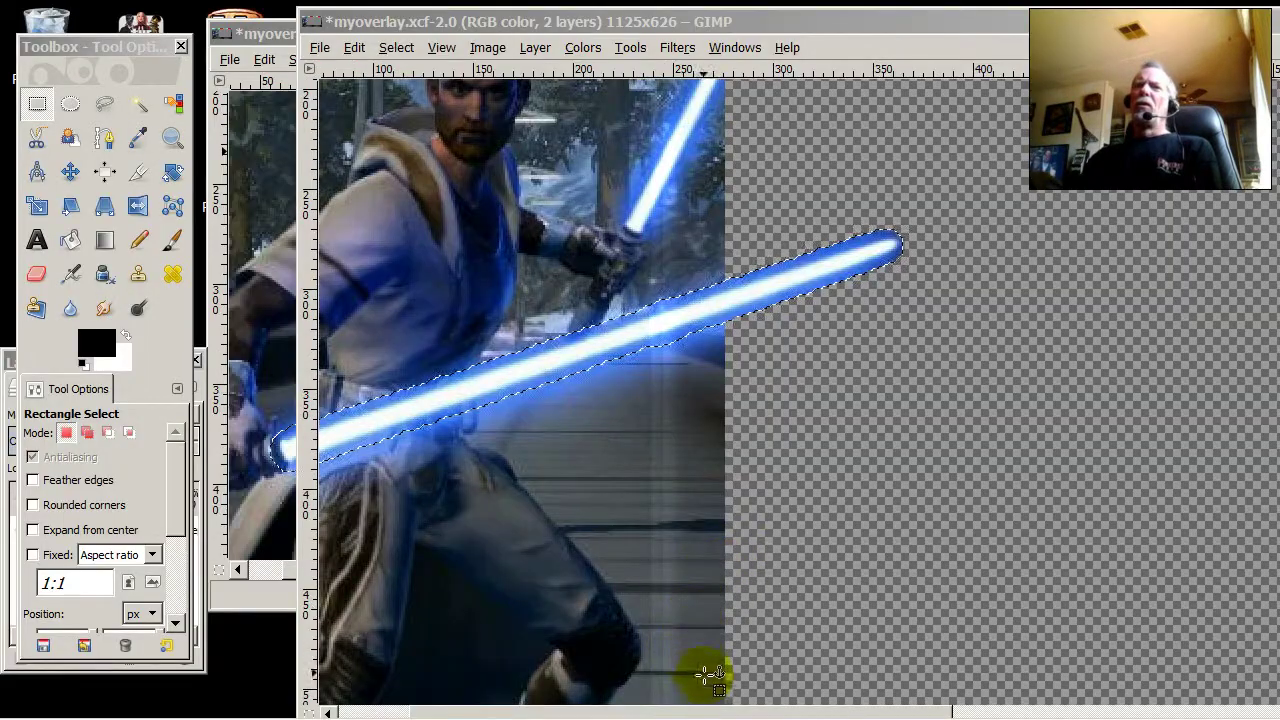
pyautogui.moveTo(722, 710); pyautogui.dragTo(629, 374)
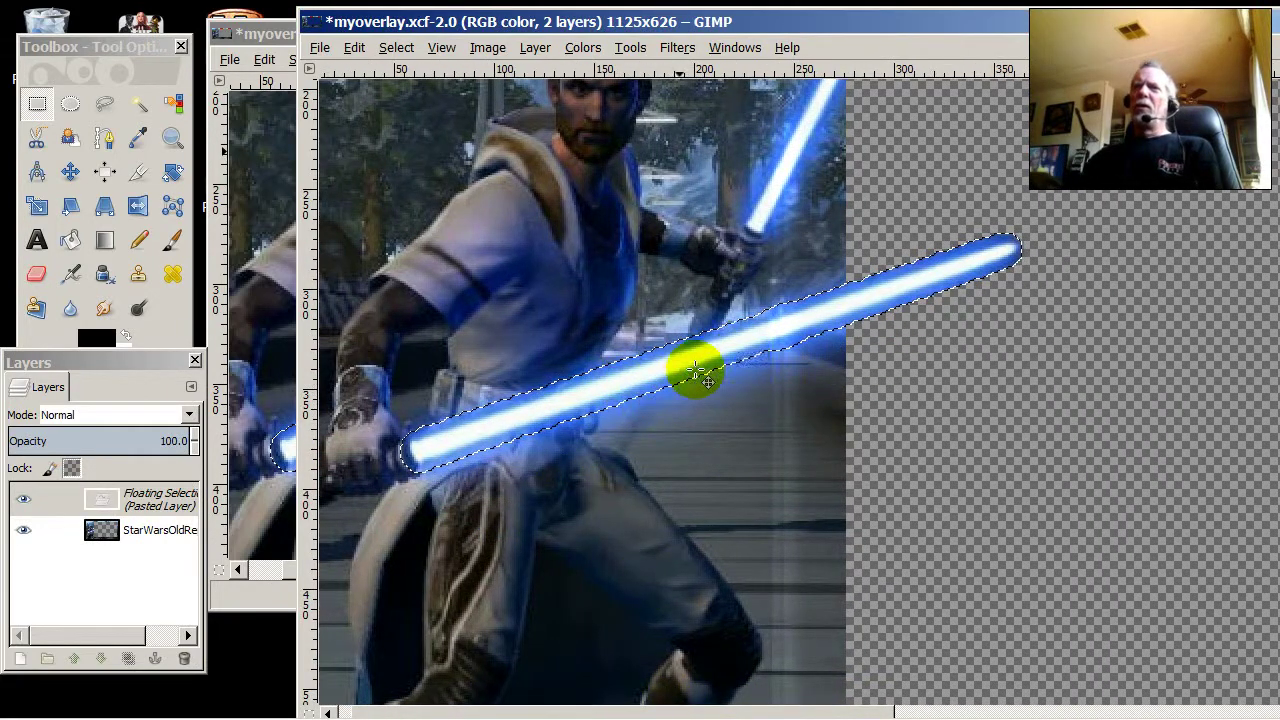
pyautogui.click(935, 455)
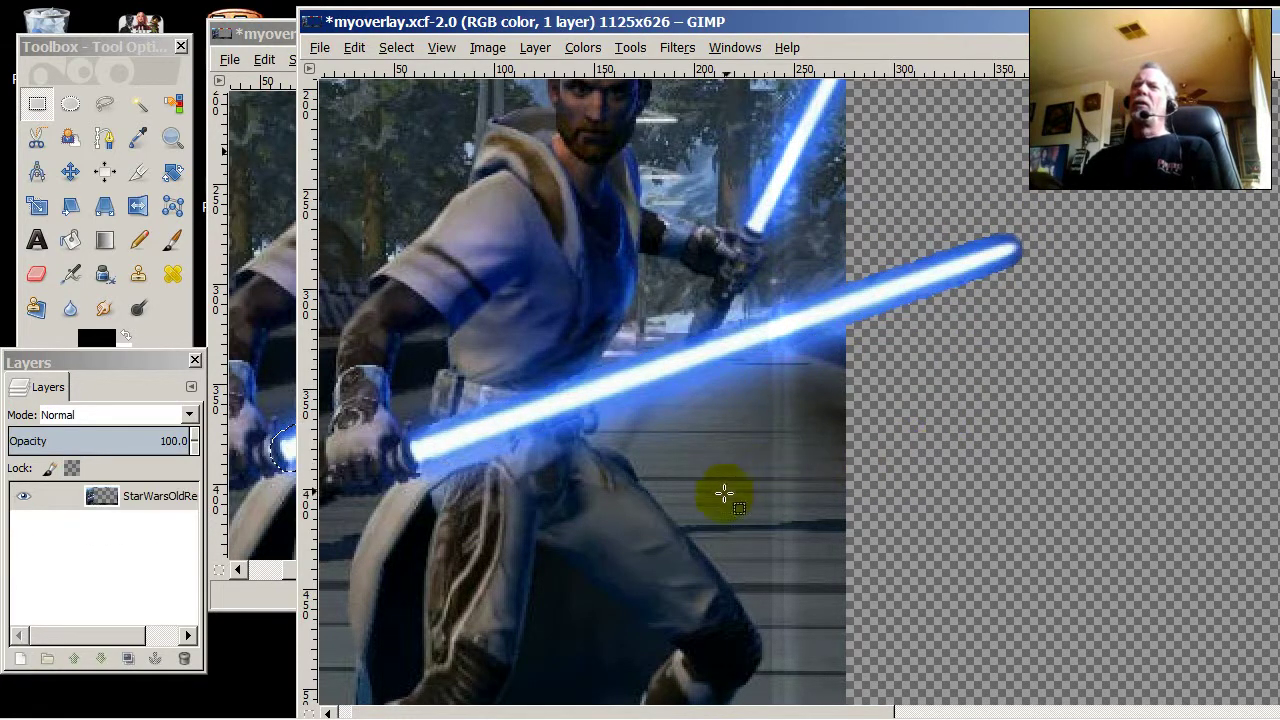
# Save the second copy under the new name 111.xcf in the Downloads folder
pyautogui.click(330, 52)
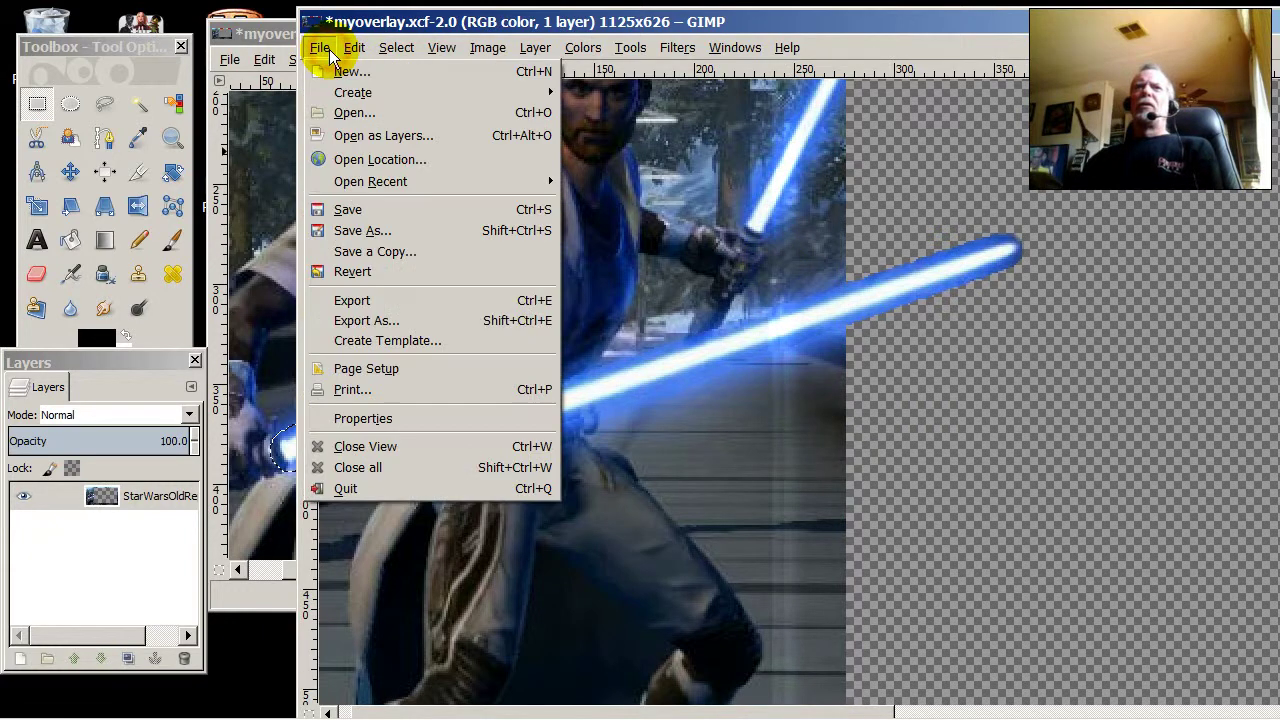
pyautogui.click(382, 231)
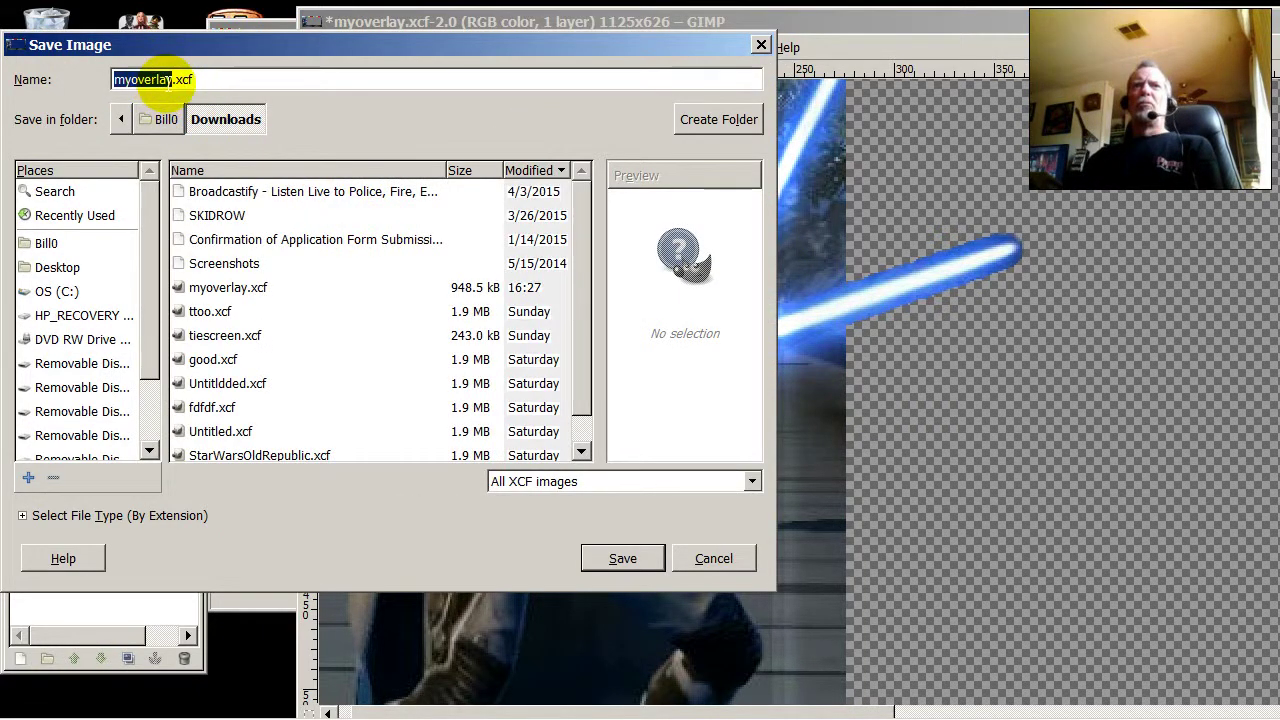
pyautogui.write('1')
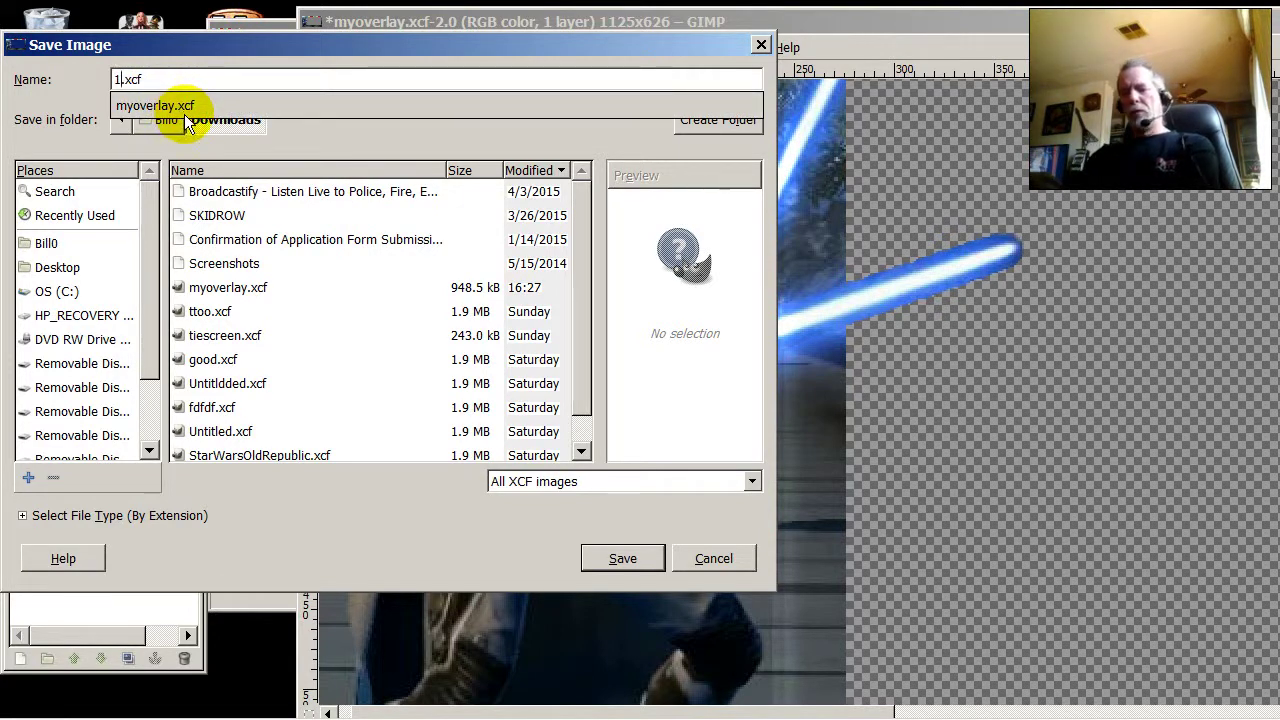
pyautogui.write('11')
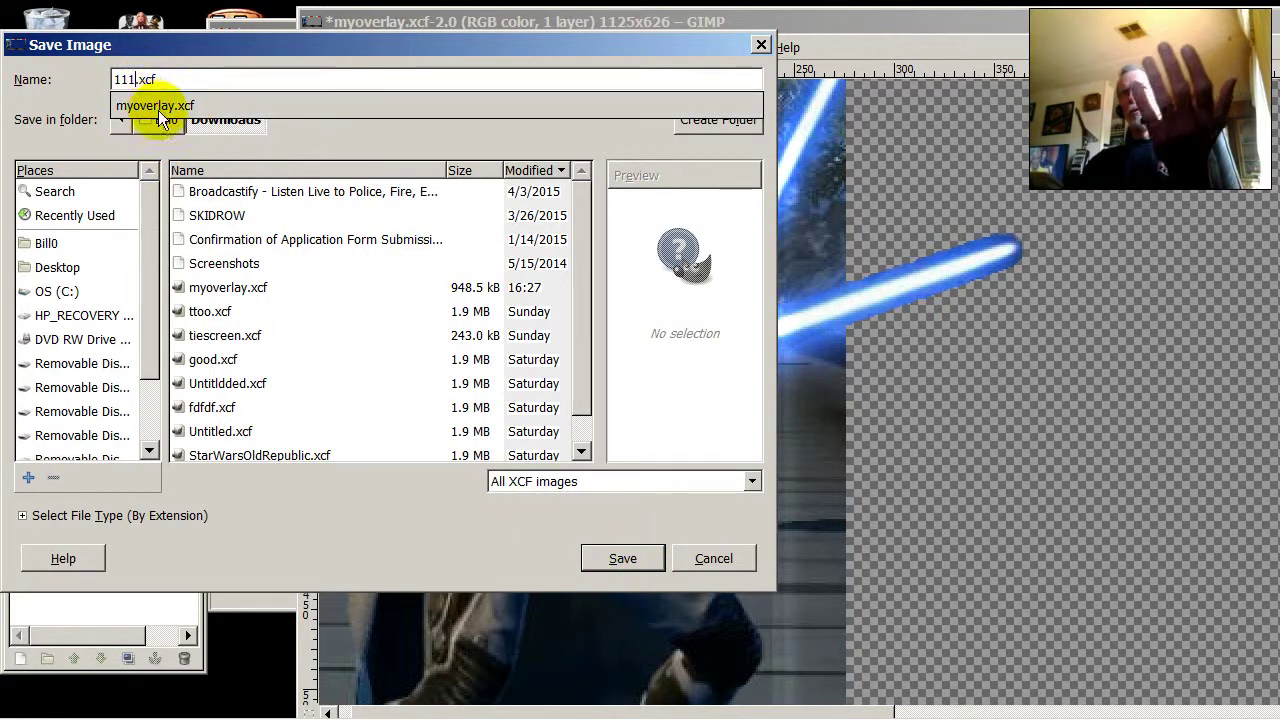
pyautogui.press('Return')
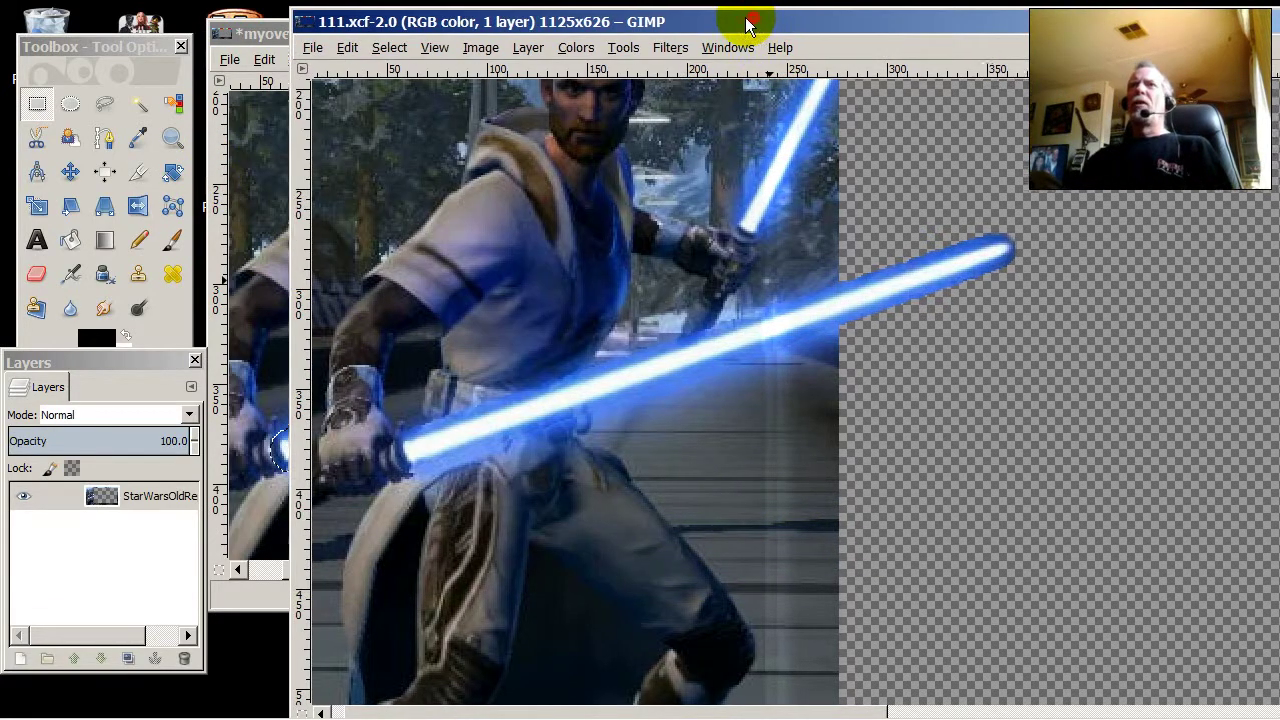
# Move the 111.xcf window aside and bring the original myoverlay.xcf image to the front with its upper lightsaber in view
pyautogui.moveTo(749, 22); pyautogui.dragTo(900, 103)
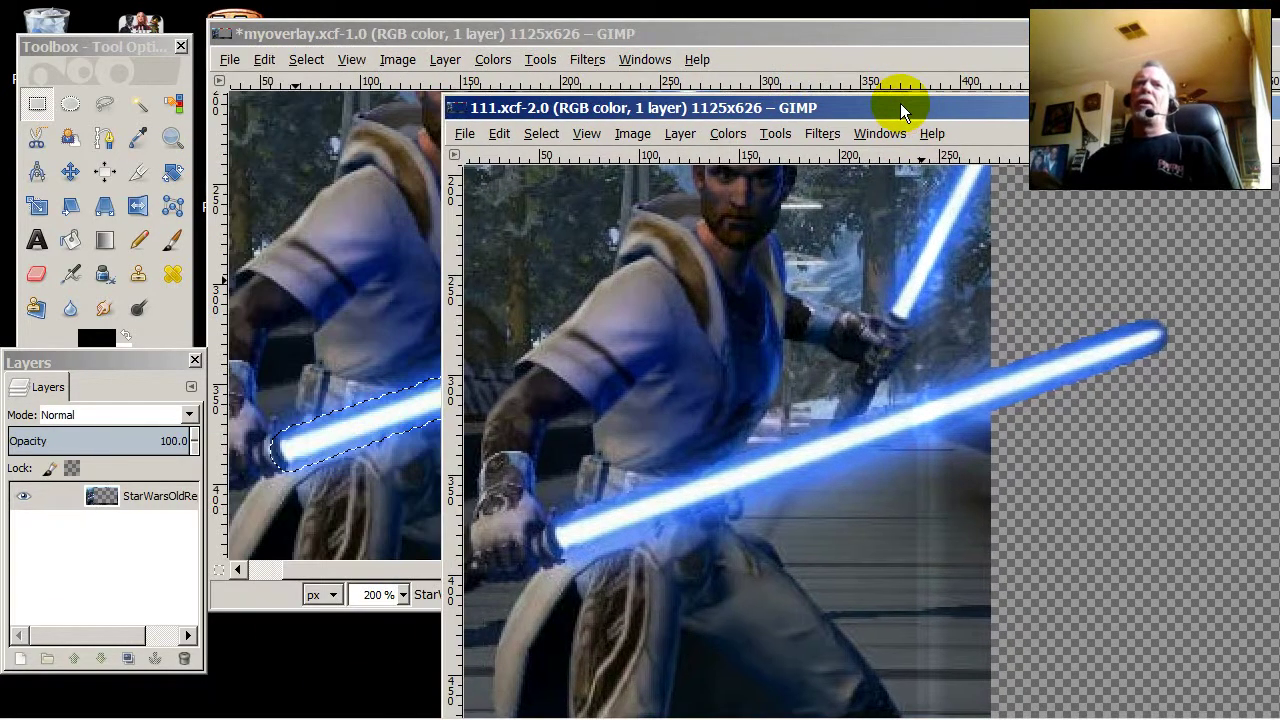
pyautogui.scroll(5, 893, 390)
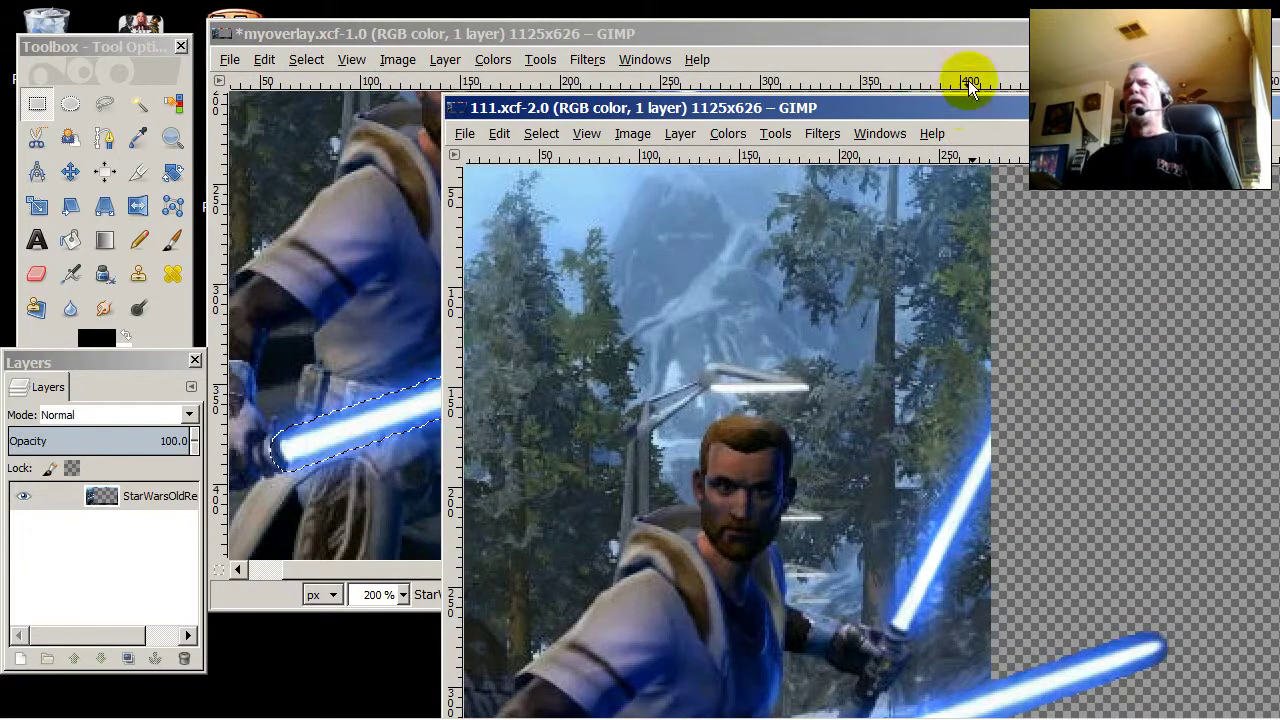
pyautogui.moveTo(948, 106); pyautogui.dragTo(861, 108)
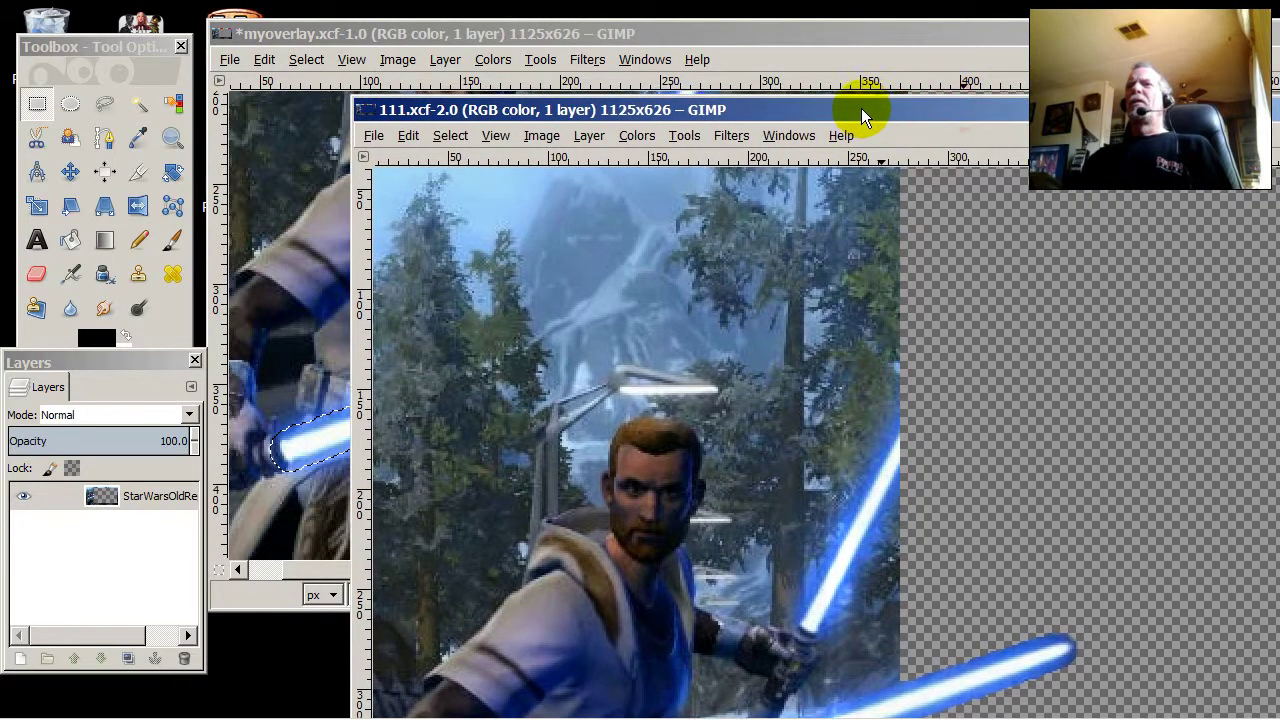
pyautogui.click(607, 32)
pyautogui.scroll(5, 754, 343)
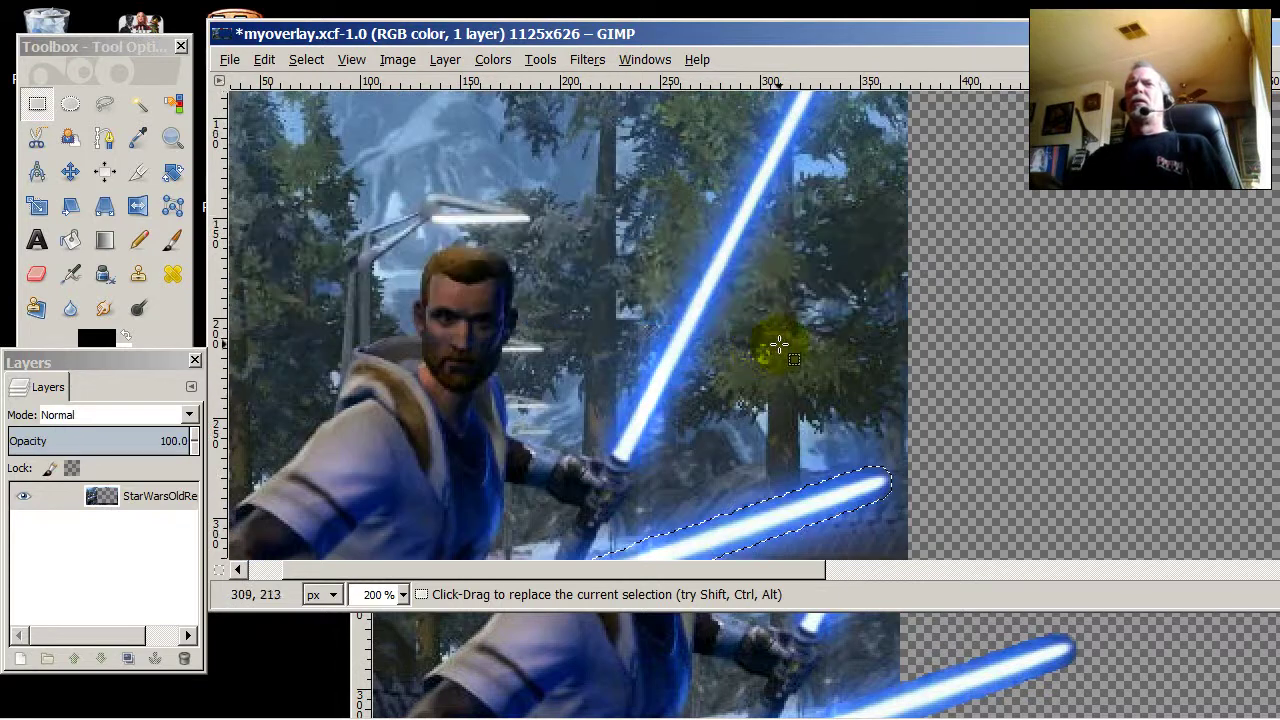
# Select the white core of the upper lightsaber blade with Fuzzy Select and check the selection from tip to hilt
pyautogui.scroll(3, 703, 320)
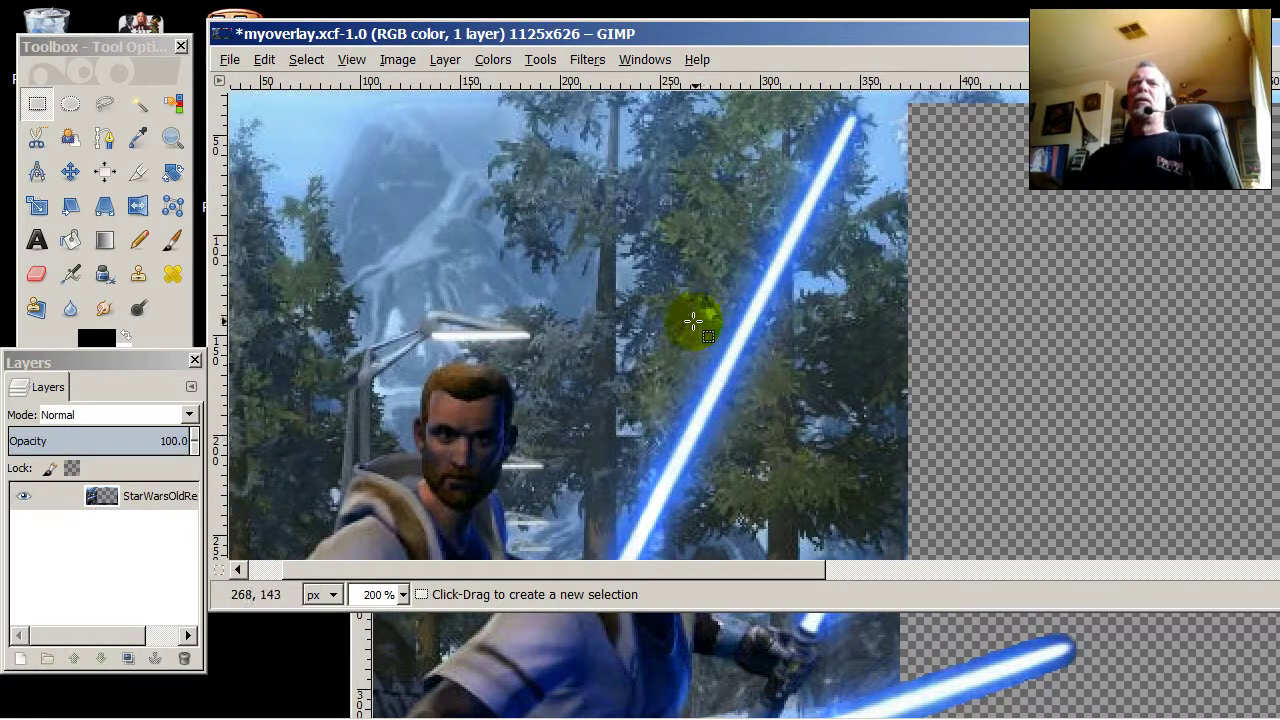
pyautogui.click(138, 103)
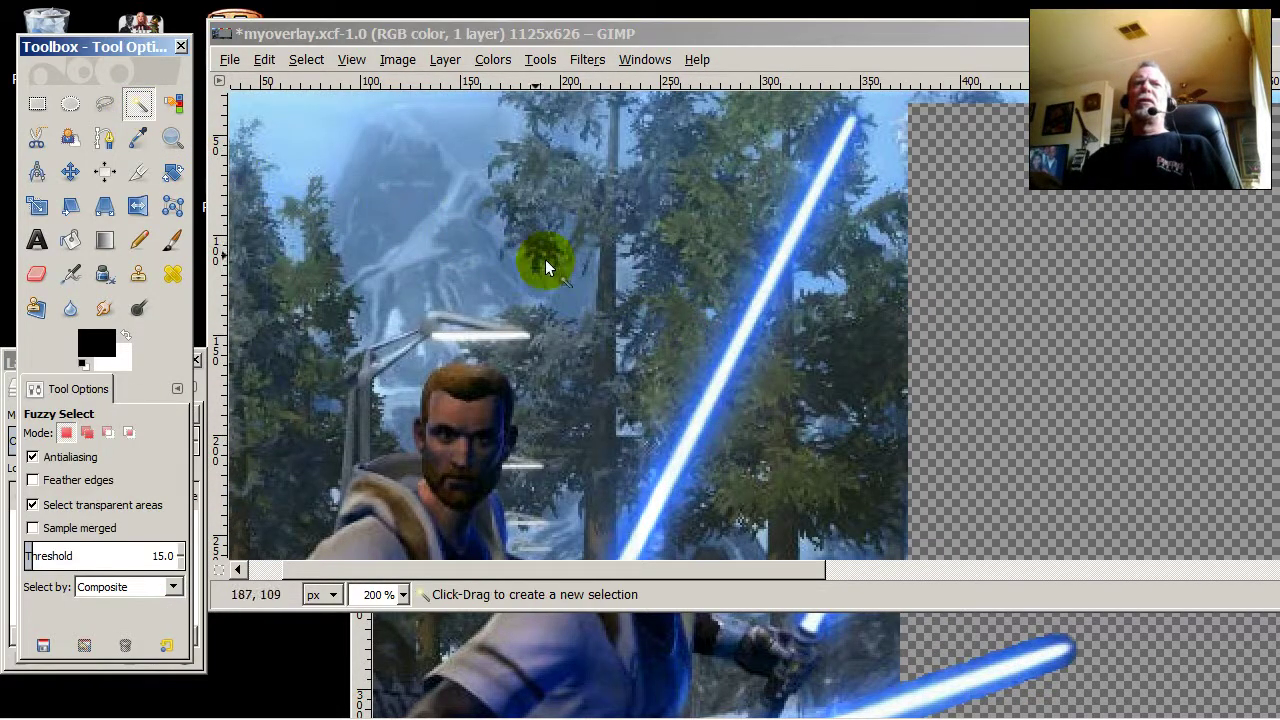
pyautogui.click(727, 362)
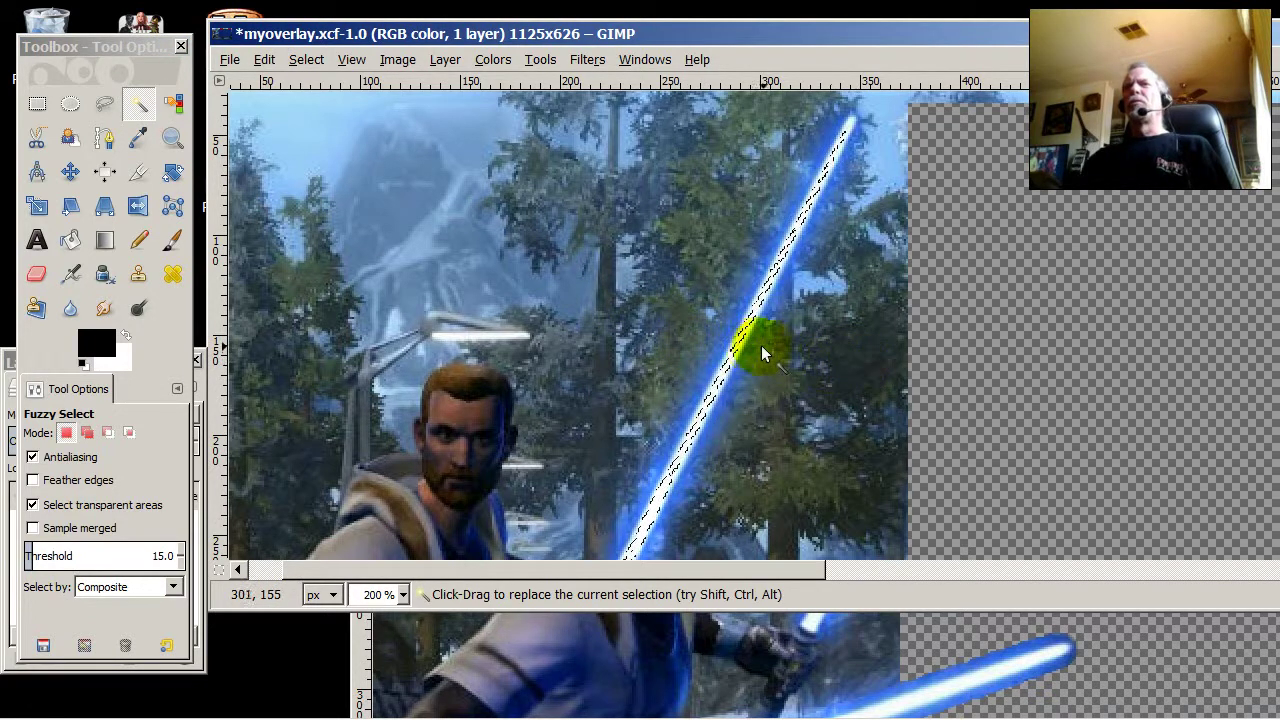
pyautogui.scroll(-5, 720, 417)
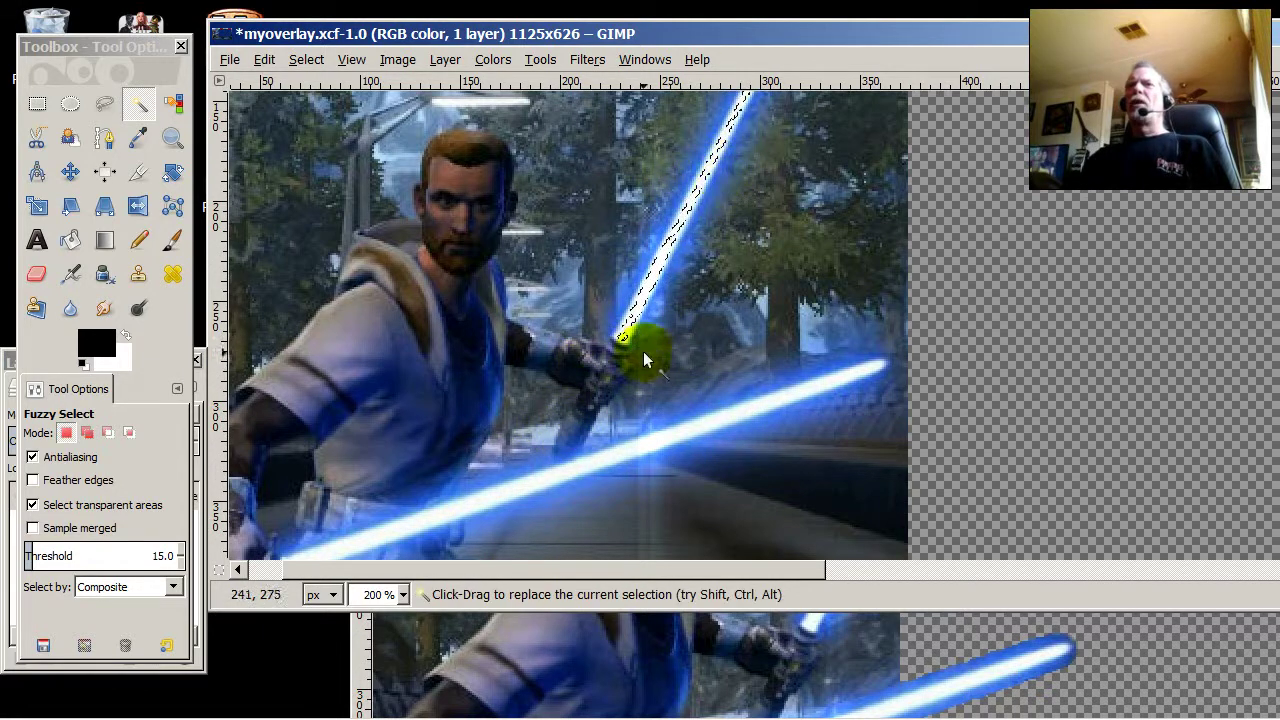
pyautogui.scroll(5, 700, 345)
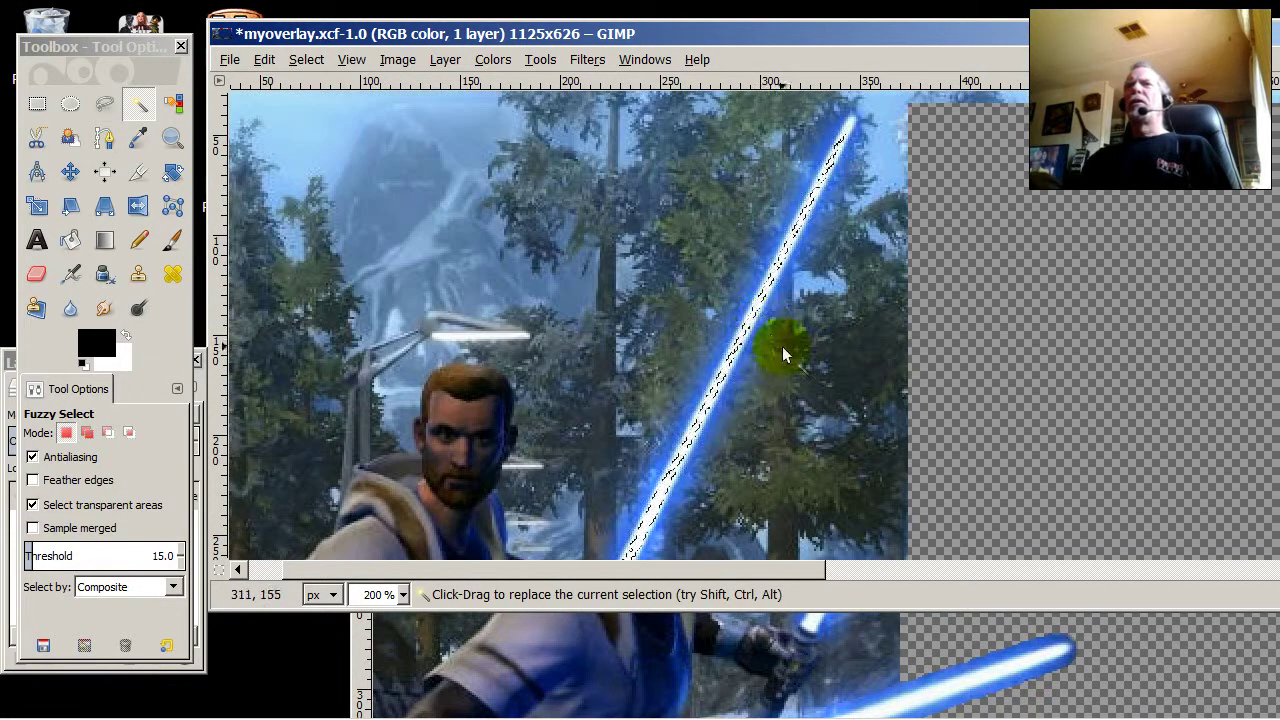
# Grow the upper blade's selection by 7 px and check how it surrounds the glow down to the hilt
pyautogui.rightClick(721, 377)
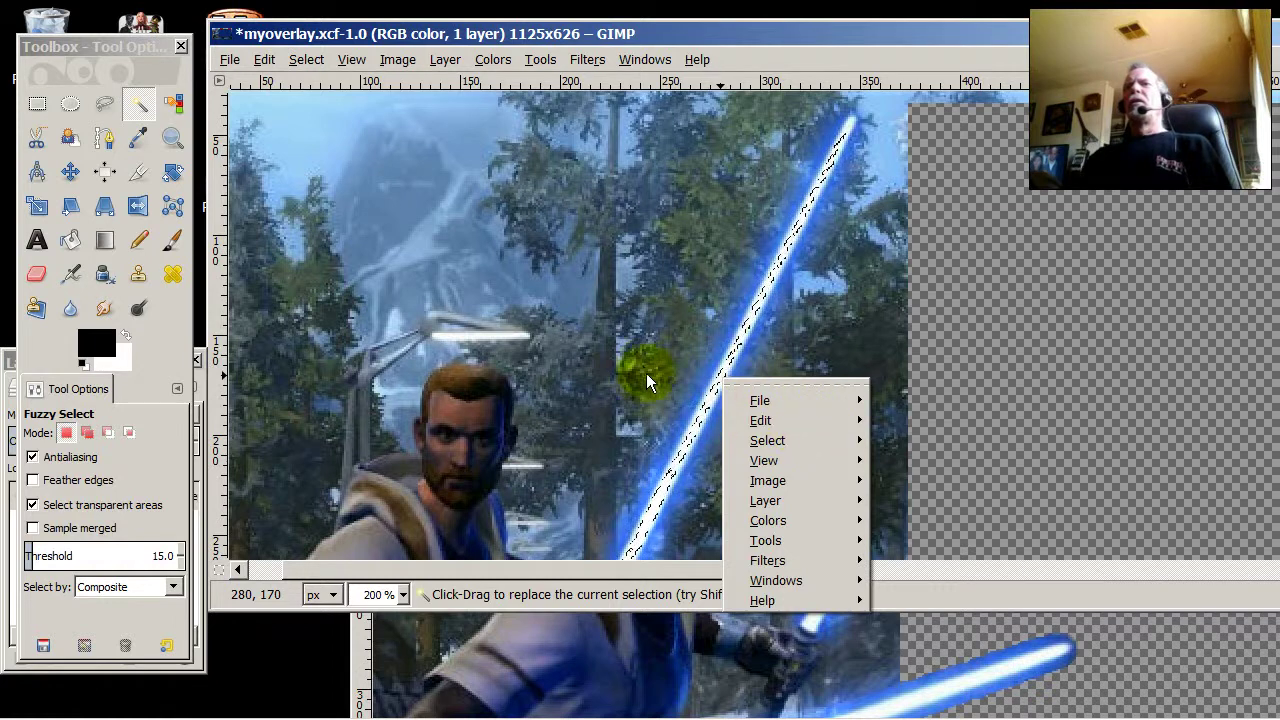
pyautogui.moveTo(800, 441)
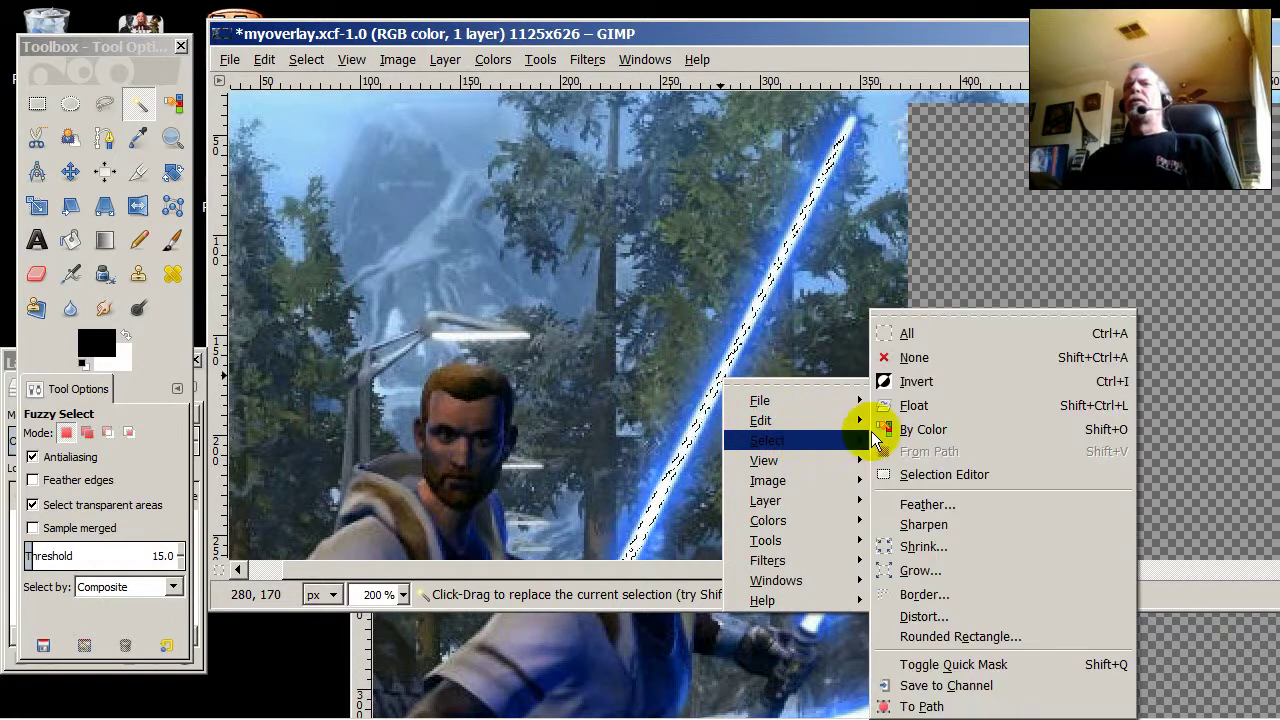
pyautogui.click(966, 570)
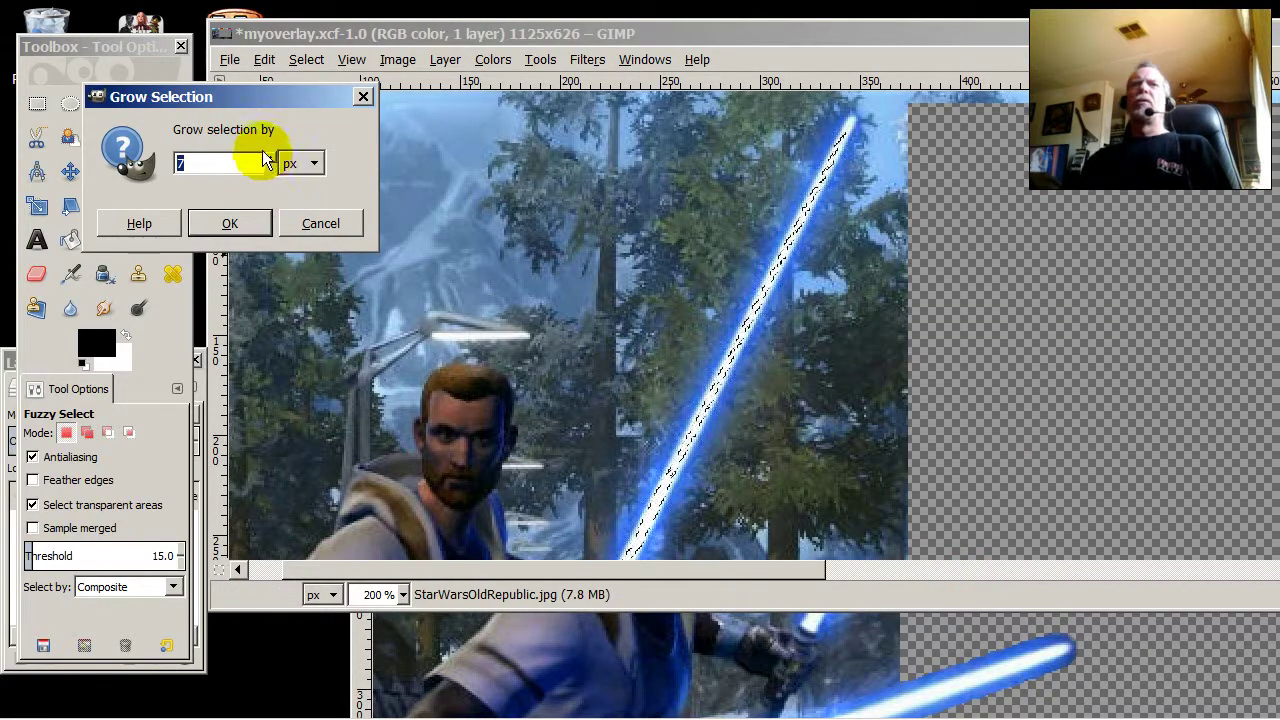
pyautogui.click(231, 224)
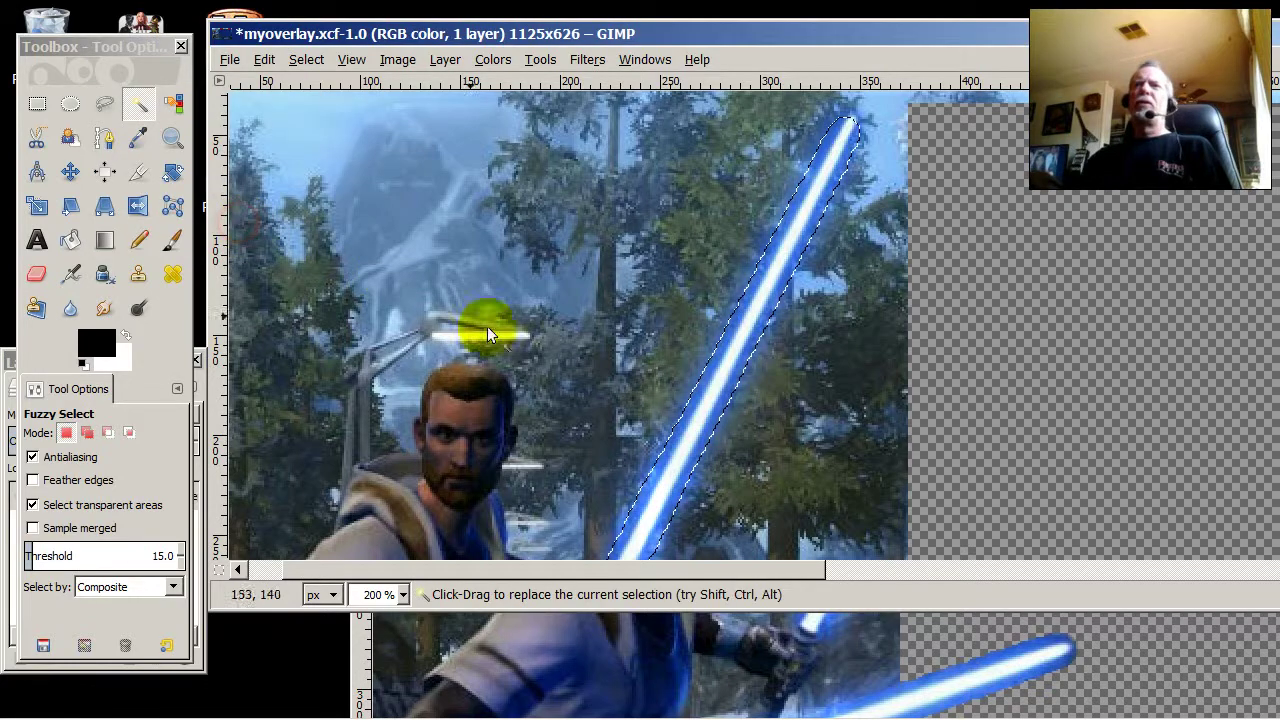
pyautogui.scroll(-5, 768, 345)
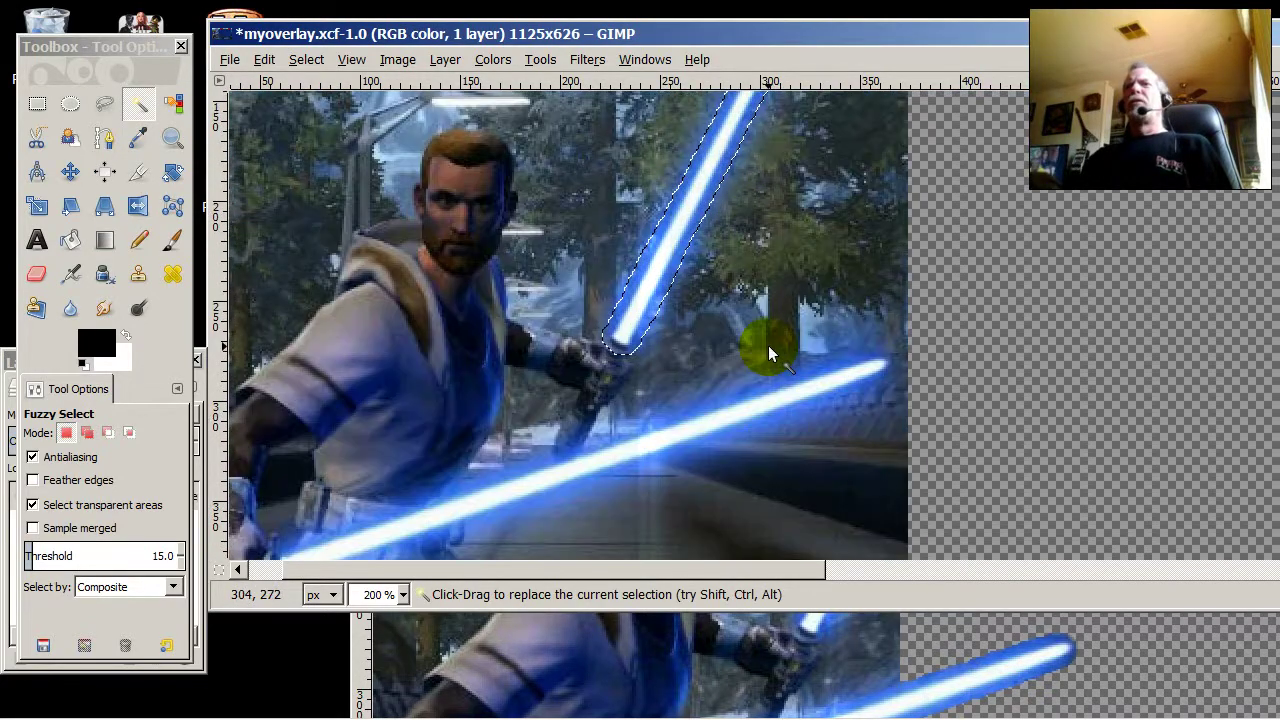
pyautogui.scroll(2, 766, 346)
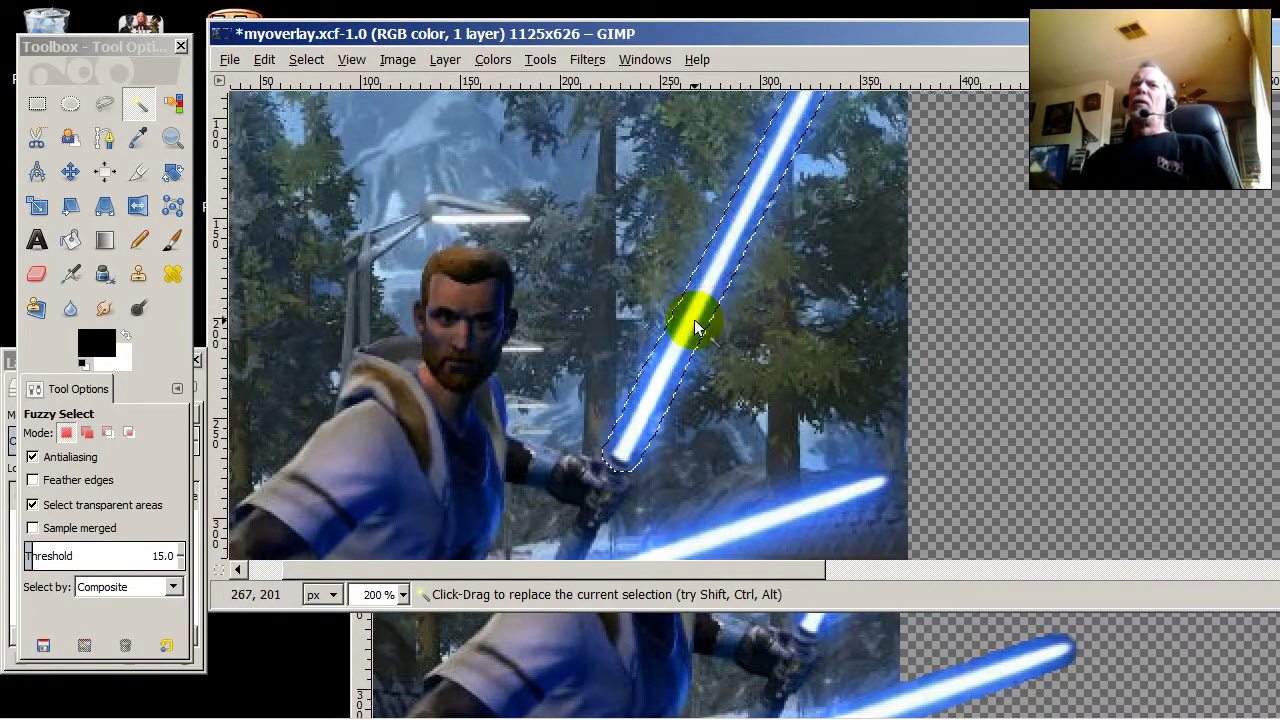
# Clear the selection in myoverlay.xcf using Rectangle Select
pyautogui.click(606, 293)
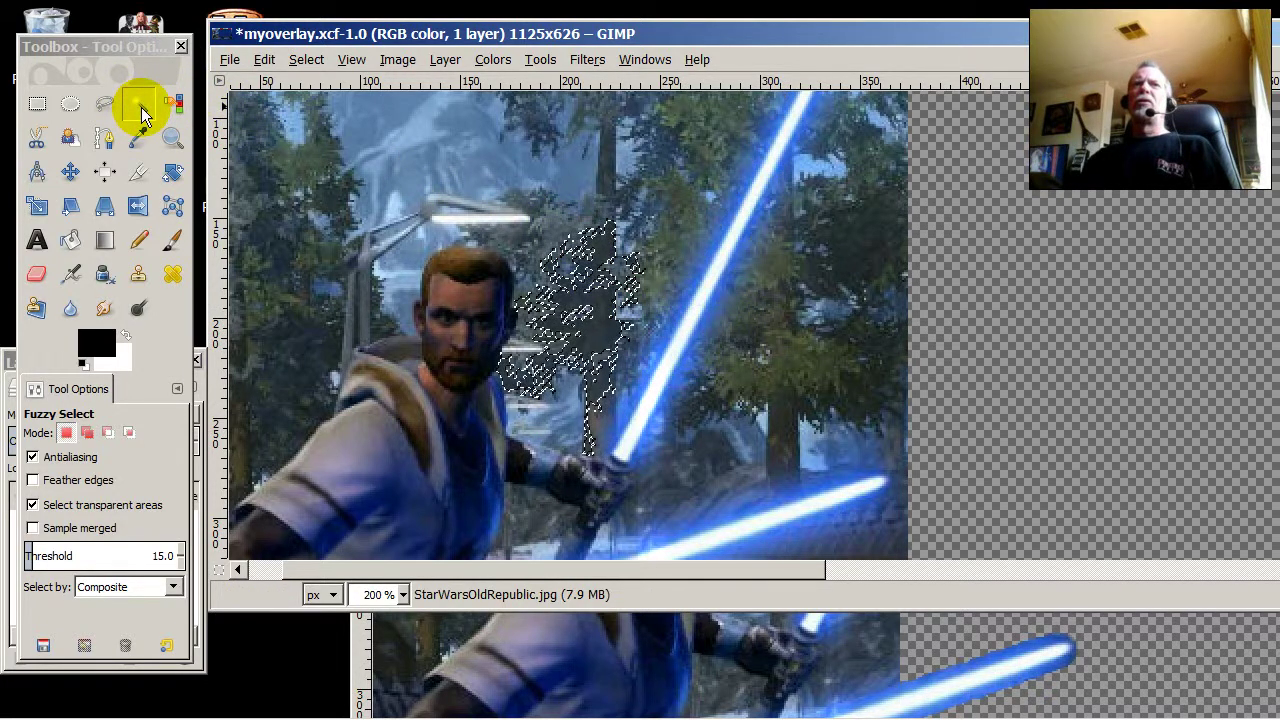
pyautogui.click(45, 112)
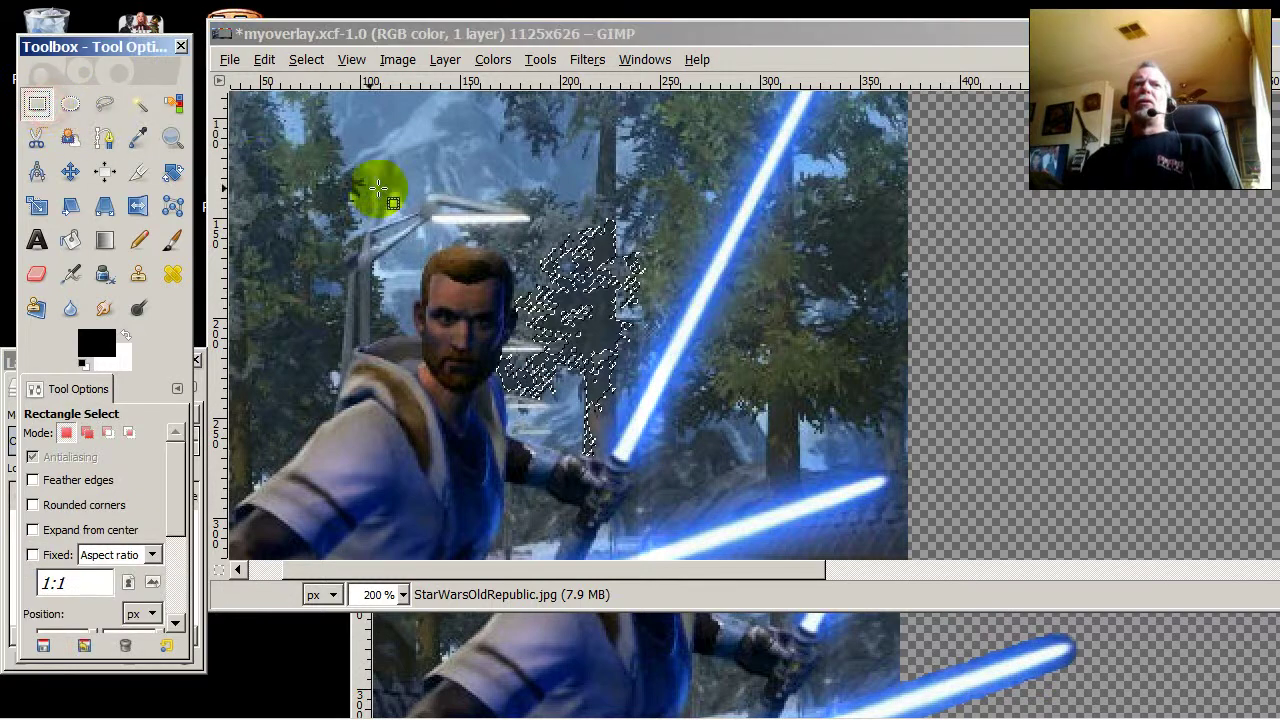
pyautogui.click(395, 190)
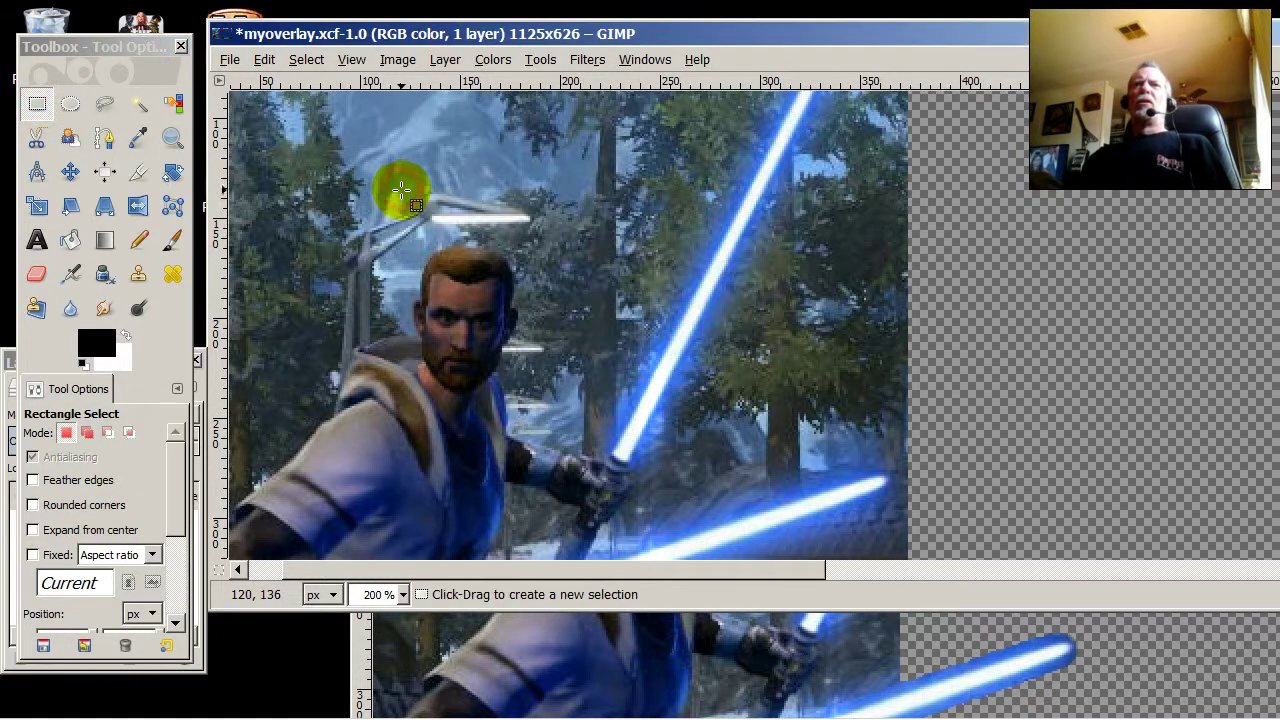
# Pick Free Select, then switch to Chrome and view the lightsaber overlay recording followed by the Sons of Anarchy overlay recording on Twitch
pyautogui.click(105, 104)
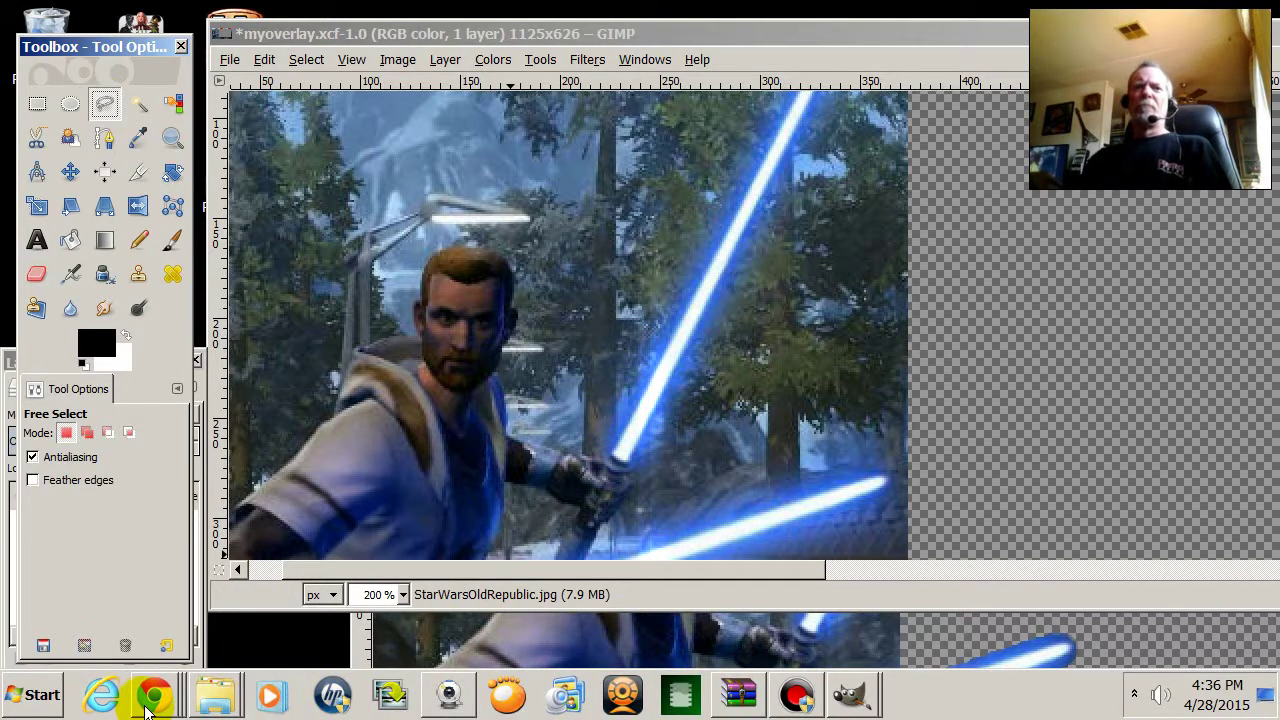
pyautogui.moveTo(154, 690)
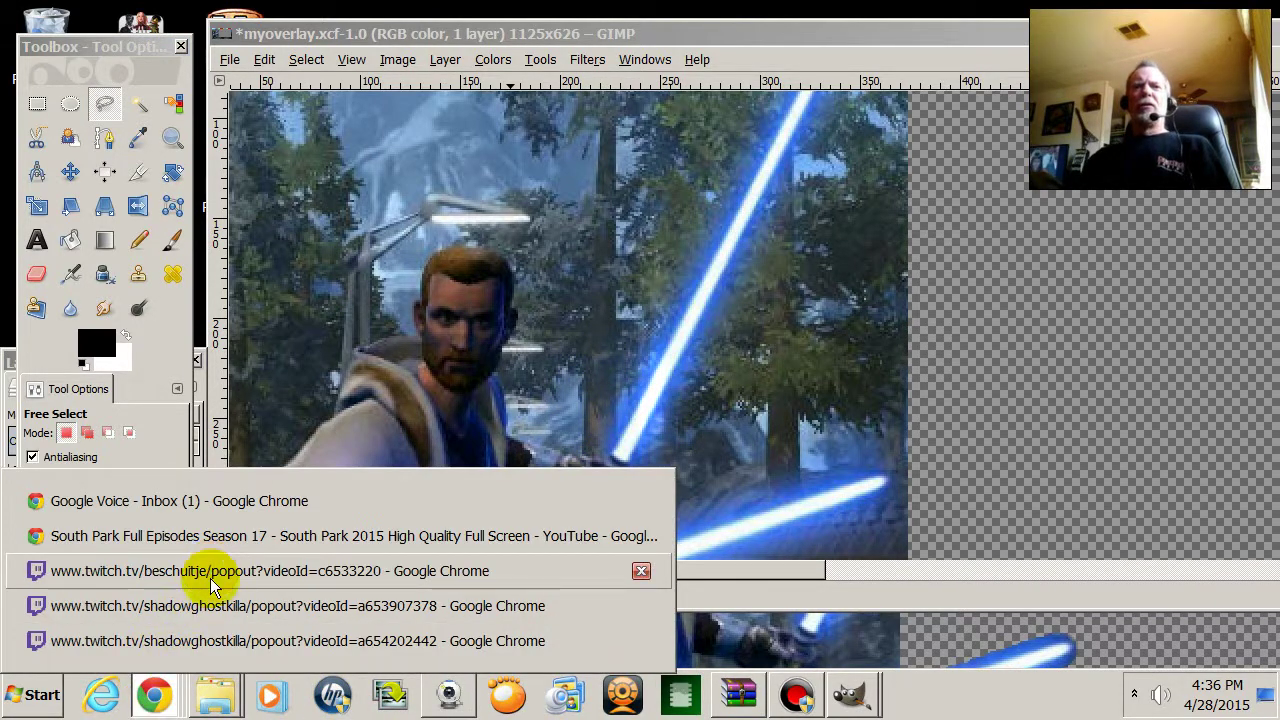
pyautogui.click(200, 640)
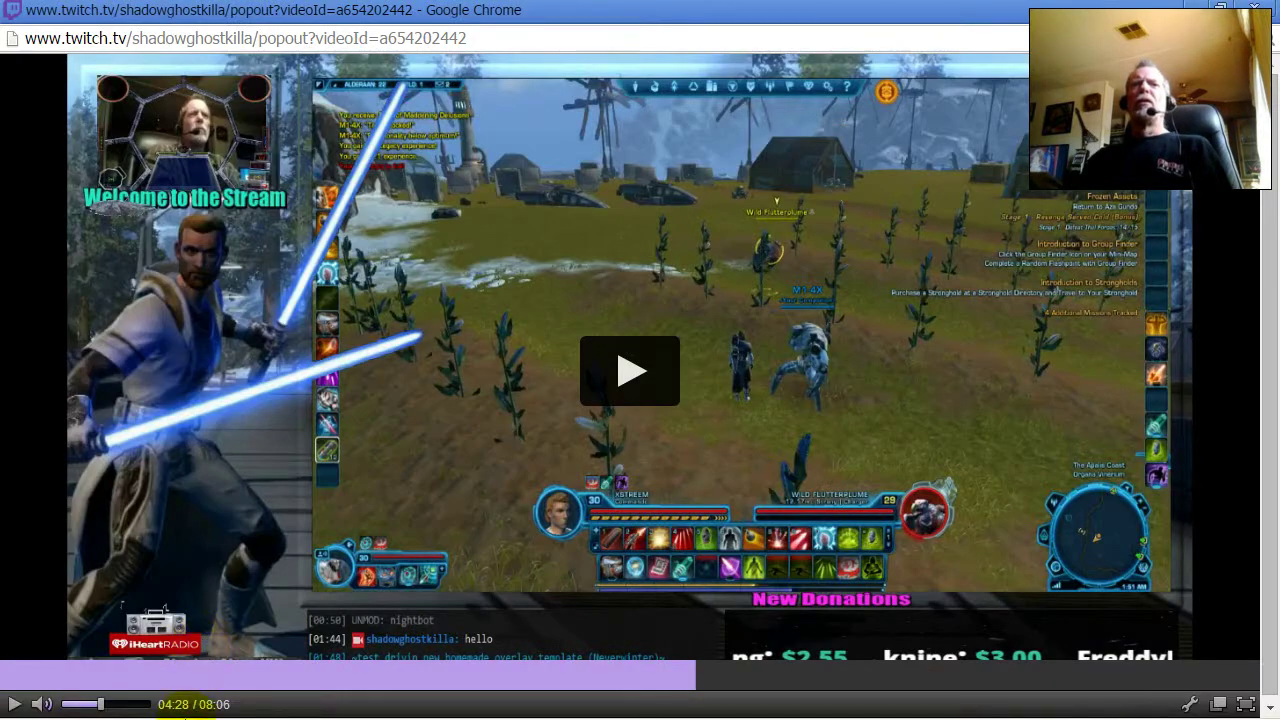
pyautogui.moveTo(155, 708)
pyautogui.click(180, 606)
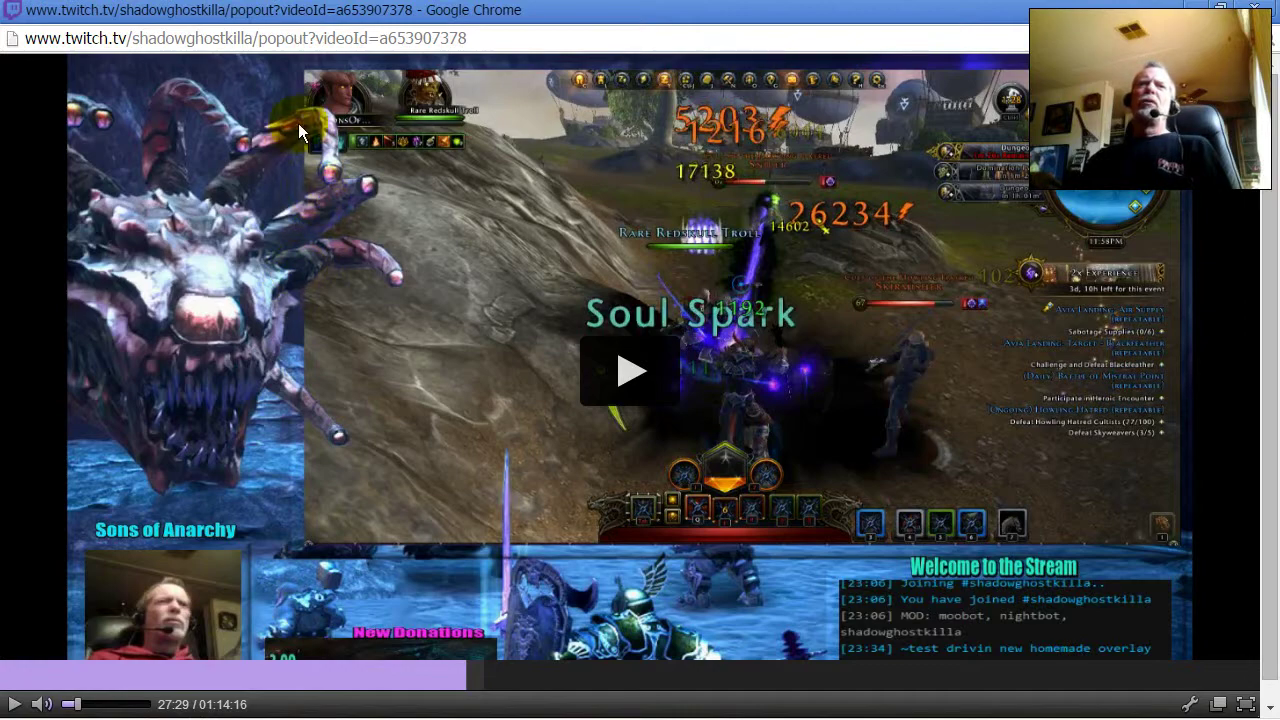
# Play the Sons of Anarchy overlay recording full screen to examine how the creature overlaps the game area, then pause it and return to GIMP
pyautogui.click(630, 378)
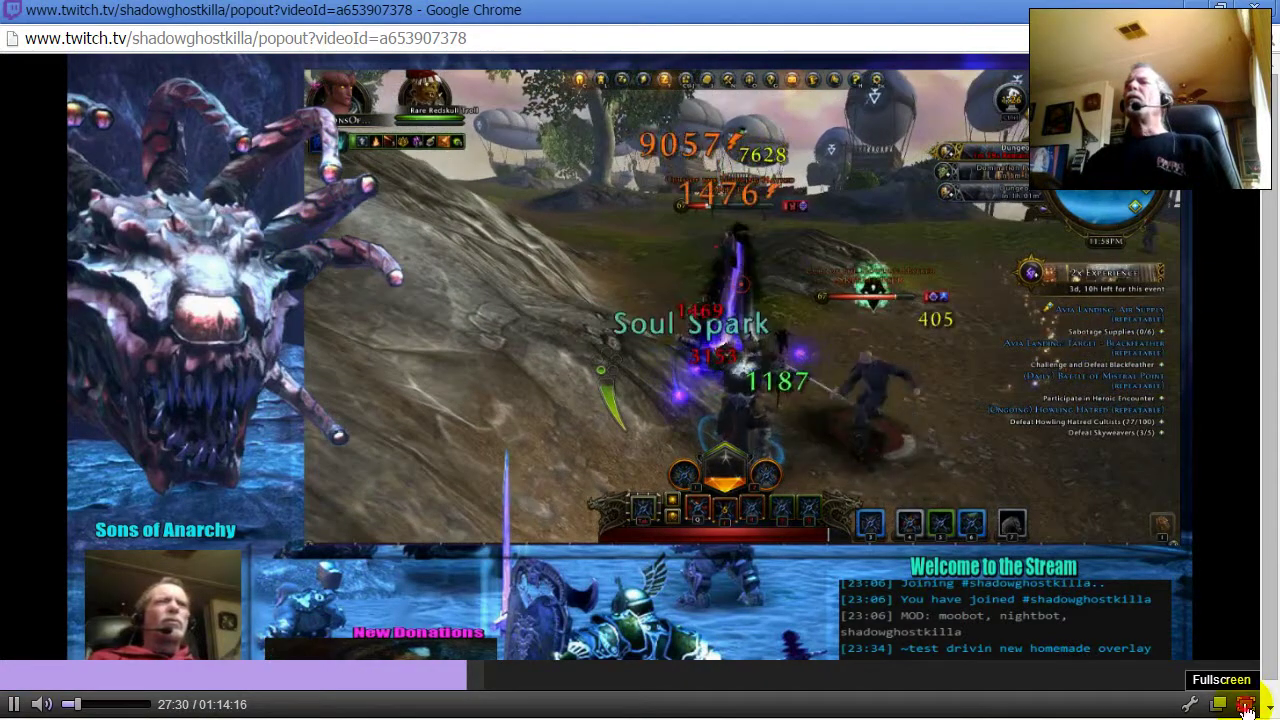
pyautogui.click(1246, 706)
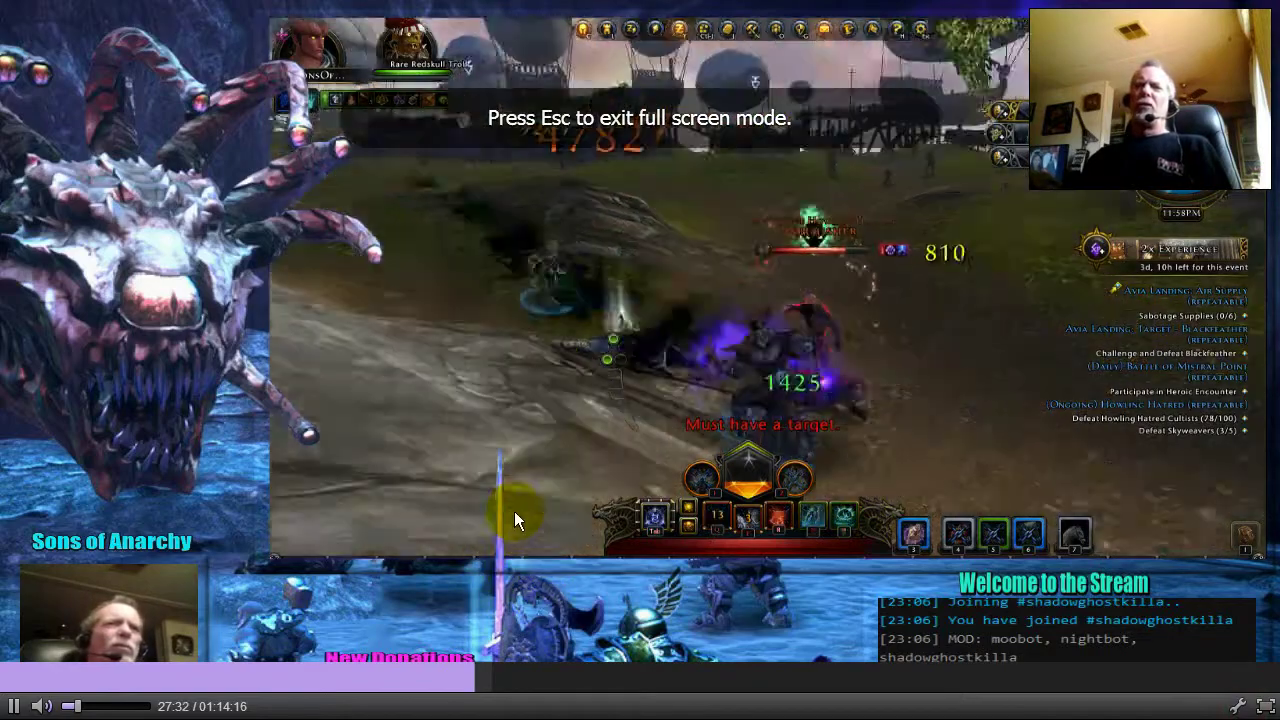
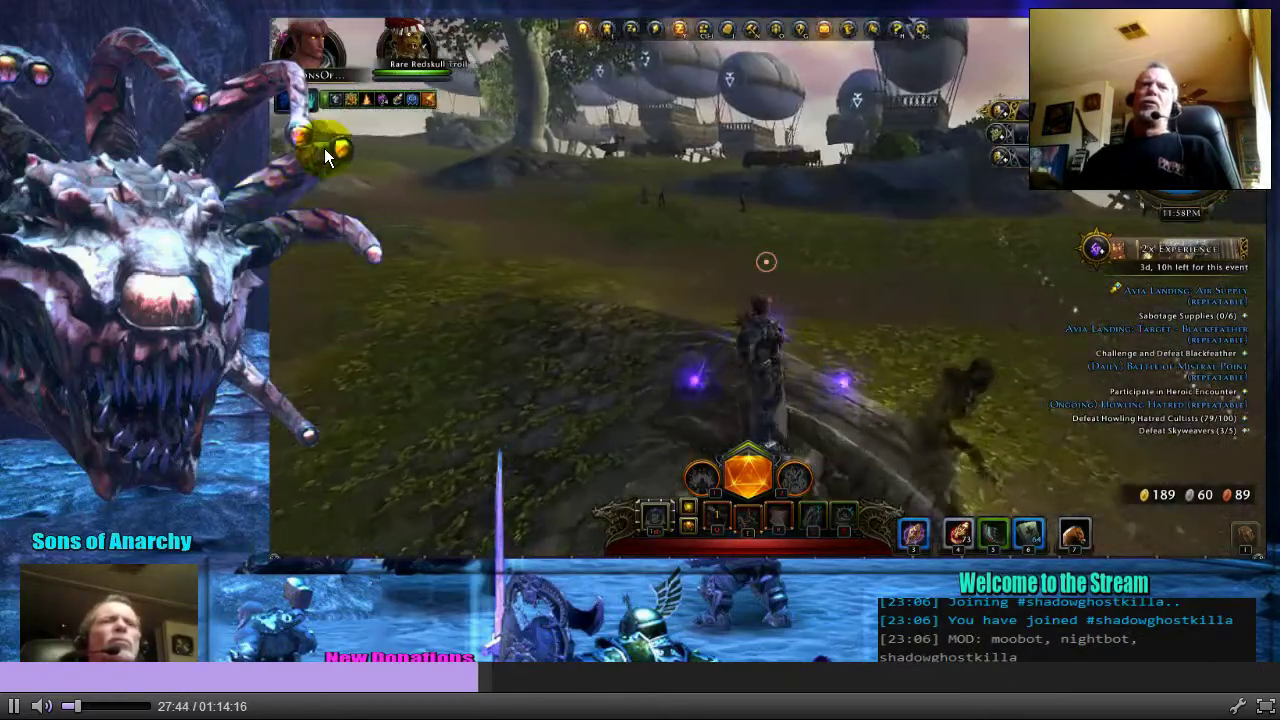
pyautogui.click(1265, 703)
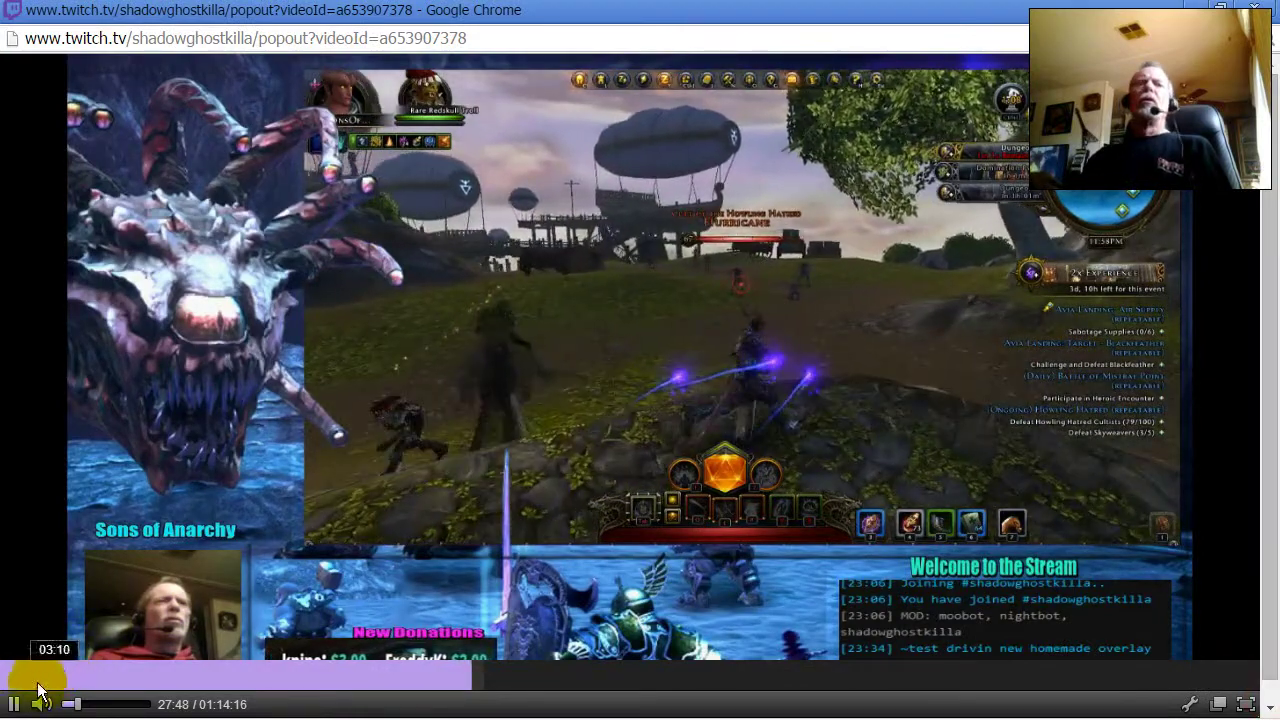
pyautogui.click(14, 704)
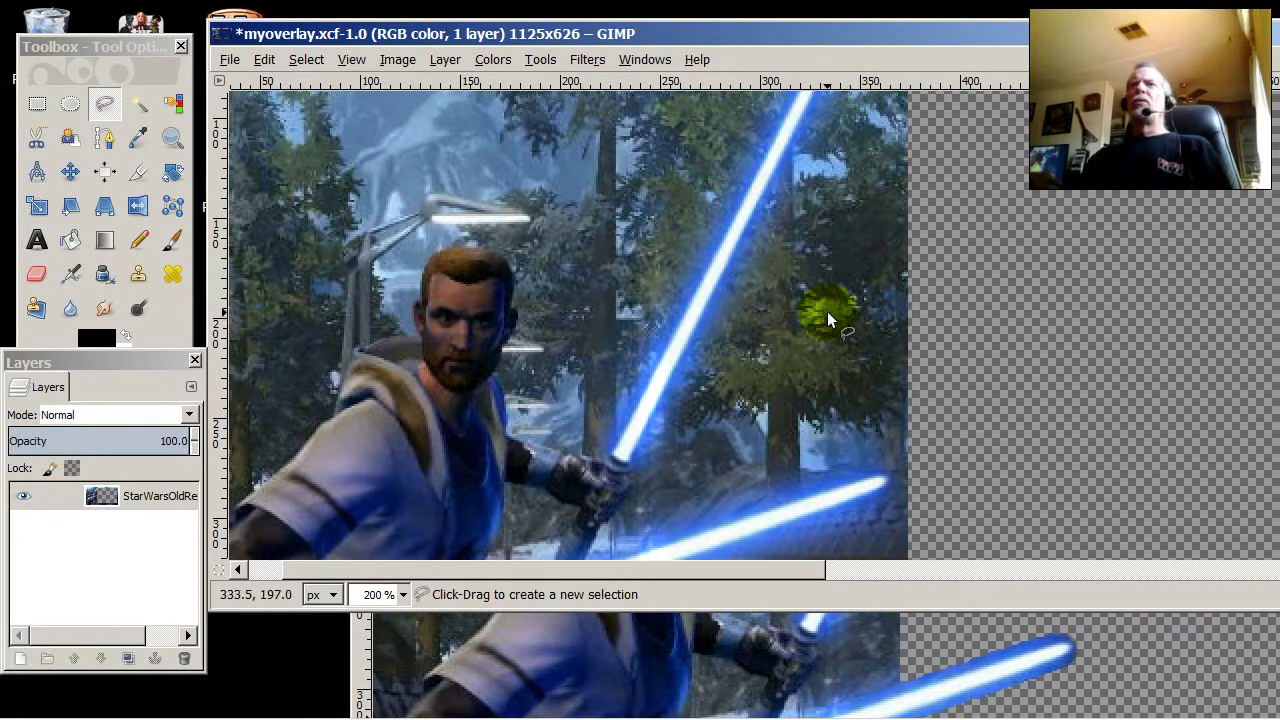
# At 150% zoom, use Free Select to trace one edge of the upper lightsaber blade from the hilt to the tip
pyautogui.scroll(3, 827, 311)
pyautogui.scroll(-1, 825, 311)
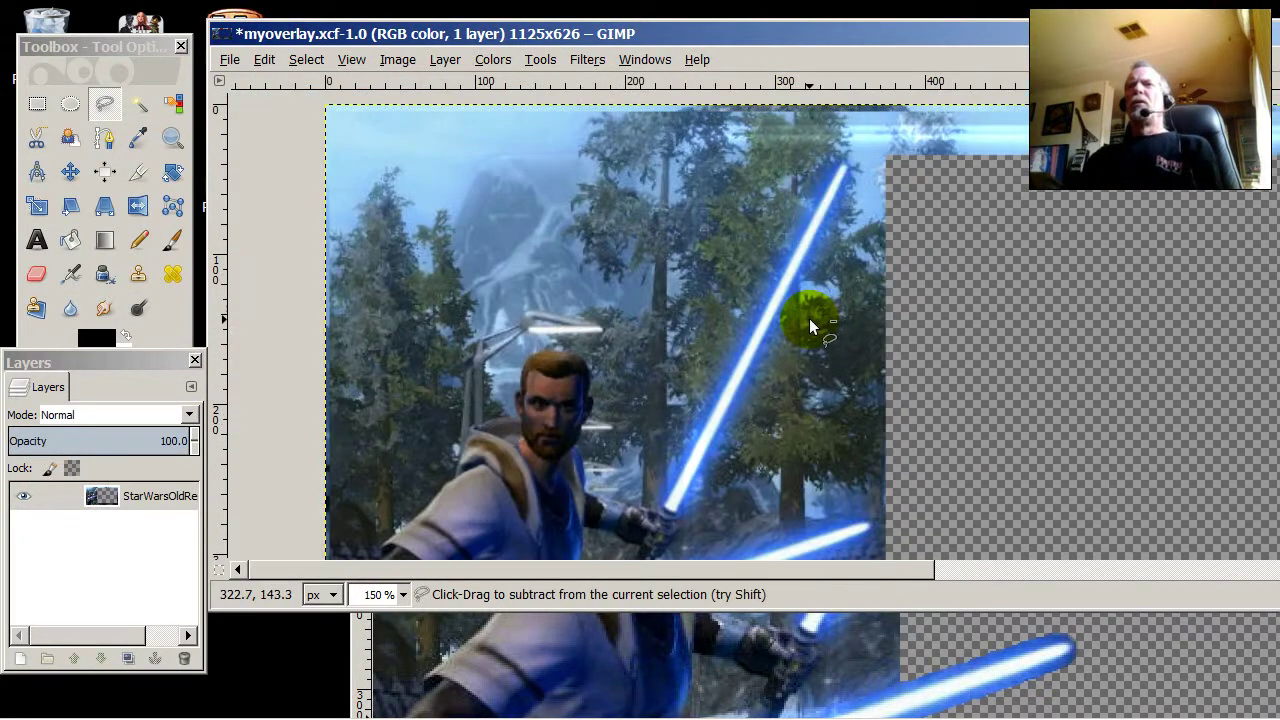
pyautogui.click(108, 106)
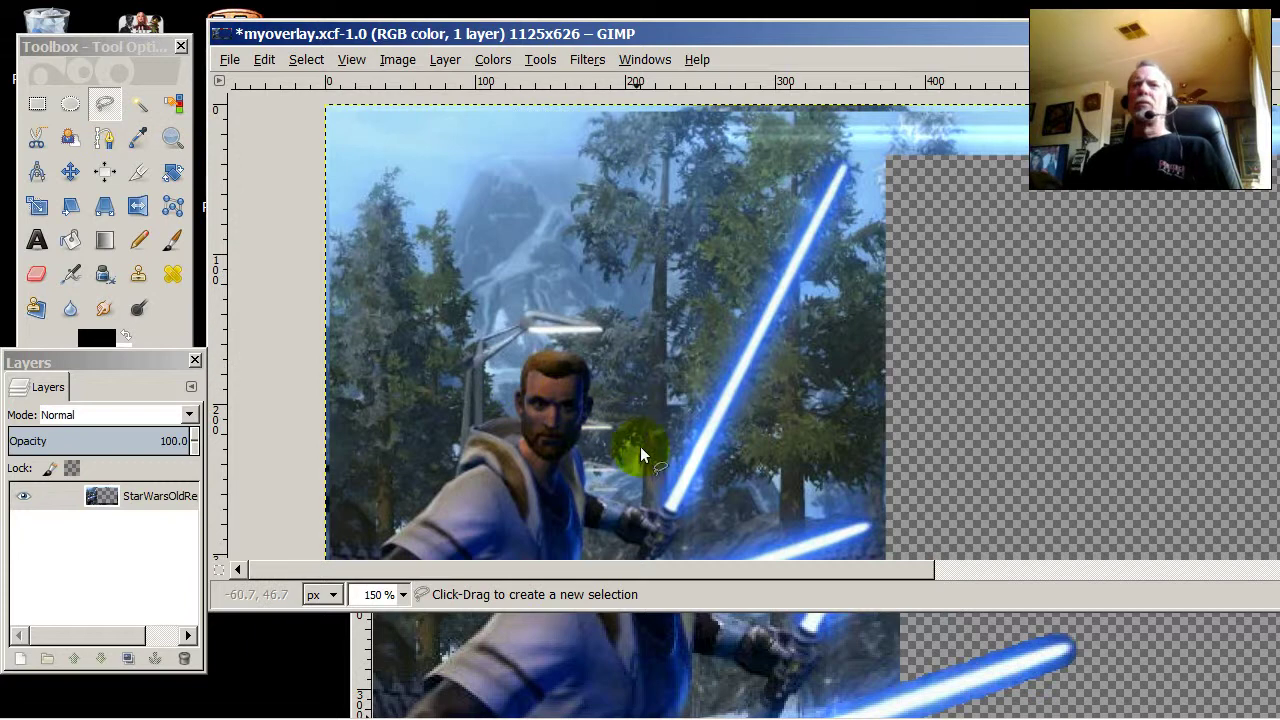
pyautogui.click(667, 497)
pyautogui.click(692, 449)
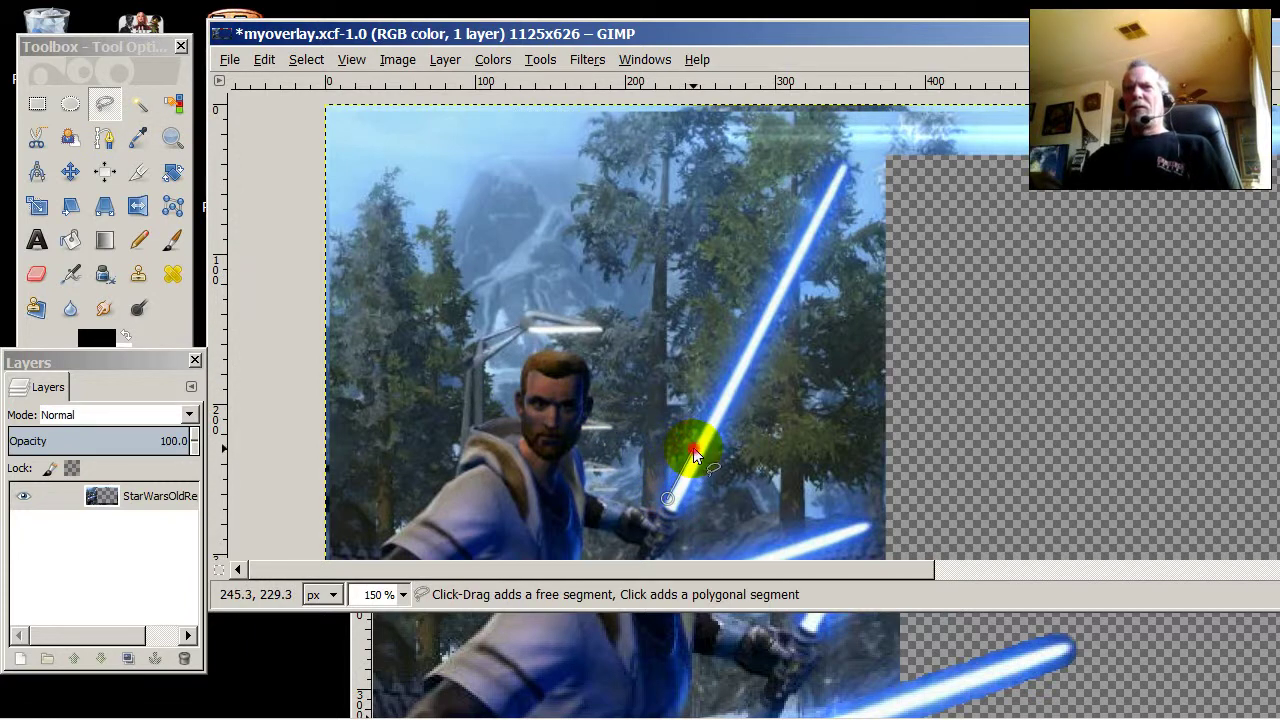
pyautogui.click(727, 377)
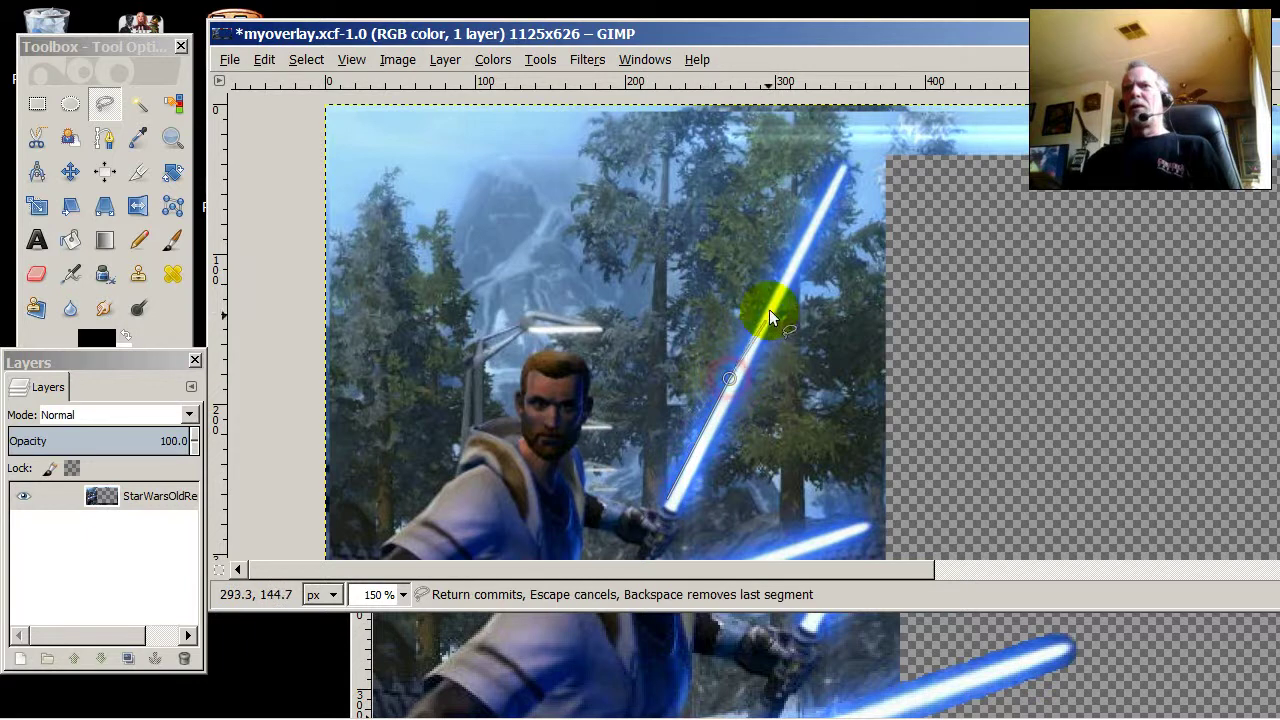
pyautogui.click(837, 171)
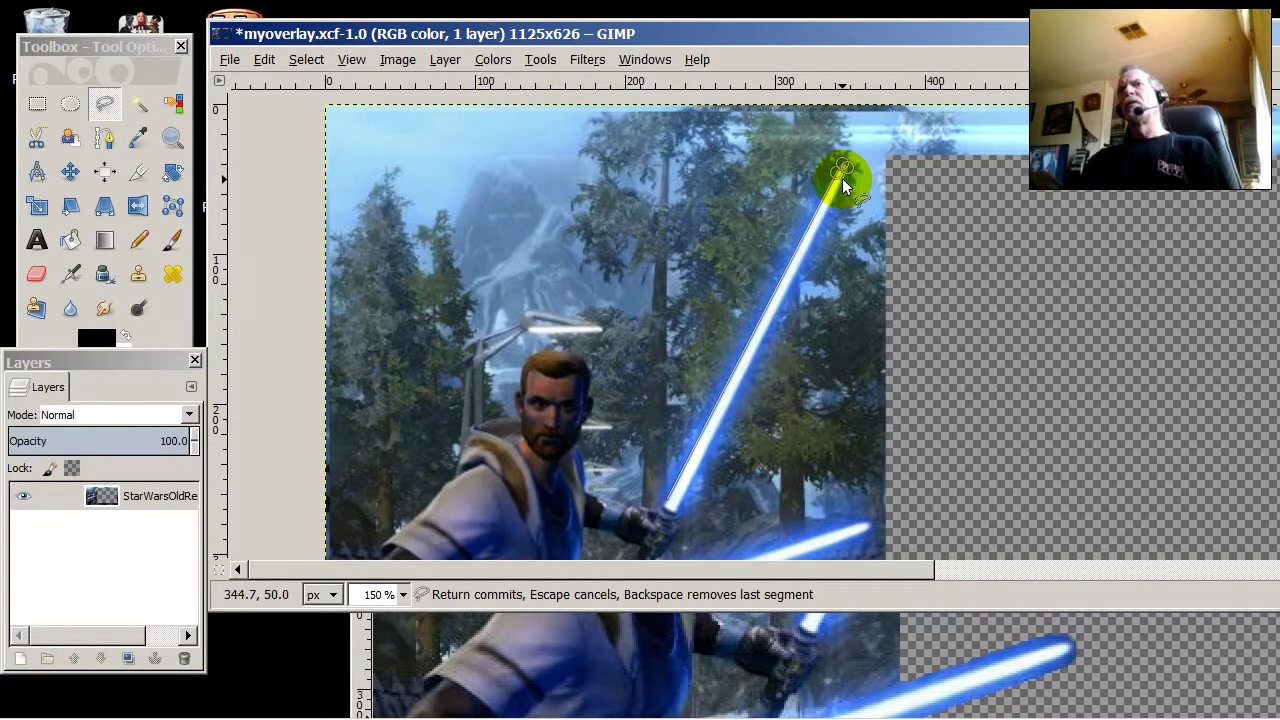
# Trace the opposite edge of the upper blade back down to the hilt and close the outline into a selection
pyautogui.click(832, 199)
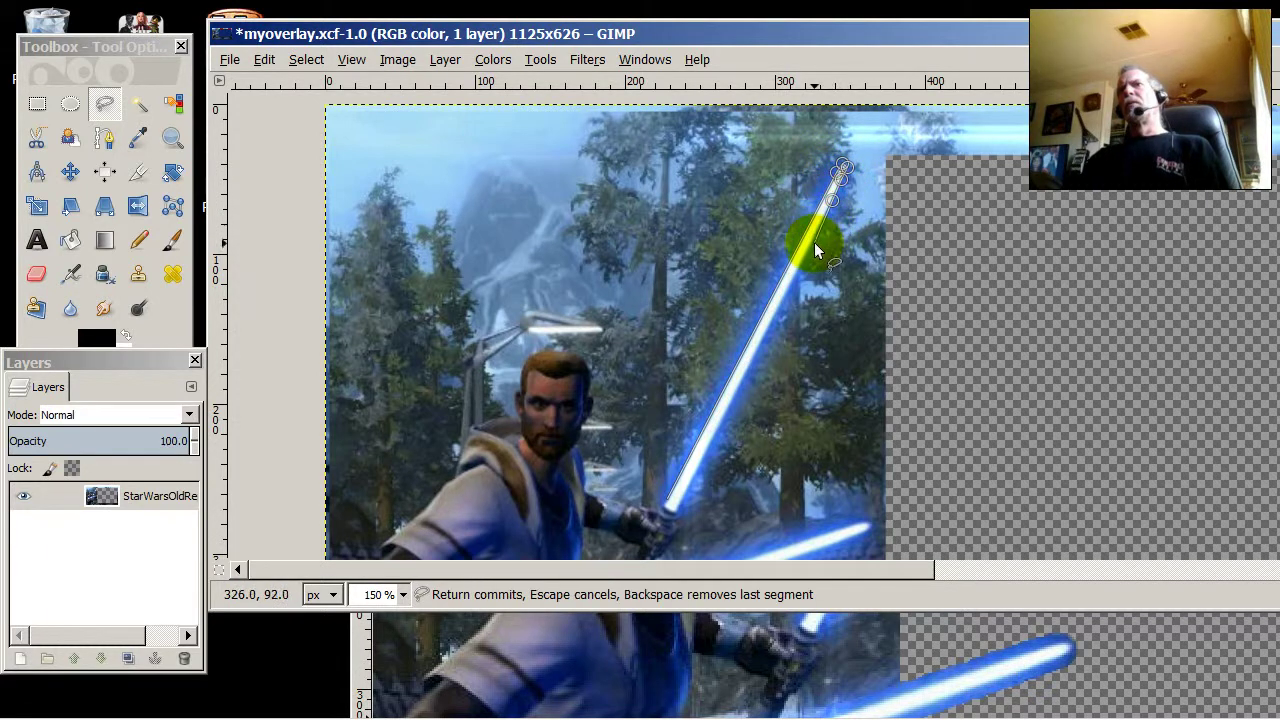
pyautogui.moveTo(810, 252); pyautogui.dragTo(729, 378)
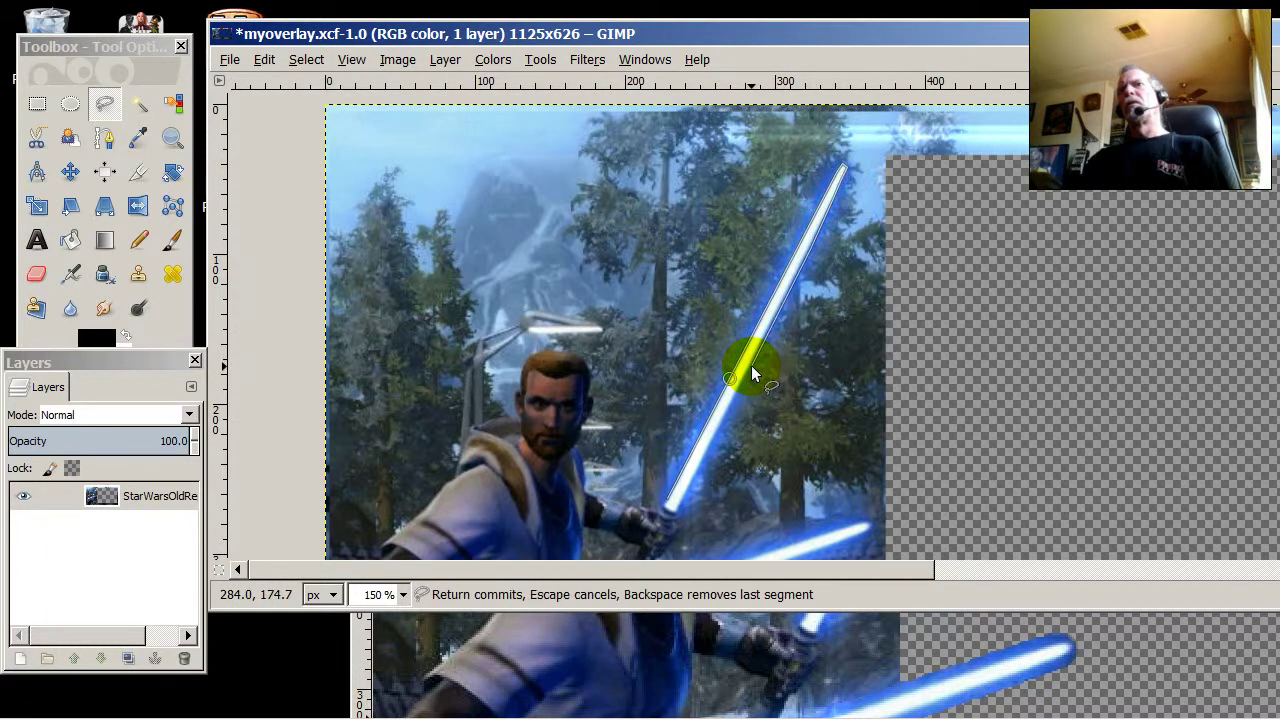
pyautogui.click(694, 449)
pyautogui.click(667, 497)
pyautogui.click(693, 478)
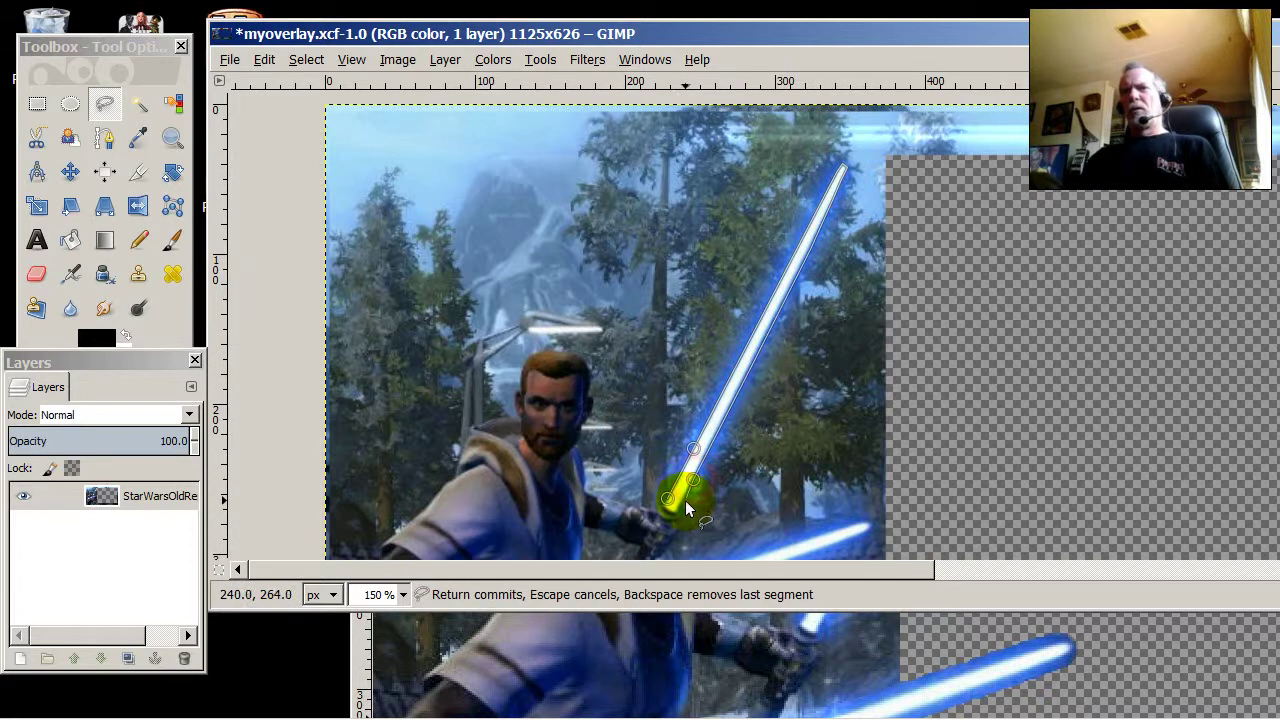
pyautogui.click(679, 512)
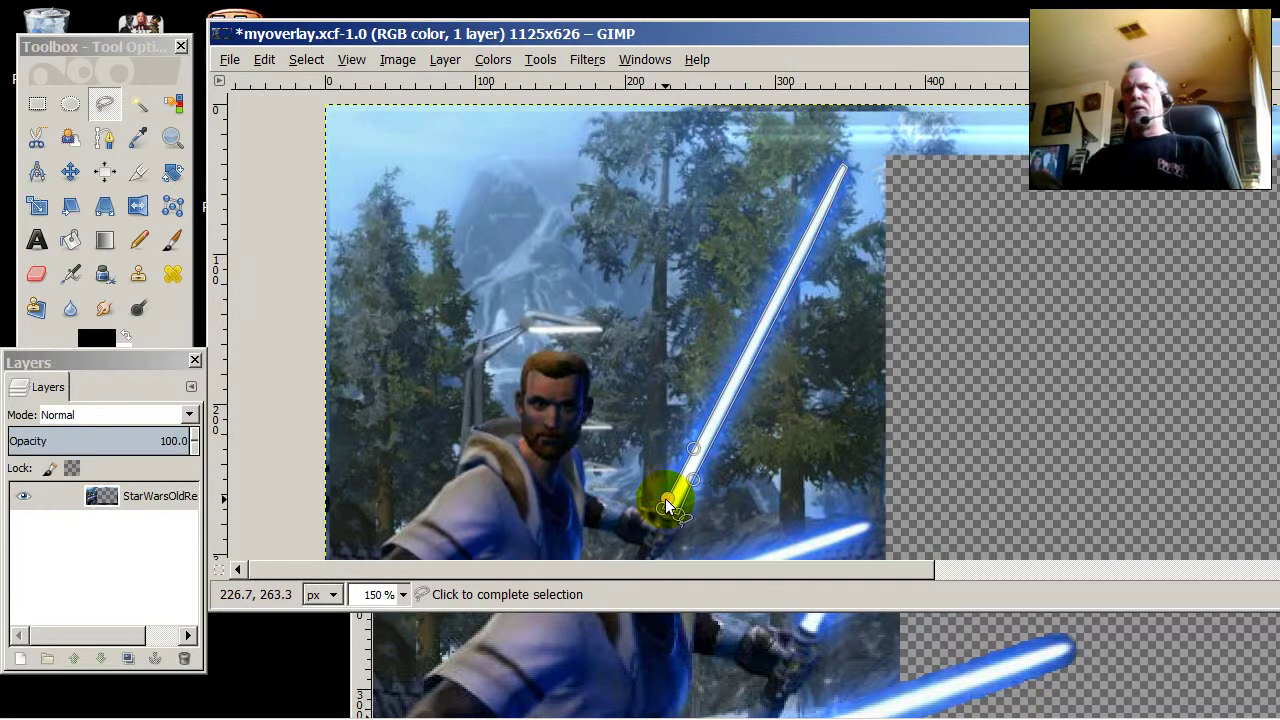
pyautogui.click(667, 505)
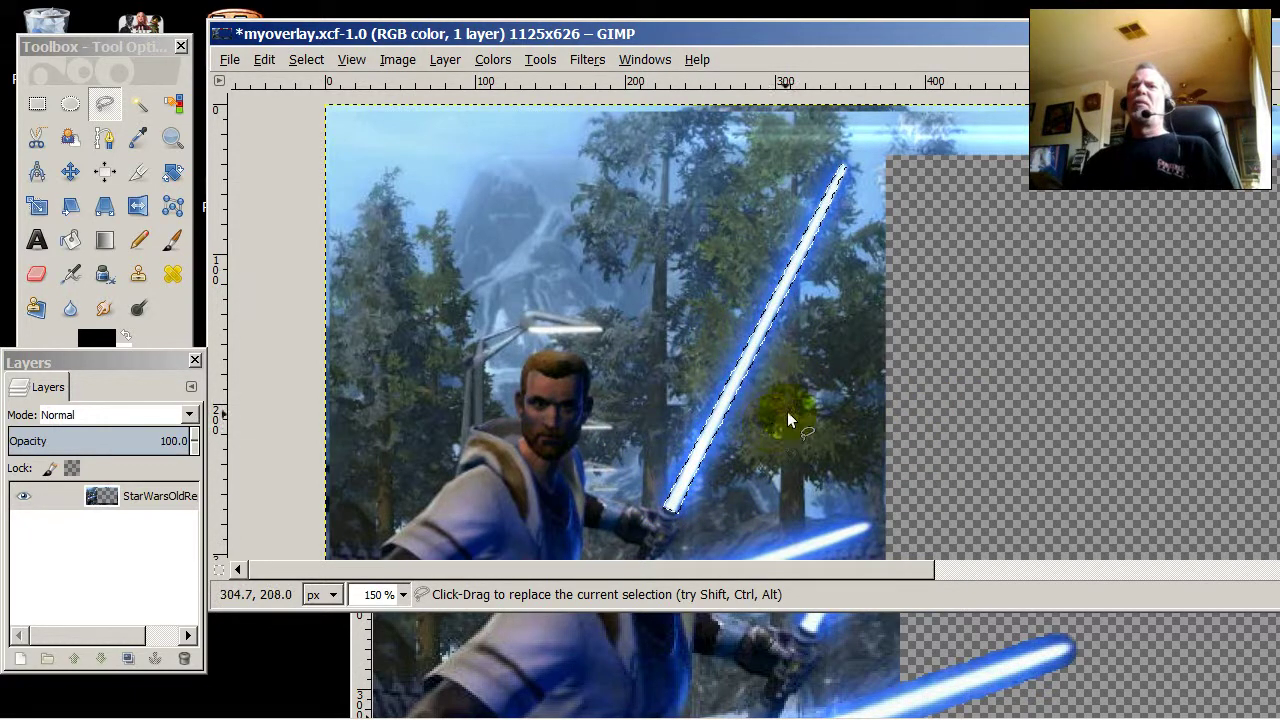
# Grow the upper lightsaber blade selection by 7 px to include its glow, and copy the selected pixels
pyautogui.rightClick(724, 416)
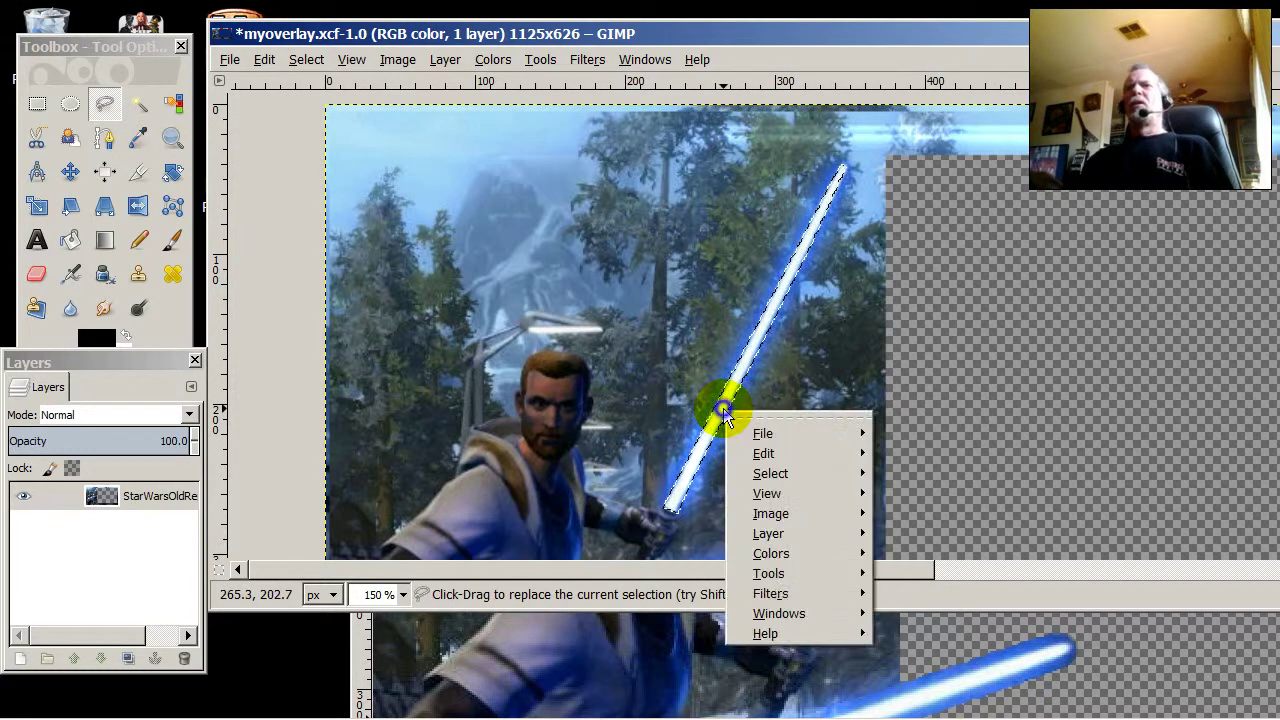
pyautogui.moveTo(792, 470)
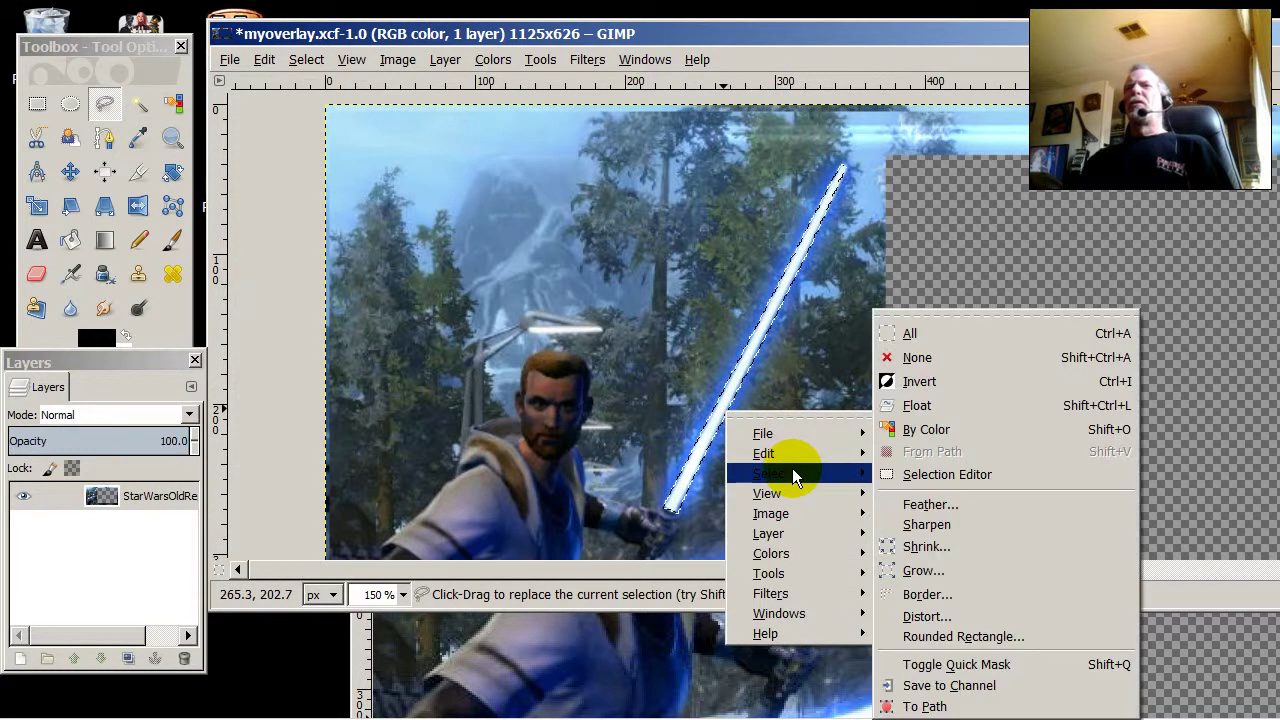
pyautogui.click(952, 579)
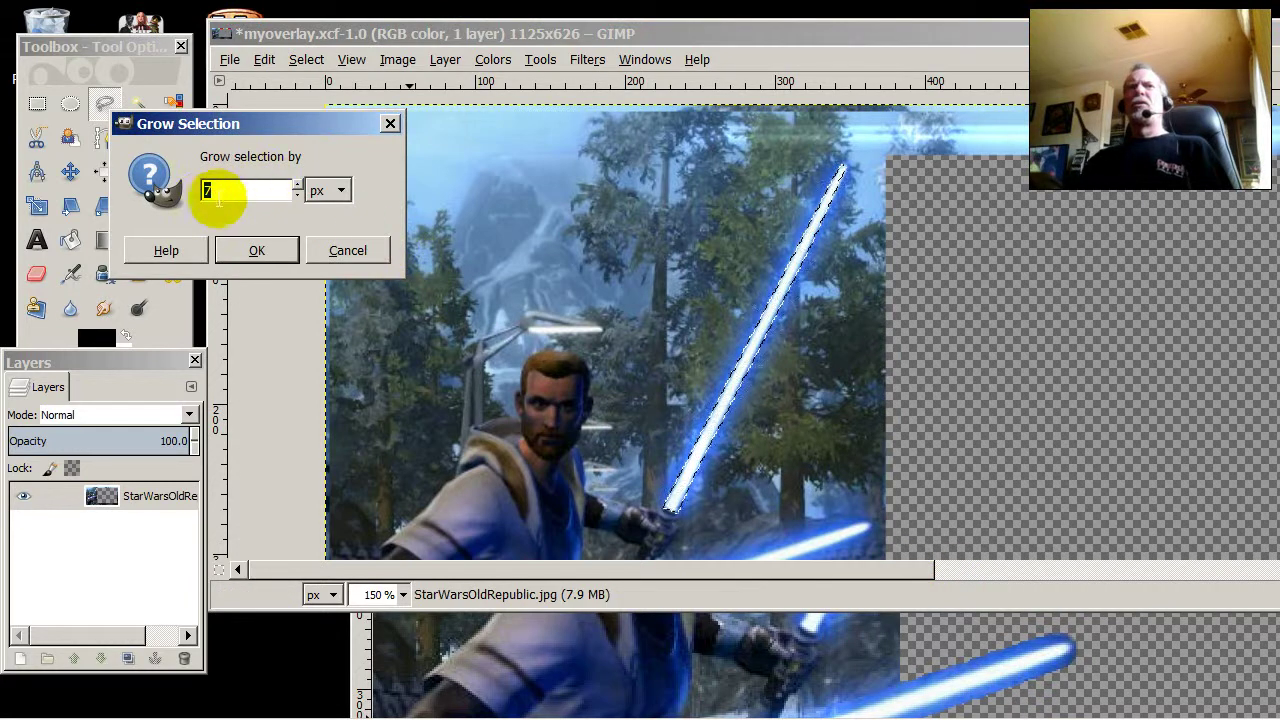
pyautogui.click(256, 257)
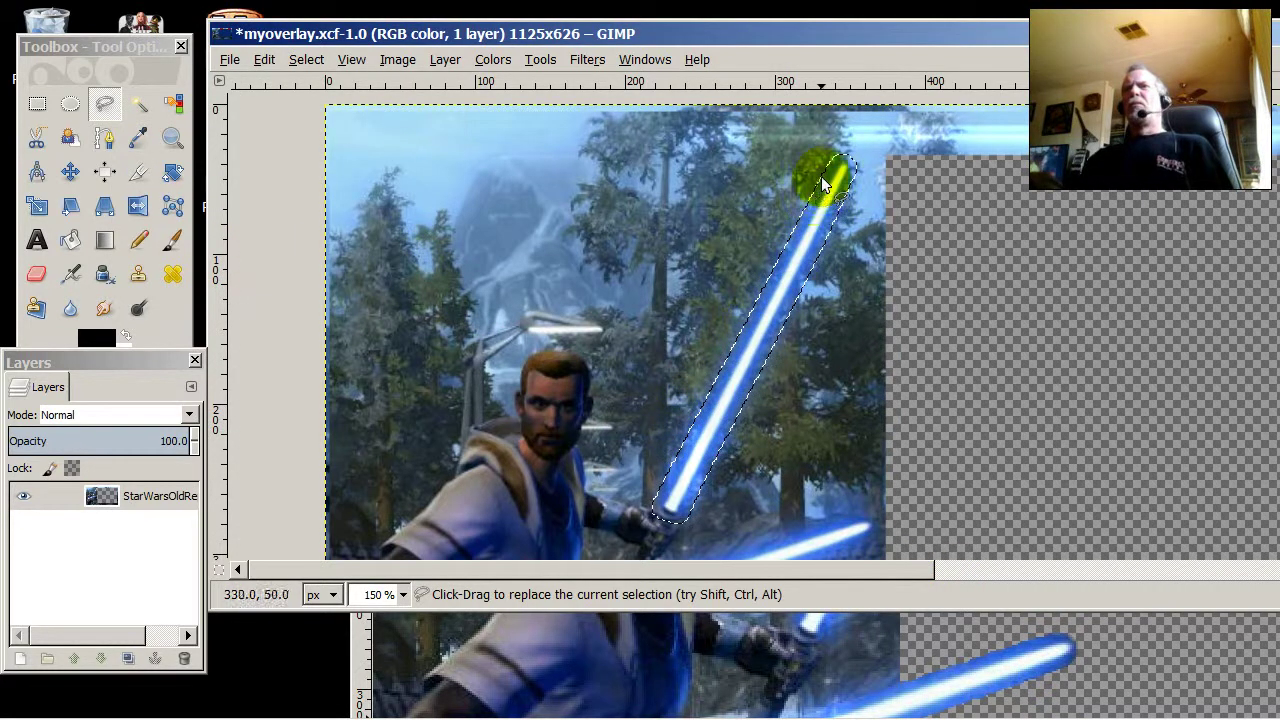
pyautogui.rightClick(718, 412)
pyautogui.moveTo(797, 455)
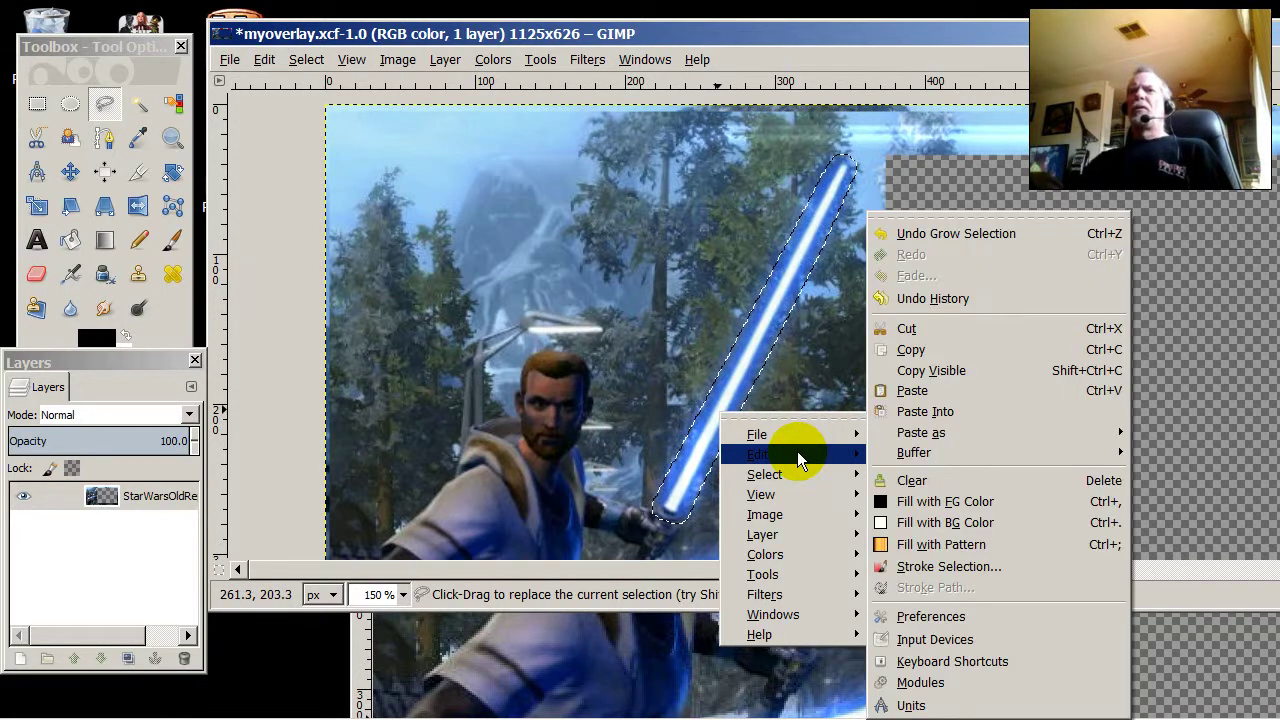
pyautogui.click(940, 350)
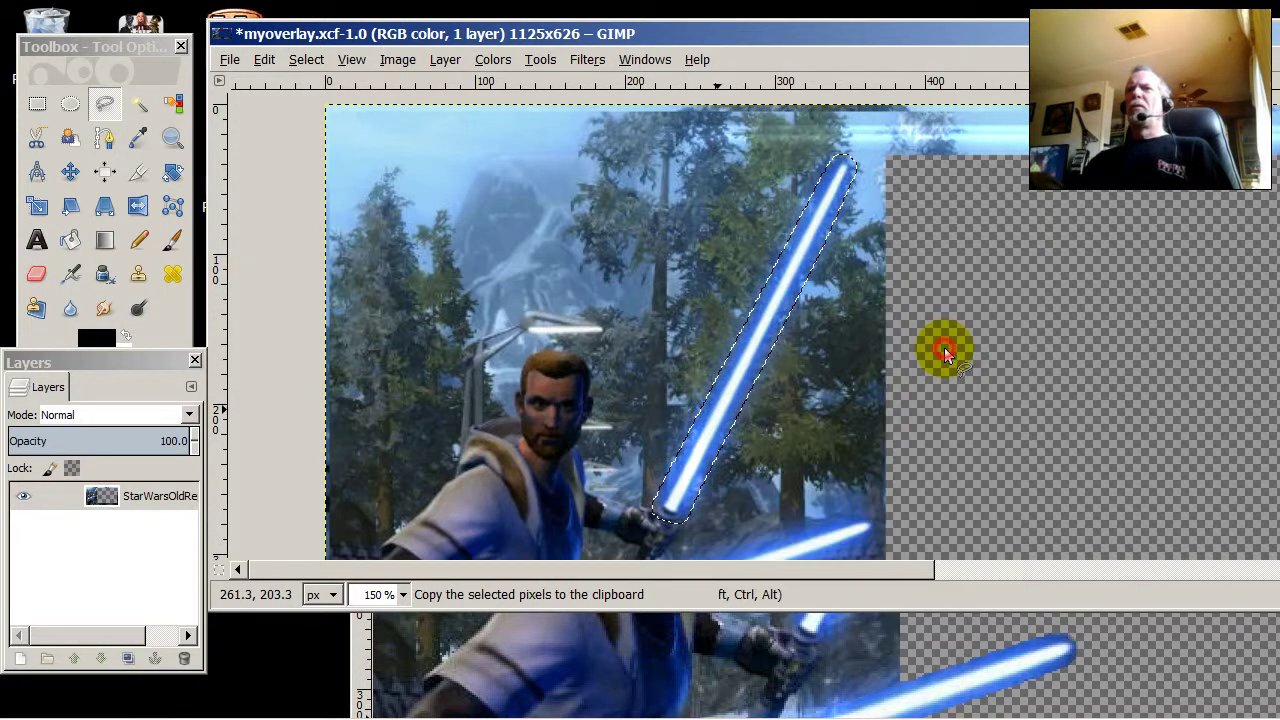
# Switch to 111.xcf, clear its old selection with Rectangle Select, and paste the copied upper blade
pyautogui.click(723, 638)
pyautogui.moveTo(862, 115); pyautogui.dragTo(723, 42)
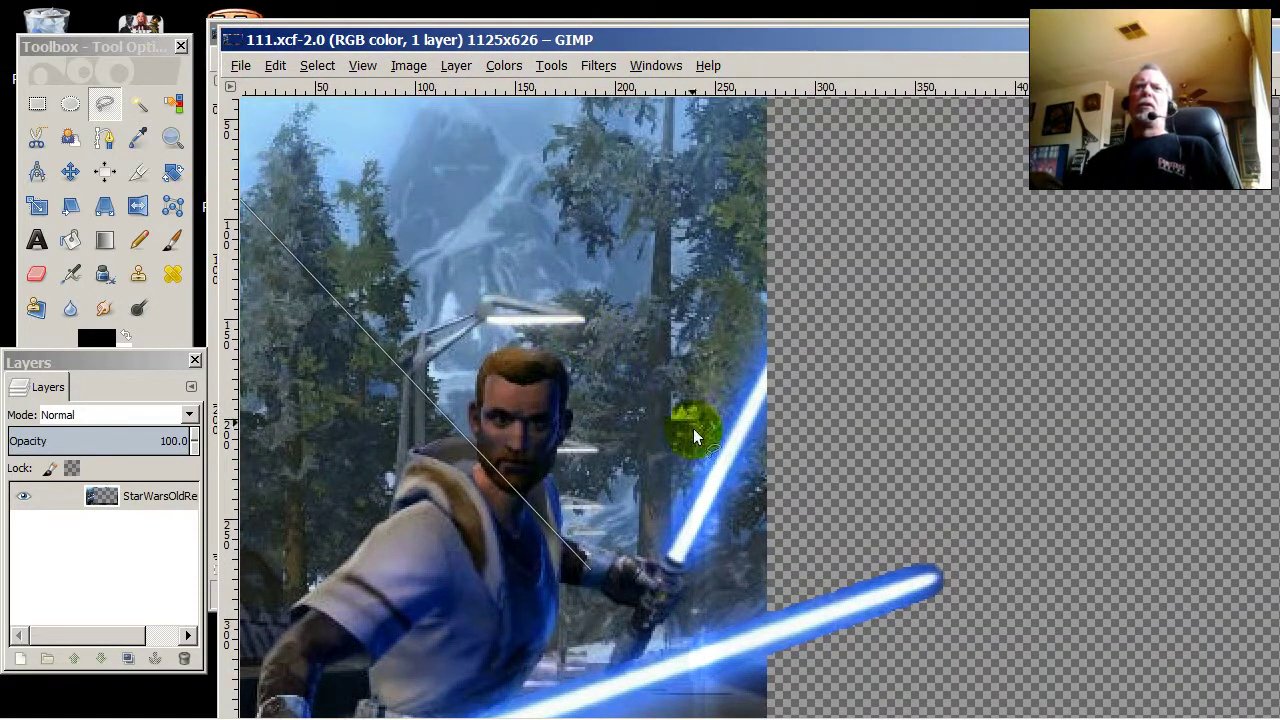
pyautogui.doubleClick(37, 104)
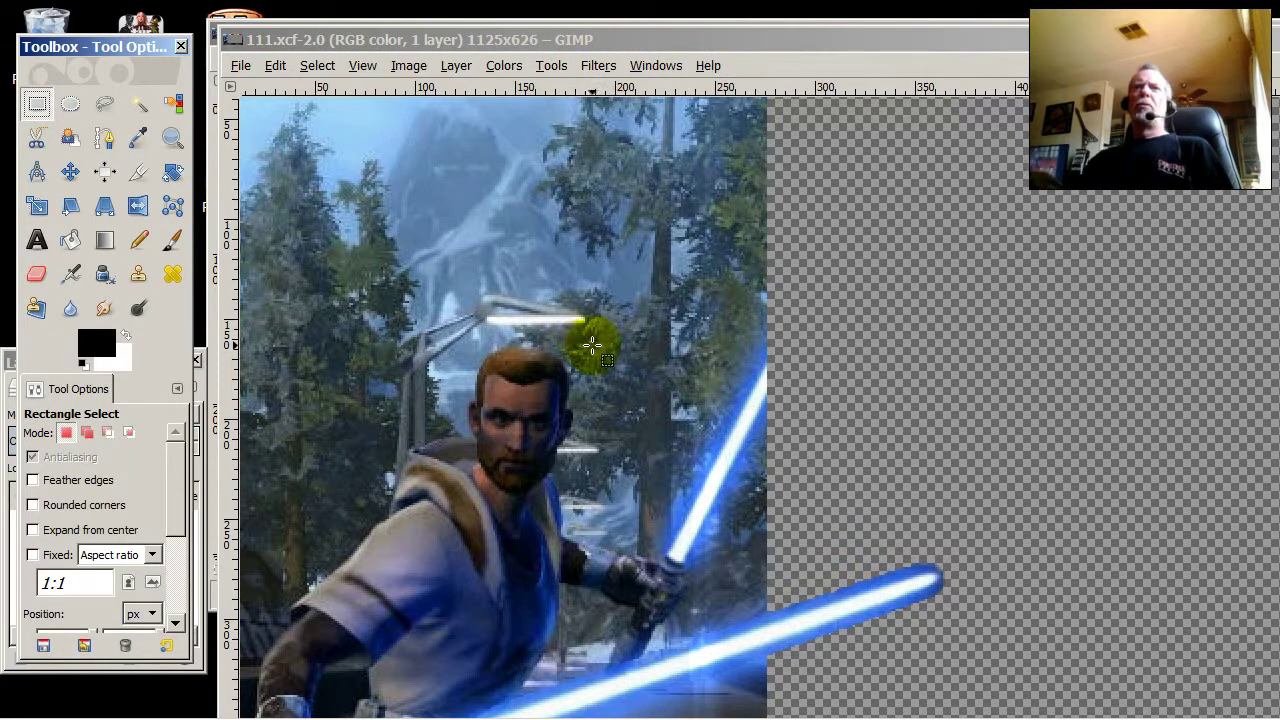
pyautogui.click(610, 230)
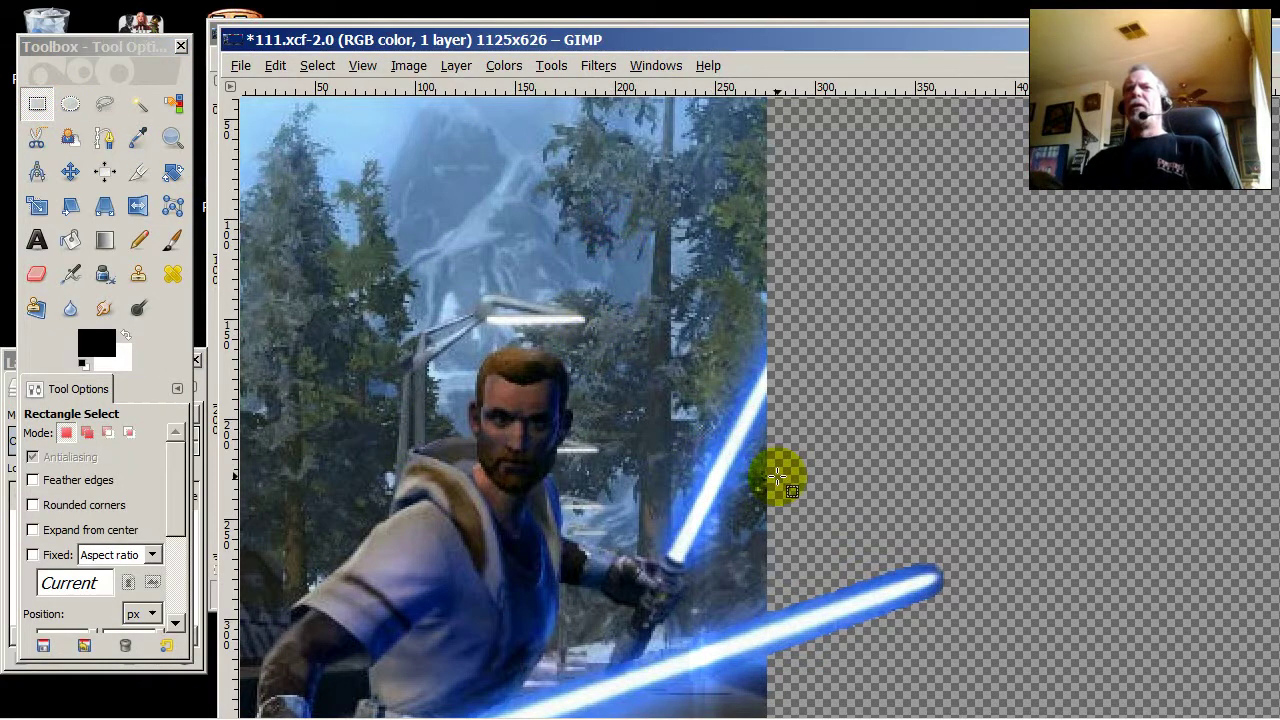
pyautogui.rightClick(779, 406)
pyautogui.moveTo(869, 450)
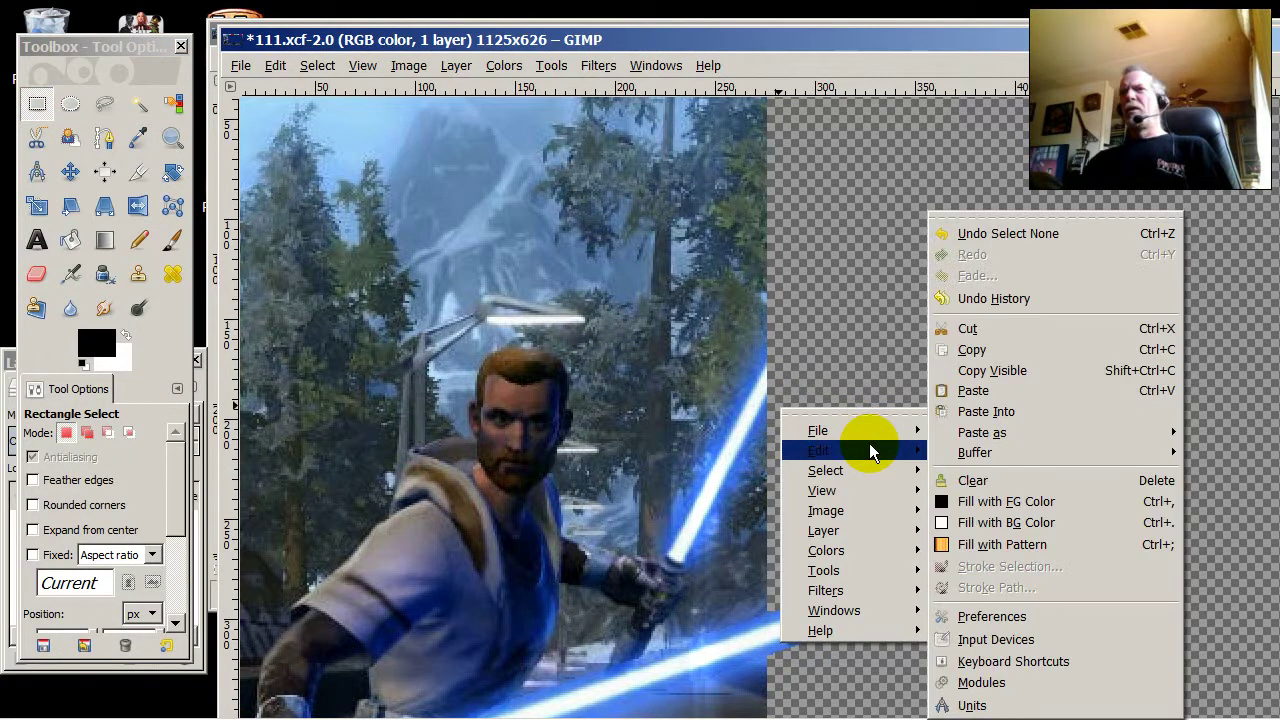
pyautogui.click(1013, 392)
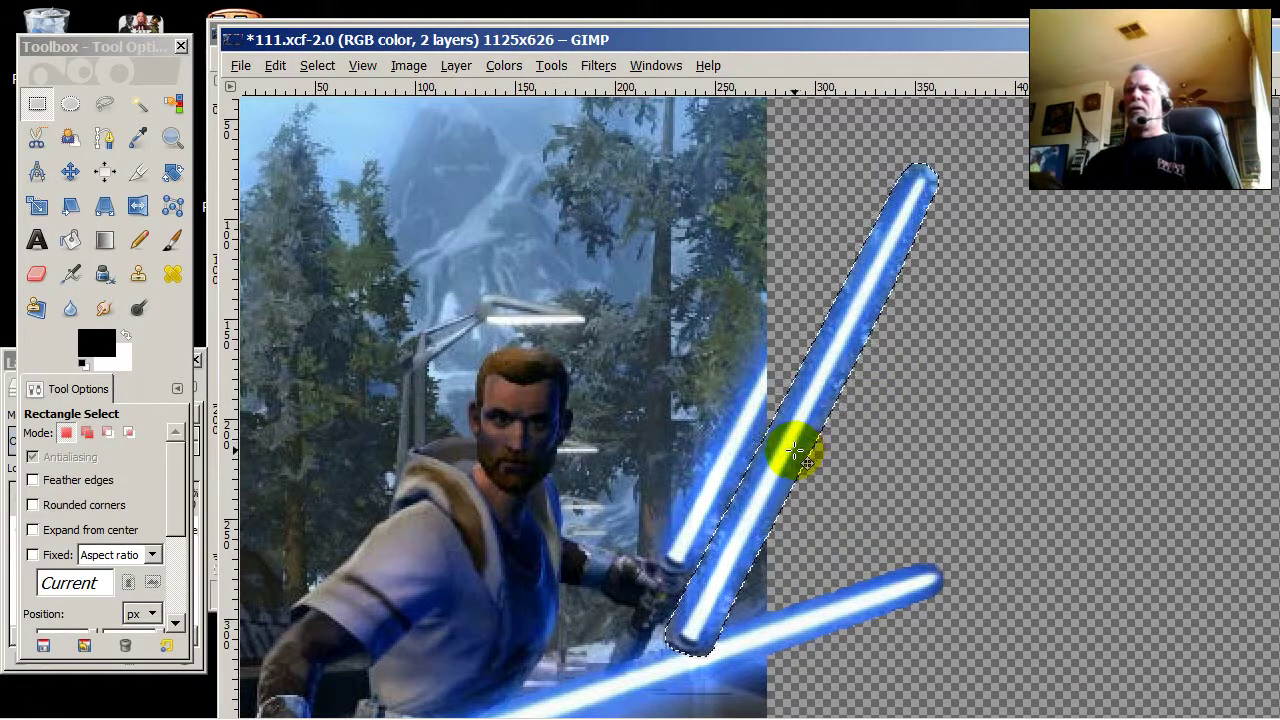
# Align the pasted blade with the upper lightsaber's hilt so it overlaps the transparent area, and anchor it
pyautogui.moveTo(794, 449); pyautogui.dragTo(791, 363)
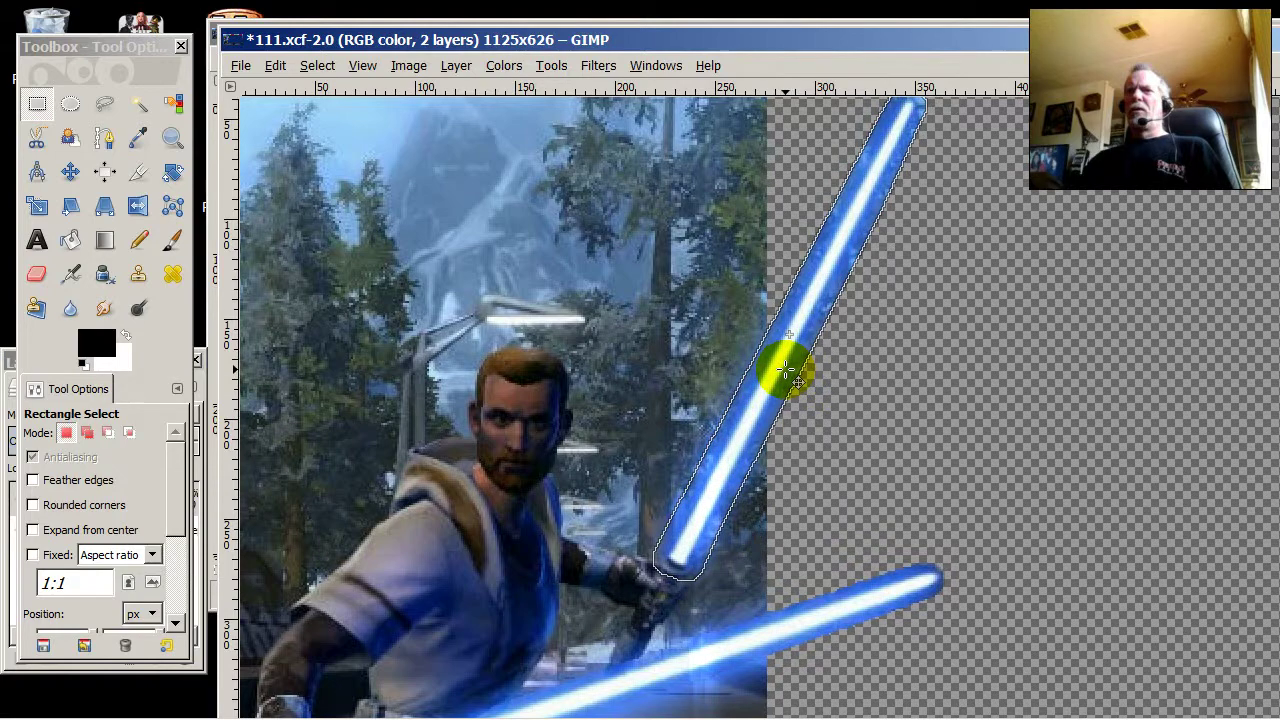
pyautogui.moveTo(748, 435)
pyautogui.mouseDown()
pyautogui.moveTo(789, 486)
pyautogui.moveTo(745, 450)
pyautogui.moveTo(749, 423)
pyautogui.moveTo(741, 438)
pyautogui.mouseUp()
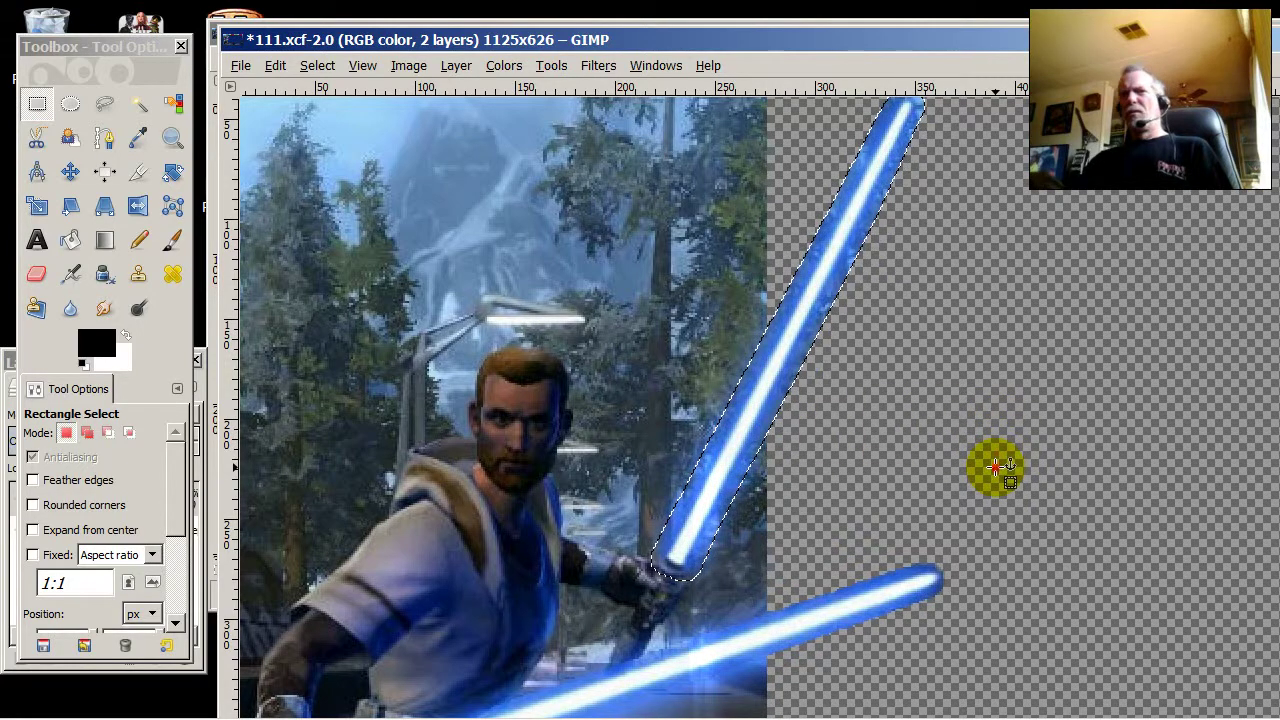
pyautogui.click(991, 466)
pyautogui.scroll(2, 975, 430)
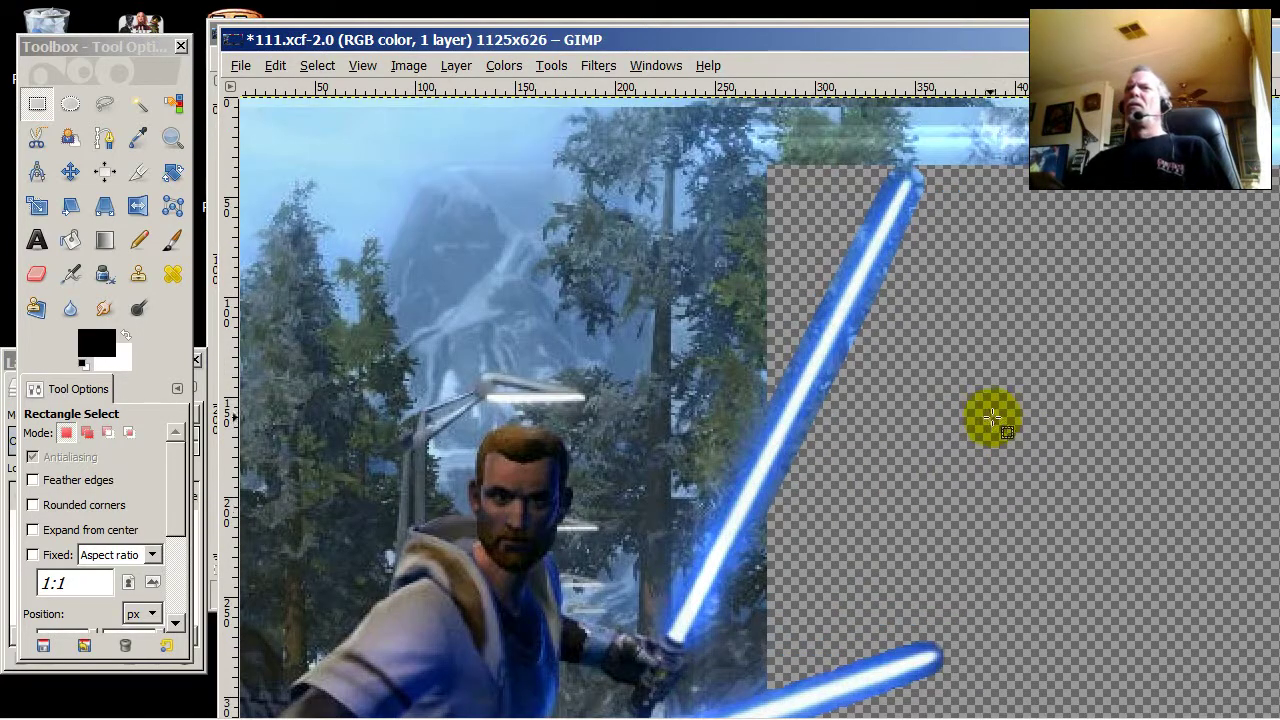
pyautogui.scroll(-2, 1013, 413)
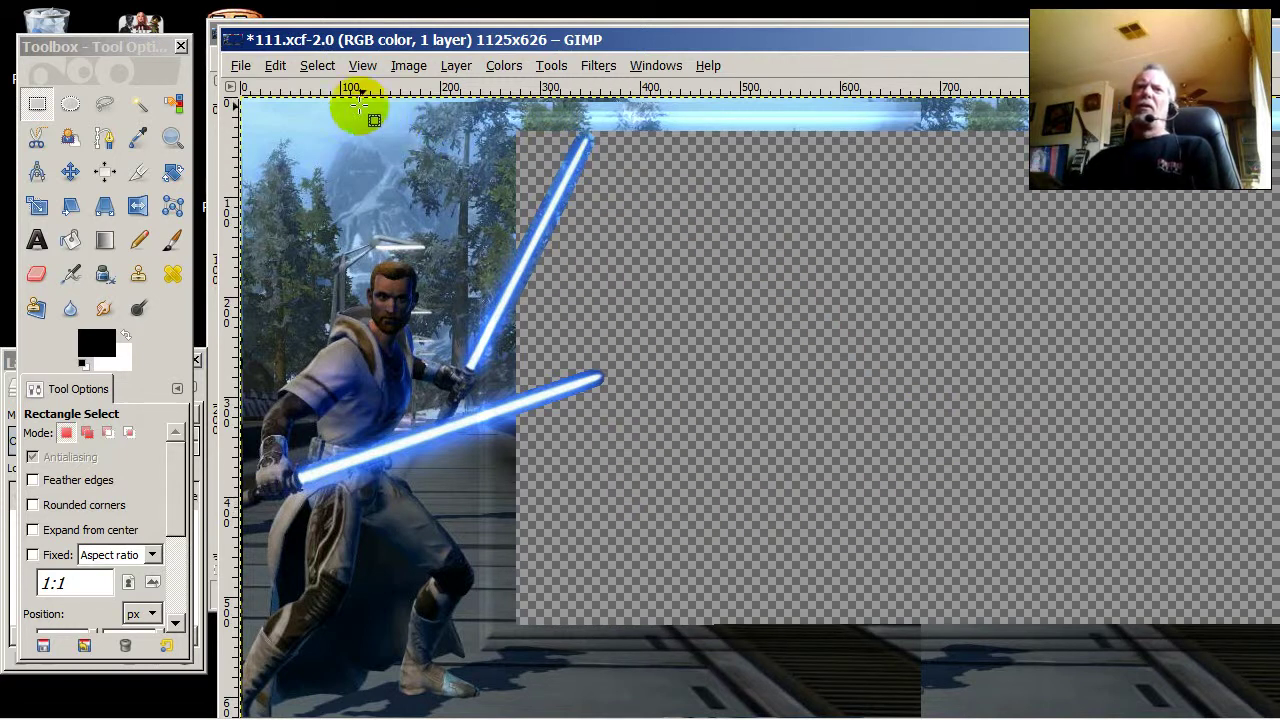
# Save 111.xcf and view the overlay in a maximized window before restoring the window size
pyautogui.click(242, 68)
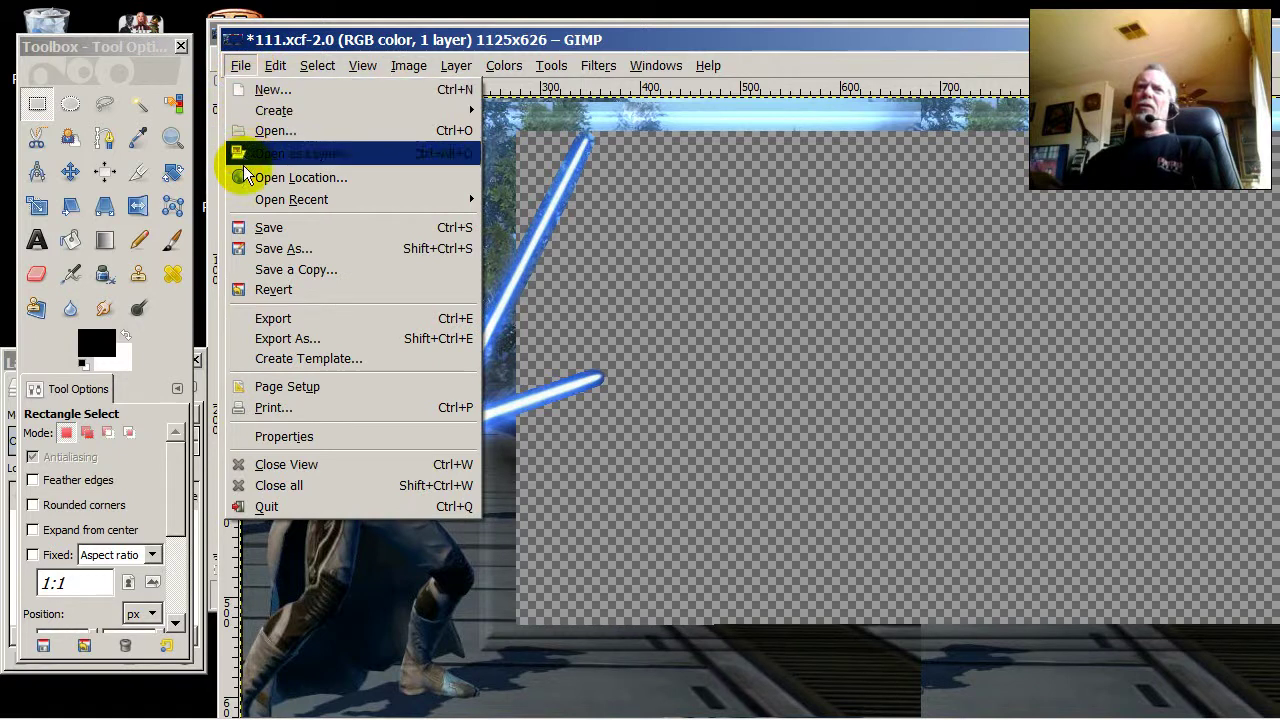
pyautogui.click(309, 230)
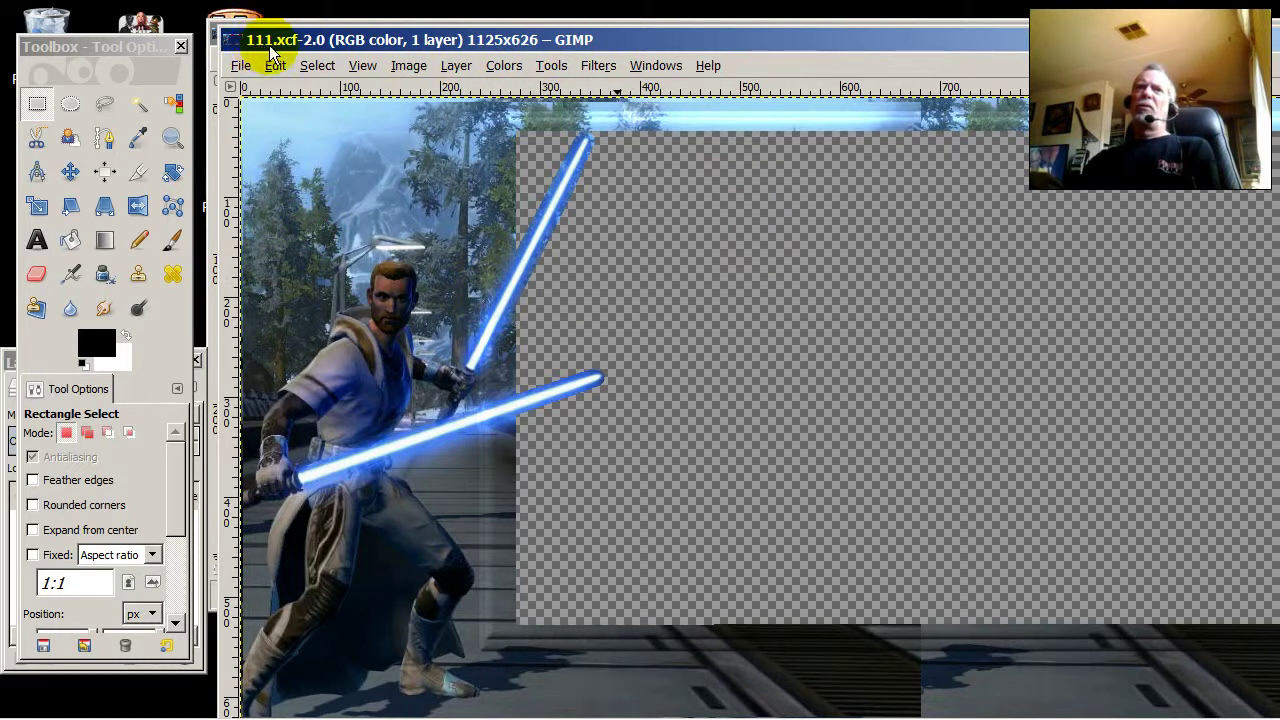
pyautogui.doubleClick(768, 38)
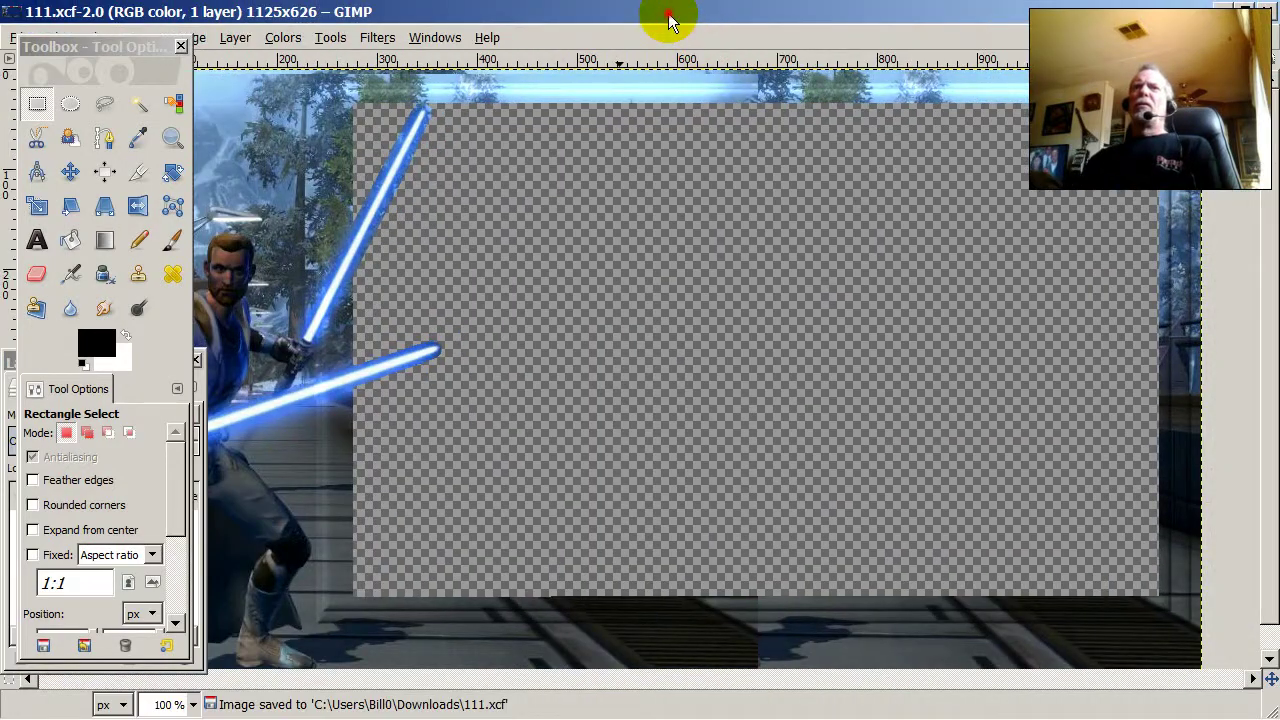
pyautogui.doubleClick(670, 20)
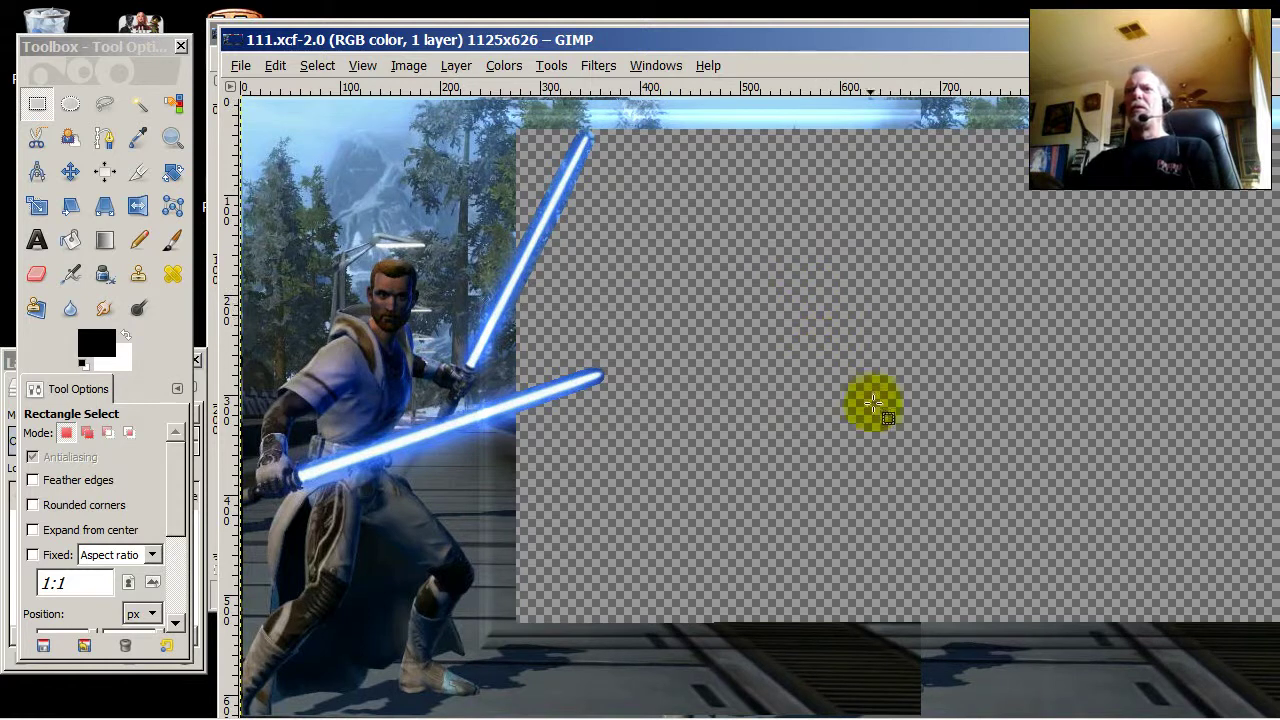
# Draw a rectangular selection on the floor strip below the game area, near the lower-right corner of 111.xcf
pyautogui.moveTo(760, 39)
pyautogui.mouseDown()
pyautogui.moveTo(744, 31)
pyautogui.moveTo(756, 55)
pyautogui.mouseUp()
pyautogui.moveTo(237, 51); pyautogui.dragTo(430, 105)
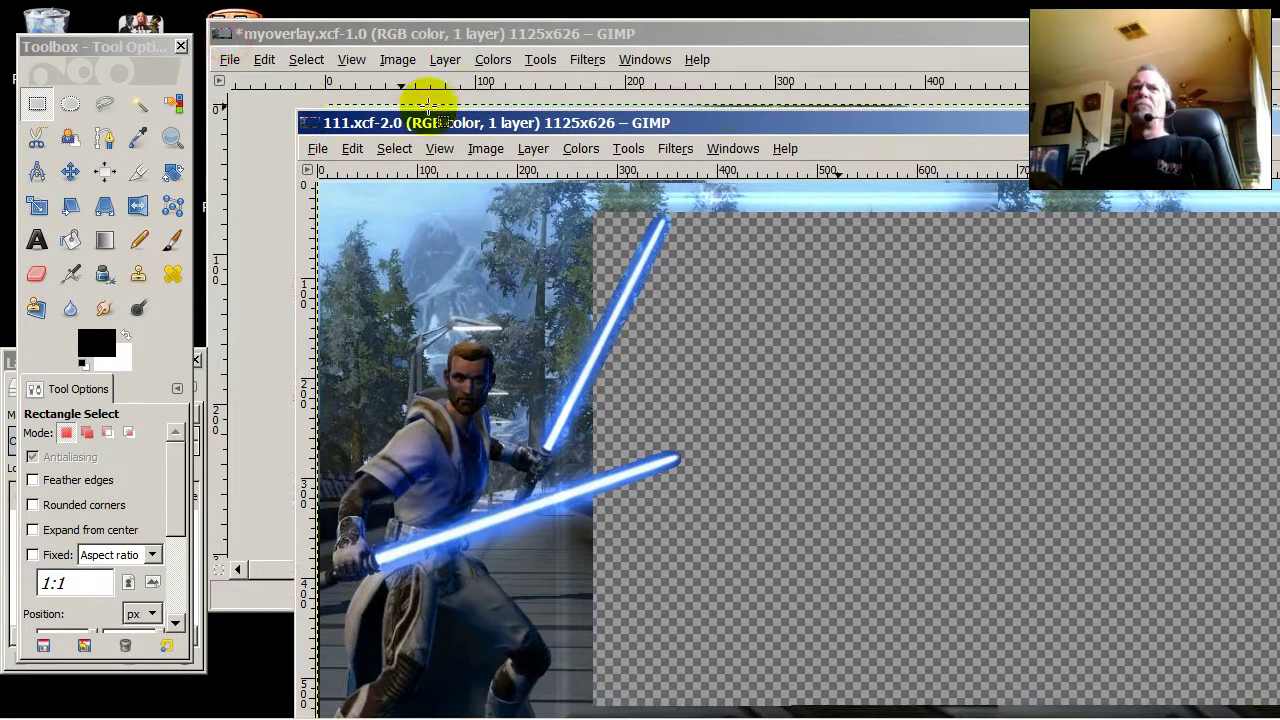
pyautogui.moveTo(797, 131); pyautogui.dragTo(673, 39)
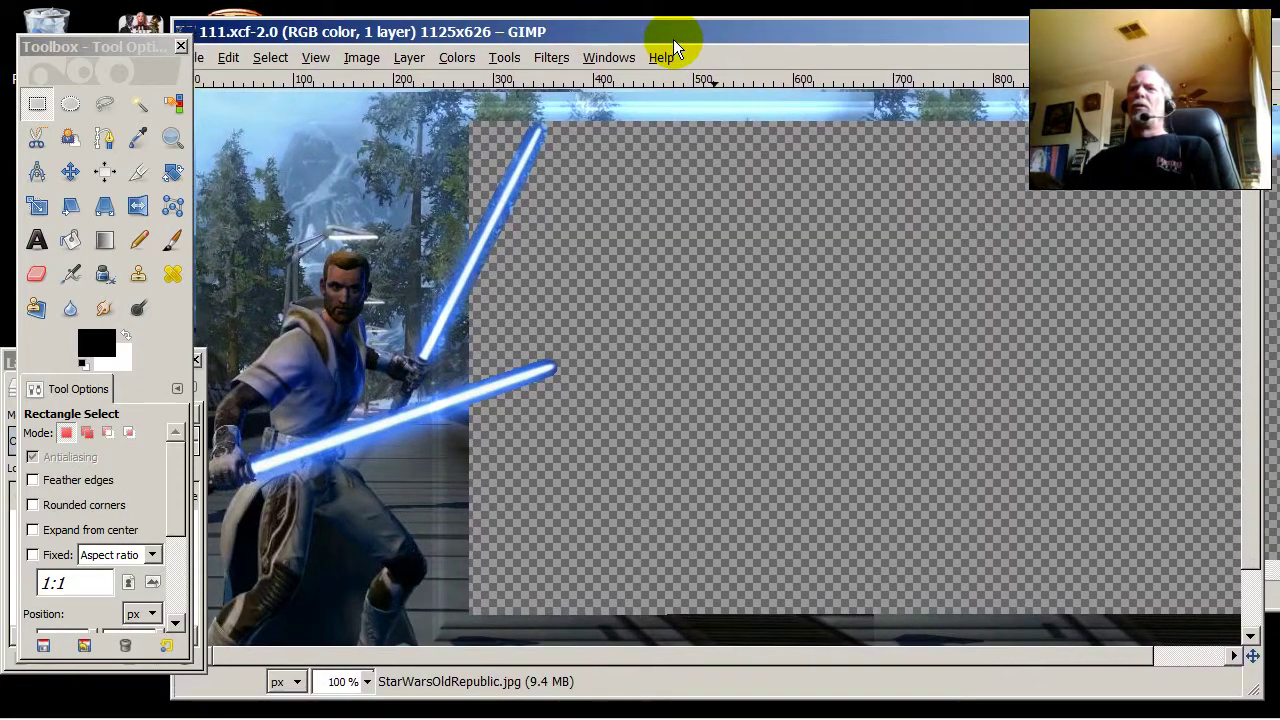
pyautogui.moveTo(1249, 214); pyautogui.dragTo(1249, 300)
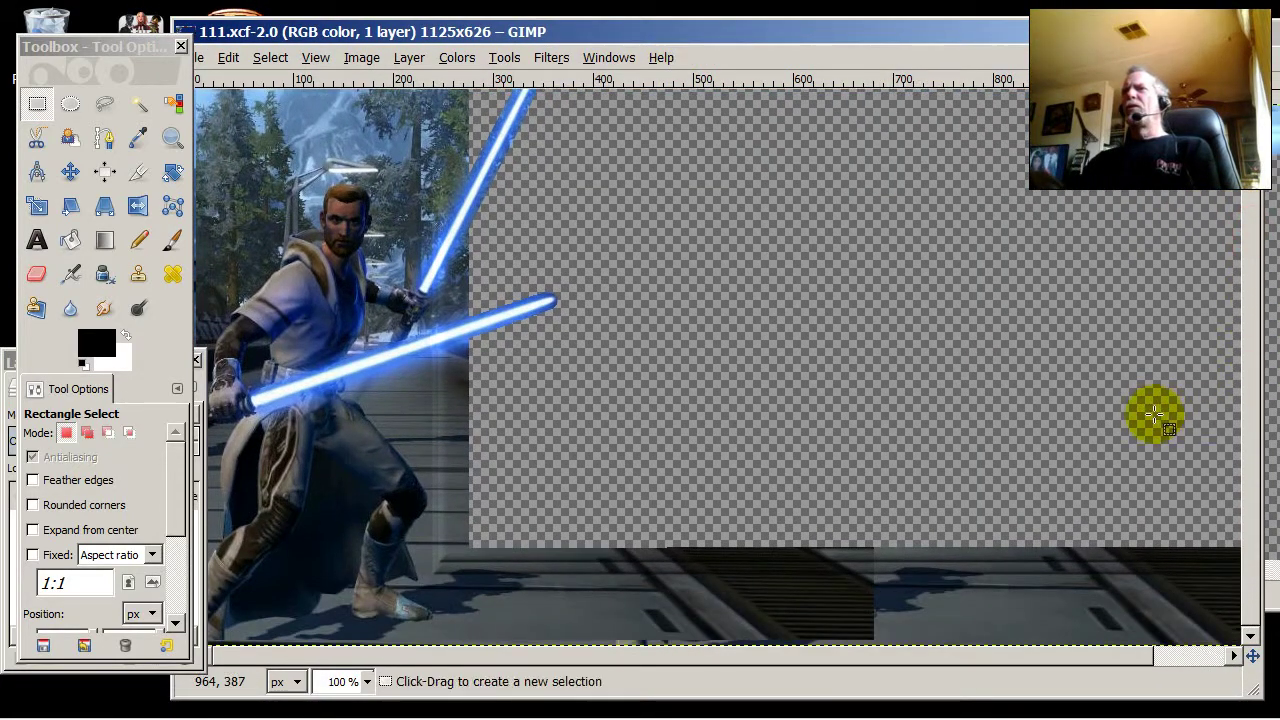
pyautogui.moveTo(1023, 655); pyautogui.dragTo(1143, 657)
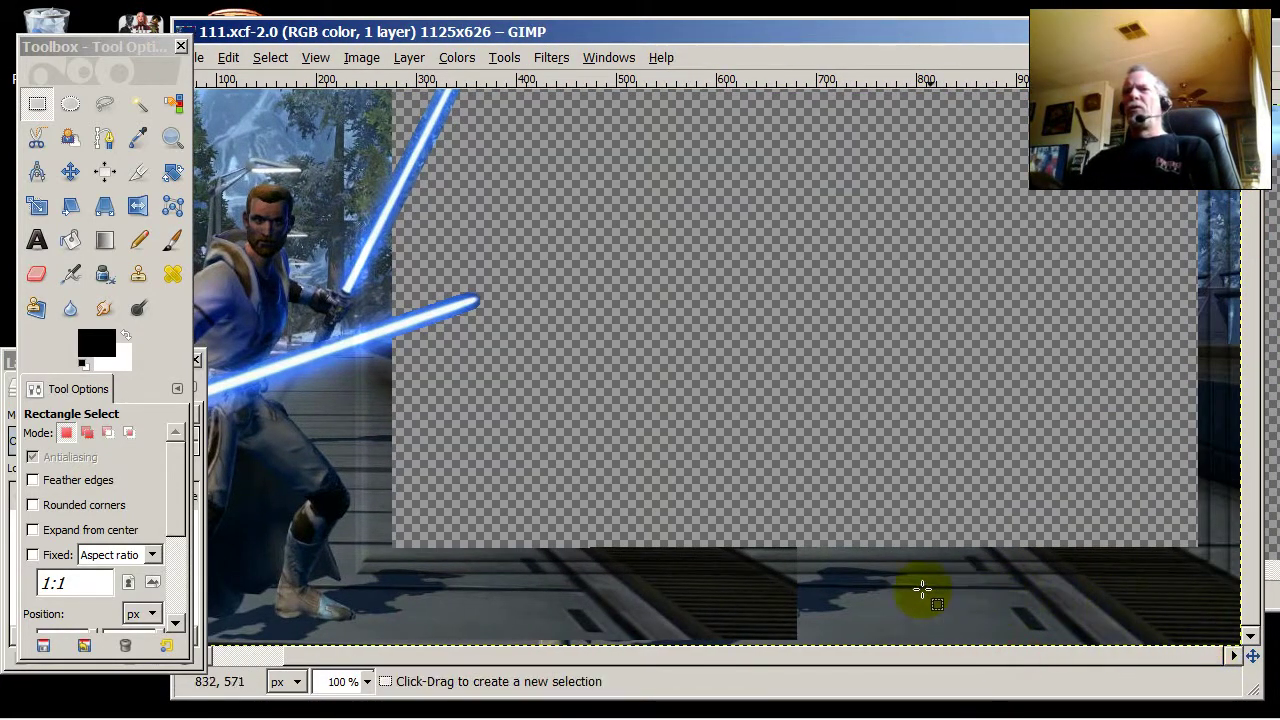
pyautogui.moveTo(813, 581); pyautogui.dragTo(1212, 634)
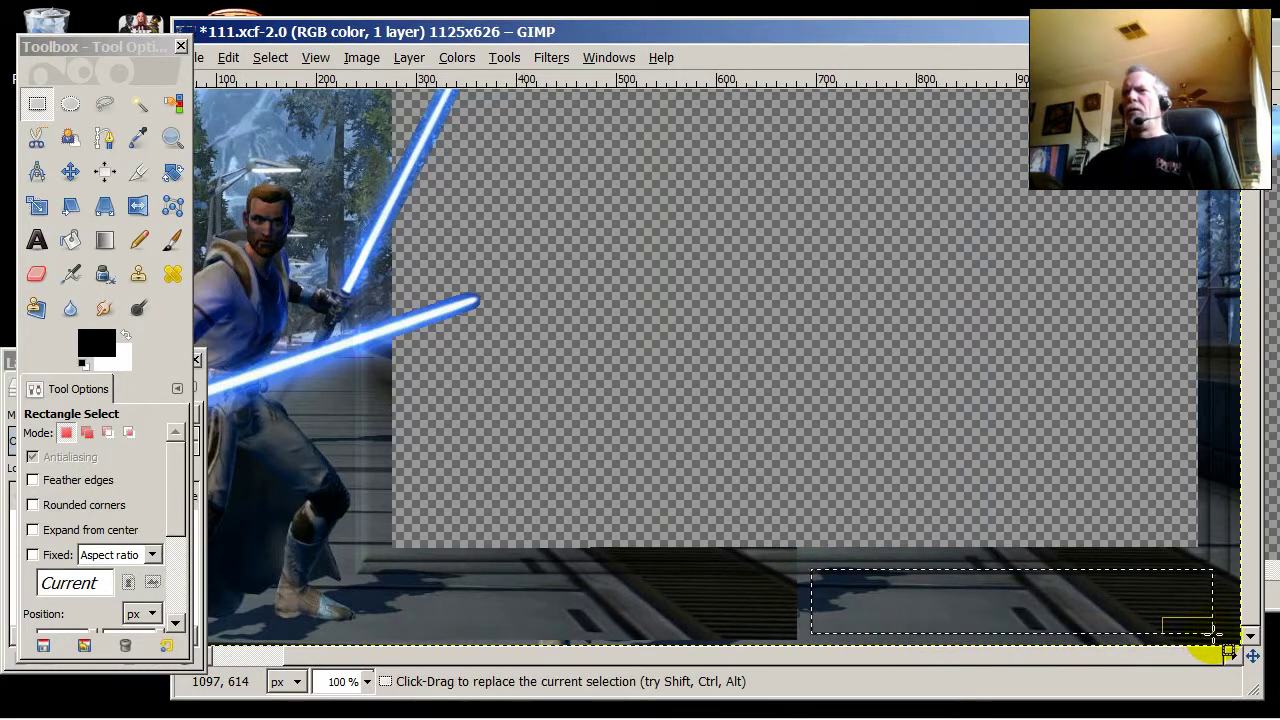
# Apply the Add Bevel filter to the rectangular selection with thickness 11, working on a copy
pyautogui.rightClick(838, 610)
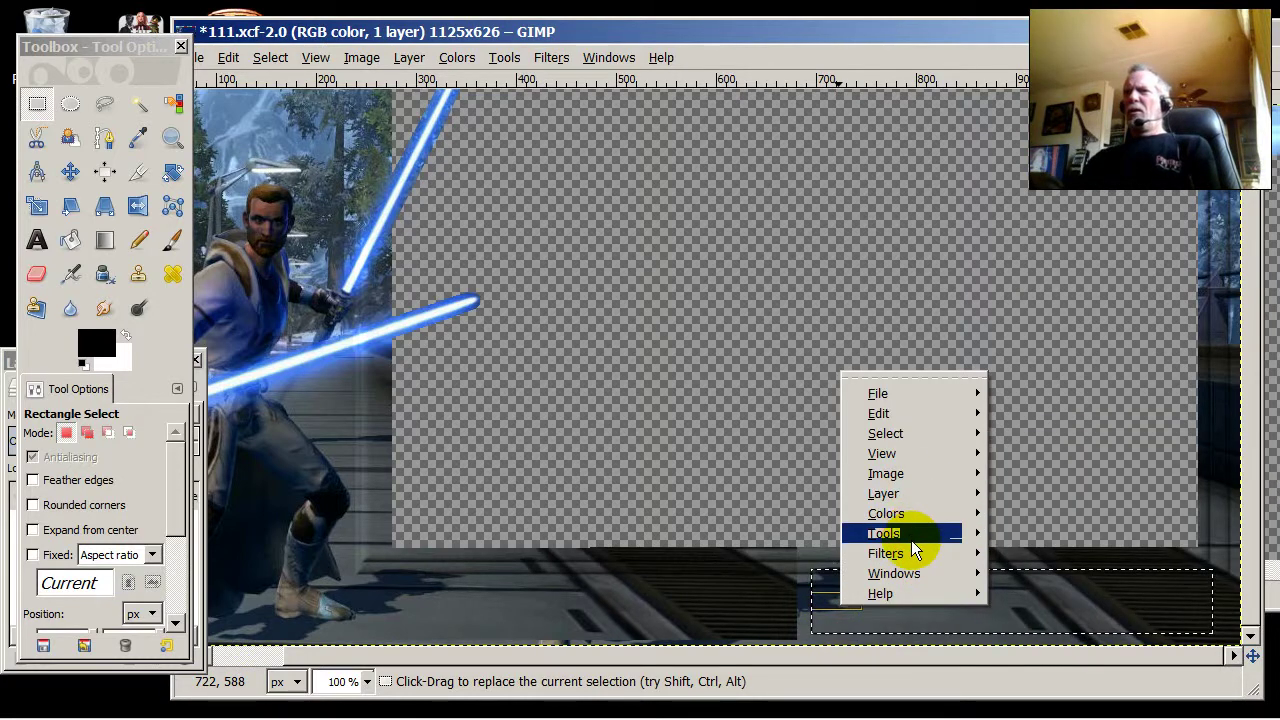
pyautogui.moveTo(925, 558)
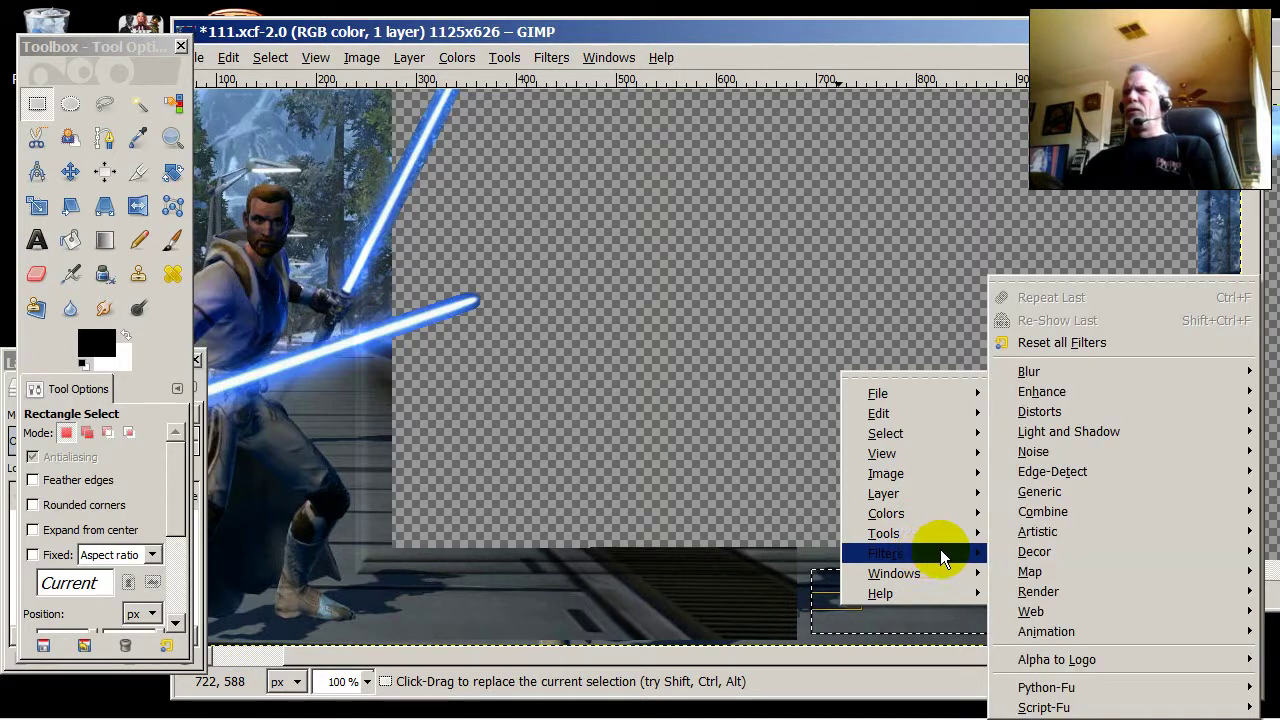
pyautogui.moveTo(1045, 560)
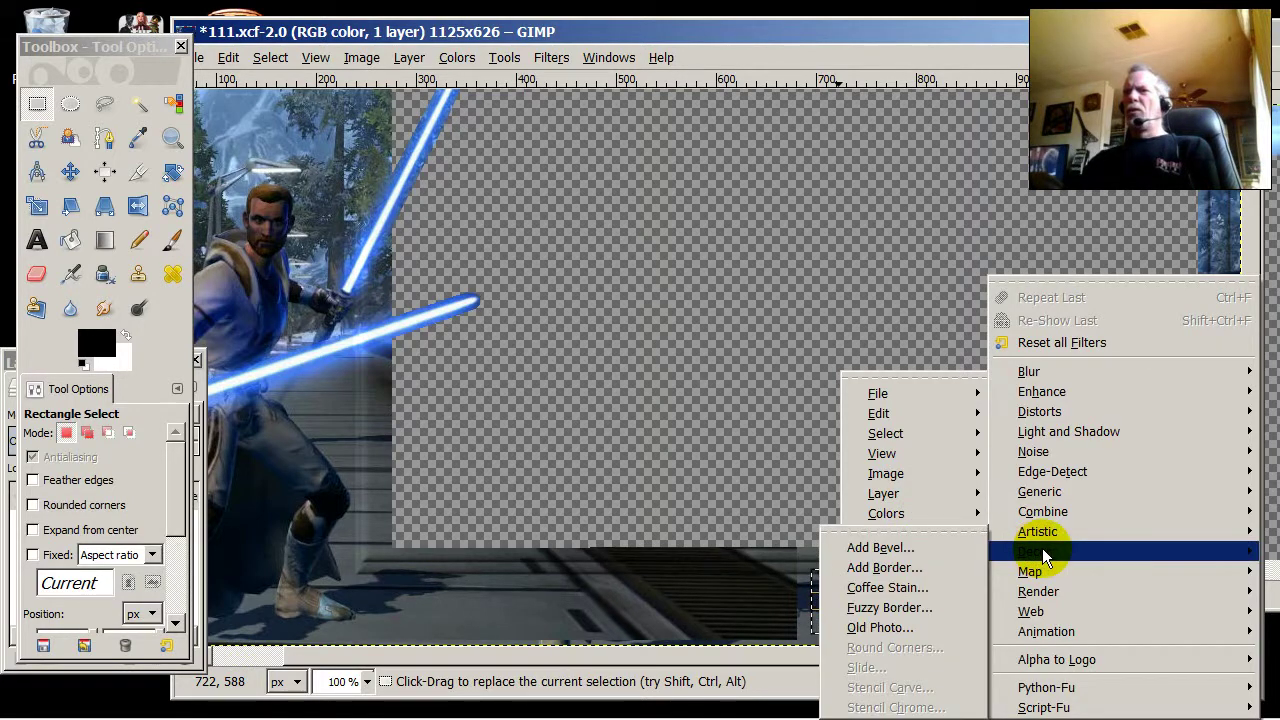
pyautogui.click(926, 552)
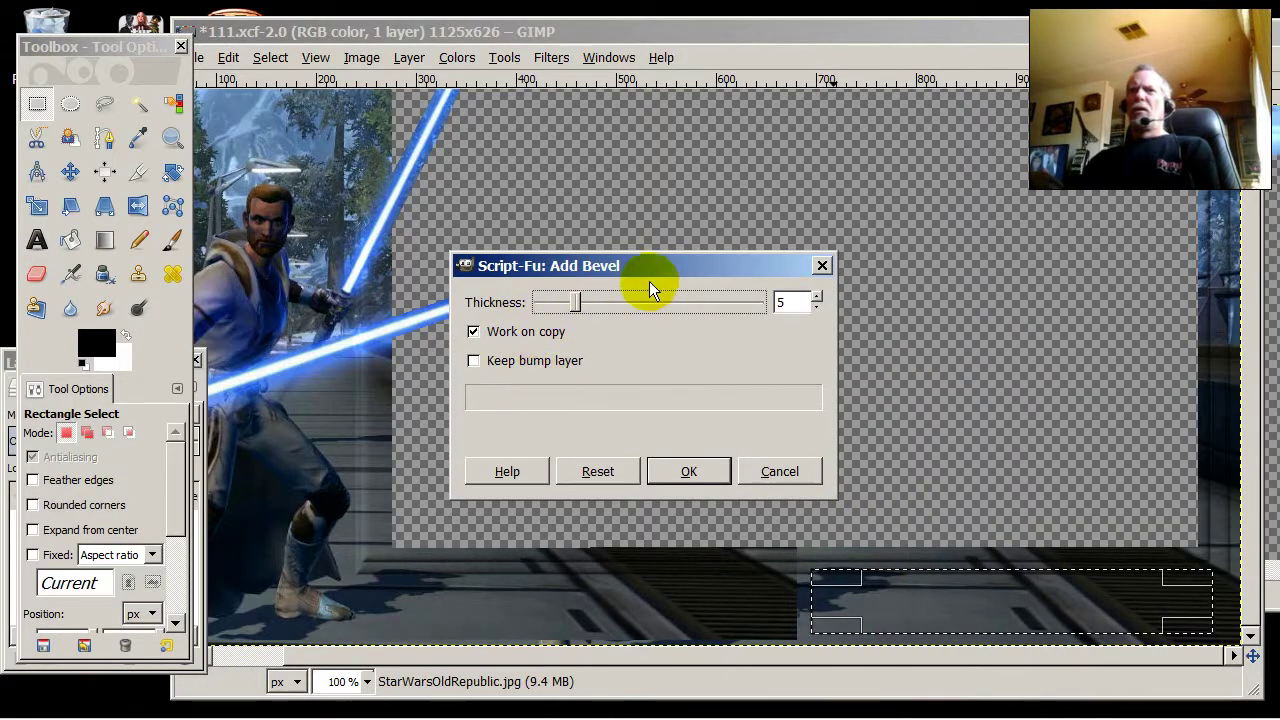
pyautogui.click(611, 300)
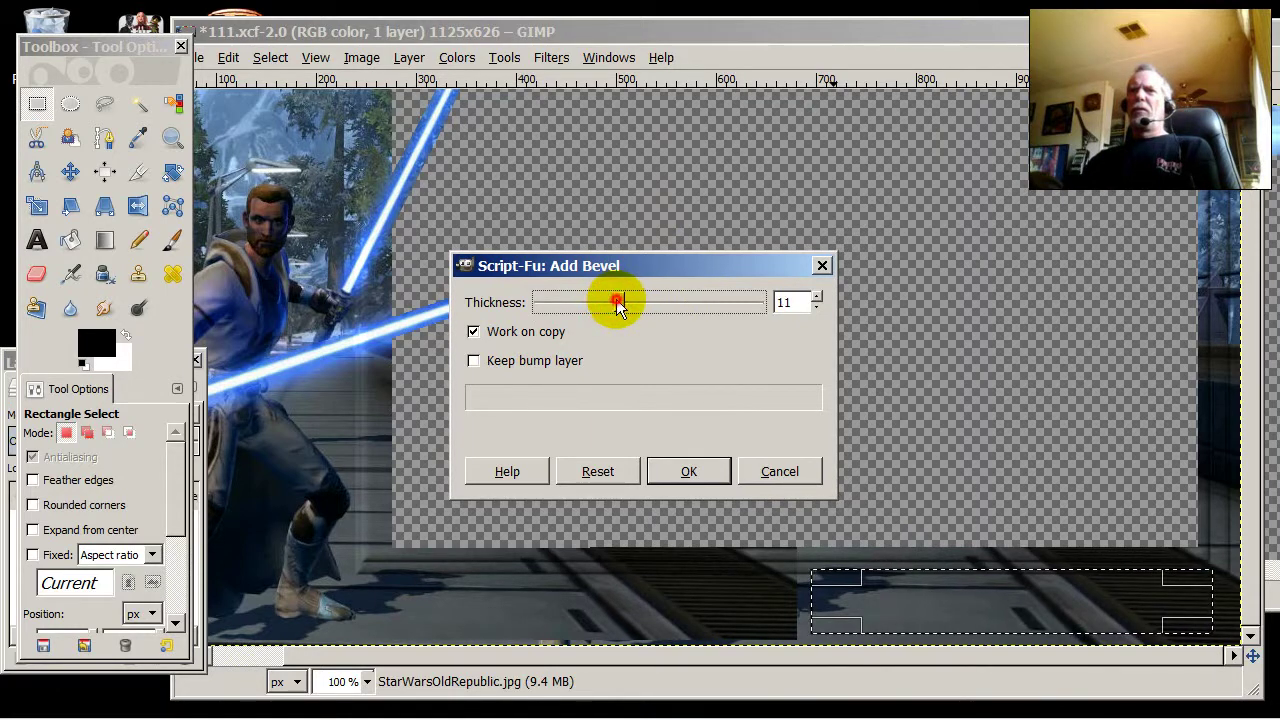
pyautogui.click(688, 474)
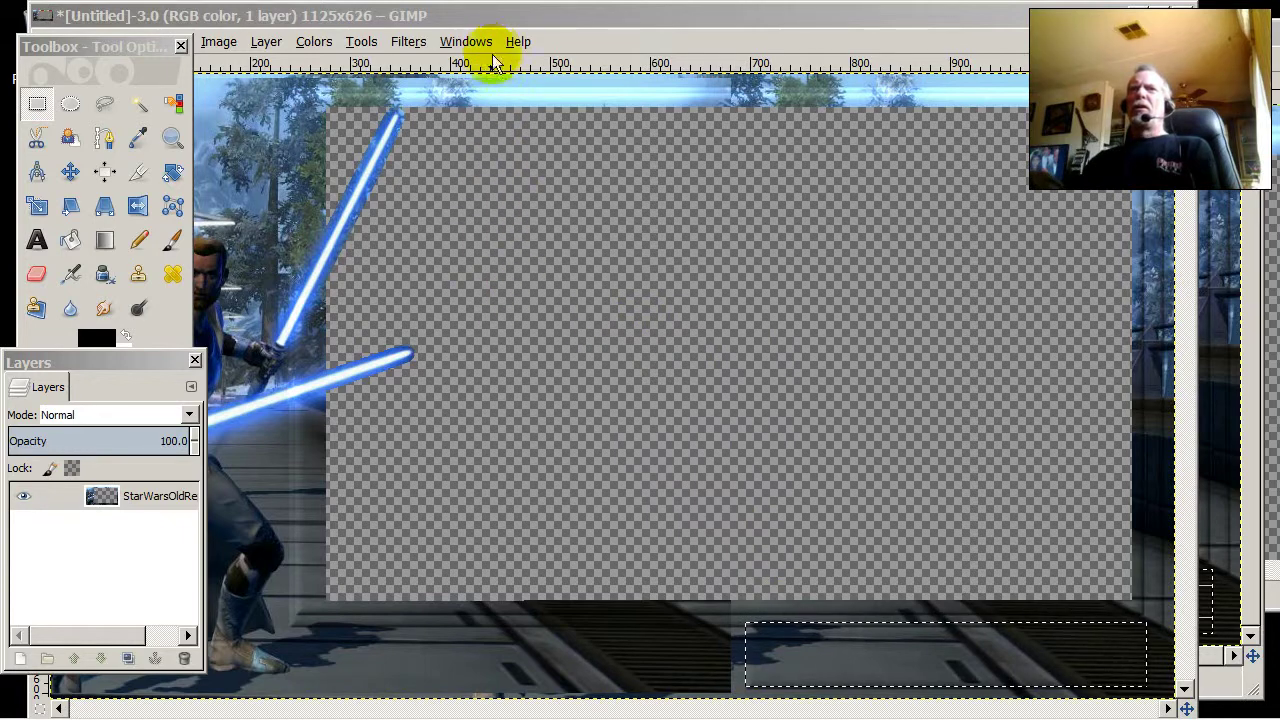
# Move the overlapping image windows apart, maximize the untitled bevel copy, and clear its rectangular selection
pyautogui.moveTo(512, 19); pyautogui.dragTo(568, 152)
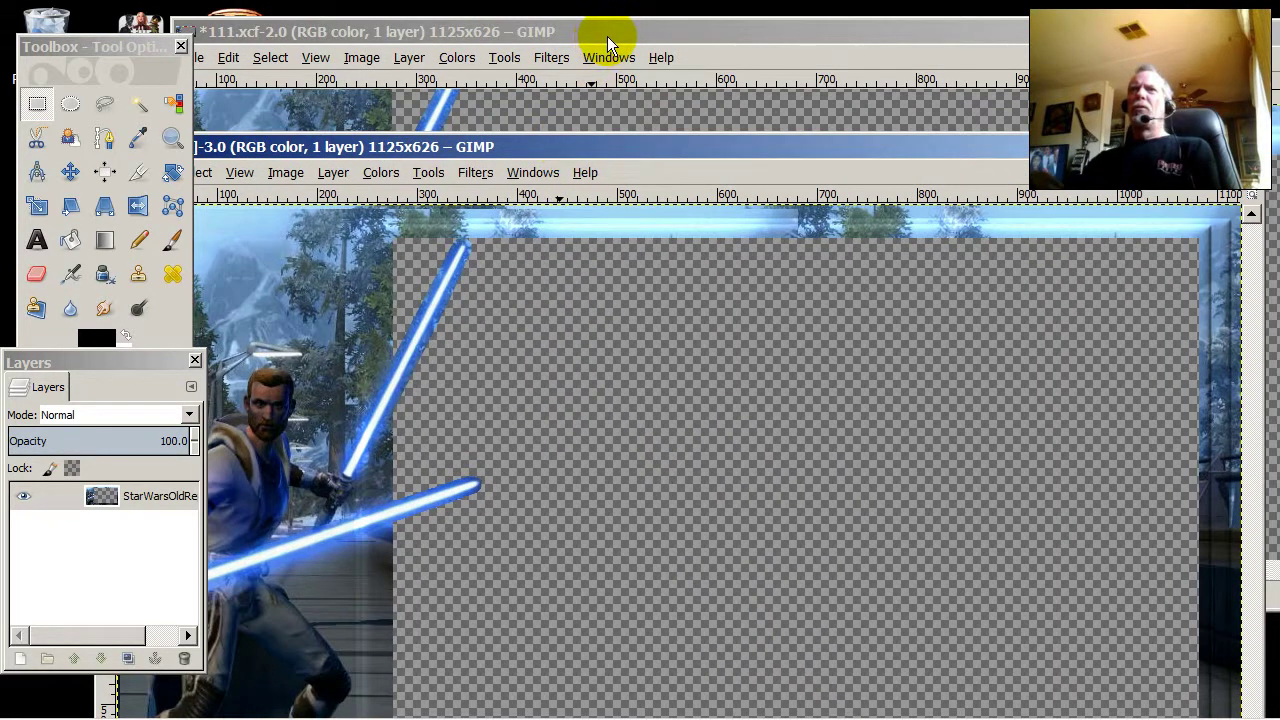
pyautogui.moveTo(607, 45); pyautogui.dragTo(790, 30)
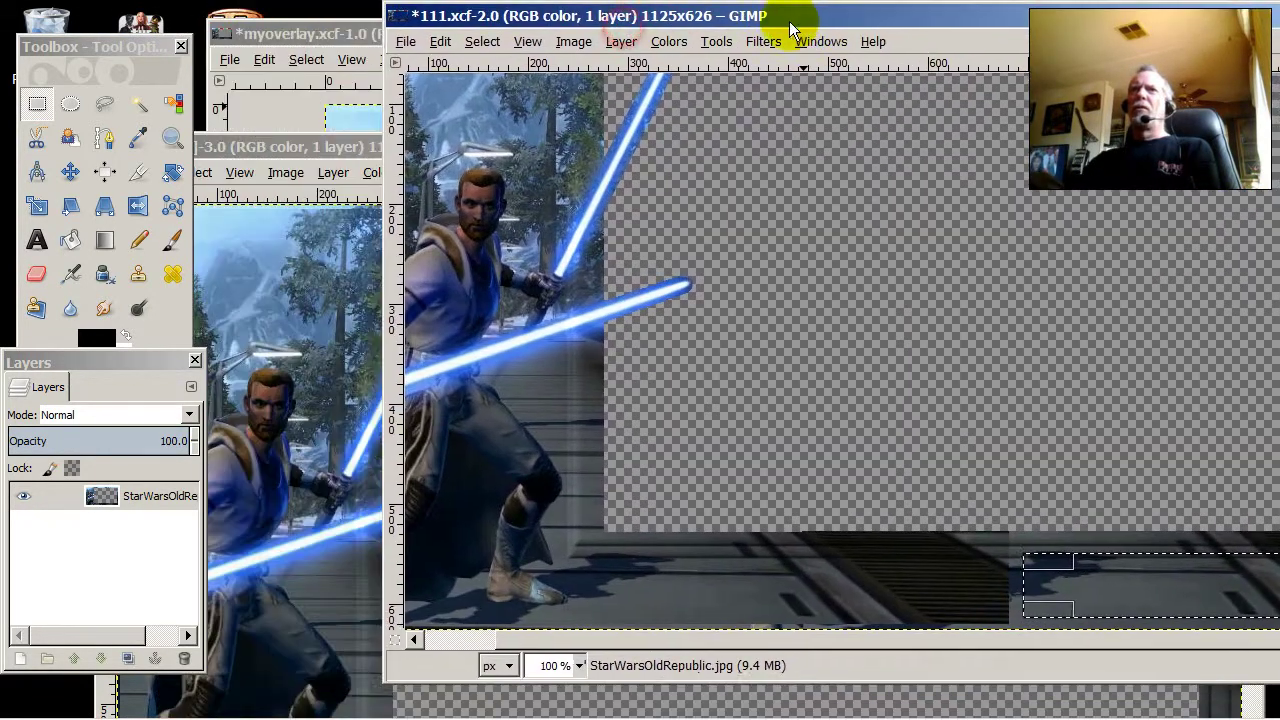
pyautogui.moveTo(337, 149); pyautogui.dragTo(400, 3)
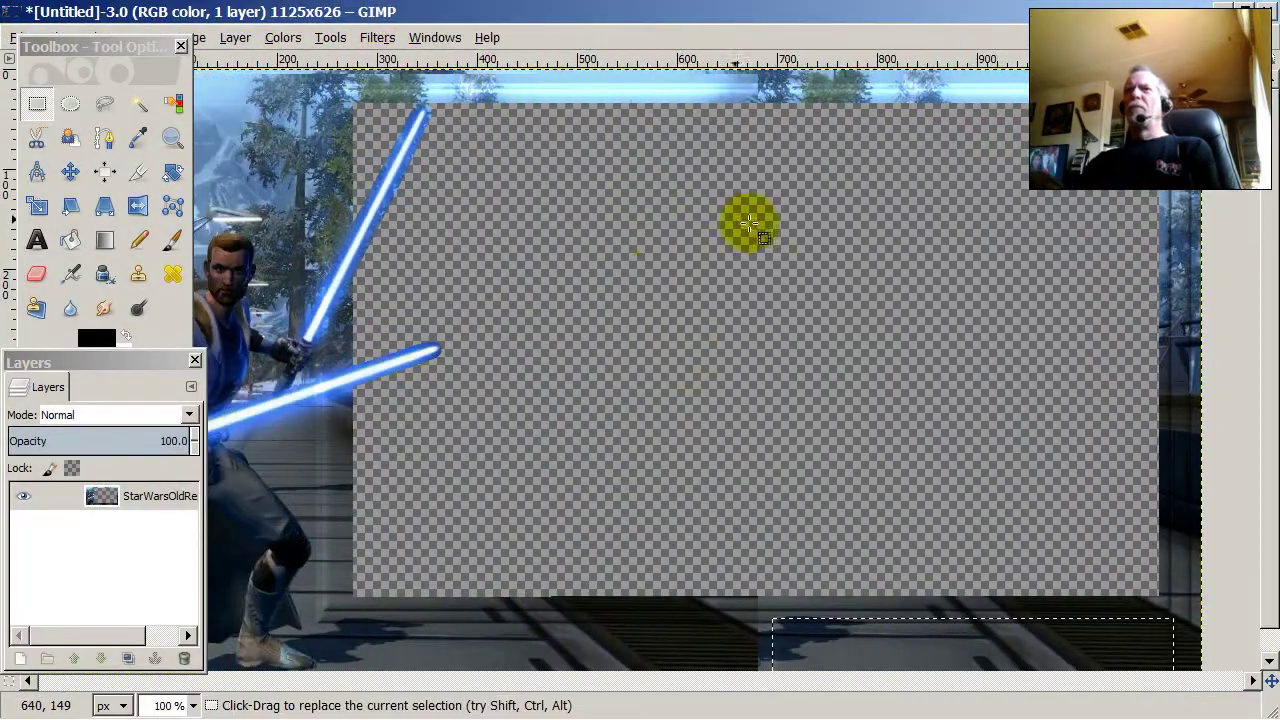
pyautogui.scroll(-1, 1210, 470)
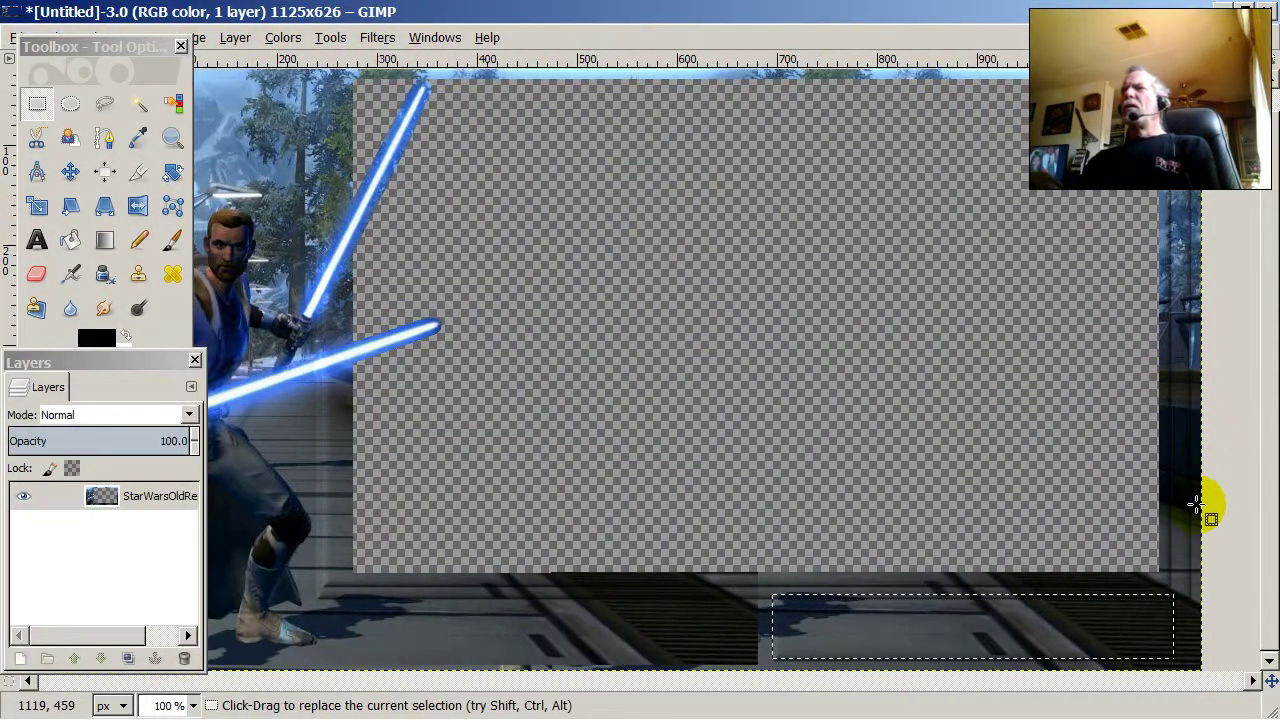
pyautogui.click(668, 632)
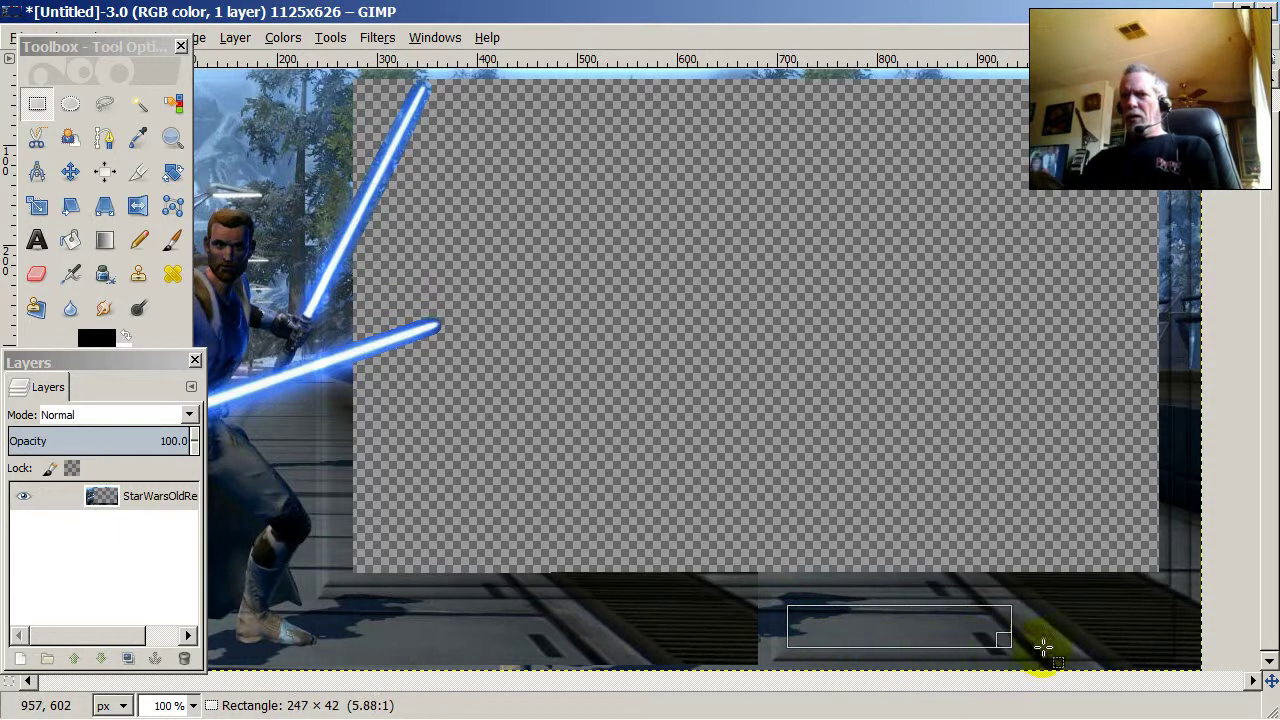
# Draw a rectangular selection inside the beveled panel near the lower-right corner, then copy and cut it to leave that area transparent
pyautogui.moveTo(1166, 651); pyautogui.dragTo(1166, 651)
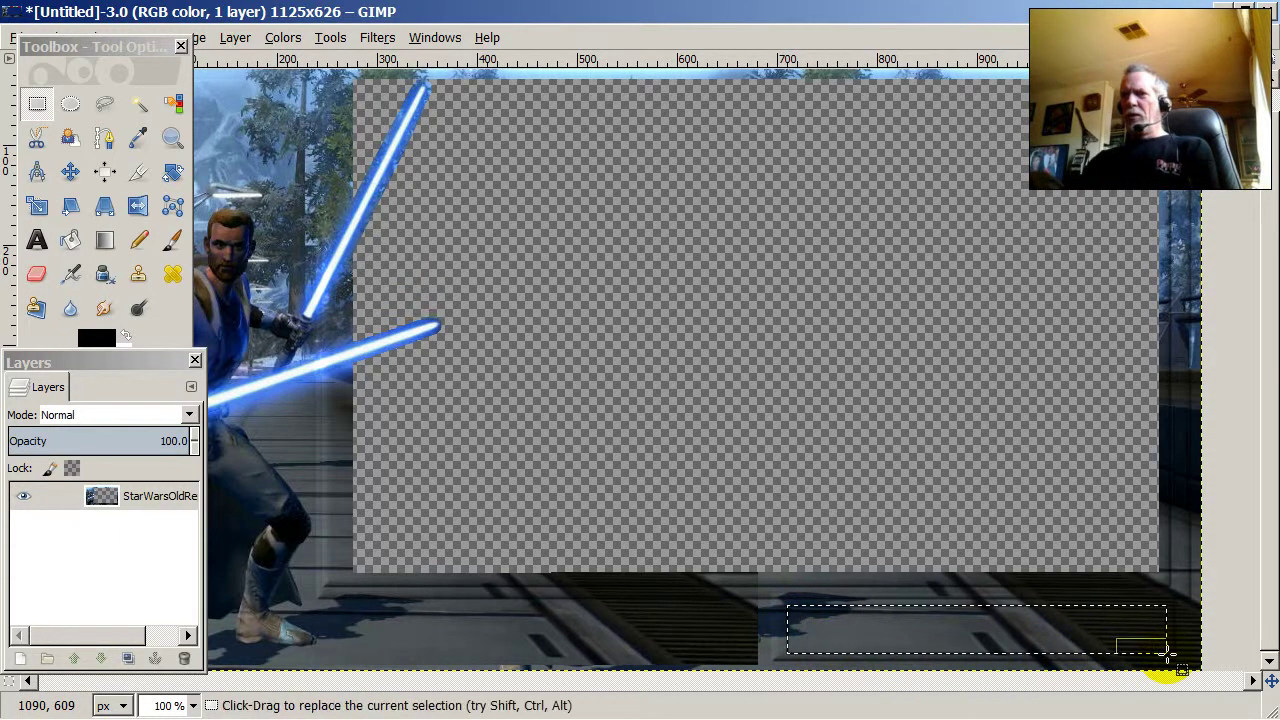
pyautogui.rightClick(830, 625)
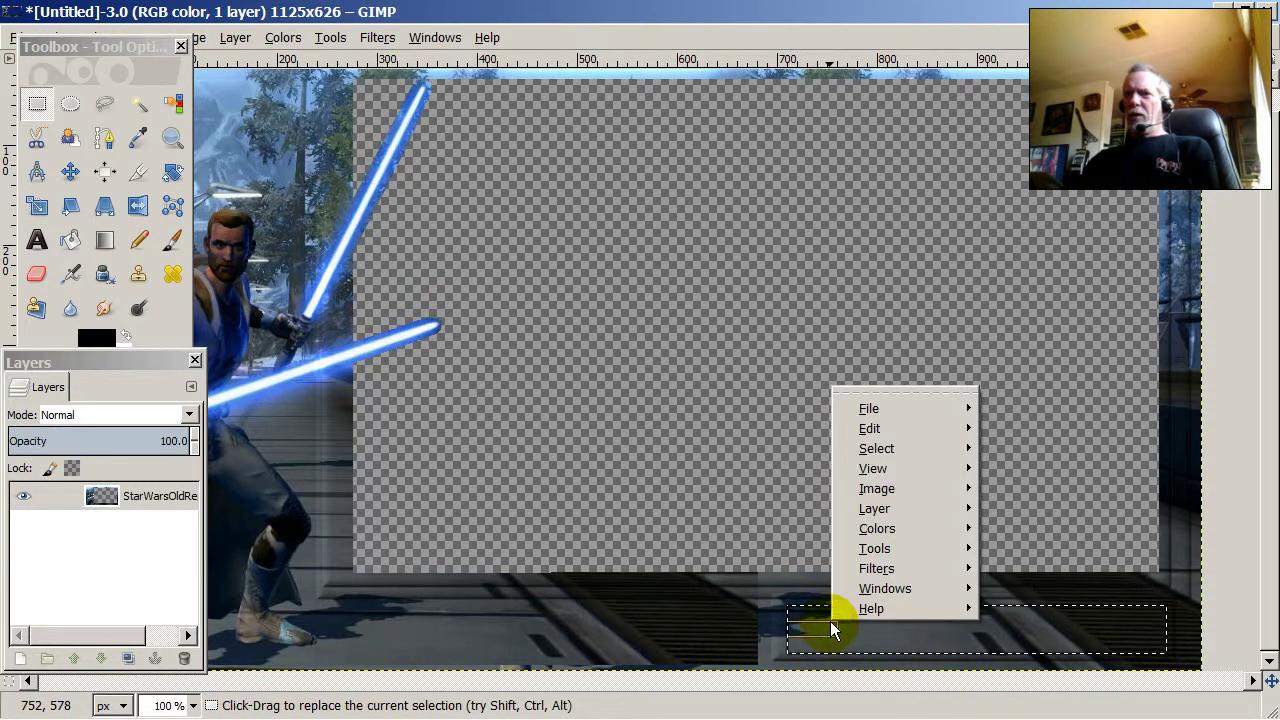
pyautogui.moveTo(915, 430)
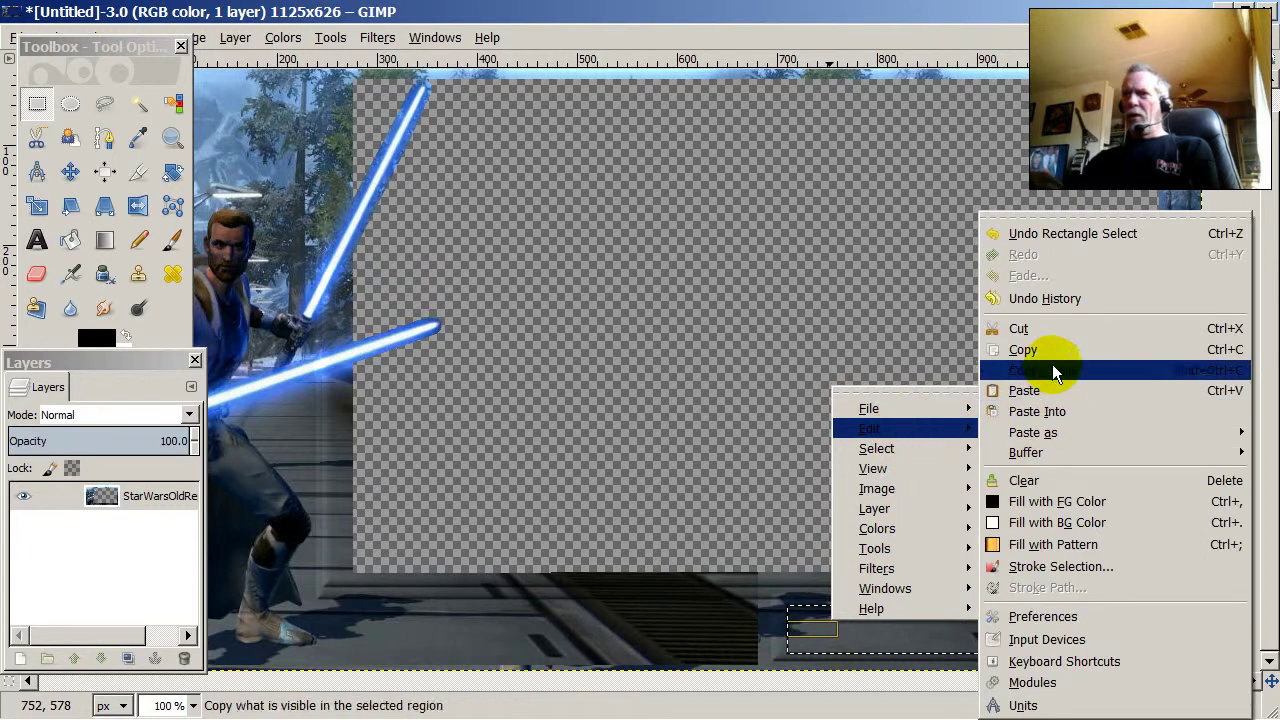
pyautogui.click(1030, 347)
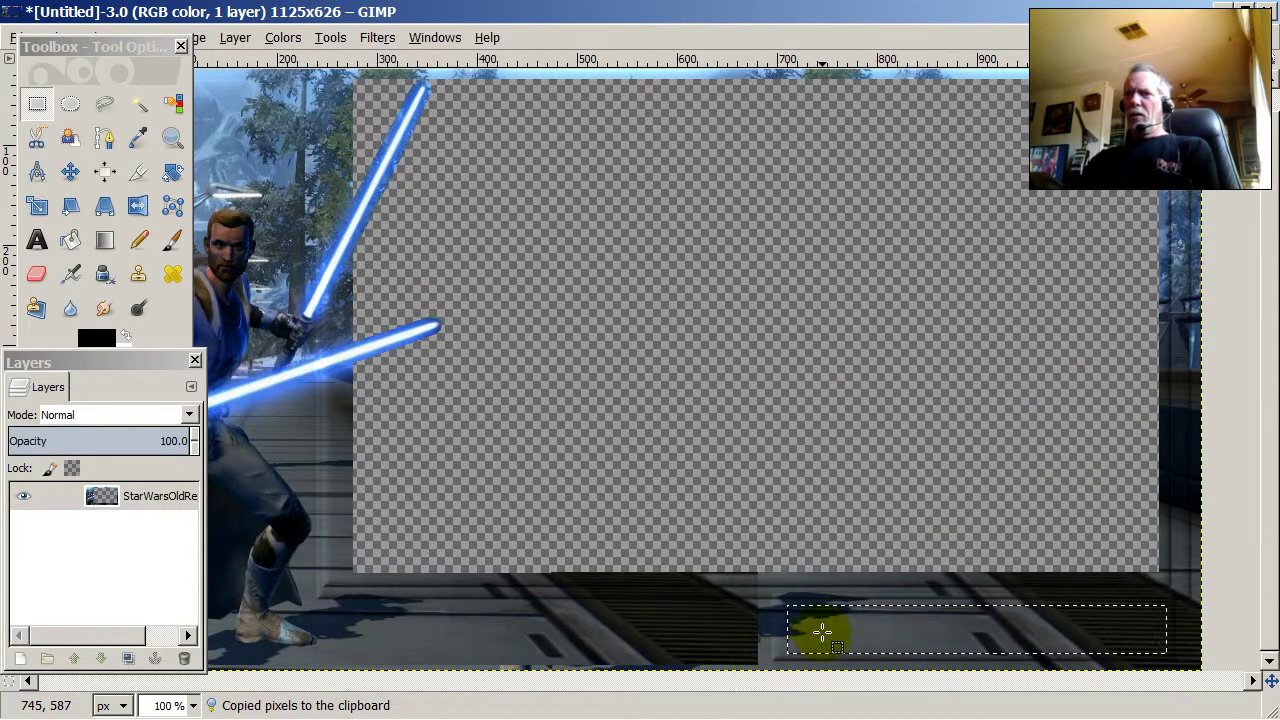
pyautogui.rightClick(822, 632)
pyautogui.moveTo(900, 443)
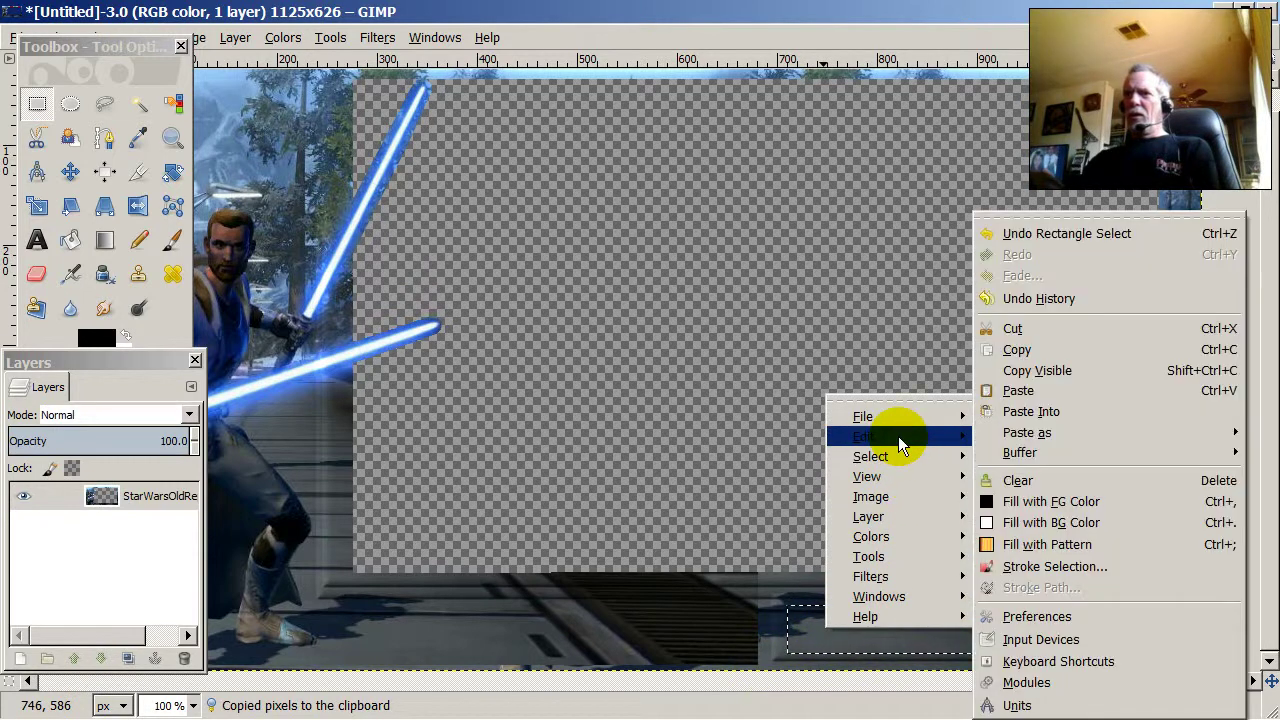
pyautogui.click(1068, 326)
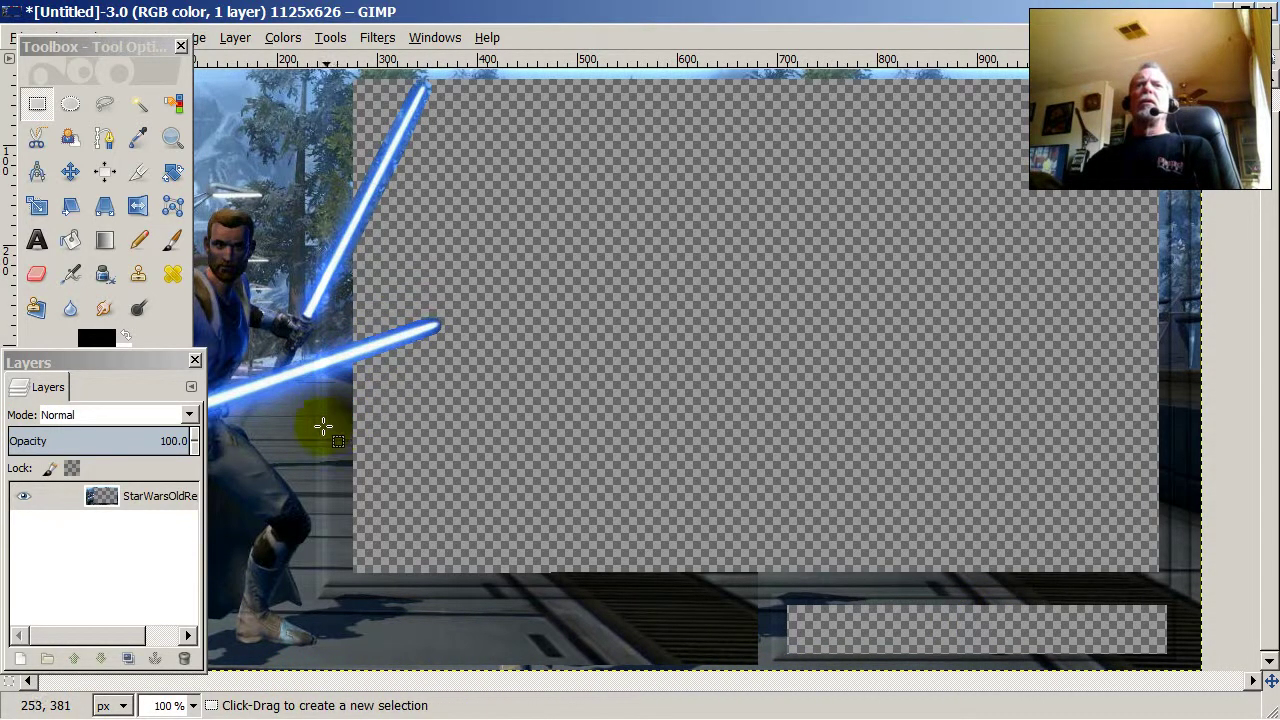
# Select a rectangle on the floor strip between the character's feet and the transparent panel, and apply Add Bevel with thickness 11 on a copy
pyautogui.keyDown('ctrl'); pyautogui.scroll(1, 300, 430); pyautogui.keyUp('ctrl')
pyautogui.keyDown('ctrl'); pyautogui.scroll(-3, 354, 443); pyautogui.keyUp('ctrl')
pyautogui.keyDown('ctrl'); pyautogui.scroll(1, 371, 488); pyautogui.keyUp('ctrl')
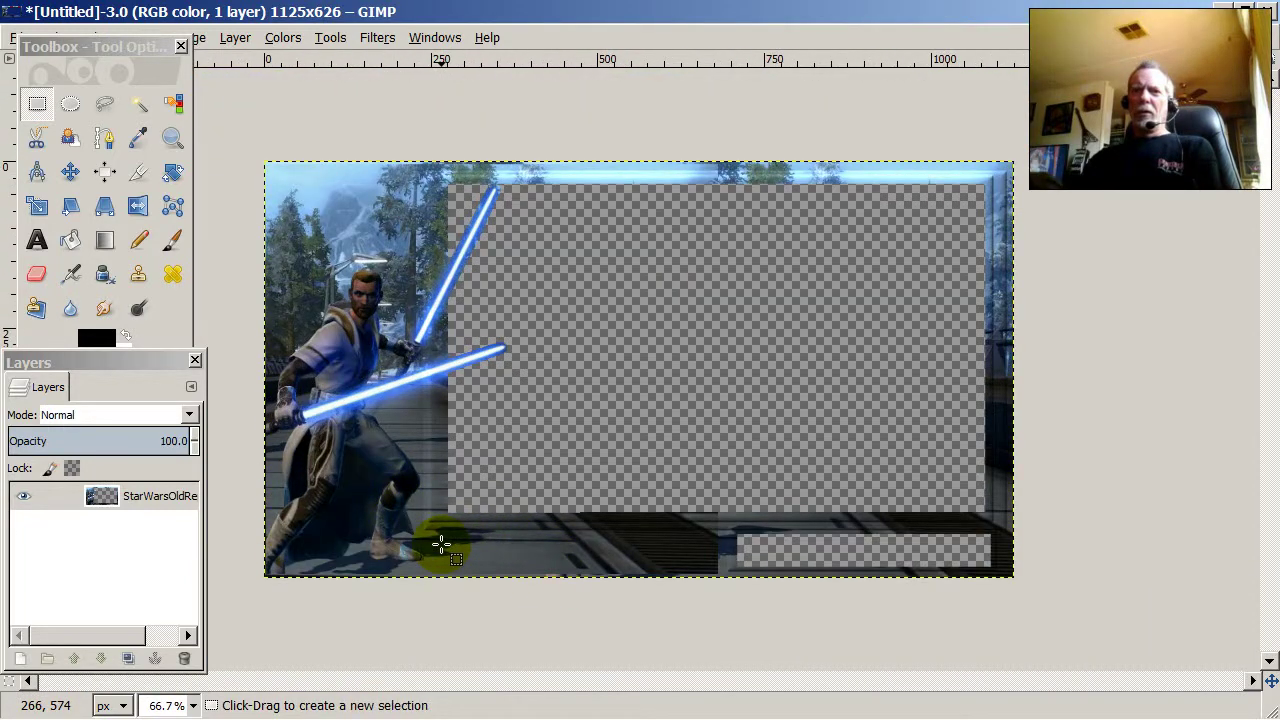
pyautogui.moveTo(703, 568); pyautogui.dragTo(703, 568)
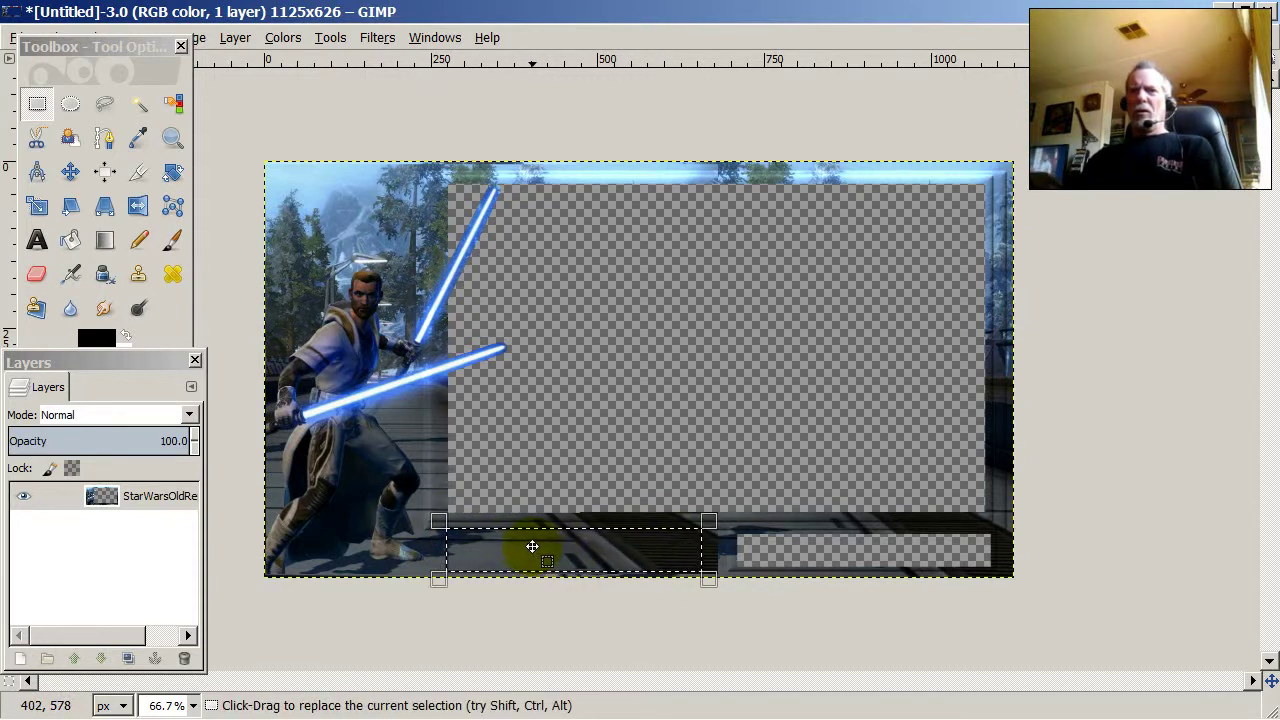
pyautogui.rightClick(532, 546)
pyautogui.moveTo(611, 476)
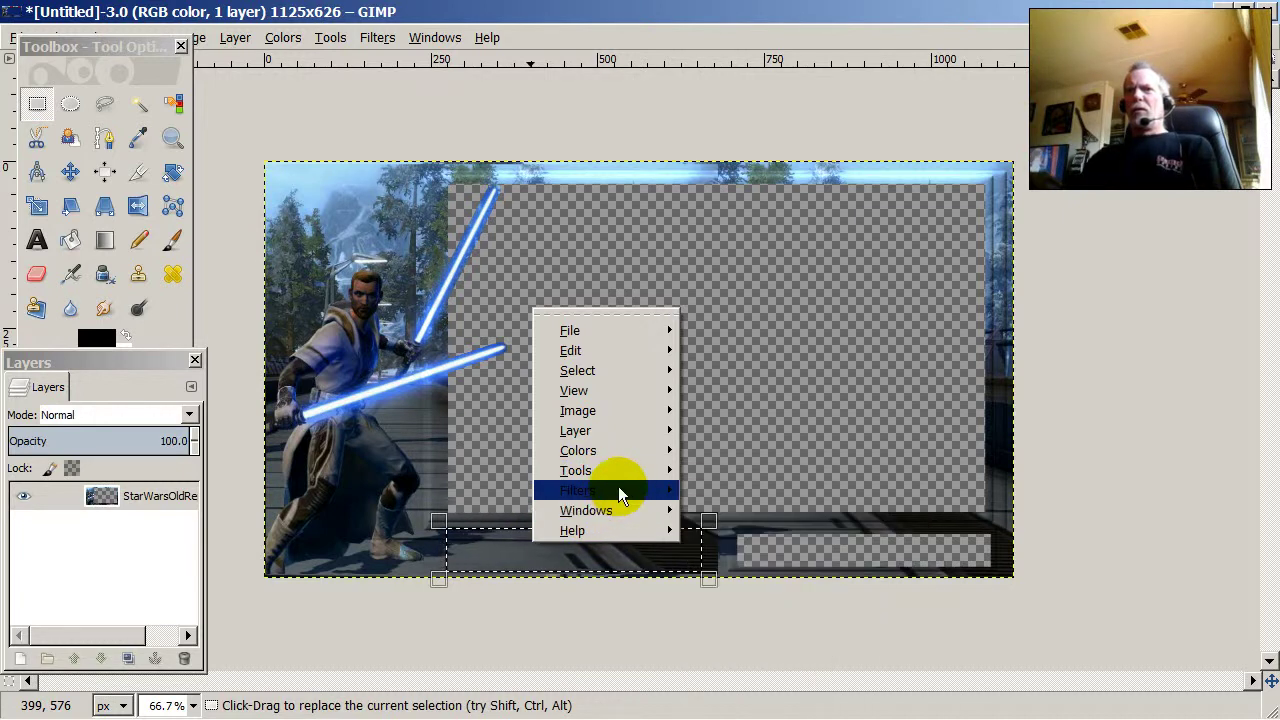
pyautogui.moveTo(870, 551)
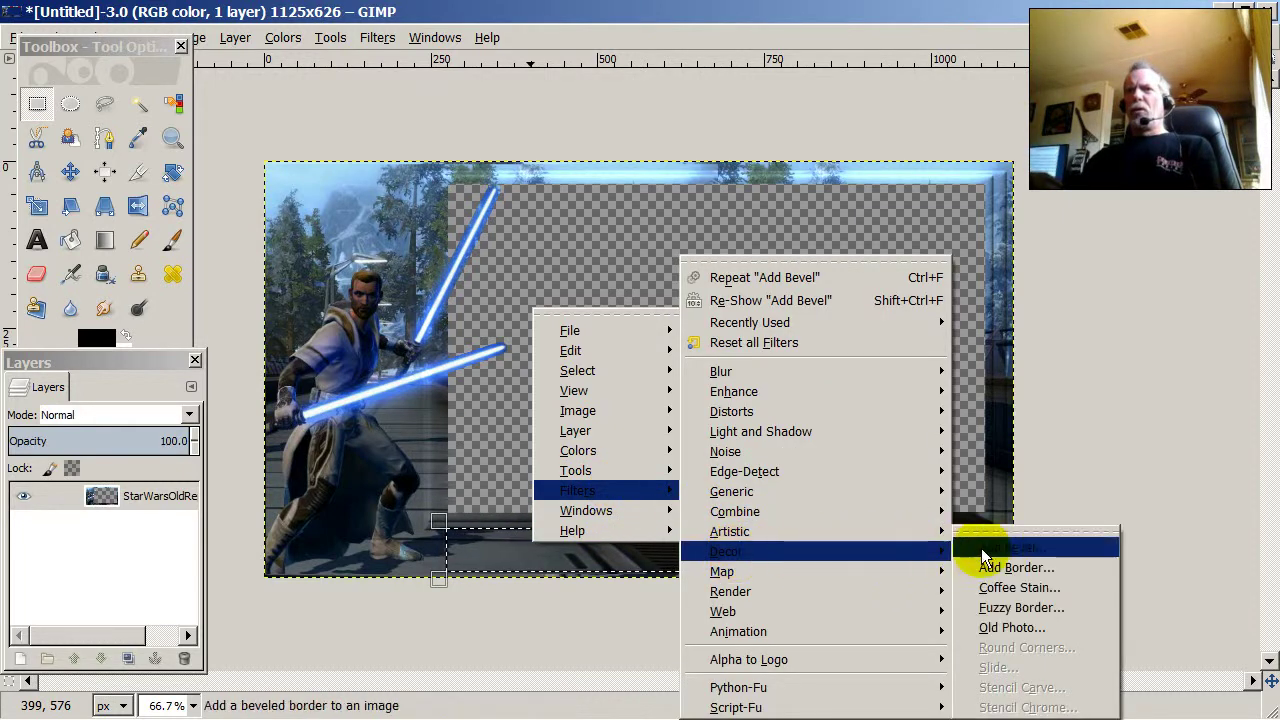
pyautogui.click(1022, 543)
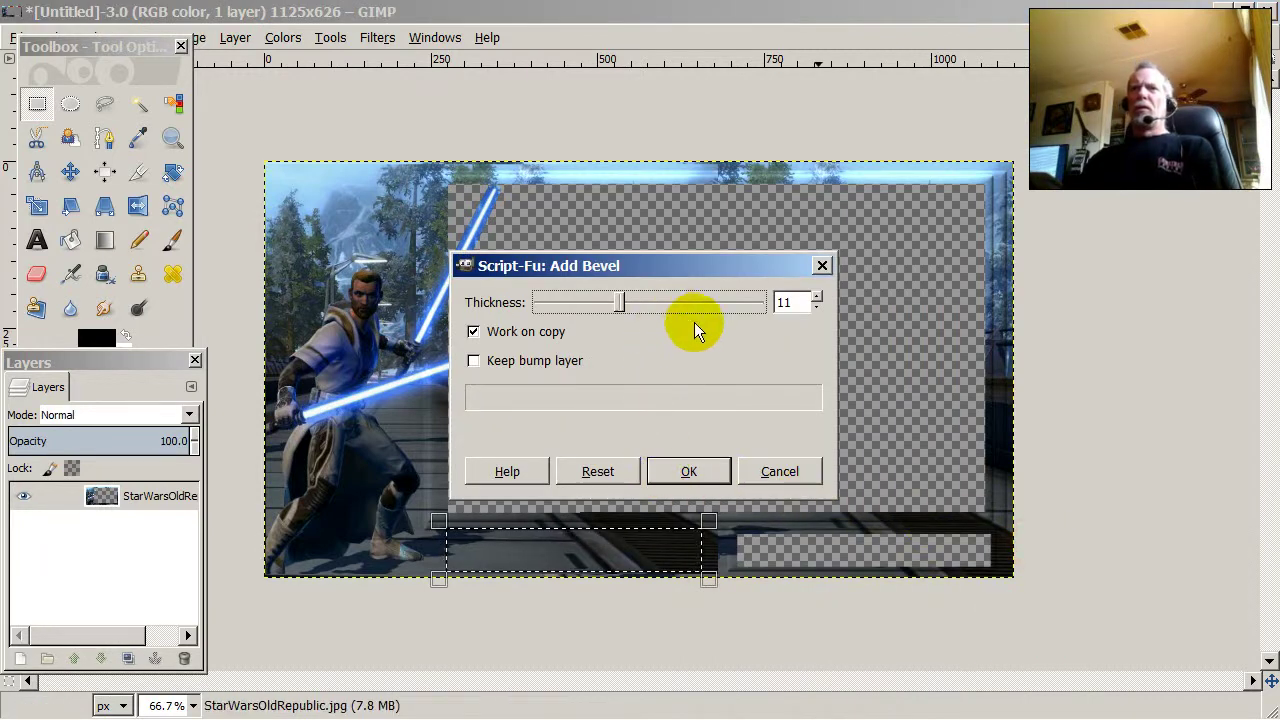
pyautogui.click(683, 480)
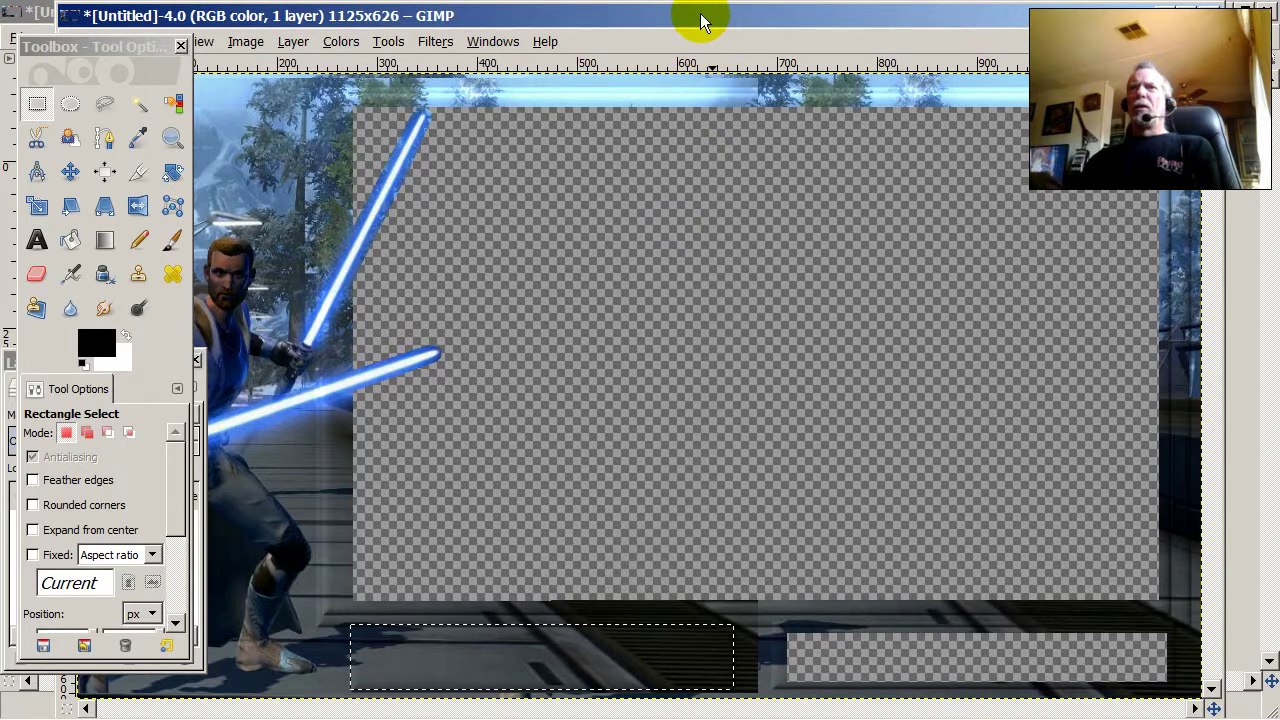
# Cut a slightly smaller rectangle from inside the new lower beveled panel to make it transparent, and clear the selection
pyautogui.moveTo(700, 23); pyautogui.dragTo(734, 29)
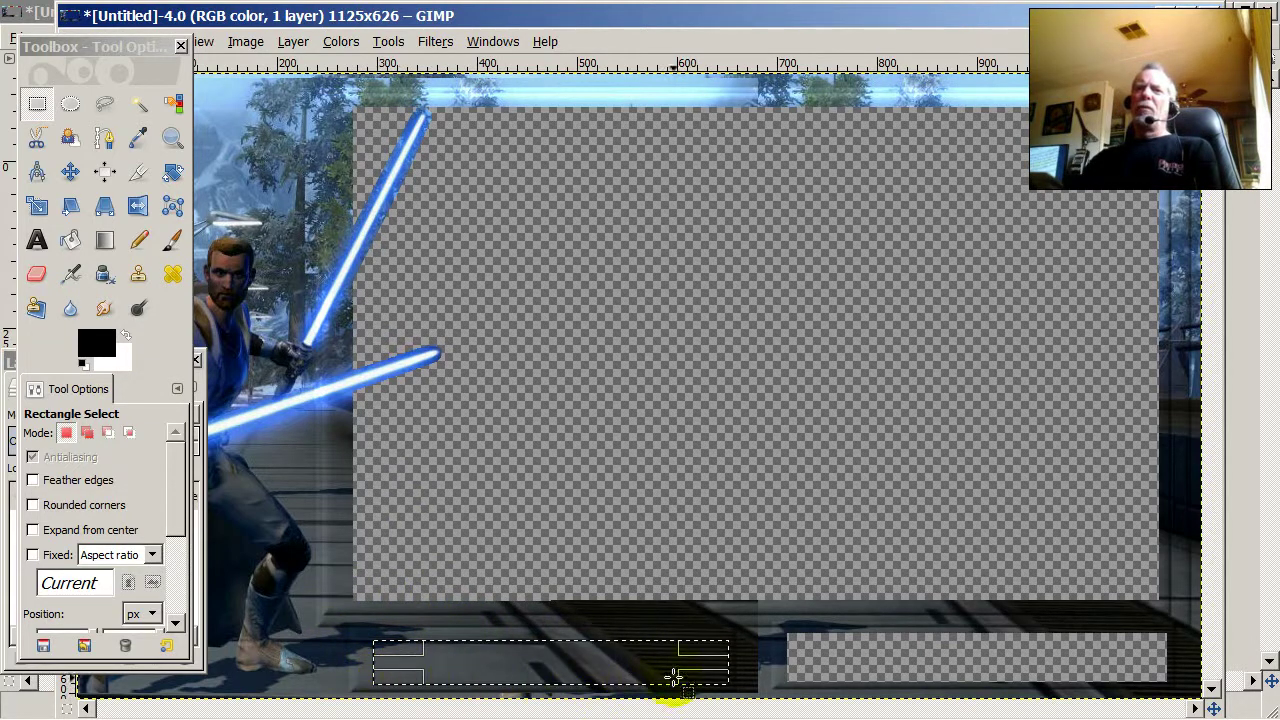
pyautogui.rightClick(453, 659)
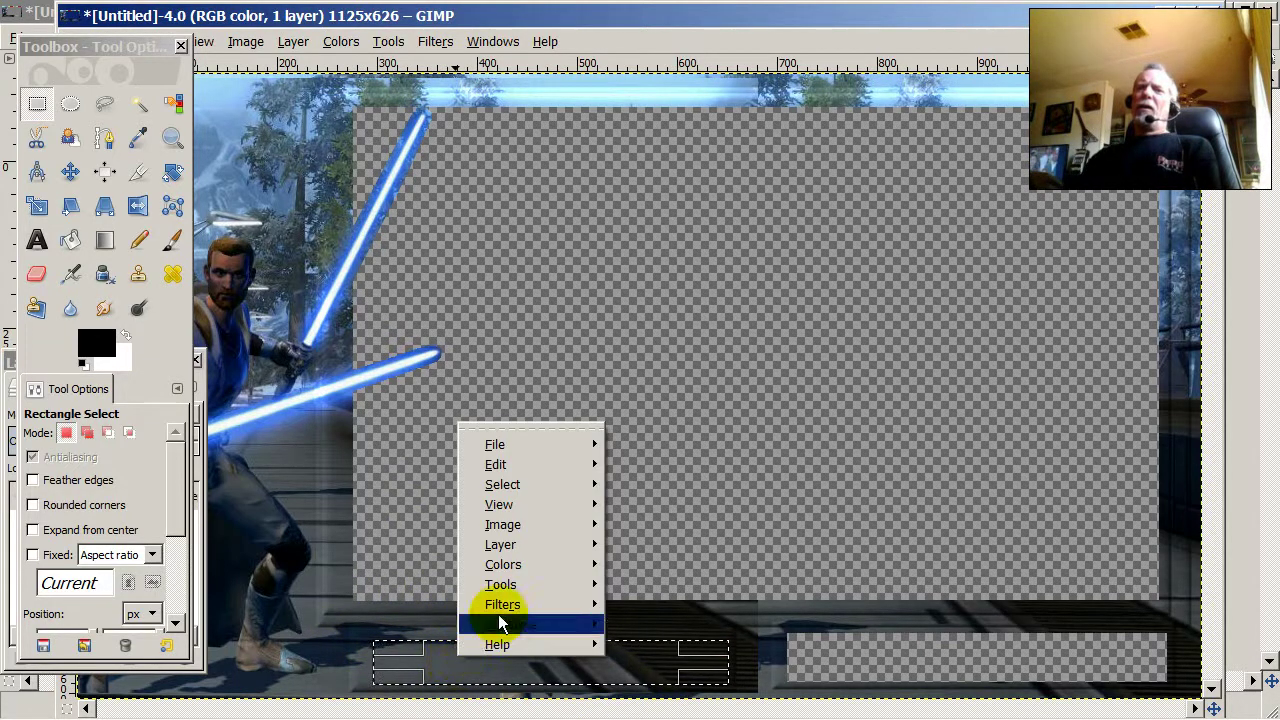
pyautogui.moveTo(558, 474)
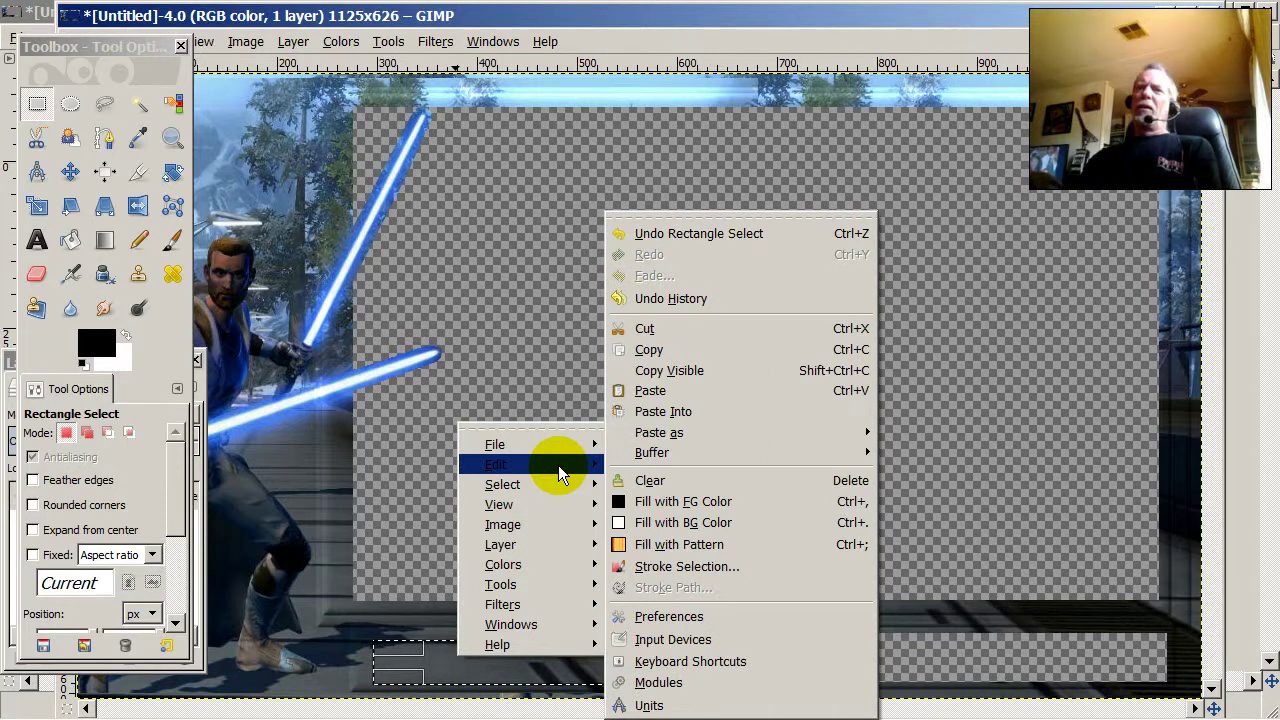
pyautogui.click(739, 336)
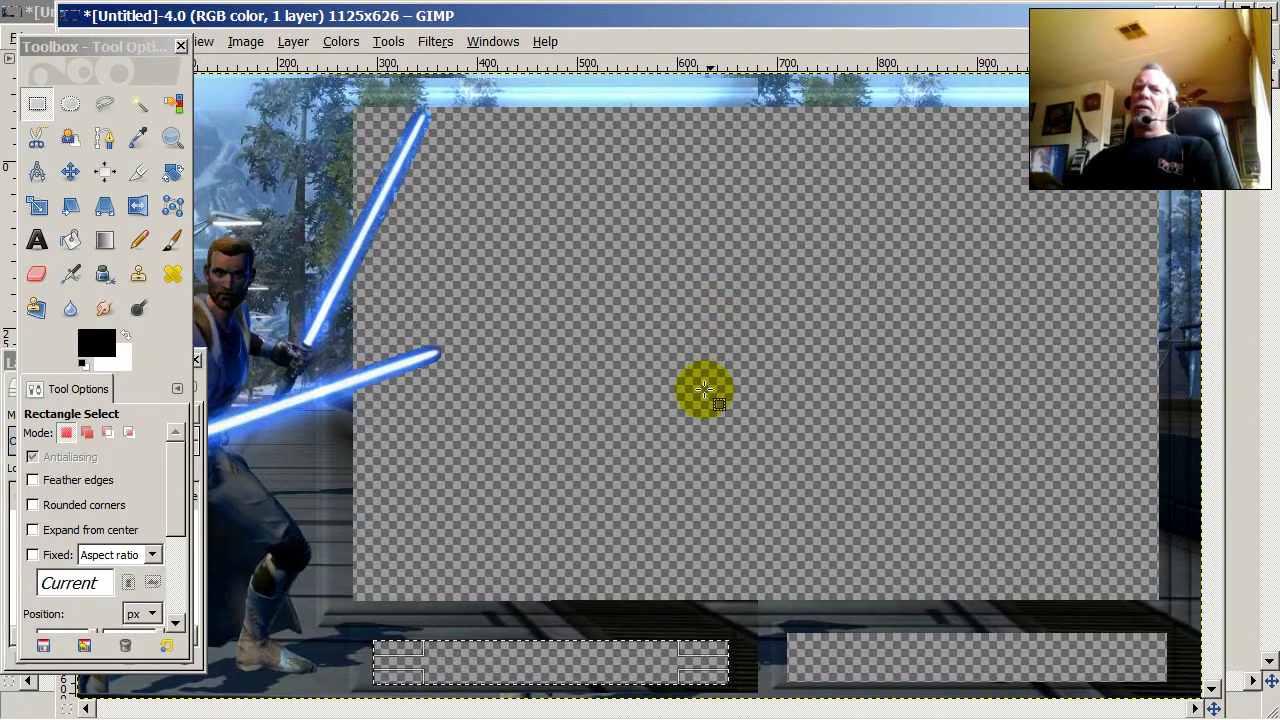
pyautogui.click(800, 518)
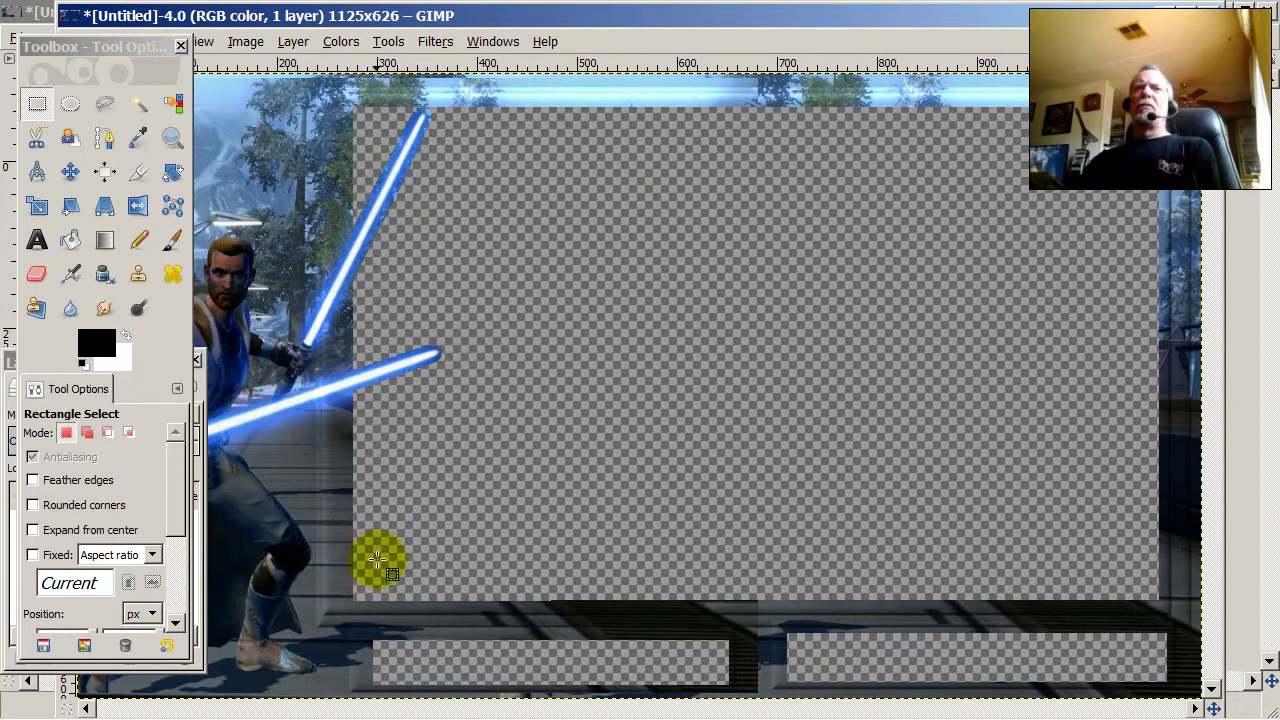
# Select a rectangle over the sky and trees above the character's head, and apply Add Bevel with thickness 11 on a copy
pyautogui.moveTo(336, 710)
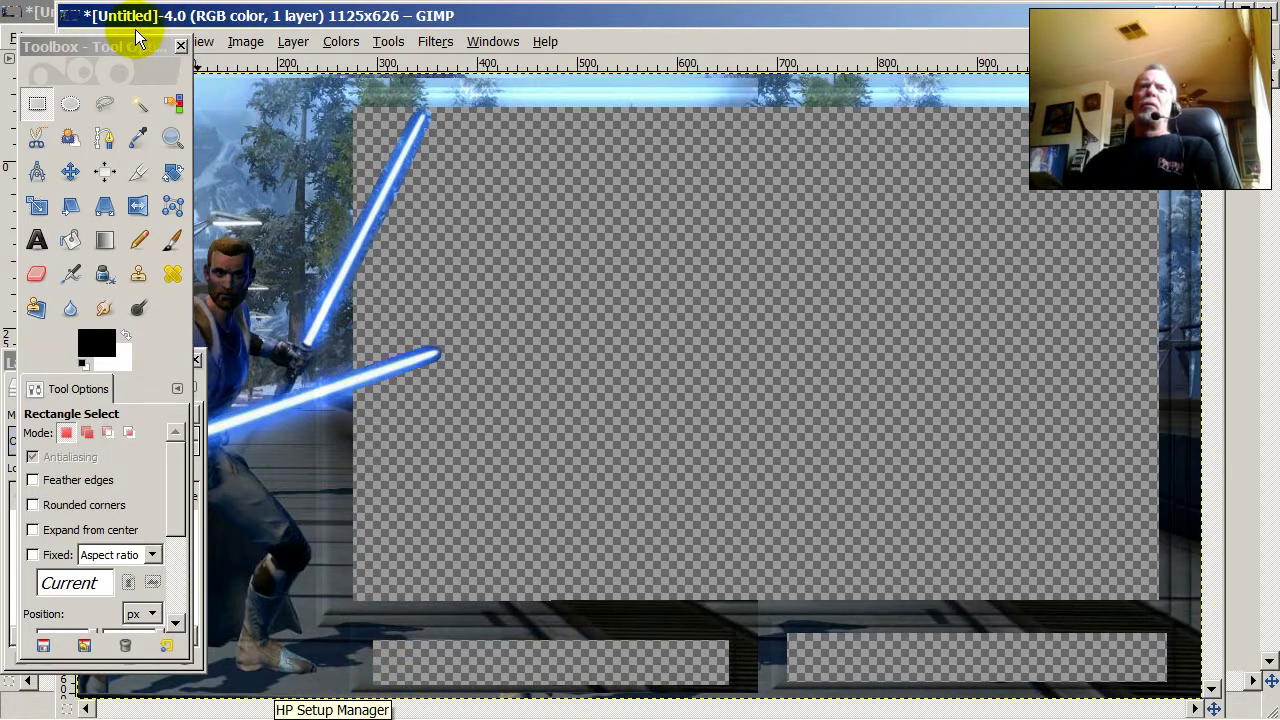
pyautogui.moveTo(129, 42); pyautogui.dragTo(93, 44)
pyautogui.moveTo(243, 15); pyautogui.dragTo(414, 26)
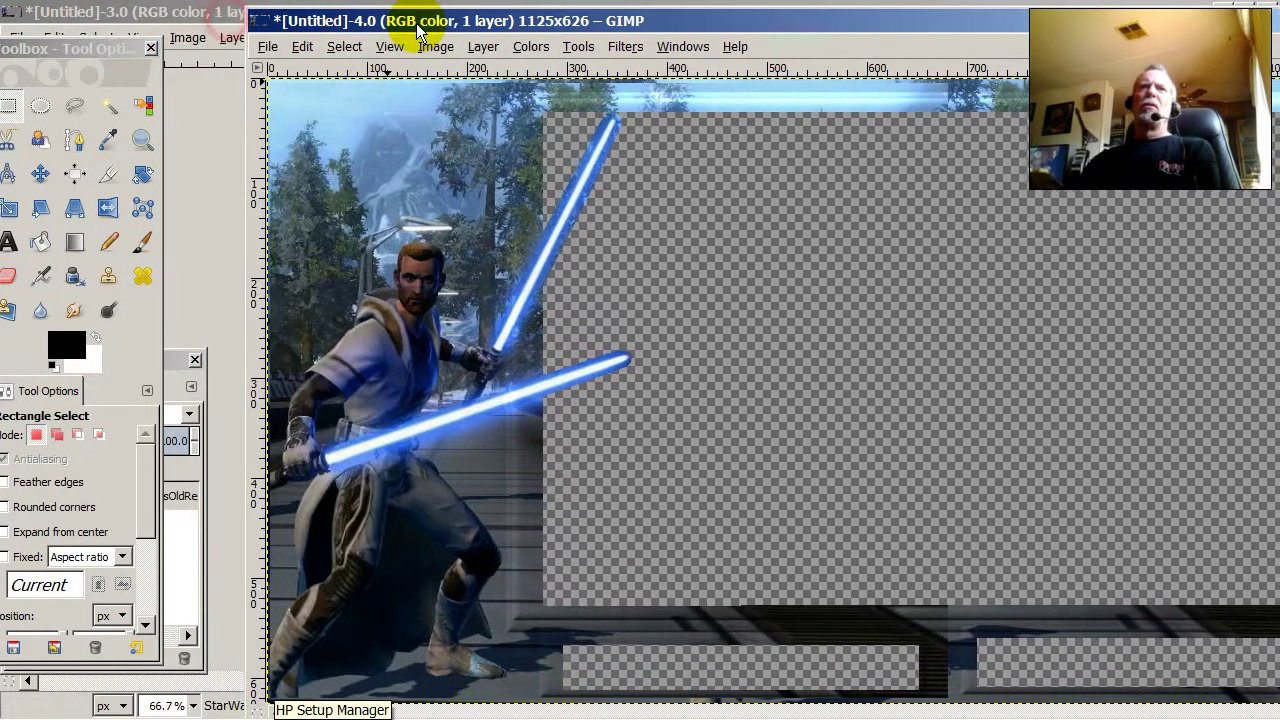
pyautogui.moveTo(296, 100); pyautogui.dragTo(491, 224)
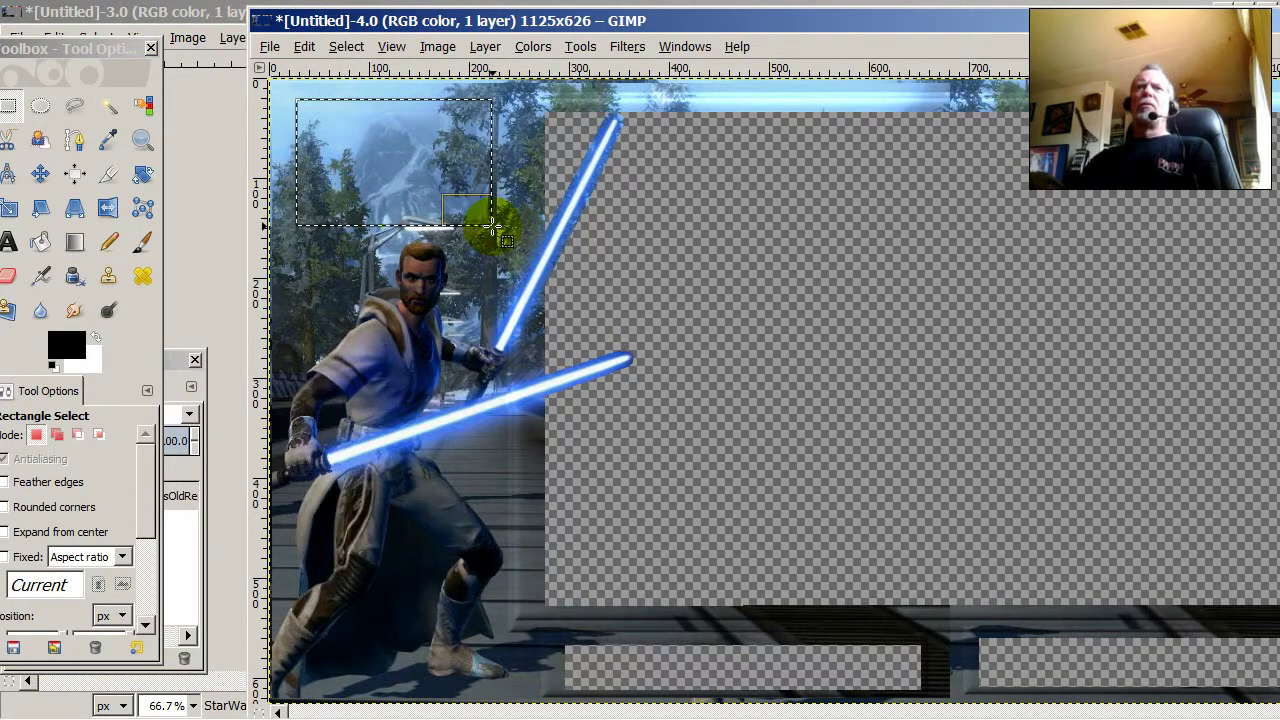
pyautogui.rightClick(339, 205)
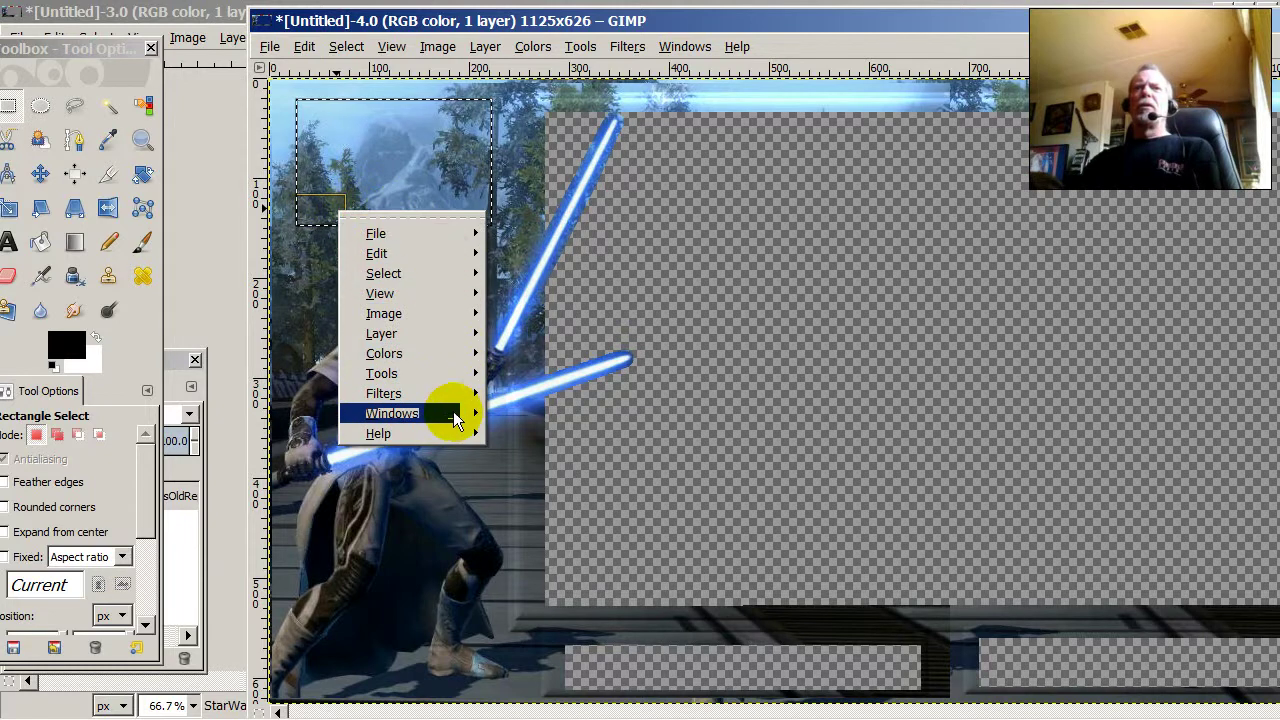
pyautogui.moveTo(455, 420)
pyautogui.moveTo(456, 394)
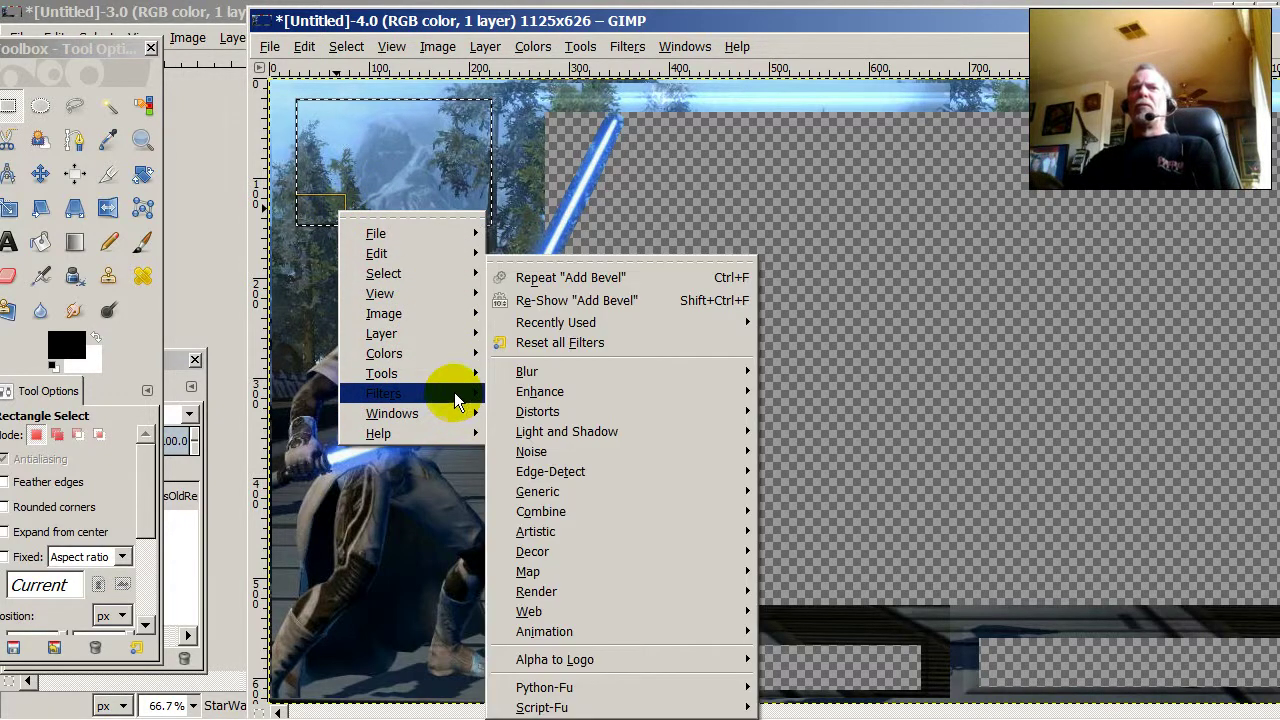
pyautogui.moveTo(588, 560)
pyautogui.click(816, 548)
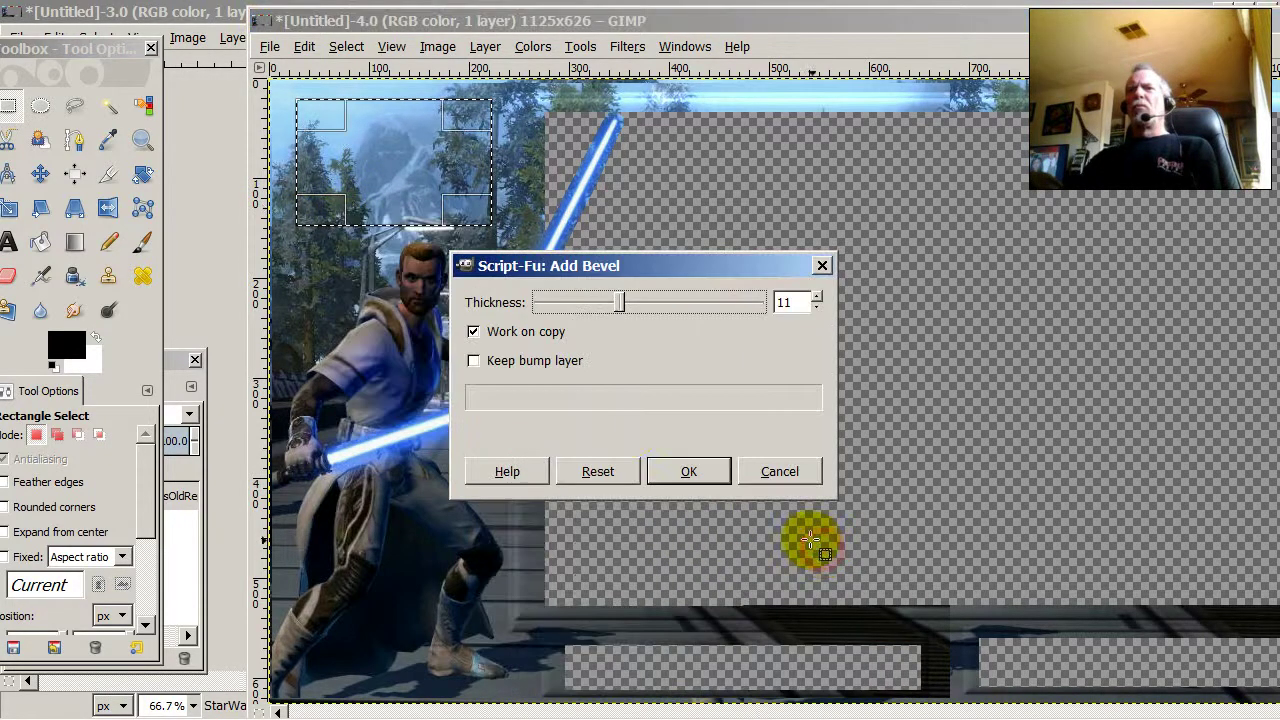
pyautogui.click(682, 480)
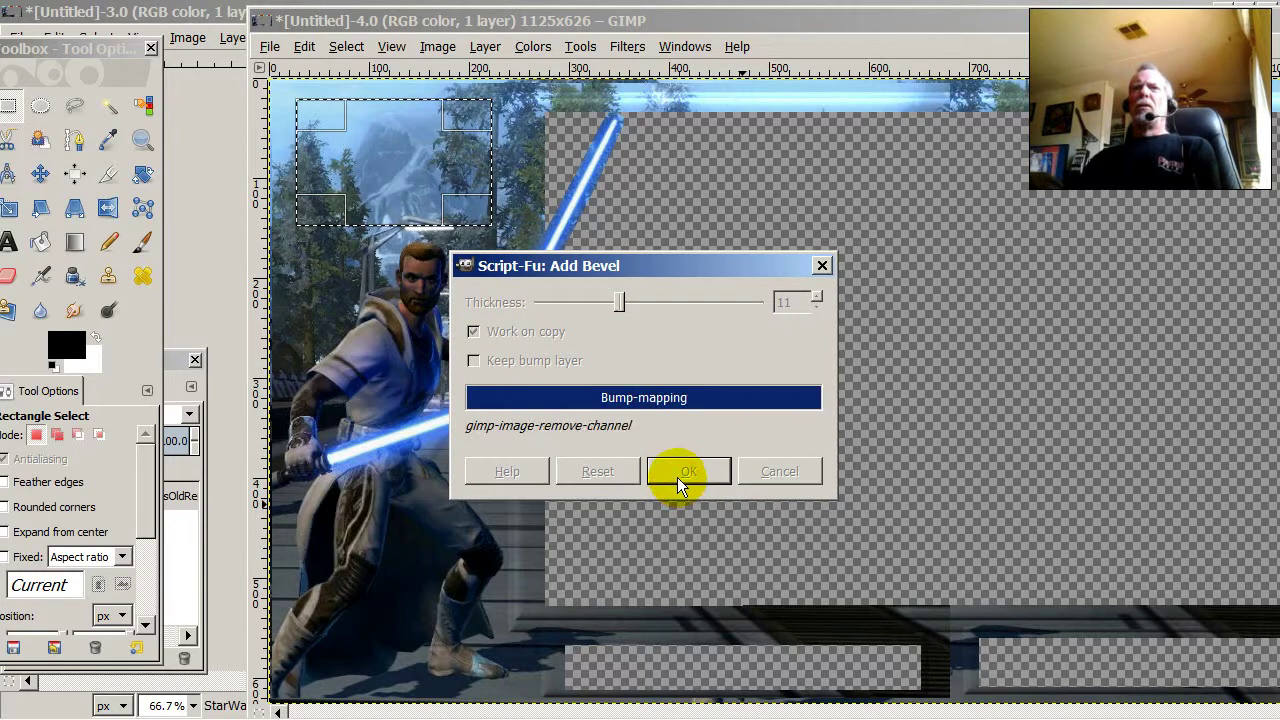
# Cut the interior of the beveled panel above the character's head in the new copy, clear the selection, and reposition the image window
pyautogui.doubleClick(465, 18)
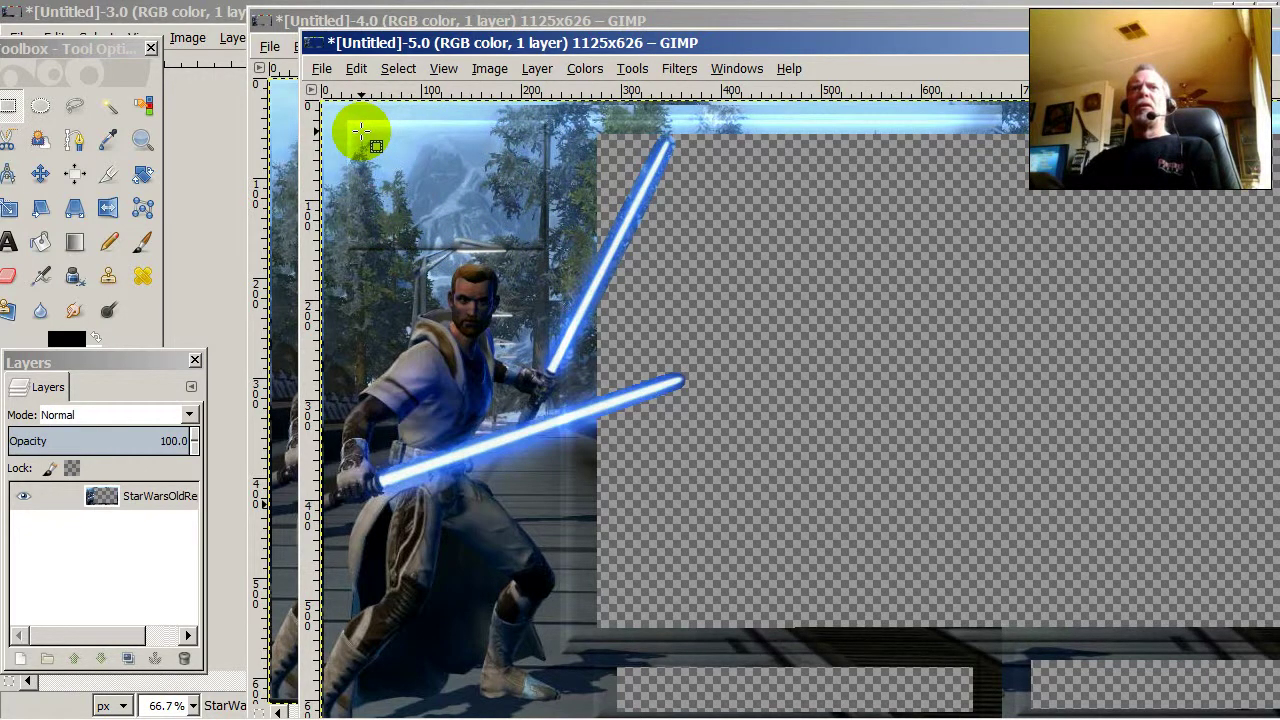
pyautogui.moveTo(361, 135); pyautogui.dragTo(531, 233)
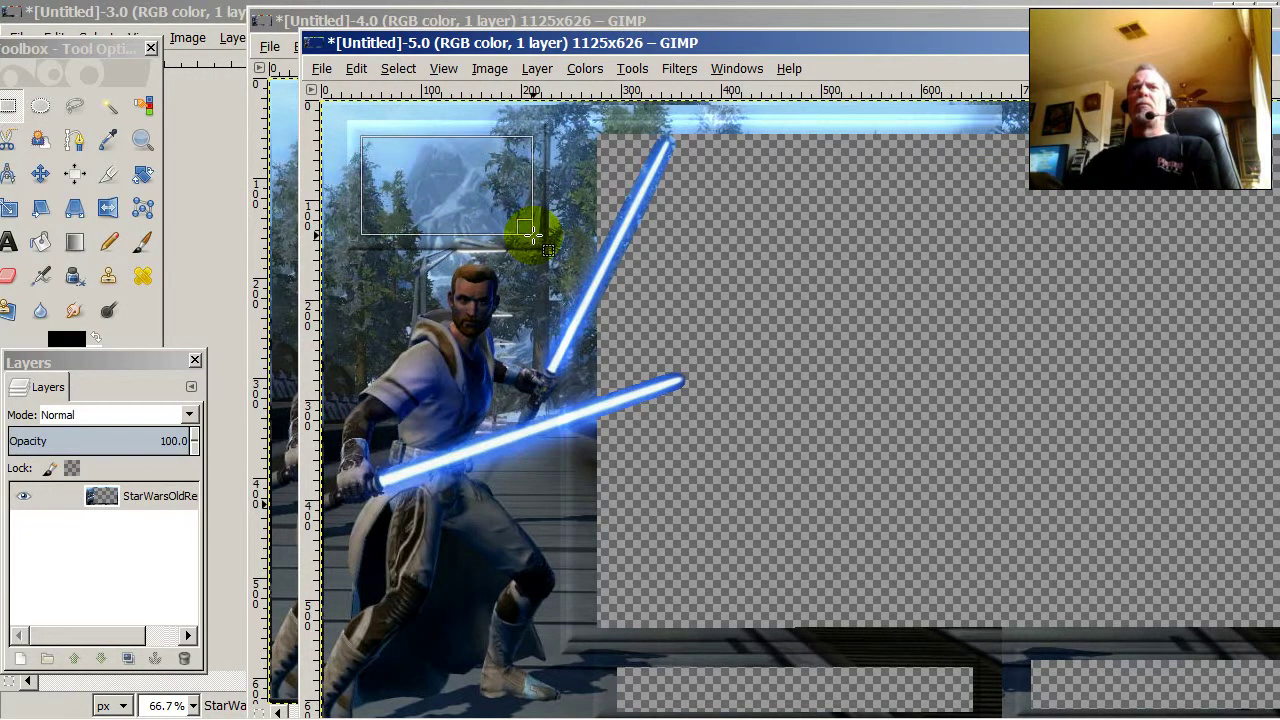
pyautogui.rightClick(444, 188)
pyautogui.moveTo(527, 227)
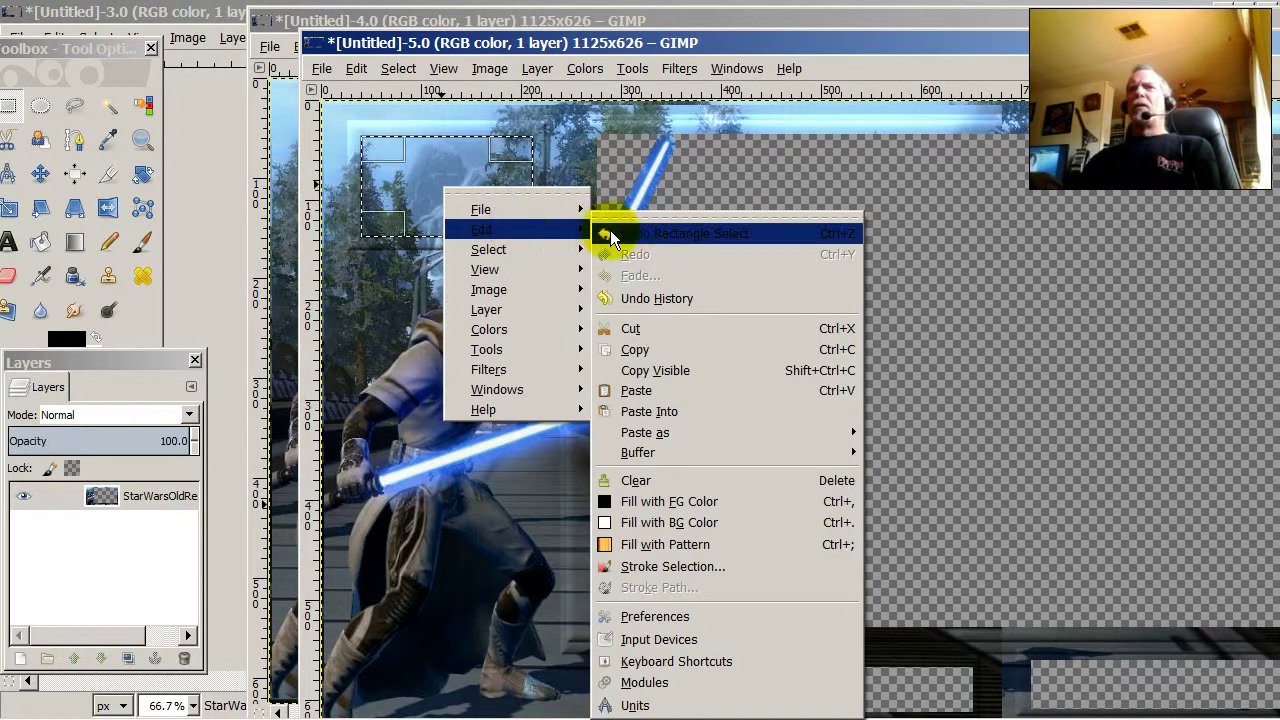
pyautogui.click(662, 332)
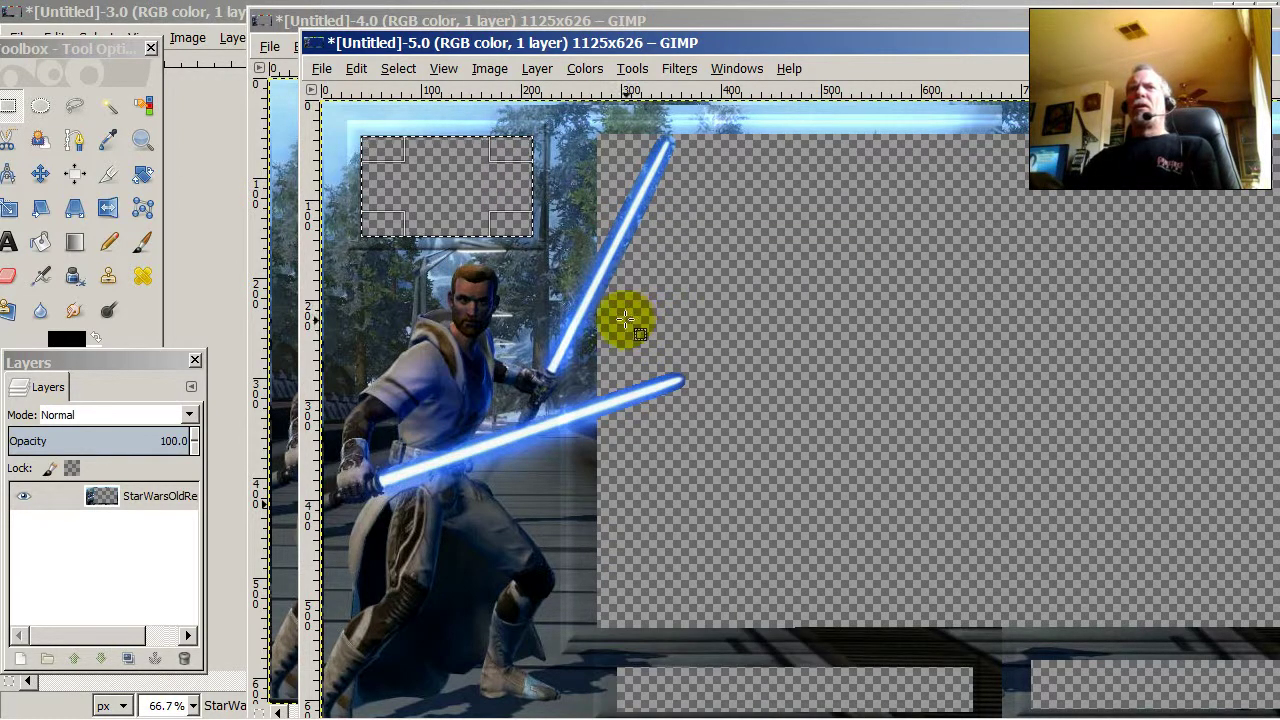
pyautogui.click(525, 397)
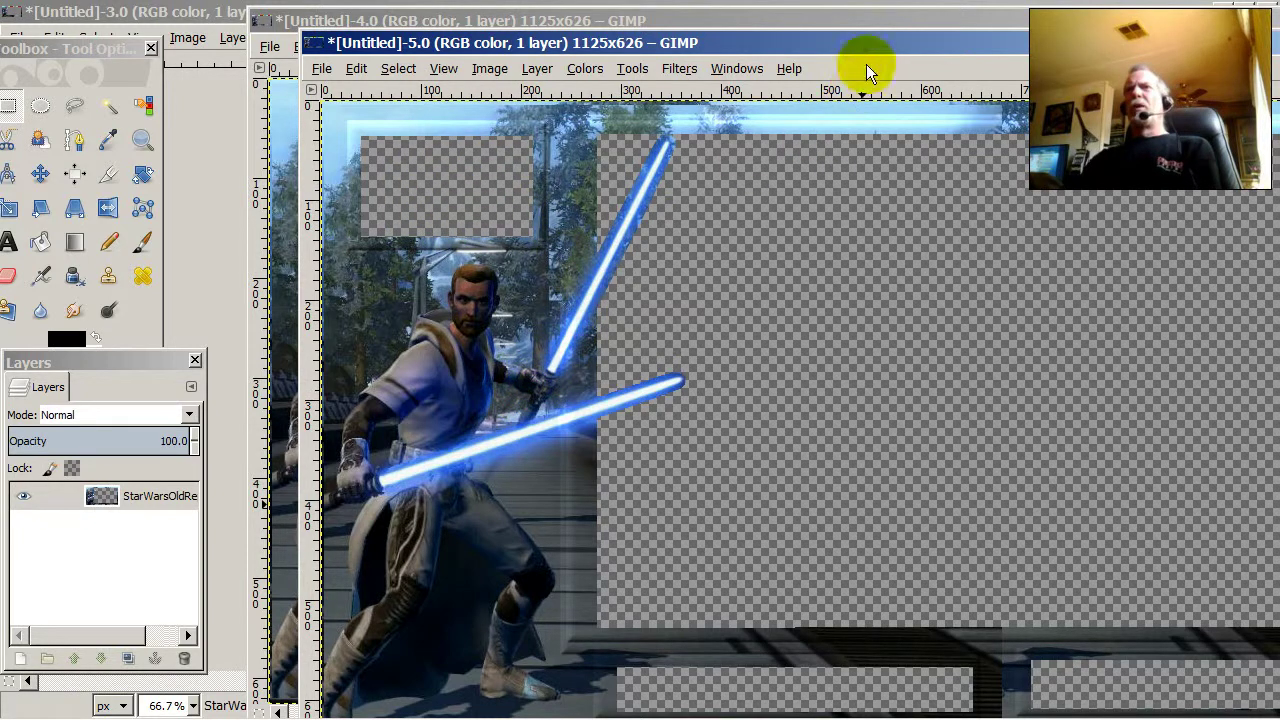
pyautogui.moveTo(852, 50); pyautogui.dragTo(812, 38)
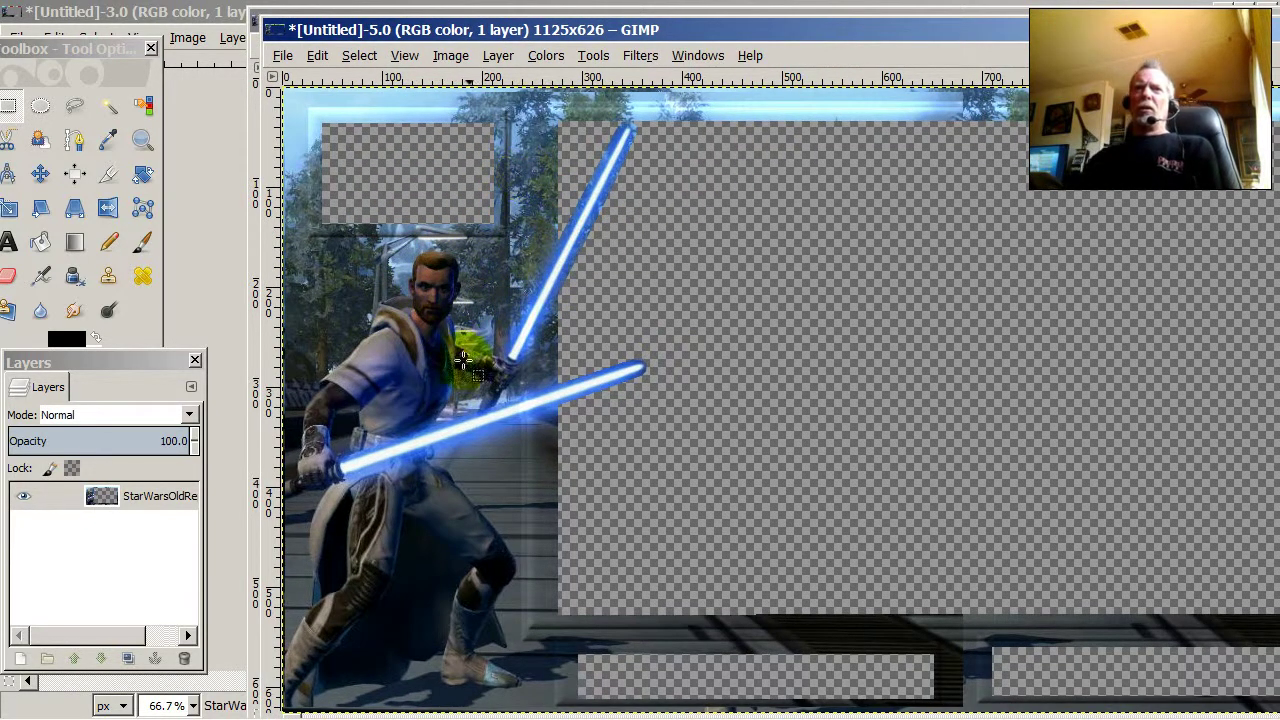
pyautogui.moveTo(723, 29); pyautogui.dragTo(686, 33)
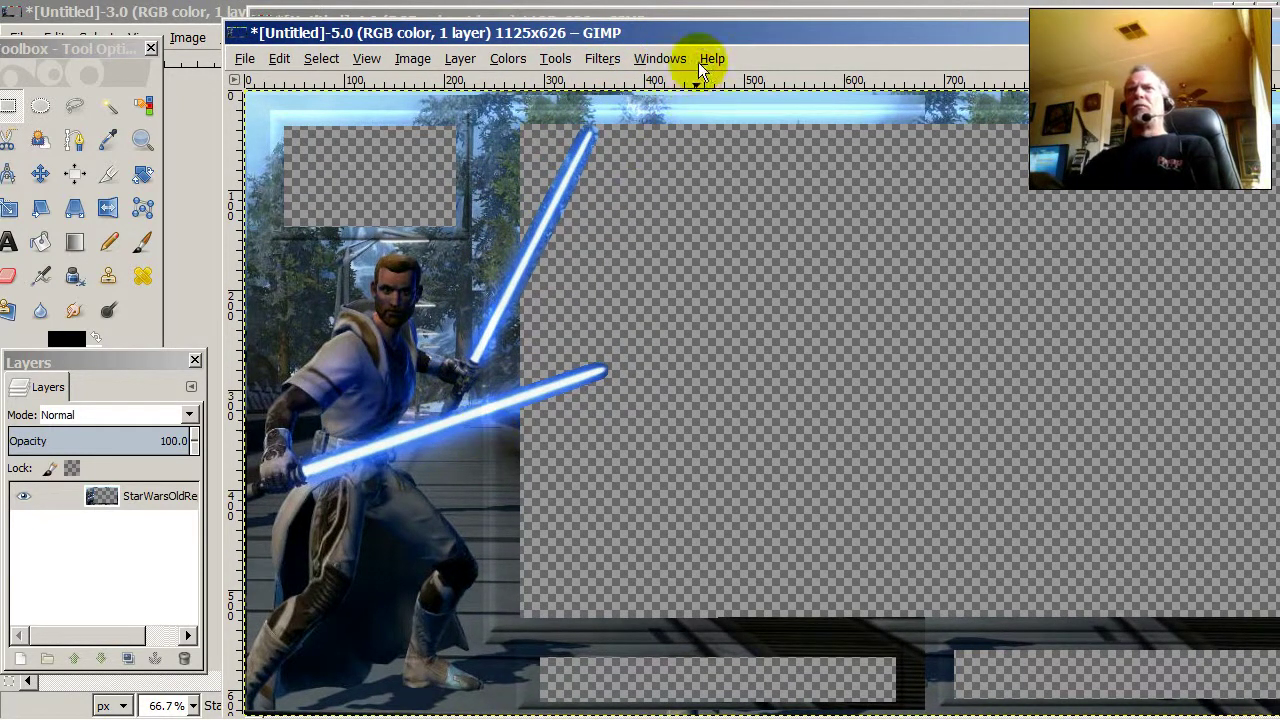
pyautogui.click(280, 60)
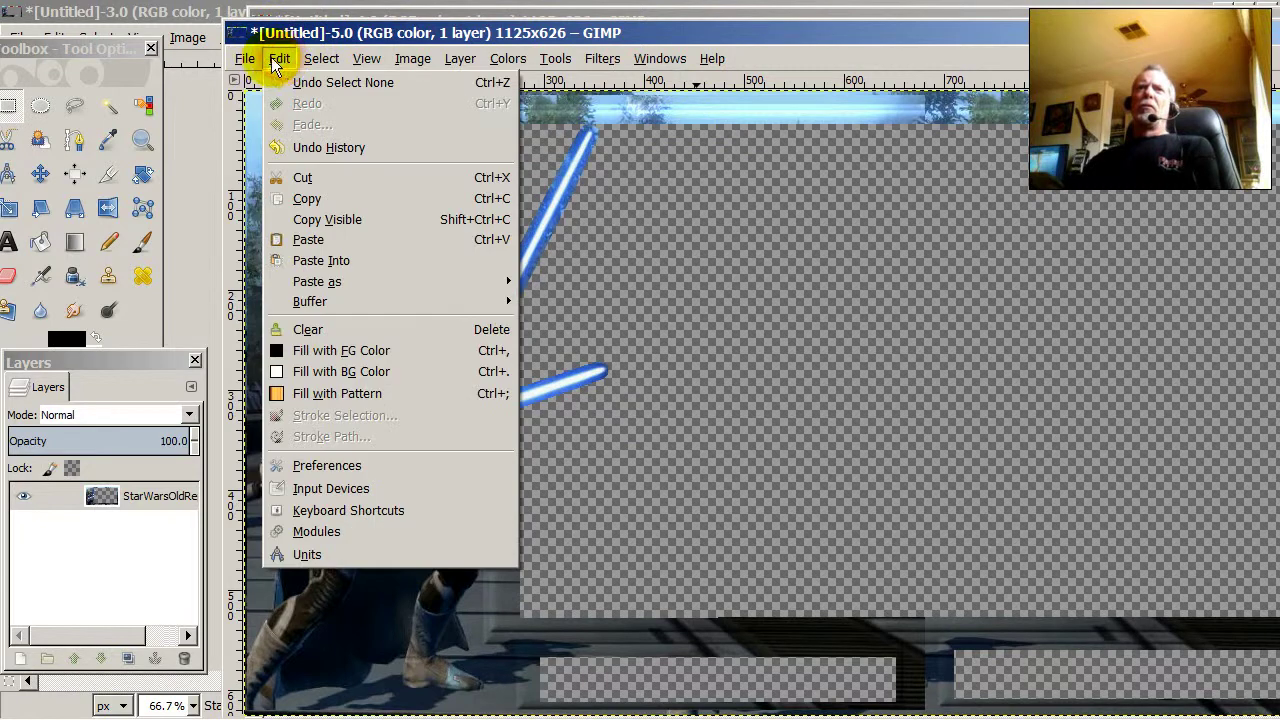
pyautogui.moveTo(244, 58)
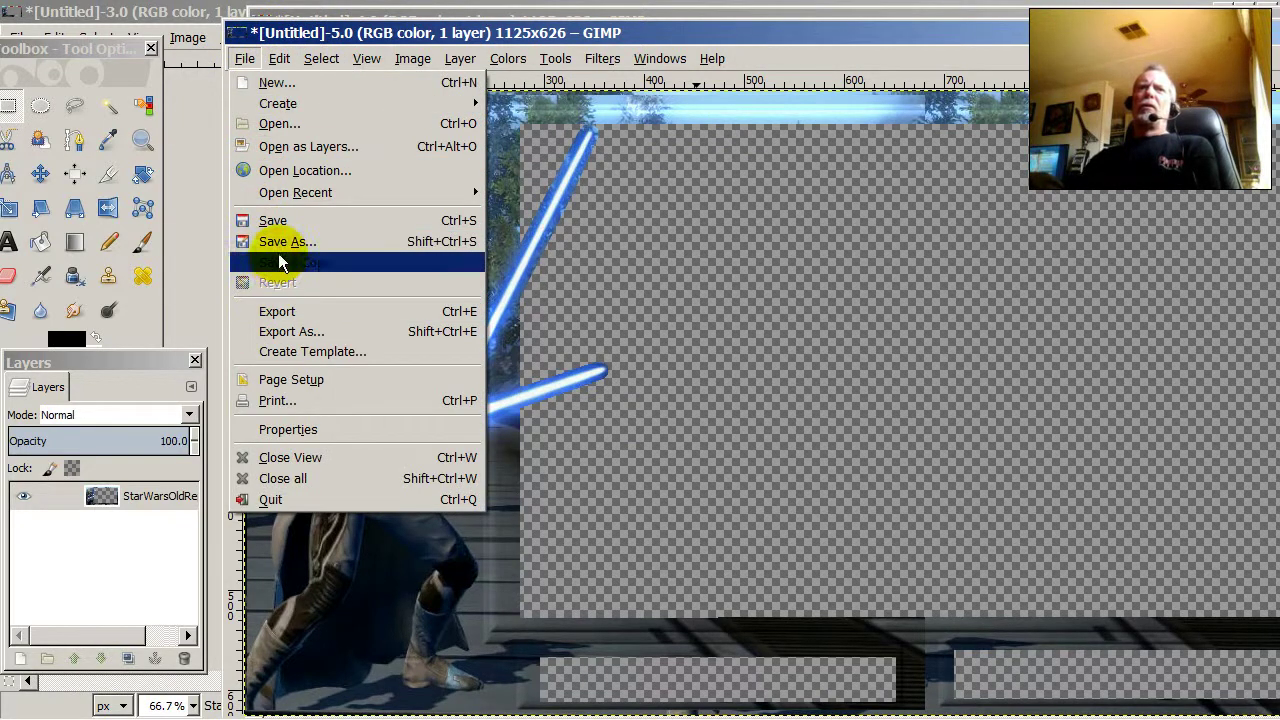
pyautogui.click(292, 221)
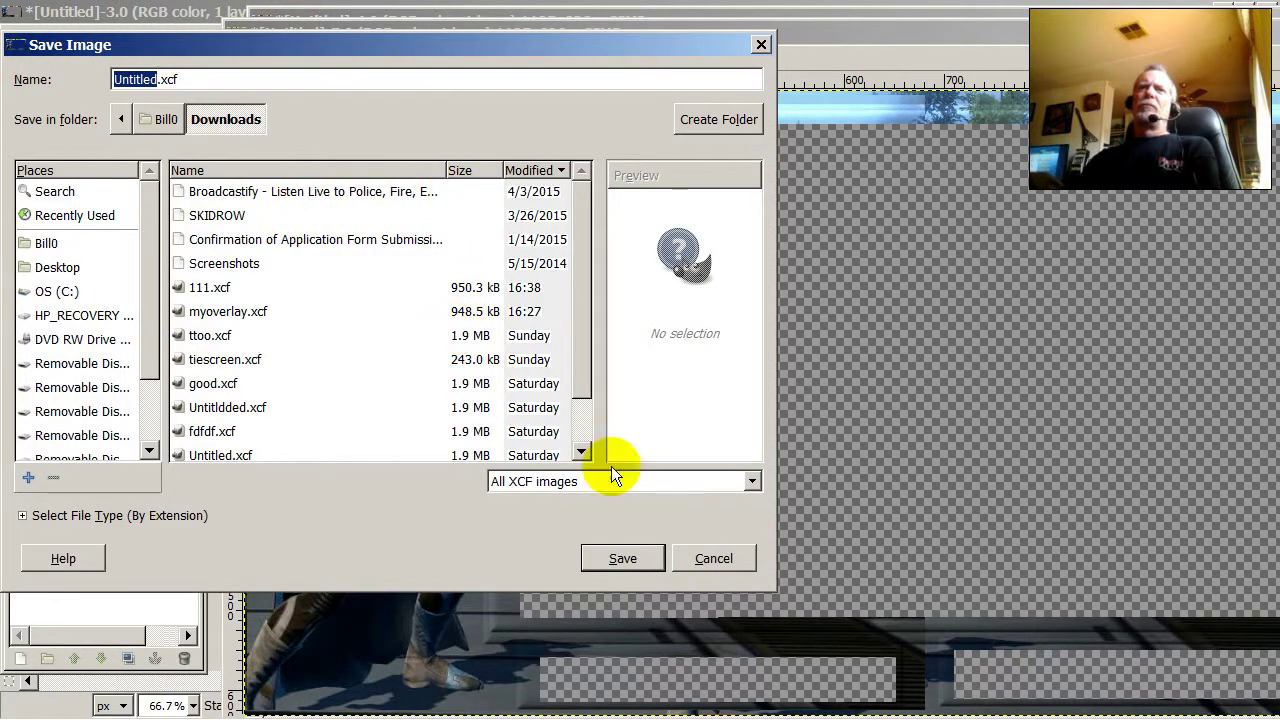
pyautogui.click(719, 563)
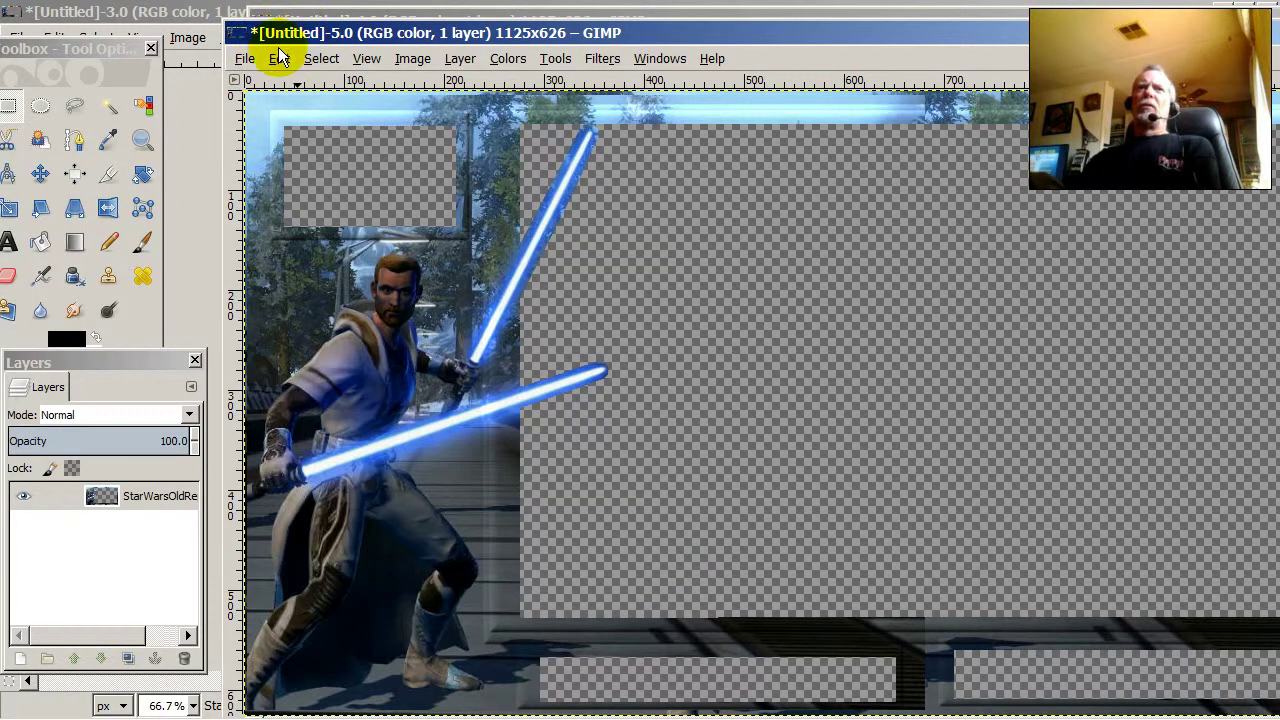
# Open the save and export options for the finished overlay copy
pyautogui.click(245, 60)
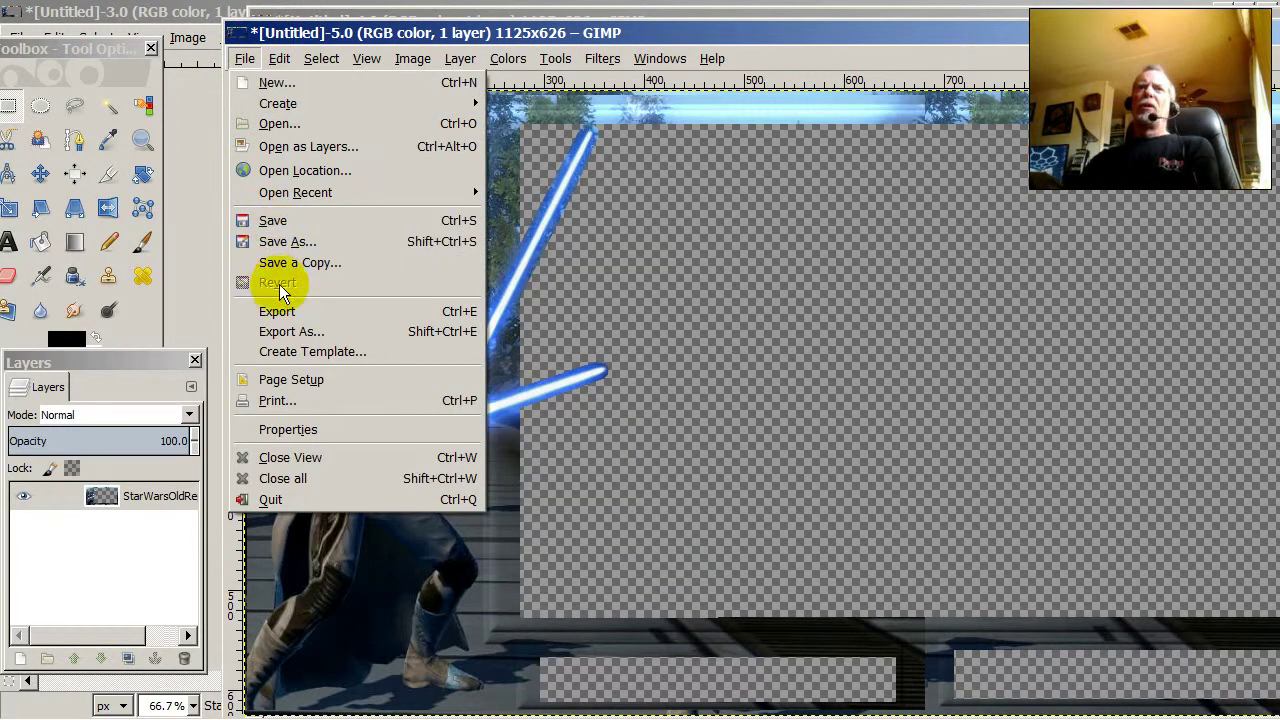
# Save the overlay image in the Downloads folder as good10.xcf
pyautogui.click(310, 246)
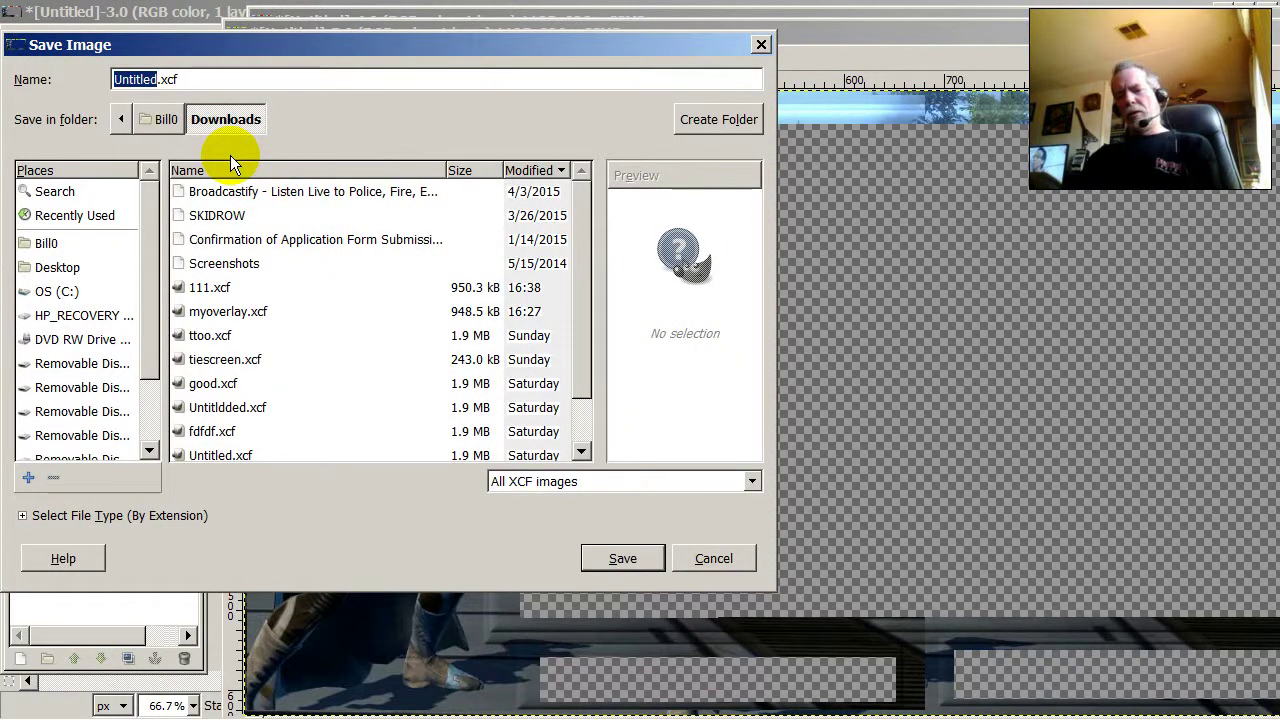
pyautogui.write('good')
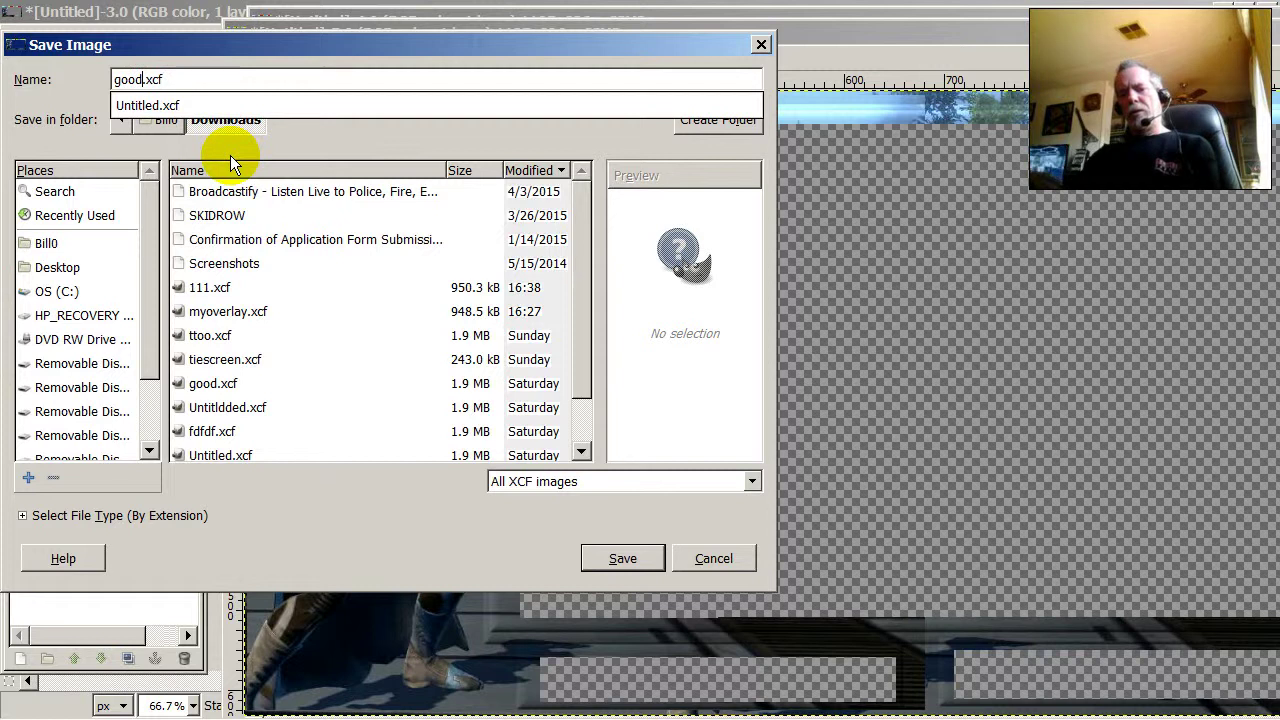
pyautogui.write('10')
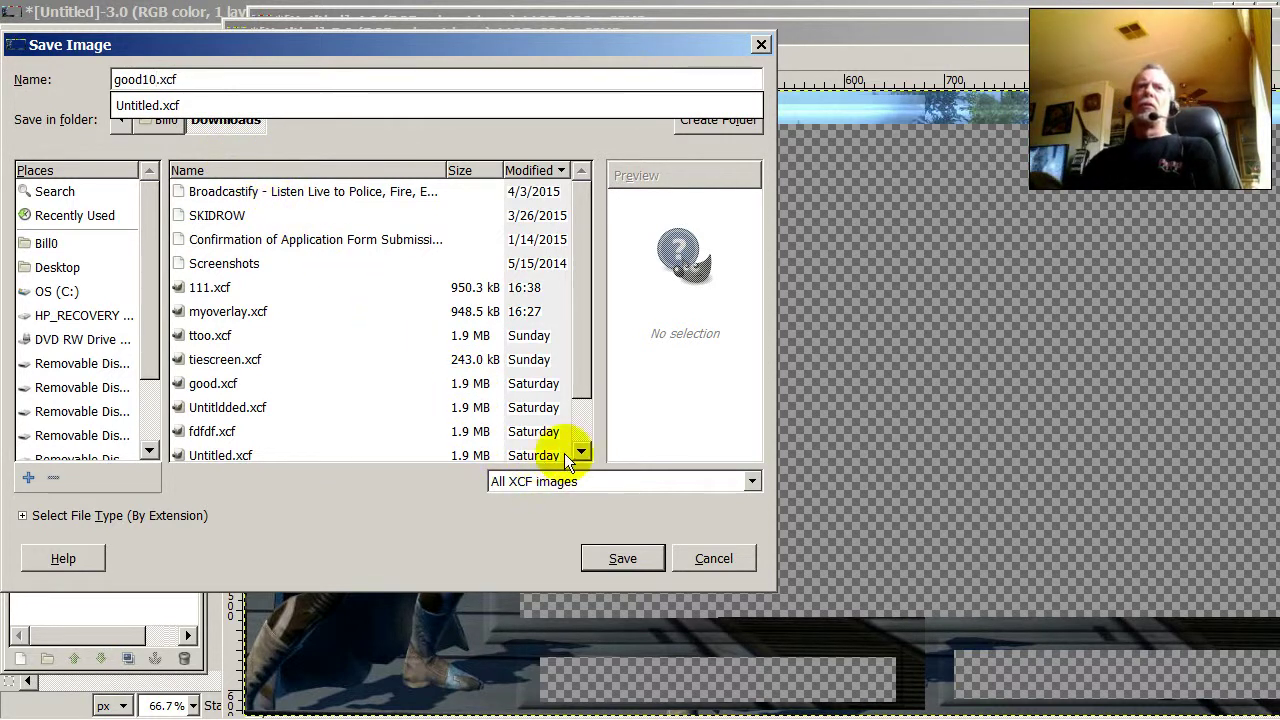
pyautogui.click(622, 559)
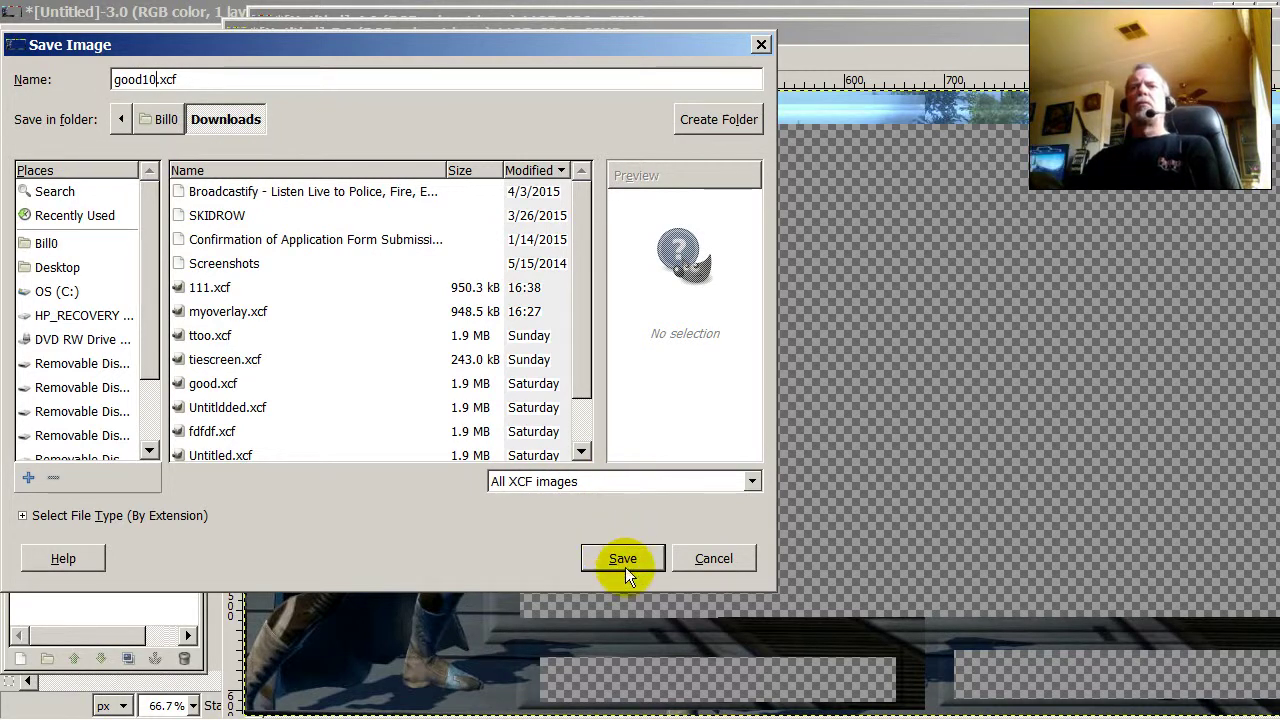
pyautogui.press('Return')
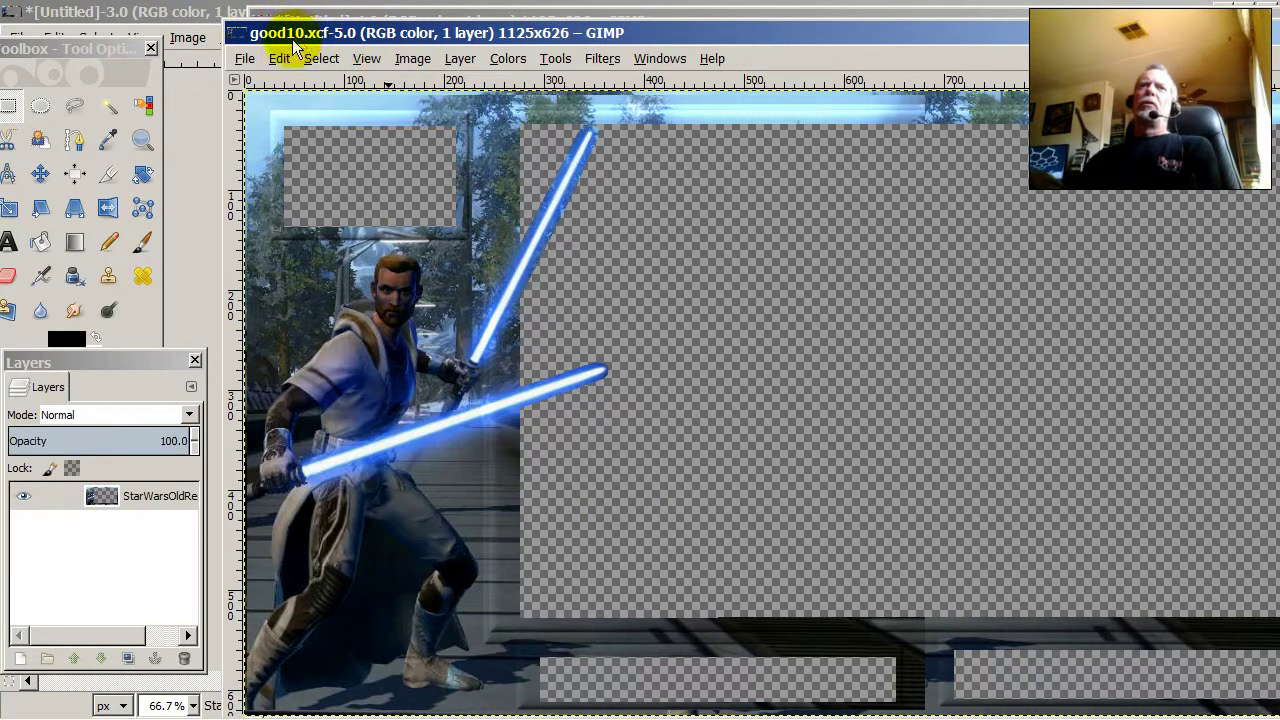
pyautogui.moveTo(300, 38); pyautogui.dragTo(497, 40)
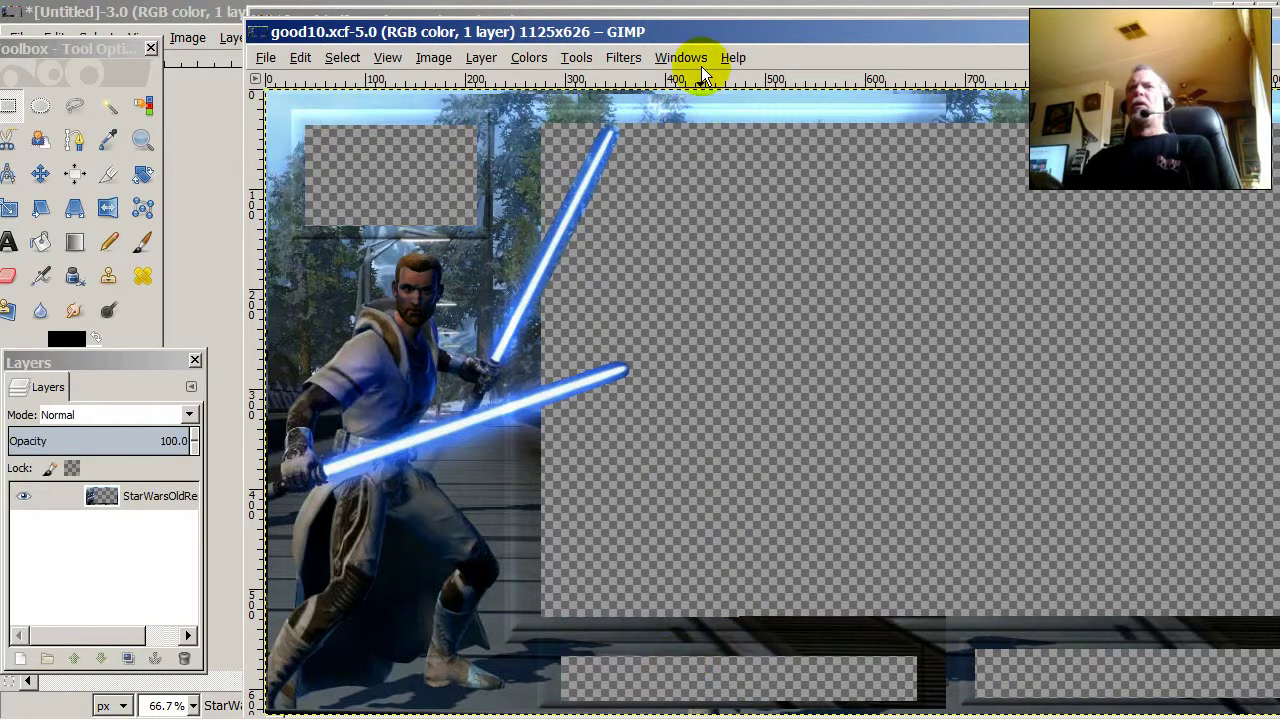
pyautogui.moveTo(724, 38); pyautogui.dragTo(561, 33)
pyautogui.moveTo(637, 33)
pyautogui.mouseDown()
pyautogui.moveTo(700, 34)
pyautogui.moveTo(657, 34)
pyautogui.mouseUp()
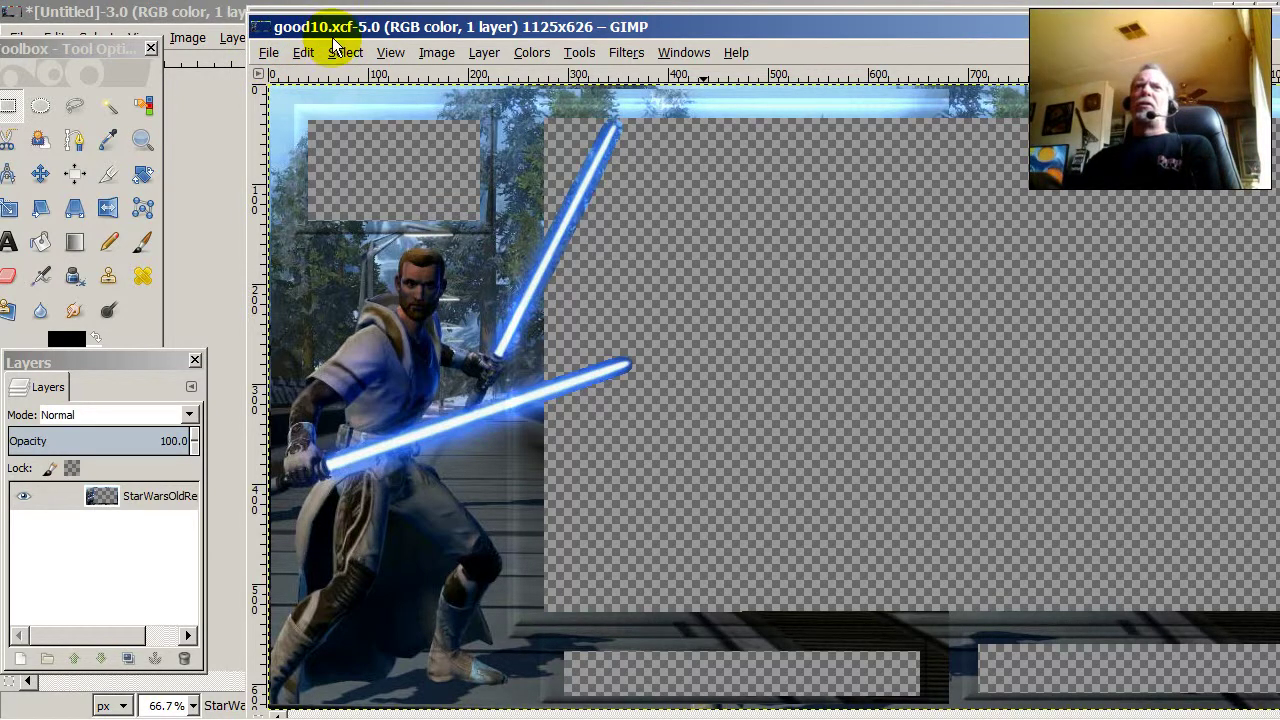
# Export the overlay to the Downloads folder as good10.png with the offered PNG settings
pyautogui.click(271, 53)
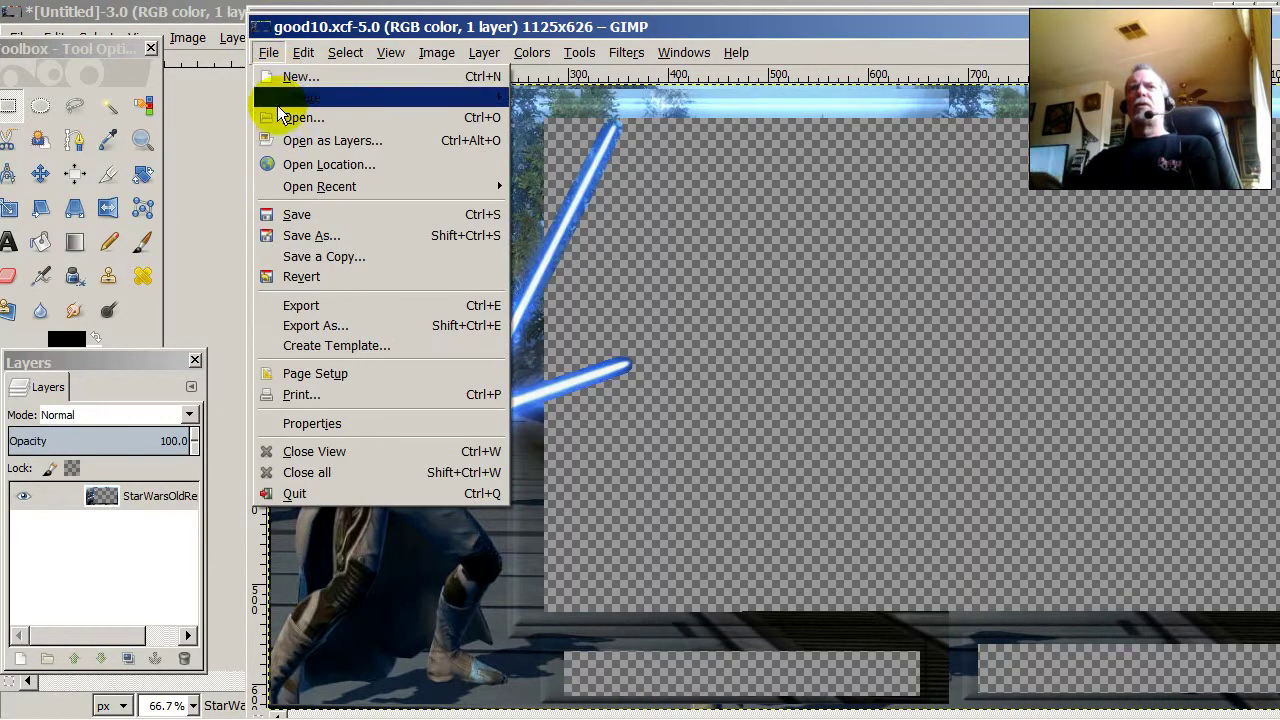
pyautogui.click(302, 328)
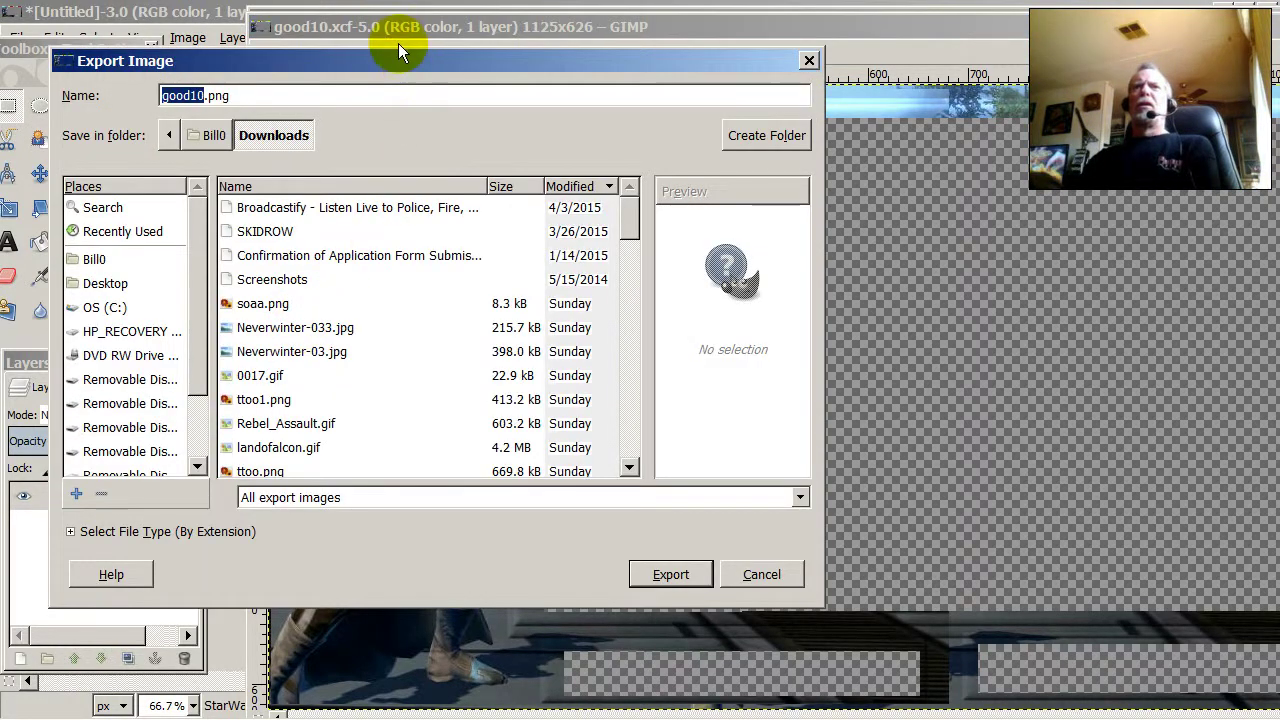
pyautogui.moveTo(394, 53); pyautogui.dragTo(479, 63)
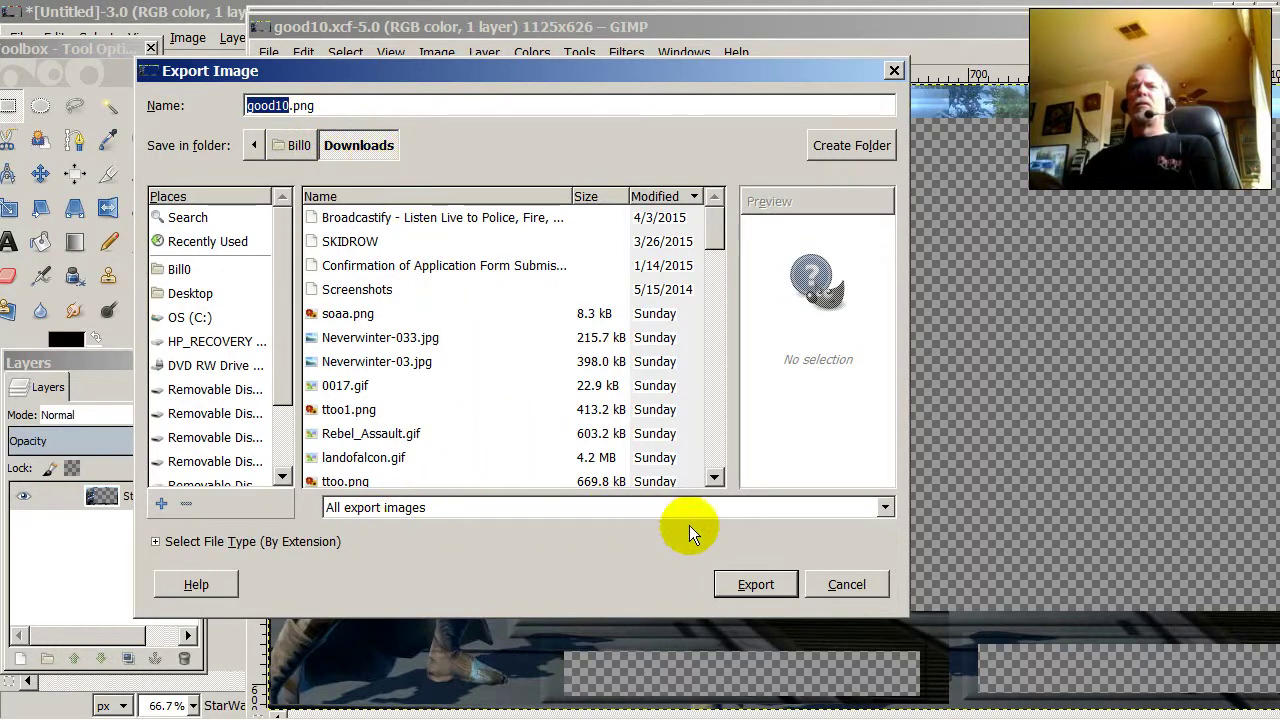
pyautogui.click(761, 587)
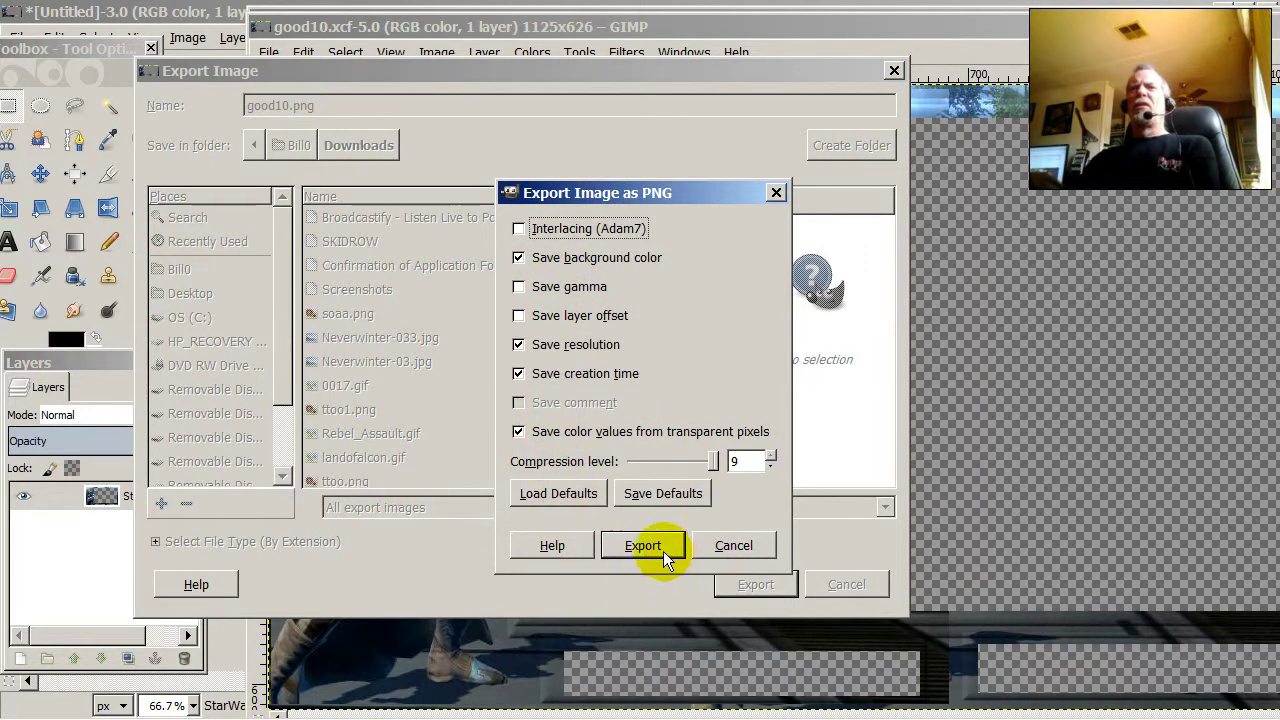
pyautogui.click(638, 547)
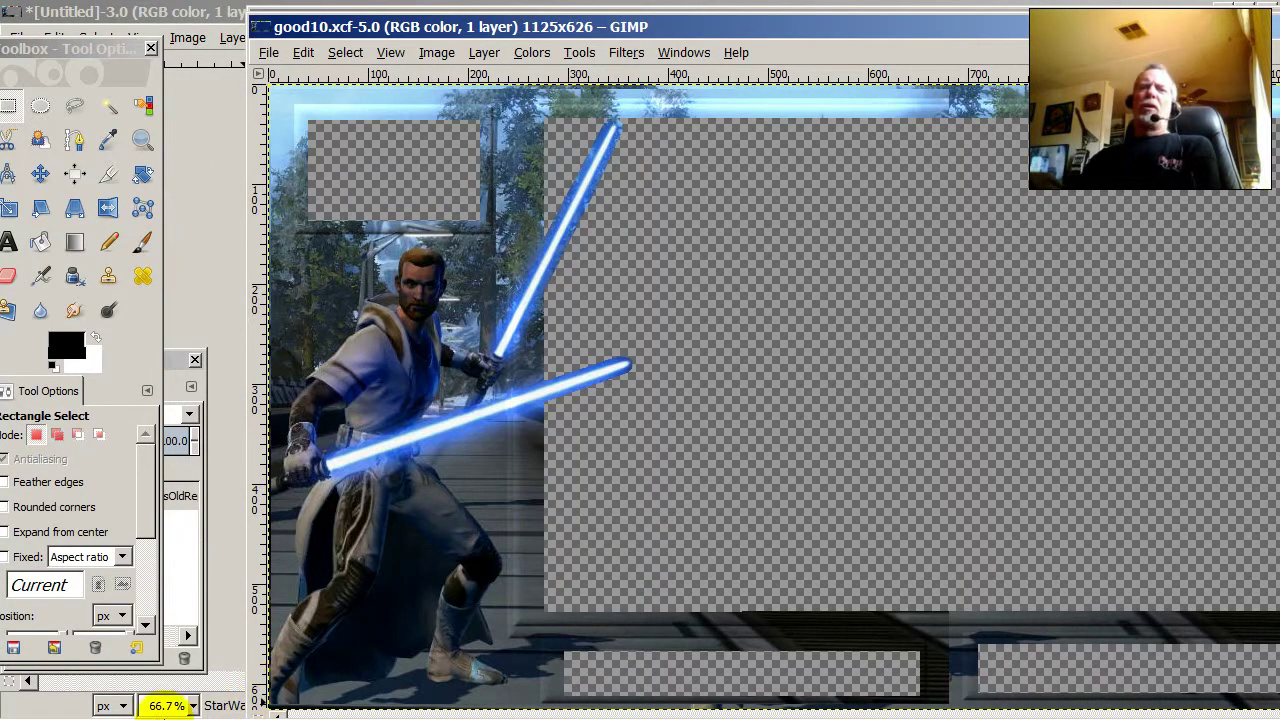
# Switch to the open Bandicam folder in Windows Explorer and go to the Downloads folder
pyautogui.moveTo(205, 708)
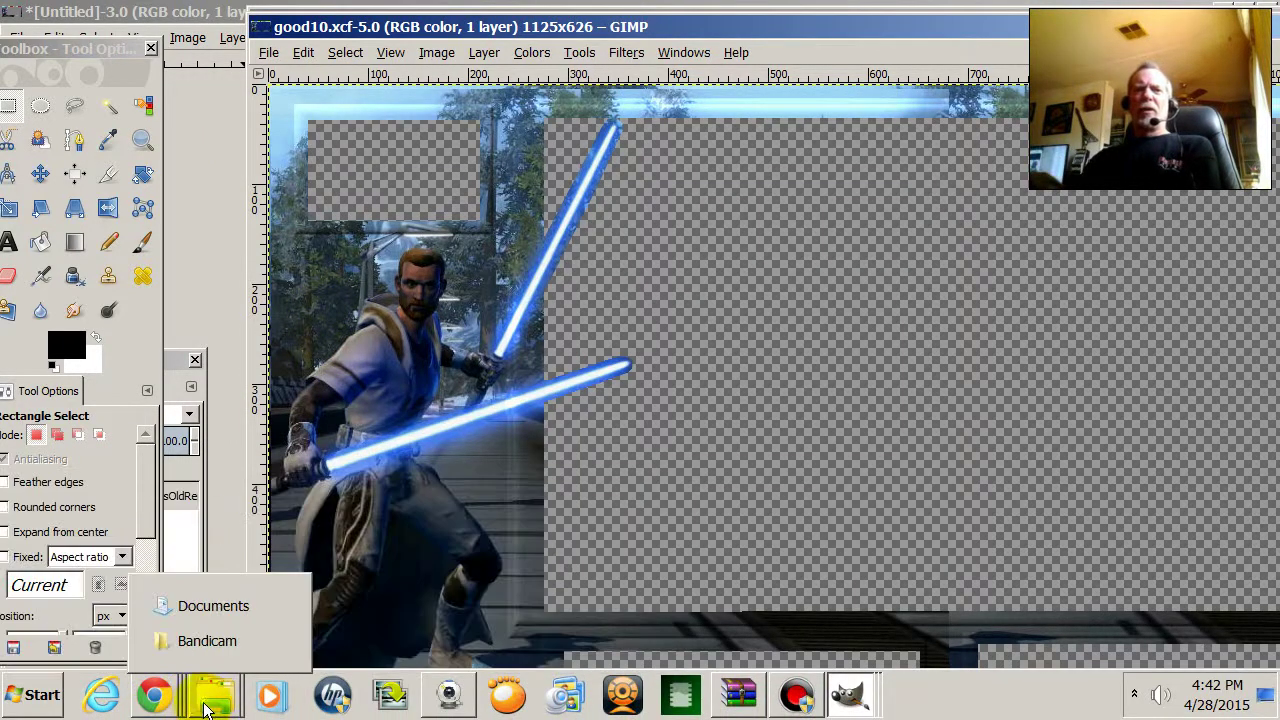
pyautogui.click(207, 641)
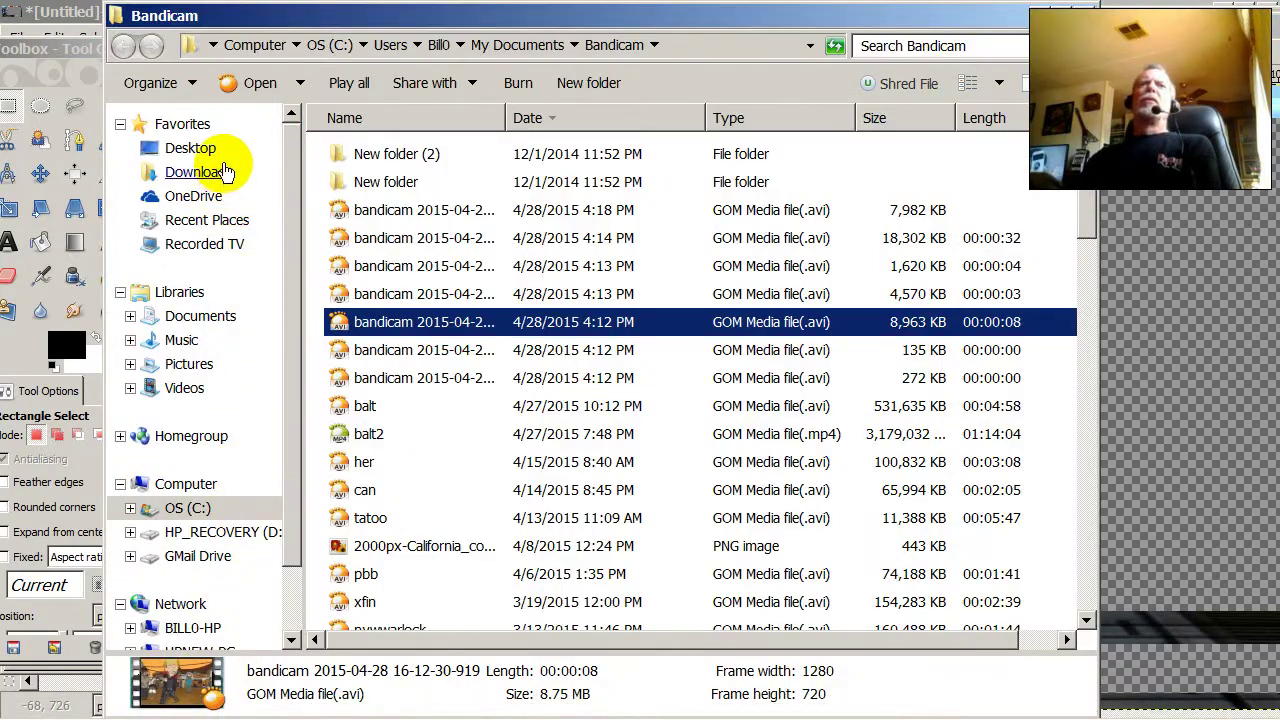
pyautogui.click(226, 172)
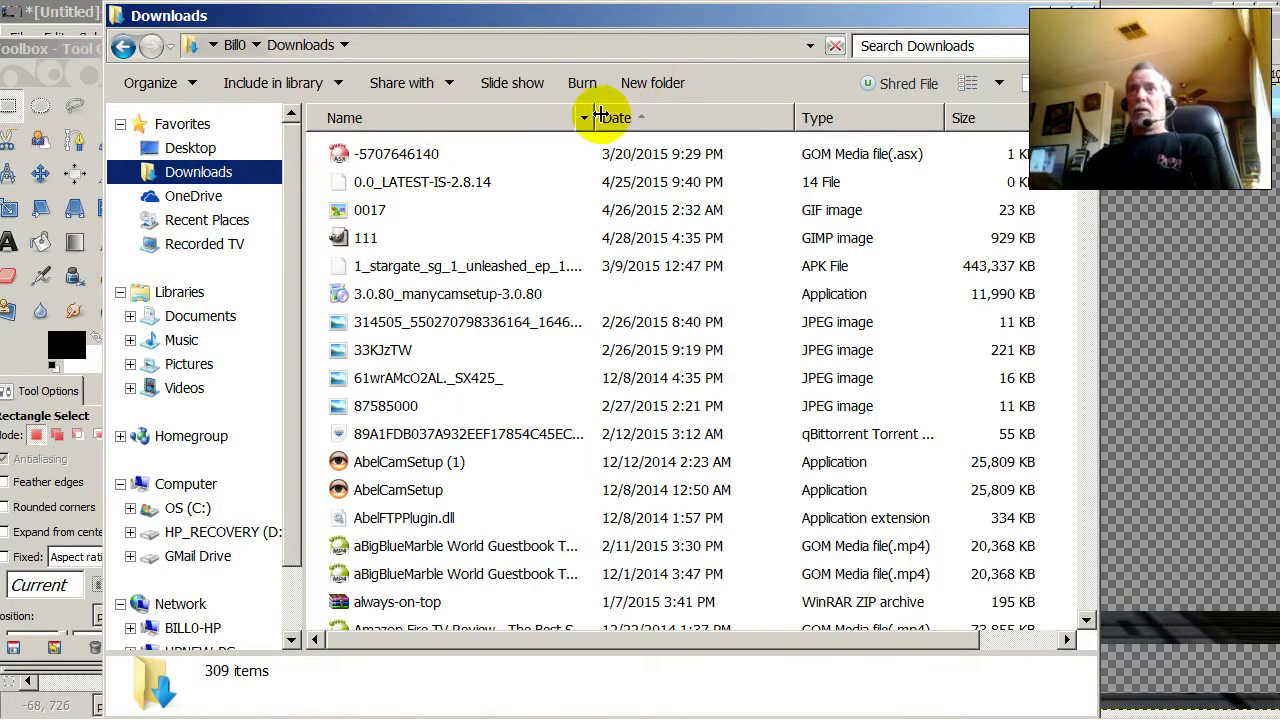
pyautogui.moveTo(505, 18); pyautogui.dragTo(541, 148)
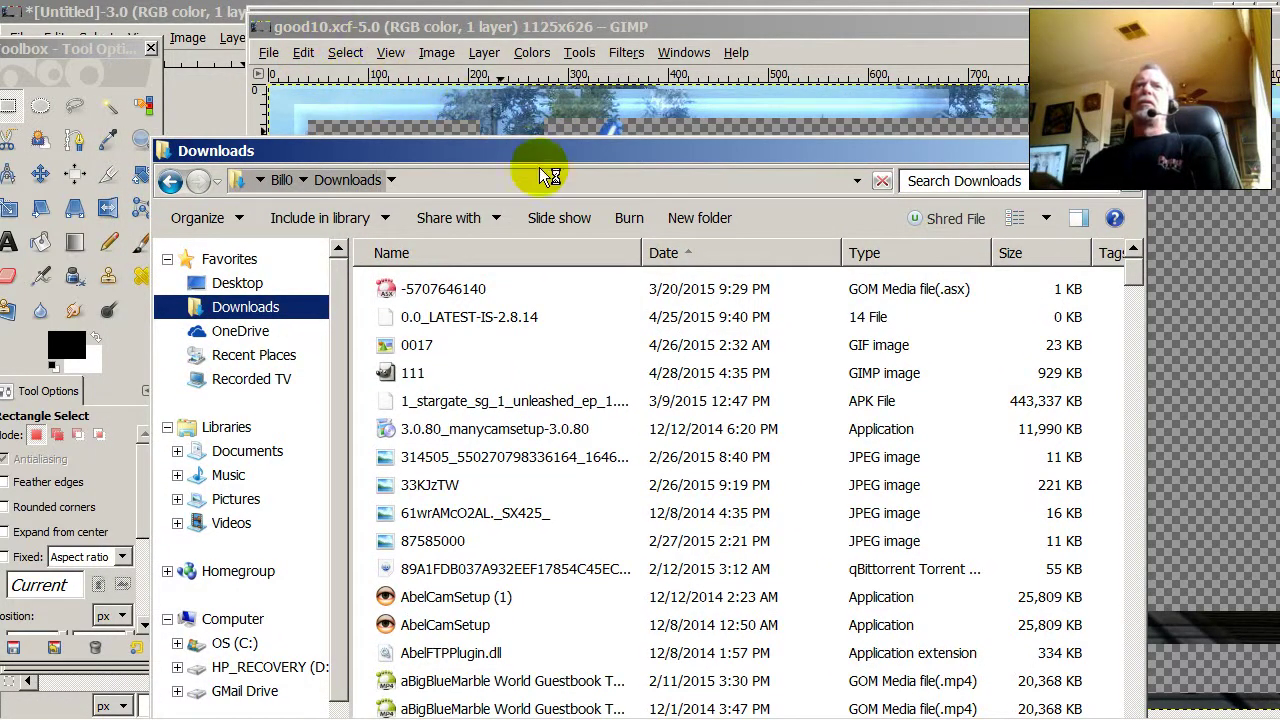
pyautogui.moveTo(567, 160); pyautogui.dragTo(584, 38)
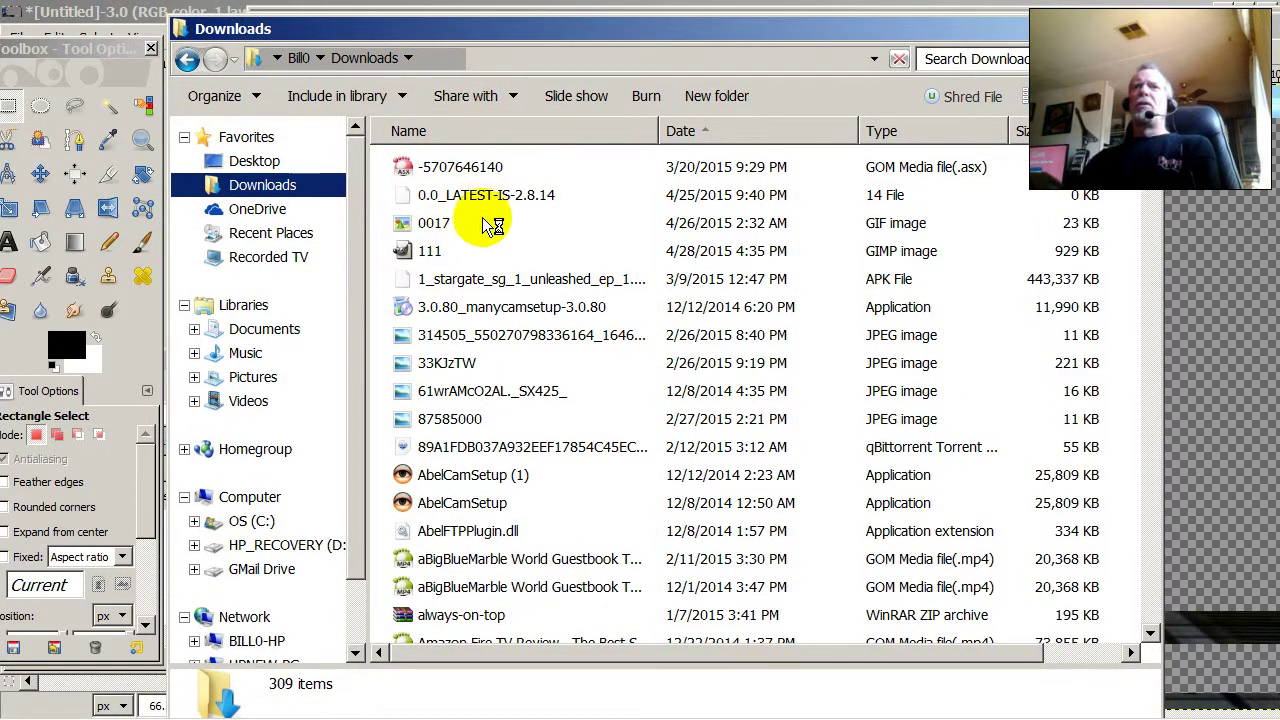
# Sort the Downloads folder by name and select the exported good10 PNG image
pyautogui.click(476, 131)
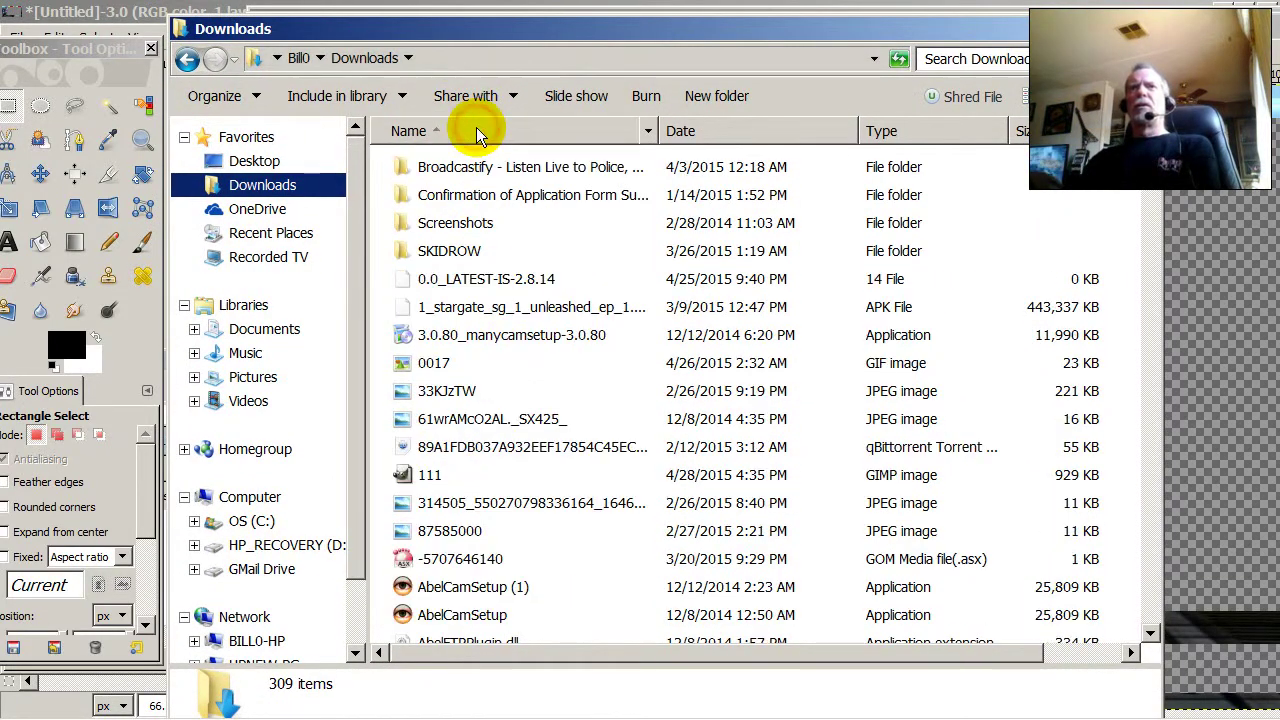
pyautogui.click(471, 447)
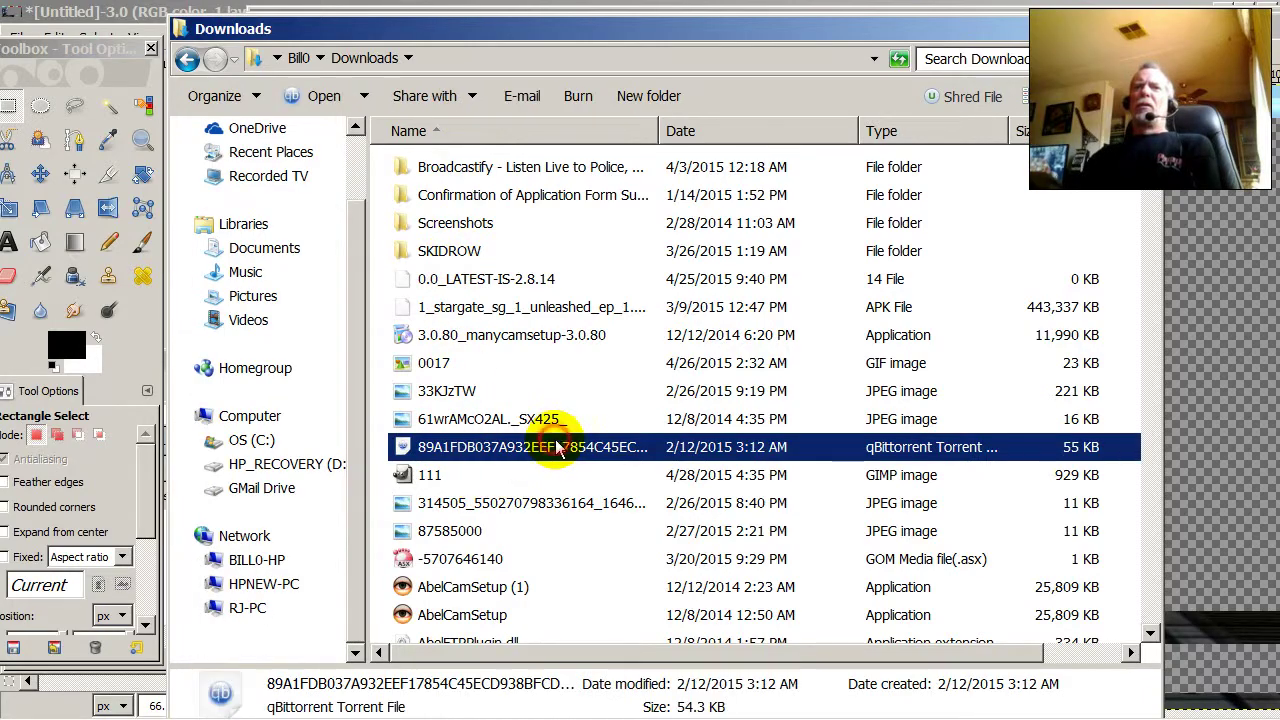
pyautogui.scroll(-7, 560, 470)
pyautogui.scroll(-20, 560, 470)
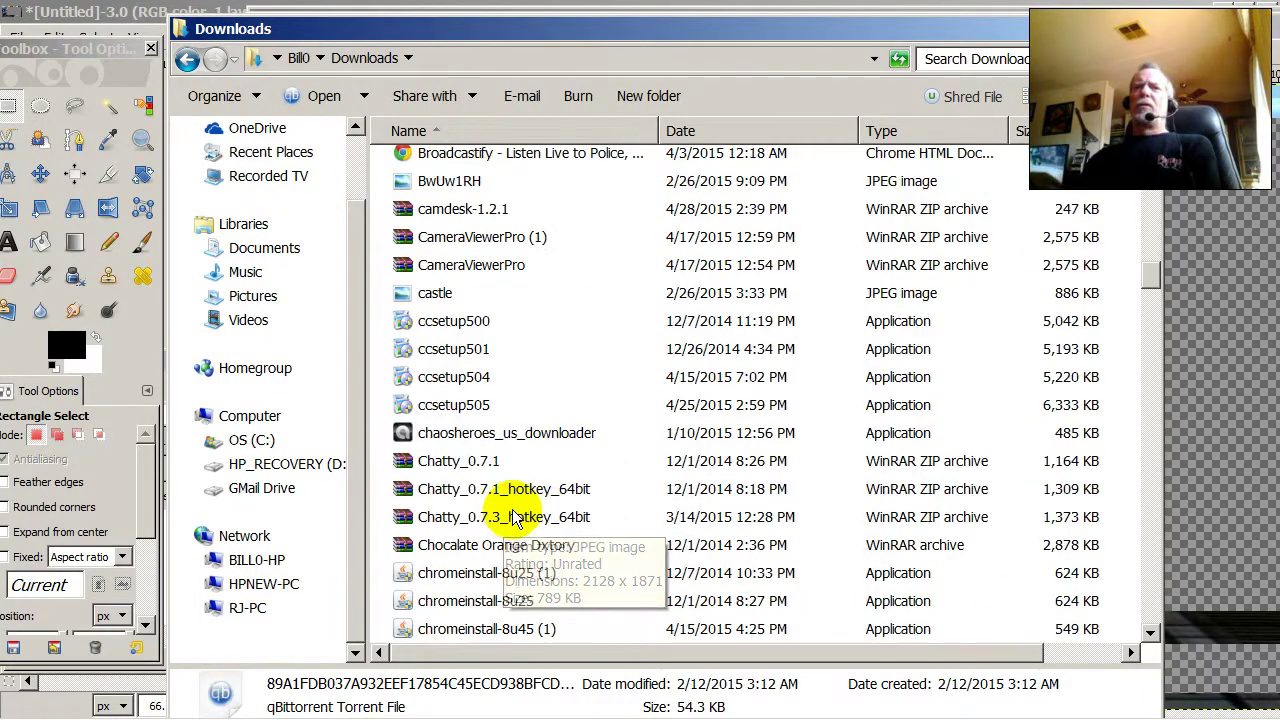
pyautogui.scroll(-10, 517, 478)
pyautogui.scroll(-6, 505, 480)
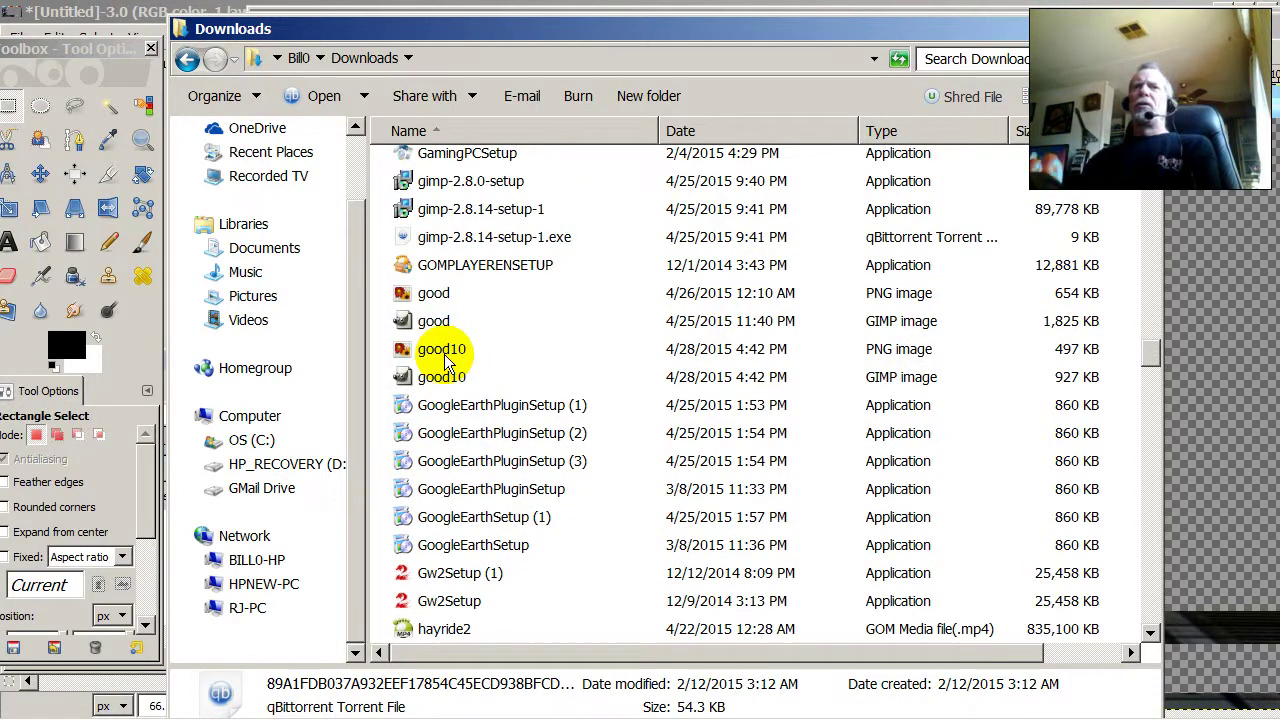
pyautogui.click(448, 355)
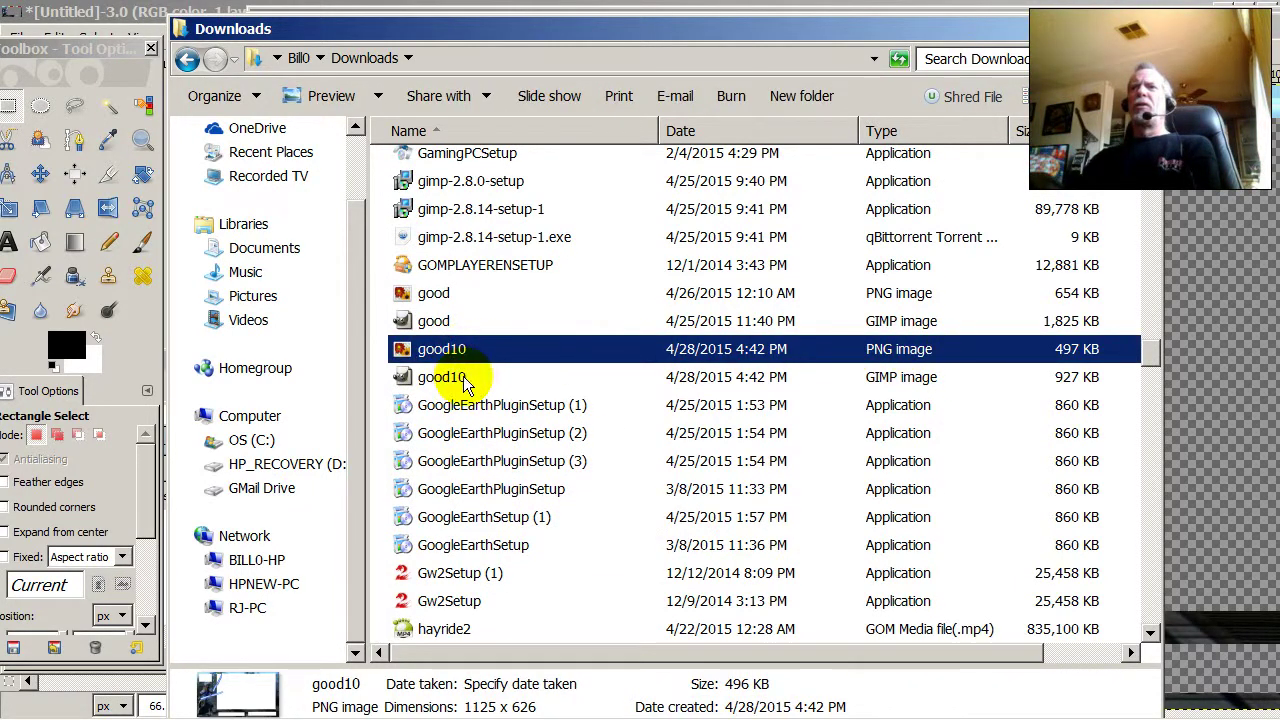
# Preview the good10 PNG in Windows Photo Viewer, checking the overlay's cut-out areas, and close the viewer
pyautogui.rightClick(460, 358)
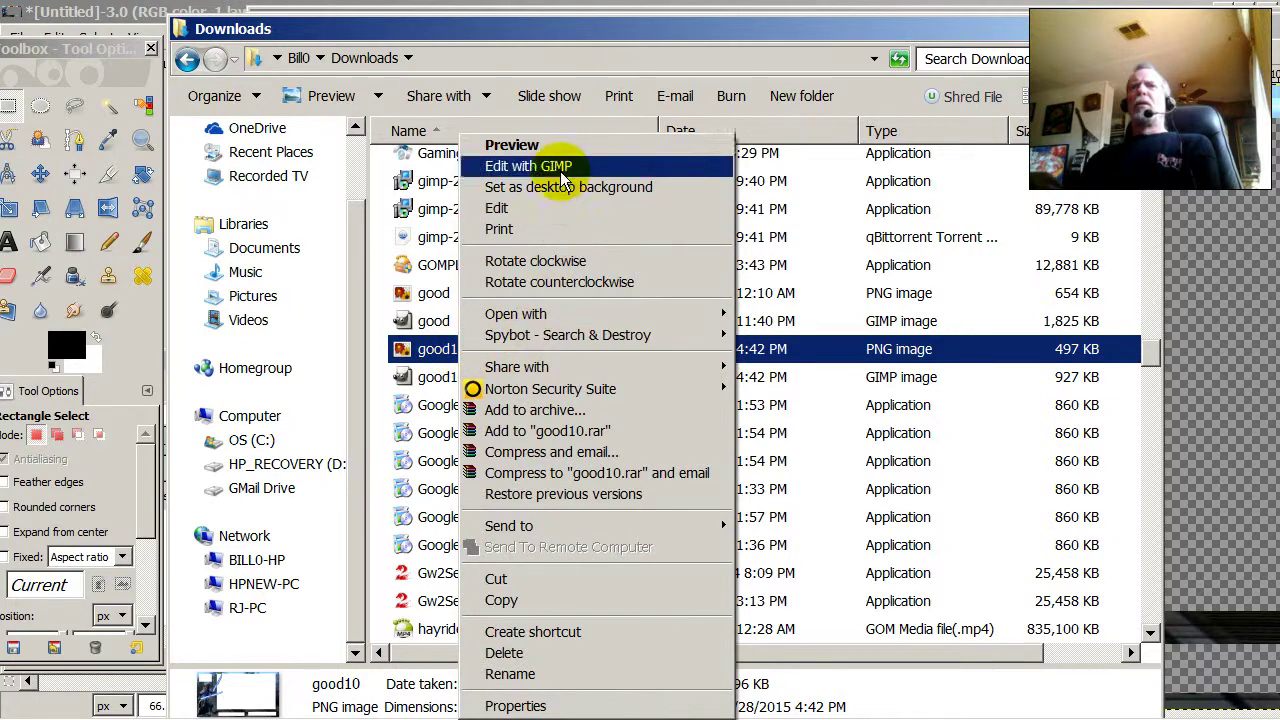
pyautogui.click(570, 142)
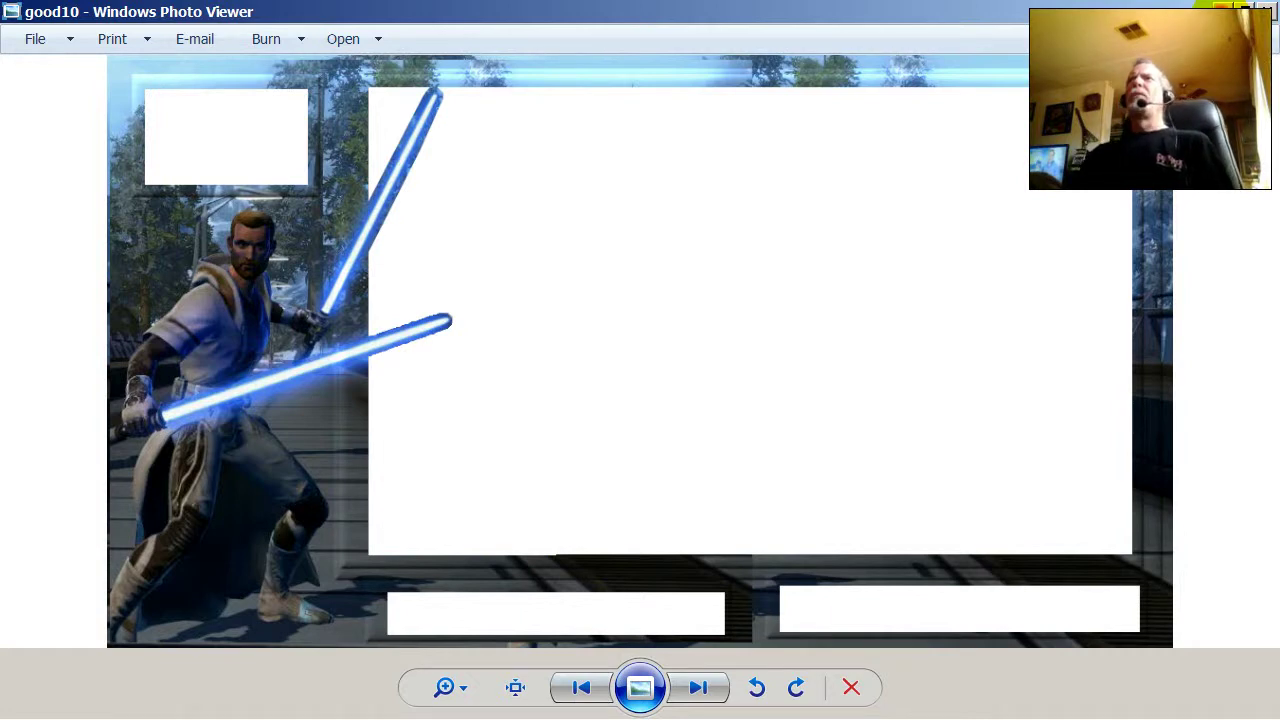
pyautogui.hotkey('alt', 'F4')
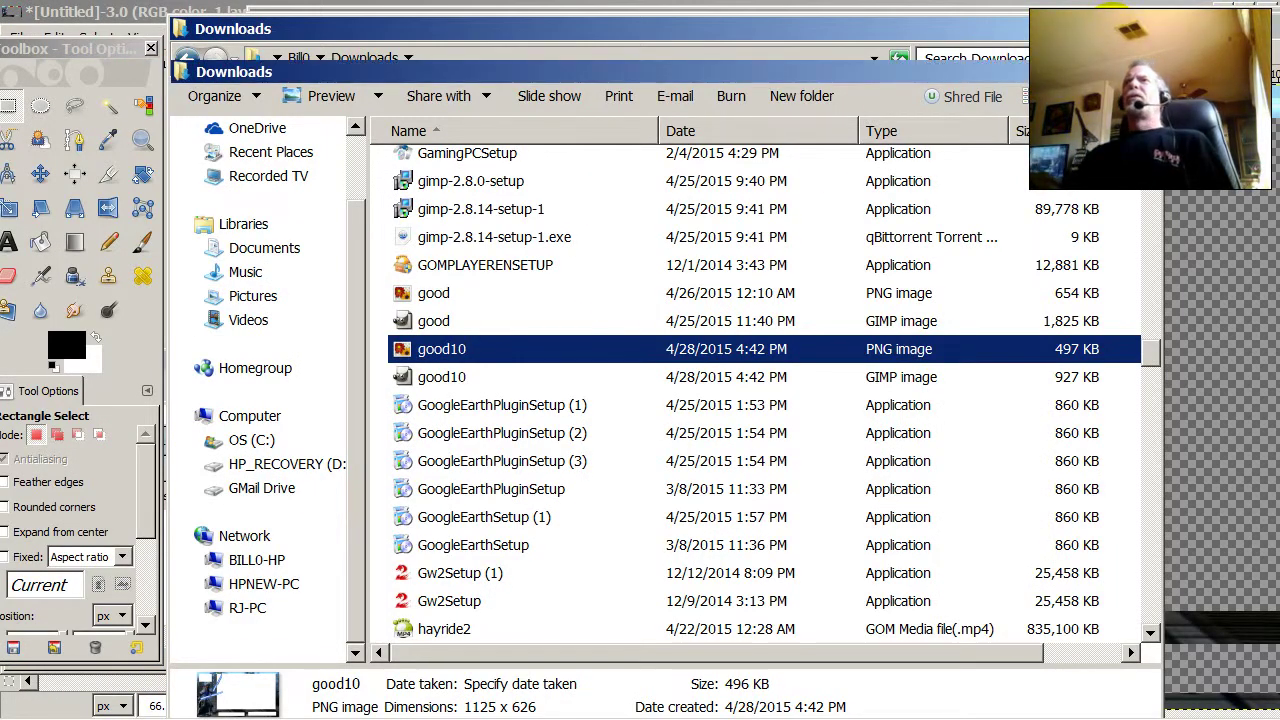
# Close the Downloads folder window and the saved good10 image in GIMP
pyautogui.hotkey('alt', 'Tab')
pyautogui.moveTo(1056, 27); pyautogui.dragTo(823, 65)
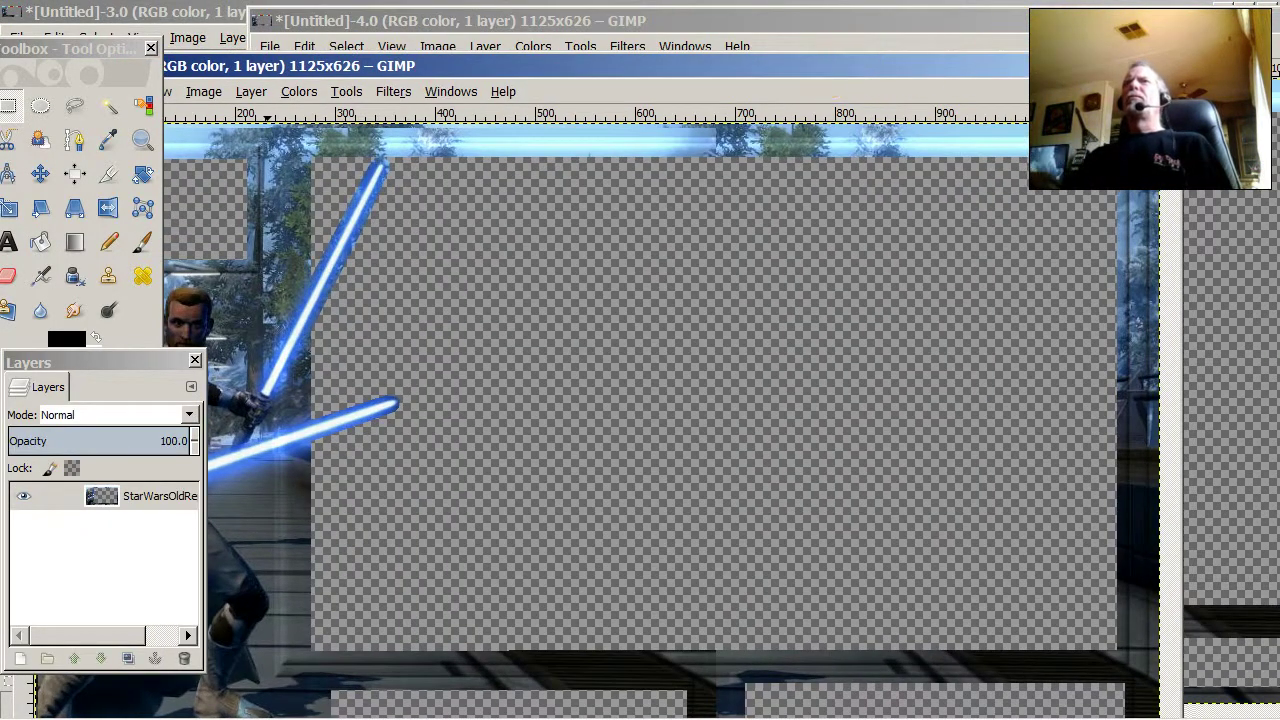
pyautogui.hotkey('ctrl', 'w')
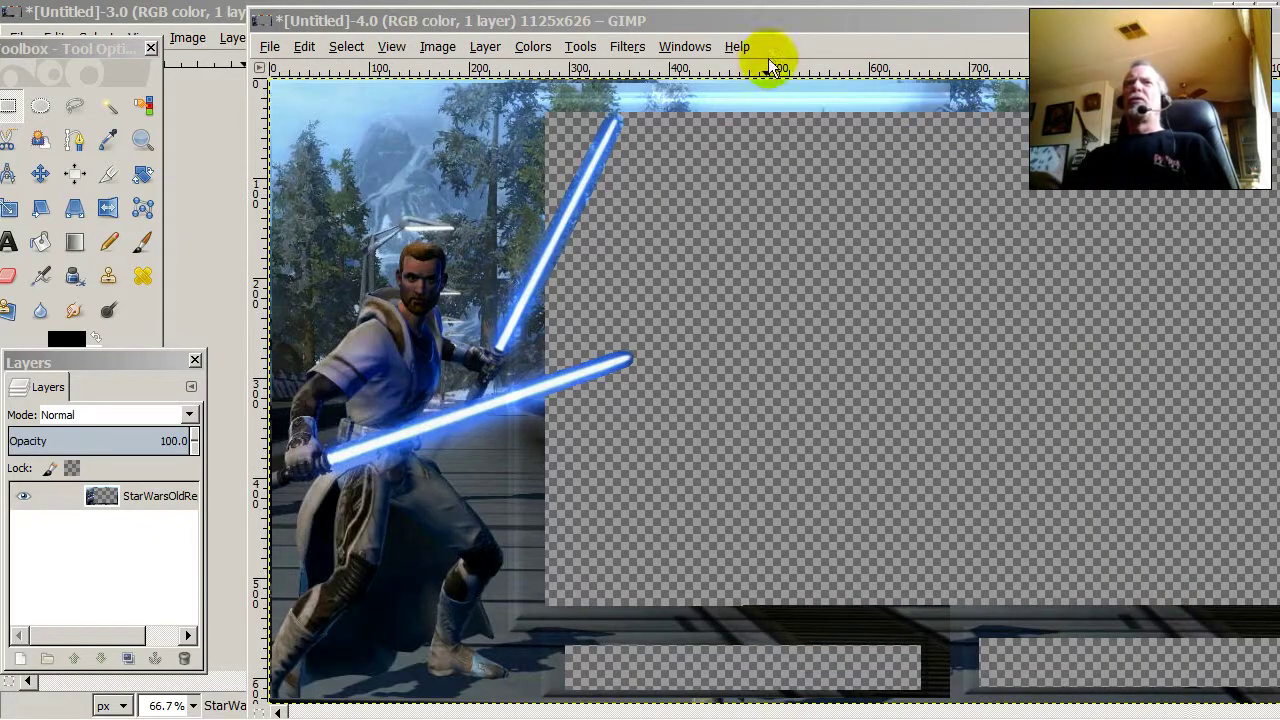
# Close the untitled images 4.0 and 3.0, discarding their changes
pyautogui.moveTo(776, 20); pyautogui.dragTo(586, 100)
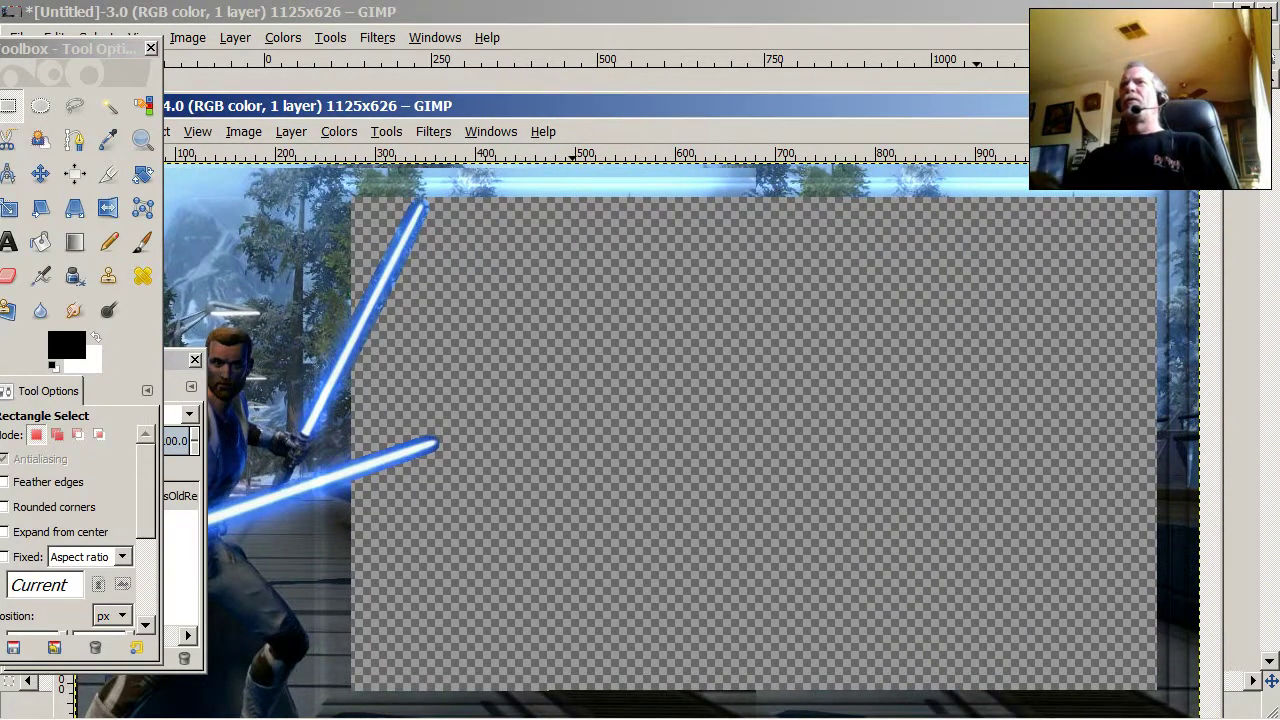
pyautogui.hotkey('ctrl', 'w')
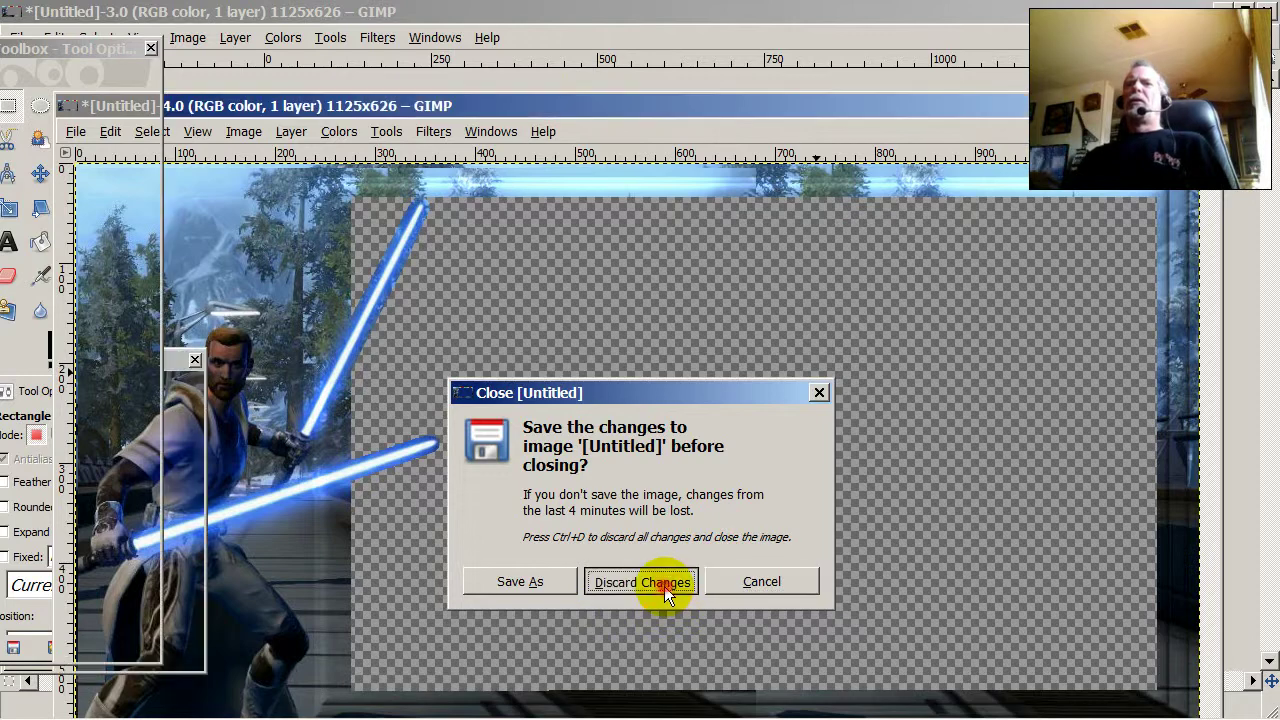
pyautogui.click(665, 583)
pyautogui.hotkey('ctrl', 'w')
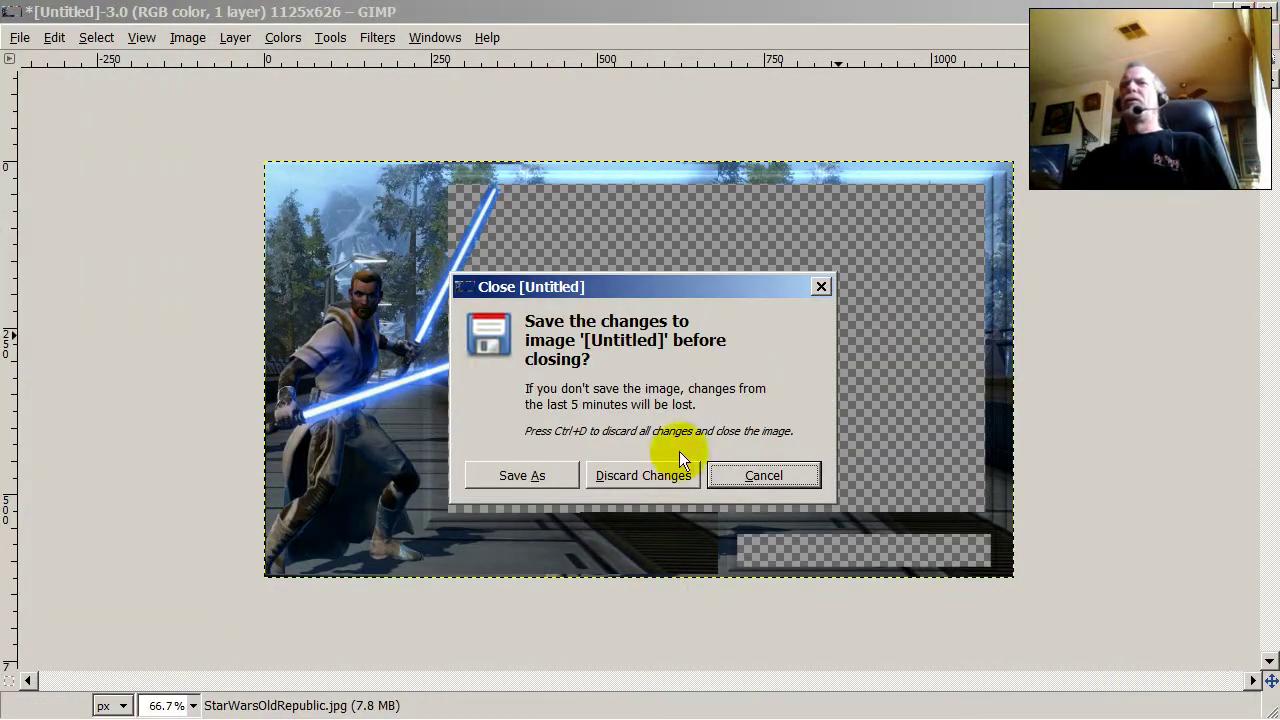
pyautogui.click(651, 476)
# Close the remaining image with the selected lightsaber, discarding its changes
pyautogui.moveTo(1060, 15); pyautogui.dragTo(565, 92)
pyautogui.click(1237, 38)
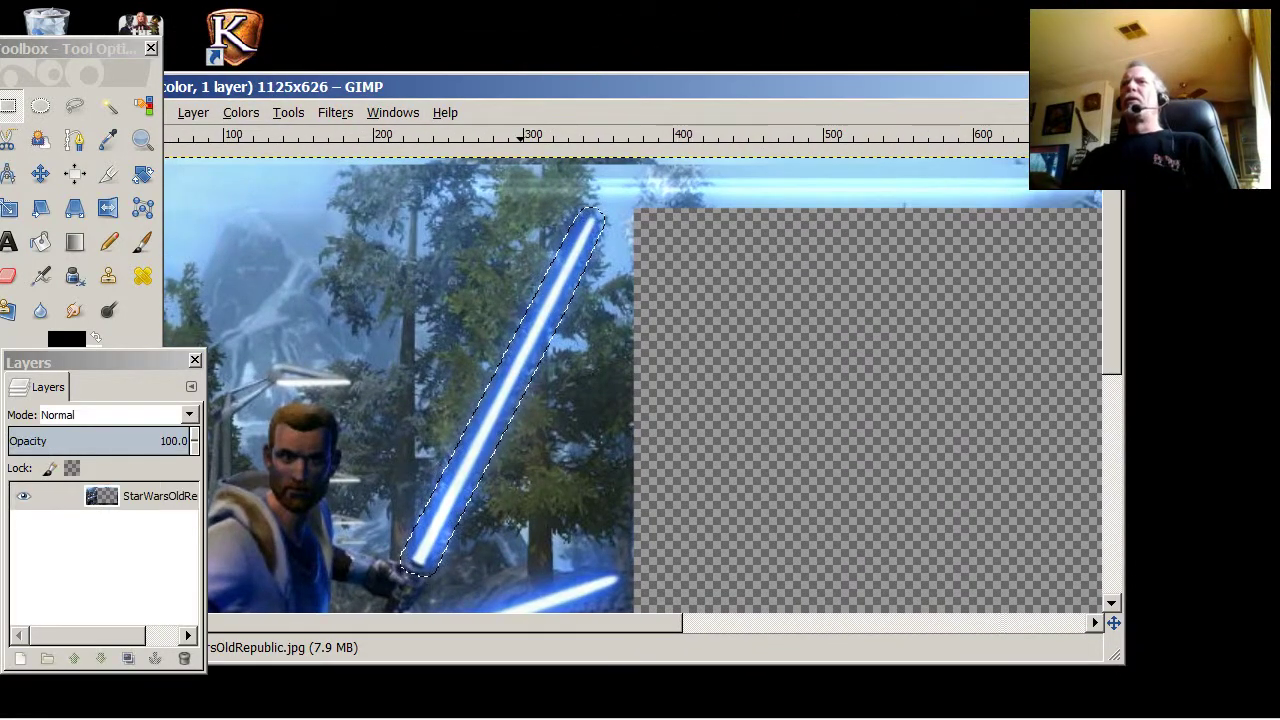
pyautogui.click(1111, 87)
pyautogui.click(570, 479)
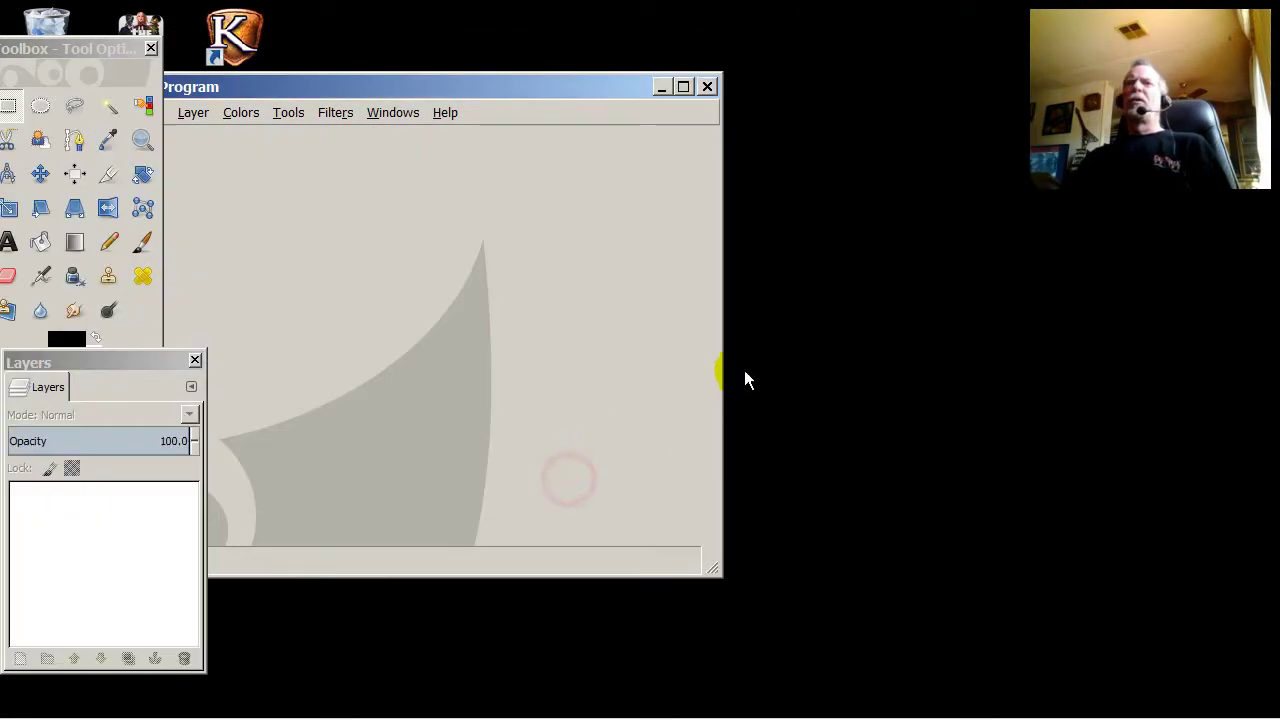
# Quit GIMP along with its toolbox and layers windows
pyautogui.moveTo(449, 87); pyautogui.dragTo(850, 106)
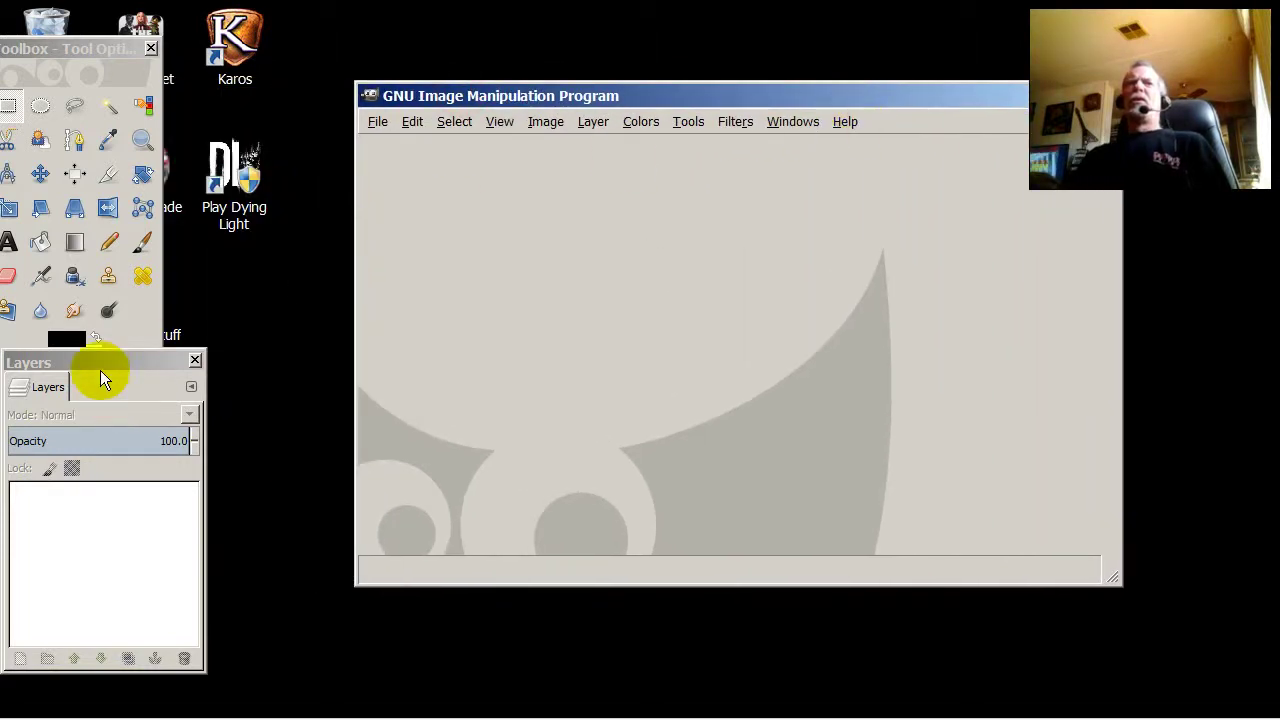
pyautogui.moveTo(100, 366); pyautogui.dragTo(121, 312)
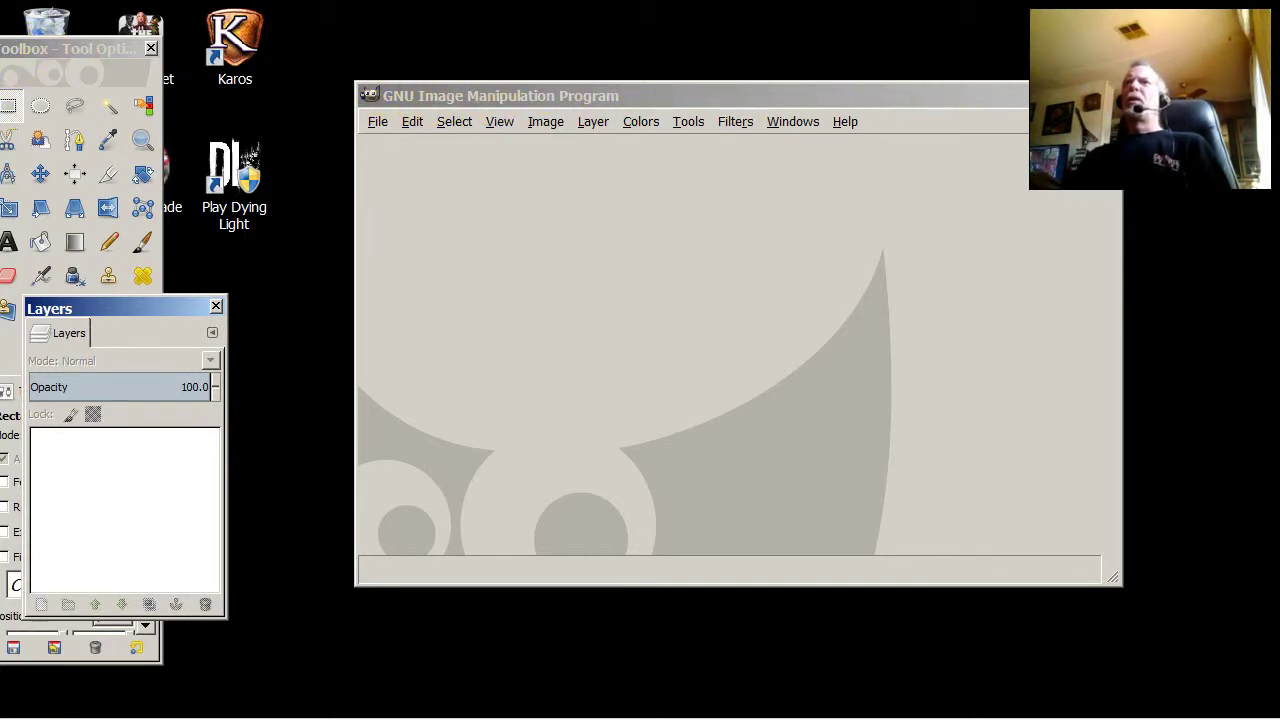
pyautogui.hotkey('ctrl', 'q')
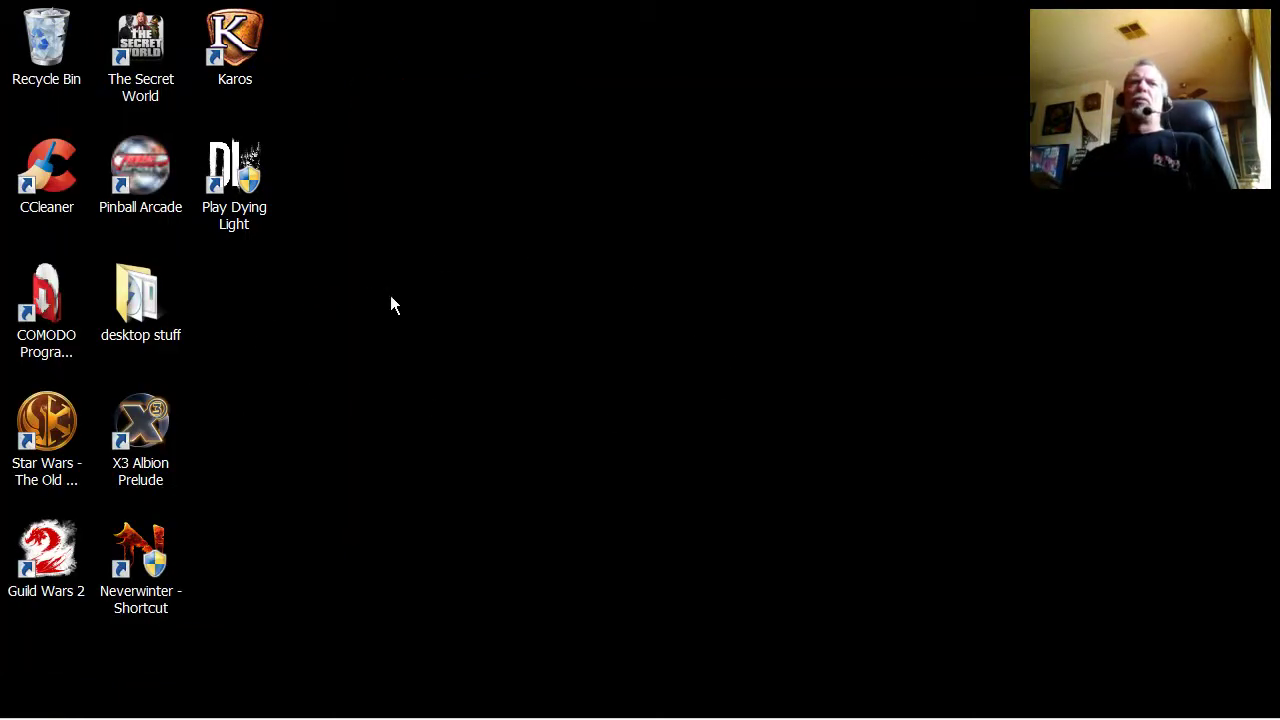
# Launch Open Broadcaster Software (64bit), move its window higher on the desktop and enlarge it
pyautogui.click(20, 697)
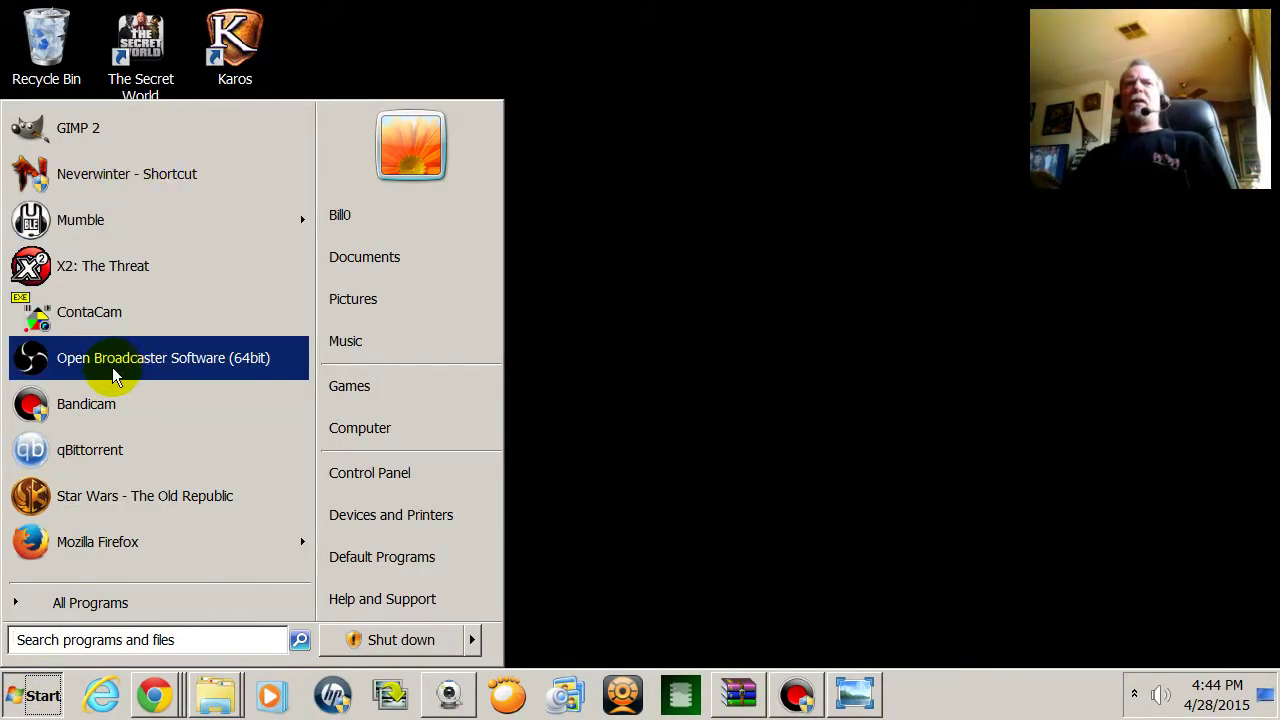
pyautogui.click(197, 369)
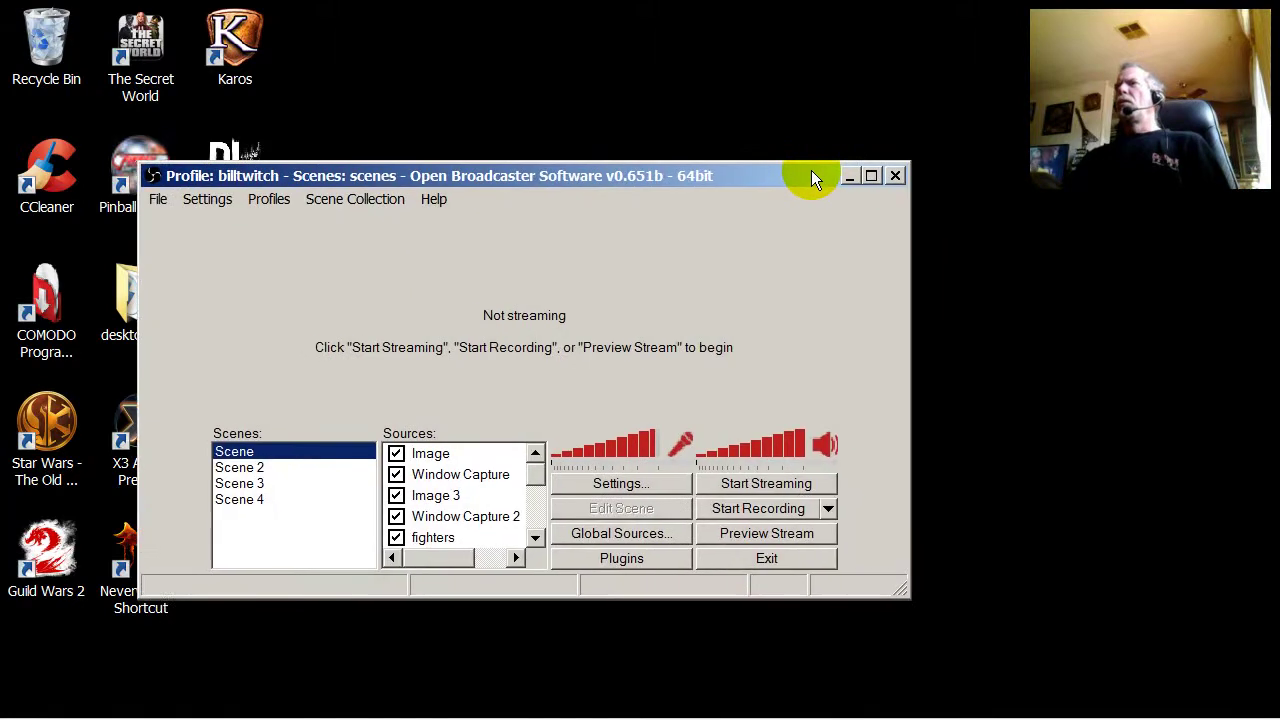
pyautogui.moveTo(811, 170); pyautogui.dragTo(925, 91)
pyautogui.moveTo(831, 94); pyautogui.dragTo(712, 74)
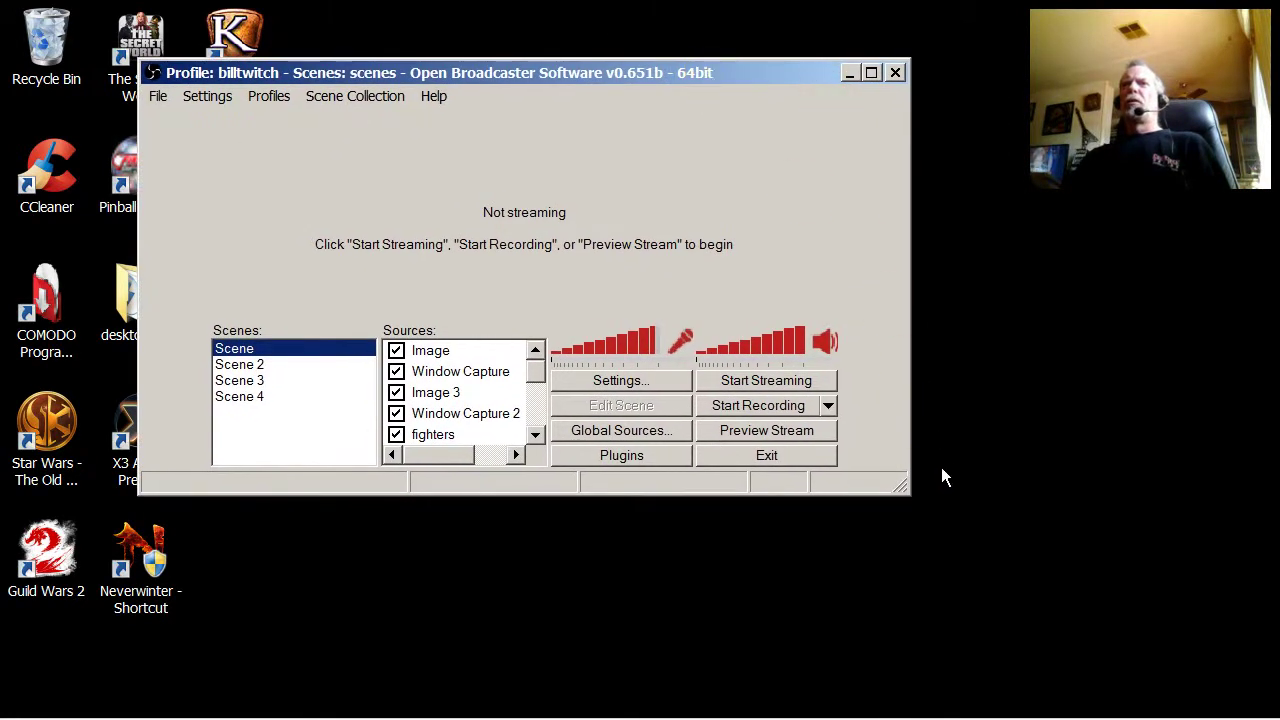
pyautogui.moveTo(903, 488); pyautogui.dragTo(1087, 620)
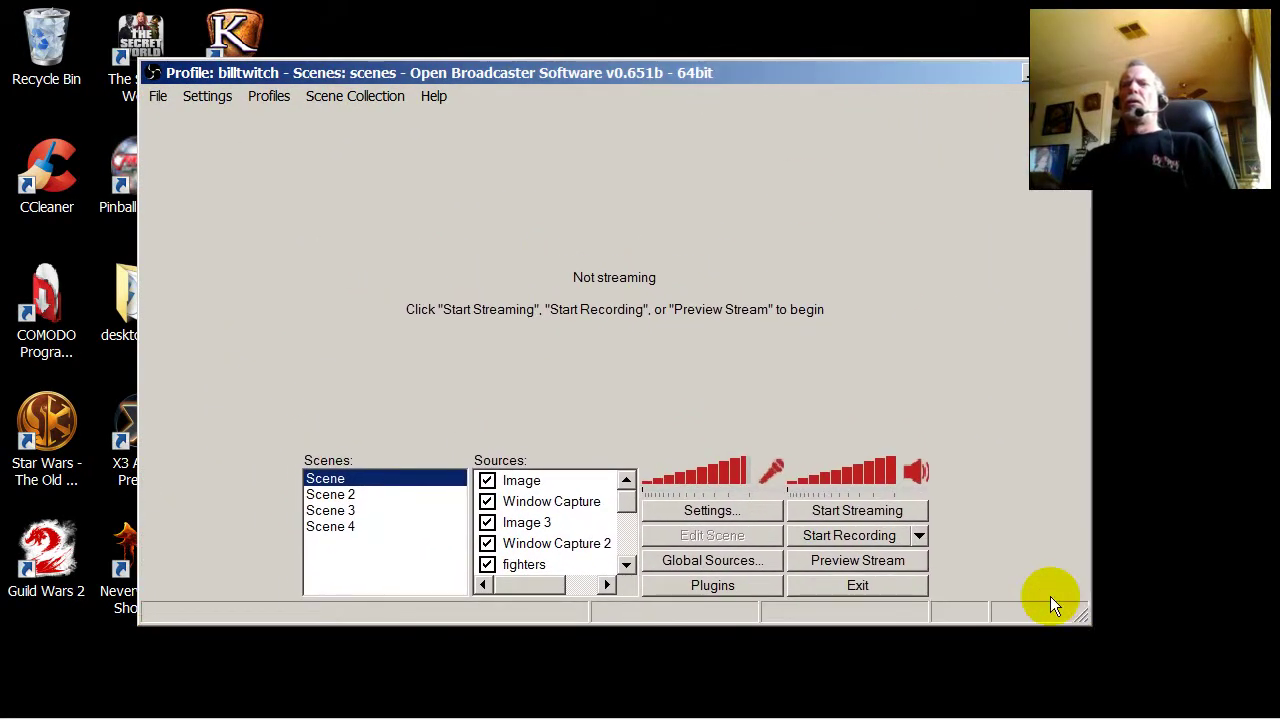
# Start the stream preview and switch it to fullscreen preview mode
pyautogui.click(868, 562)
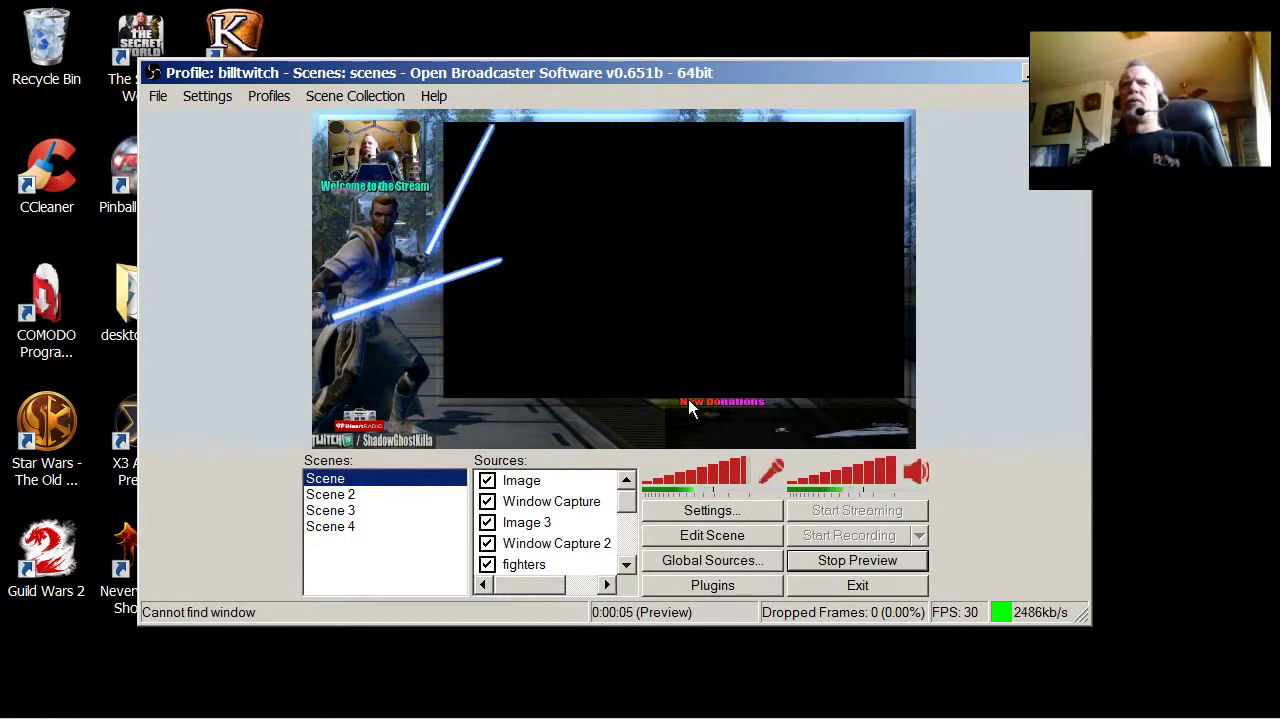
pyautogui.rightClick(644, 318)
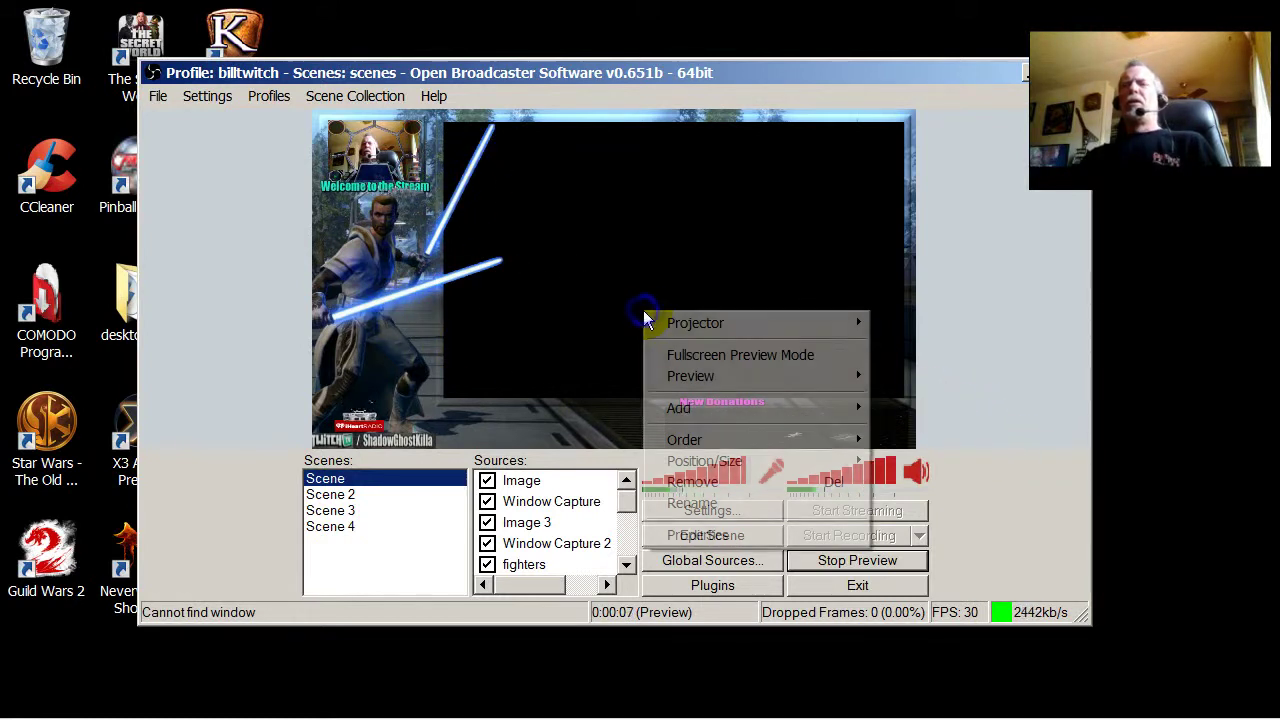
pyautogui.click(695, 358)
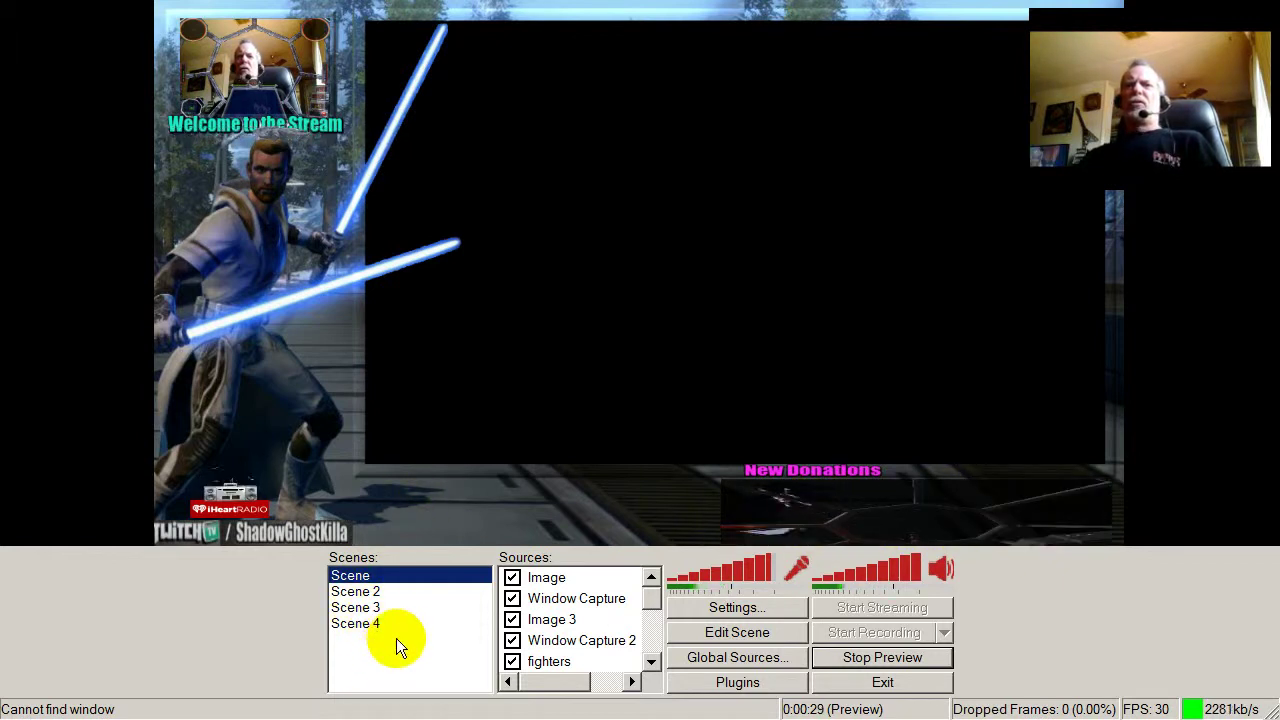
# Switch to Scene 2, hide the ad in the SplitCam window and clear that window off the preview
pyautogui.click(356, 594)
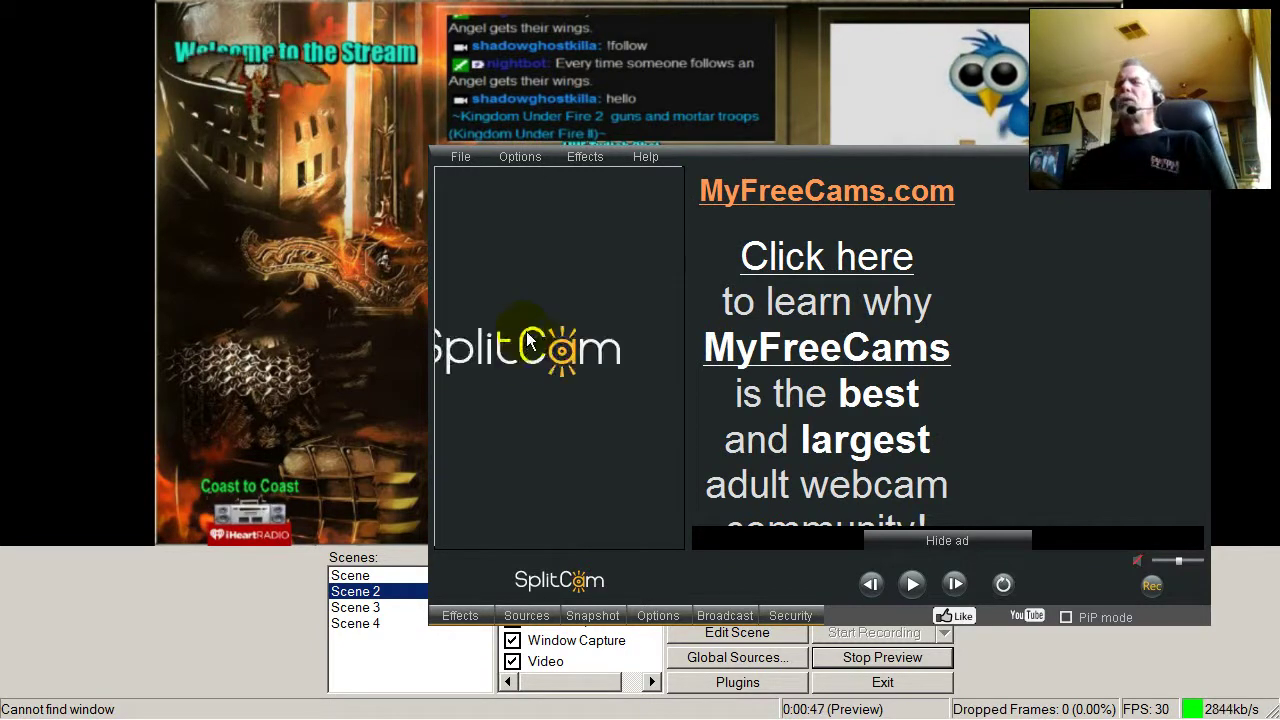
pyautogui.click(927, 541)
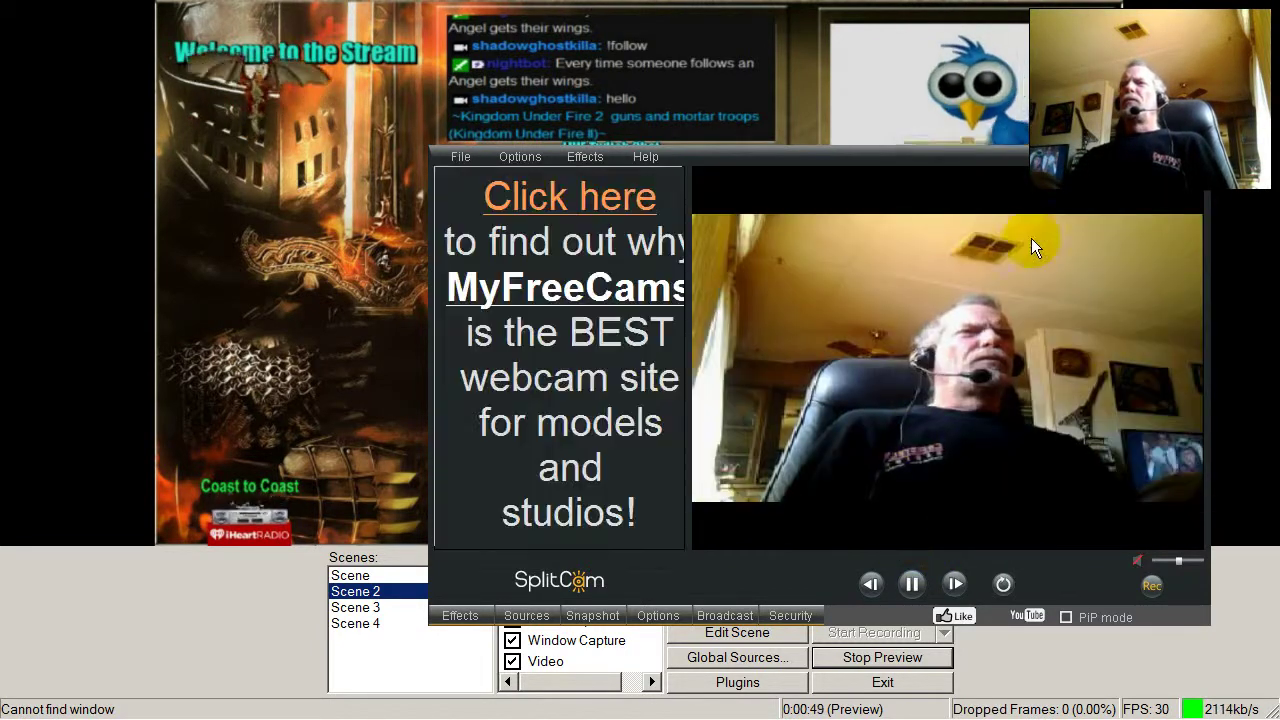
pyautogui.click(1170, 157)
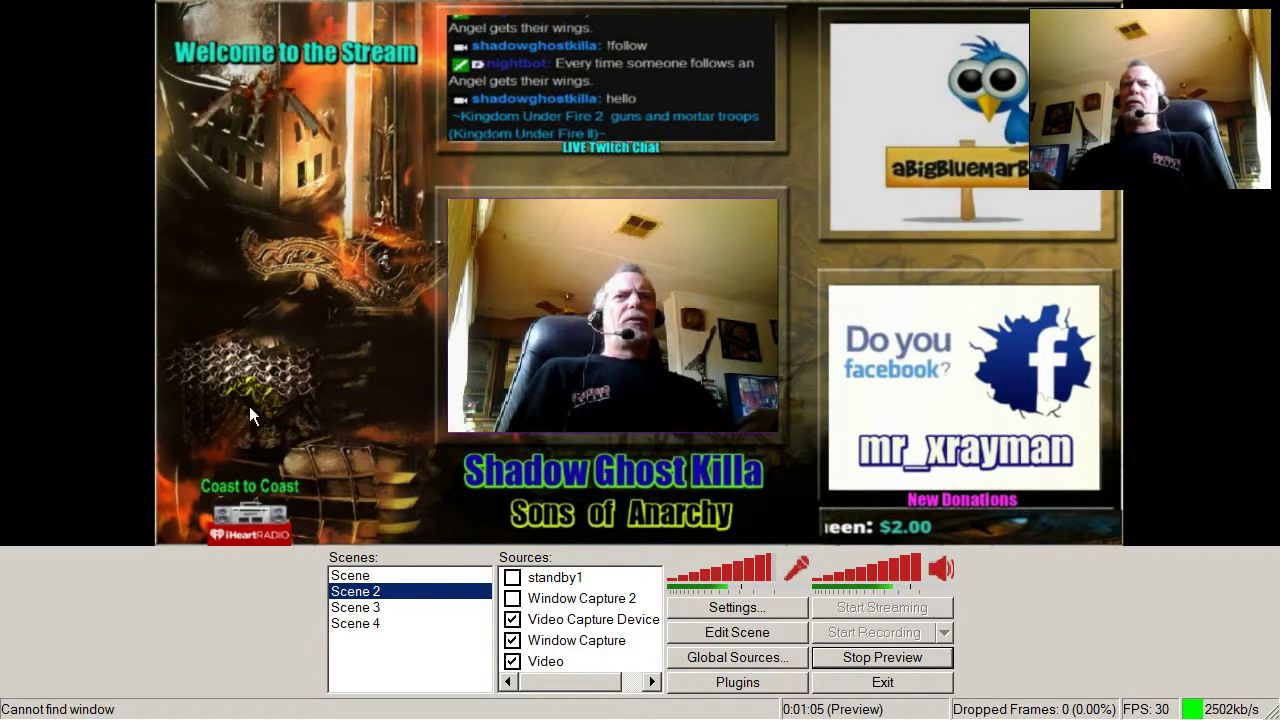
# Demonstrate the standby1 source in Scene 2 by showing and hiding it, visit Scene, and show standby1 again in Scene 2
pyautogui.click(512, 578)
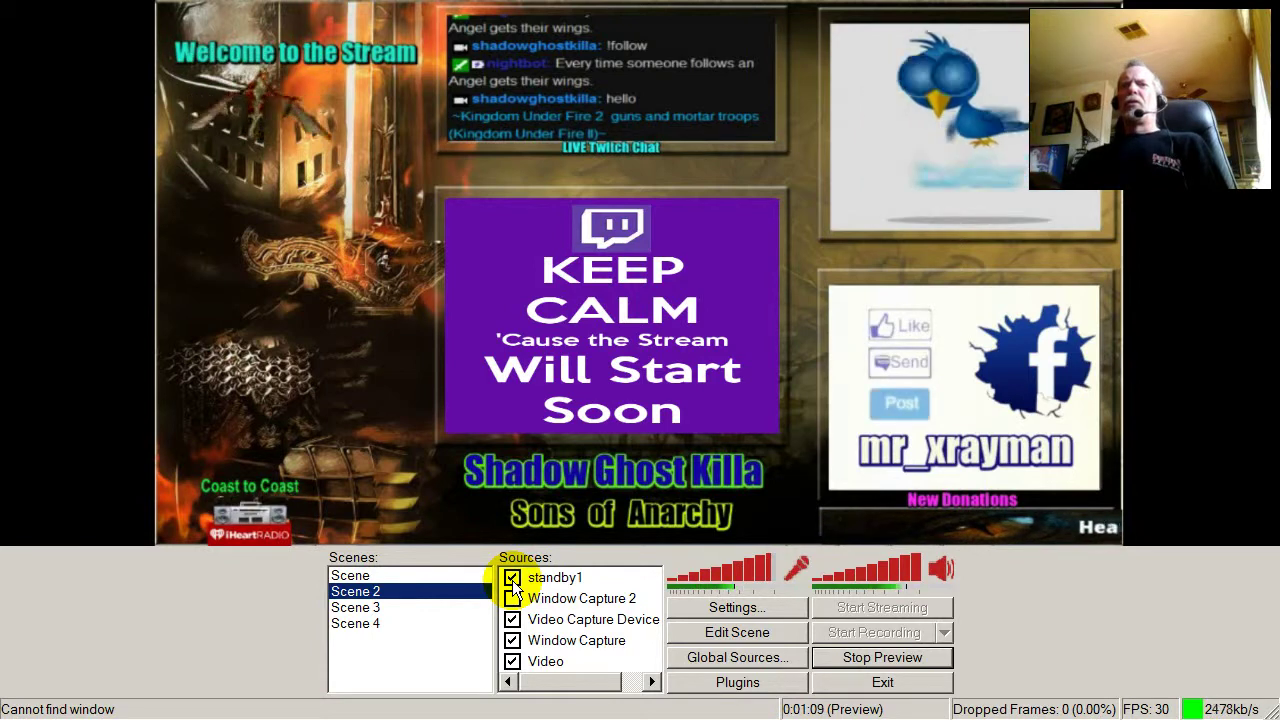
pyautogui.click(512, 578)
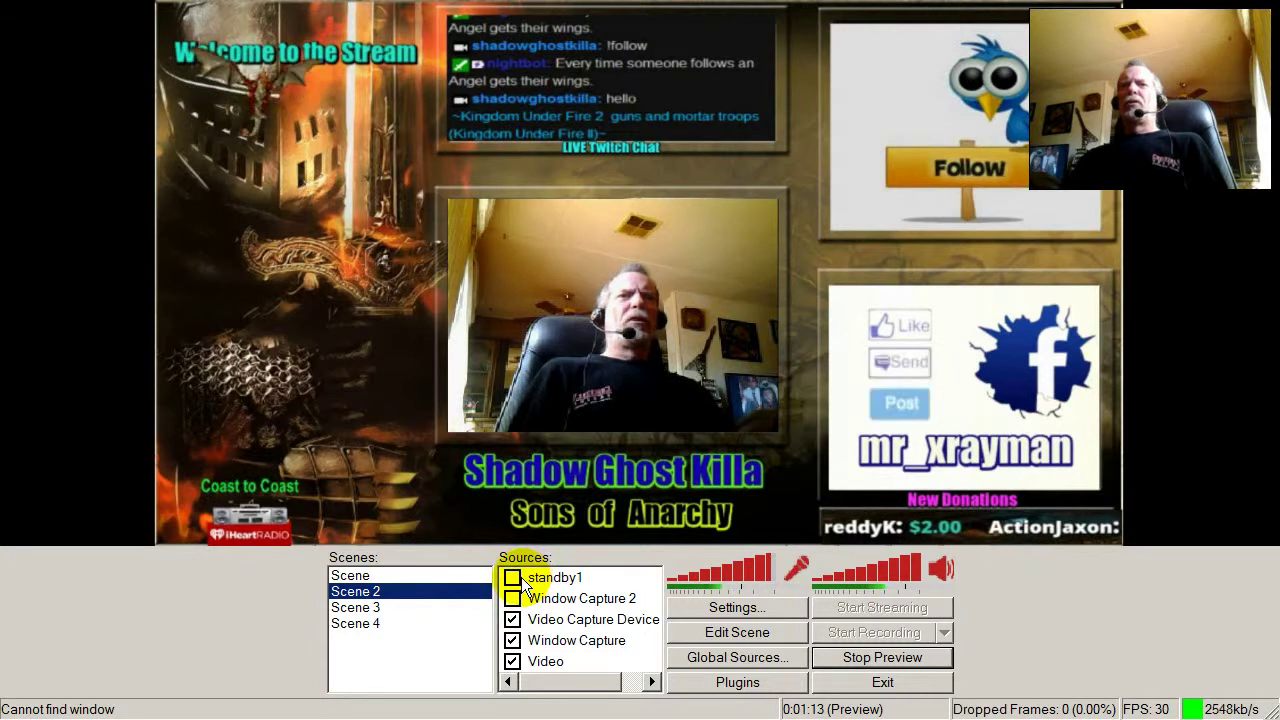
pyautogui.click(415, 577)
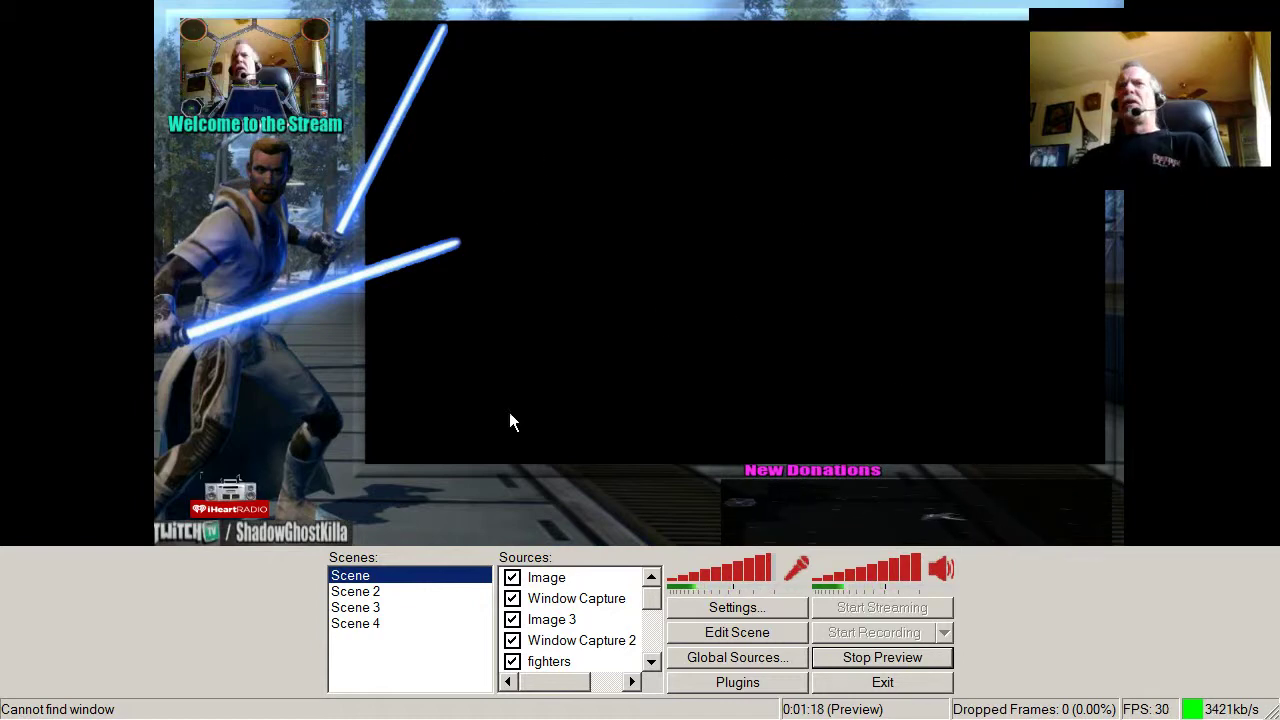
pyautogui.click(370, 592)
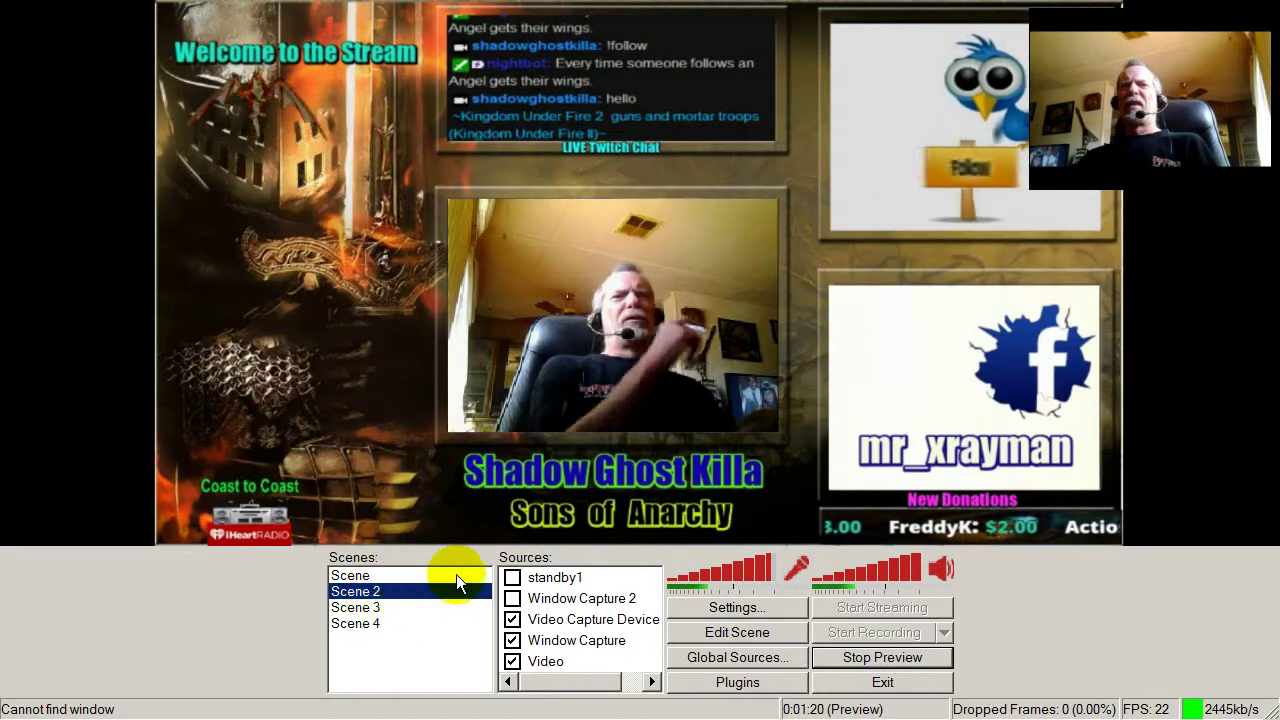
pyautogui.click(512, 578)
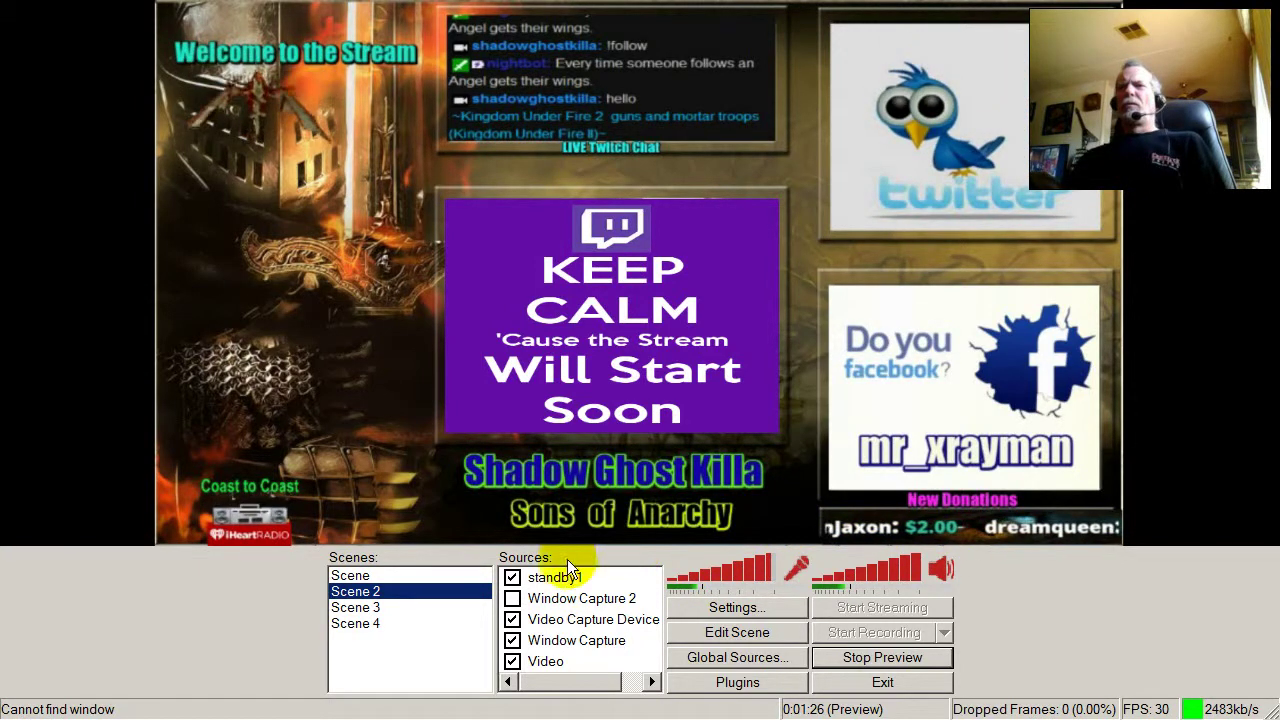
# Review Scene 3 and Scene 4, and inspect the device settings of Scene 4's Video Capture Device without changing them
pyautogui.click(370, 608)
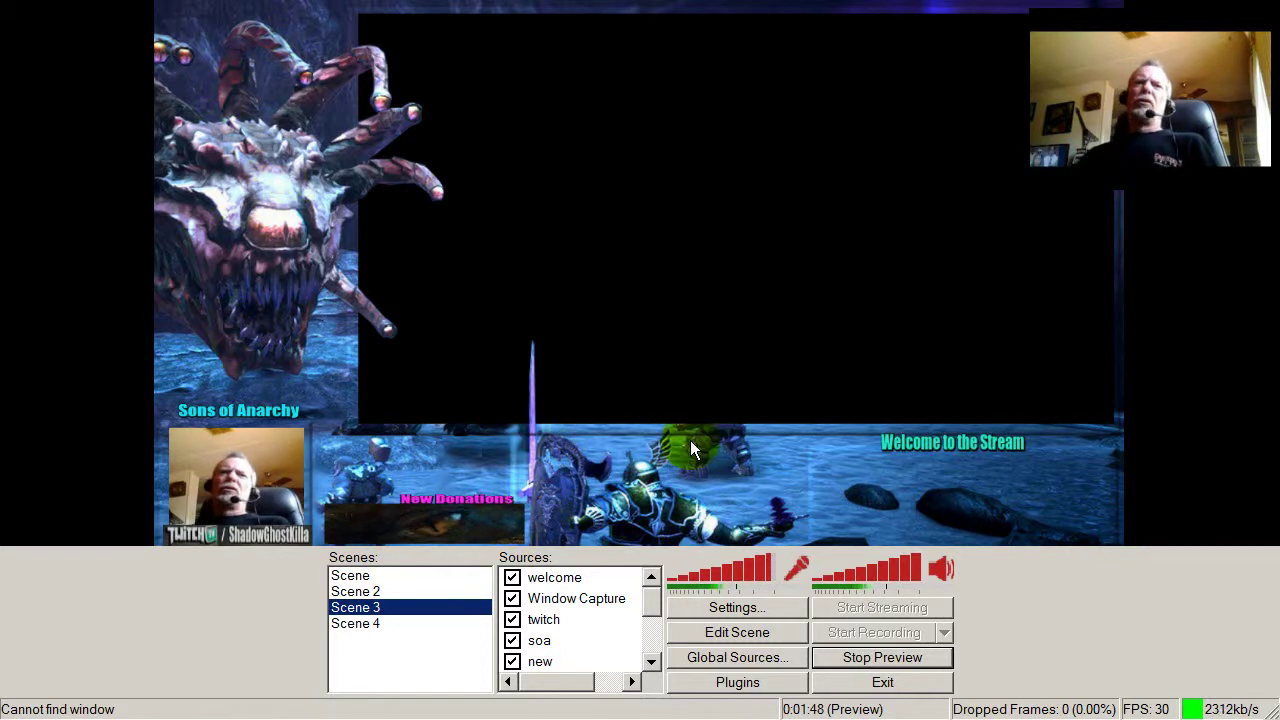
pyautogui.click(398, 625)
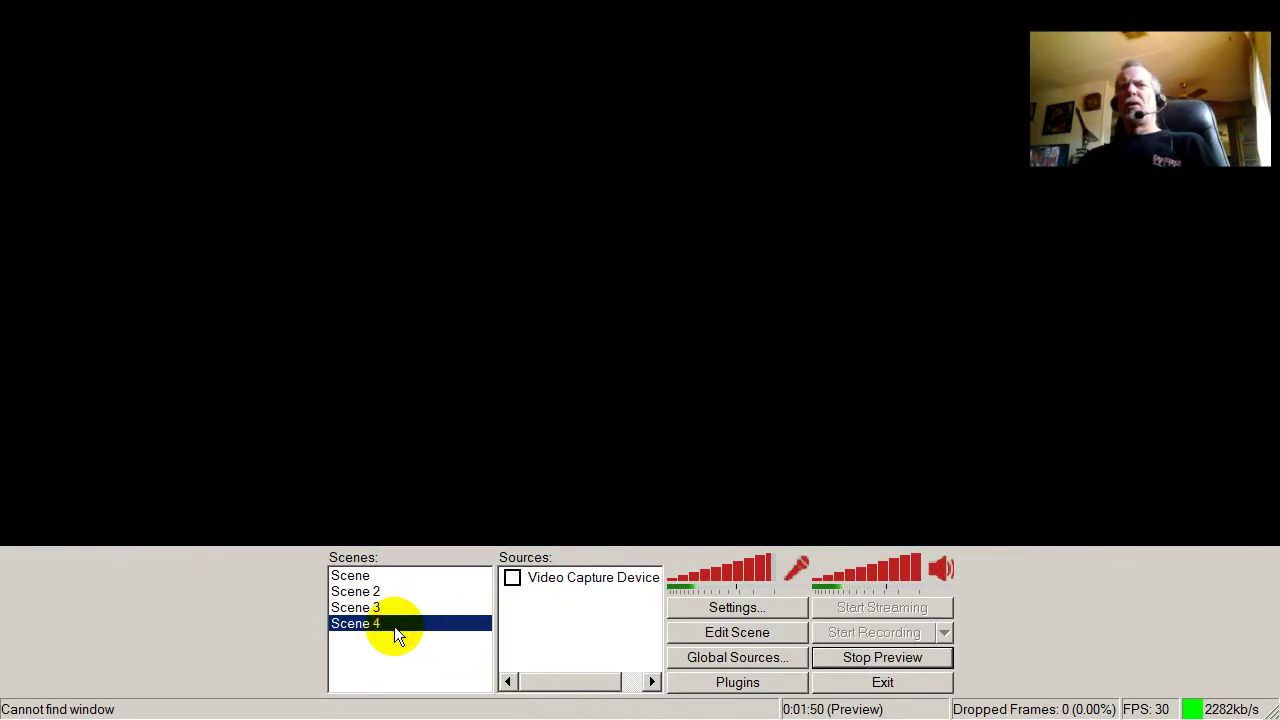
pyautogui.rightClick(584, 584)
pyautogui.click(632, 563)
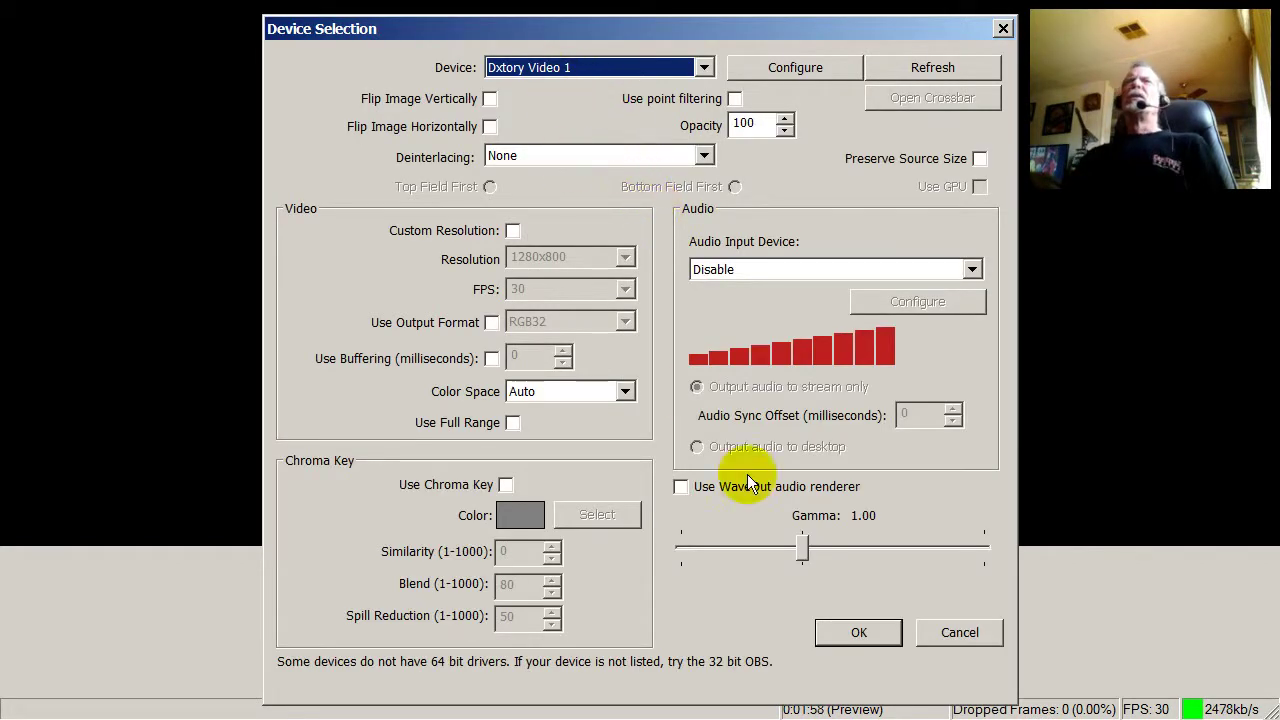
pyautogui.click(958, 632)
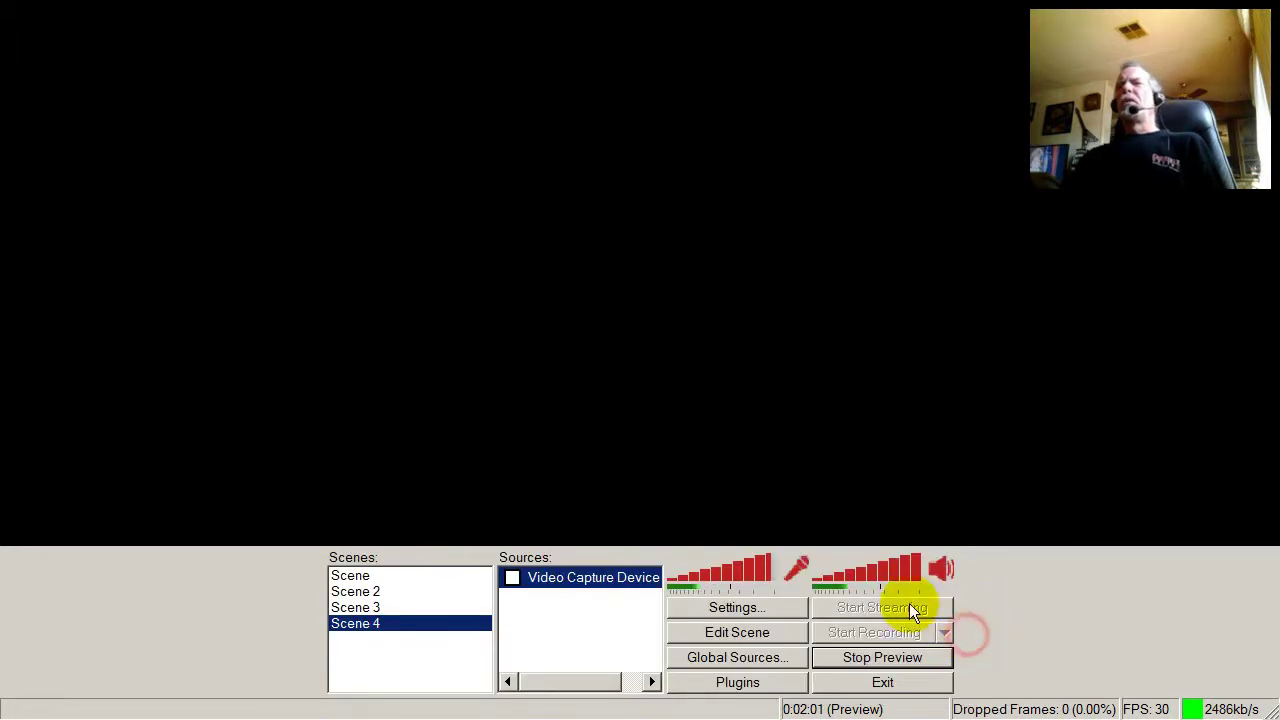
# Add a new scene named Scene 5
pyautogui.rightClick(399, 647)
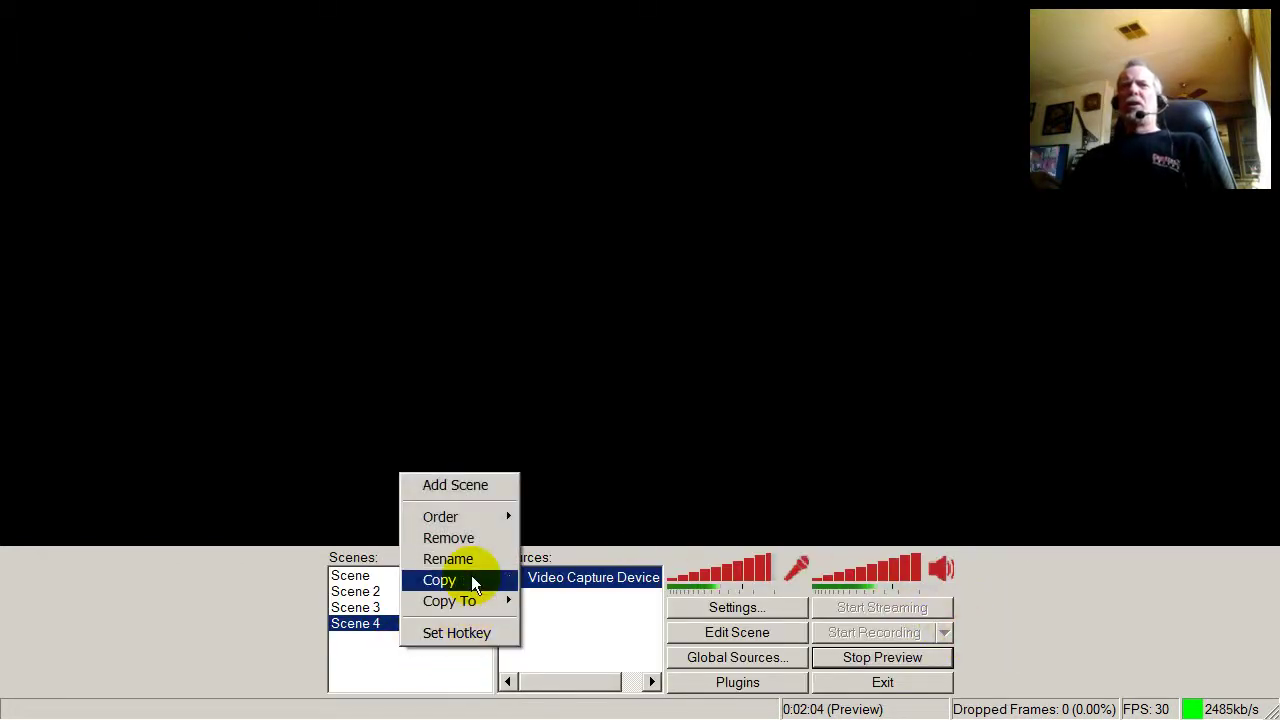
pyautogui.click(477, 485)
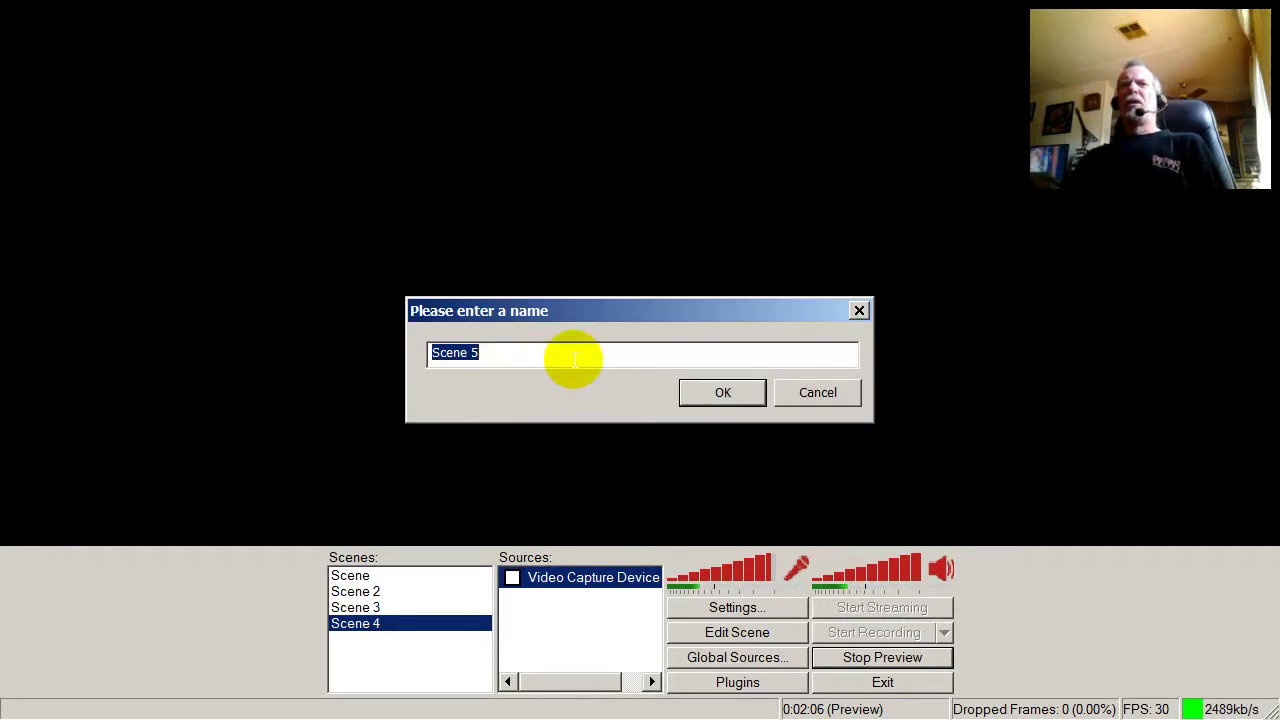
pyautogui.click(747, 396)
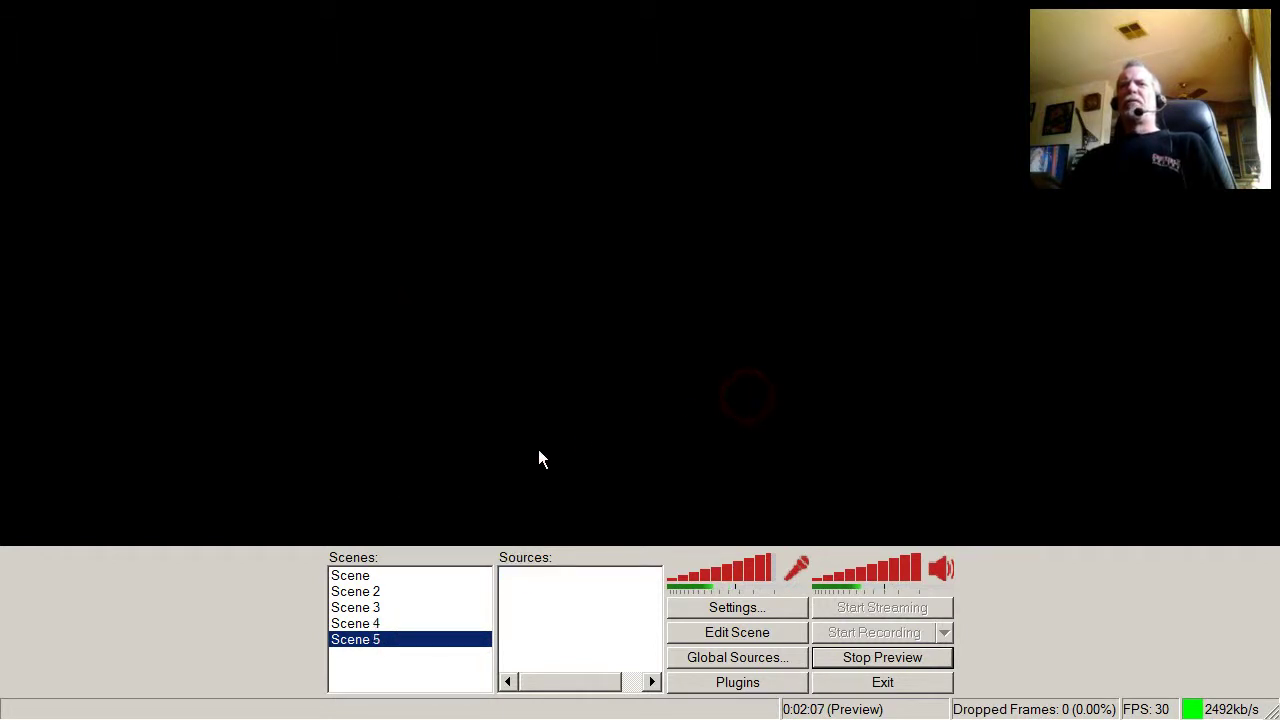
# Add an image source named bg to Scene 5
pyautogui.rightClick(559, 597)
pyautogui.moveTo(604, 610)
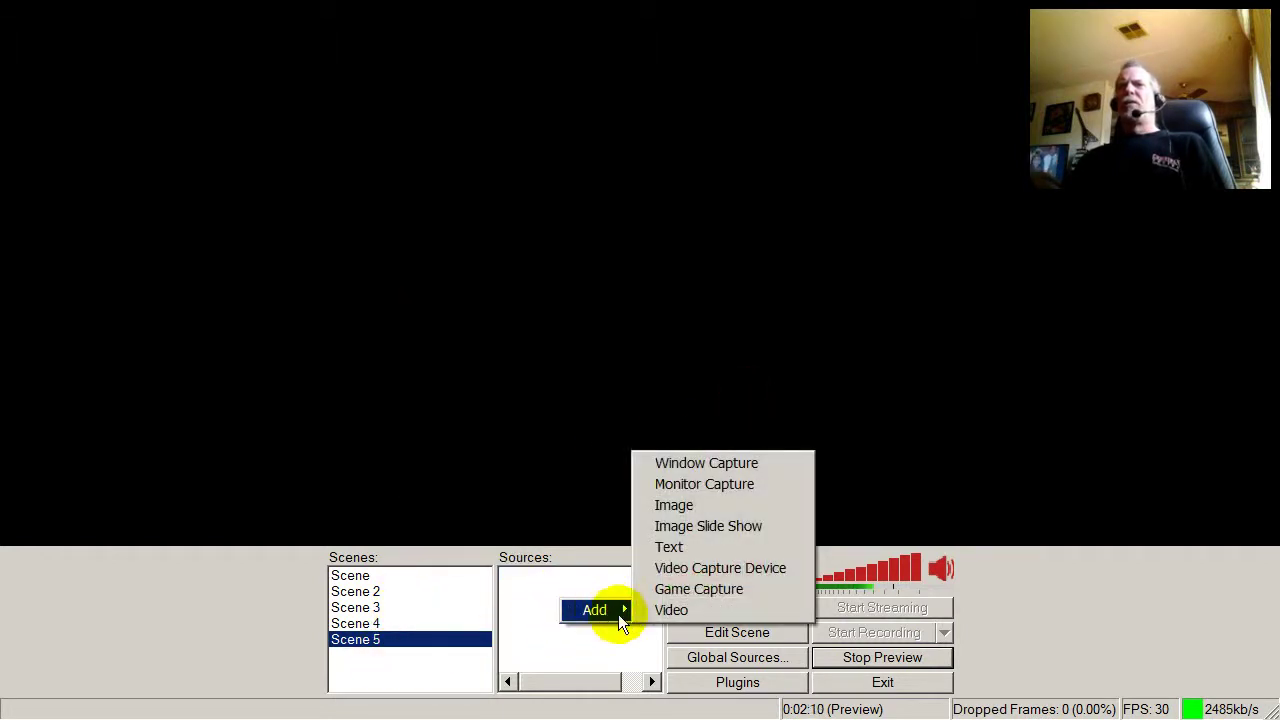
pyautogui.click(711, 510)
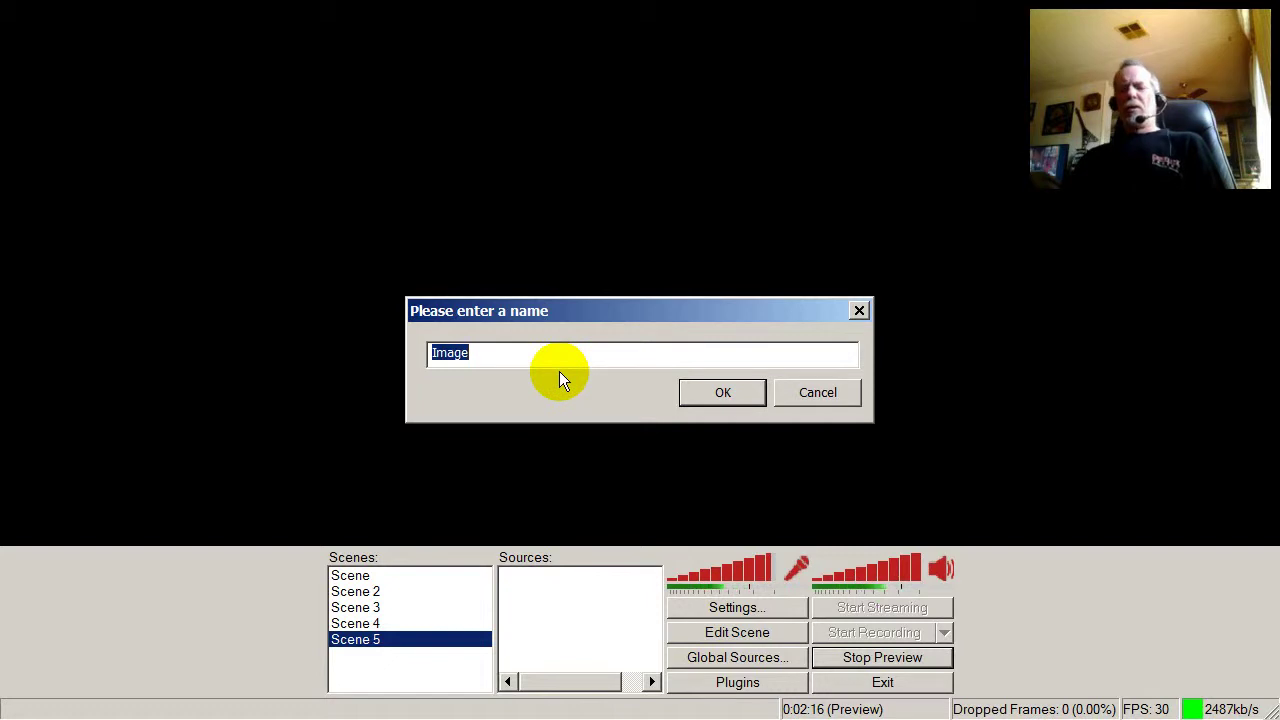
pyautogui.write('b')
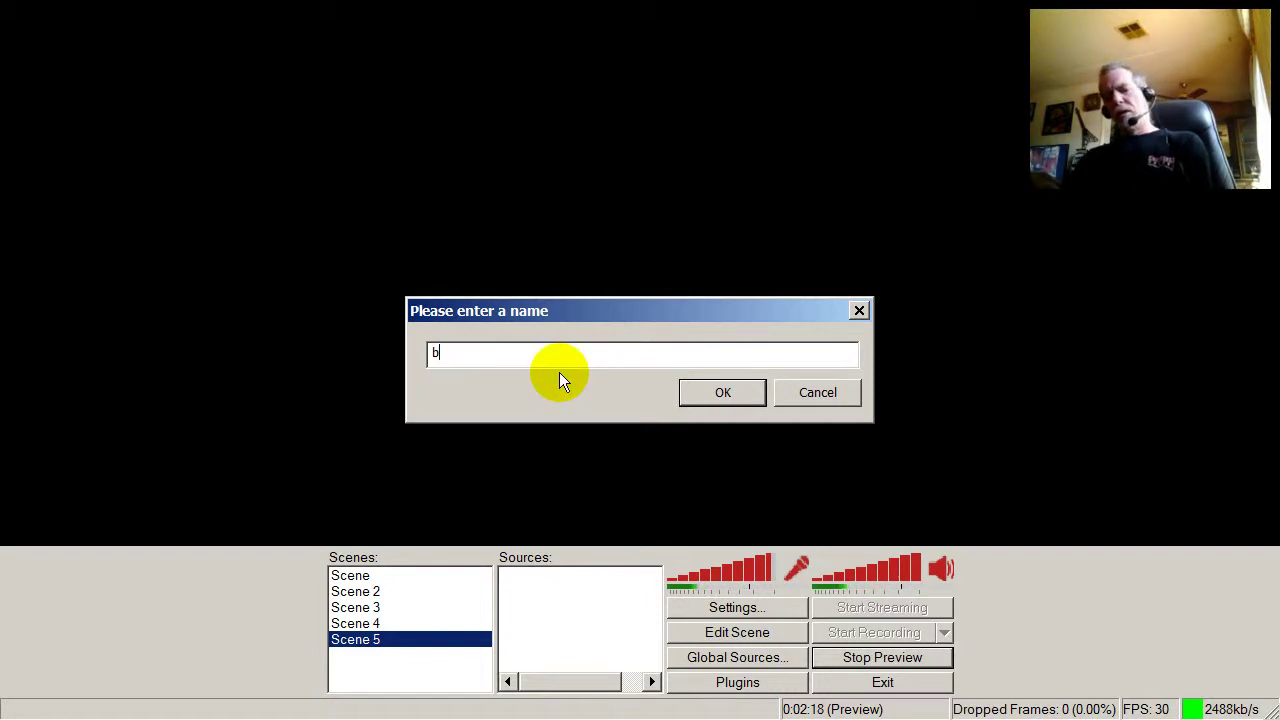
pyautogui.write('g')
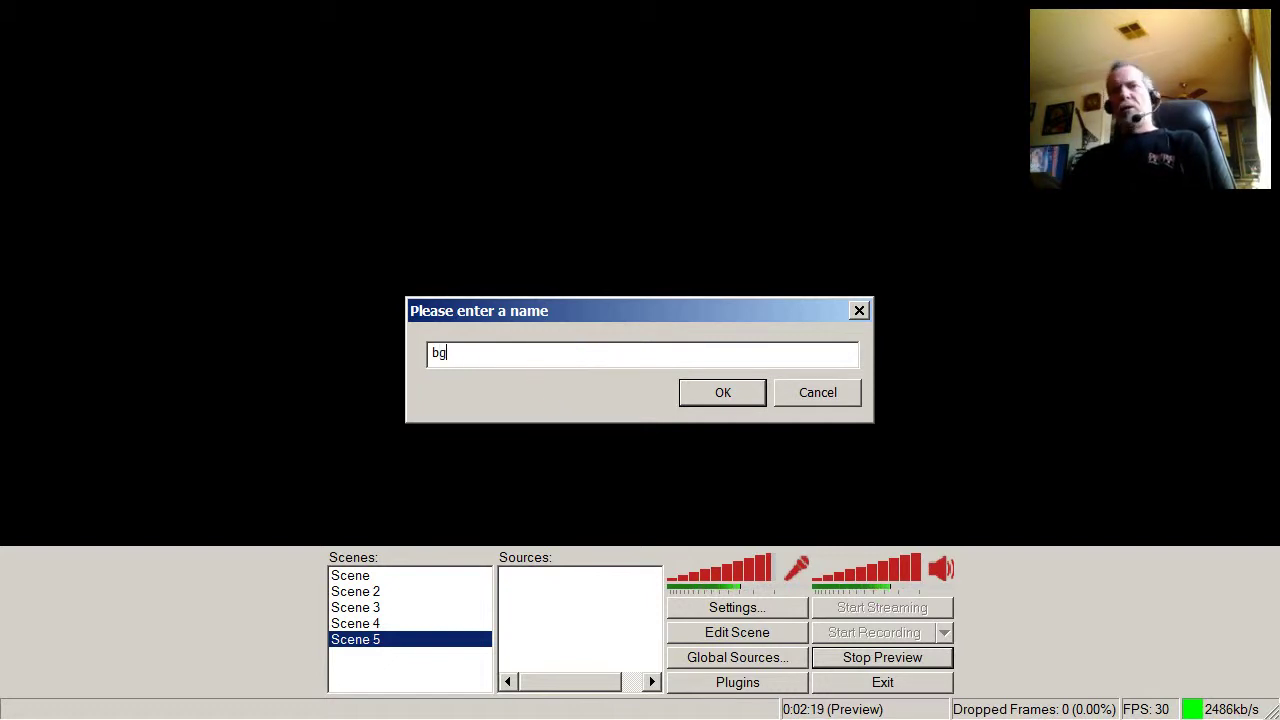
pyautogui.click(723, 392)
# Load good10.png from the Downloads folder as the bg source's image and accept the image settings
pyautogui.click(799, 166)
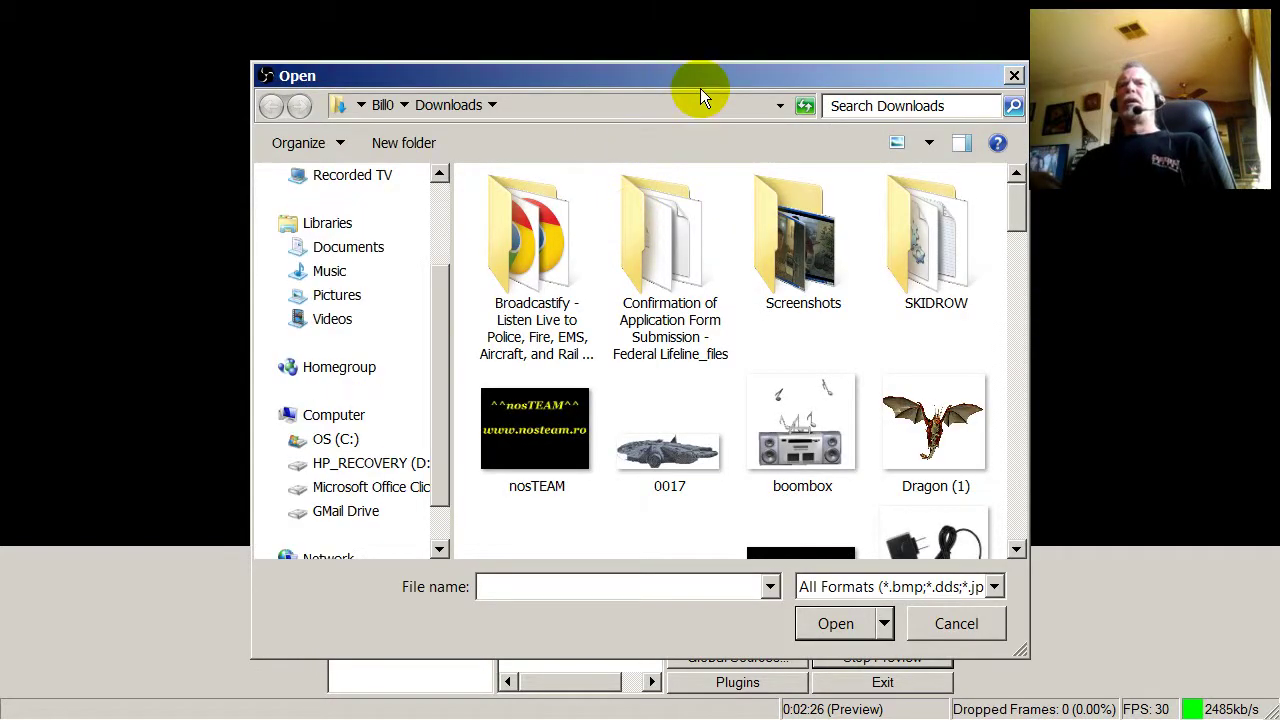
pyautogui.moveTo(700, 84); pyautogui.dragTo(686, 34)
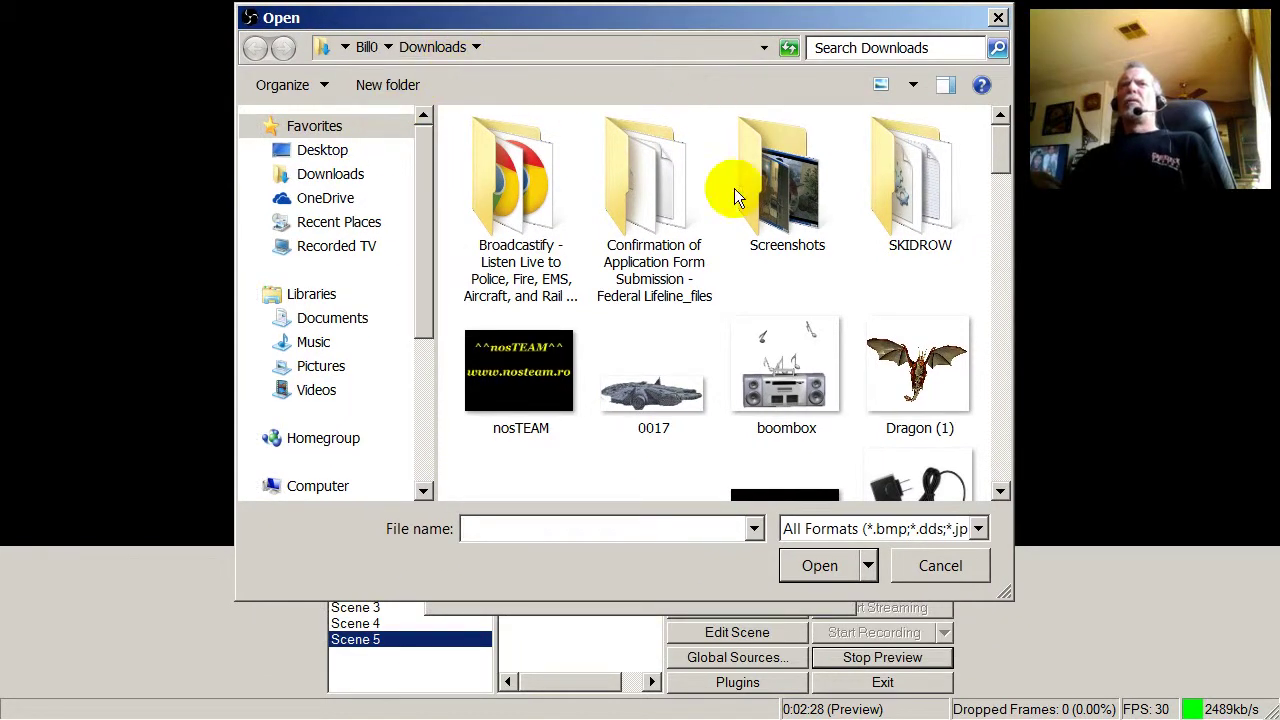
pyautogui.click(1008, 427)
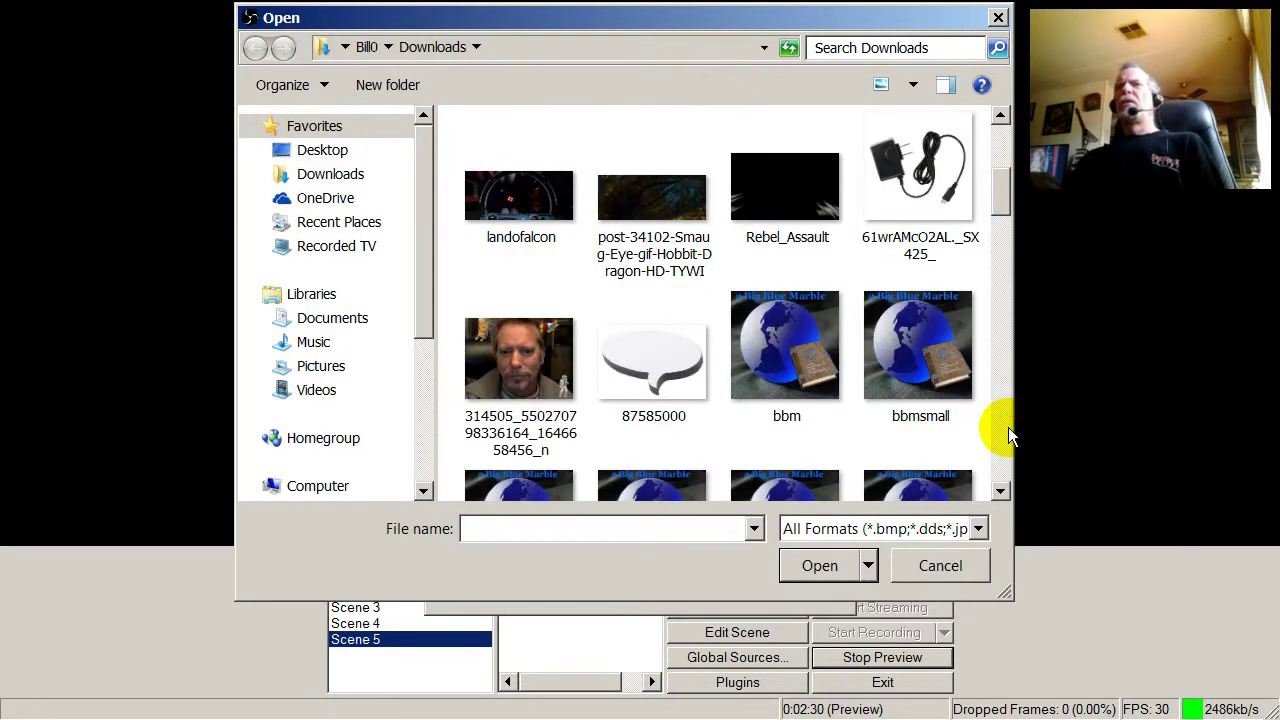
pyautogui.click(1008, 430)
pyautogui.click(1008, 427)
pyautogui.click(1008, 430)
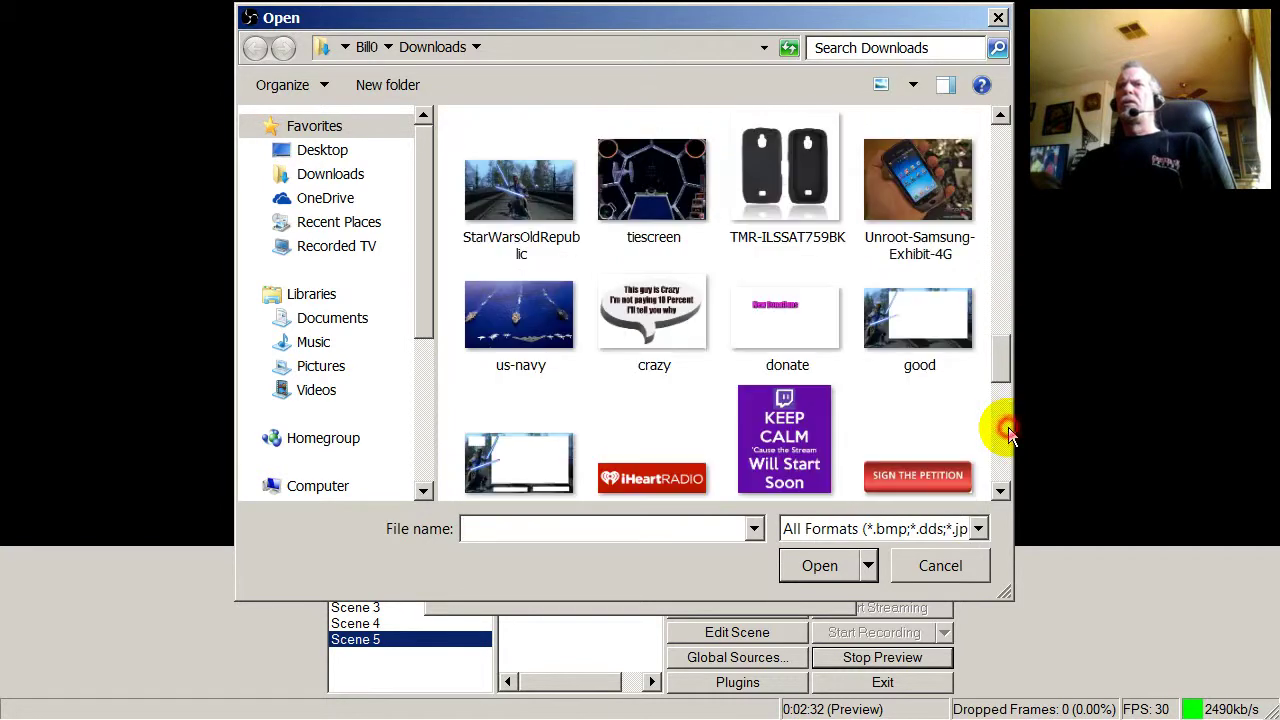
pyautogui.moveTo(999, 353); pyautogui.dragTo(1000, 369)
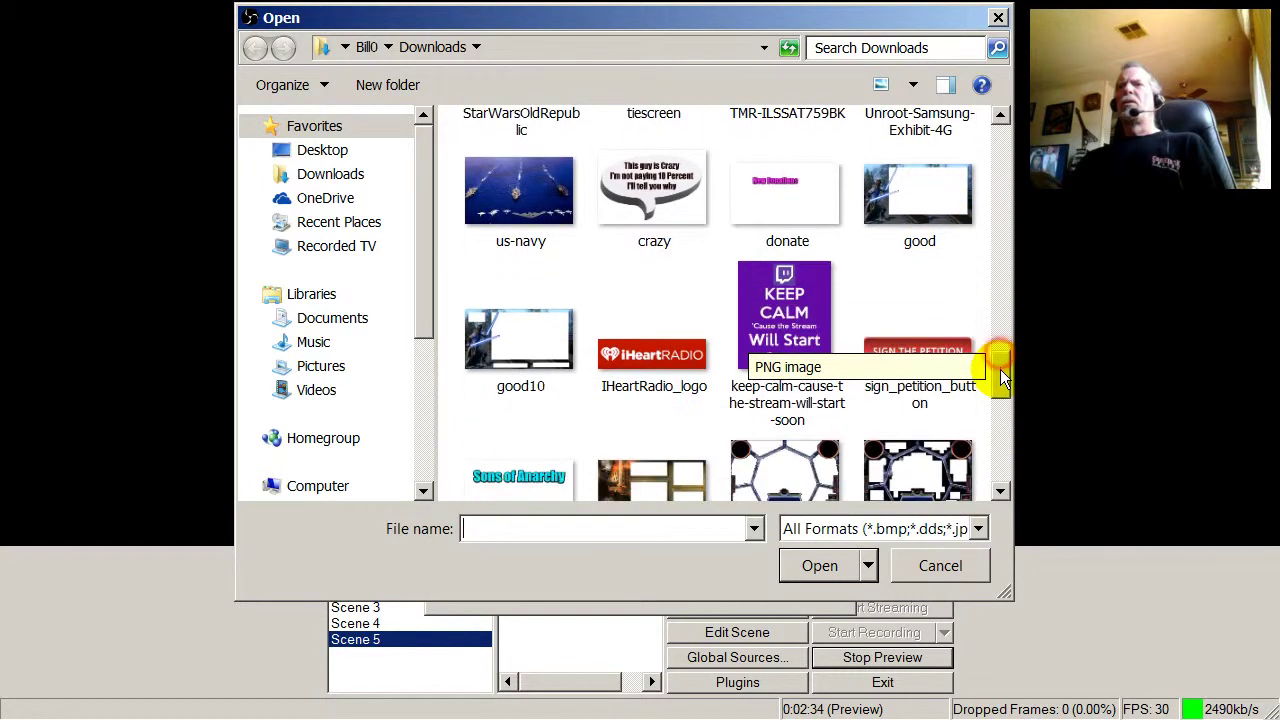
pyautogui.click(510, 368)
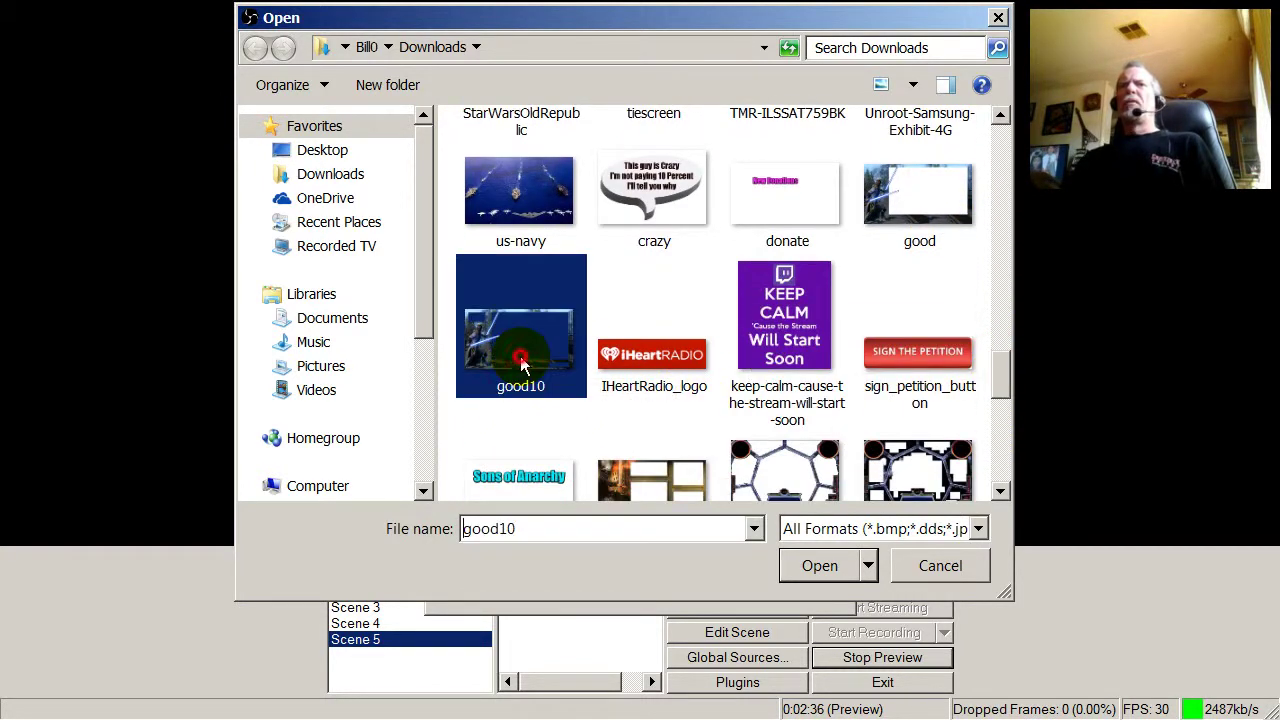
pyautogui.click(820, 566)
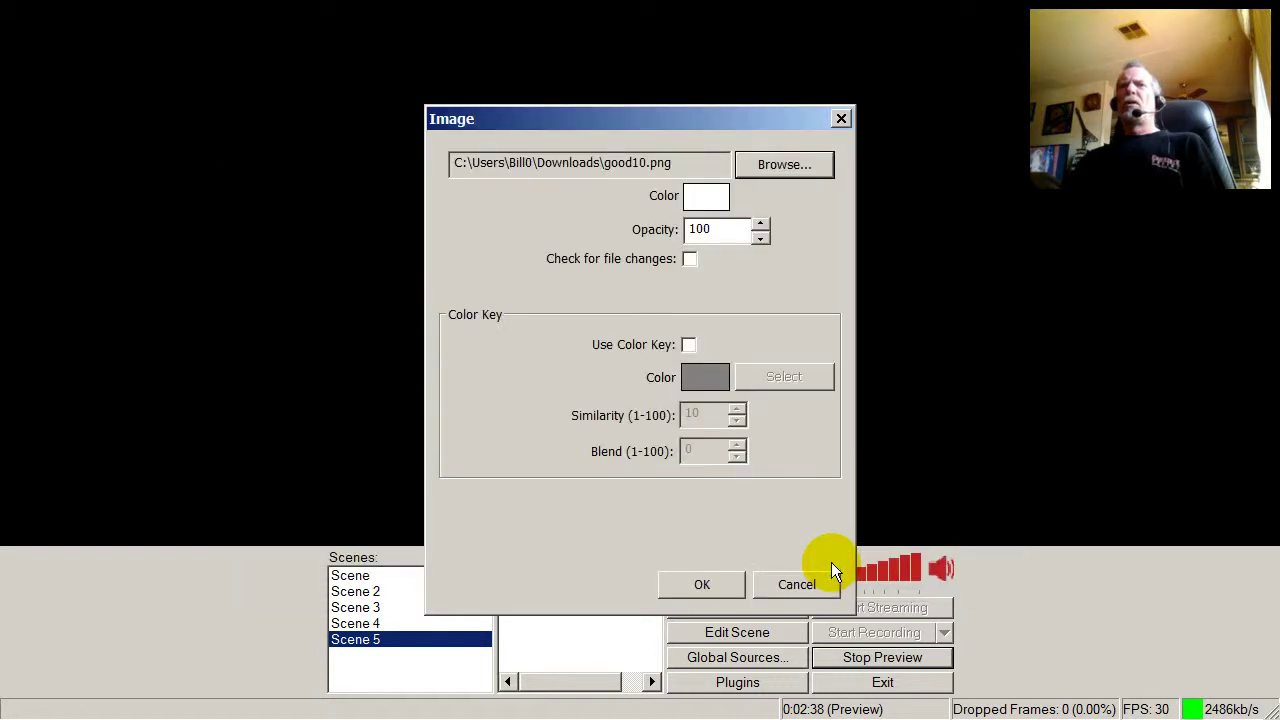
pyautogui.click(681, 581)
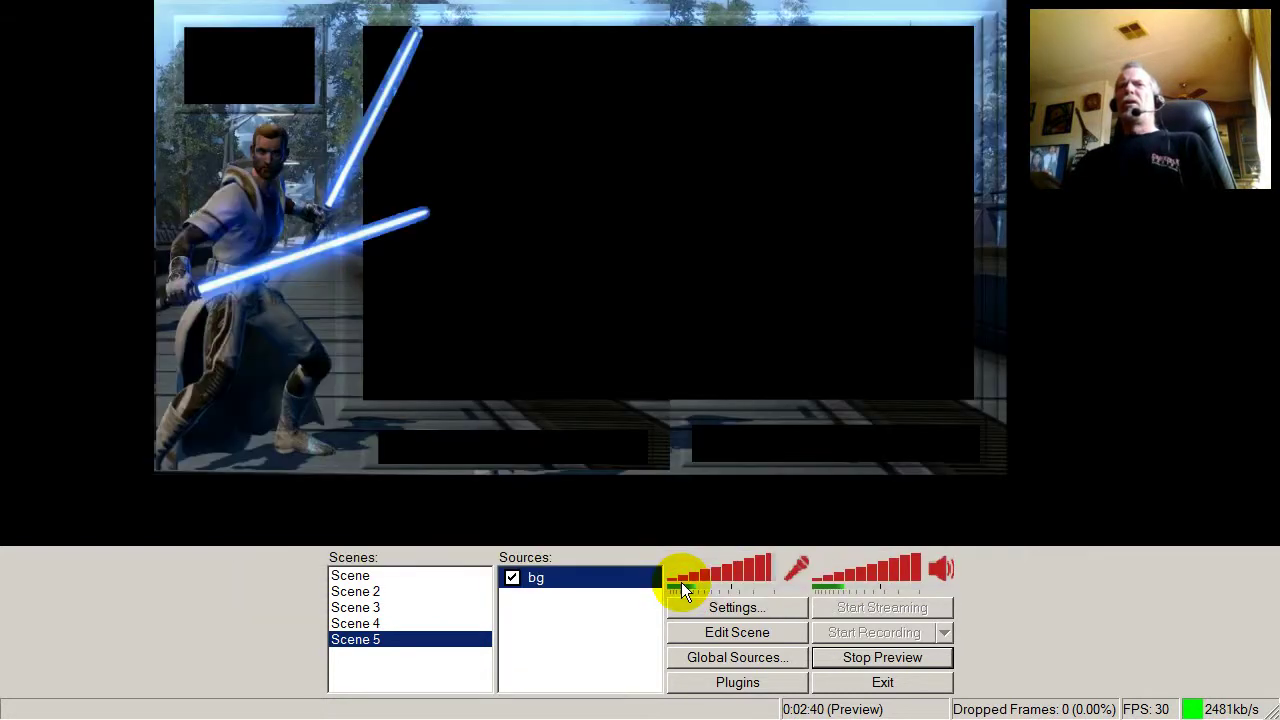
# Turn on scene editing and stretch the bg image in Scene 5 so it fills the whole preview canvas
pyautogui.click(725, 633)
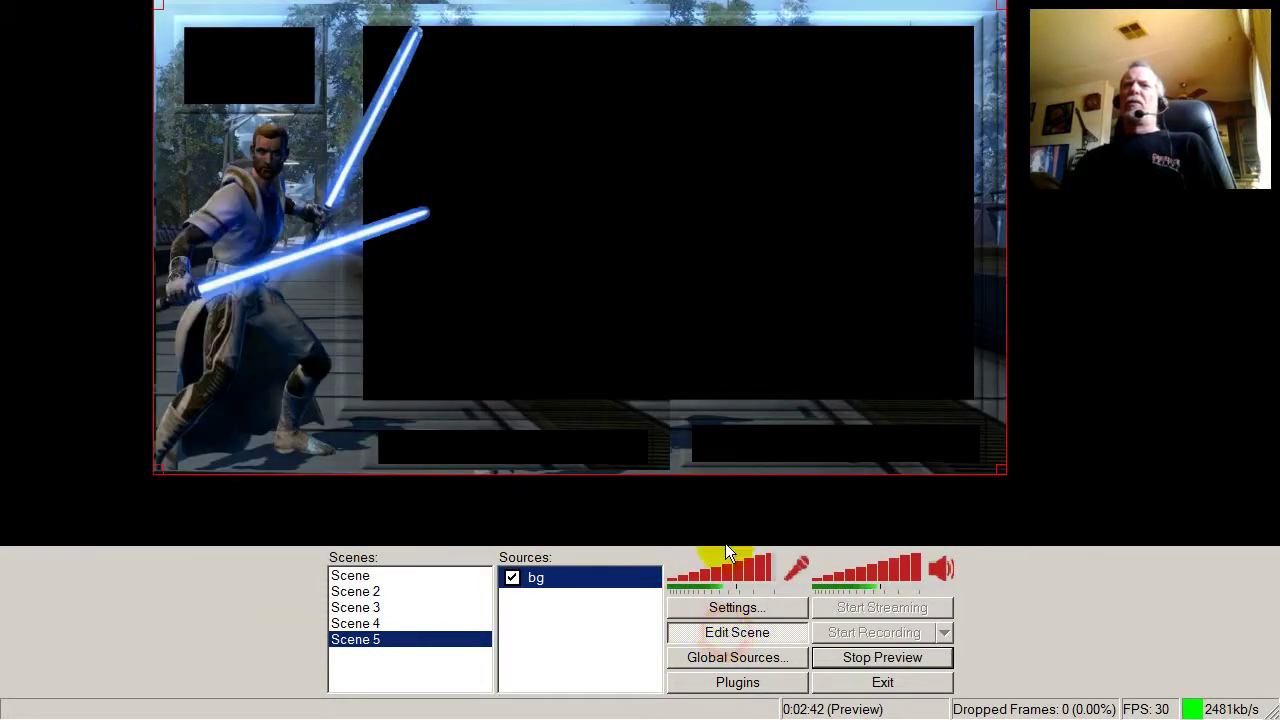
pyautogui.moveTo(611, 371)
pyautogui.mouseDown()
pyautogui.moveTo(513, 363)
pyautogui.moveTo(623, 369)
pyautogui.mouseUp()
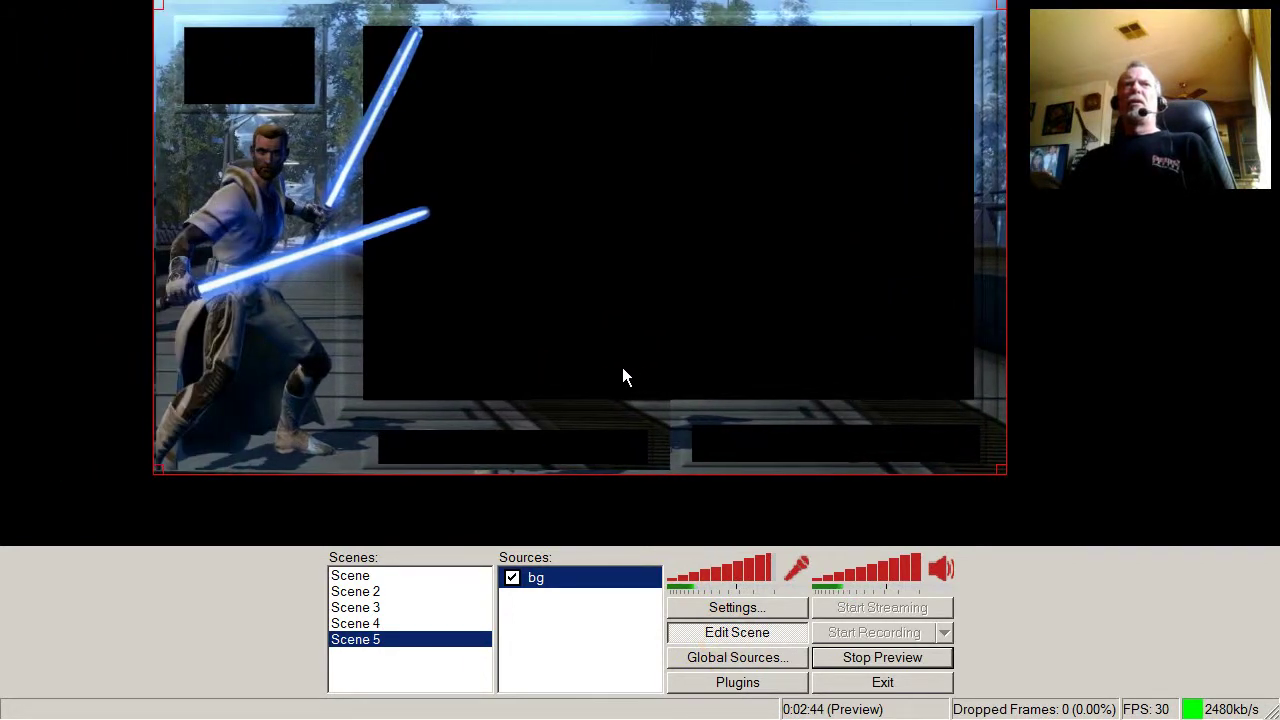
pyautogui.moveTo(1005, 475); pyautogui.dragTo(1060, 535)
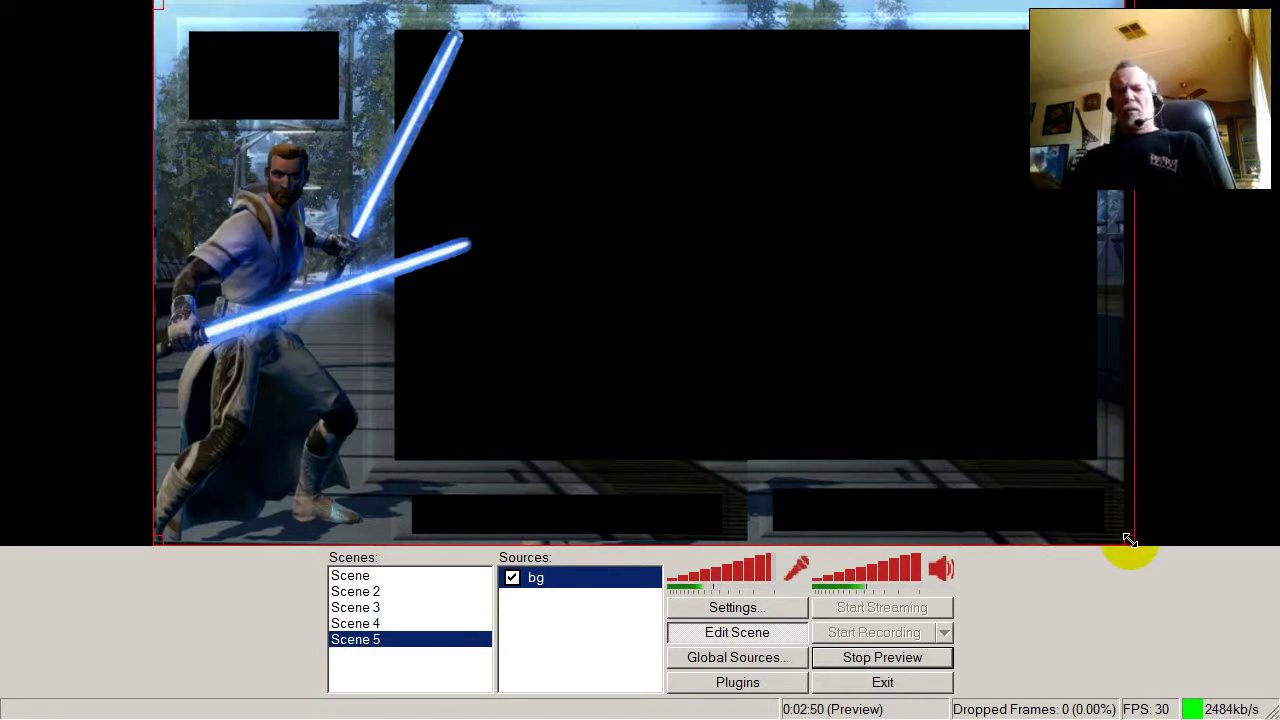
pyautogui.moveTo(1130, 540); pyautogui.dragTo(1120, 542)
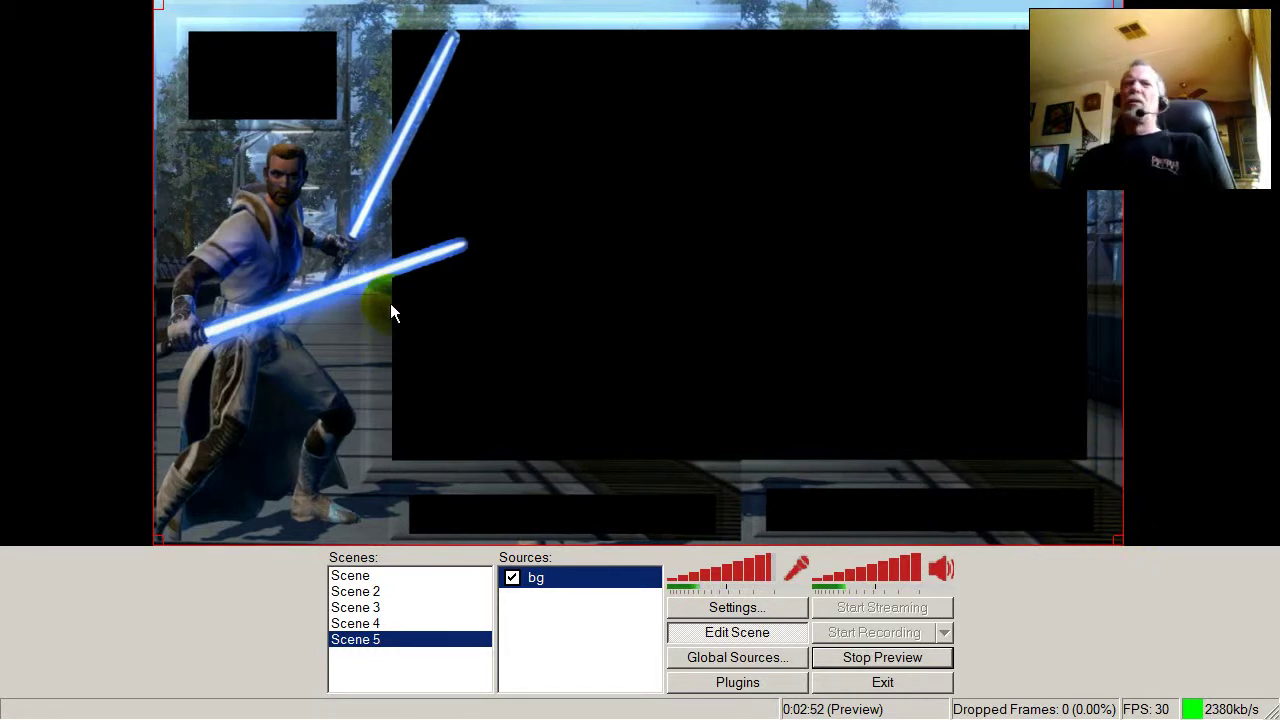
pyautogui.click(628, 378)
# Hide the control panel so the fullscreen preview shows only the scene
pyautogui.rightClick(745, 389)
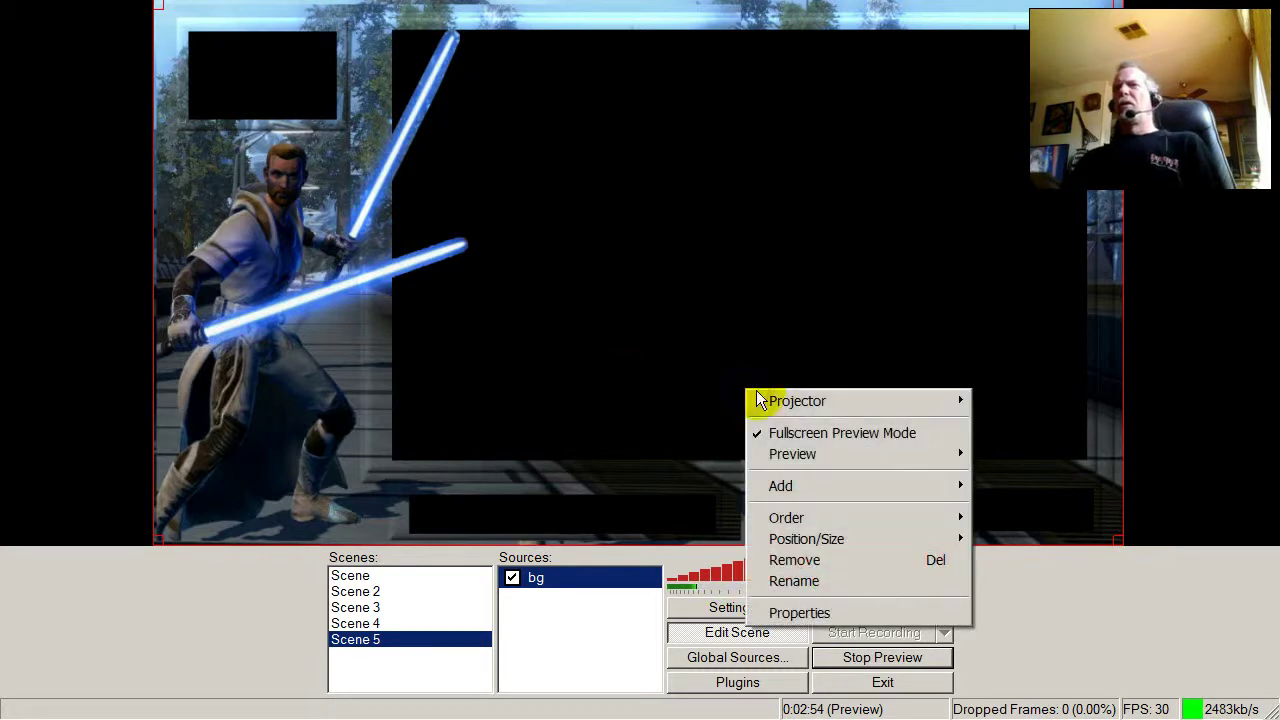
pyautogui.moveTo(820, 454)
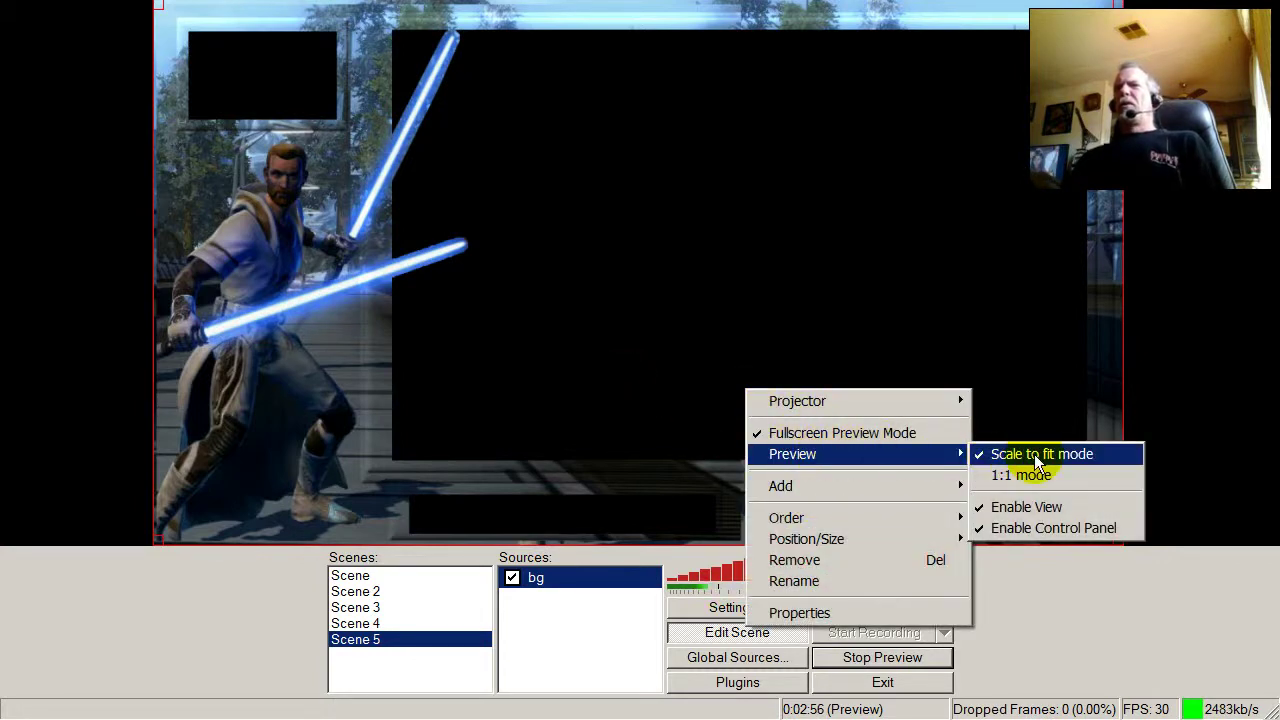
pyautogui.click(1039, 527)
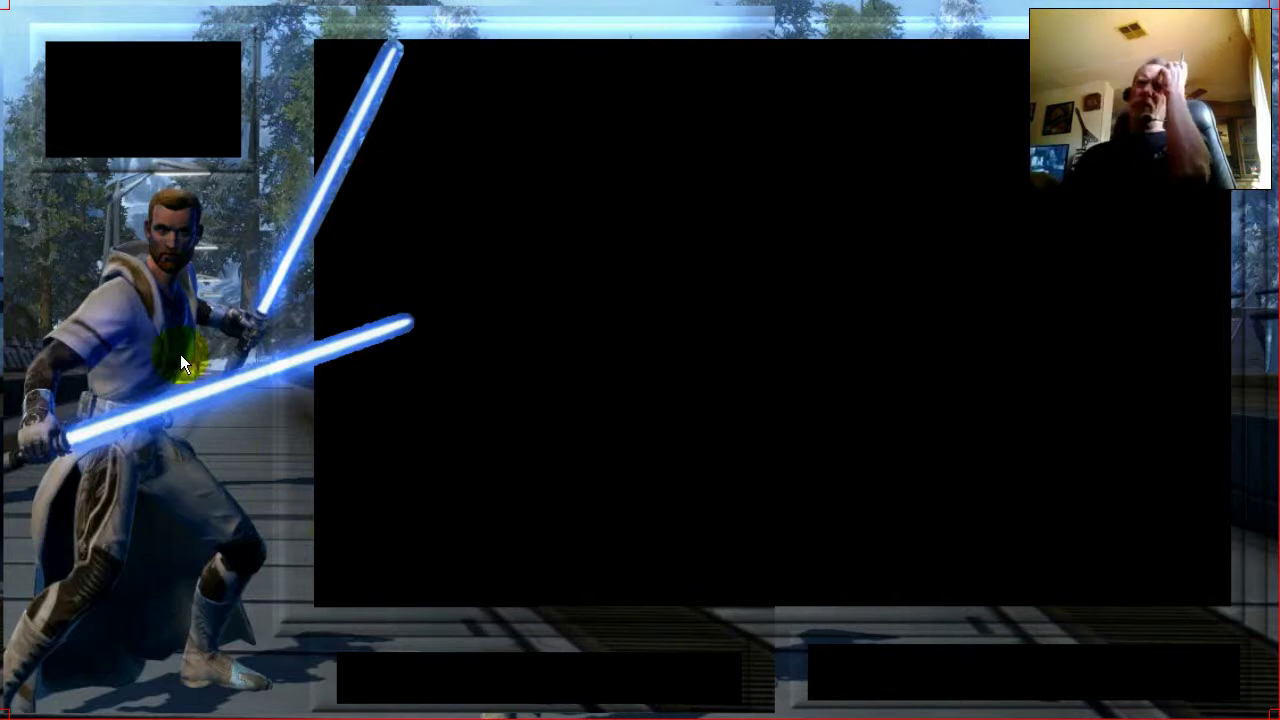
pyautogui.rightClick(453, 498)
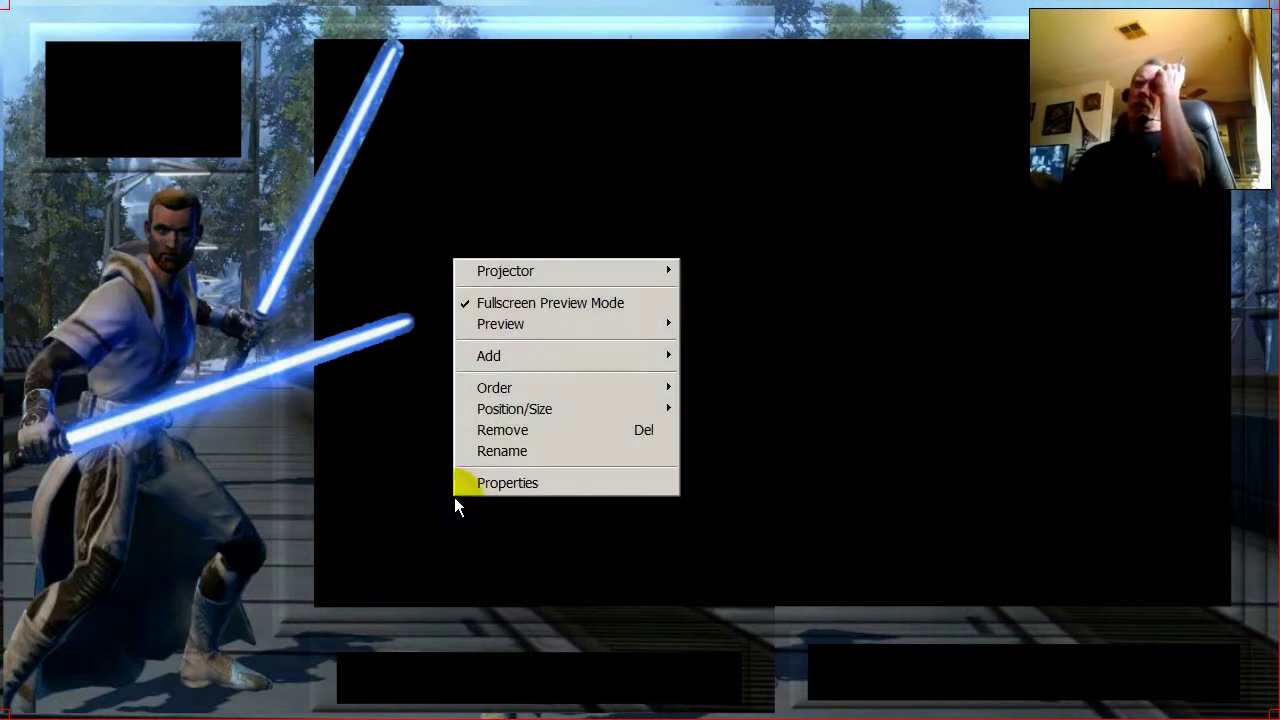
pyautogui.moveTo(558, 407)
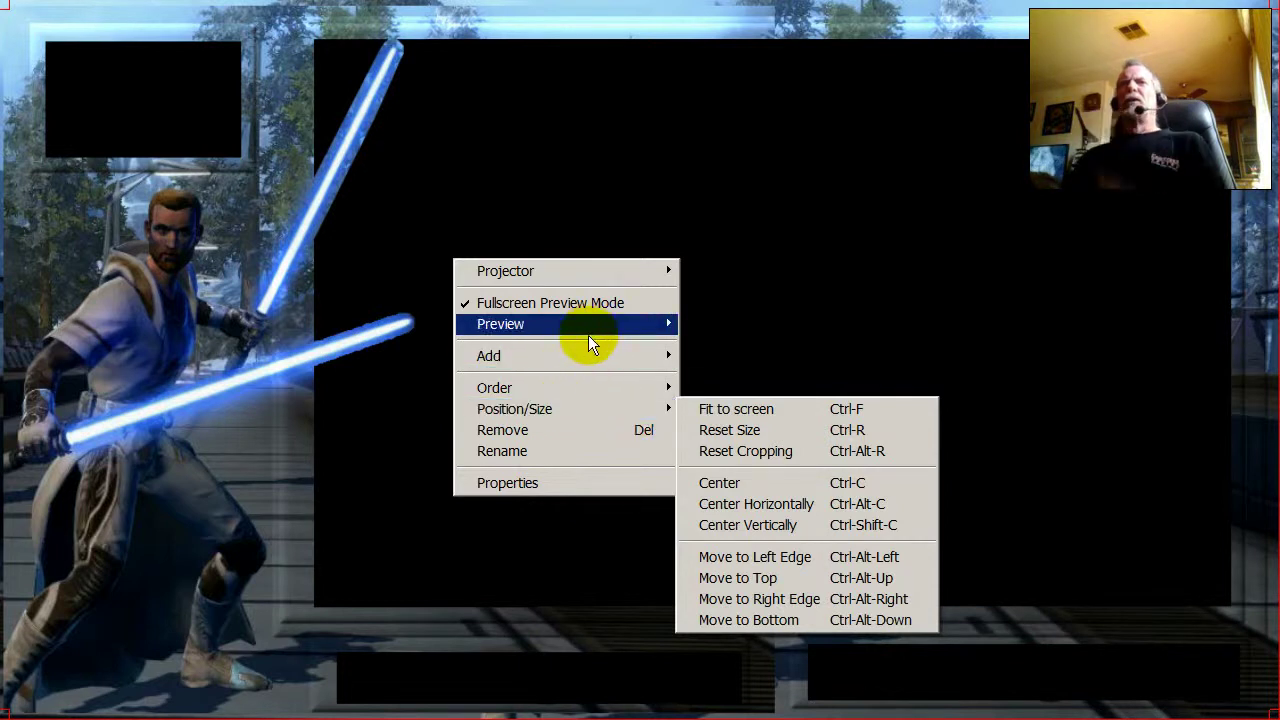
pyautogui.moveTo(606, 363)
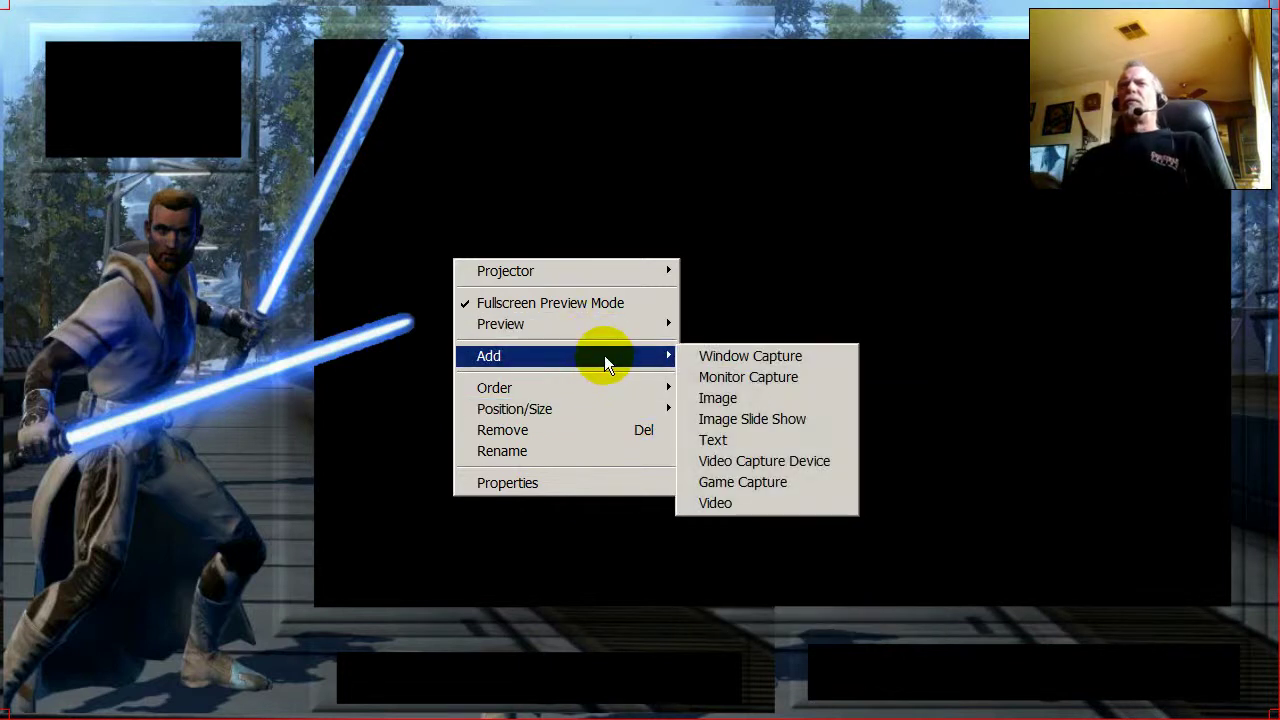
pyautogui.click(742, 398)
pyautogui.click(742, 398)
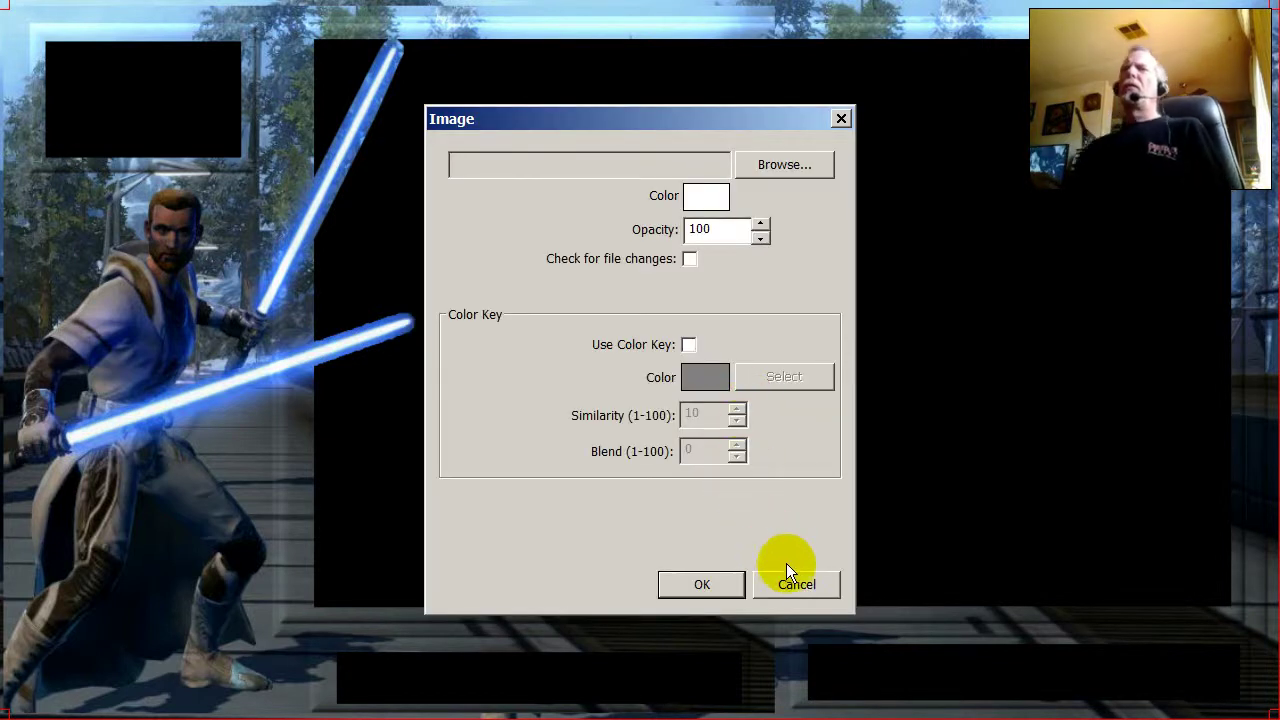
pyautogui.click(791, 580)
# Add a video capture source to Scene 5 under the default name Video Capture Device, using ManyCam Virtual Webcam as the device
pyautogui.rightClick(734, 366)
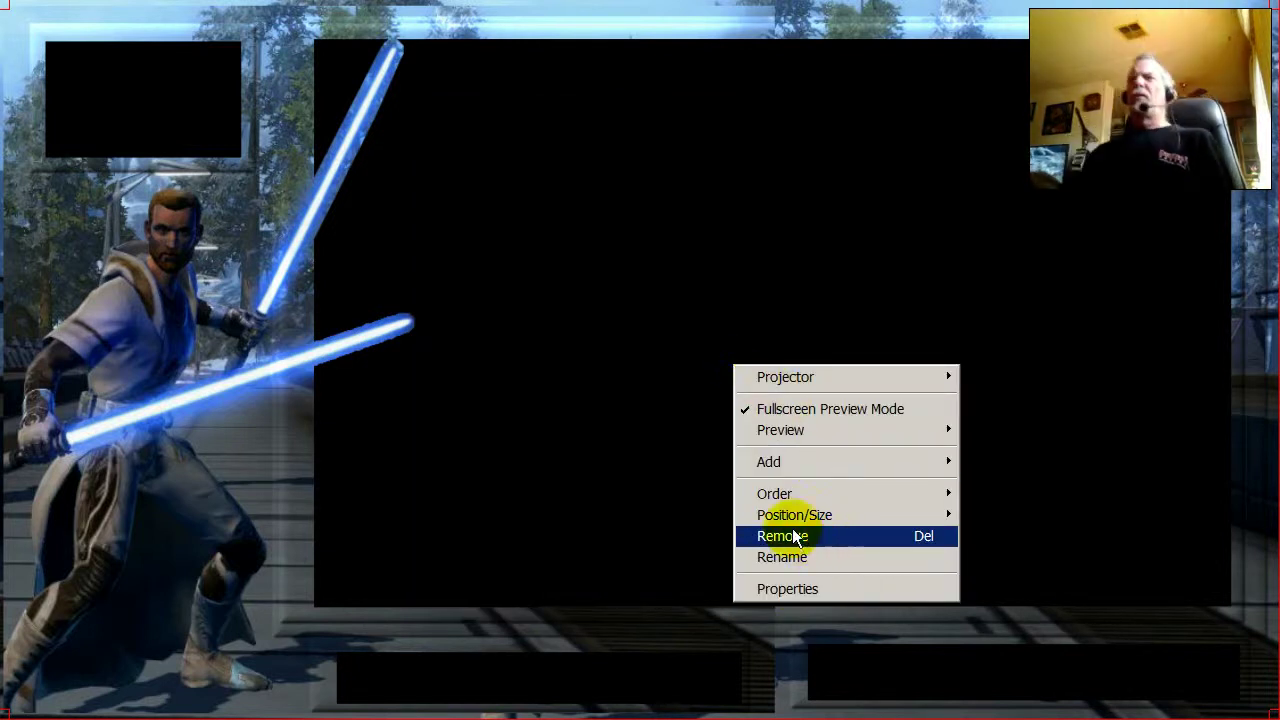
pyautogui.moveTo(806, 461)
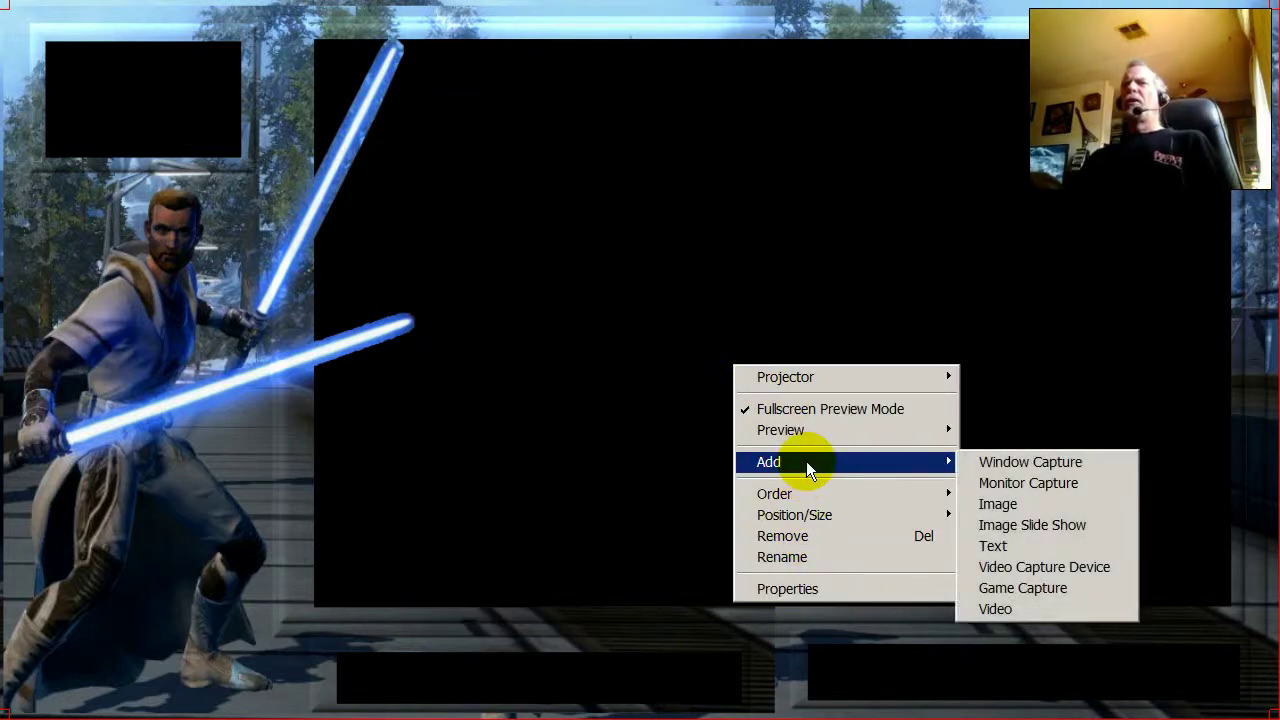
pyautogui.click(1032, 567)
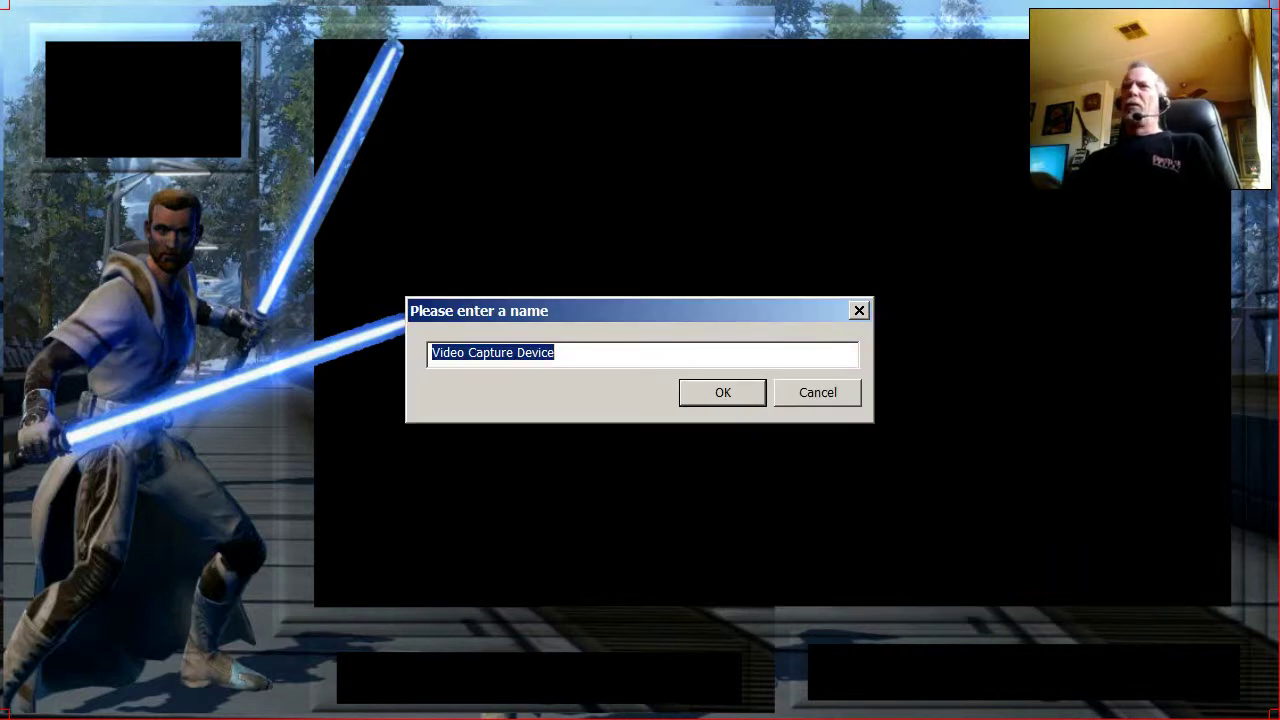
pyautogui.click(718, 392)
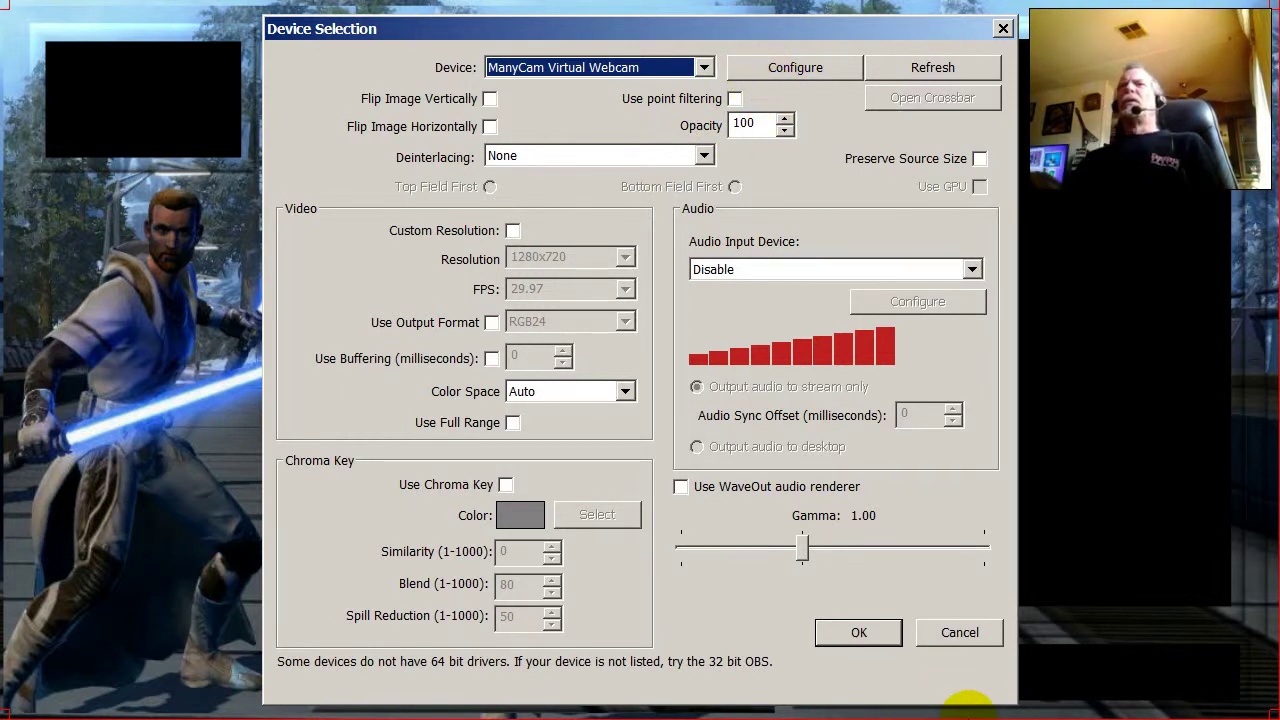
pyautogui.moveTo(1110, 668)
pyautogui.press('super')
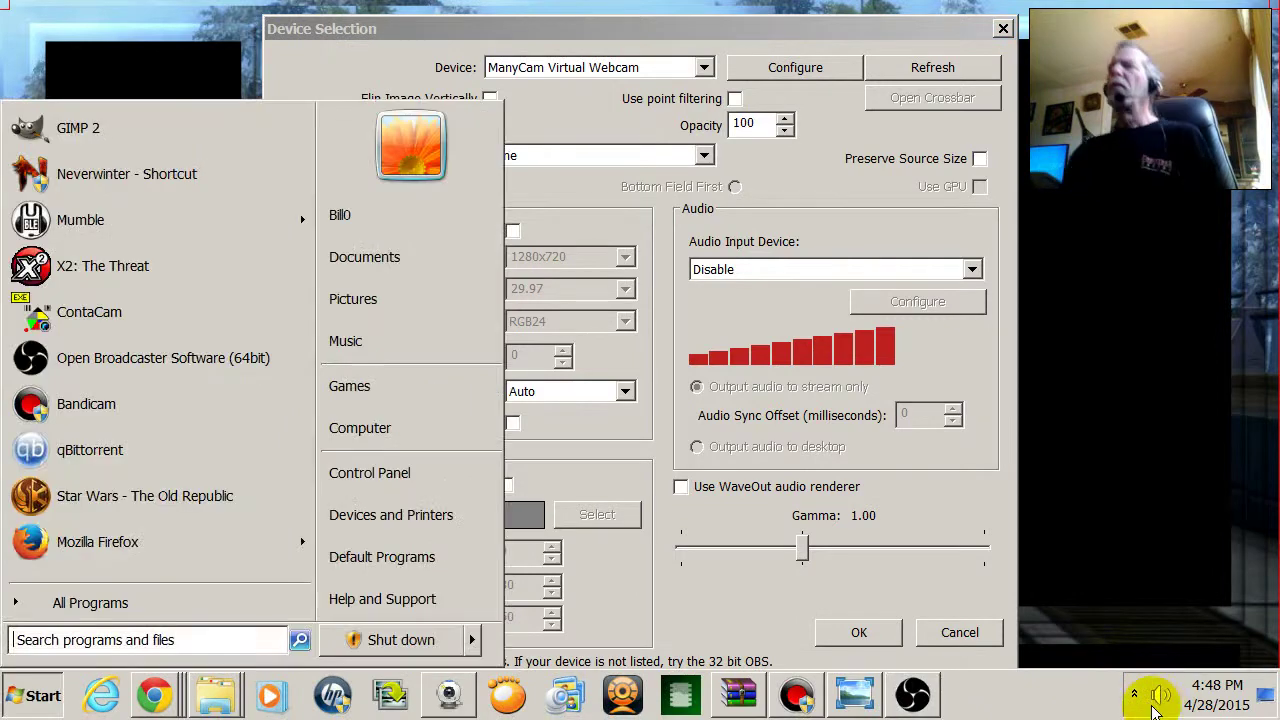
pyautogui.click(1134, 694)
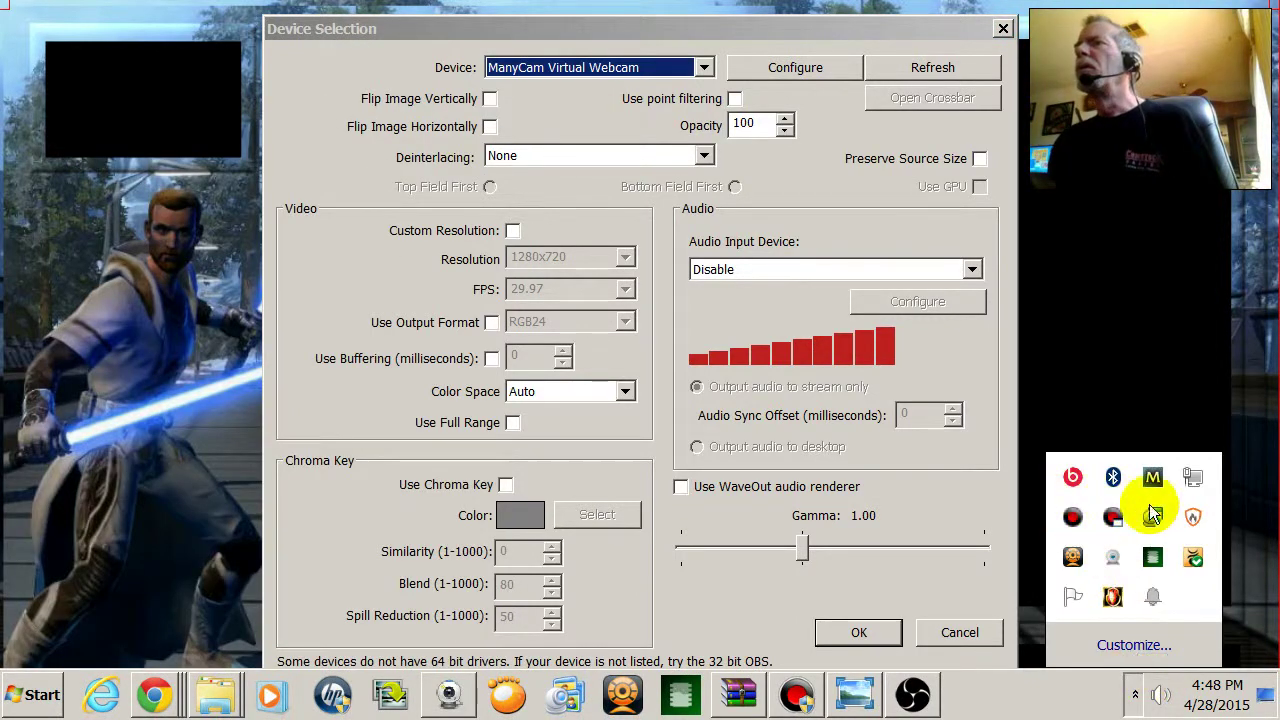
pyautogui.click(1134, 704)
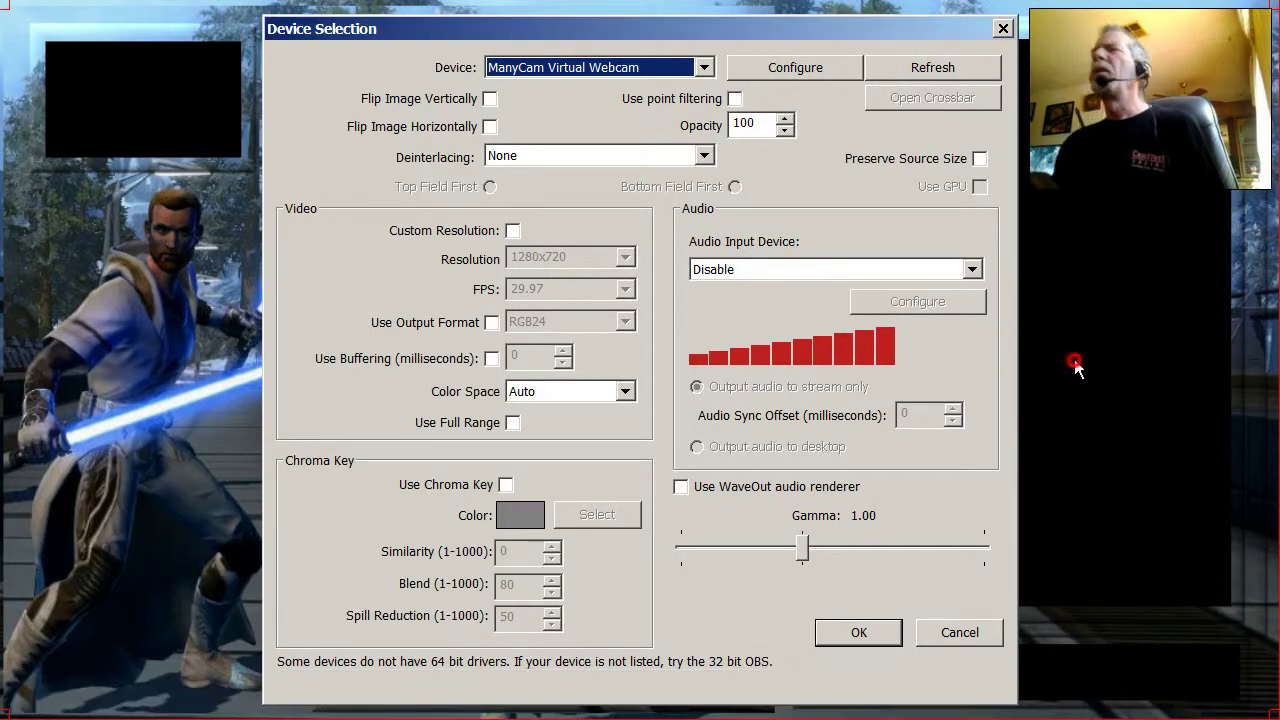
pyautogui.click(864, 634)
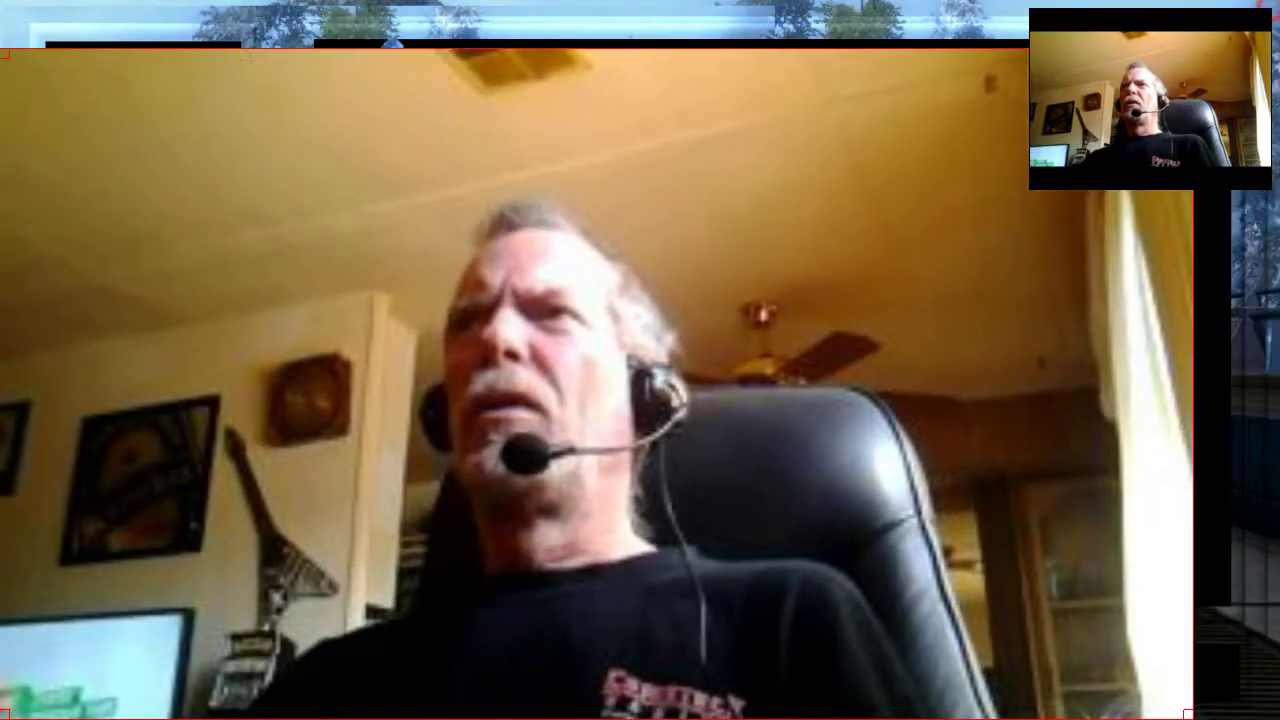
# Scale down the webcam source and fit it into the small black frame above the Jedi character in the overlay
pyautogui.moveTo(1190, 48); pyautogui.dragTo(549, 414)
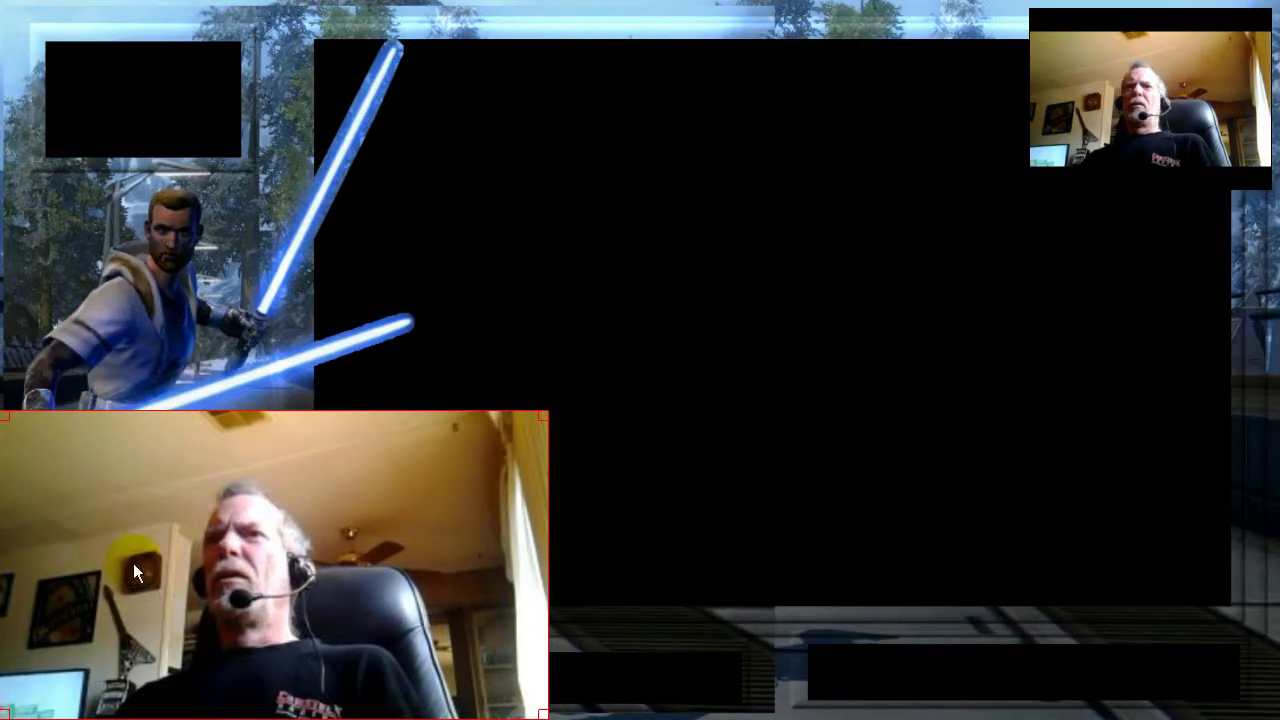
pyautogui.moveTo(133, 563); pyautogui.dragTo(480, 325)
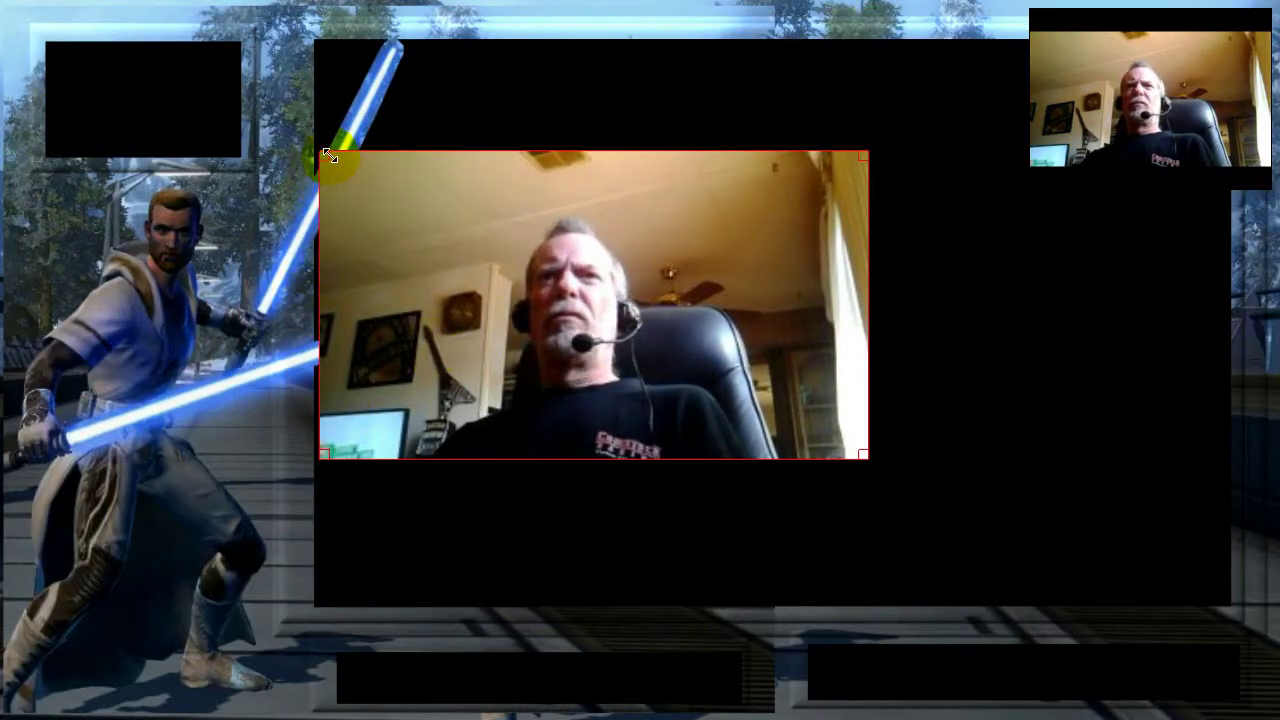
pyautogui.moveTo(322, 155); pyautogui.dragTo(805, 347)
pyautogui.moveTo(788, 426); pyautogui.dragTo(182, 128)
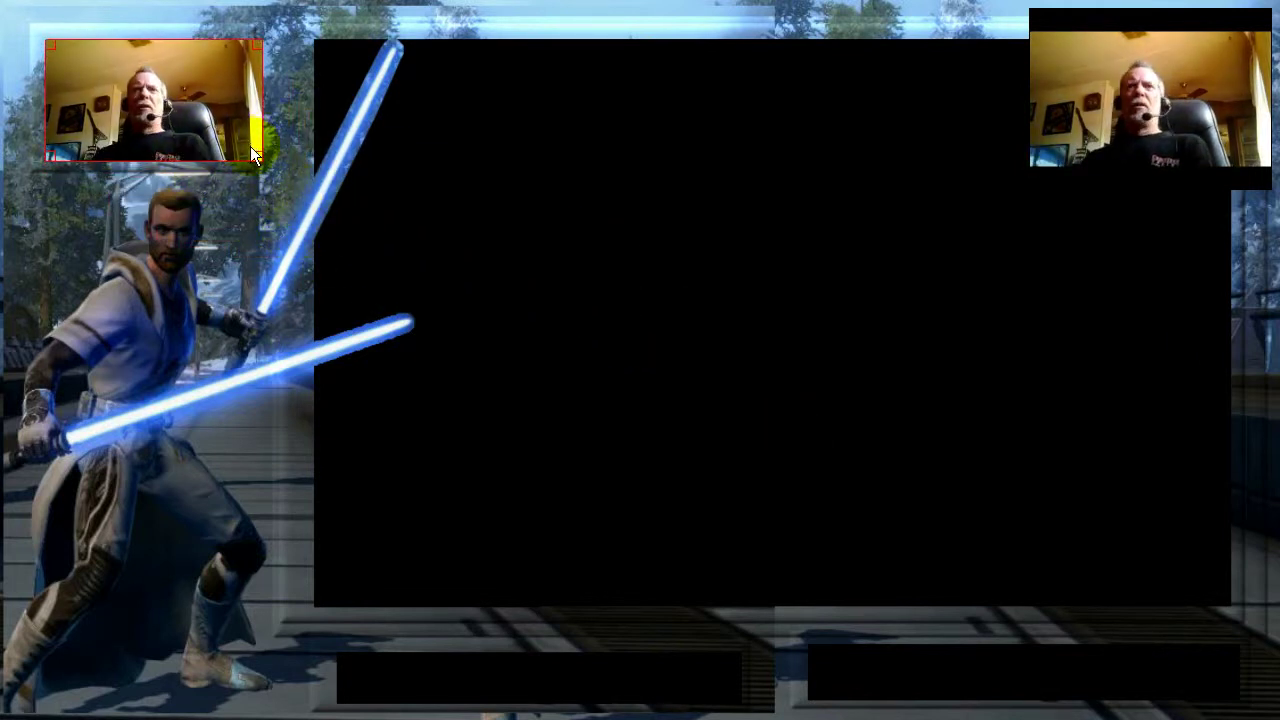
pyautogui.moveTo(261, 159); pyautogui.dragTo(235, 153)
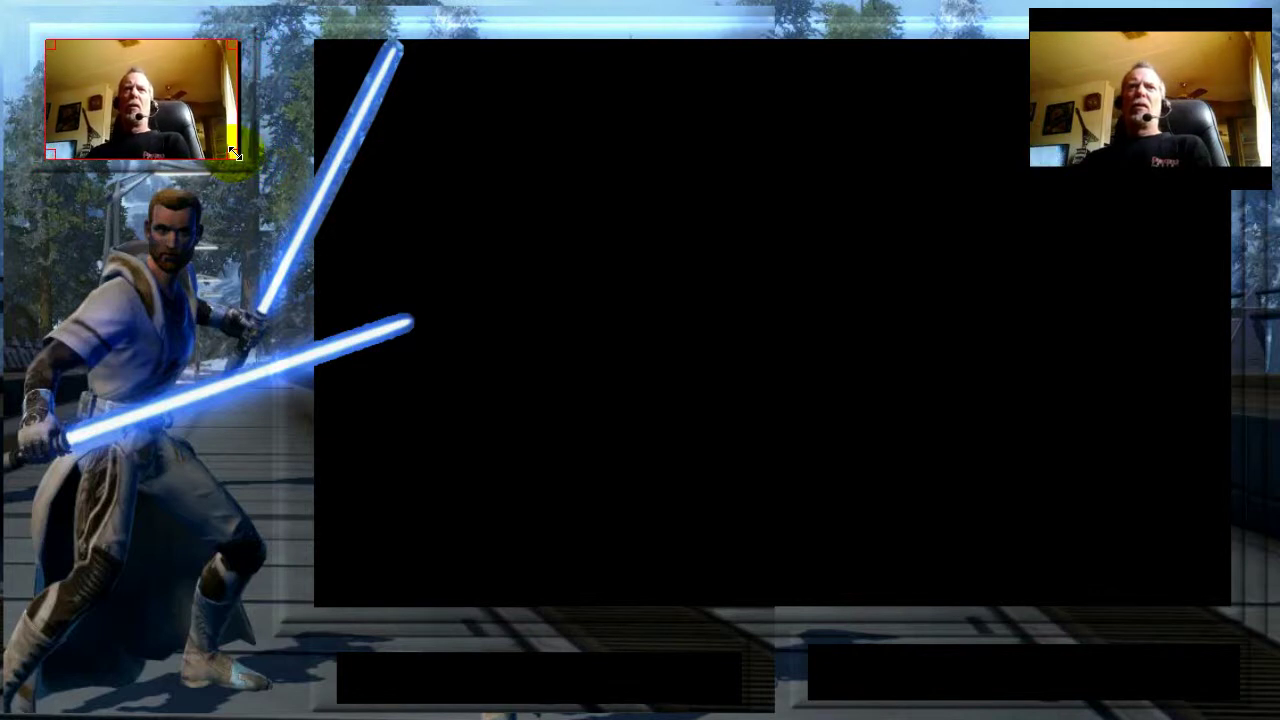
pyautogui.click(785, 322)
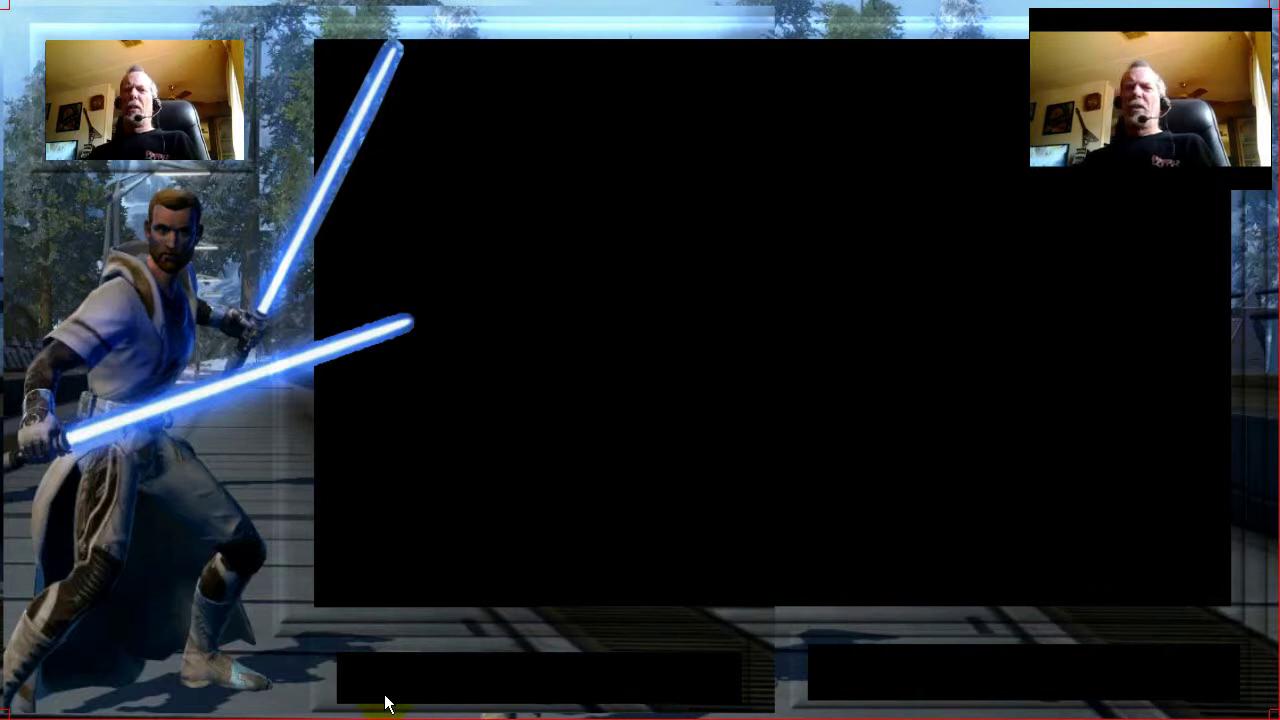
# Exit fullscreen preview mode and shrink the window until the Chatty file in the Documents folder behind it is uncovered
pyautogui.press('super')
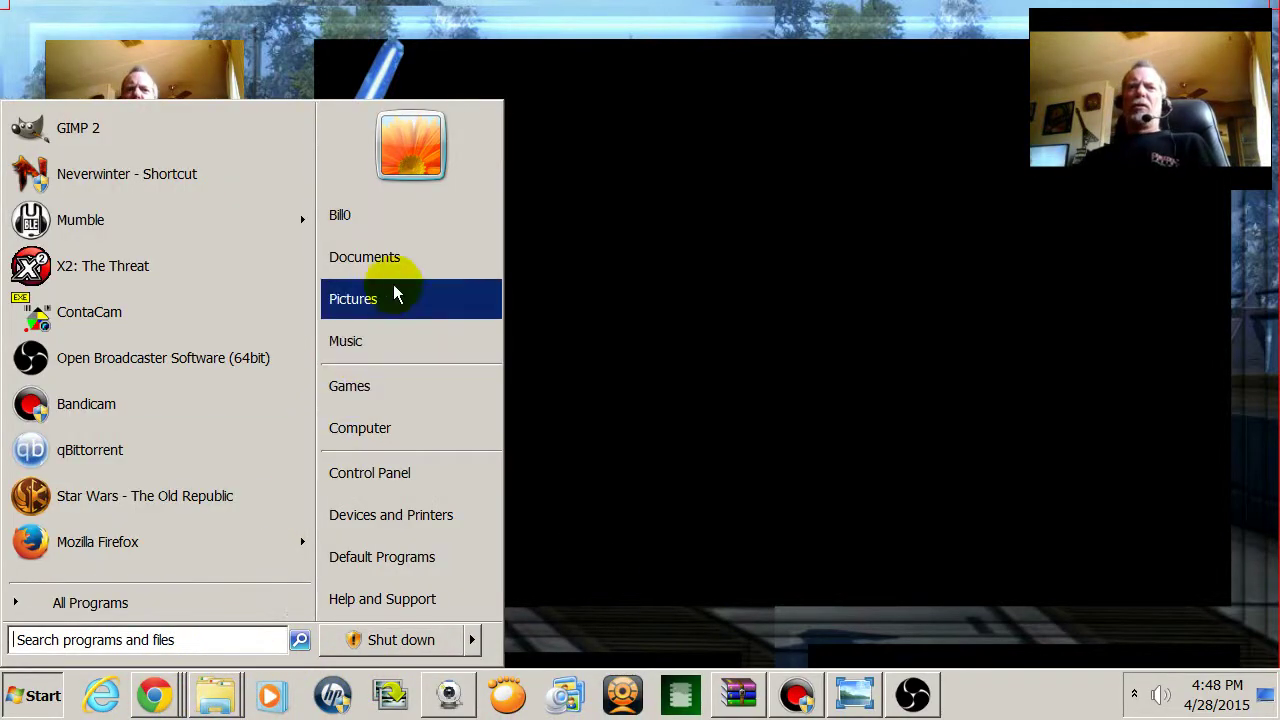
pyautogui.click(632, 387)
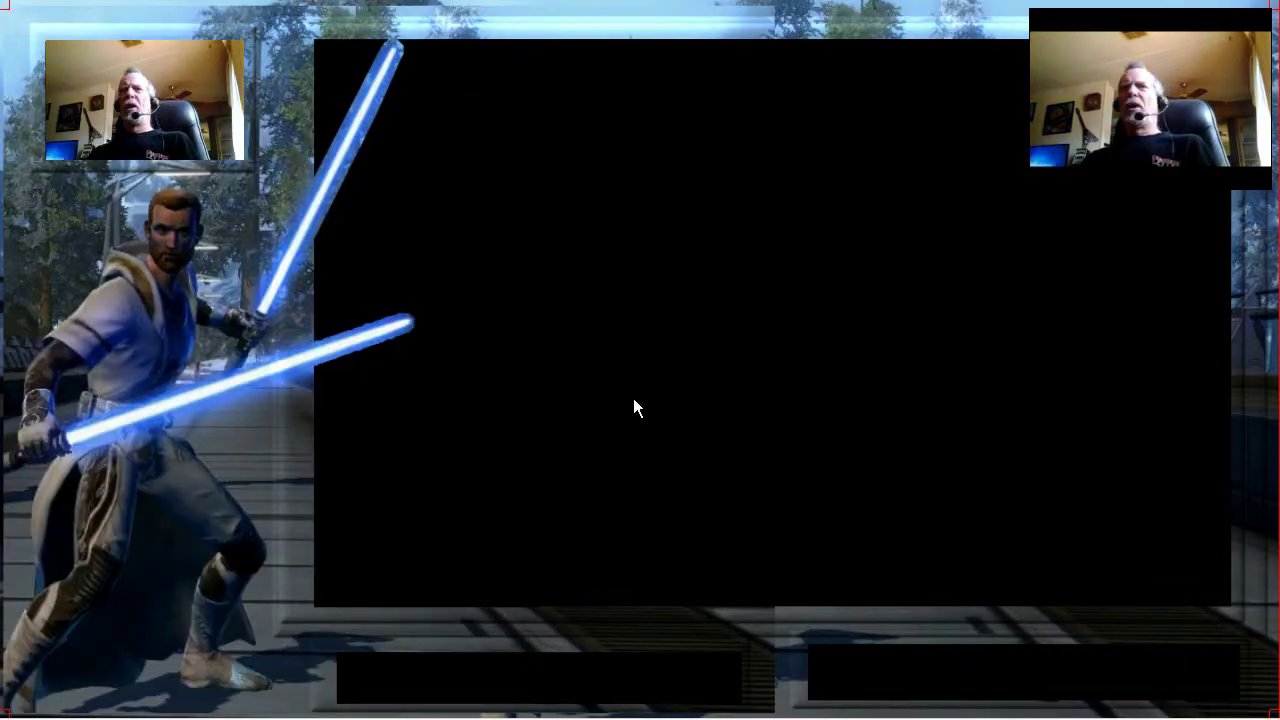
pyautogui.rightClick(486, 375)
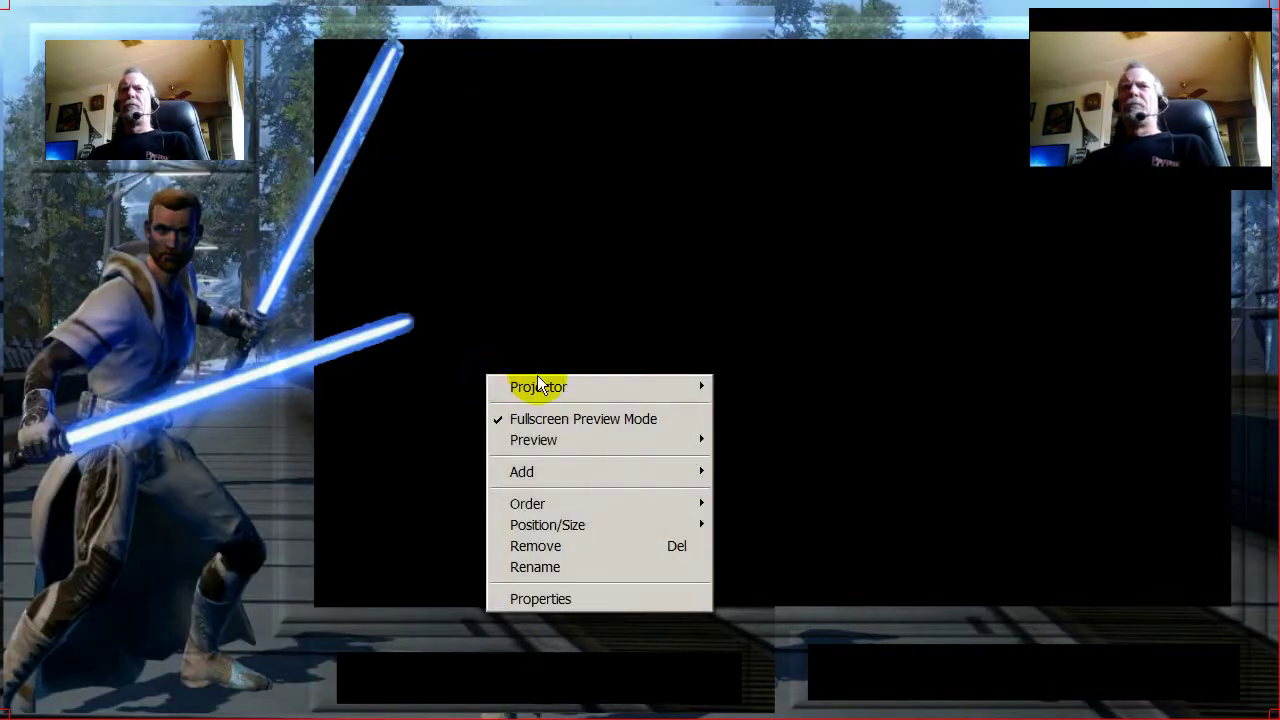
pyautogui.click(571, 420)
pyautogui.moveTo(930, 76); pyautogui.dragTo(824, 75)
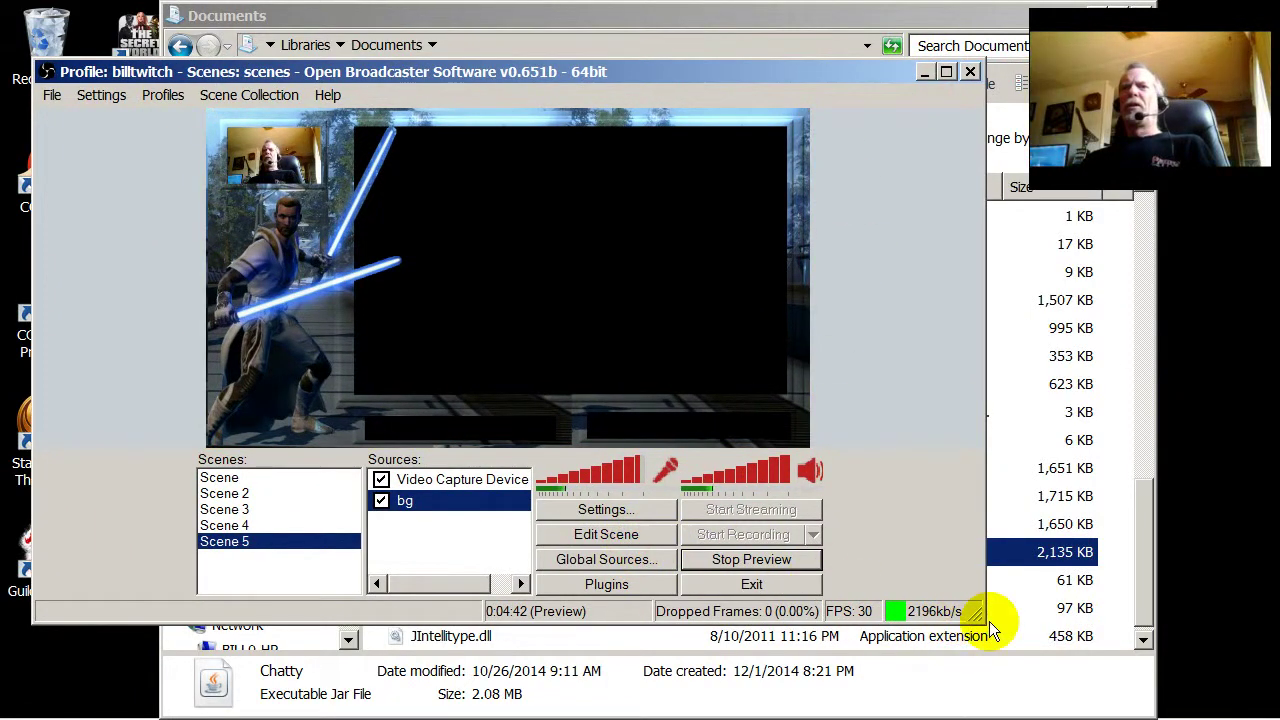
pyautogui.moveTo(975, 614); pyautogui.dragTo(681, 517)
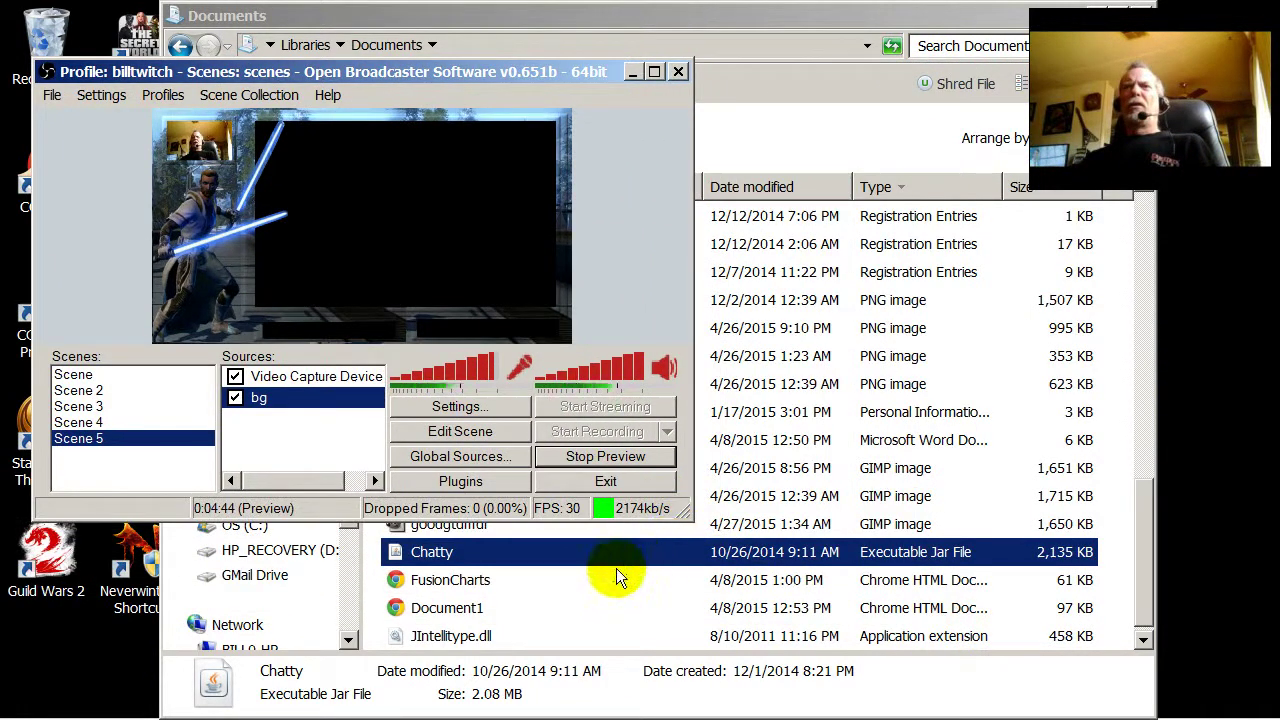
# Launch Chatty from the Documents library and close the folder window
pyautogui.click(527, 553)
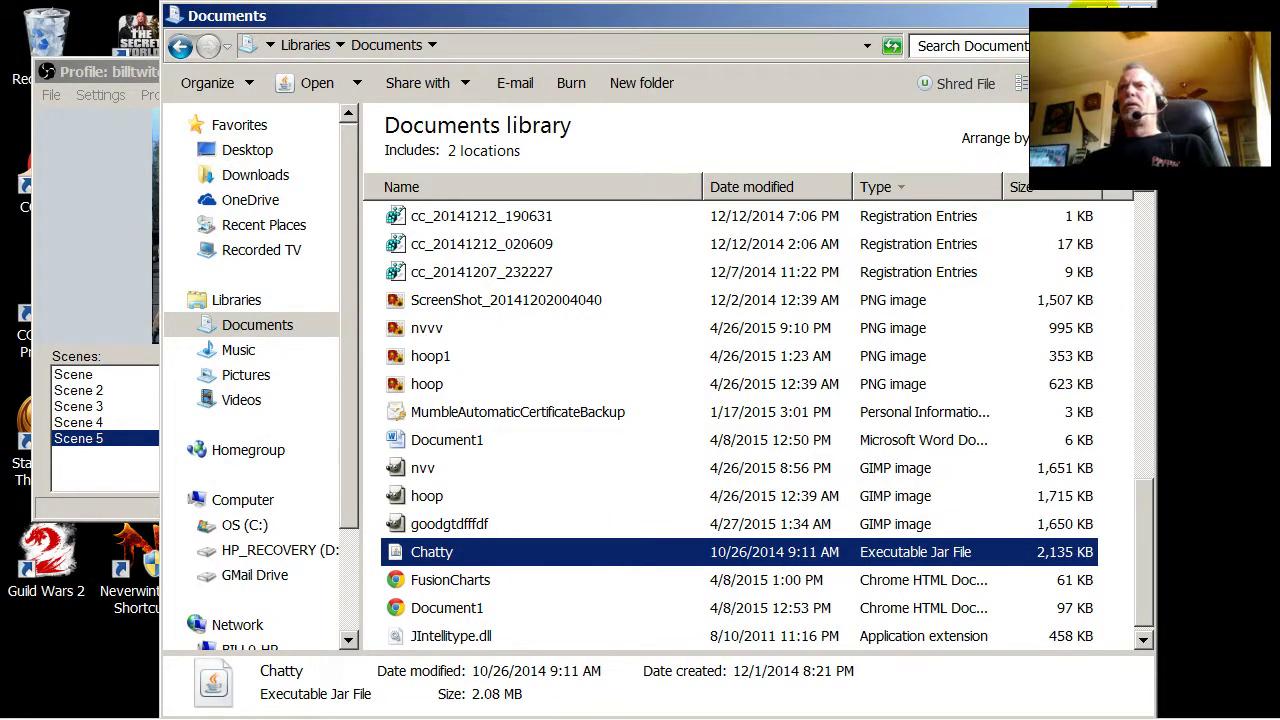
pyautogui.click(1141, 15)
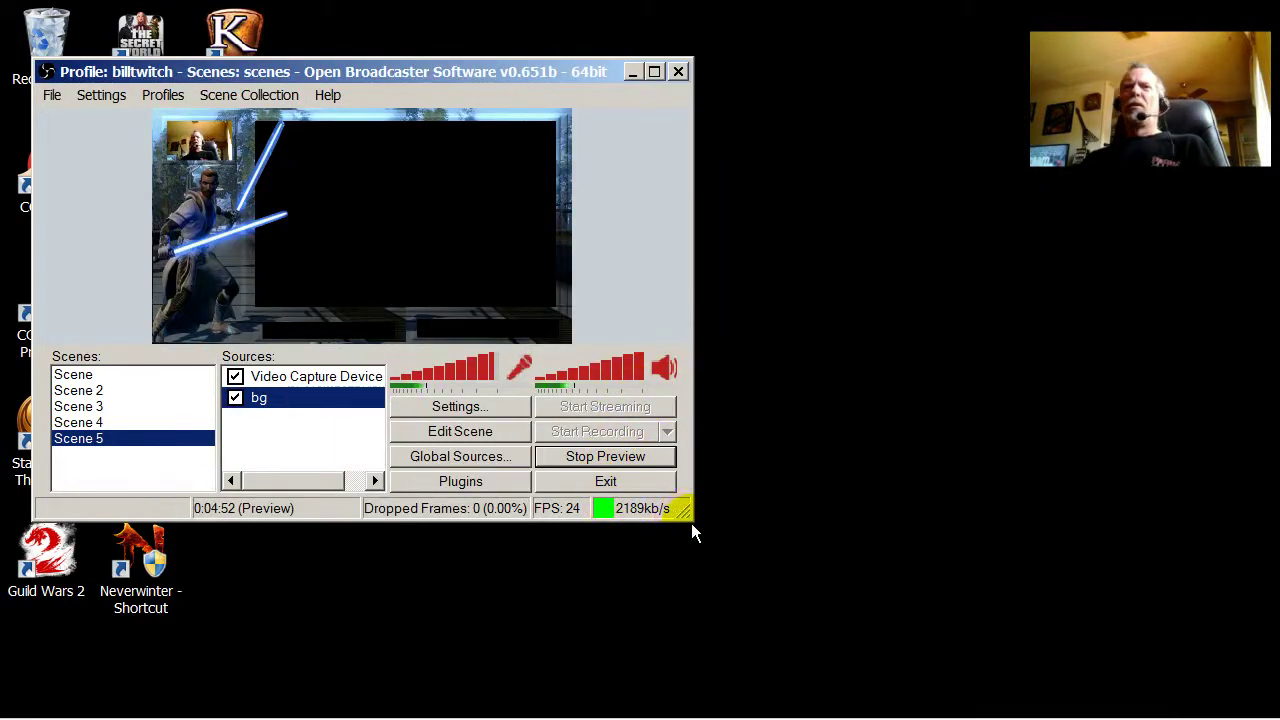
# Enlarge the OBS window and connect Chatty to the prefilled Twitch channel with the saved account
pyautogui.moveTo(684, 512); pyautogui.dragTo(862, 650)
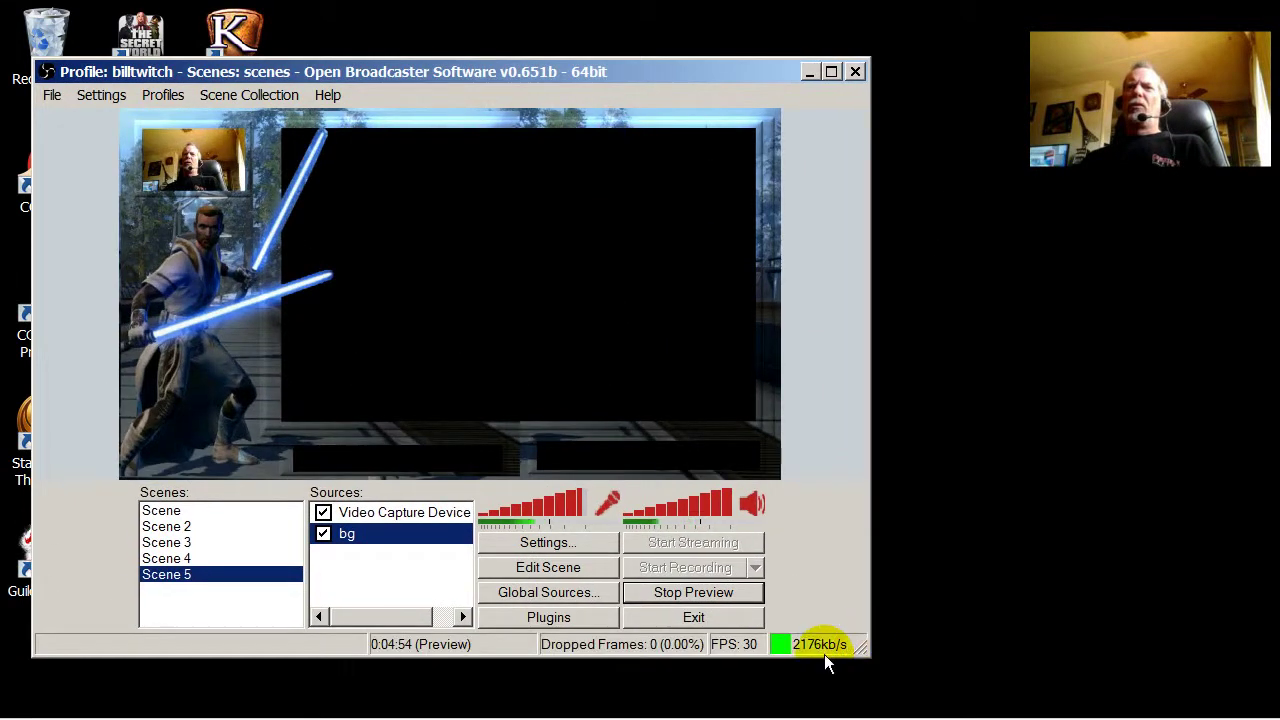
pyautogui.click(824, 658)
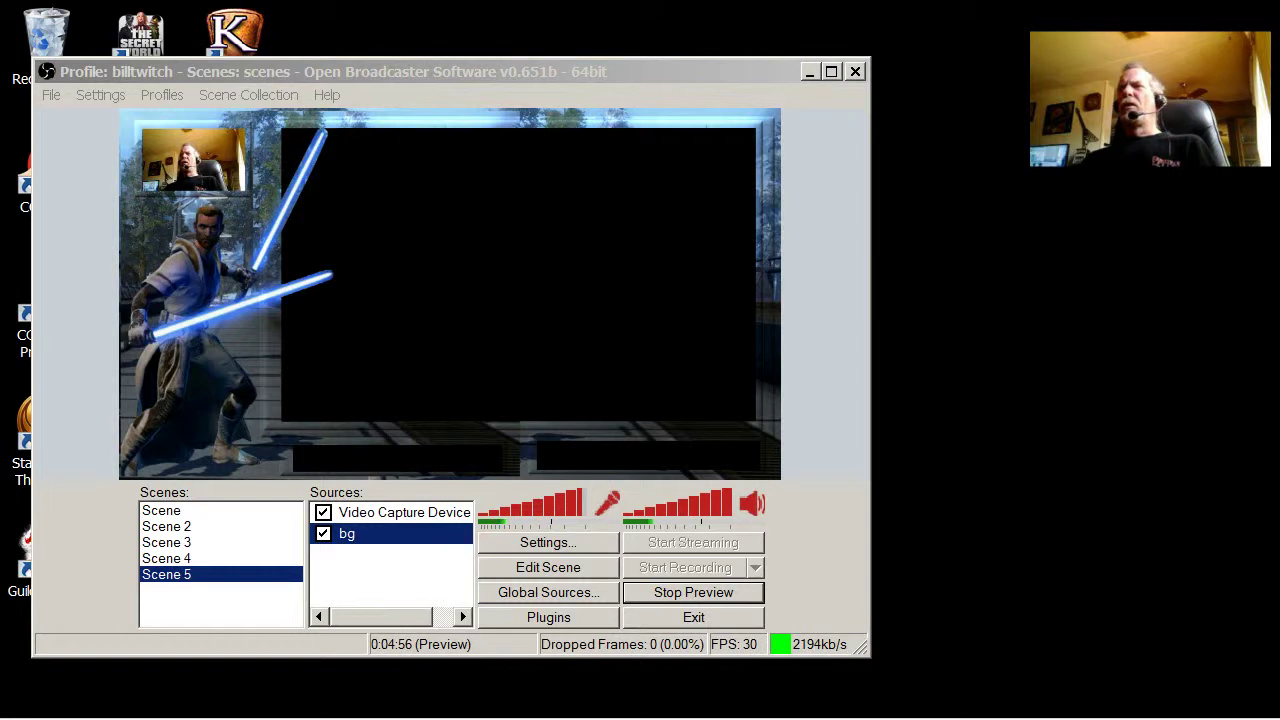
pyautogui.moveTo(1270, 583); pyautogui.dragTo(931, 335)
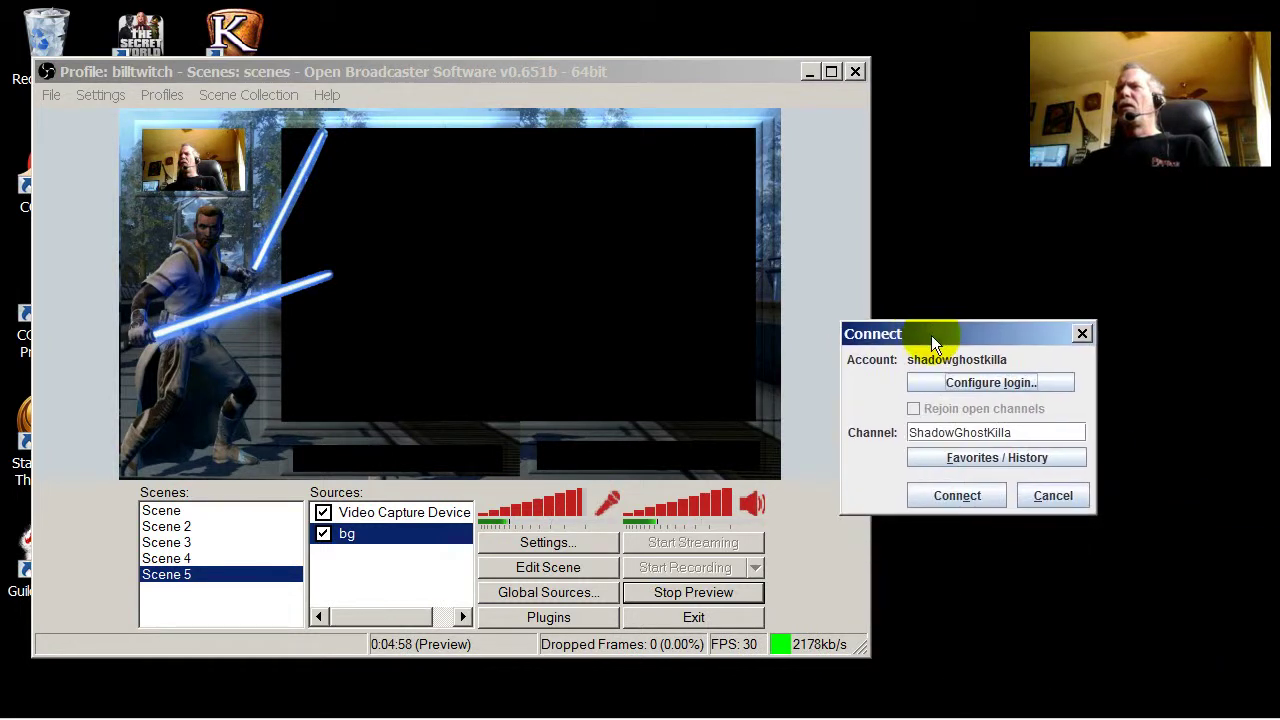
pyautogui.click(966, 493)
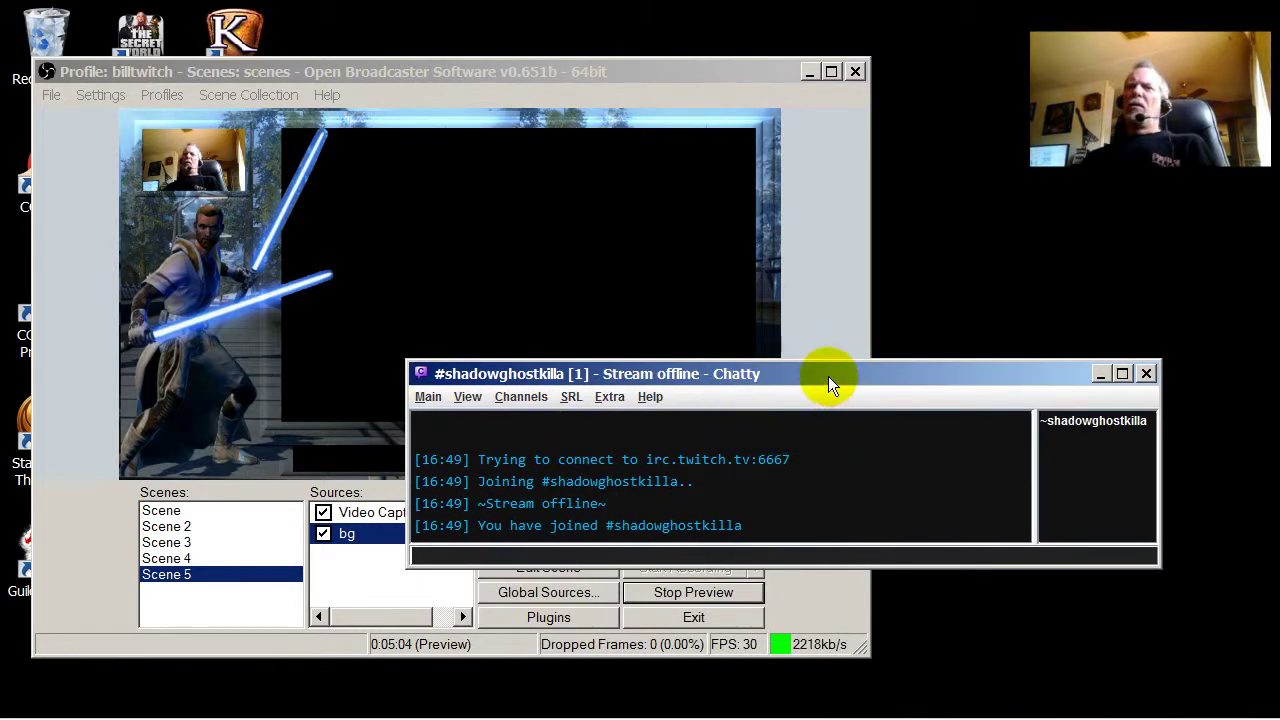
# Move the Chatty window clear of the OBS sources list
pyautogui.moveTo(828, 376); pyautogui.dragTo(668, 298)
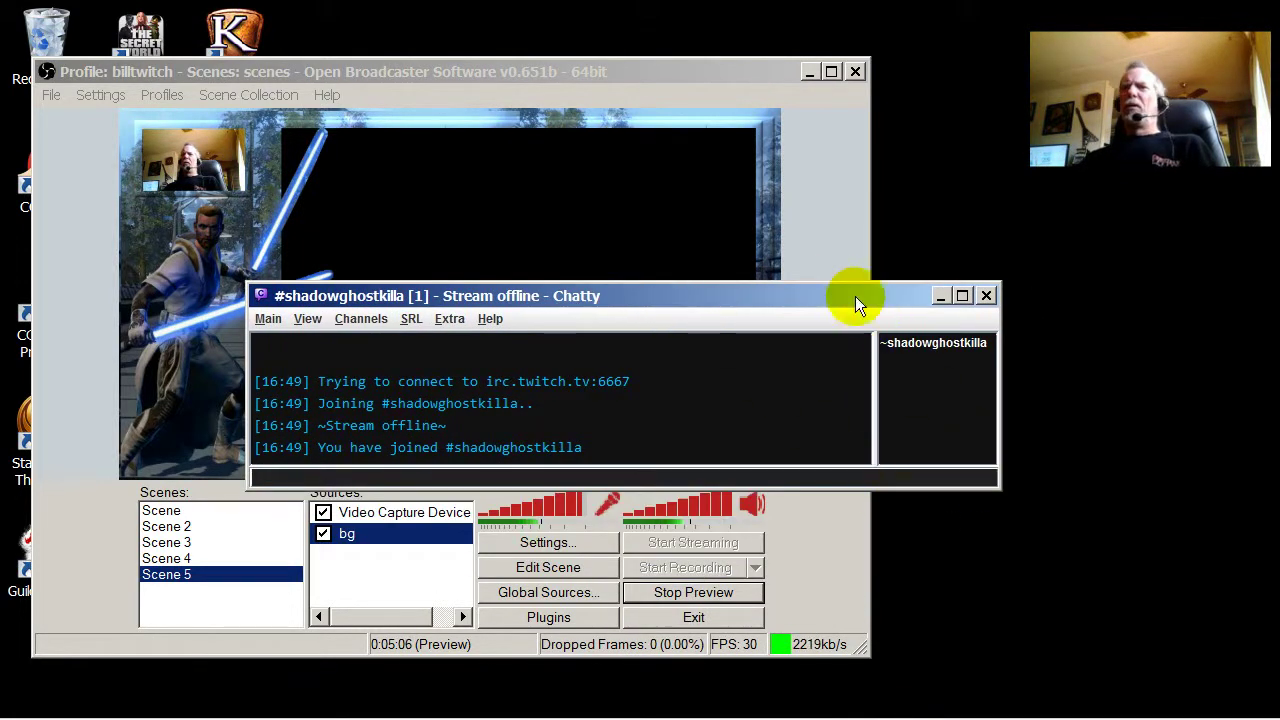
pyautogui.moveTo(787, 296); pyautogui.dragTo(996, 138)
pyautogui.moveTo(612, 140); pyautogui.dragTo(652, 133)
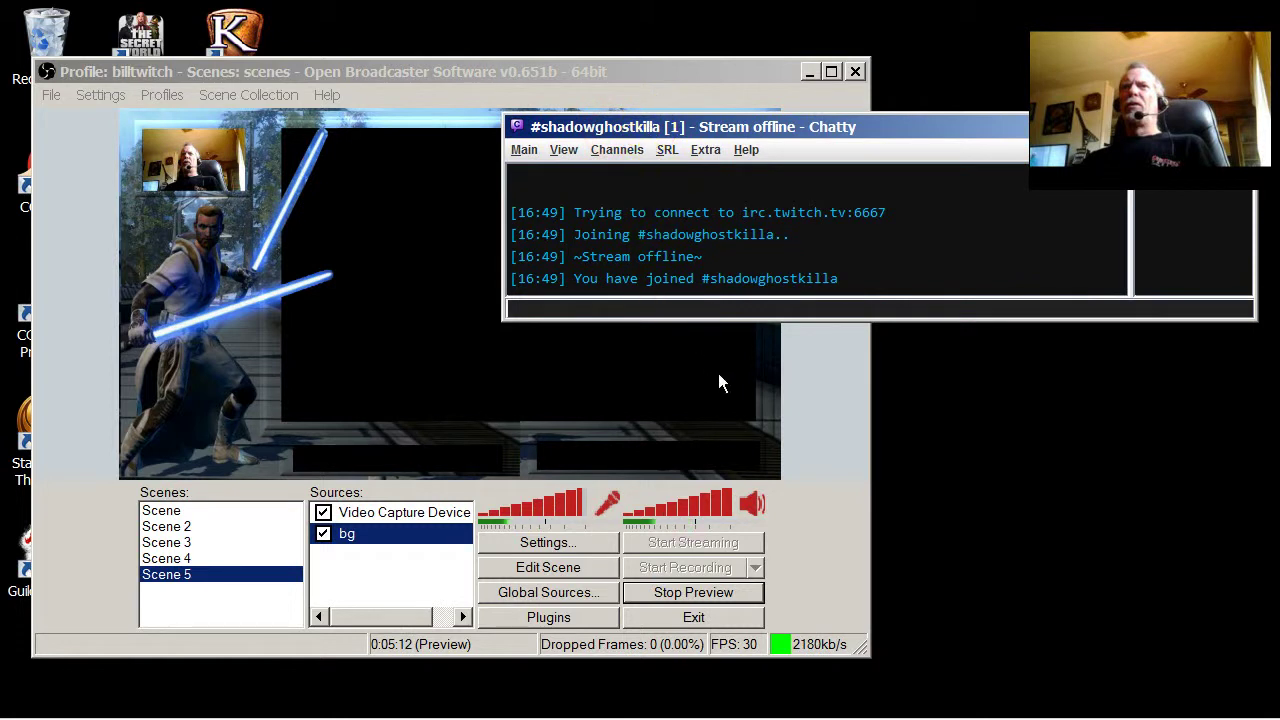
# Add a window capture source named chat to Scene 5
pyautogui.rightClick(374, 568)
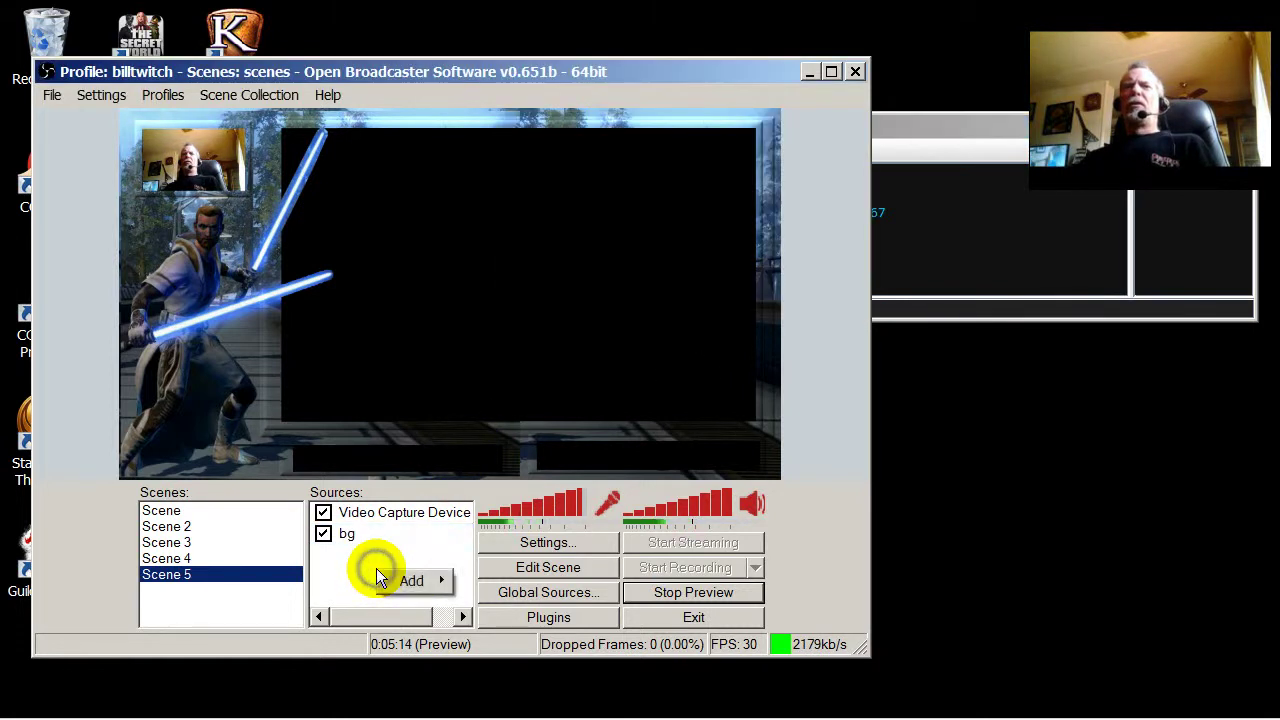
pyautogui.moveTo(414, 580)
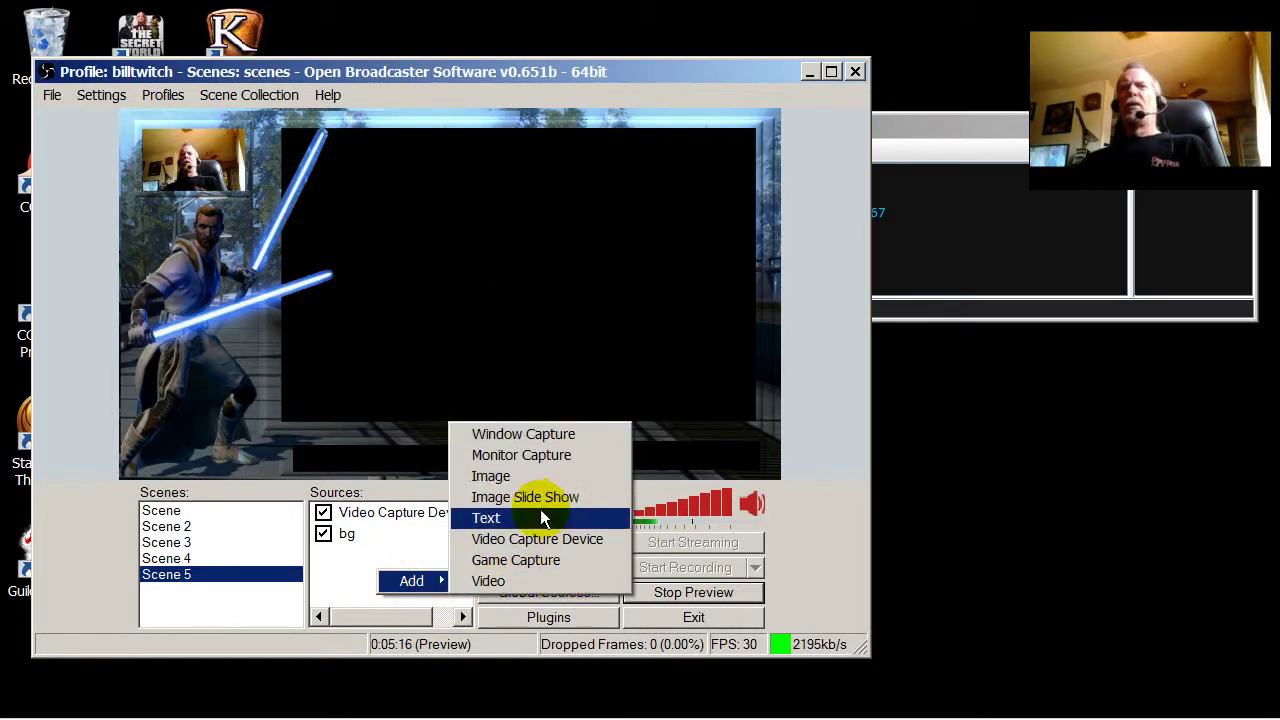
pyautogui.click(553, 436)
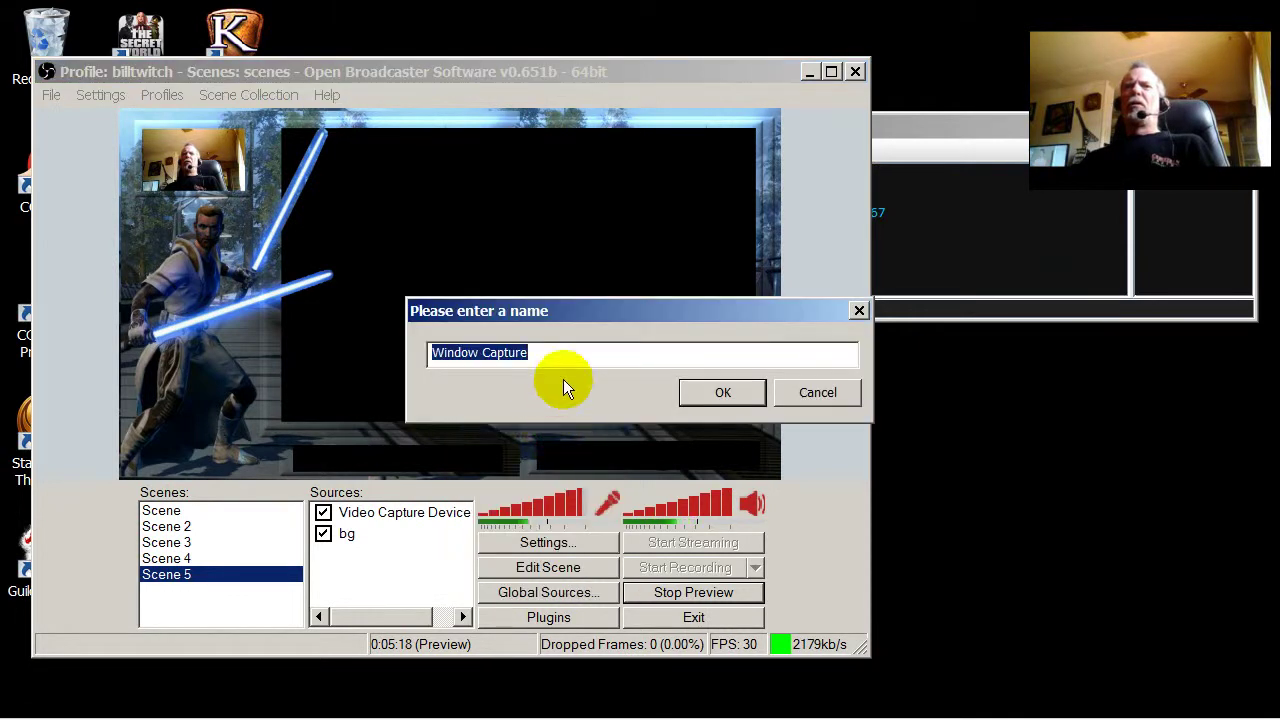
pyautogui.write('chaat')
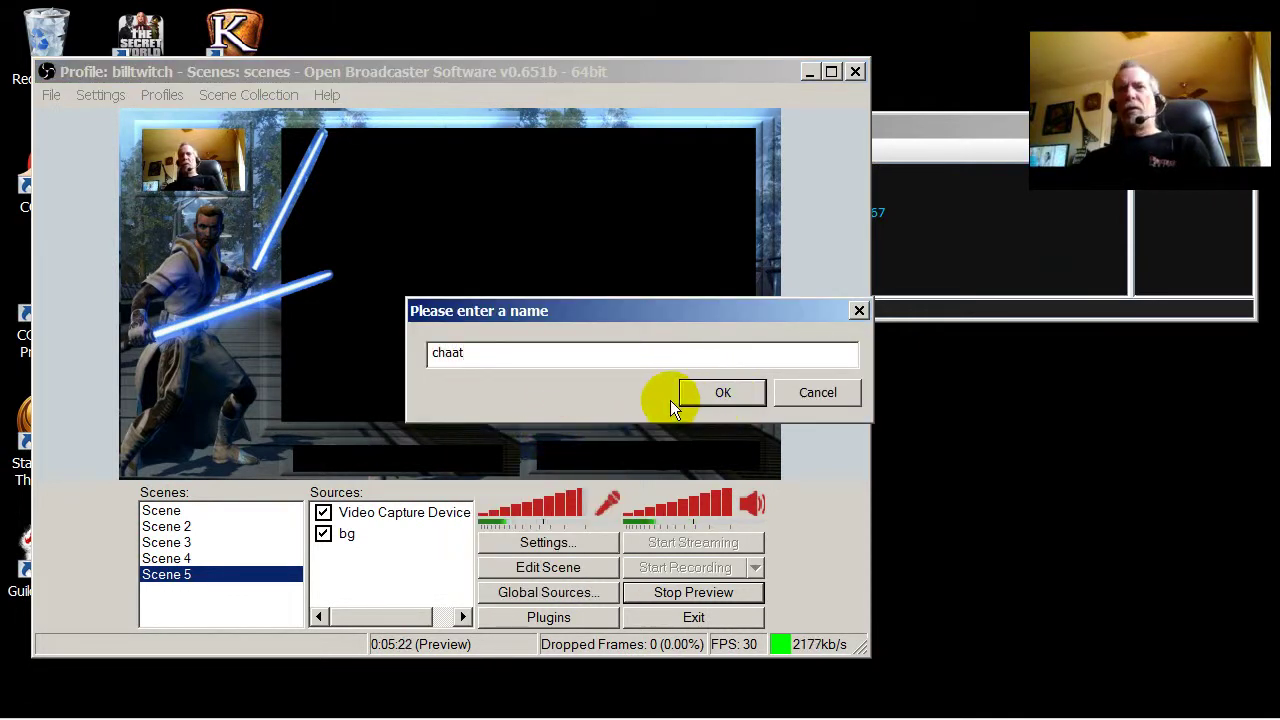
pyautogui.press('BackSpace')
pyautogui.press('BackSpace')
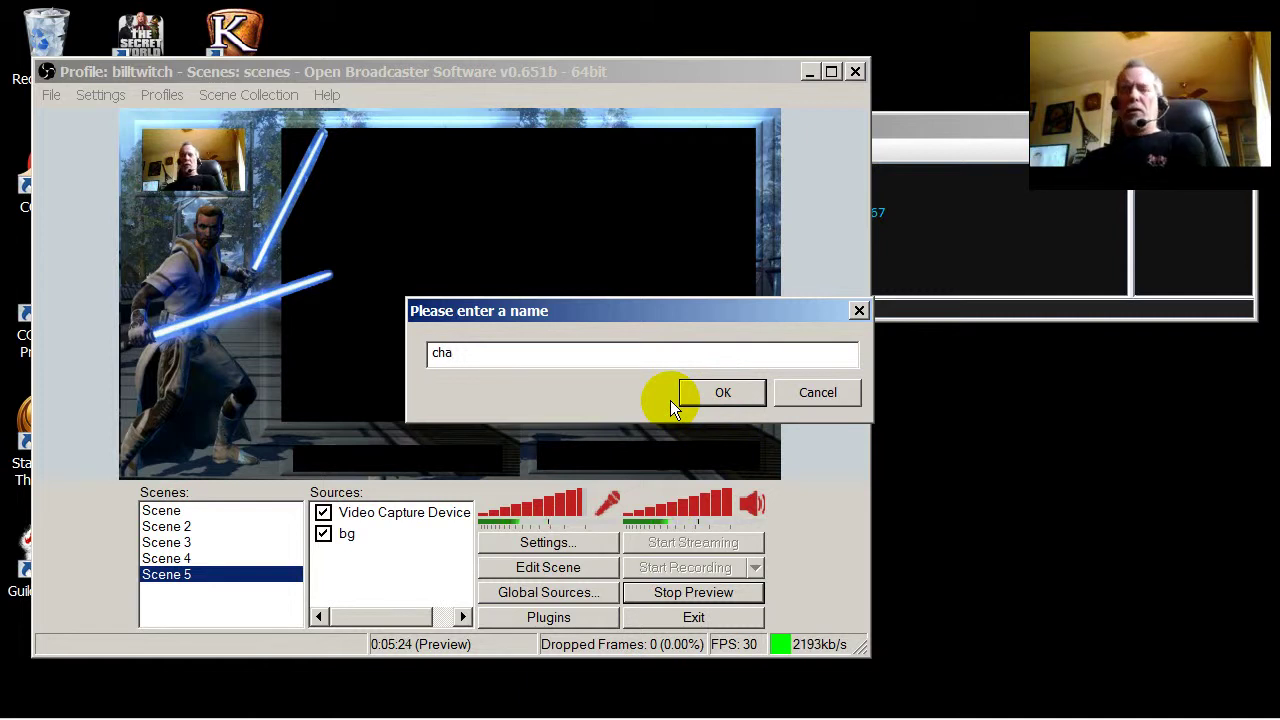
pyautogui.write('t')
pyautogui.click(695, 393)
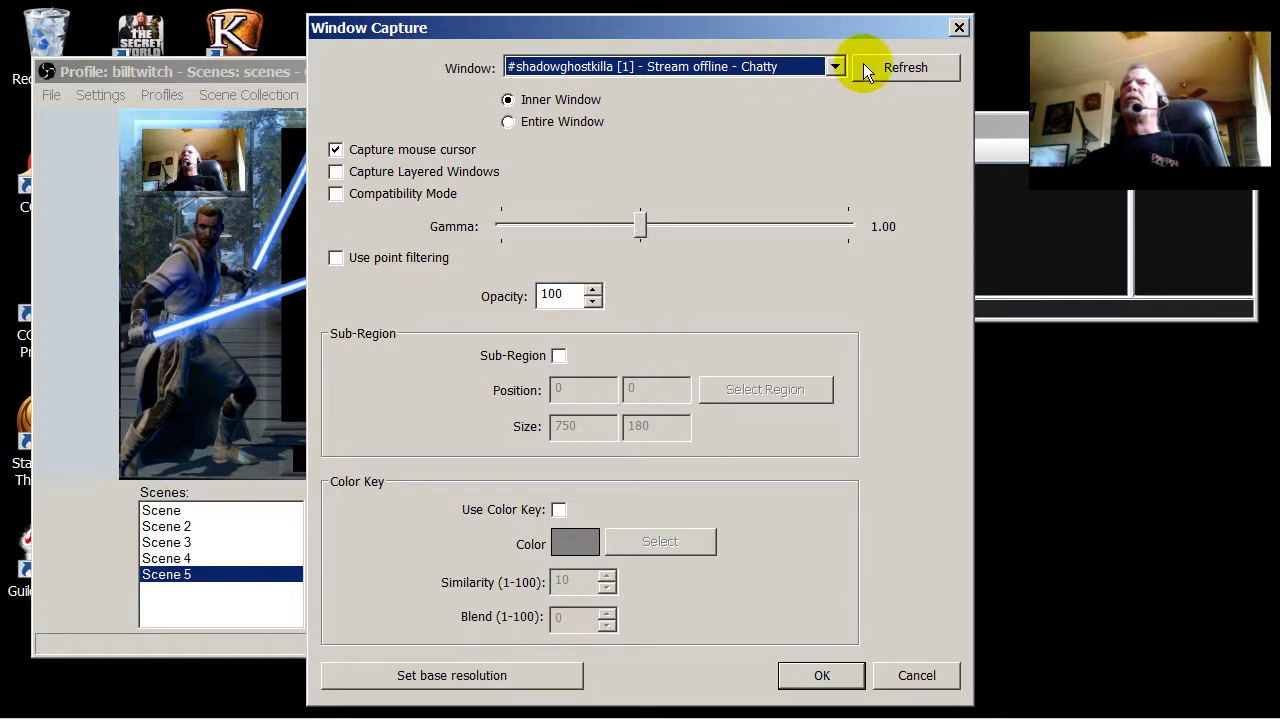
# Choose the Chatty window as the capture's source window and enable capturing only a sub-region of it
pyautogui.click(833, 66)
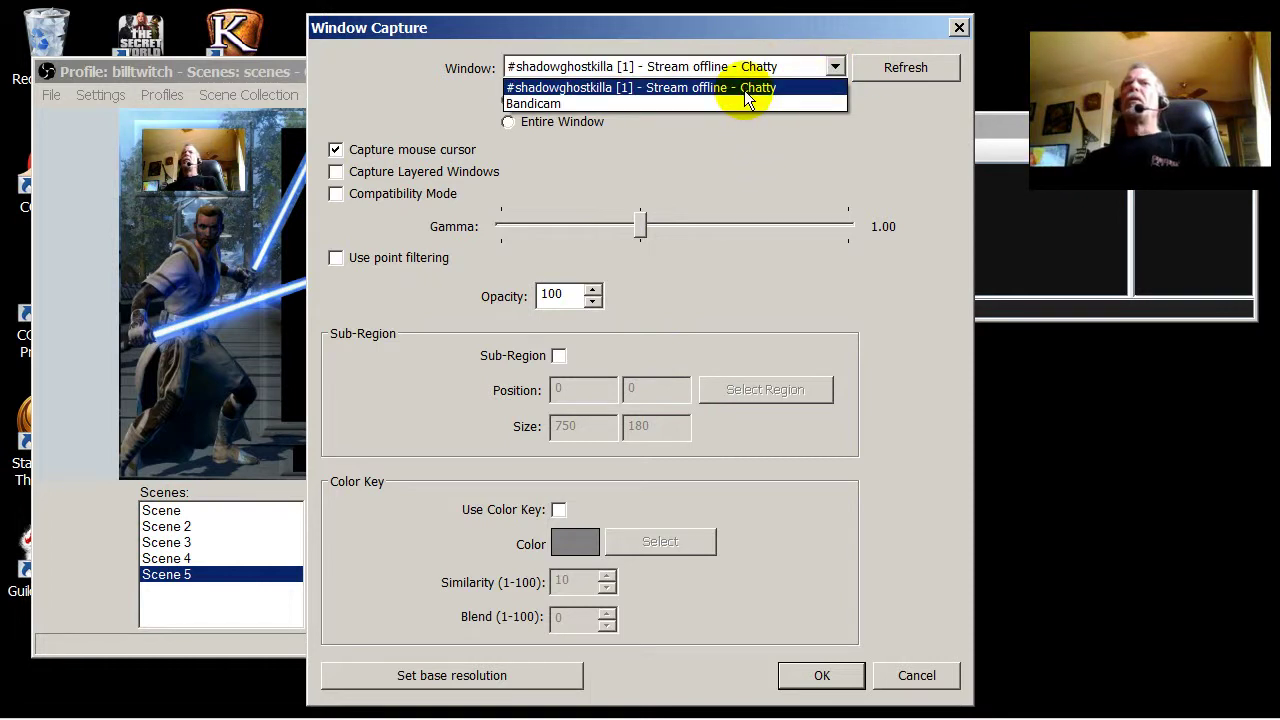
pyautogui.click(748, 88)
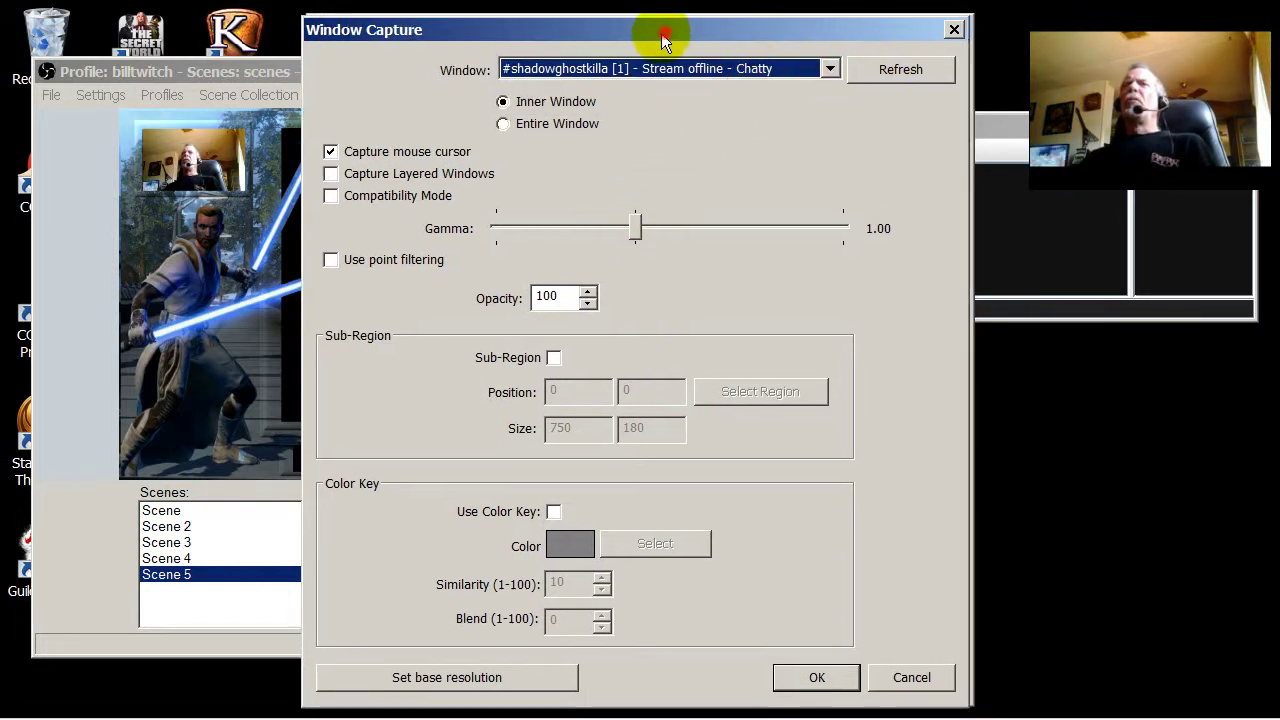
pyautogui.moveTo(664, 34); pyautogui.dragTo(423, 25)
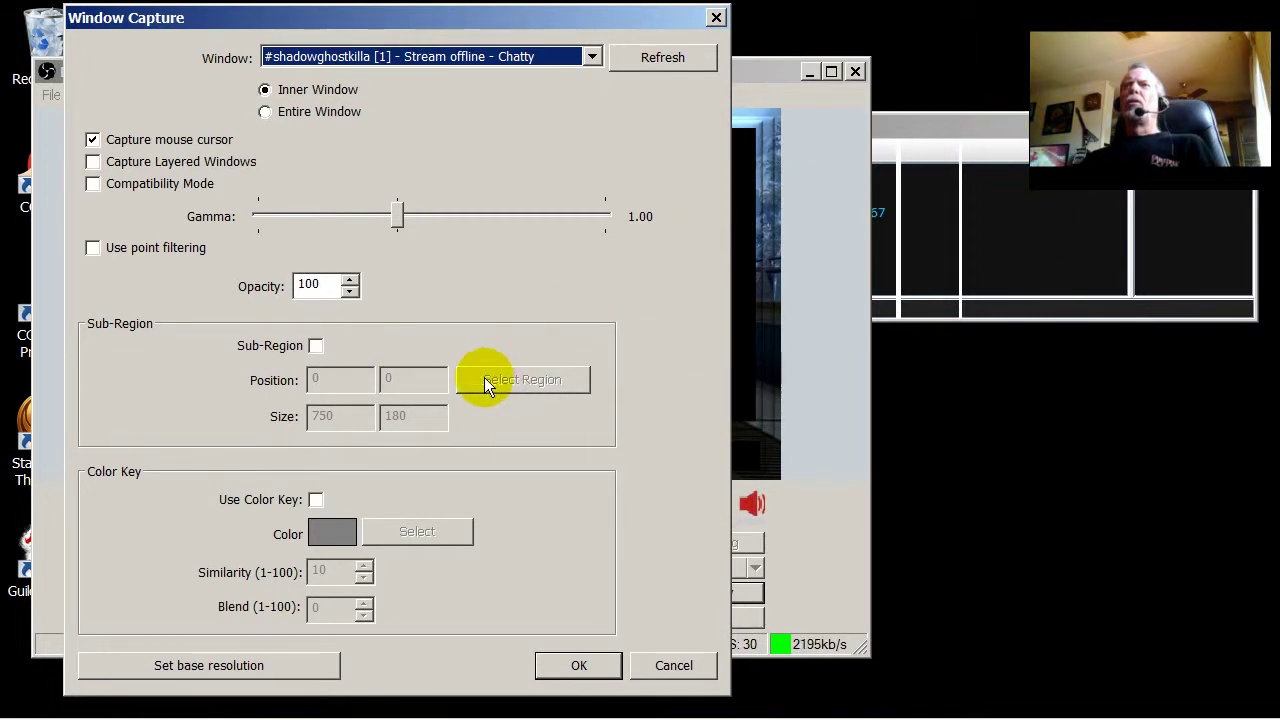
pyautogui.click(315, 346)
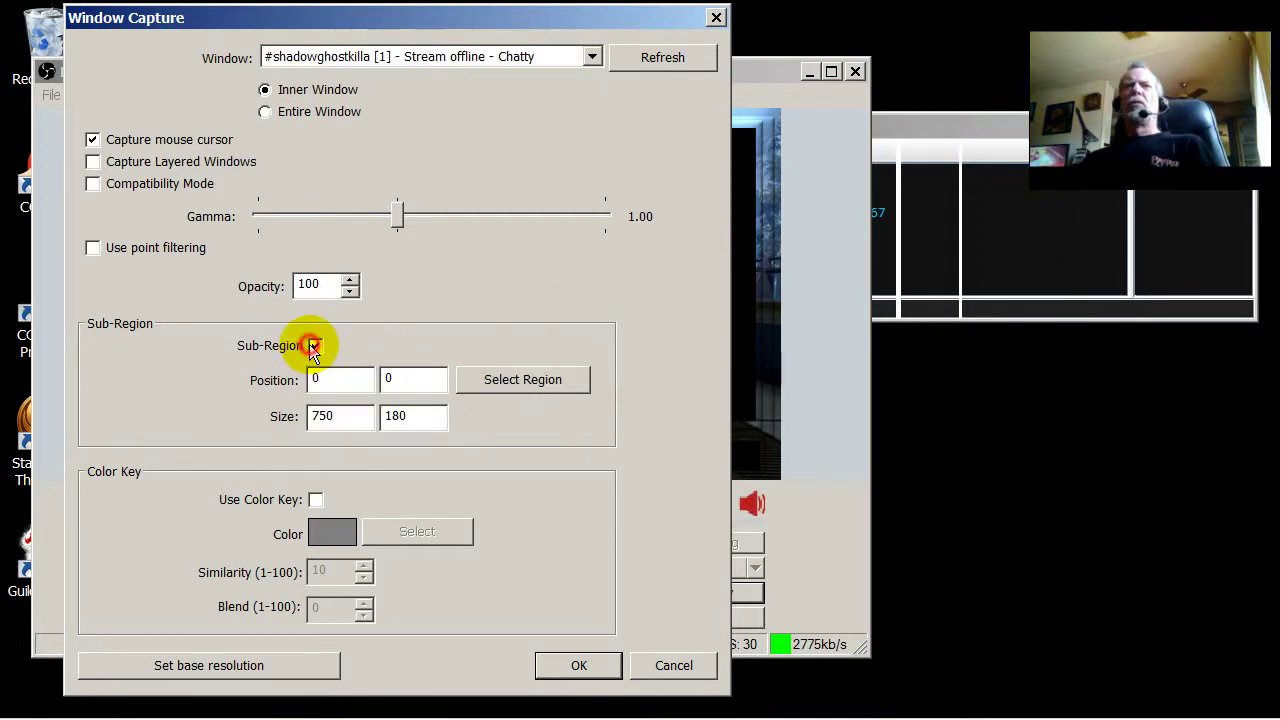
# Lower the Chatty window, fit the capture region to its message area at position 6, 27 and size 615 × 127, and accept the settings
pyautogui.click(515, 382)
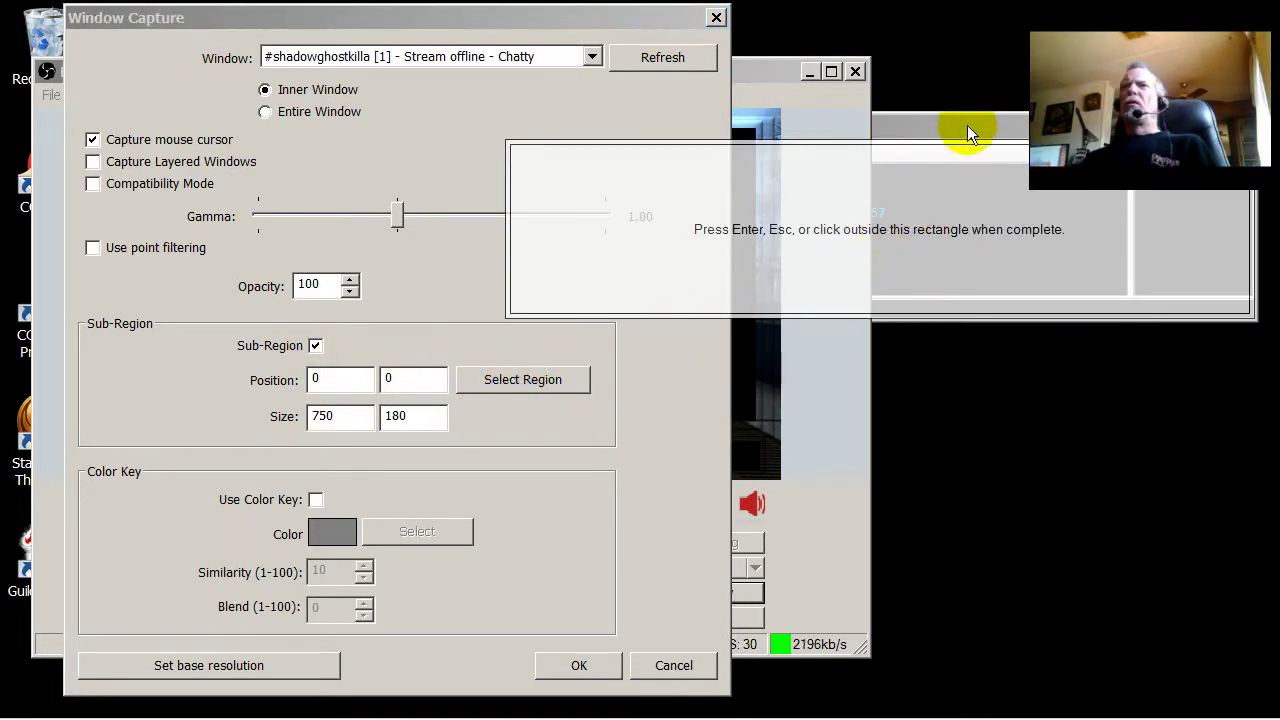
pyautogui.click(967, 133)
pyautogui.click(512, 382)
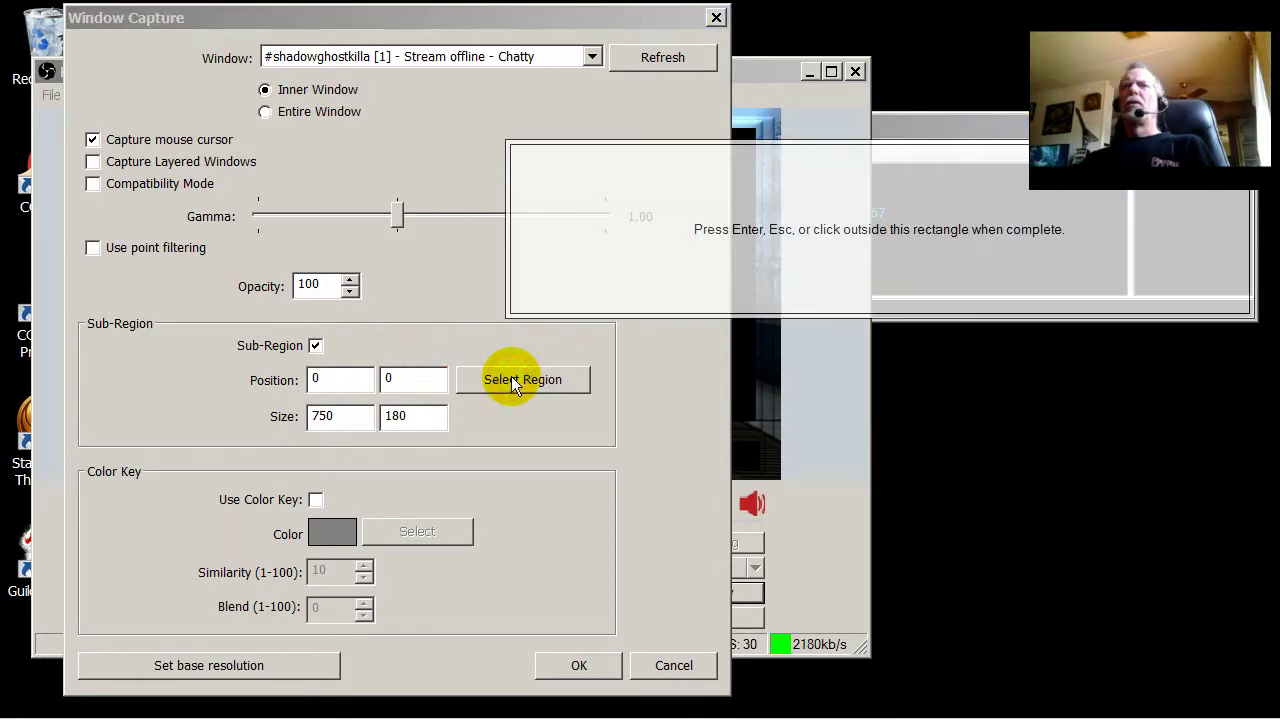
pyautogui.click(933, 143)
pyautogui.moveTo(930, 148); pyautogui.dragTo(870, 423)
pyautogui.click(482, 378)
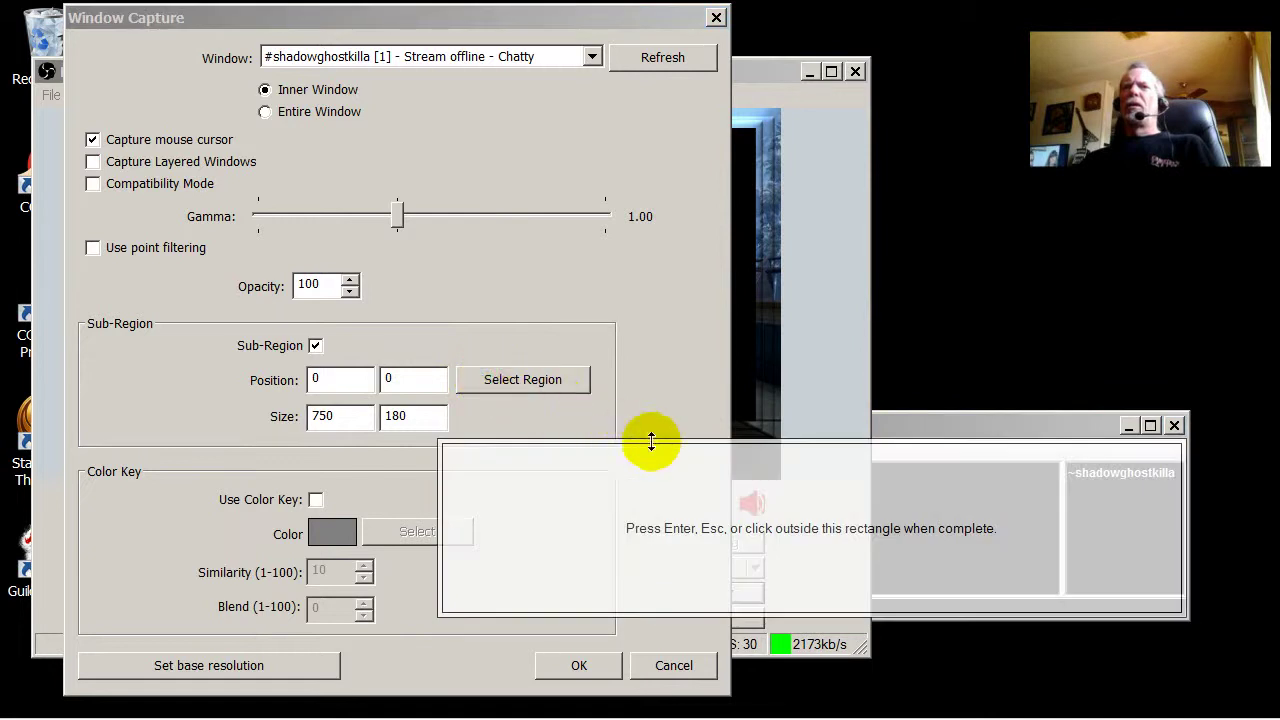
pyautogui.moveTo(1186, 500); pyautogui.dragTo(1051, 468)
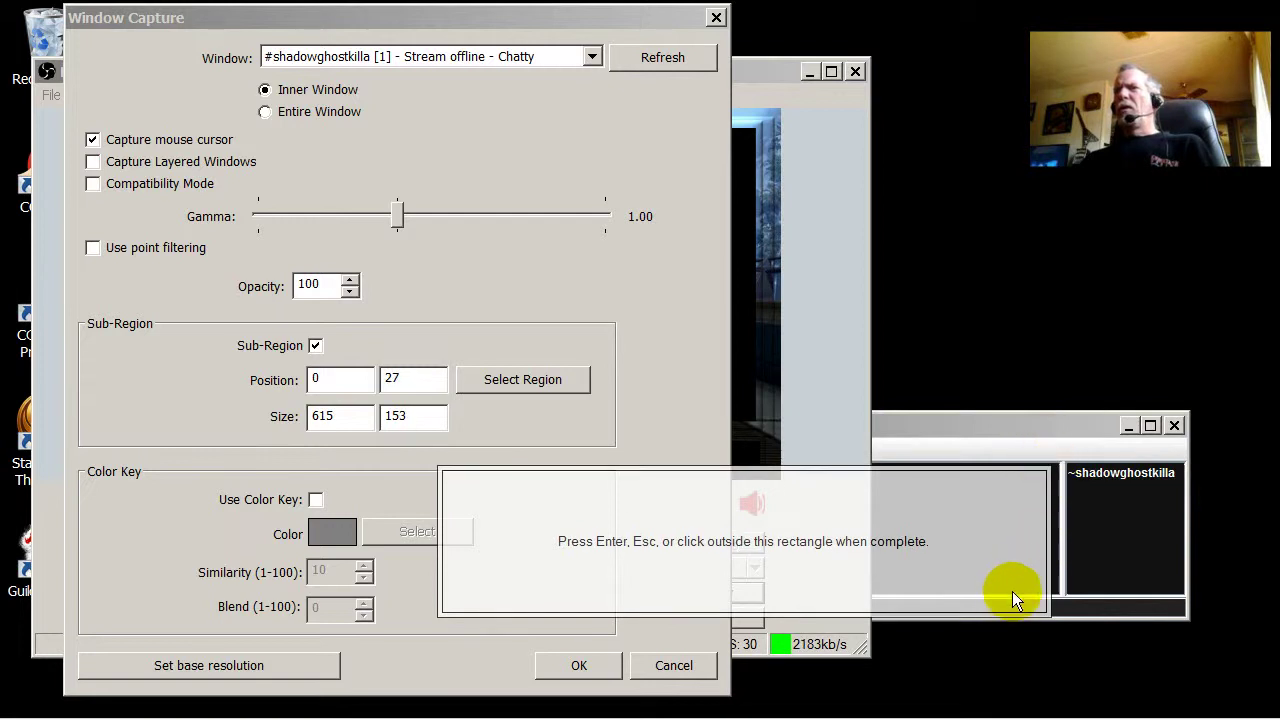
pyautogui.moveTo(1006, 609); pyautogui.dragTo(994, 583)
pyautogui.moveTo(978, 540); pyautogui.dragTo(984, 540)
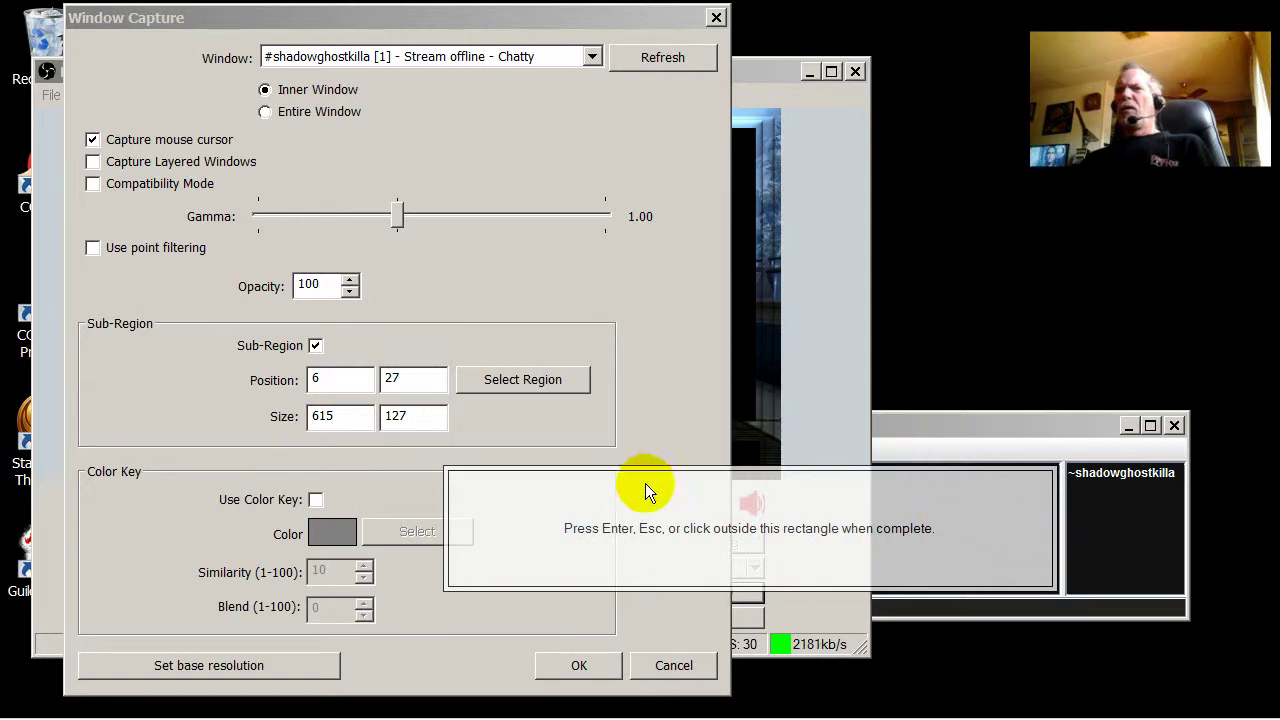
pyautogui.click(510, 614)
pyautogui.click(582, 662)
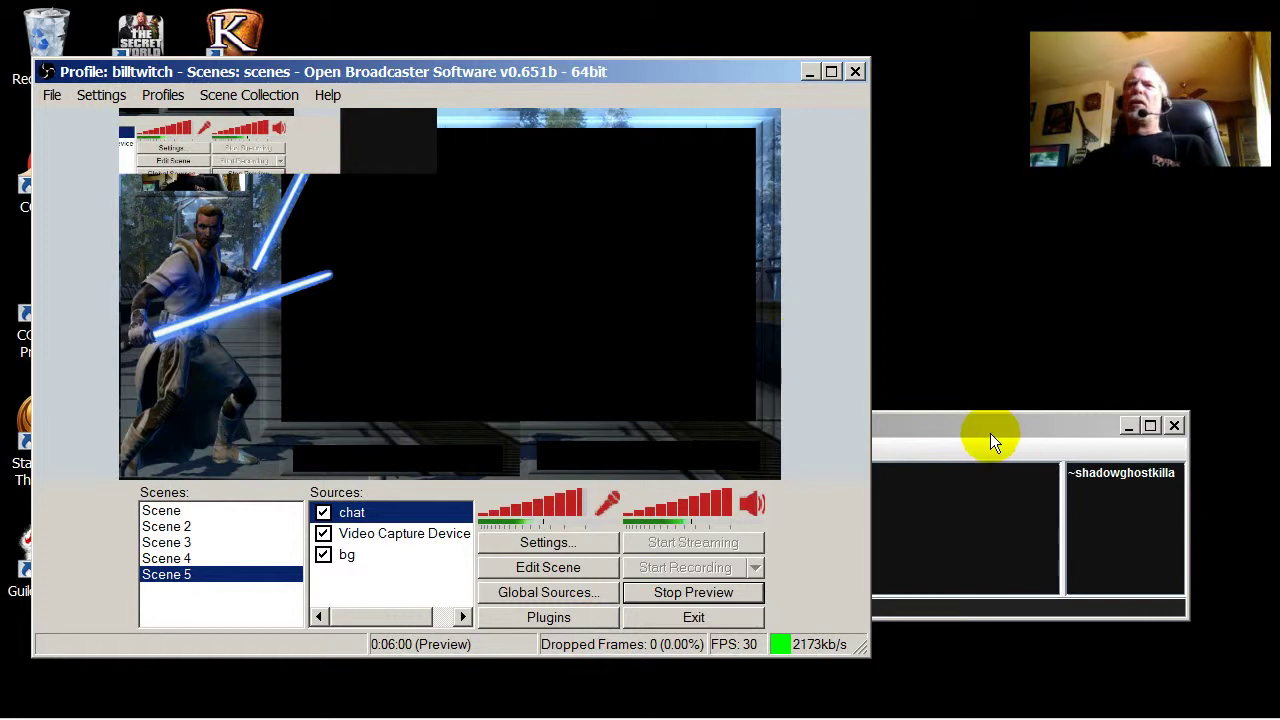
# Uncover the Chatty window, enable scene editing, and move the chat source over the overlay's lower-right black frame
pyautogui.moveTo(990, 436); pyautogui.dragTo(1085, 346)
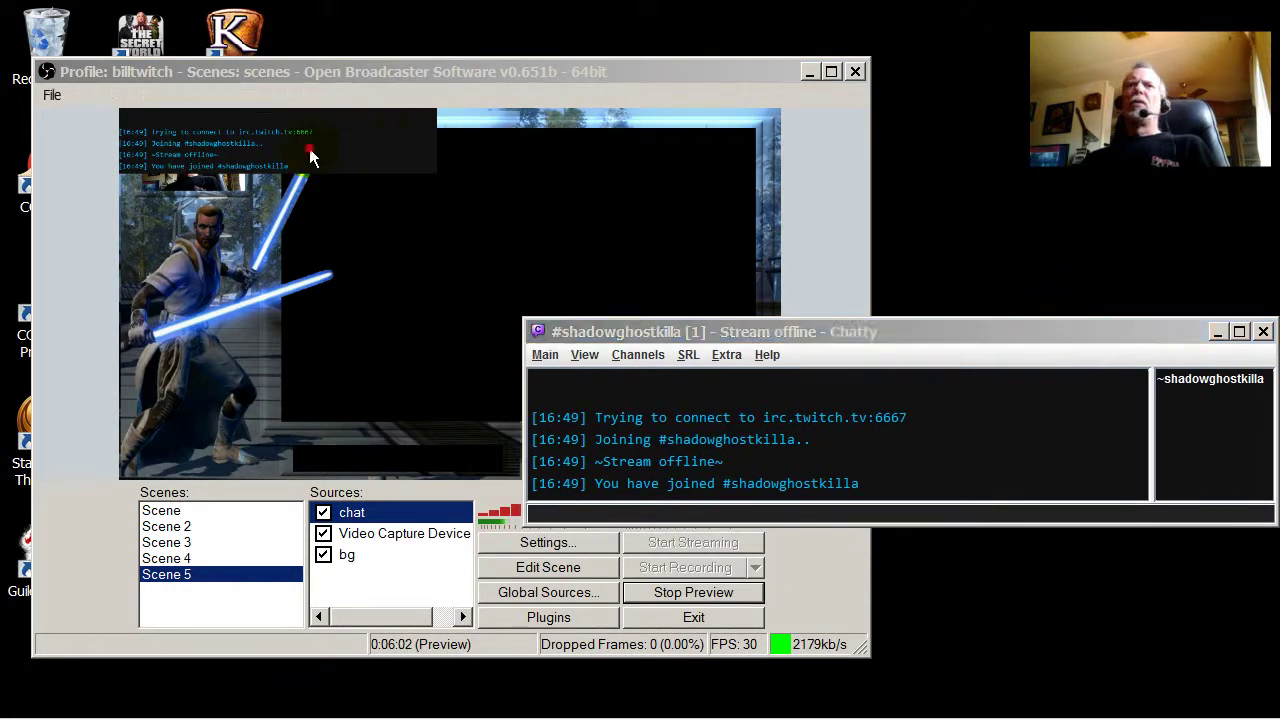
pyautogui.click(310, 151)
pyautogui.click(963, 445)
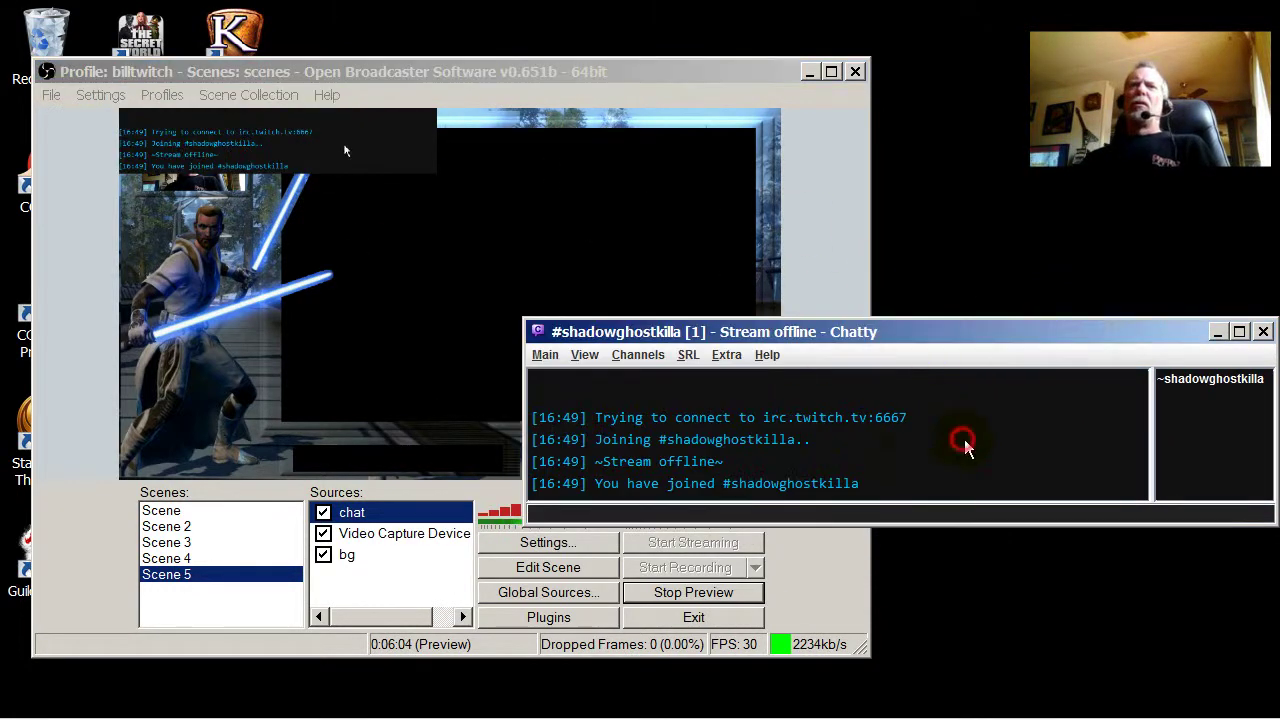
pyautogui.click(558, 567)
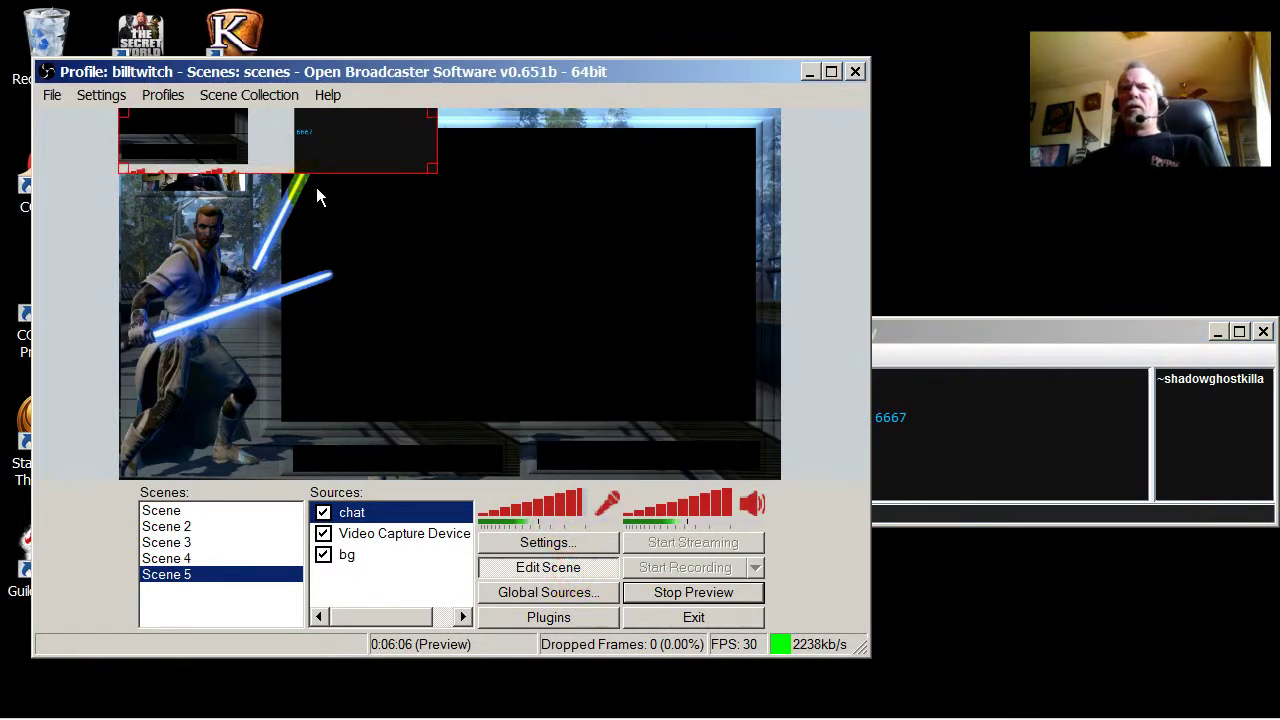
pyautogui.moveTo(316, 197); pyautogui.dragTo(645, 465)
# Shrink the OBS window and arrange it above the Chatty window so that the two do not overlap
pyautogui.moveTo(673, 72); pyautogui.dragTo(654, 50)
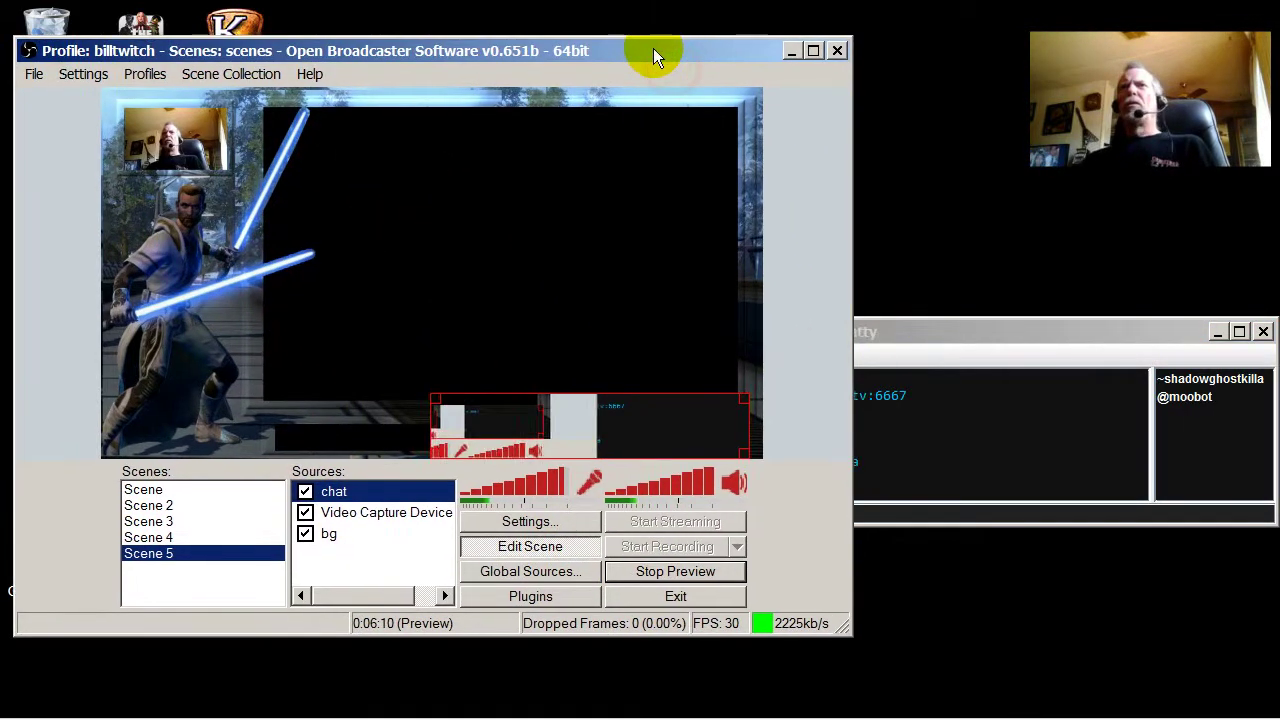
pyautogui.click(978, 350)
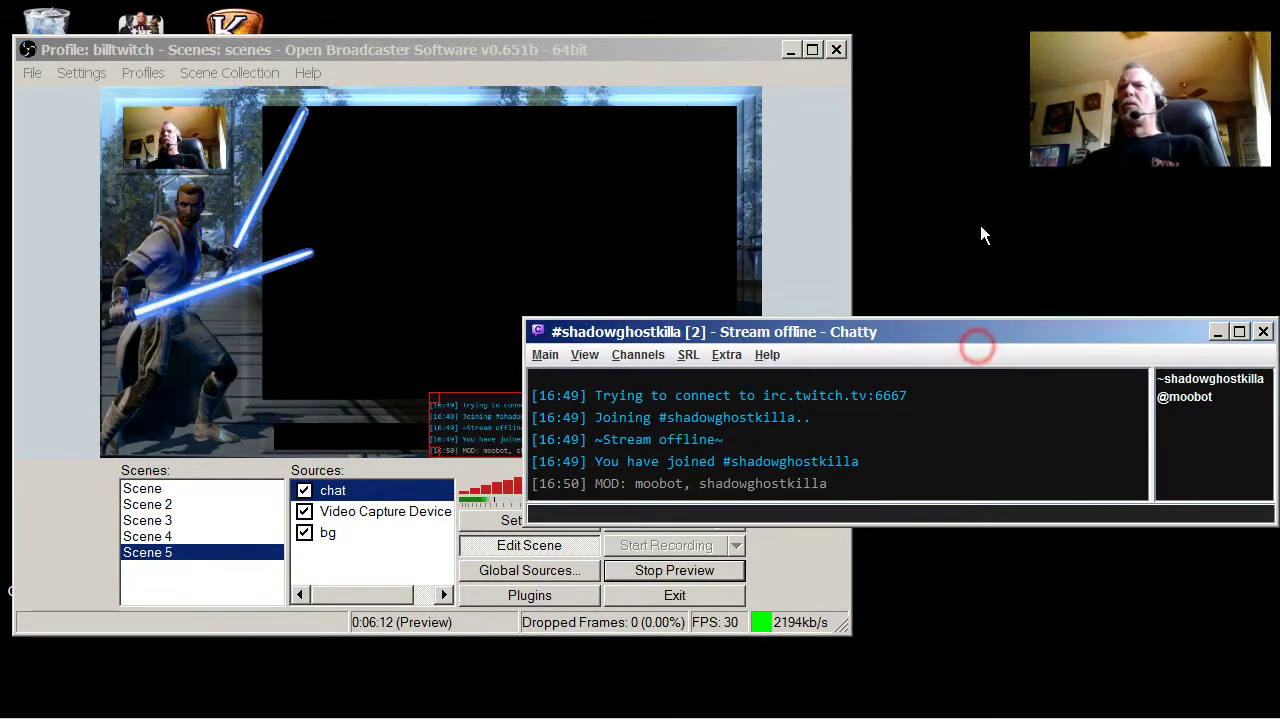
pyautogui.moveTo(959, 336); pyautogui.dragTo(909, 490)
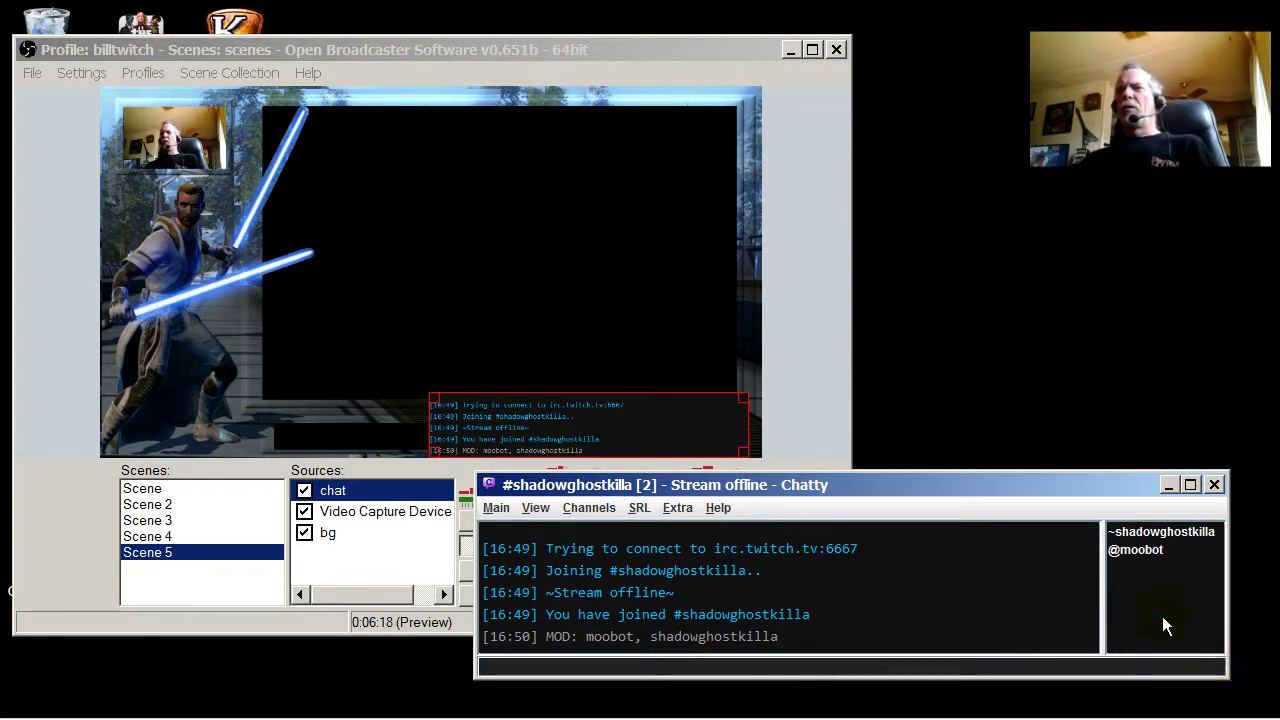
pyautogui.moveTo(930, 488); pyautogui.dragTo(928, 506)
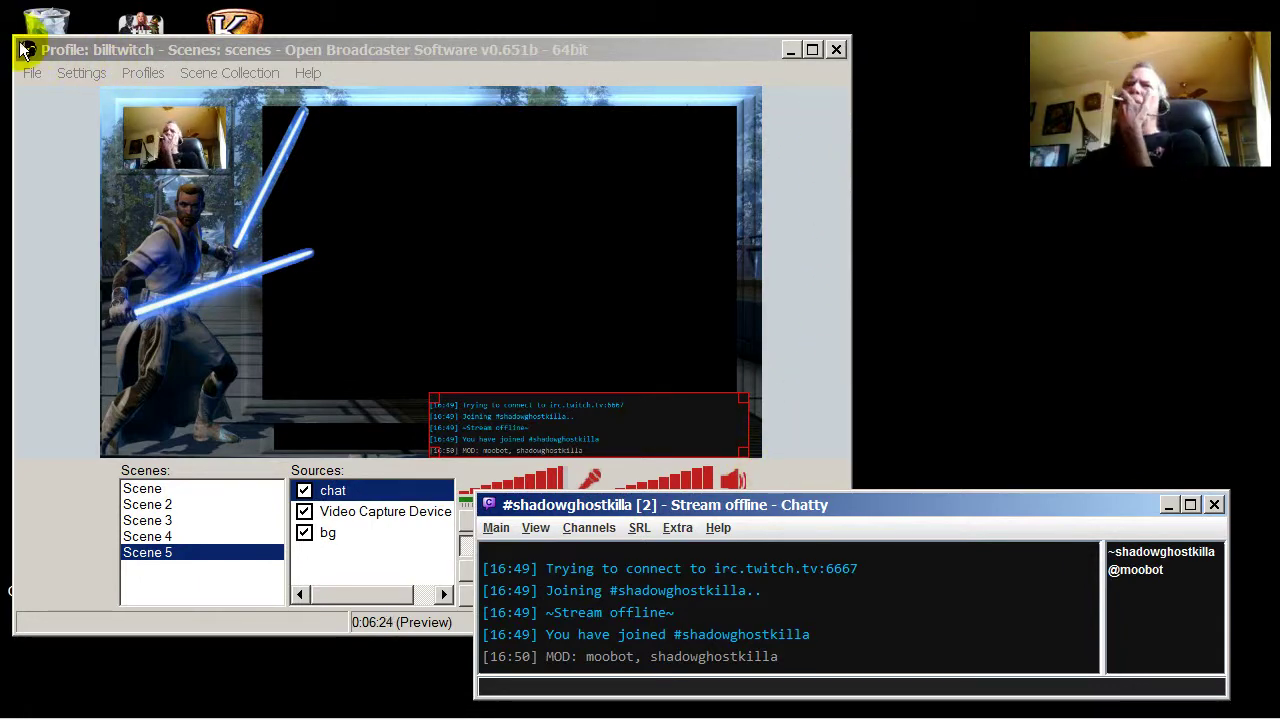
pyautogui.moveTo(8, 32); pyautogui.dragTo(165, 262)
pyautogui.moveTo(400, 274); pyautogui.dragTo(344, 89)
pyautogui.moveTo(586, 95); pyautogui.dragTo(490, 37)
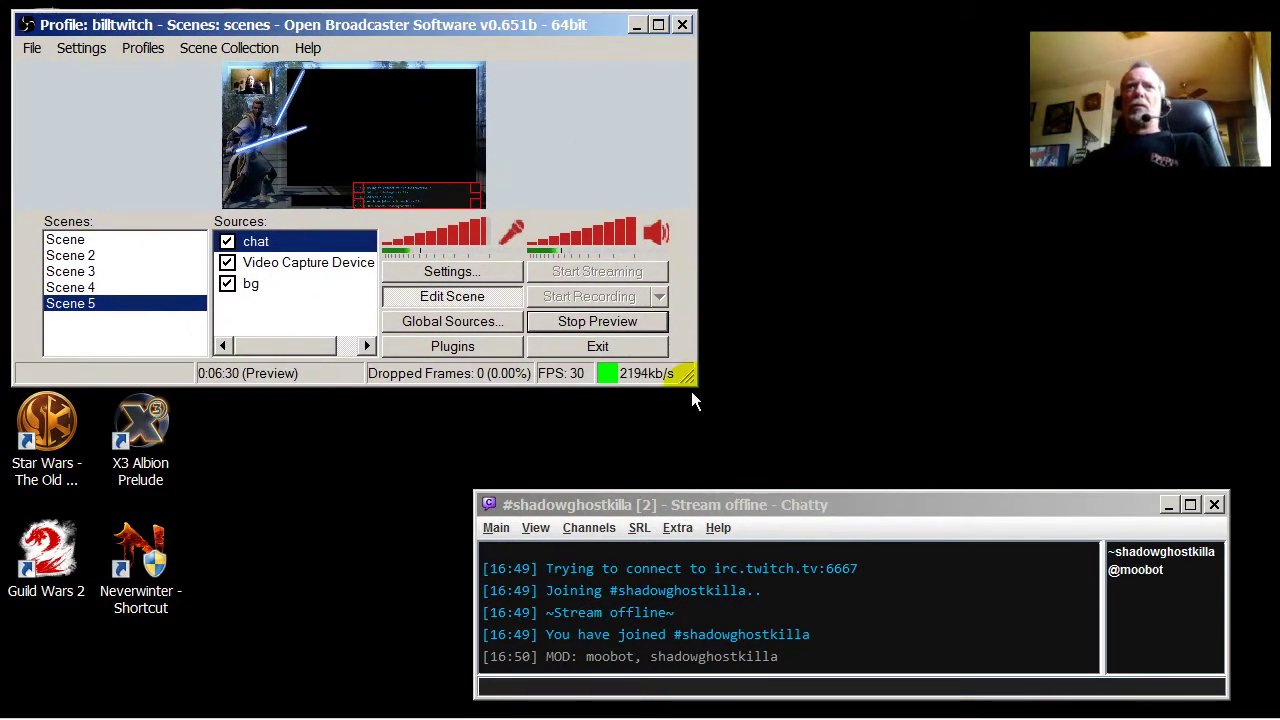
pyautogui.moveTo(688, 376); pyautogui.dragTo(824, 476)
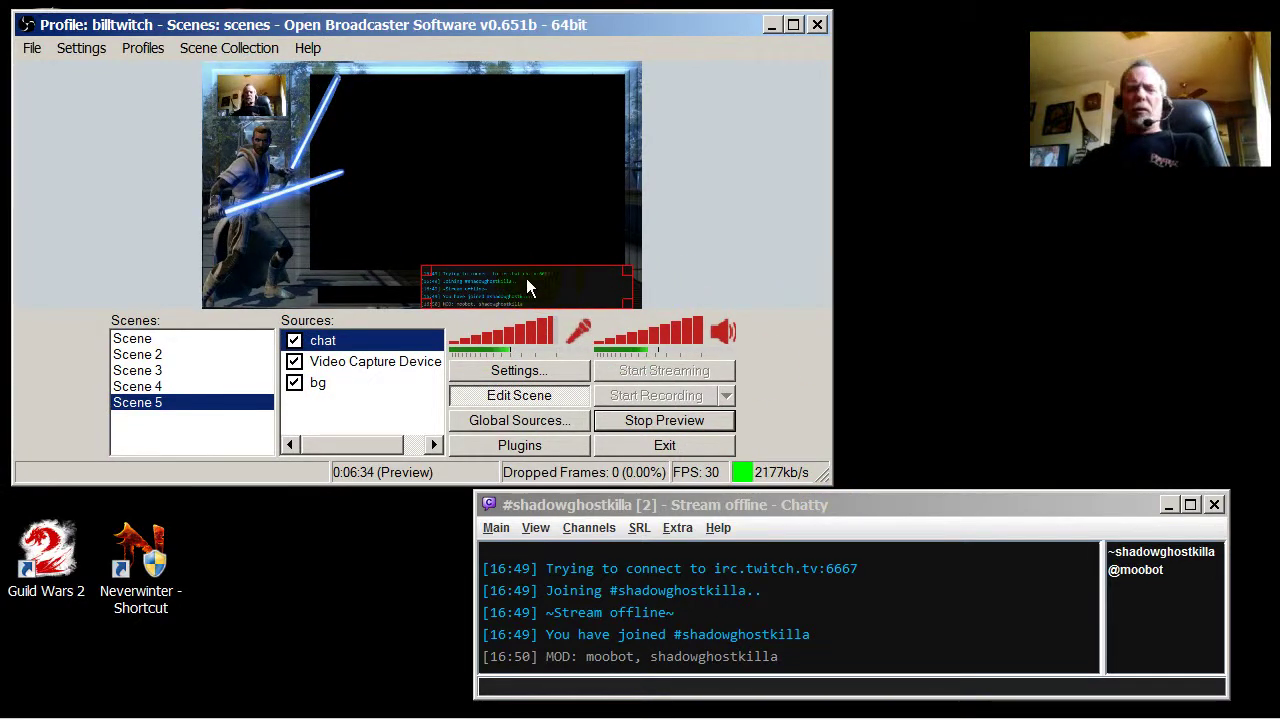
# Scale down the chat source and align it with the overlay's lower-right black frame
pyautogui.moveTo(526, 280)
pyautogui.mouseDown()
pyautogui.moveTo(450, 174)
pyautogui.moveTo(530, 270)
pyautogui.mouseUp()
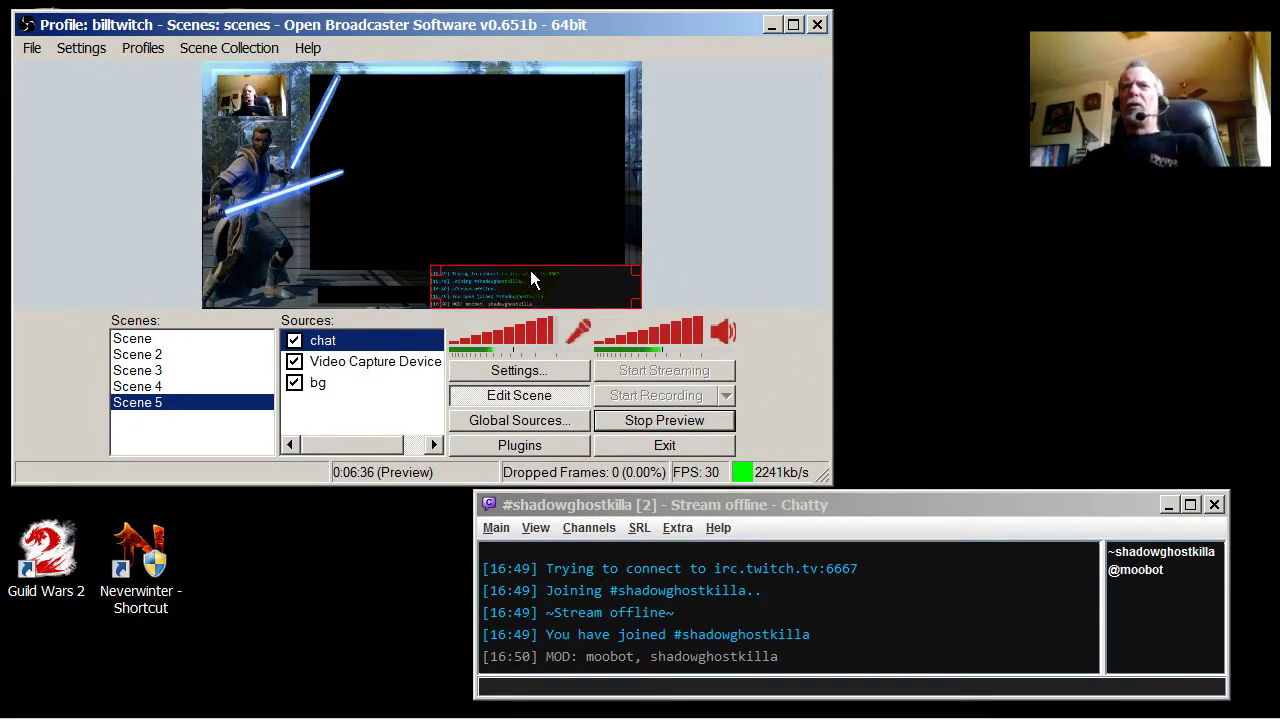
pyautogui.moveTo(434, 272)
pyautogui.mouseDown()
pyautogui.moveTo(482, 294)
pyautogui.moveTo(472, 281)
pyautogui.mouseUp()
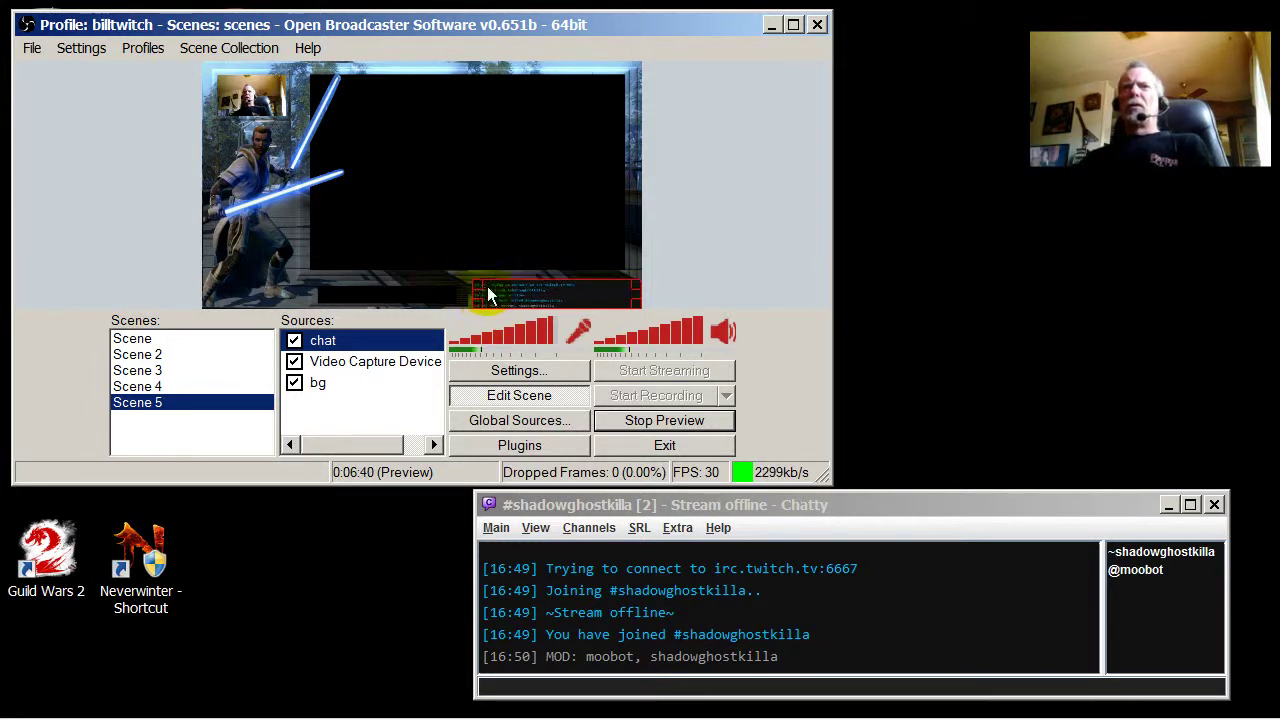
pyautogui.click(556, 296)
pyautogui.moveTo(552, 291); pyautogui.dragTo(548, 281)
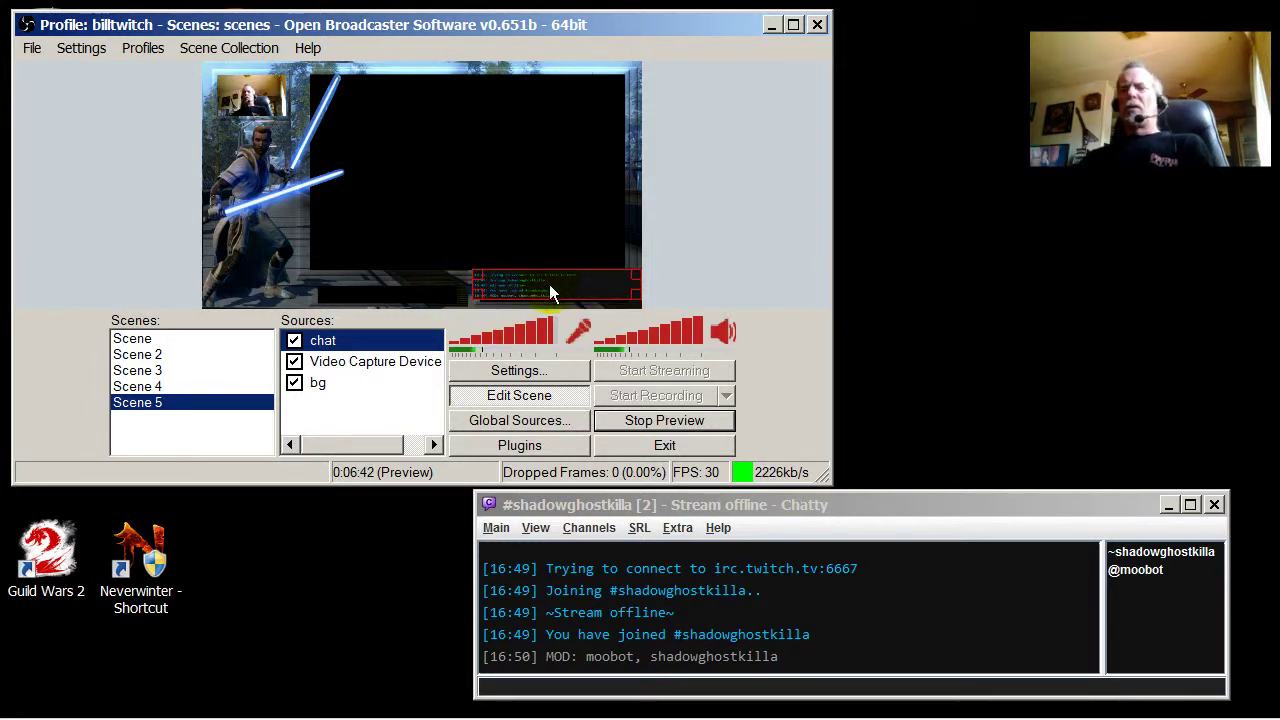
pyautogui.click(759, 293)
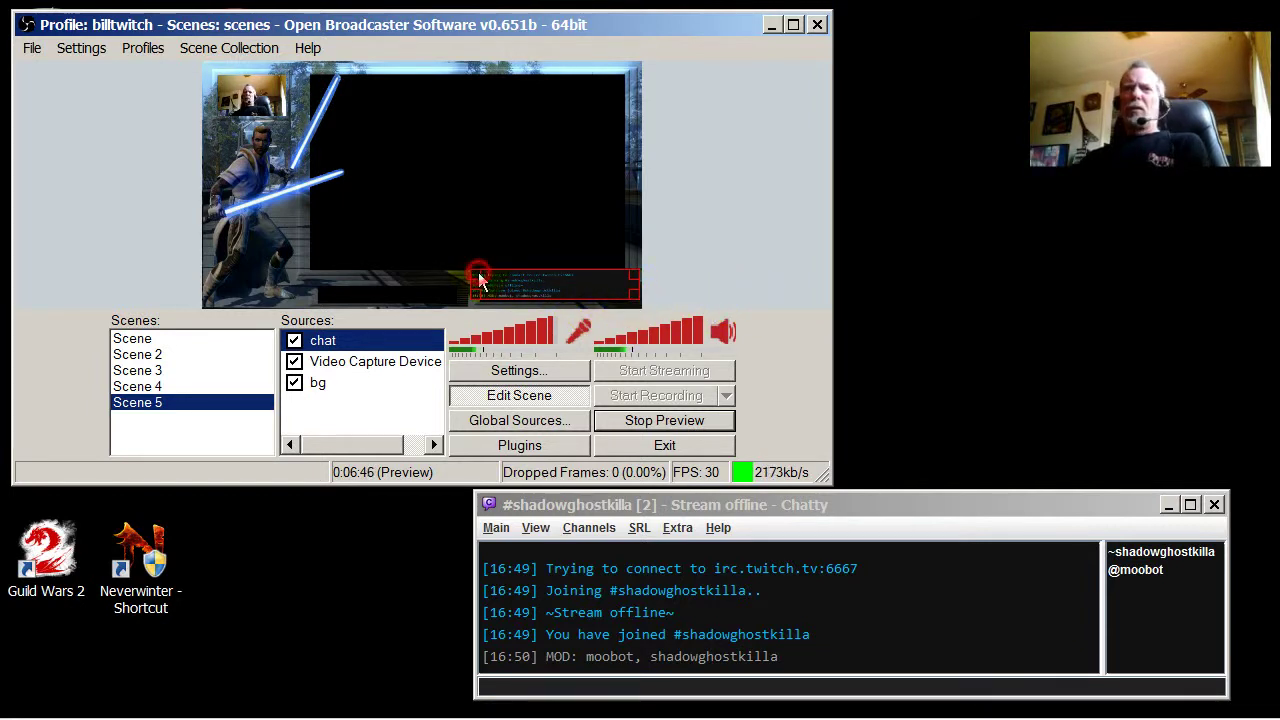
# Check the chat source's placement in fullscreen preview mode, return to the normal window, and shift the Chatty window slightly
pyautogui.rightClick(493, 242)
pyautogui.click(576, 283)
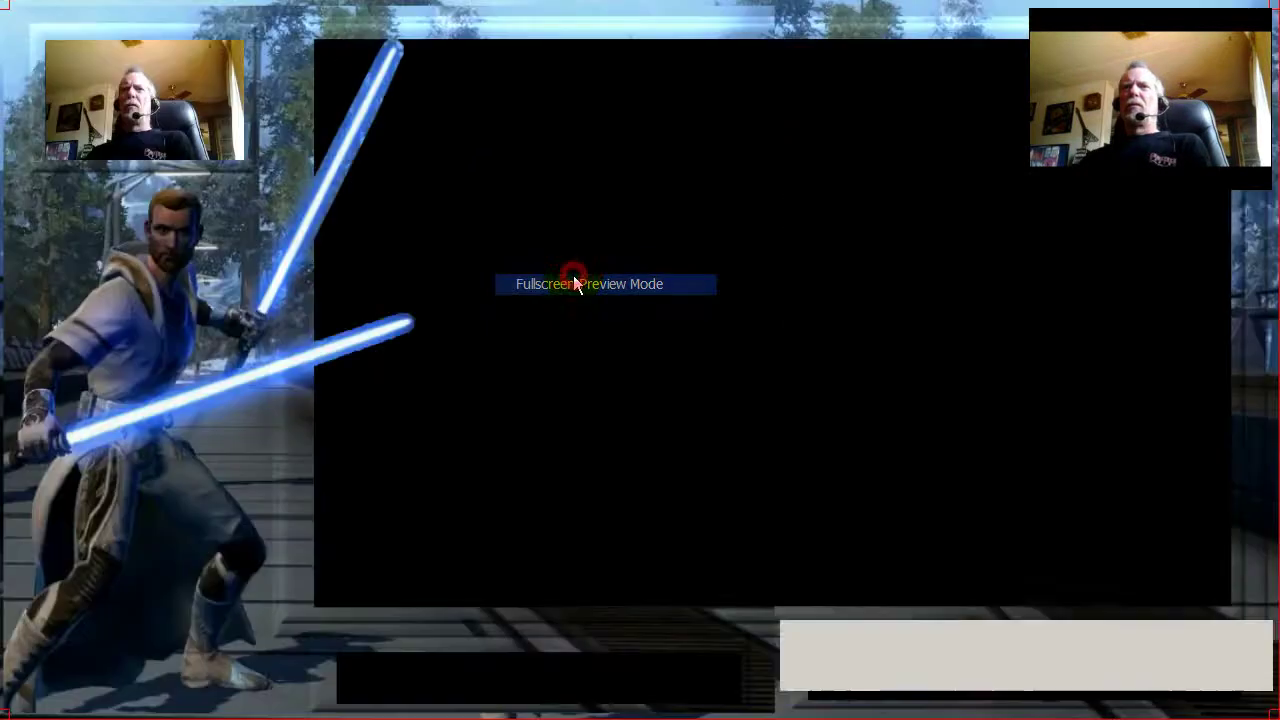
pyautogui.rightClick(609, 378)
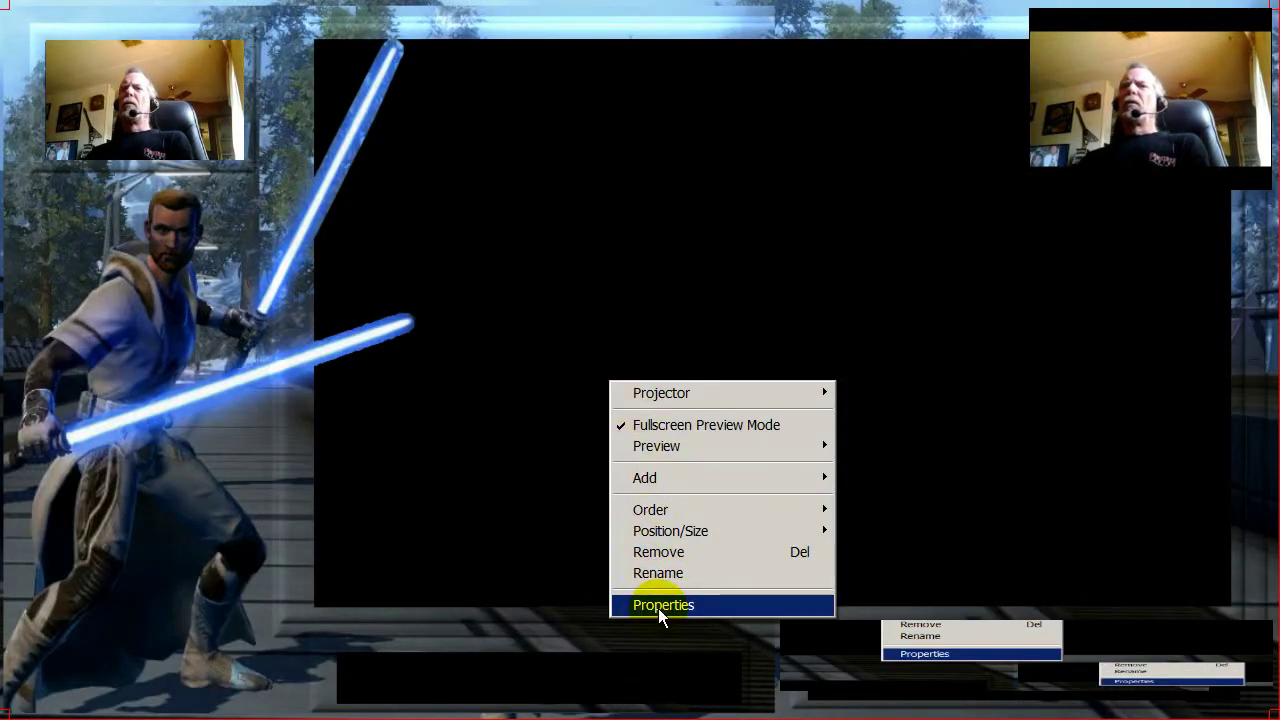
pyautogui.click(683, 425)
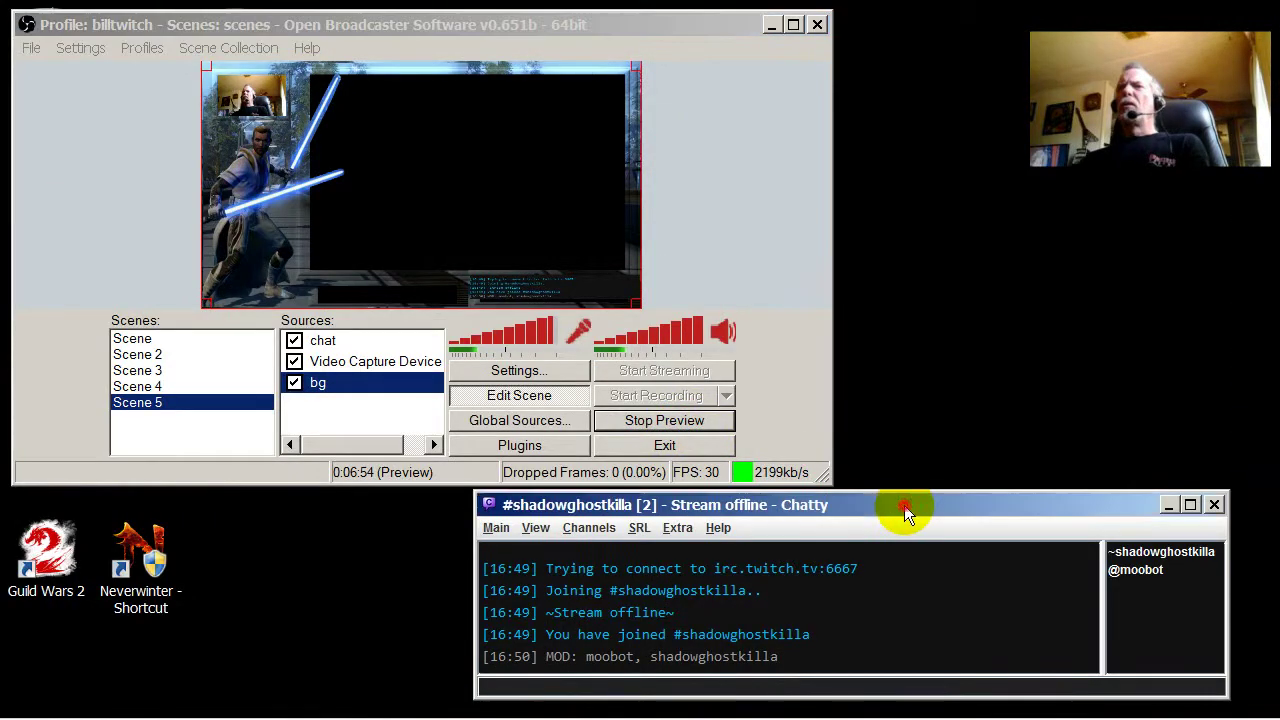
pyautogui.moveTo(904, 505)
pyautogui.mouseDown()
pyautogui.moveTo(968, 499)
pyautogui.moveTo(915, 496)
pyautogui.mouseUp()
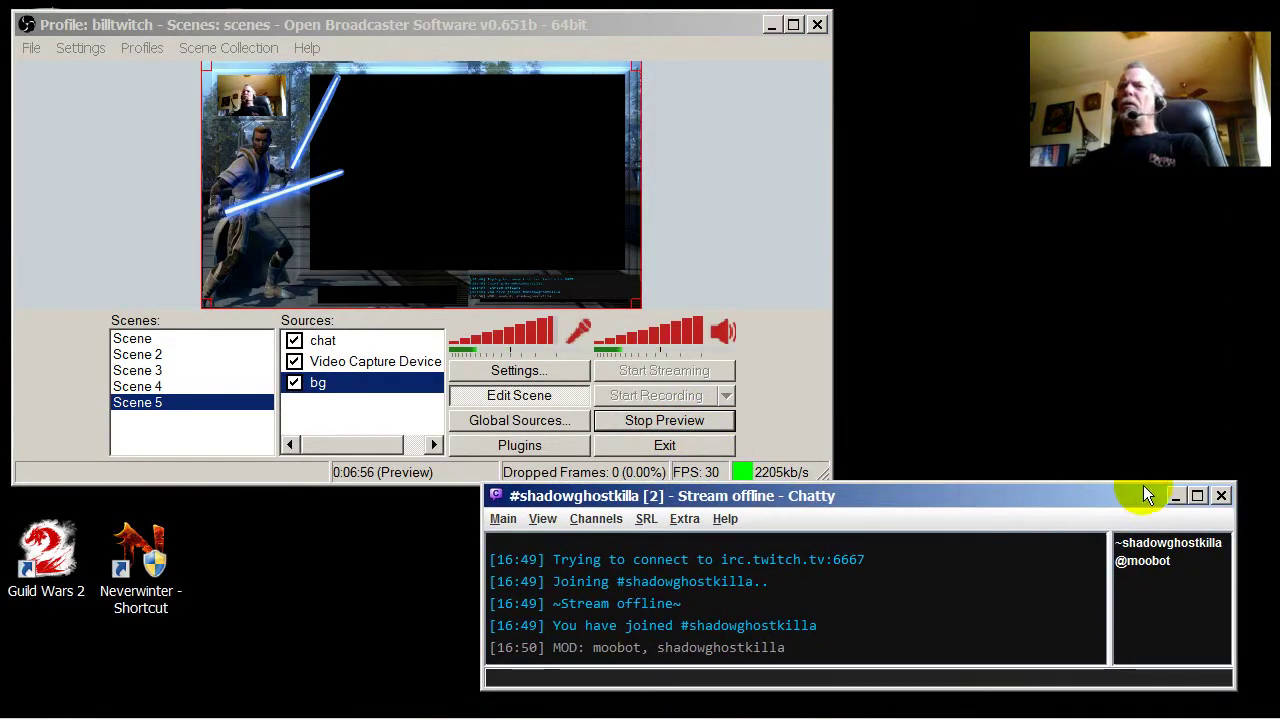
# Minimize the Chatty window, enlarge the OBS window, and switch the preview to fullscreen mode
pyautogui.click(1177, 495)
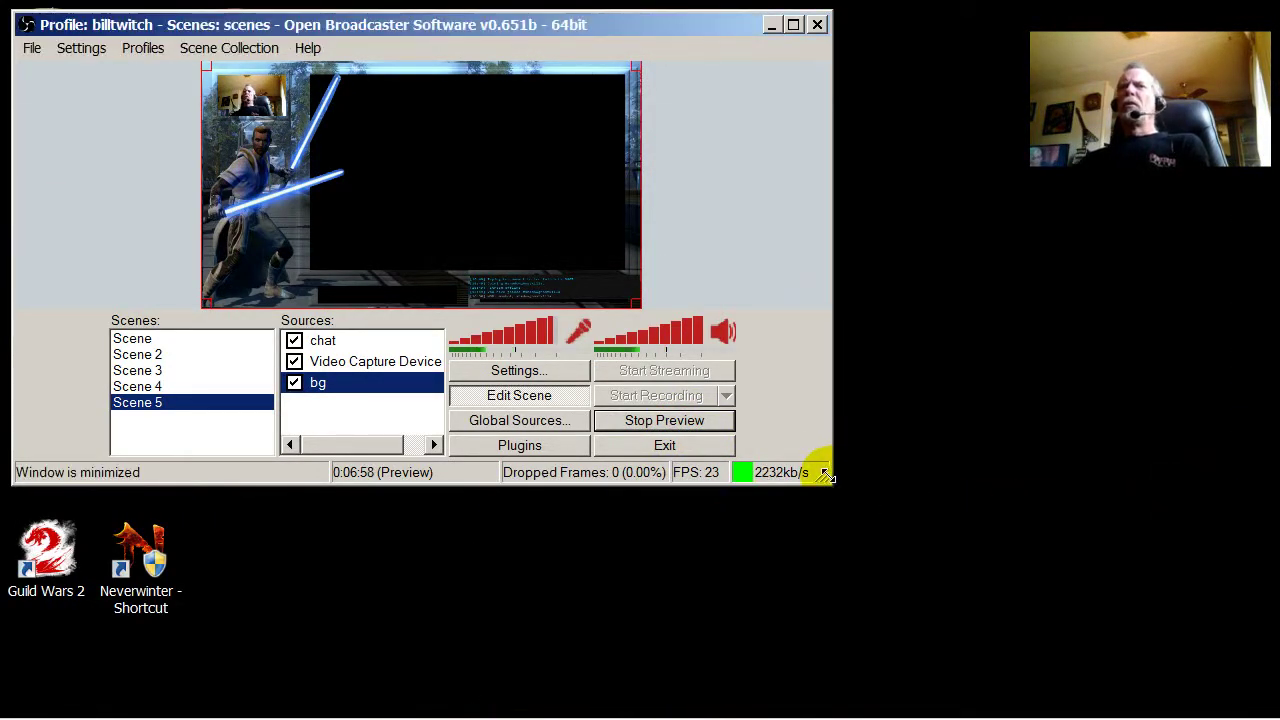
pyautogui.moveTo(825, 474); pyautogui.dragTo(1196, 686)
pyautogui.rightClick(852, 374)
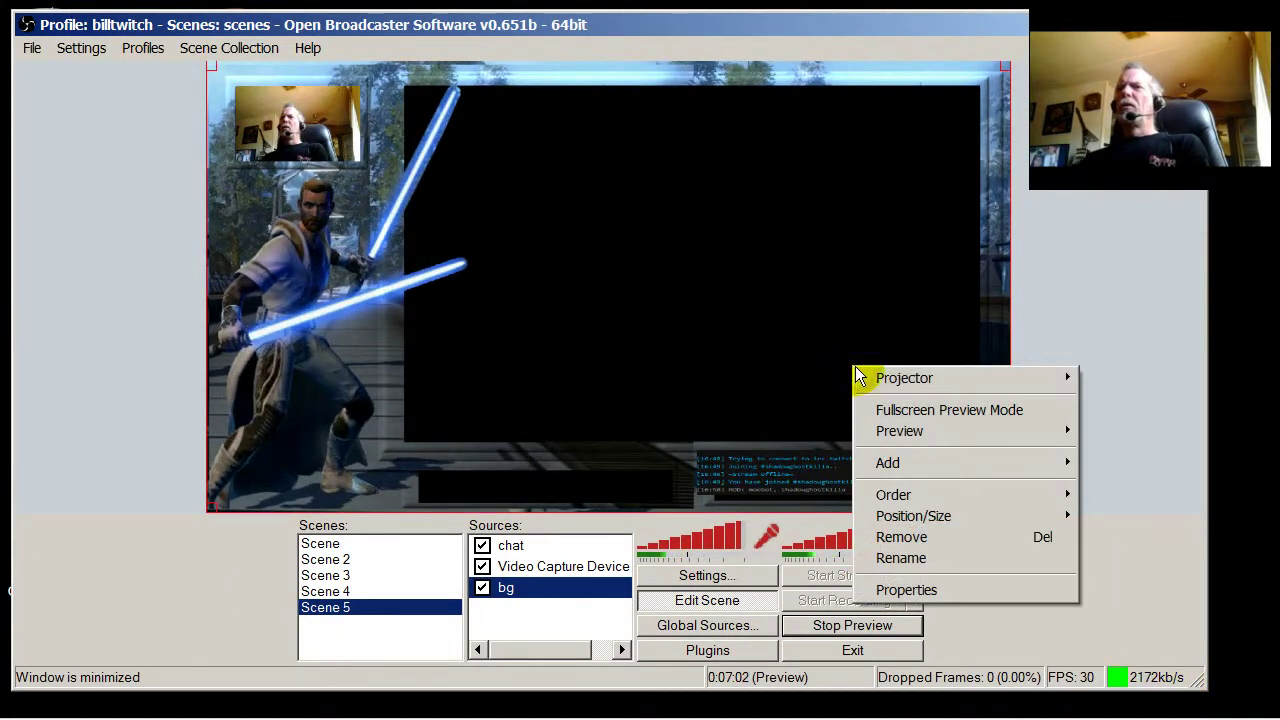
pyautogui.click(901, 415)
# Reposition and resize the chat source, and crop its upper edge so it fits the overlay's lower-right black frame
pyautogui.click(909, 683)
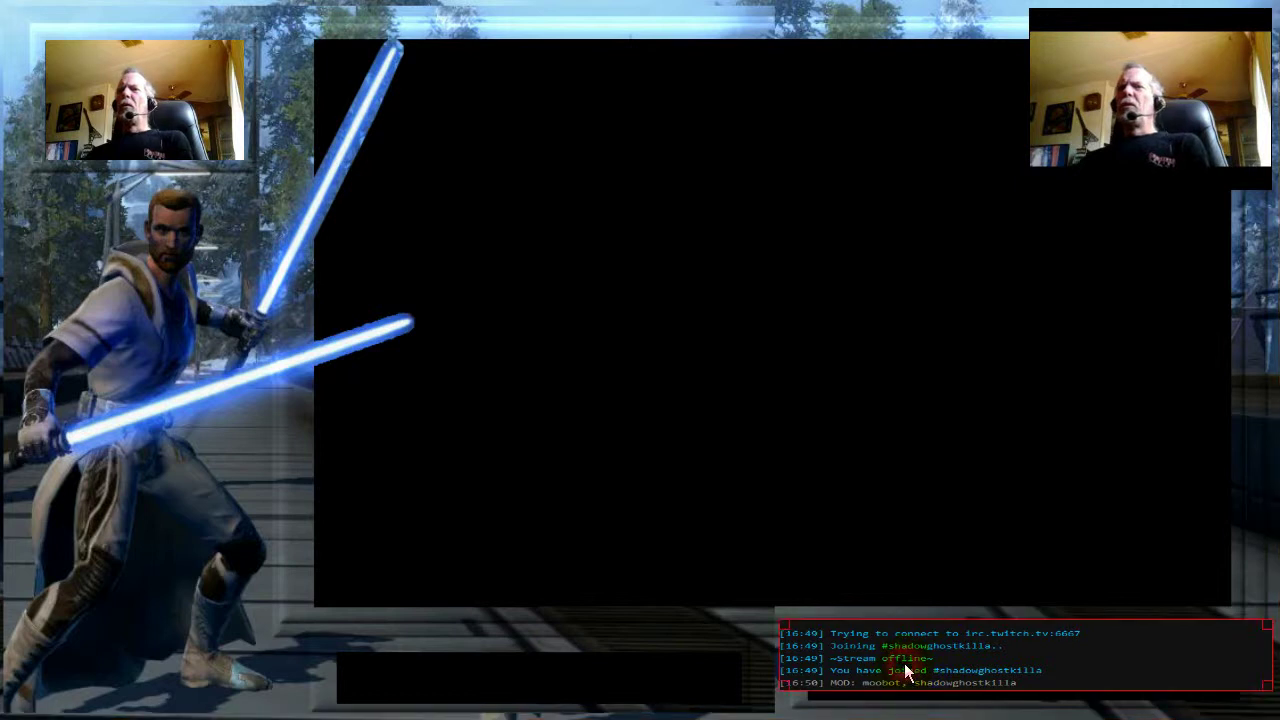
pyautogui.moveTo(814, 666); pyautogui.dragTo(784, 675)
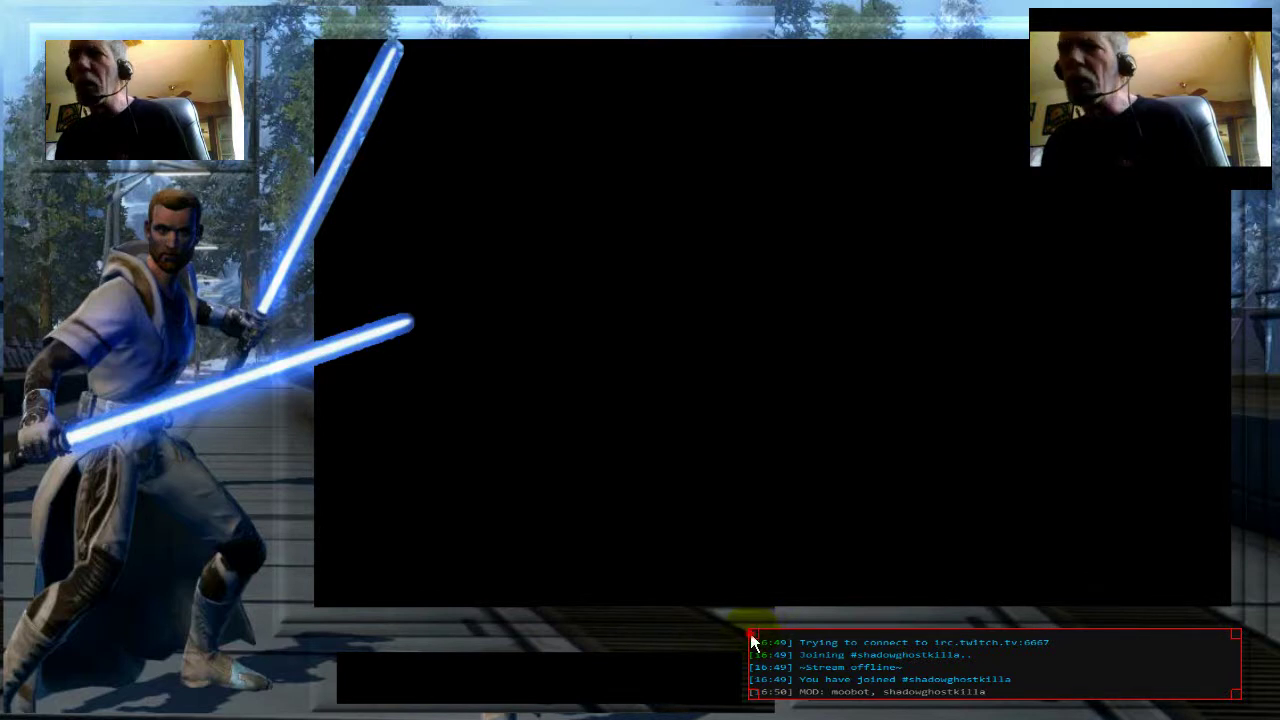
pyautogui.moveTo(750, 633); pyautogui.dragTo(810, 645)
pyautogui.click(849, 490)
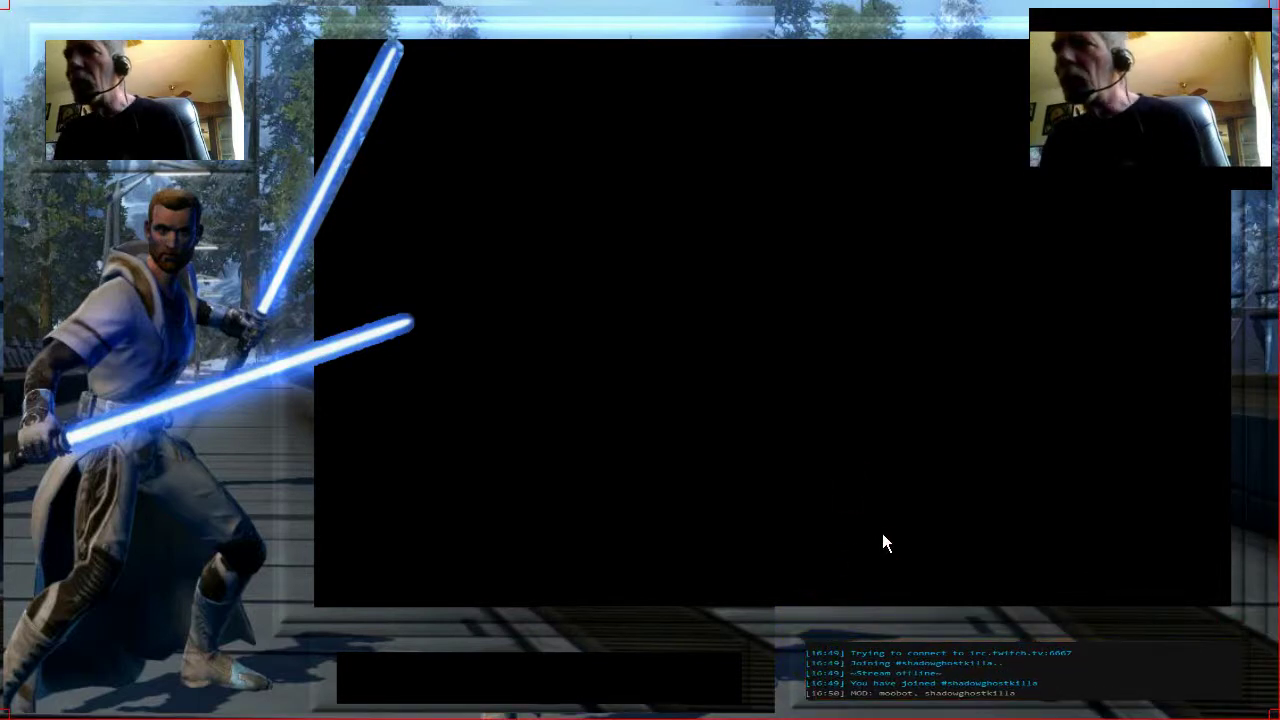
pyautogui.click(847, 681)
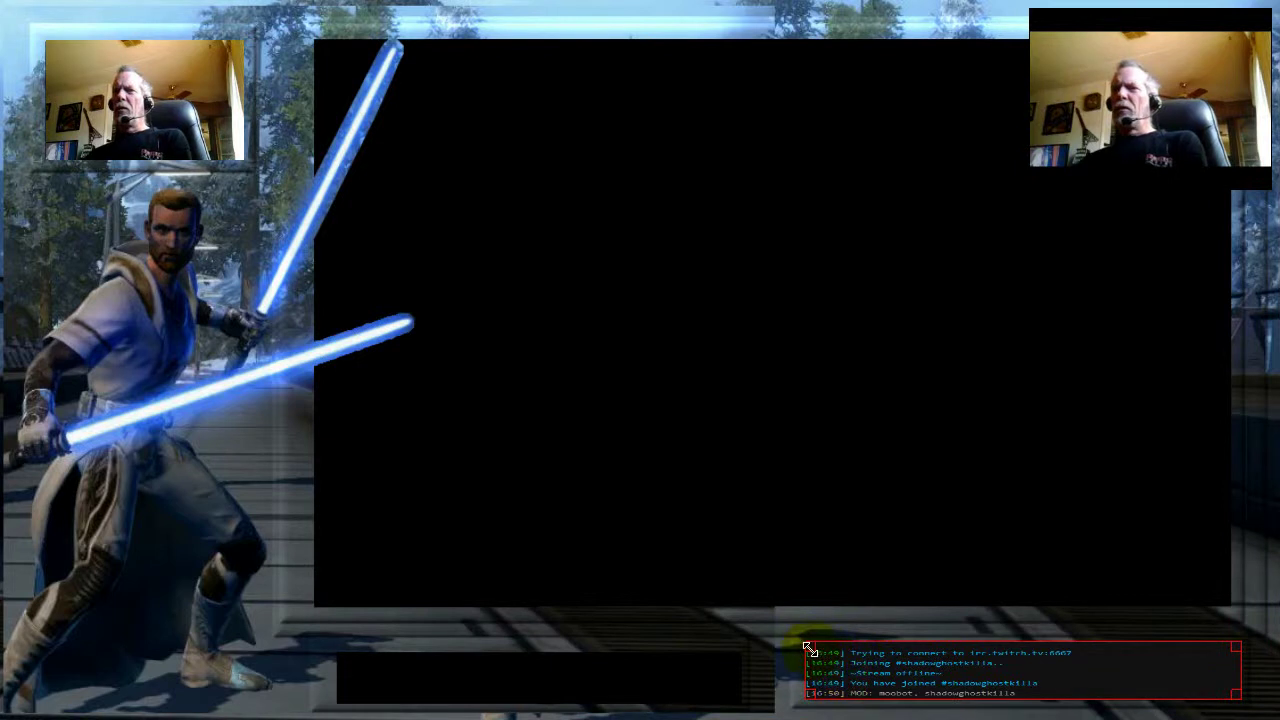
pyautogui.moveTo(808, 647); pyautogui.dragTo(812, 605)
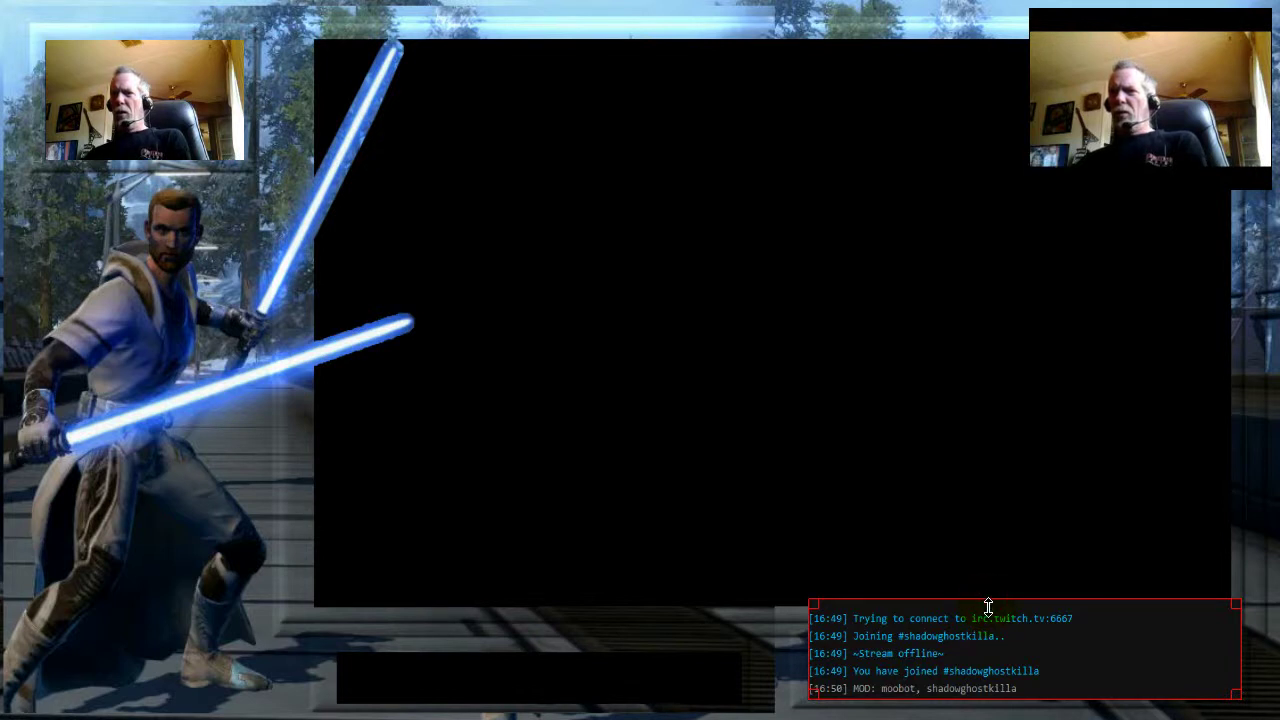
pyautogui.moveTo(988, 606); pyautogui.dragTo(986, 648)
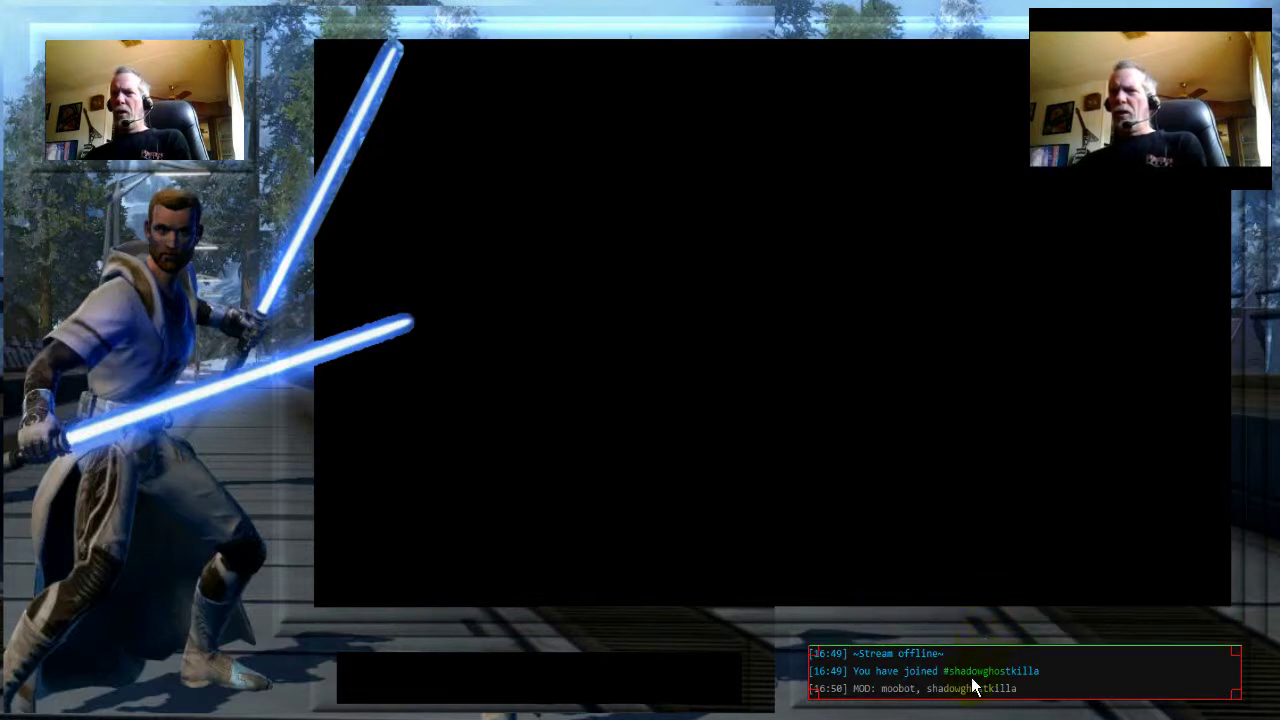
pyautogui.click(953, 523)
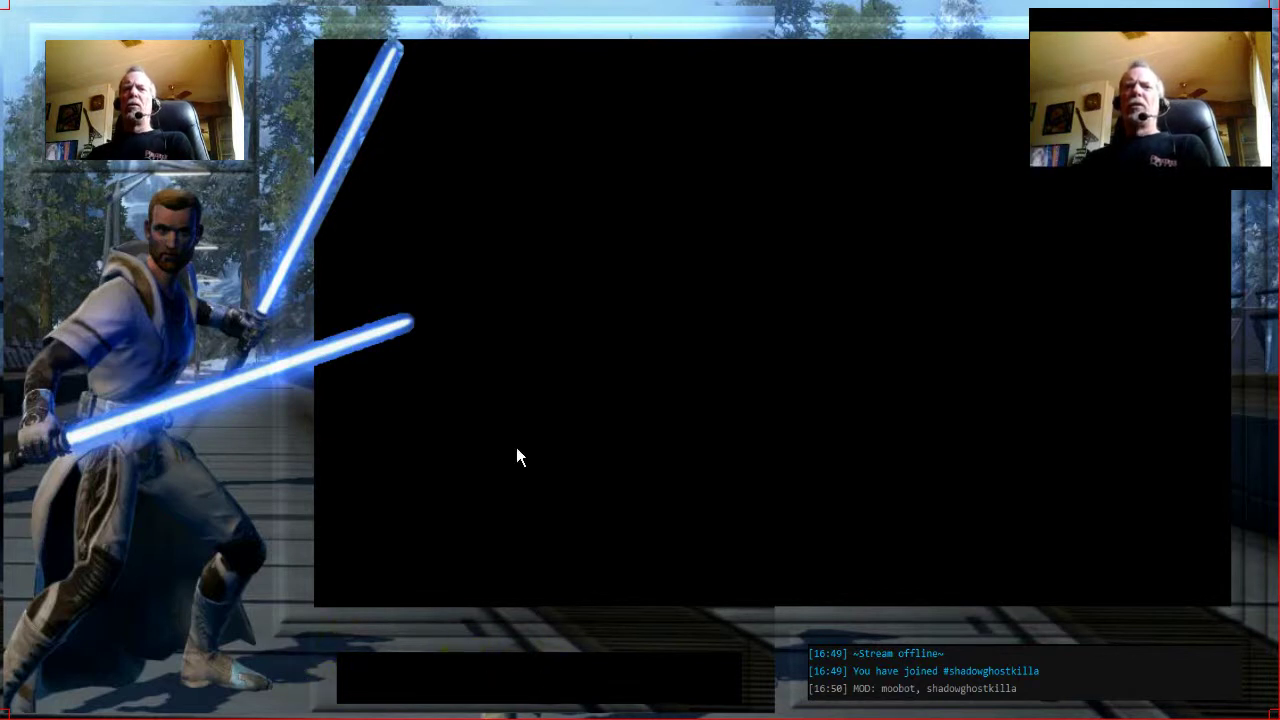
# Add an image source to the scene, keeping the name Image
pyautogui.rightClick(452, 527)
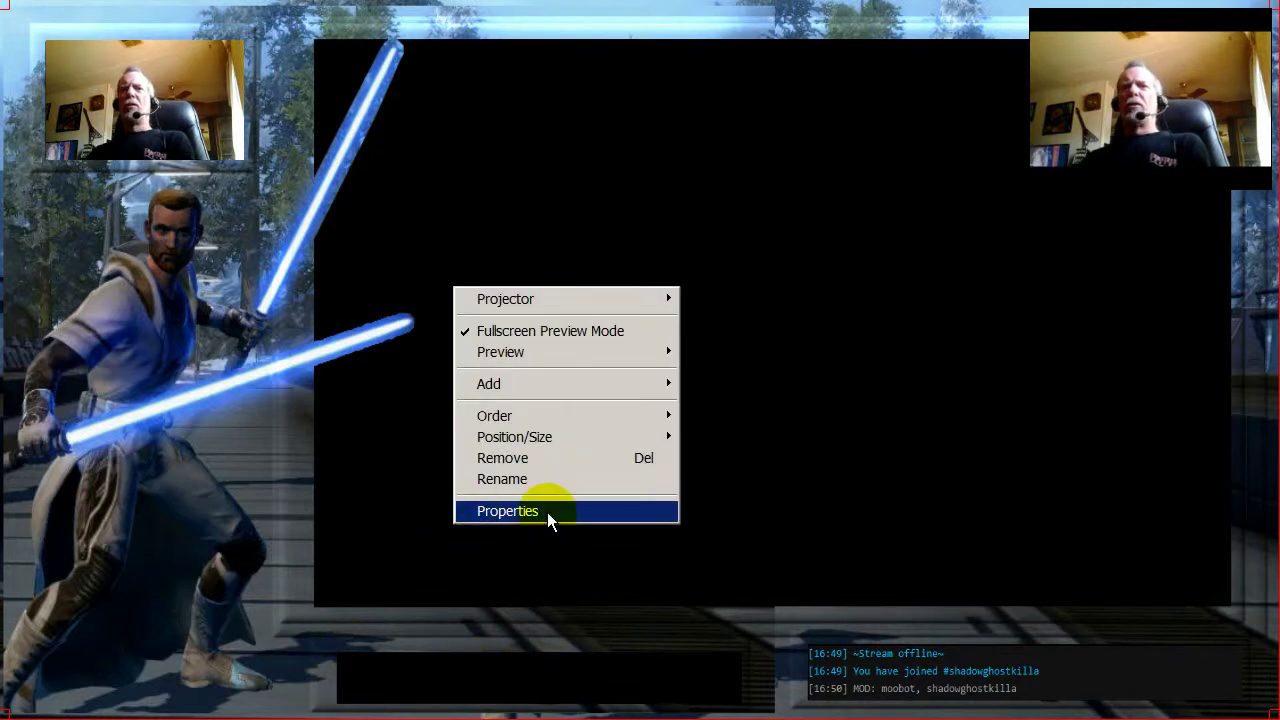
pyautogui.moveTo(575, 408)
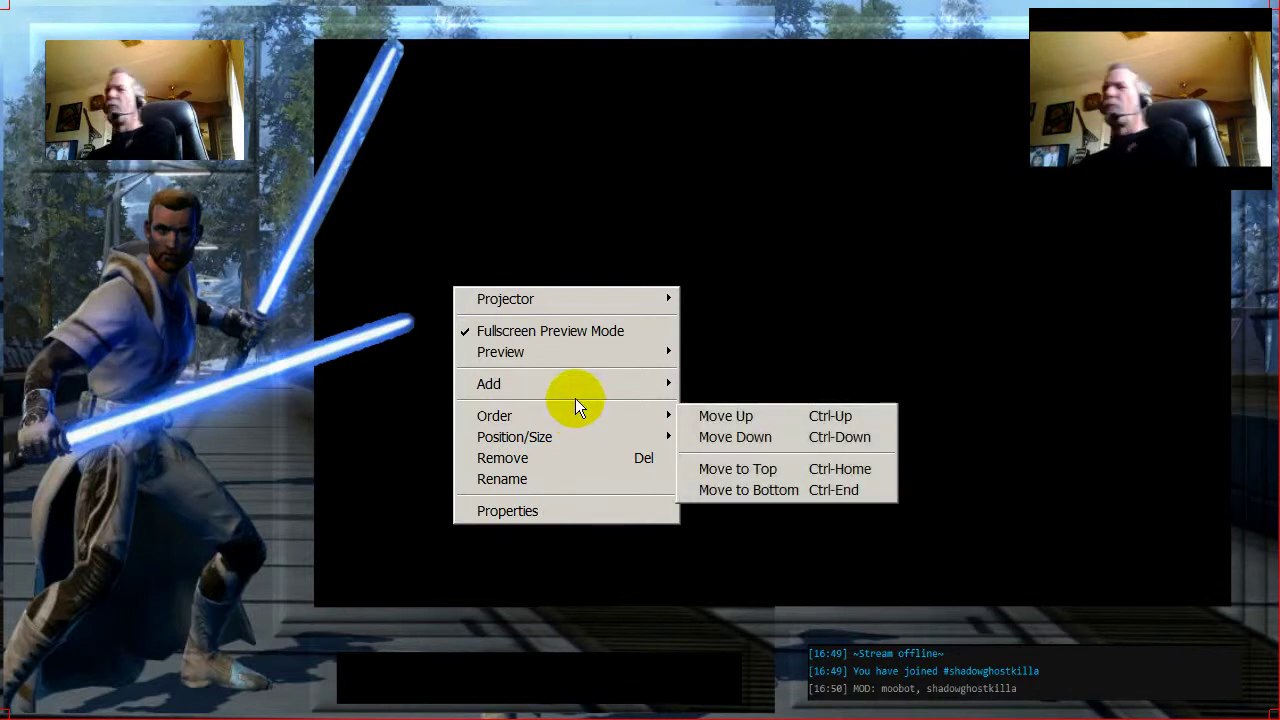
pyautogui.moveTo(581, 383)
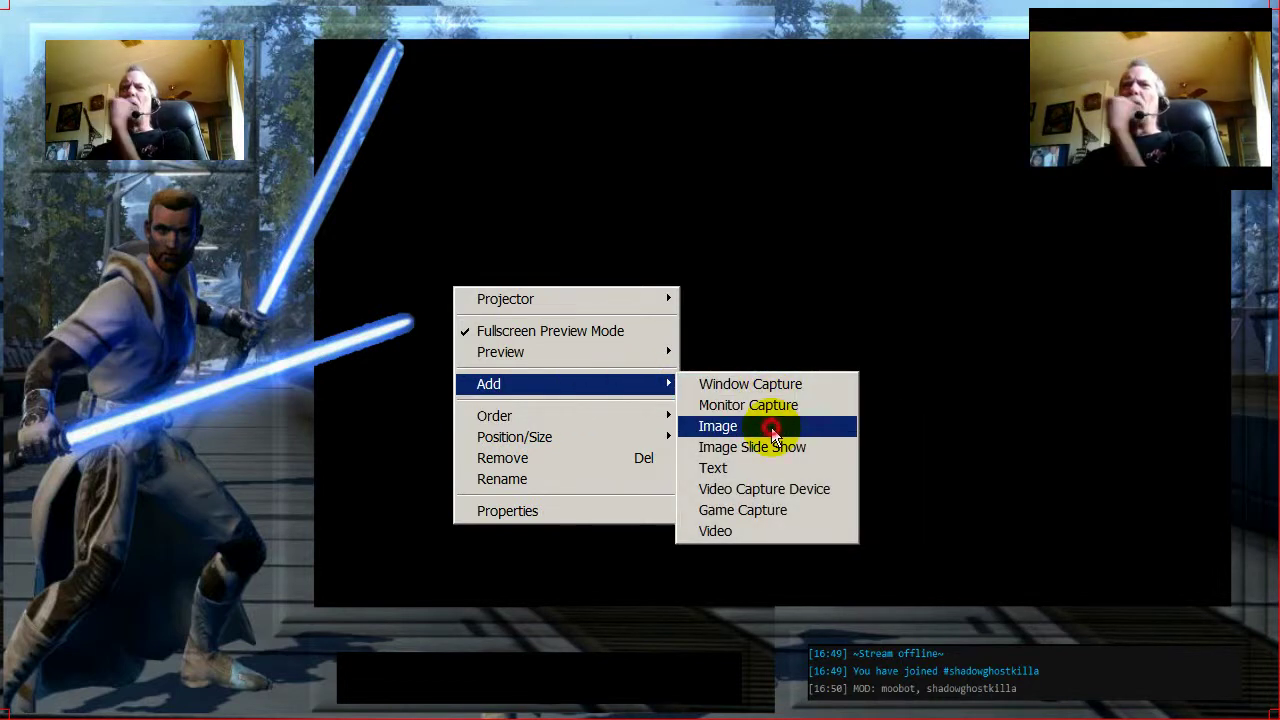
pyautogui.click(775, 426)
pyautogui.click(736, 392)
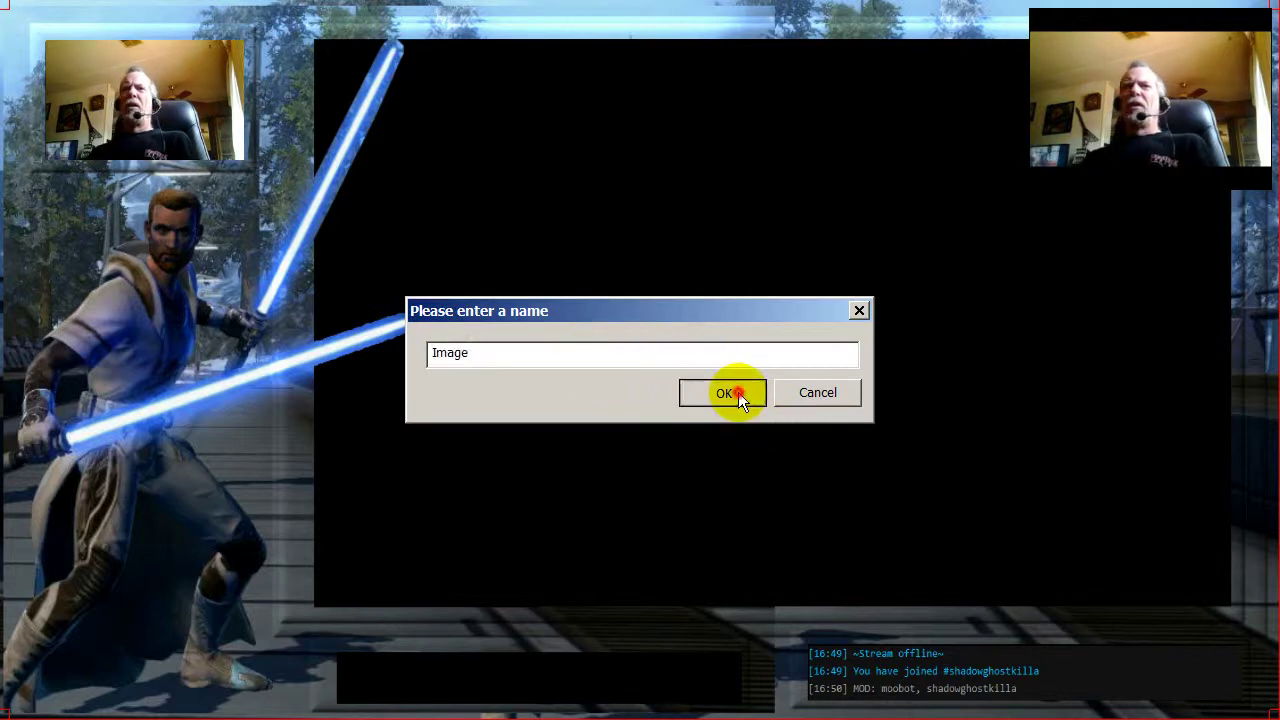
# Load the Rebel_Assault GIF from the Downloads folder into the new image source and accept its settings
pyautogui.click(758, 166)
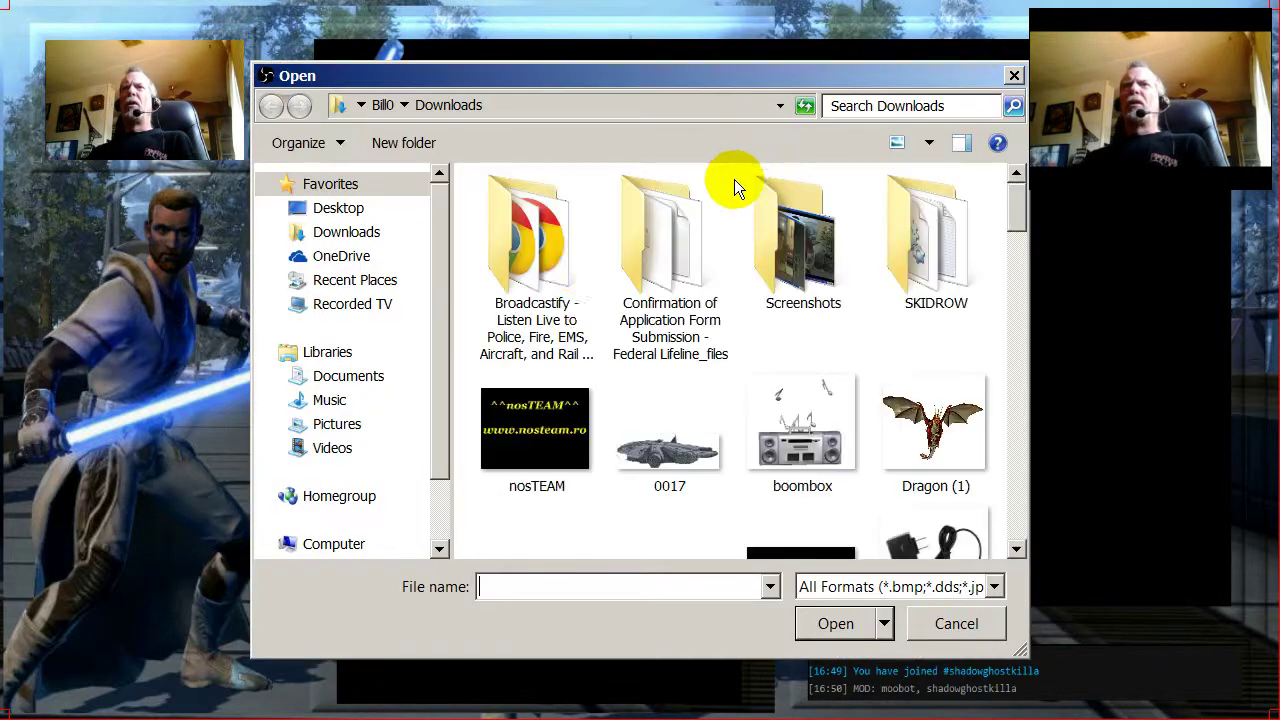
pyautogui.moveTo(1015, 217); pyautogui.dragTo(1022, 252)
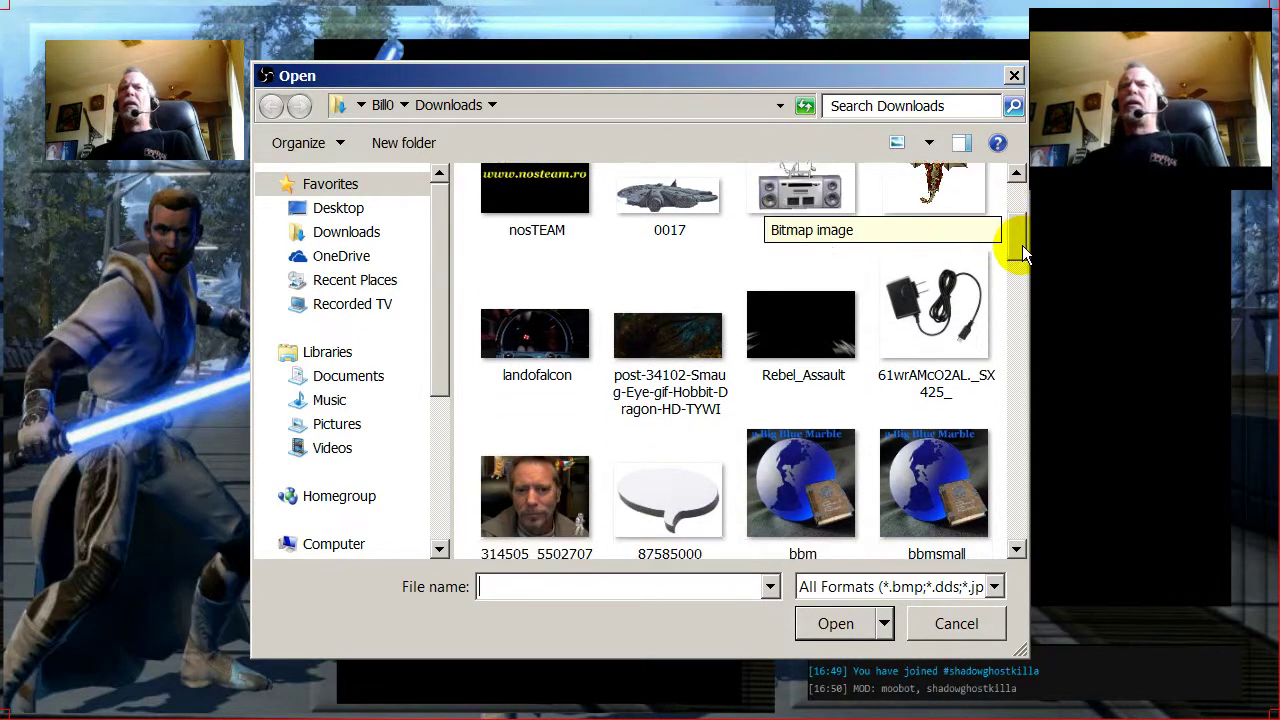
pyautogui.moveTo(787, 349)
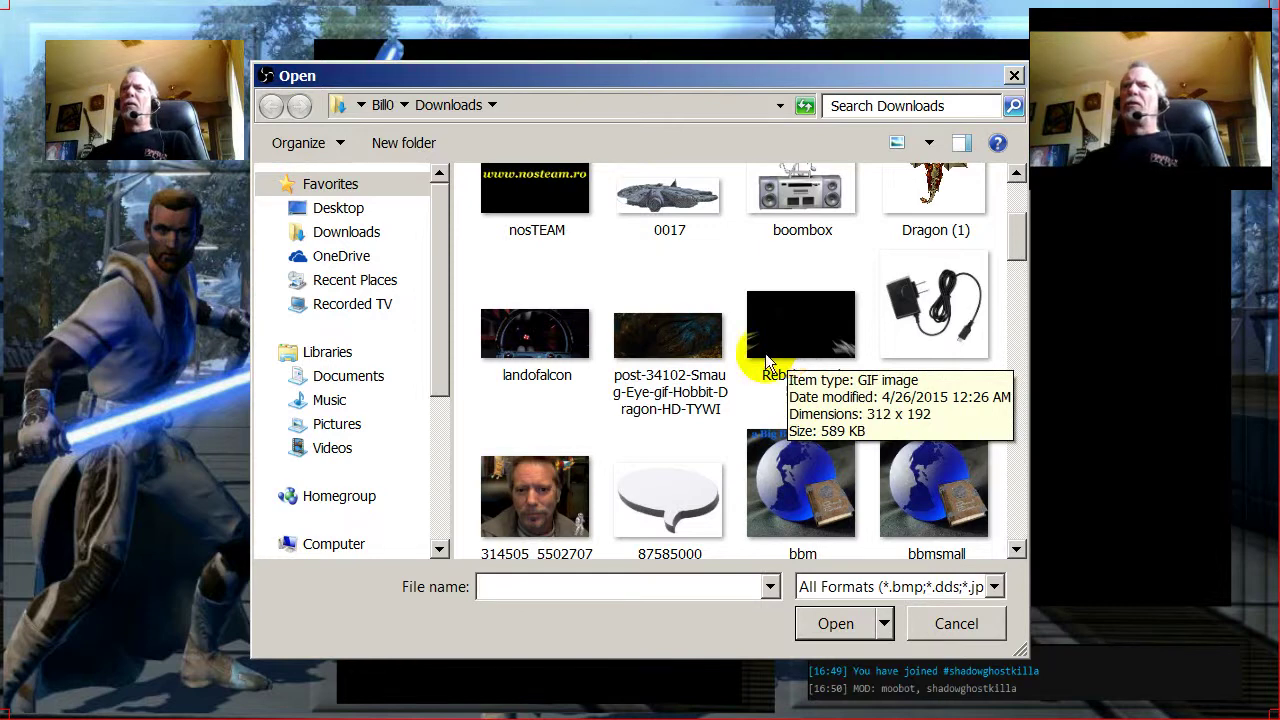
pyautogui.moveTo(685, 360)
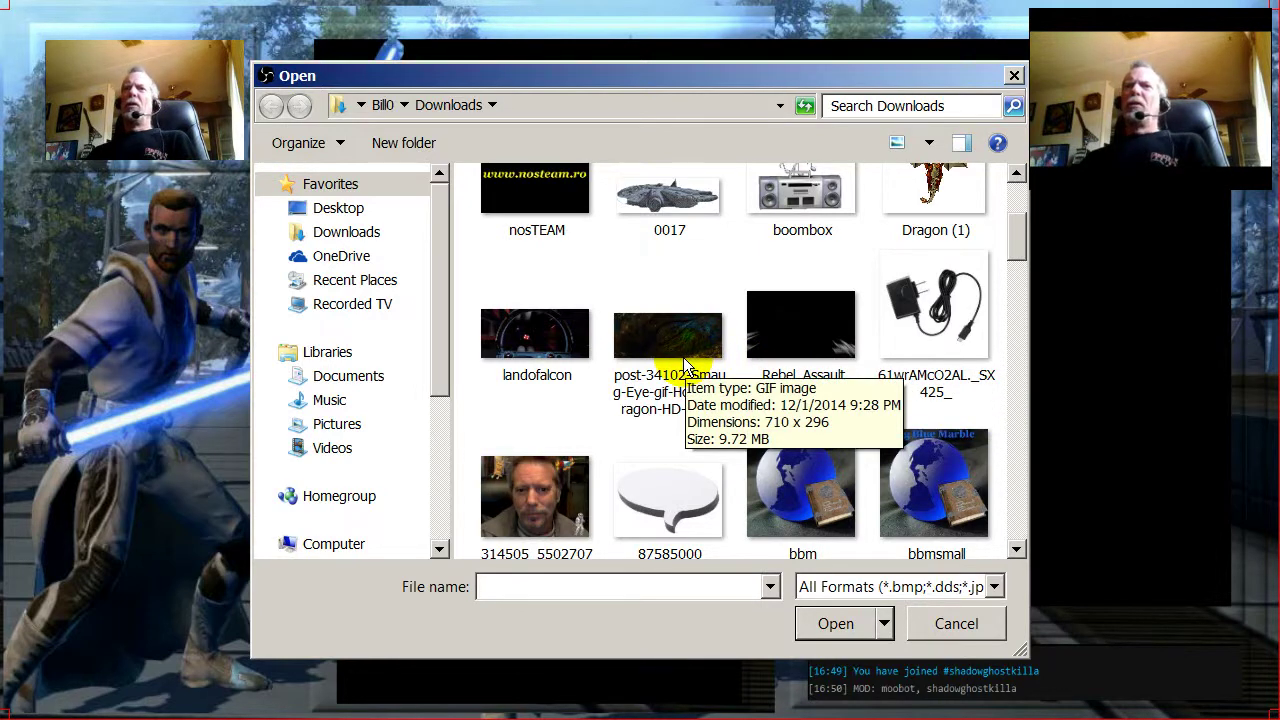
pyautogui.click(795, 345)
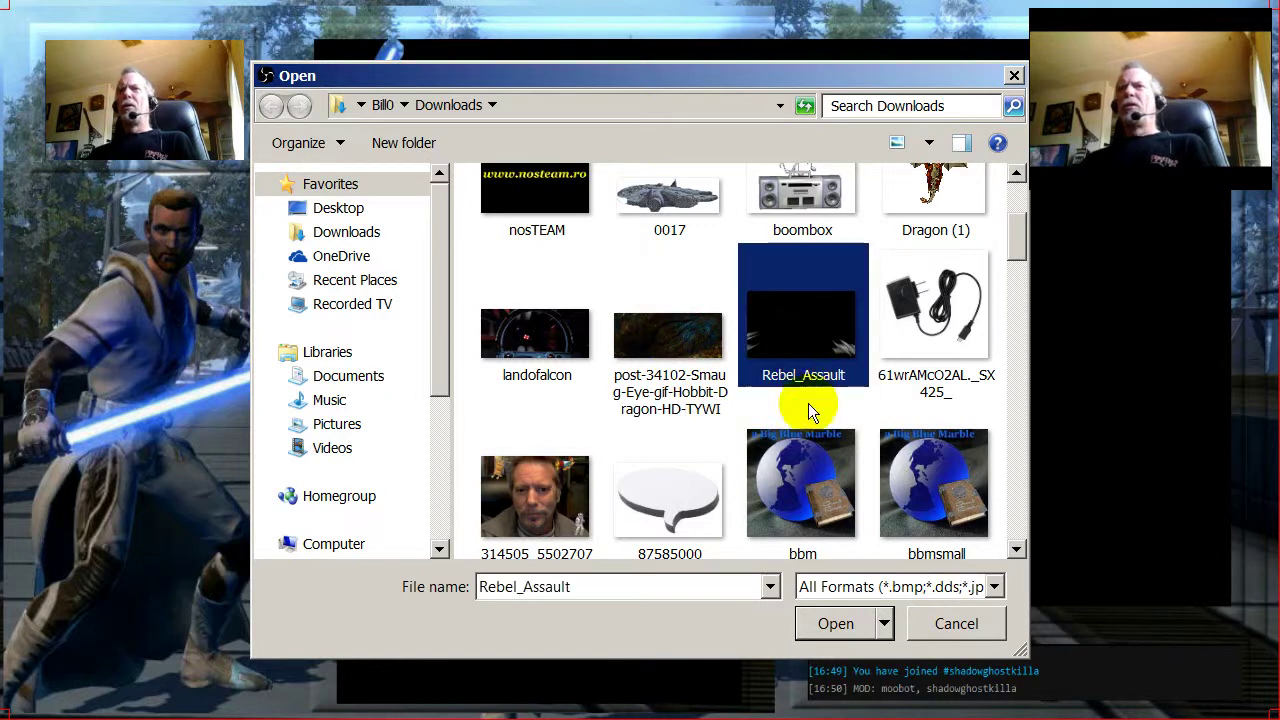
pyautogui.click(833, 623)
pyautogui.click(705, 586)
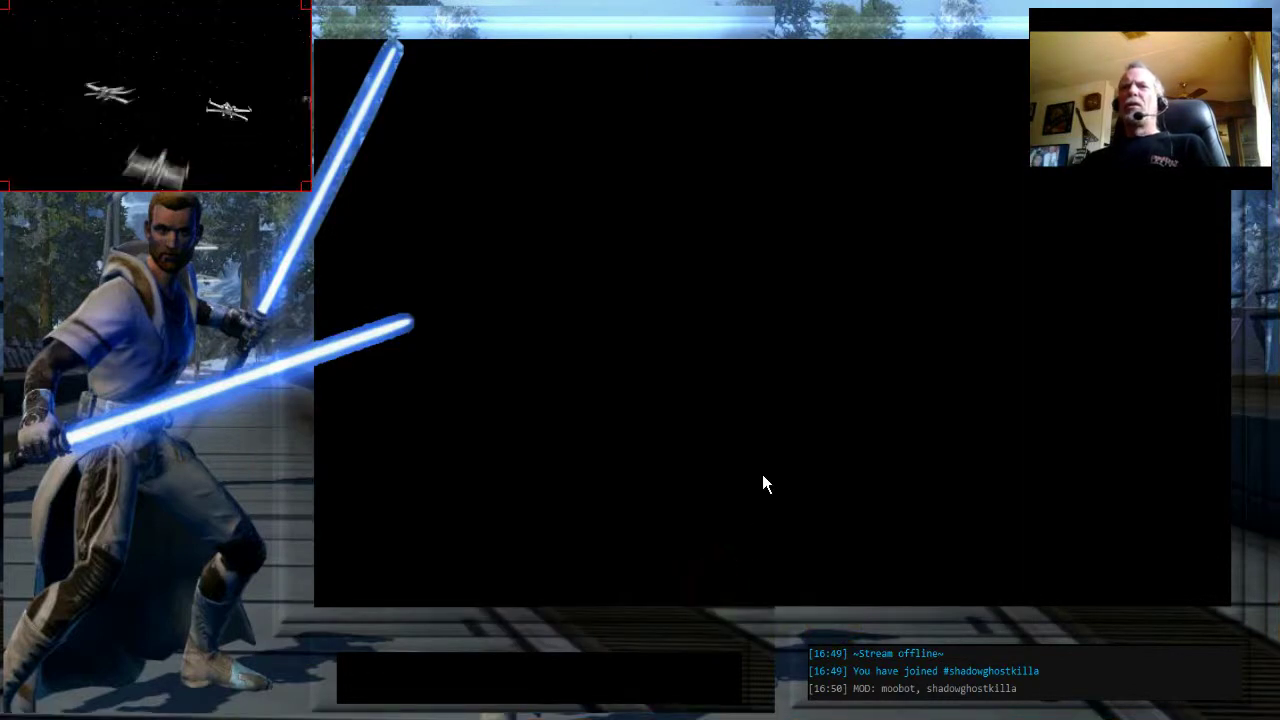
# Move the Rebel_Assault image into the overlay's large black area and reshape it into a wide, short strip
pyautogui.moveTo(243, 134); pyautogui.dragTo(750, 310)
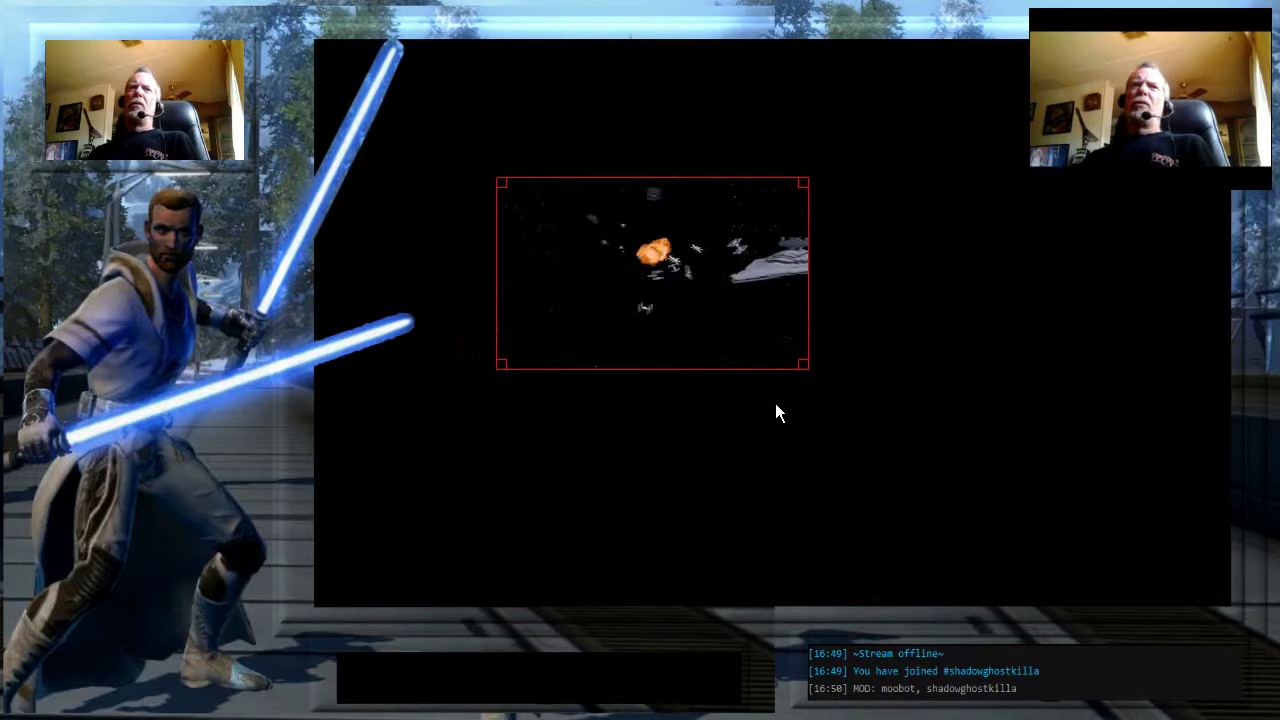
pyautogui.moveTo(806, 363); pyautogui.dragTo(871, 320)
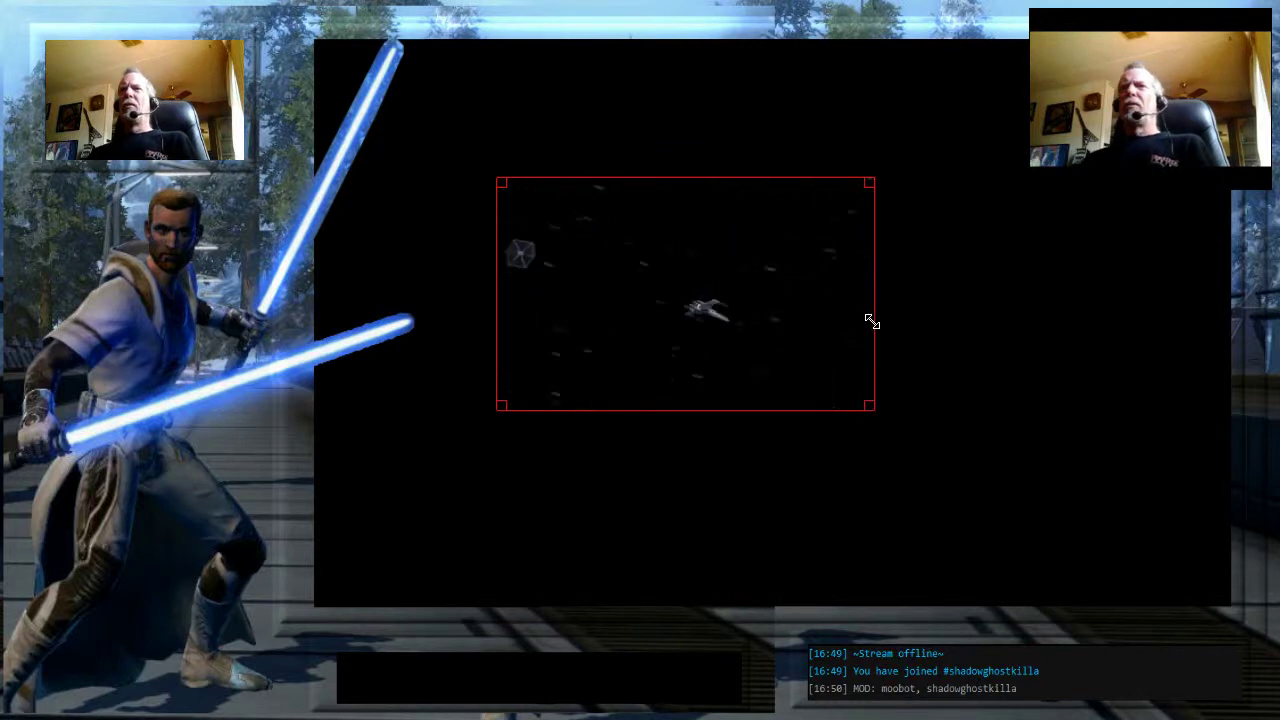
pyautogui.moveTo(866, 398); pyautogui.dragTo(820, 377)
pyautogui.moveTo(587, 340); pyautogui.dragTo(667, 412)
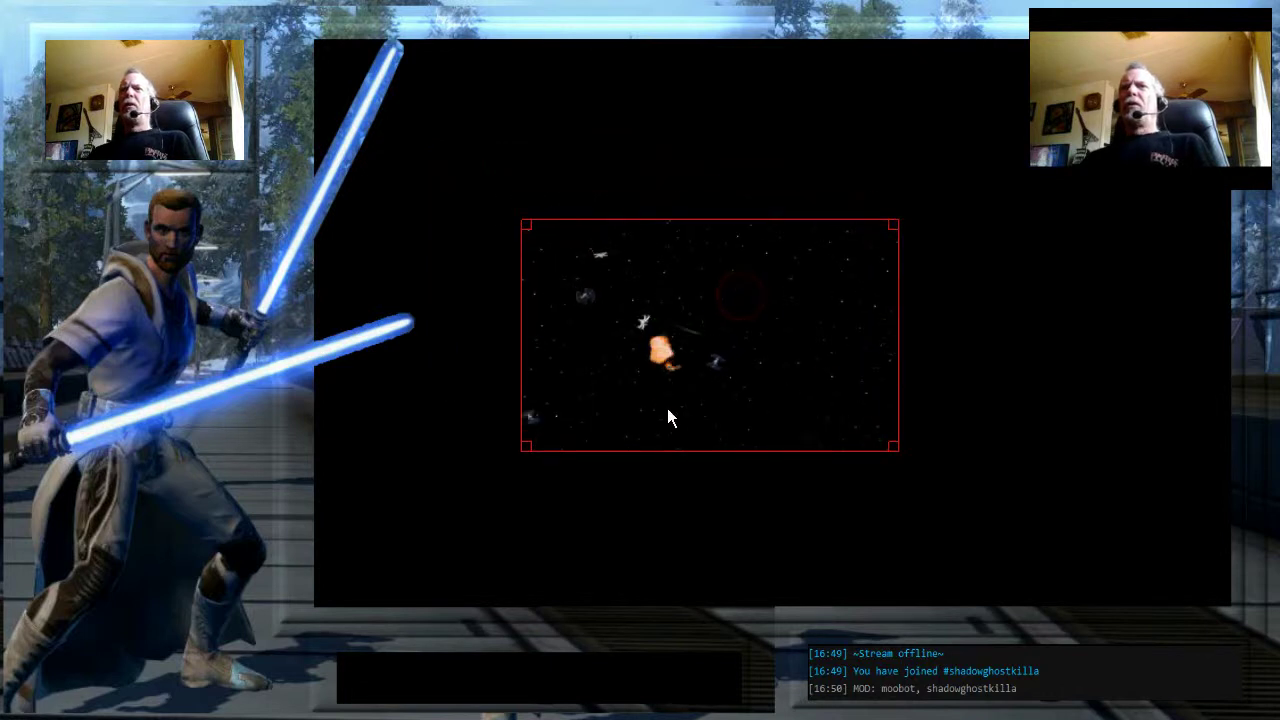
pyautogui.moveTo(523, 451); pyautogui.dragTo(585, 412)
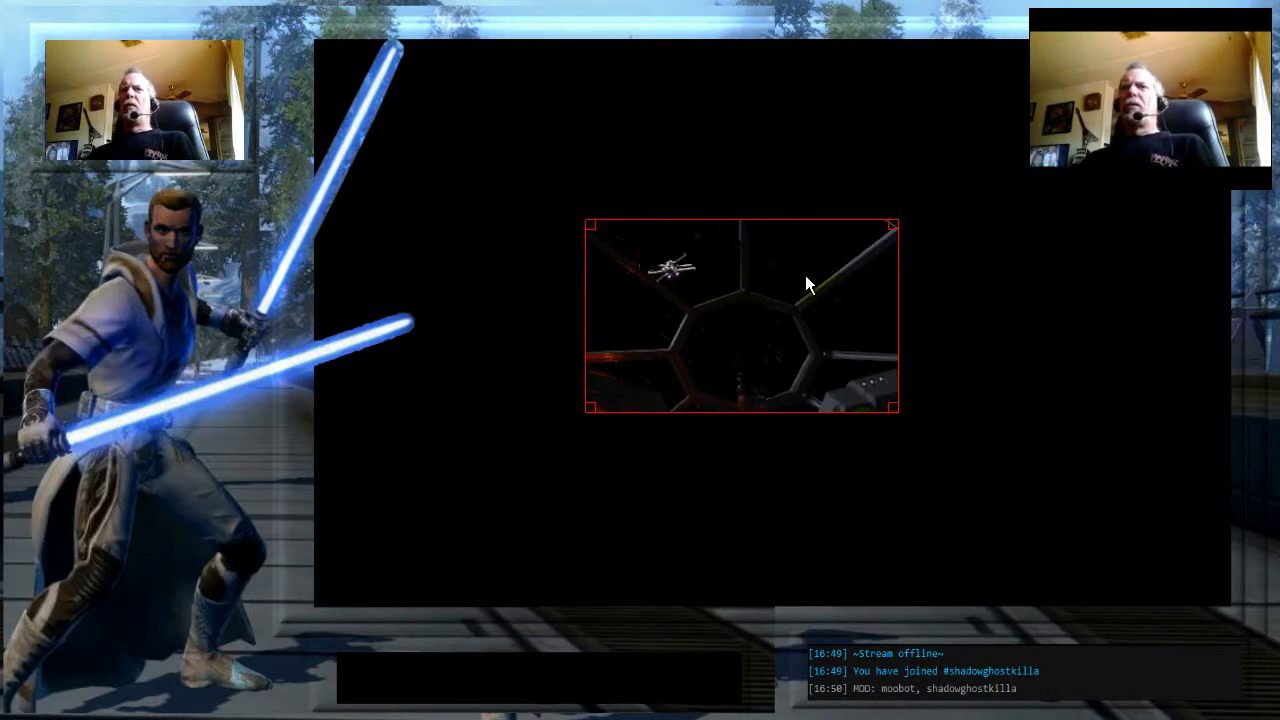
pyautogui.moveTo(806, 279); pyautogui.dragTo(671, 341)
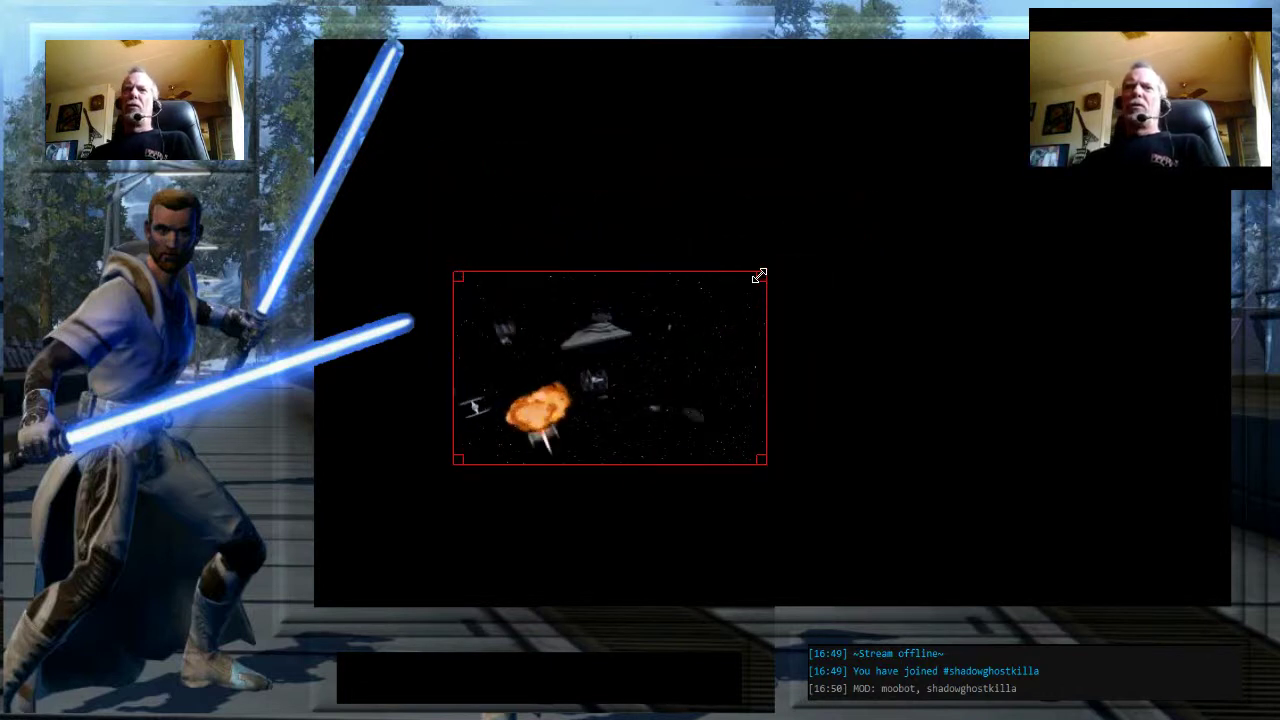
pyautogui.moveTo(760, 276); pyautogui.dragTo(991, 357)
# Place the Rebel_Assault strip over the overlay's lower-left black frame and shrink it to cover that frame
pyautogui.moveTo(896, 390); pyautogui.dragTo(638, 627)
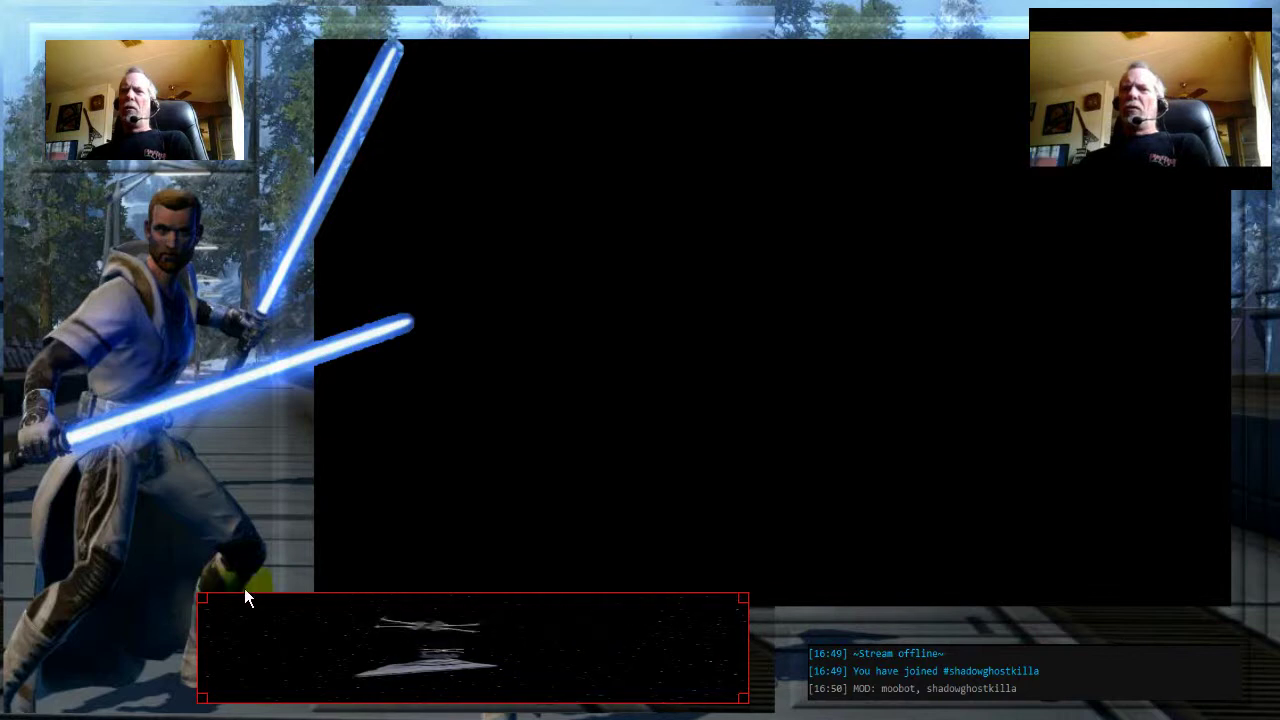
pyautogui.moveTo(200, 599); pyautogui.dragTo(321, 641)
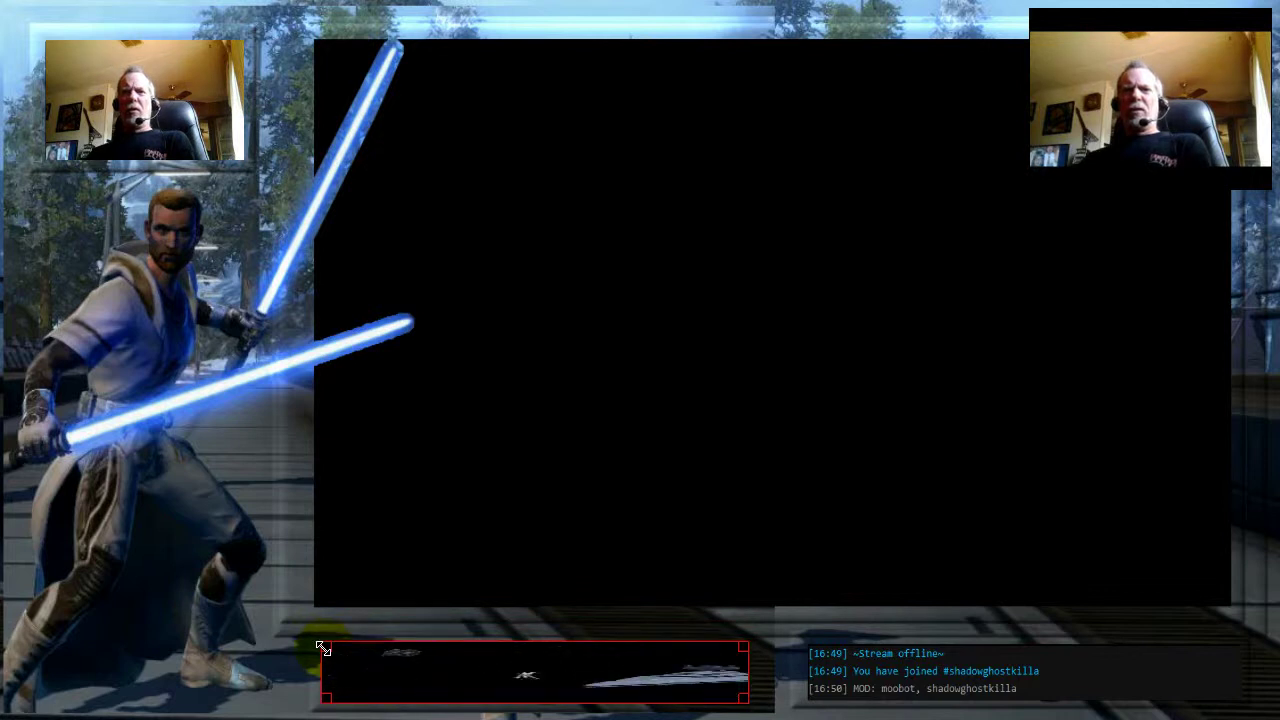
pyautogui.click(781, 416)
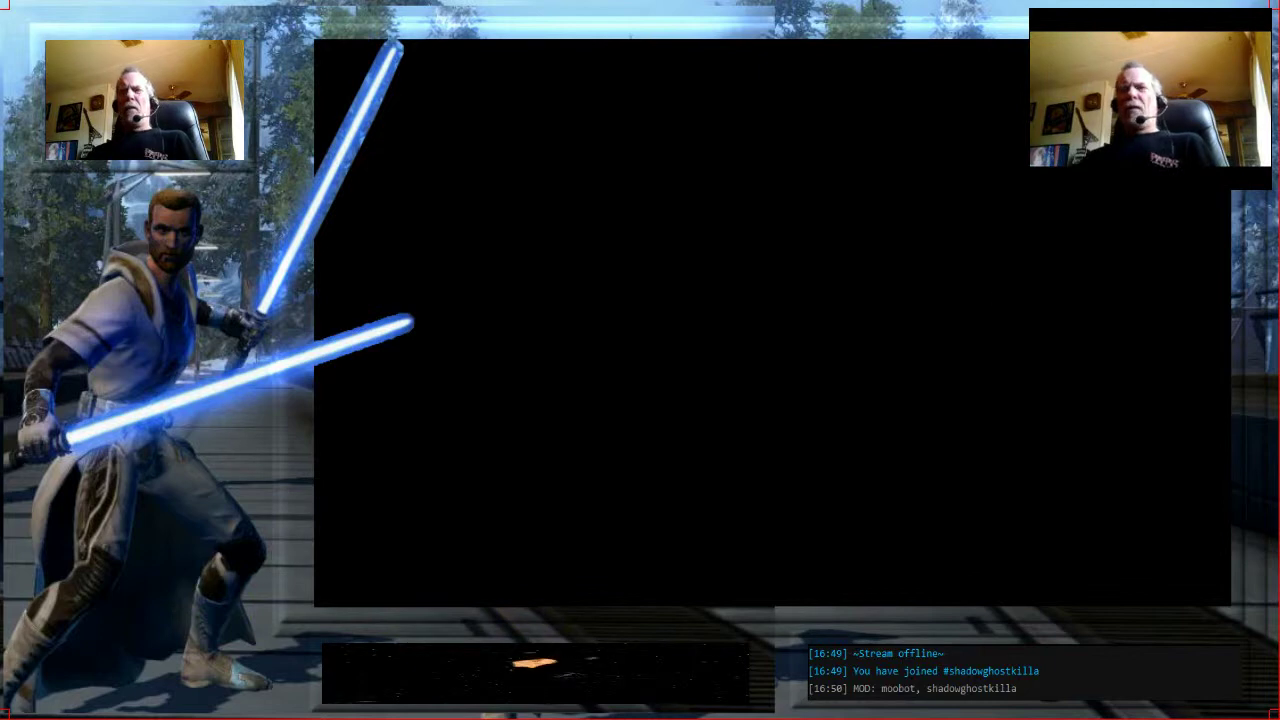
# Leave fullscreen preview mode, turn off scene editing, and shrink the OBS window
pyautogui.rightClick(1060, 192)
pyautogui.click(1097, 187)
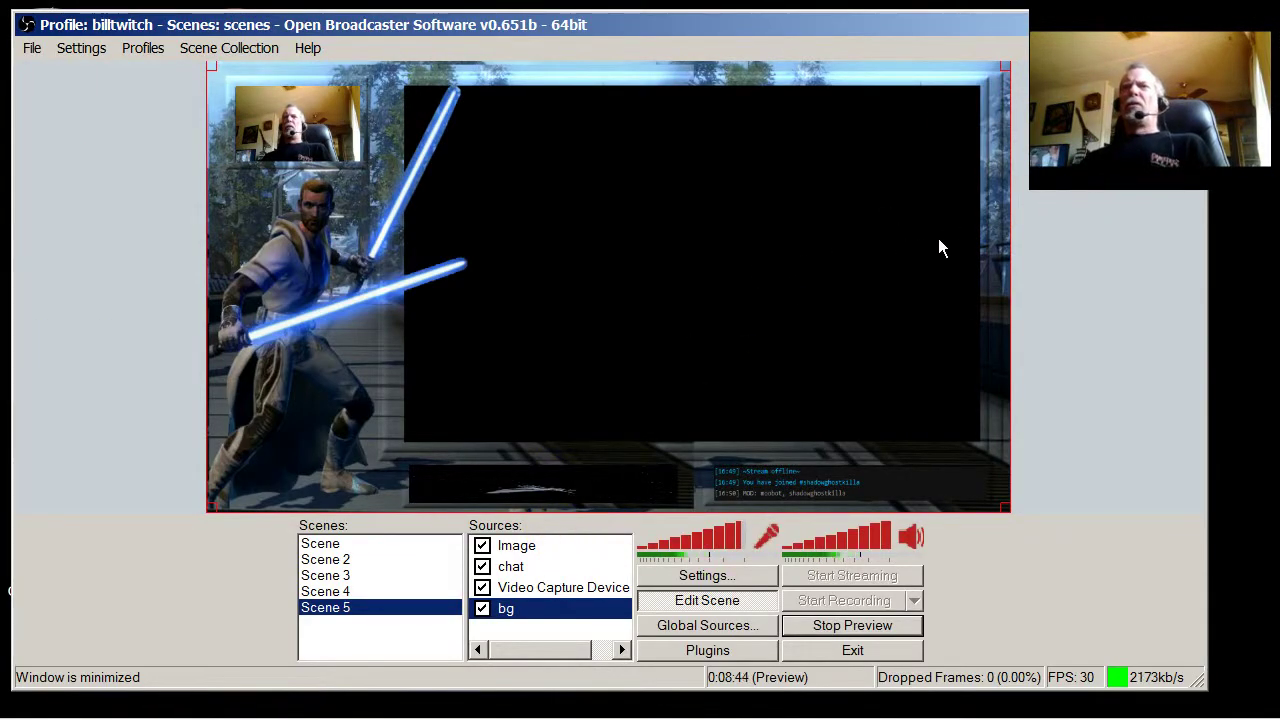
pyautogui.click(707, 606)
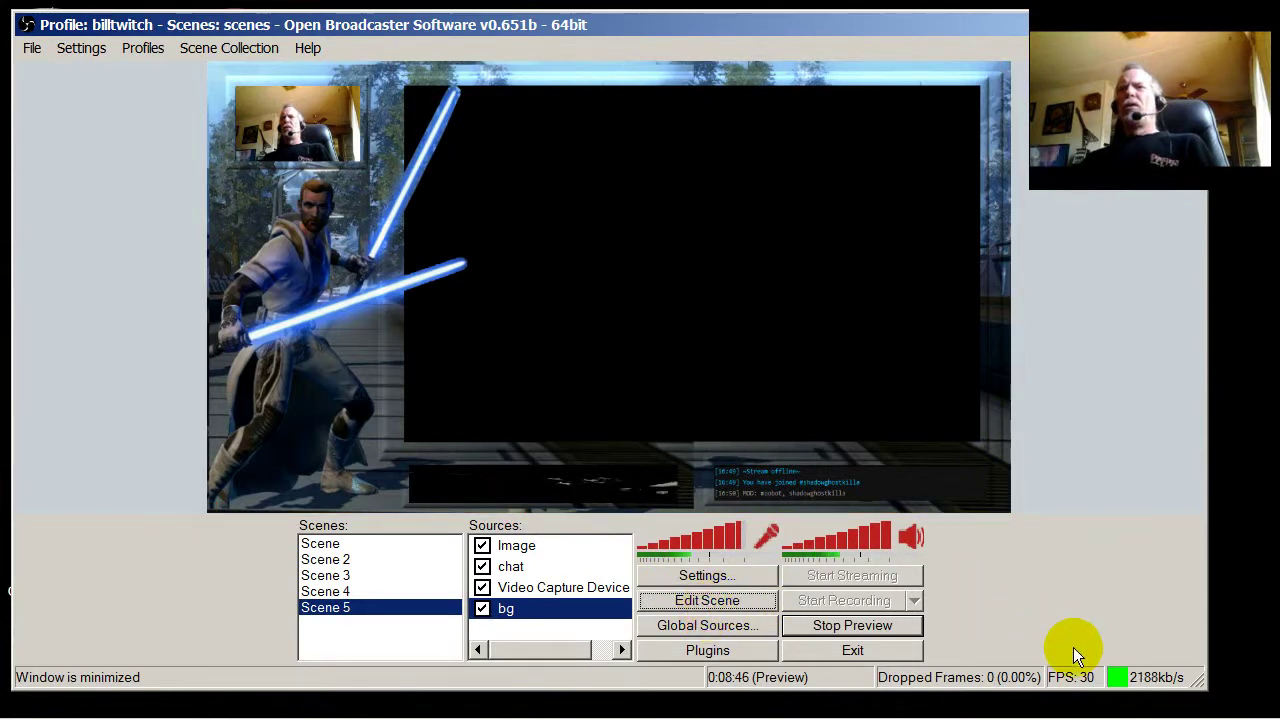
pyautogui.moveTo(1198, 678); pyautogui.dragTo(645, 446)
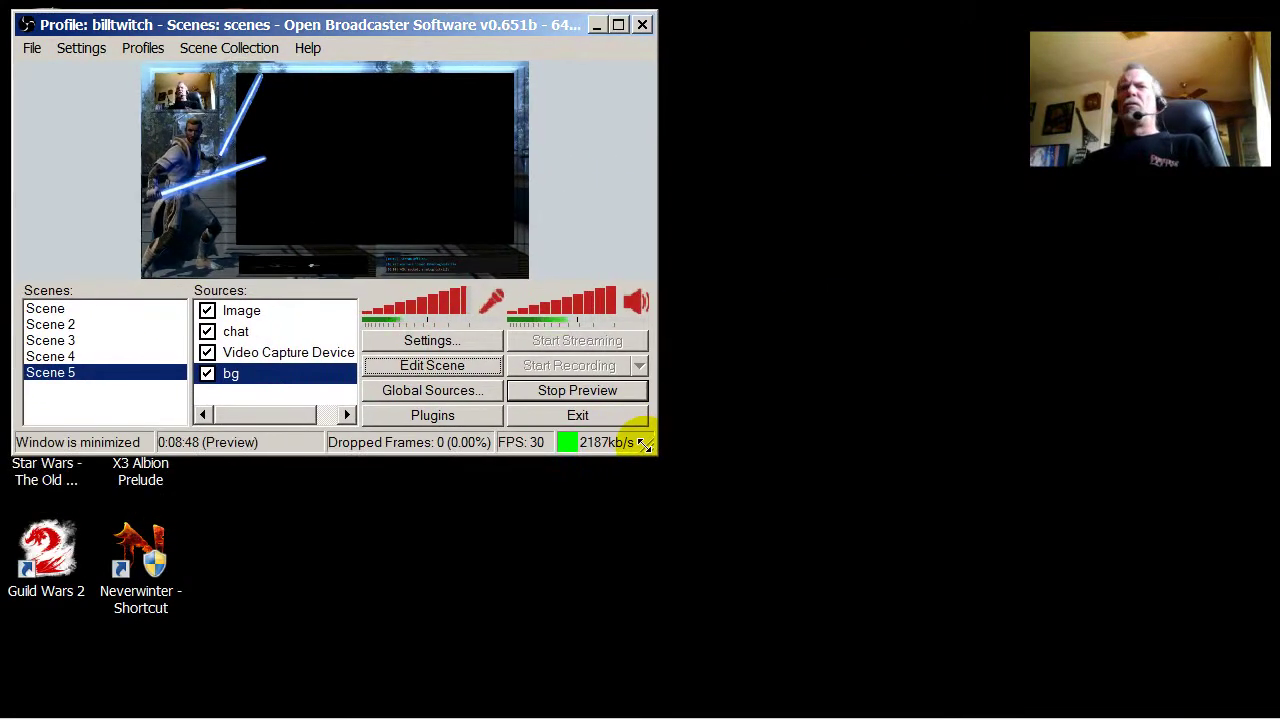
# Switch to the Chrome window showing the South Park video and open a new tab
pyautogui.moveTo(152, 694)
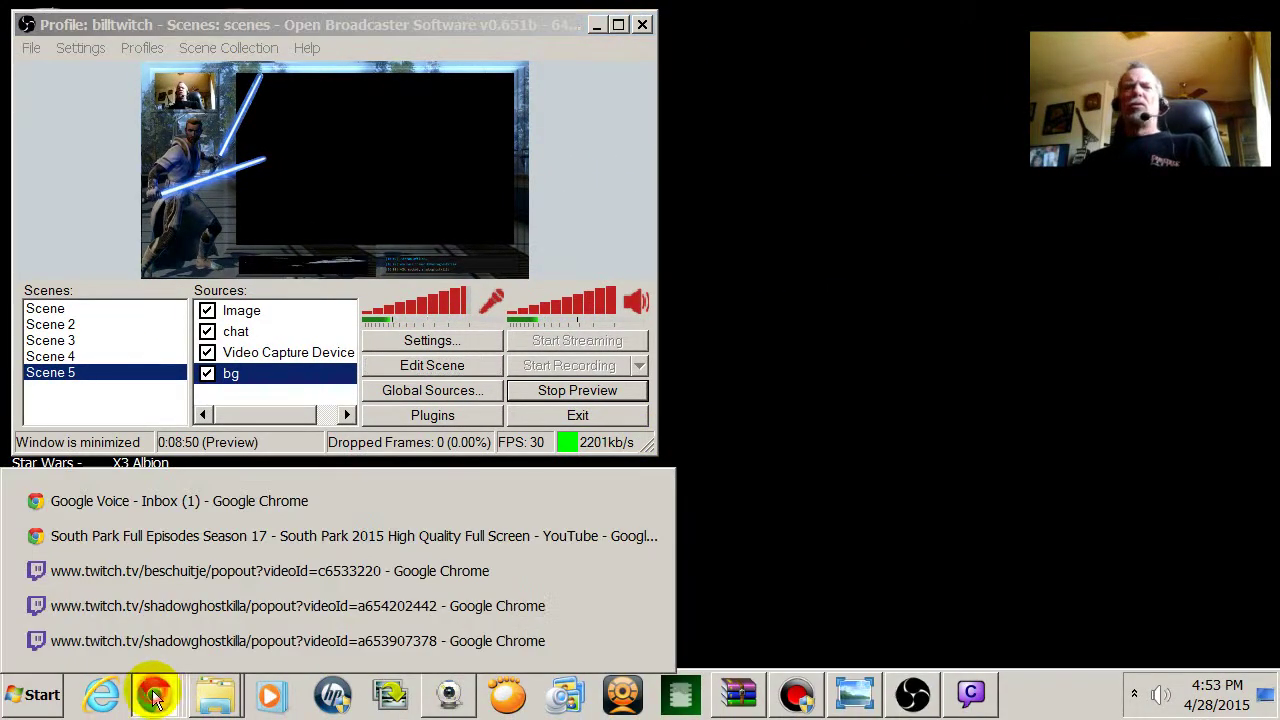
pyautogui.click(251, 533)
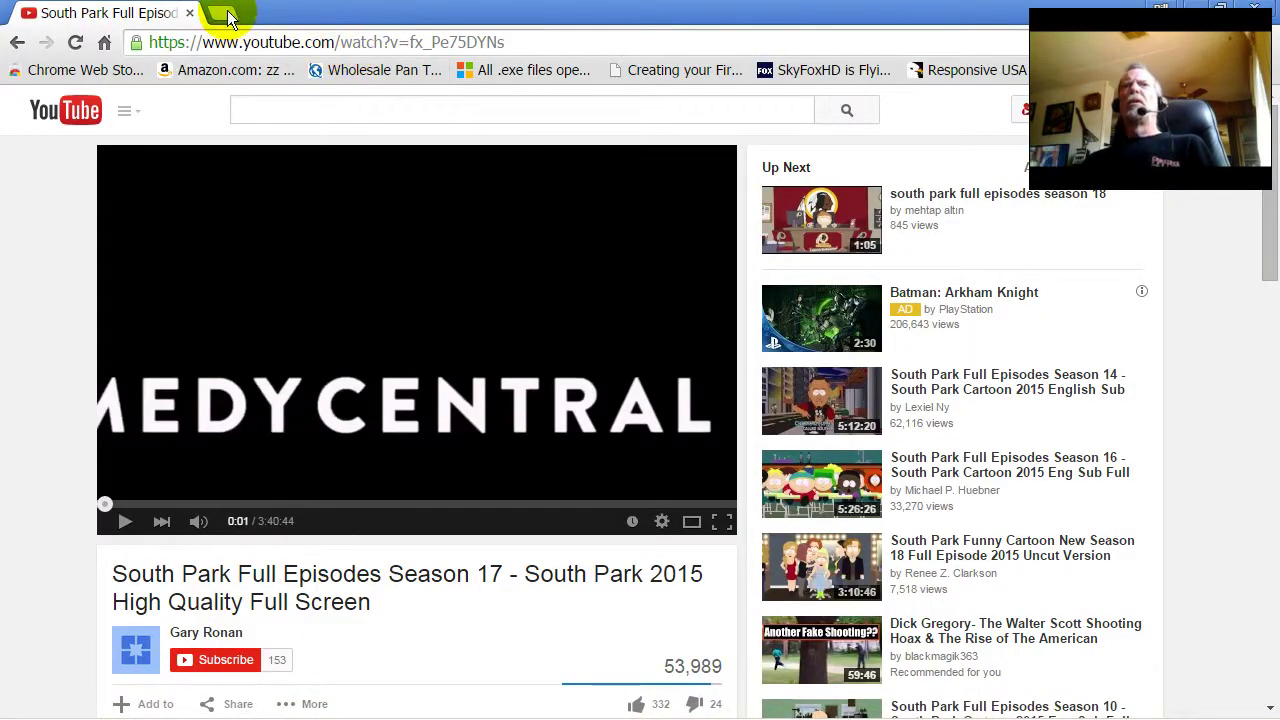
pyautogui.click(225, 14)
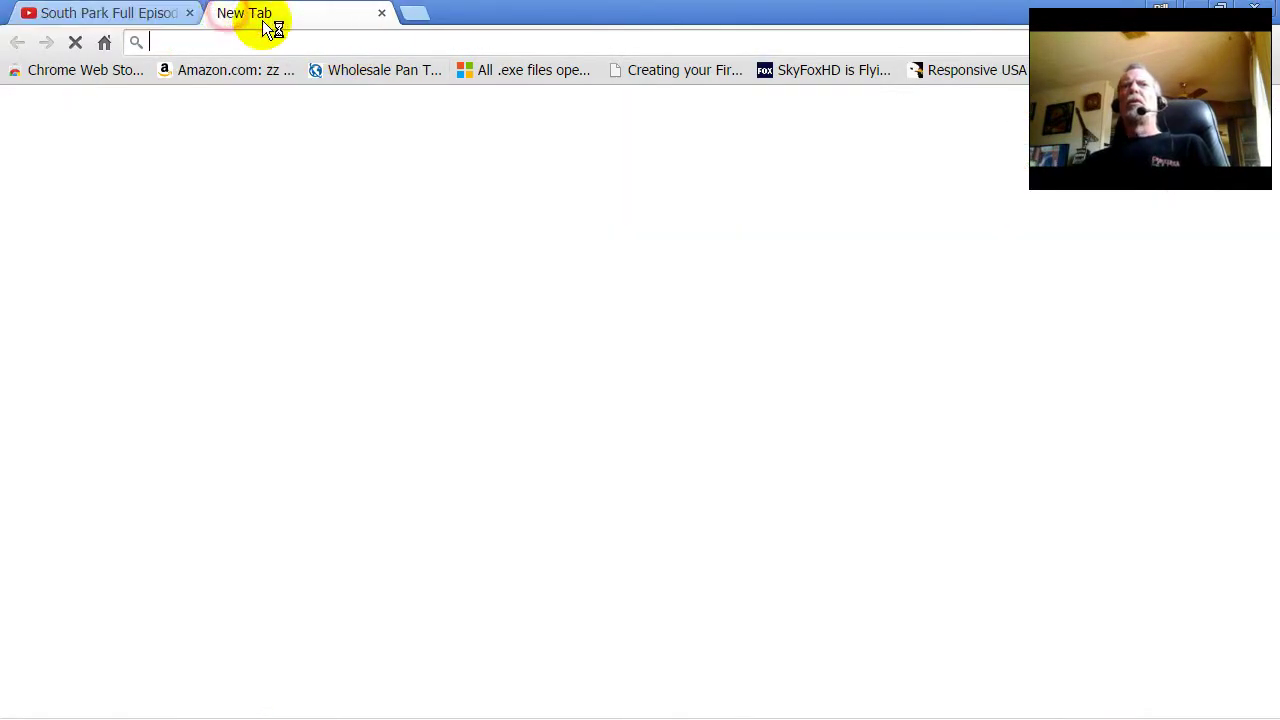
pyautogui.click(1268, 70)
pyautogui.scroll(-3, 1066, 391)
pyautogui.scroll(-5, 1020, 432)
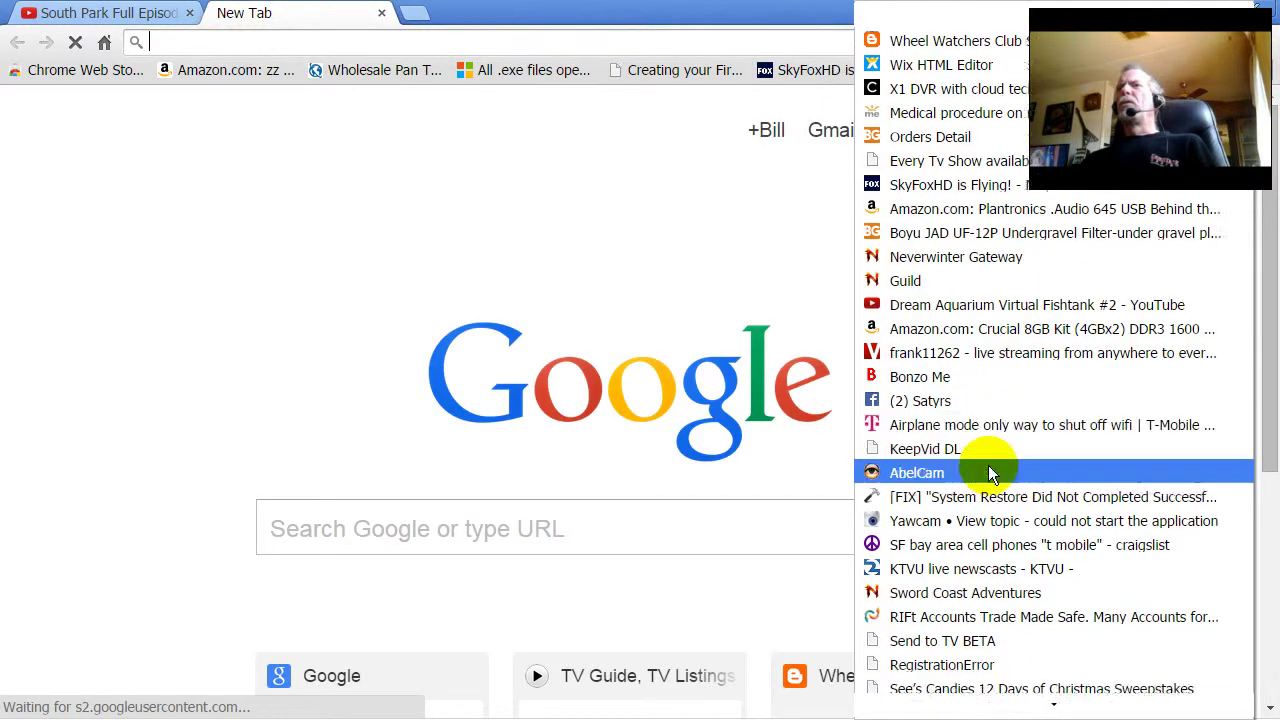
pyautogui.scroll(-4, 998, 452)
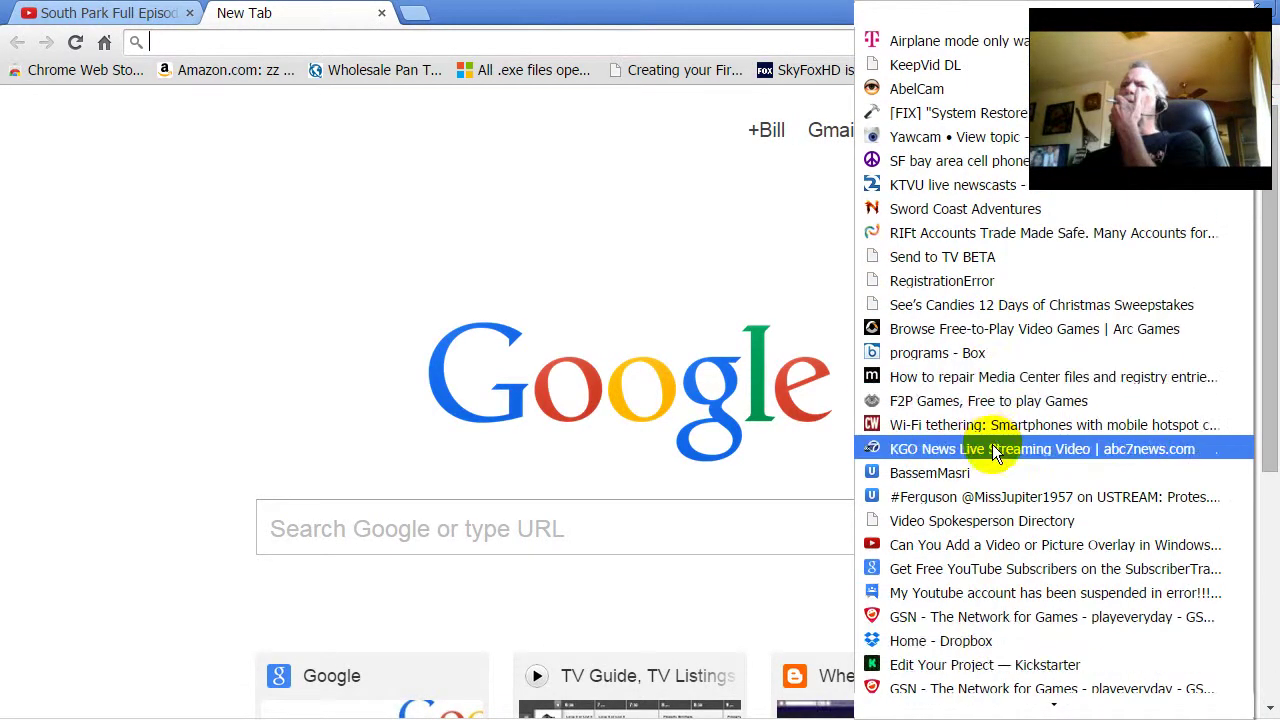
pyautogui.scroll(-4, 998, 452)
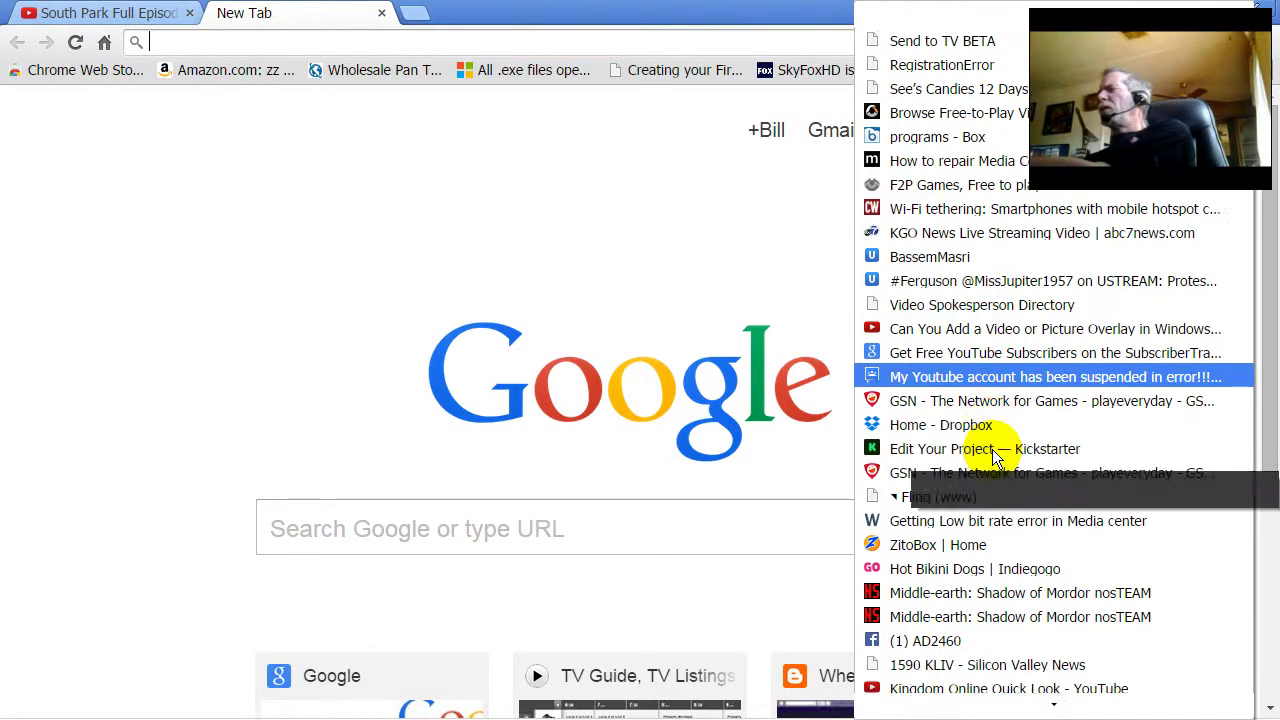
pyautogui.scroll(-2, 965, 480)
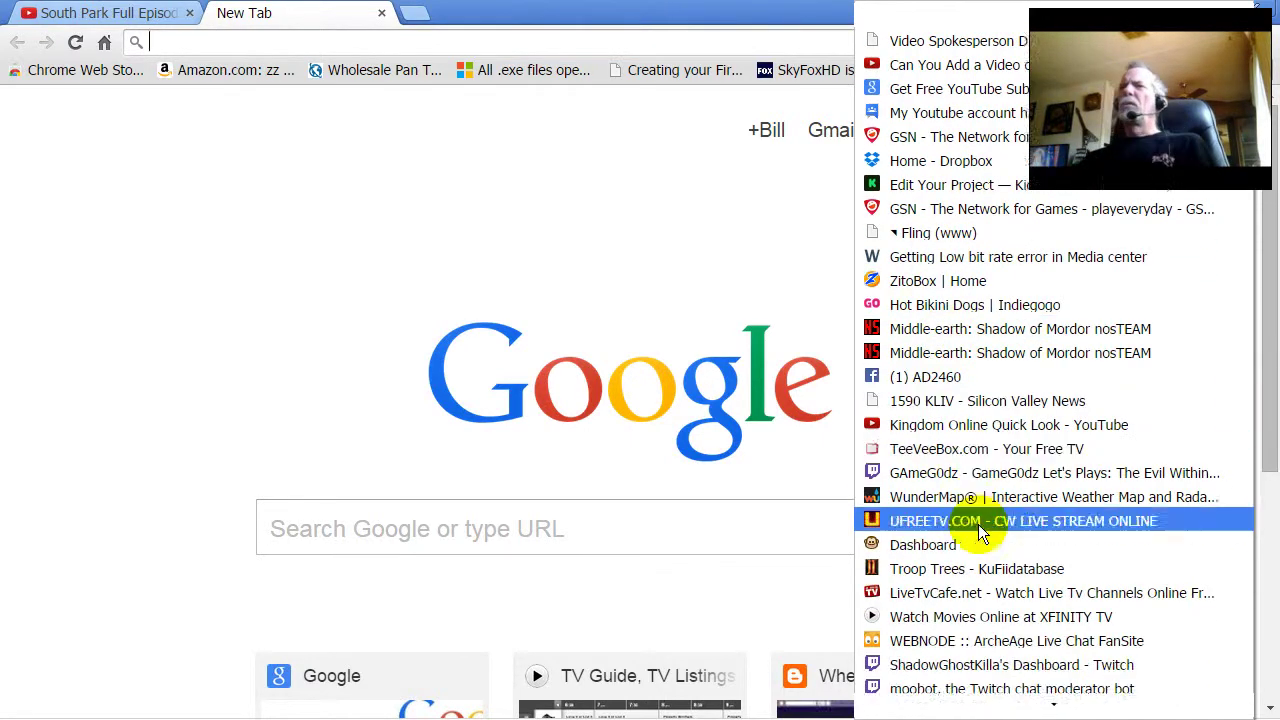
pyautogui.press('Escape')
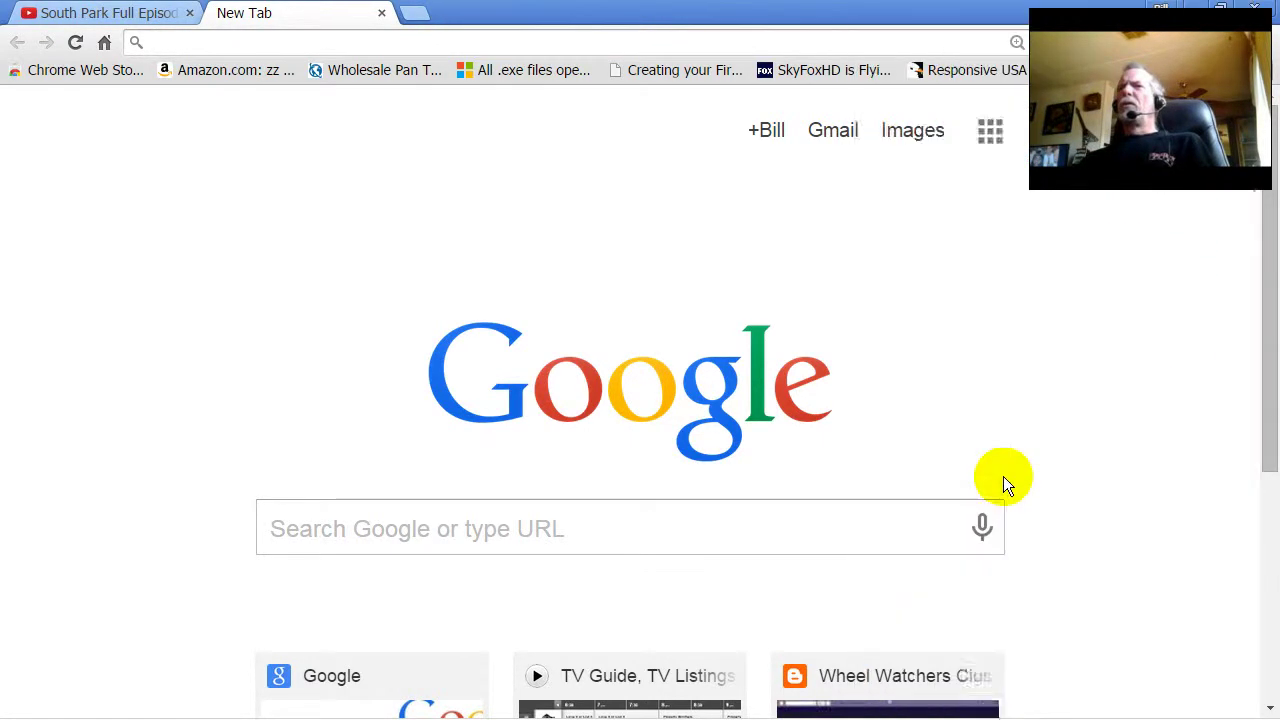
# Open the TwitchAlerts page from the bookmark named Dashboard in the new tab
pyautogui.scroll(-3, 1007, 495)
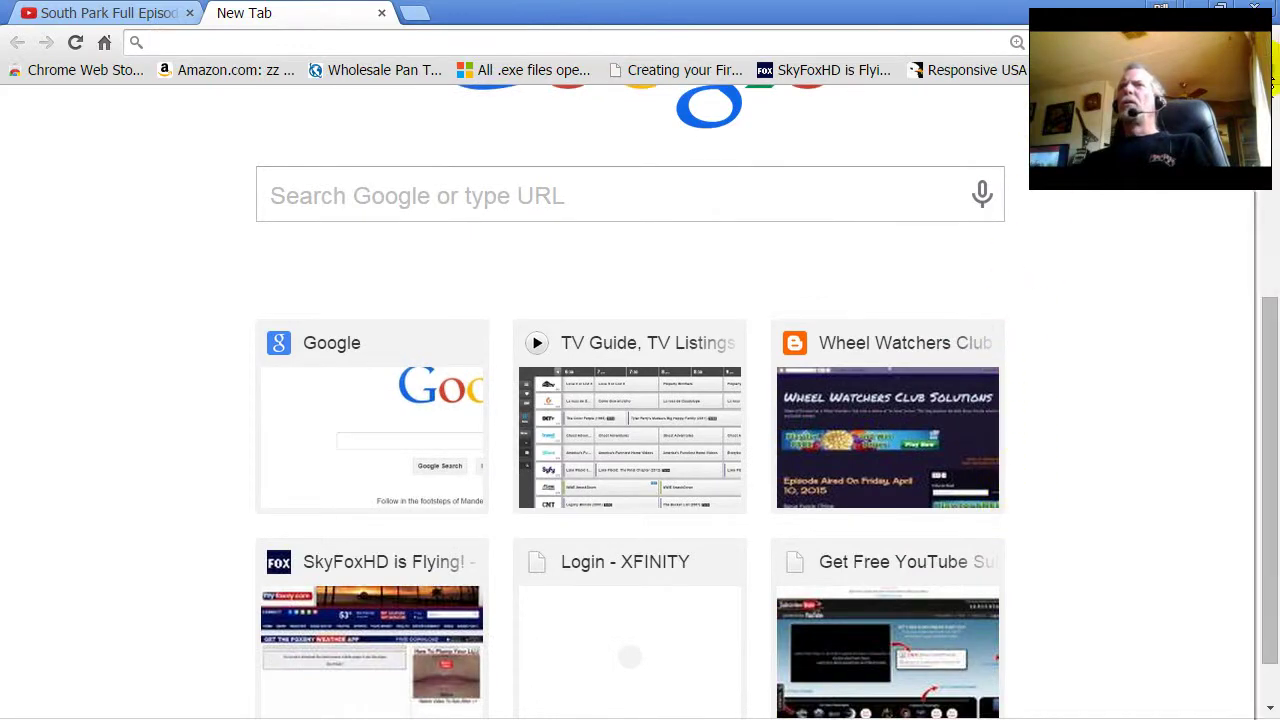
pyautogui.click(1272, 80)
pyautogui.scroll(-3, 990, 540)
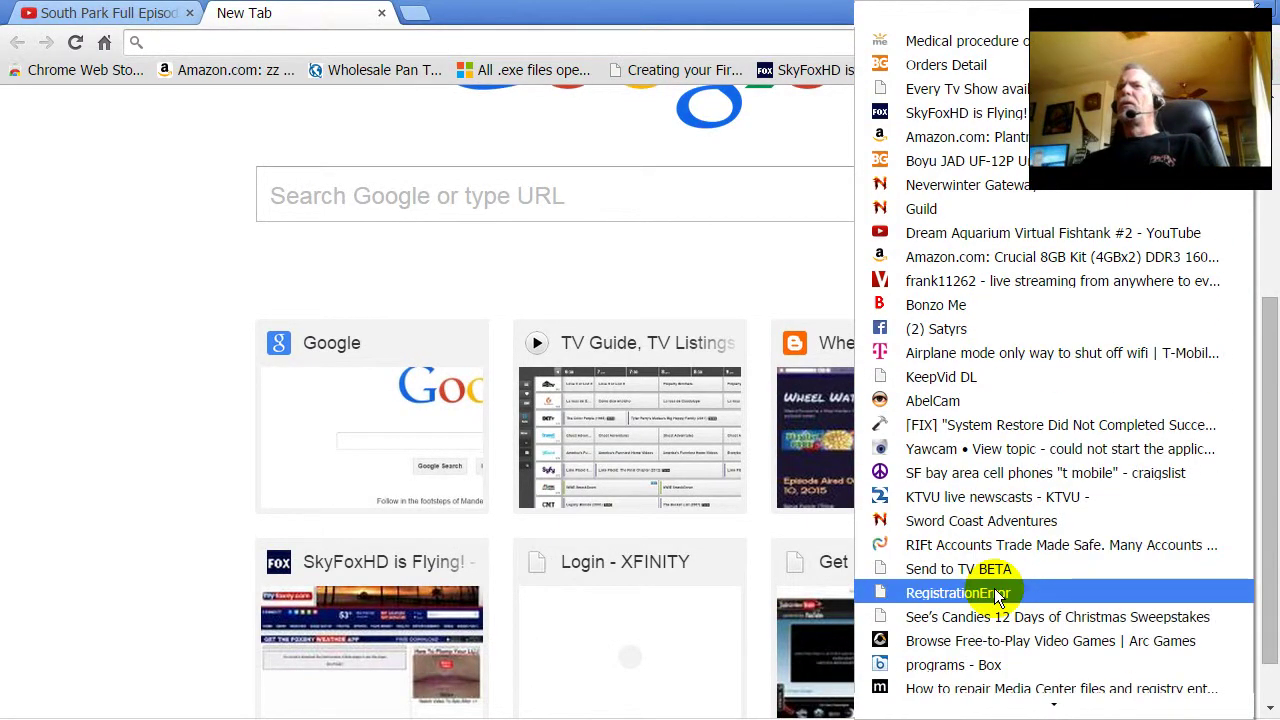
pyautogui.scroll(-5, 990, 590)
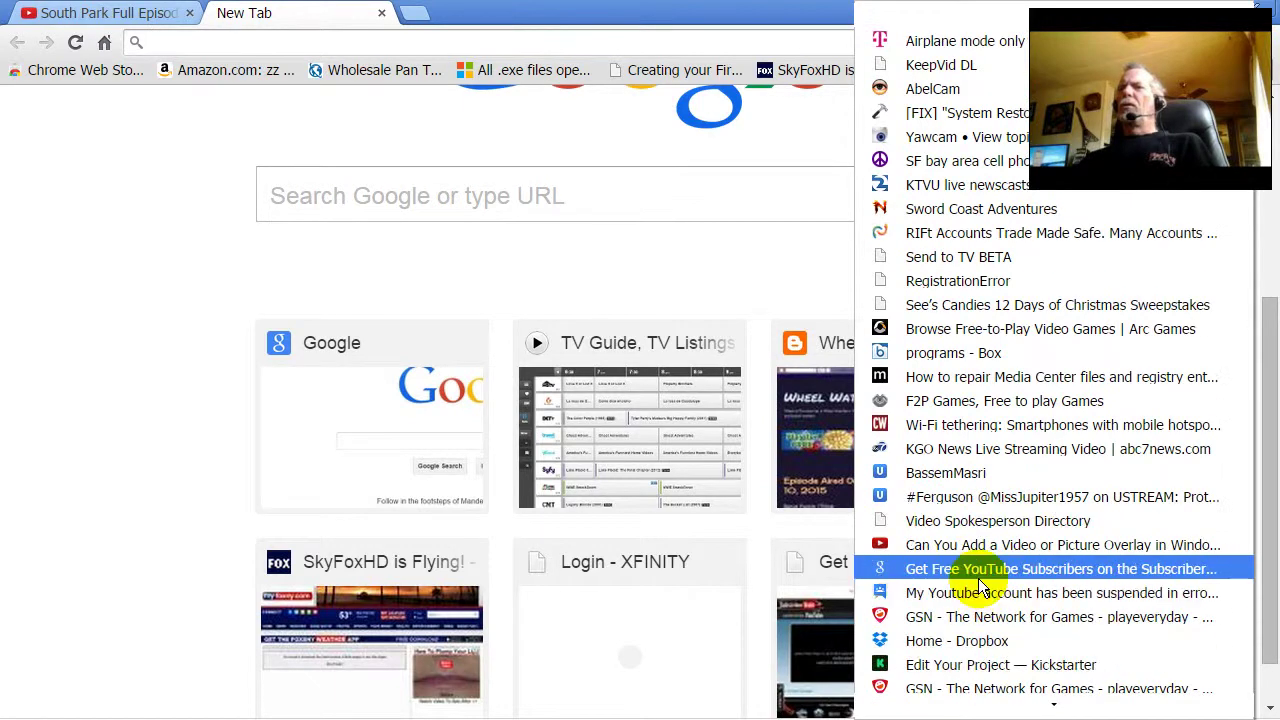
pyautogui.scroll(-5, 979, 580)
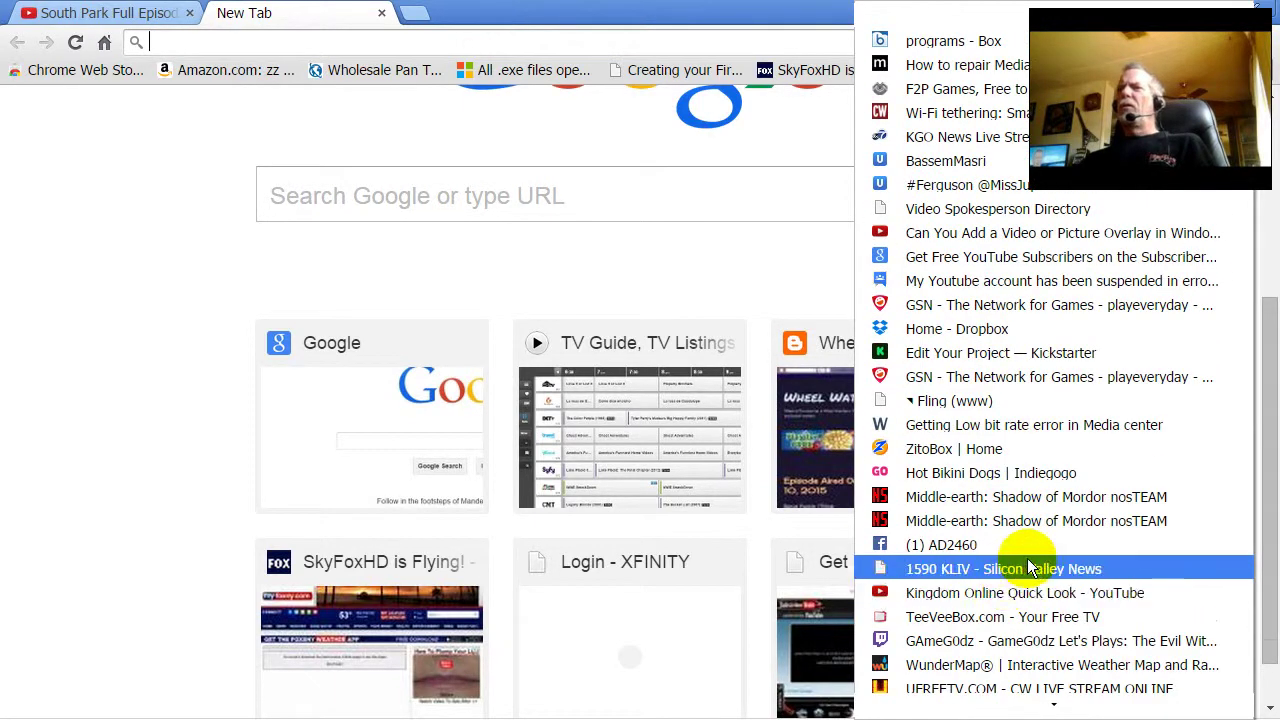
pyautogui.scroll(-3, 1020, 568)
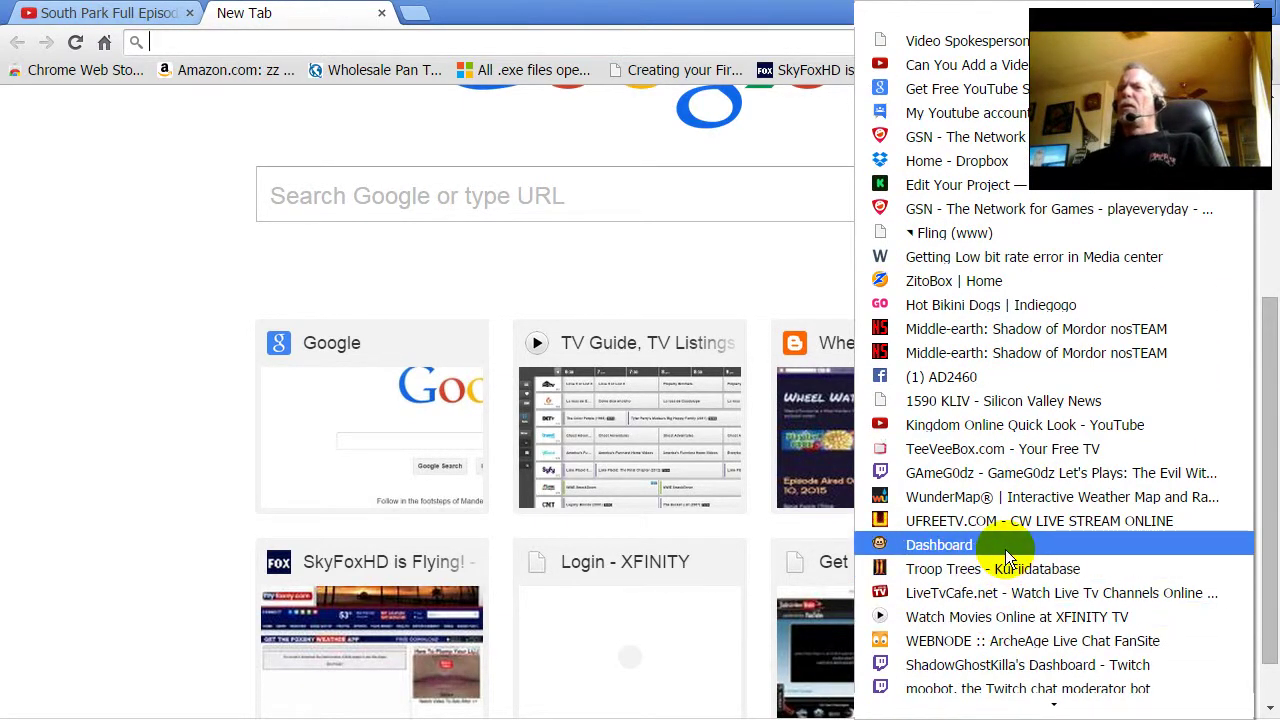
pyautogui.click(1005, 546)
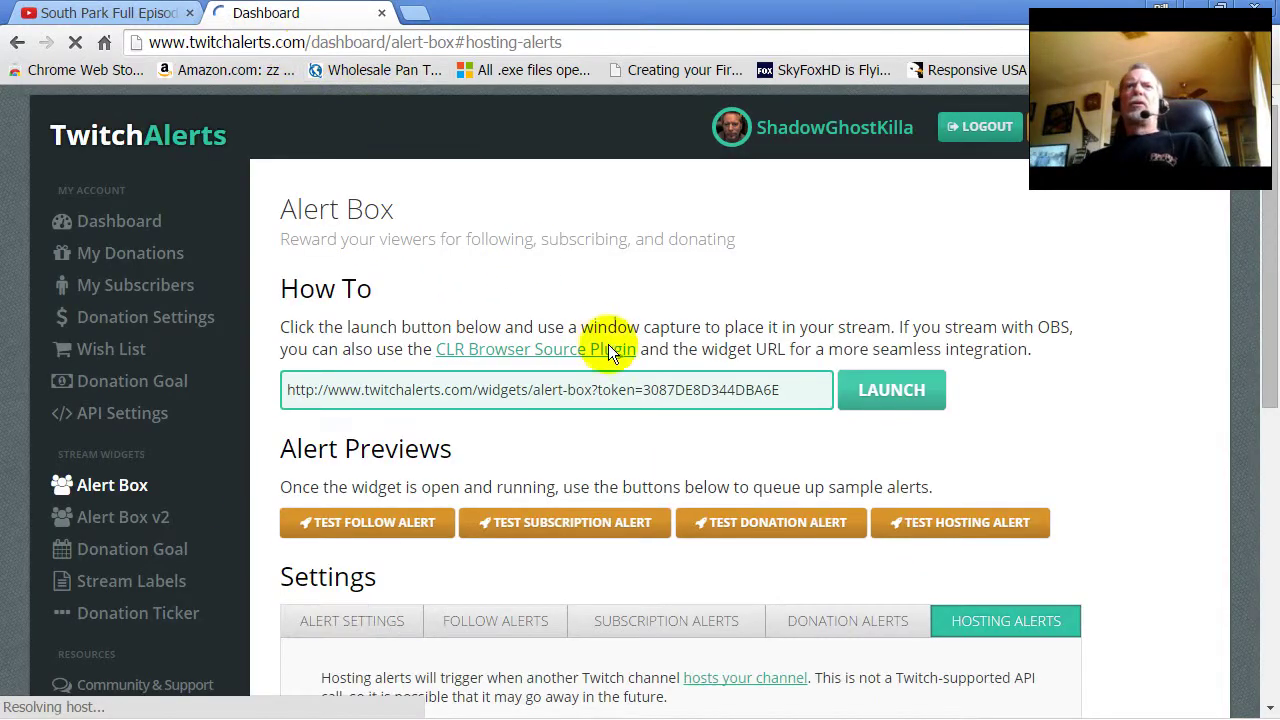
# Open the TwitchAlerts Donation Ticker page, launch its widget in a separate window, and move that window down over the page
pyautogui.scroll(-3, 590, 410)
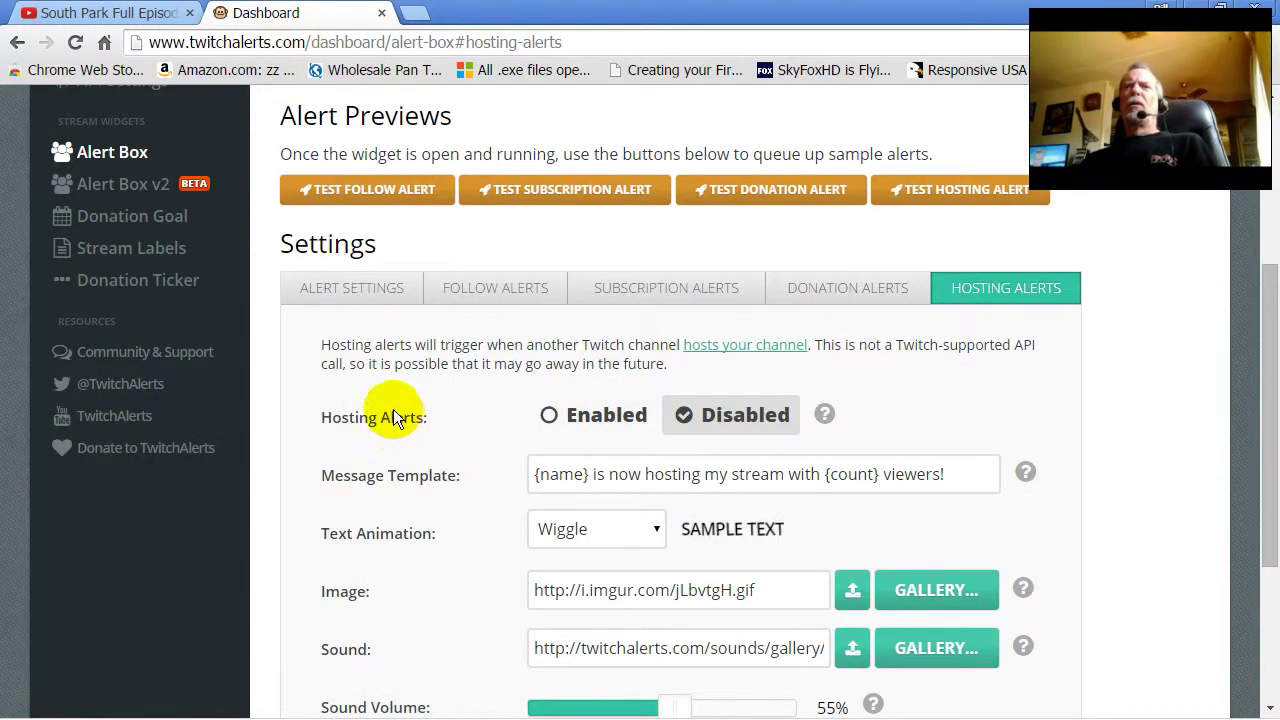
pyautogui.scroll(2, 400, 423)
pyautogui.scroll(2, 320, 290)
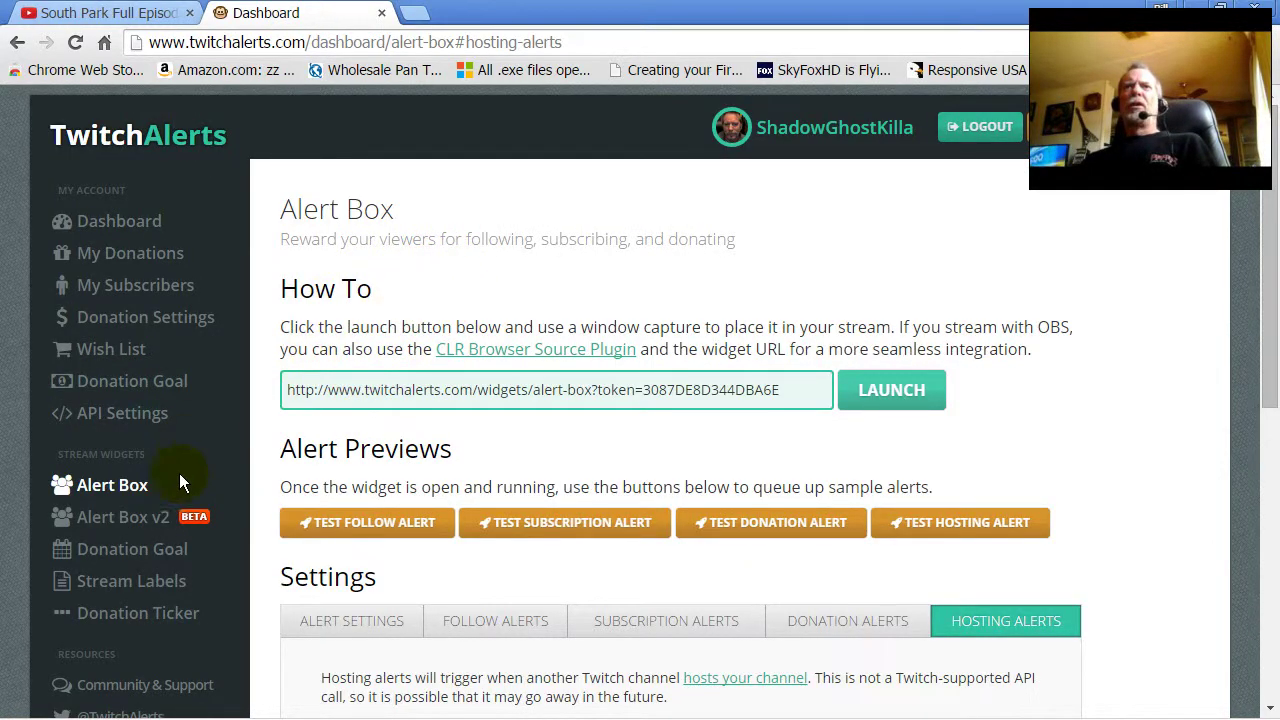
pyautogui.click(118, 617)
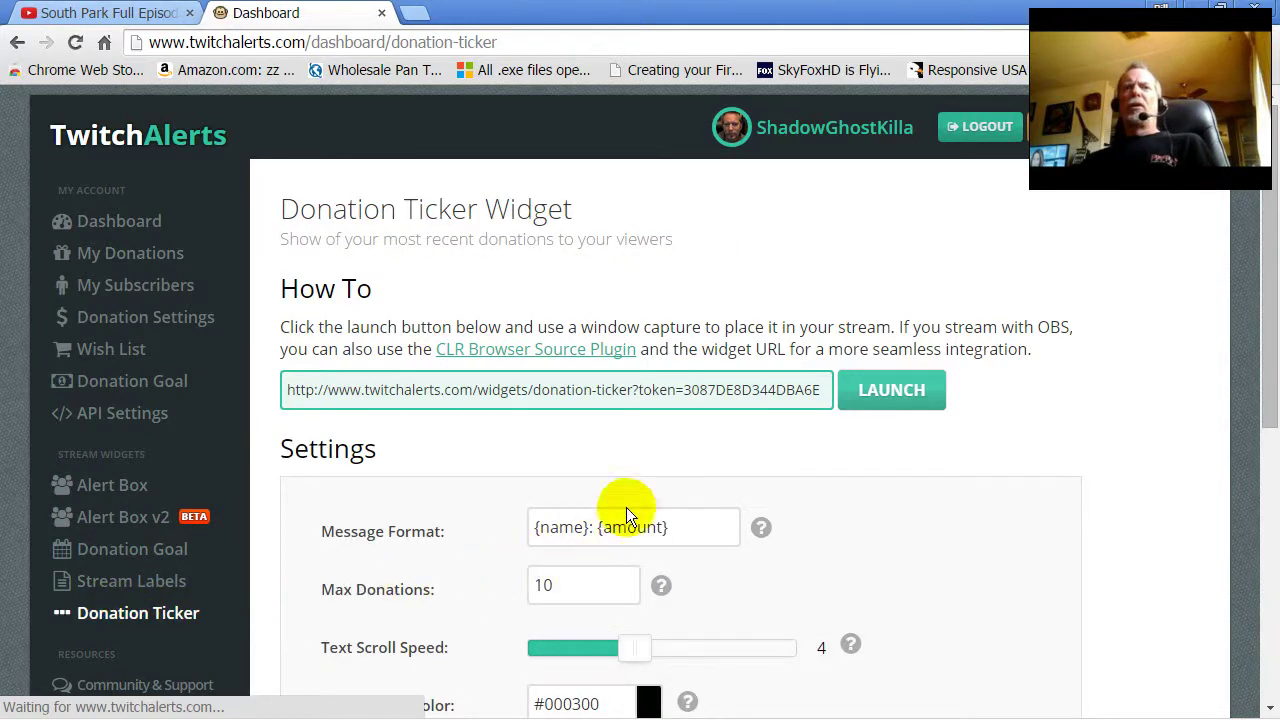
pyautogui.click(912, 389)
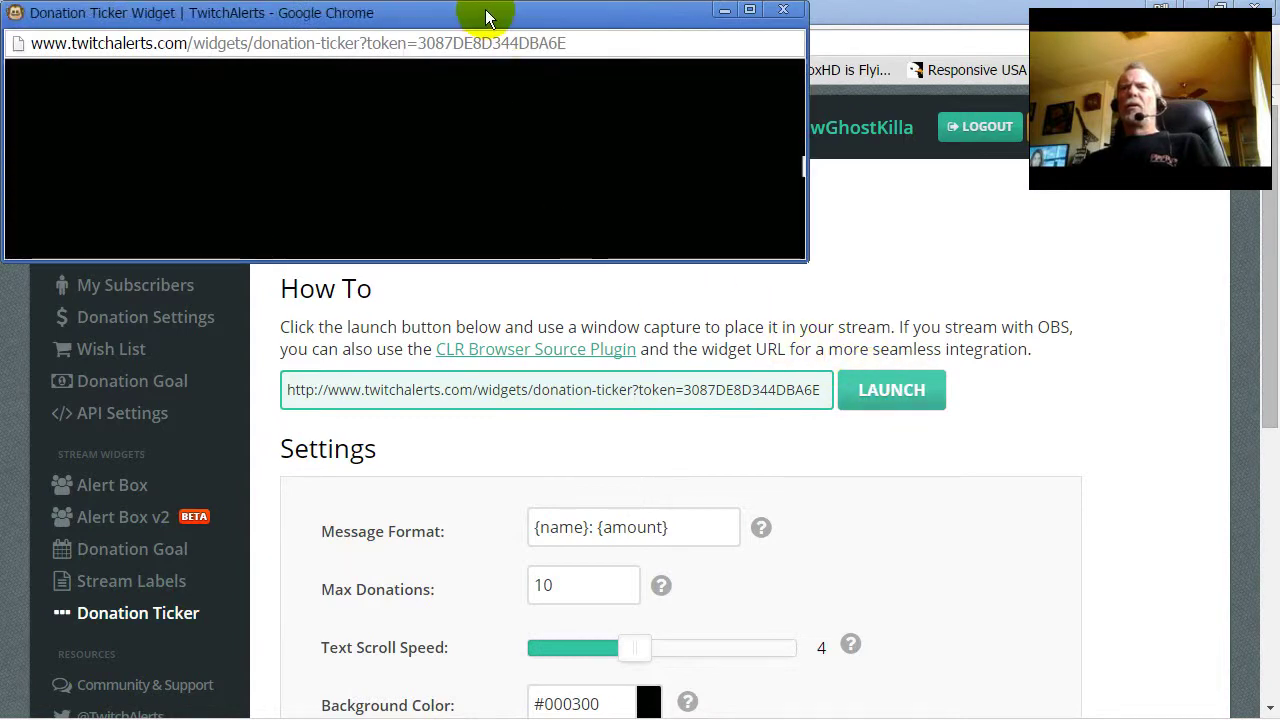
pyautogui.moveTo(485, 15); pyautogui.dragTo(591, 260)
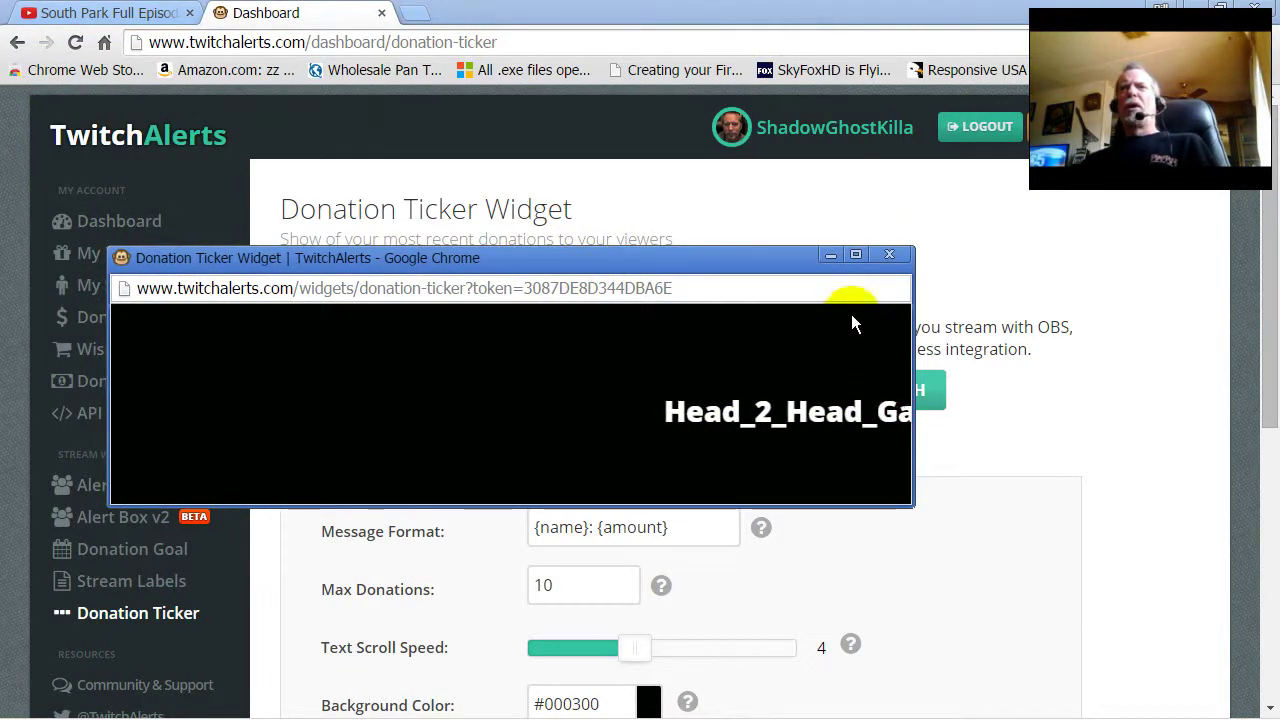
pyautogui.moveTo(851, 314); pyautogui.dragTo(836, 272)
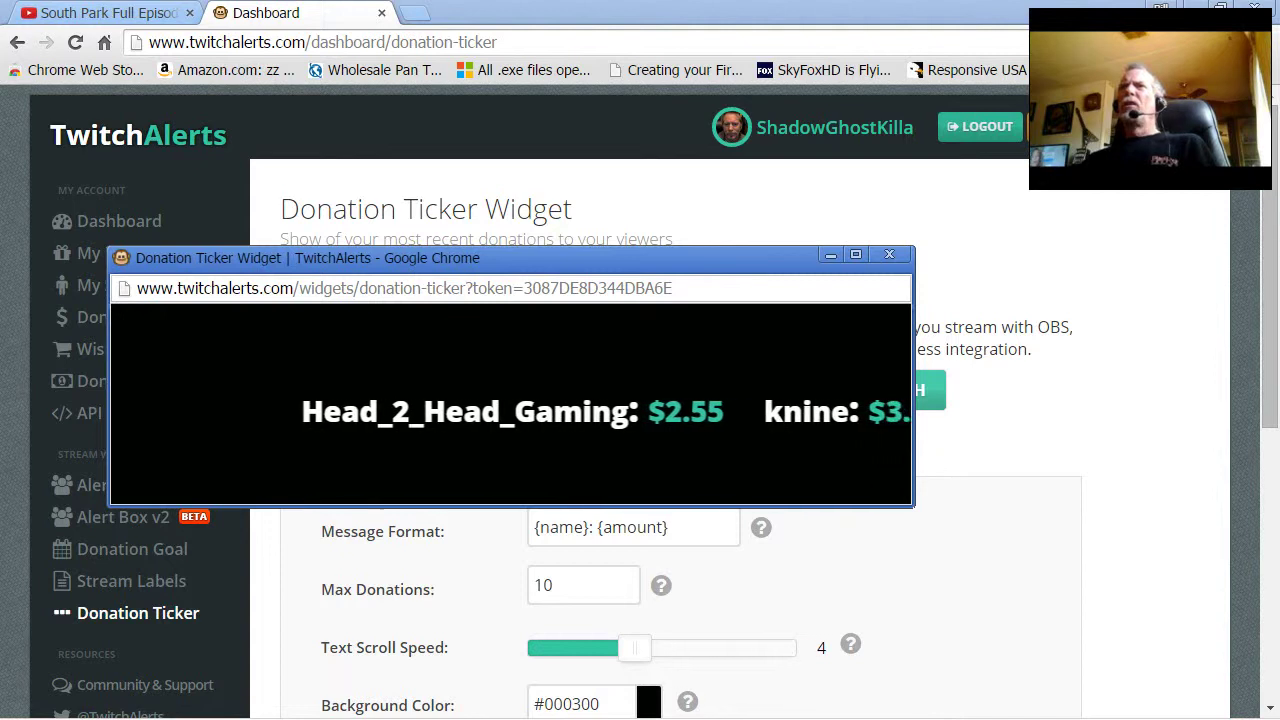
pyautogui.click(1166, 42)
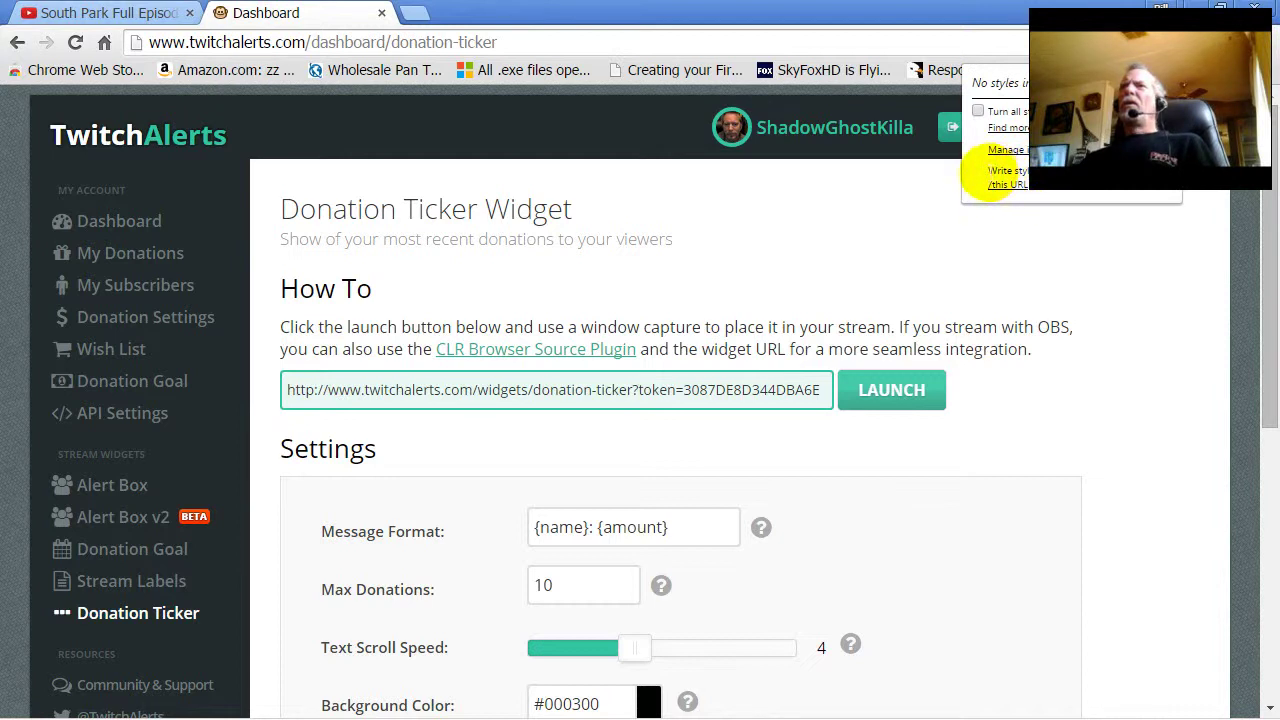
pyautogui.moveTo(986, 174); pyautogui.dragTo(1010, 183)
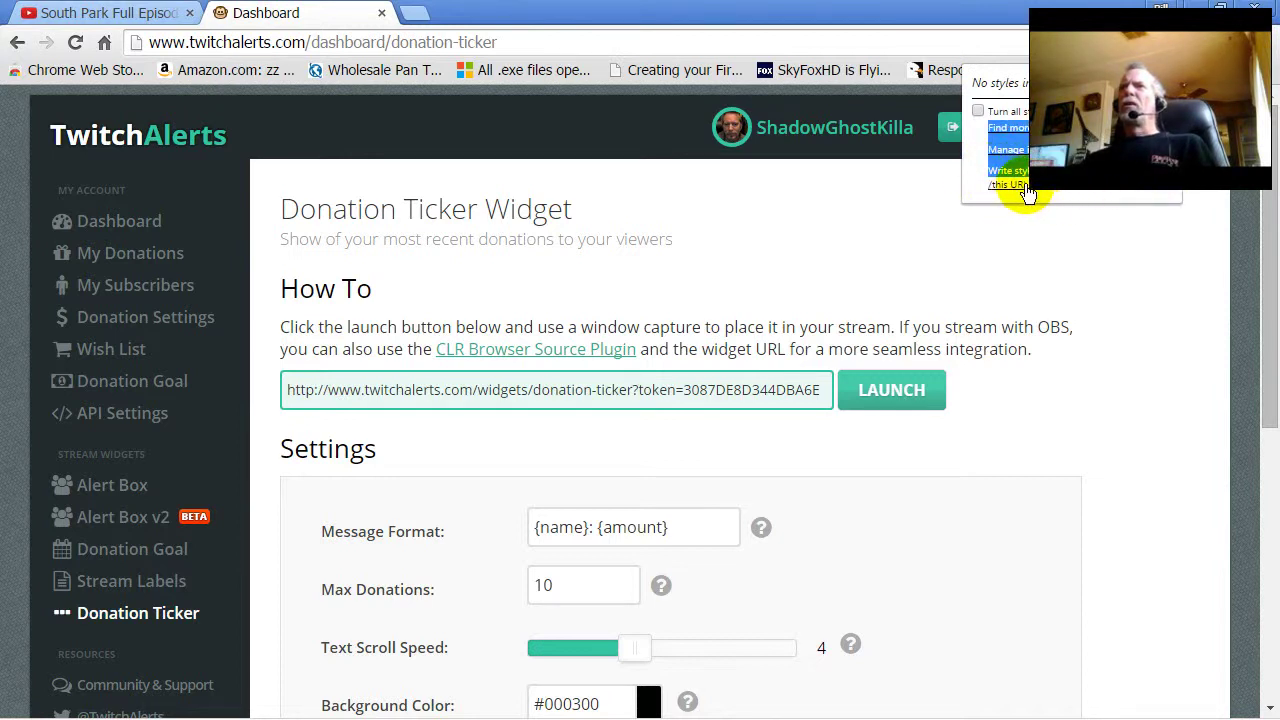
pyautogui.click(859, 221)
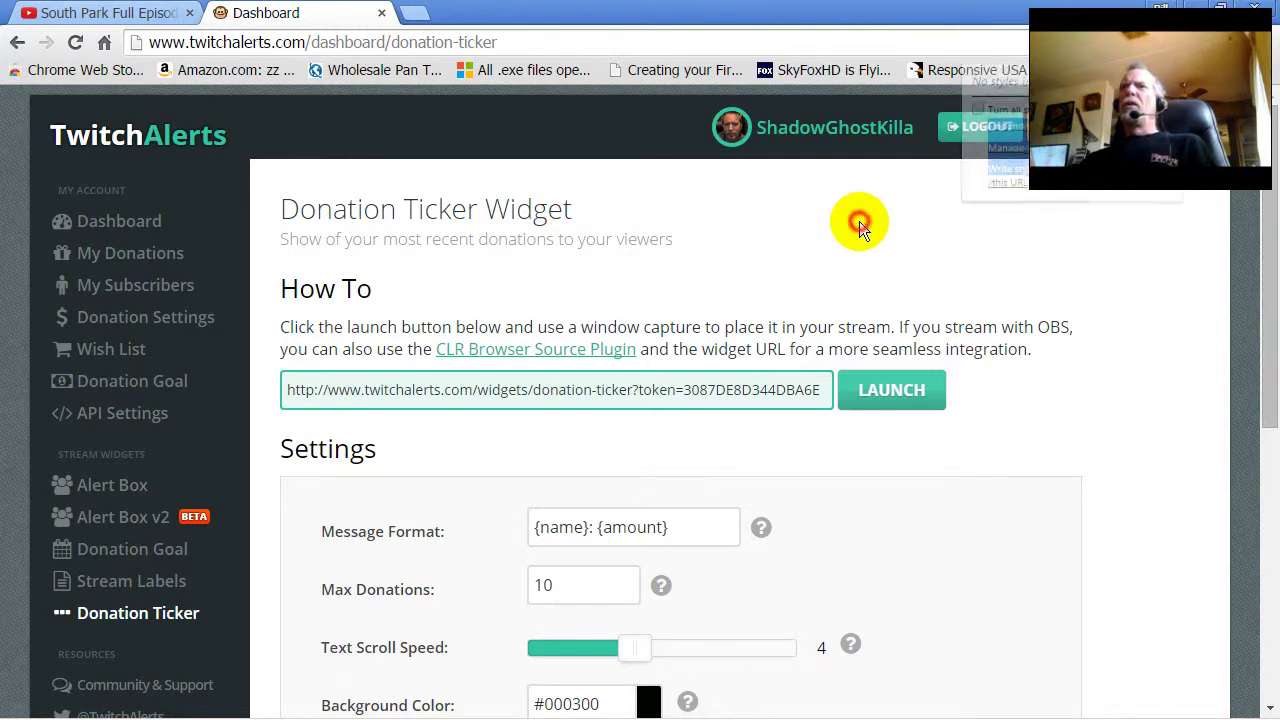
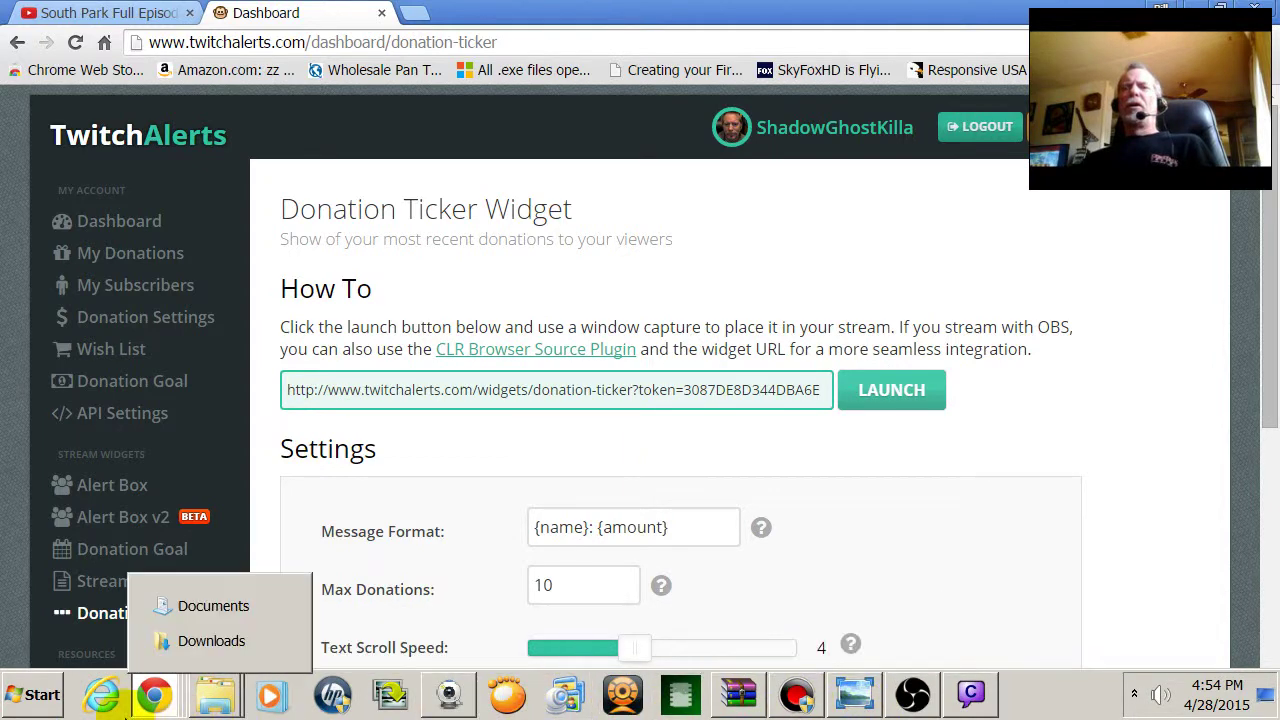
# Bring the Donation Ticker Widget window back to the front, move it down and to the right, and shrink it to a small strip
pyautogui.moveTo(170, 690)
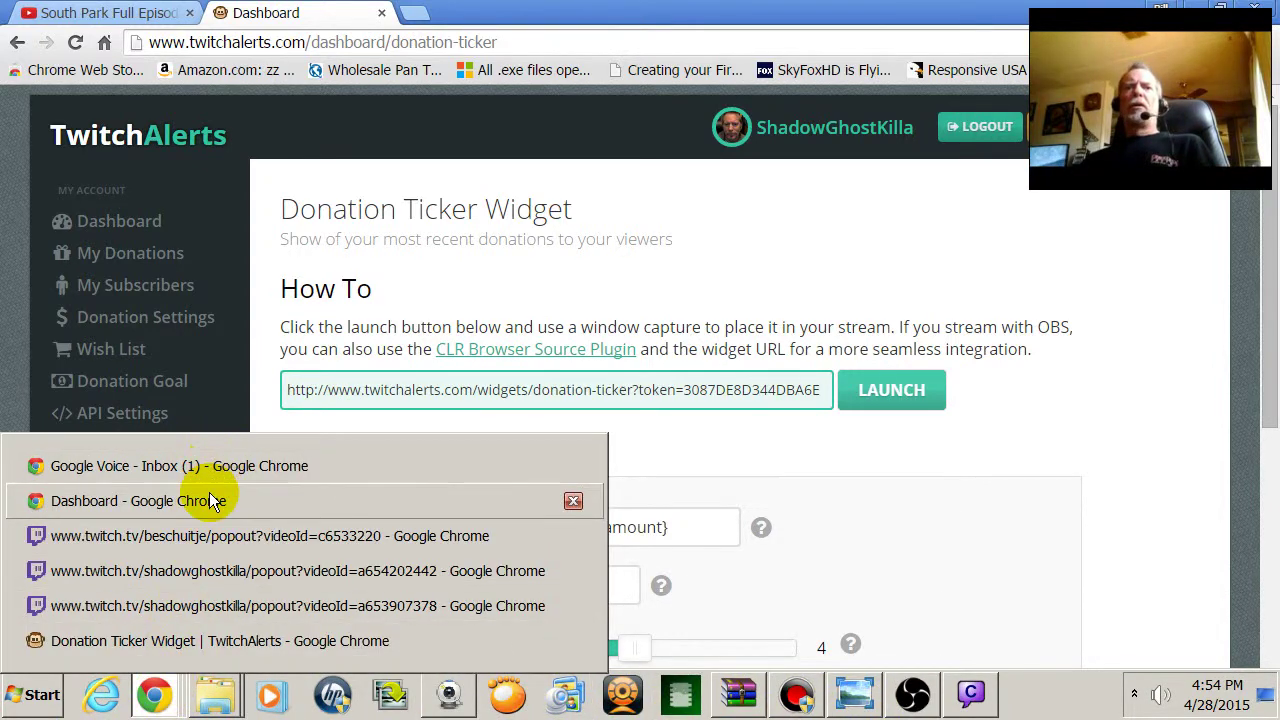
pyautogui.click(205, 640)
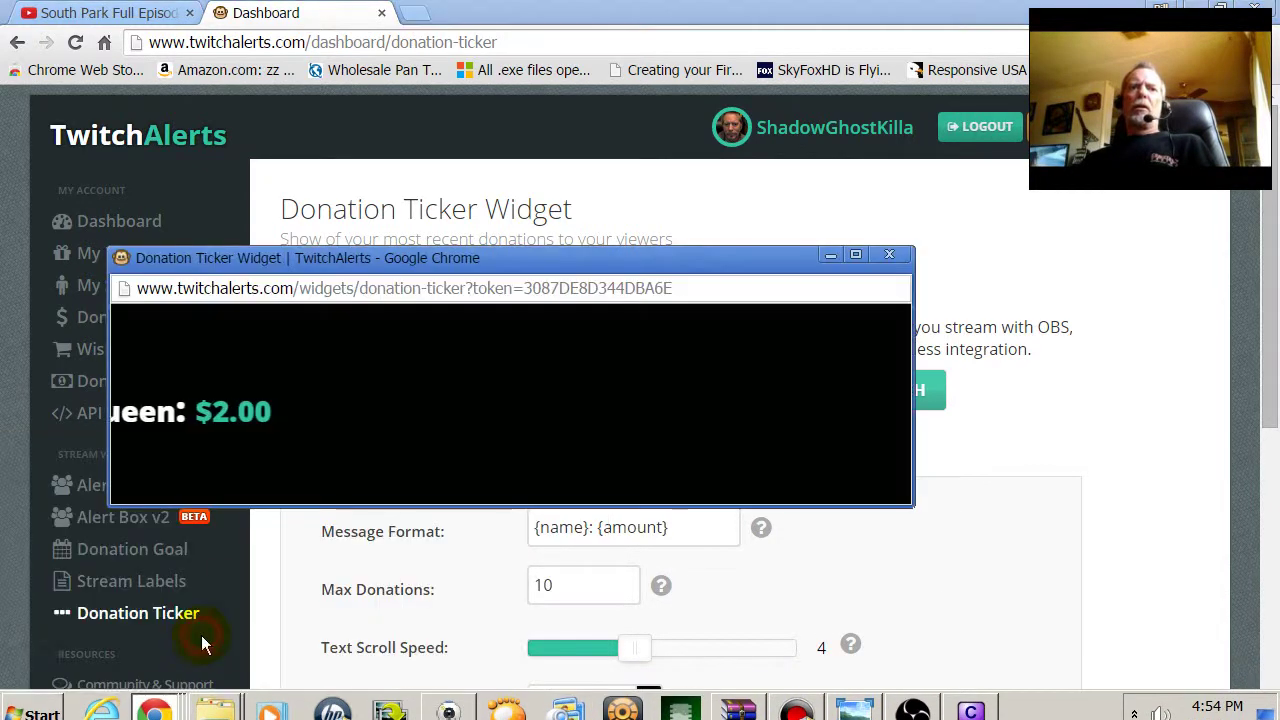
pyautogui.moveTo(430, 262); pyautogui.dragTo(457, 241)
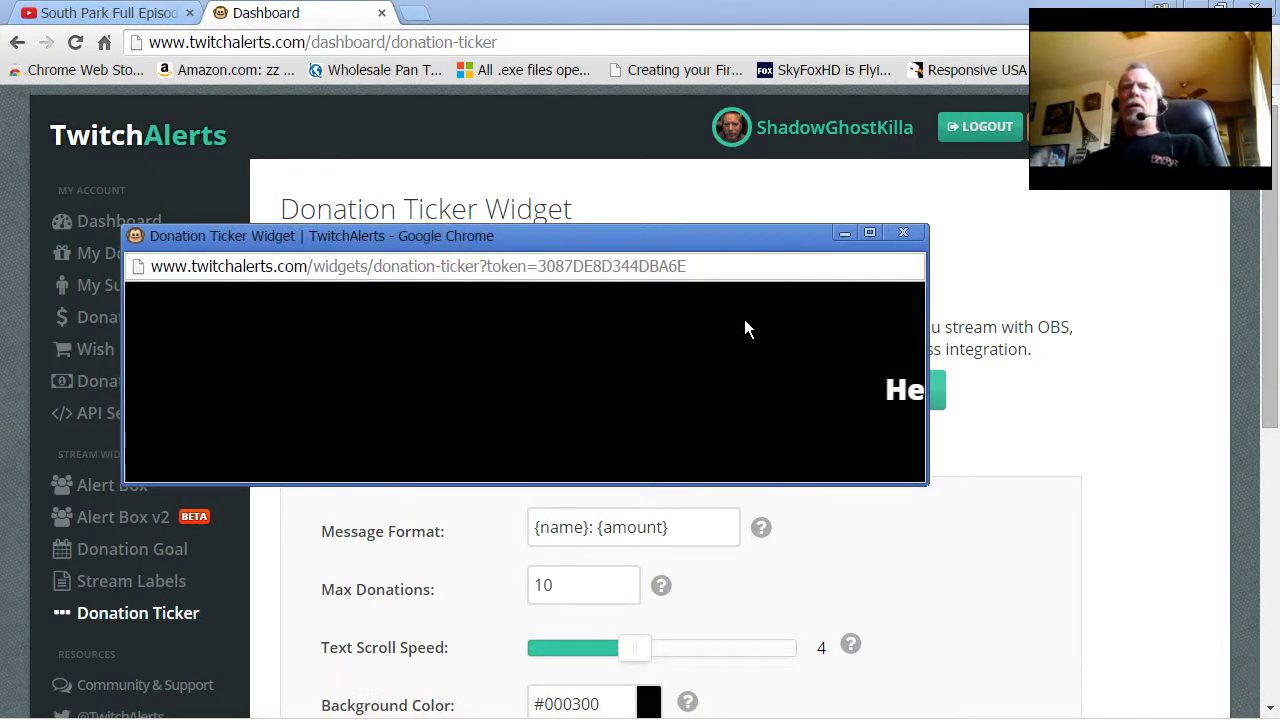
pyautogui.moveTo(549, 235); pyautogui.dragTo(834, 443)
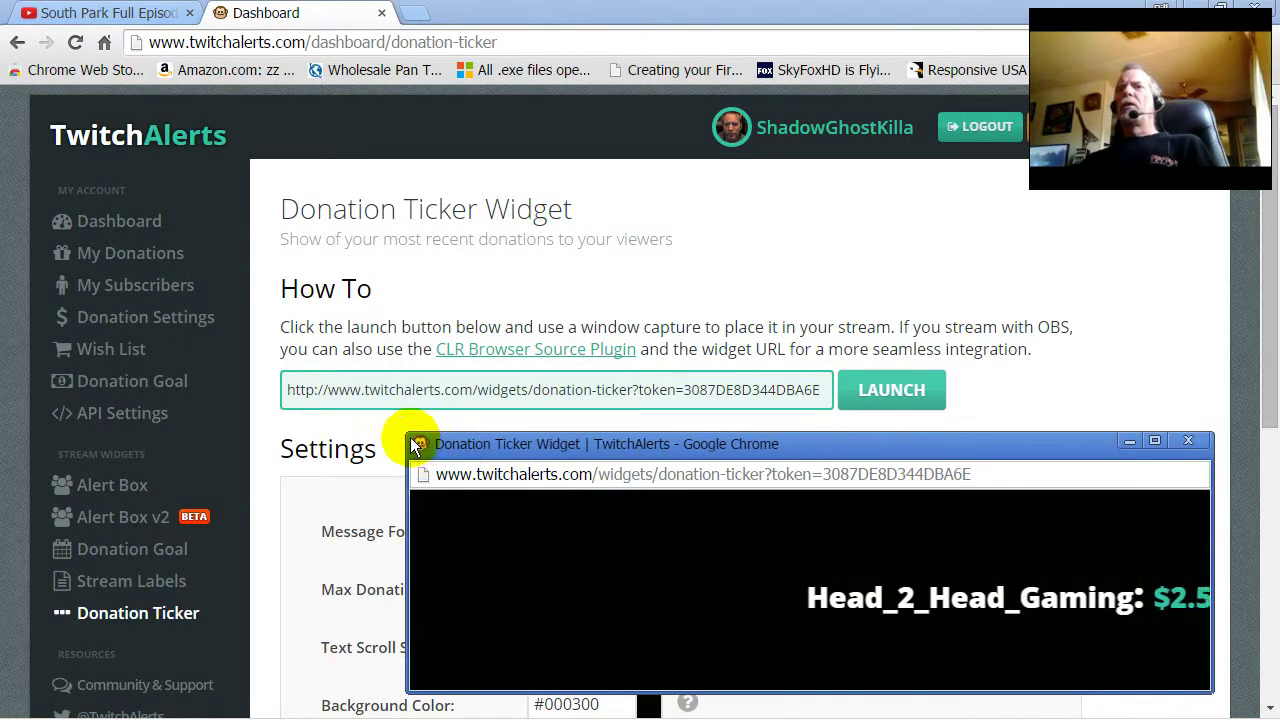
pyautogui.moveTo(409, 436); pyautogui.dragTo(718, 574)
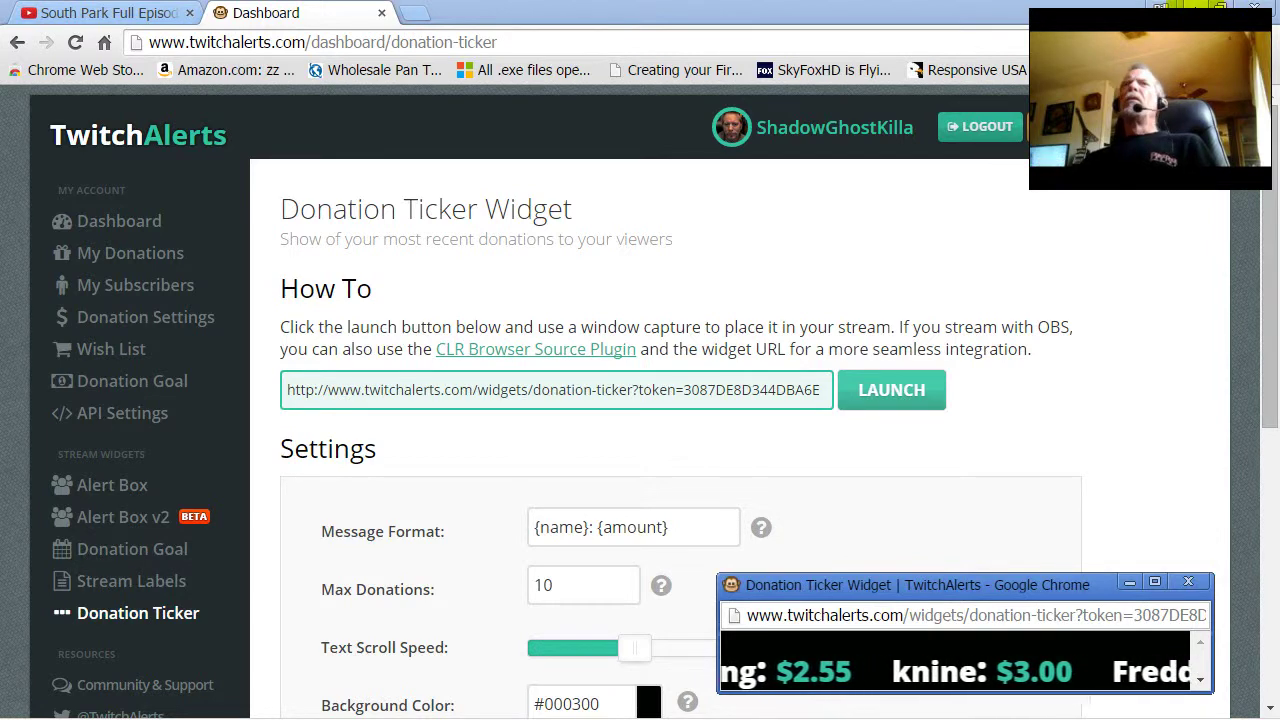
# Minimize the TwitchAlerts dashboard window and enlarge the OBS window, keeping it clear of the donation ticker
pyautogui.click(1194, 6)
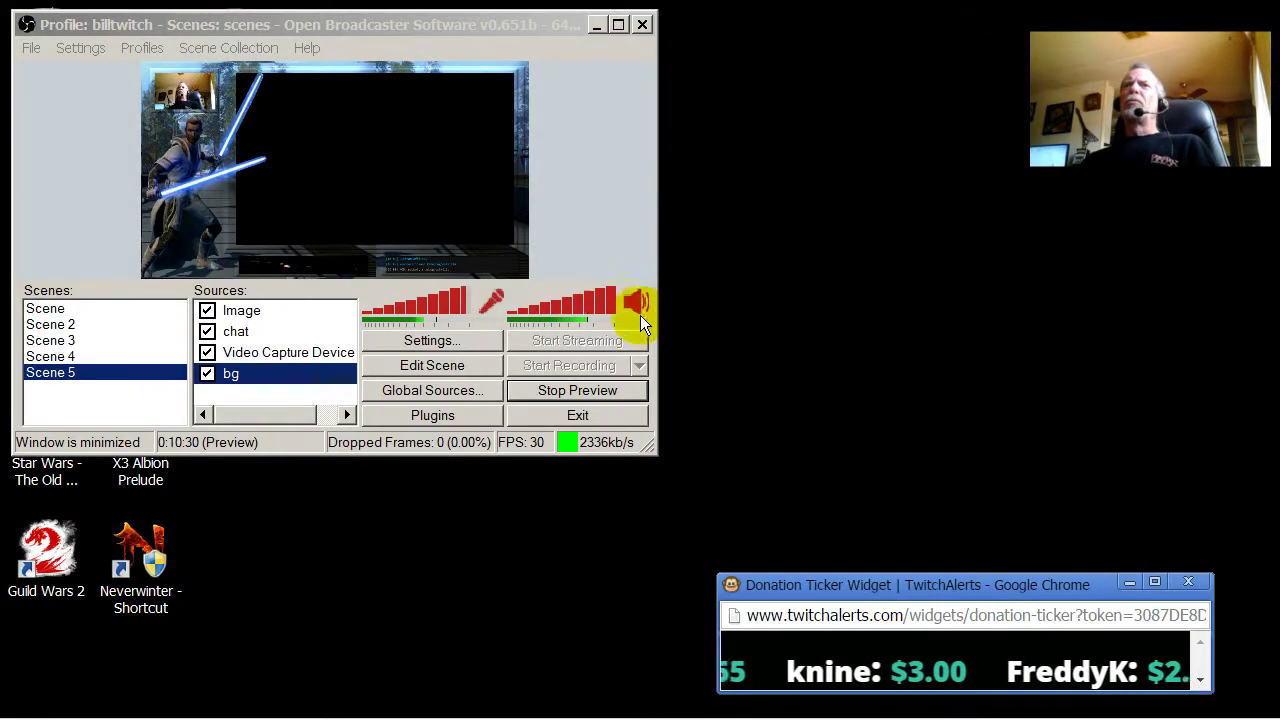
pyautogui.moveTo(654, 451); pyautogui.dragTo(846, 549)
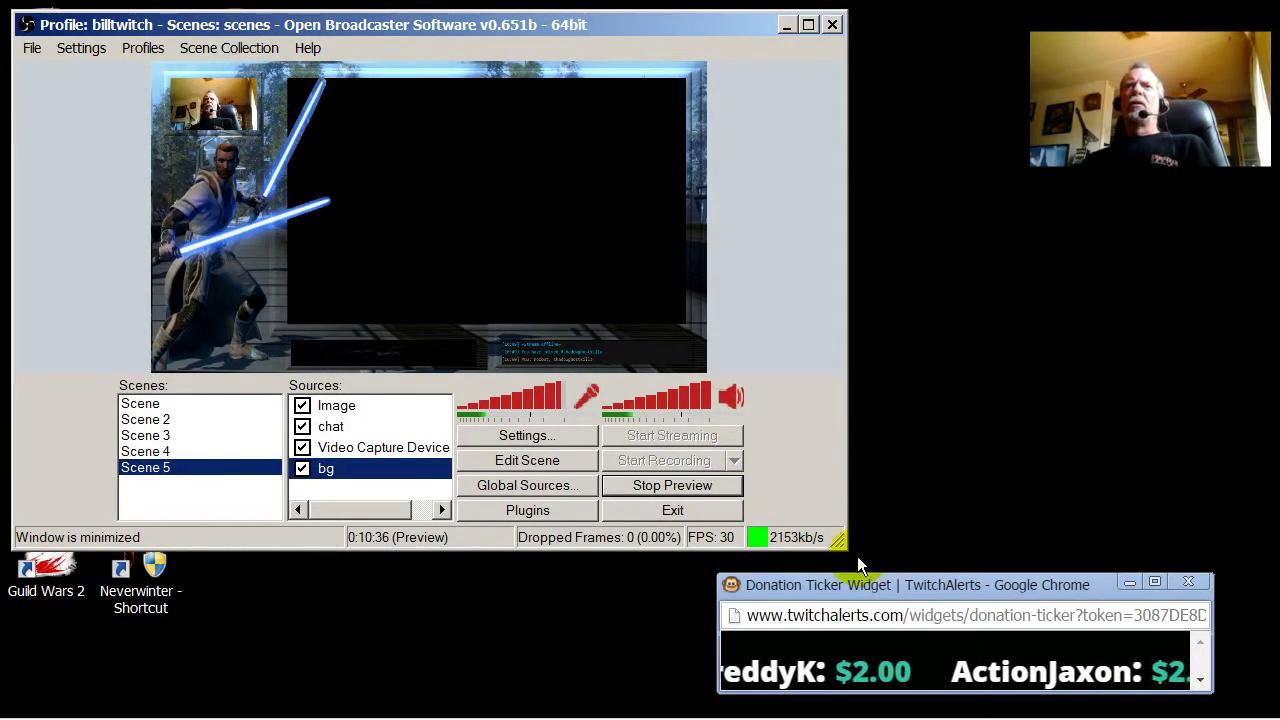
pyautogui.moveTo(838, 545); pyautogui.dragTo(842, 549)
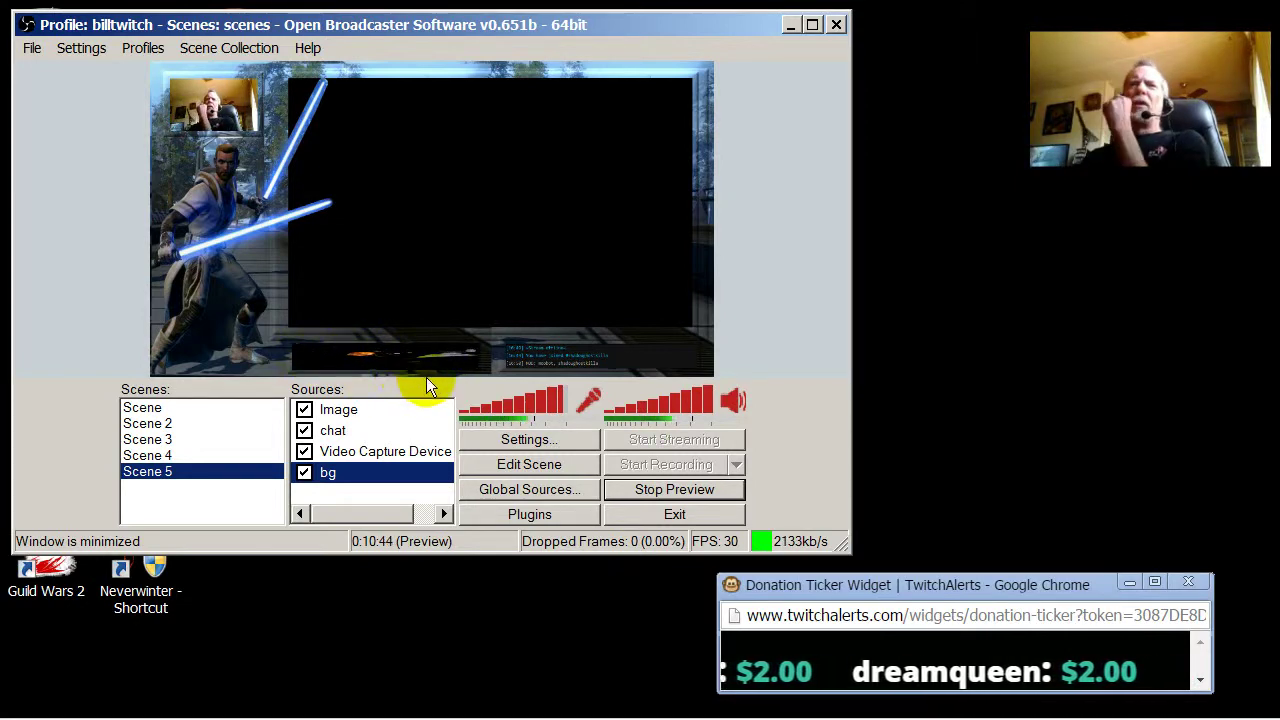
# Add a window capture source named Window Capture to Scene 5, targeting the Donation Ticker Widget Chrome window
pyautogui.rightClick(416, 318)
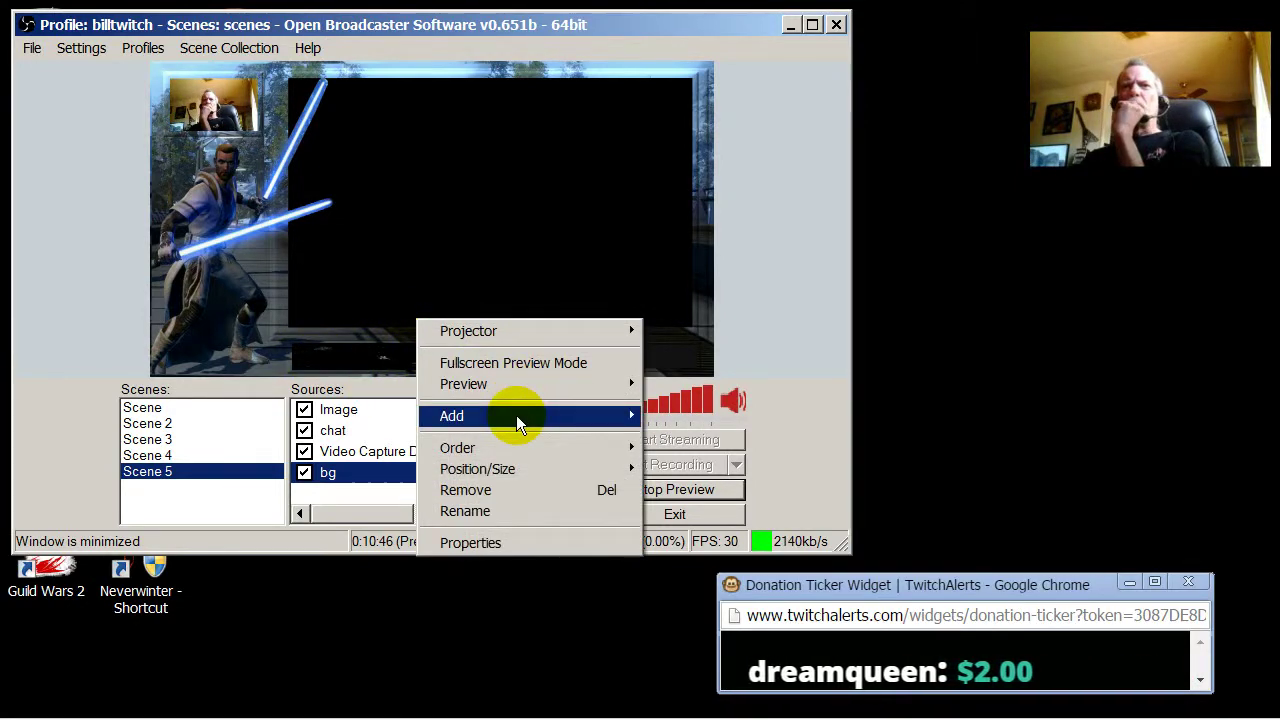
pyautogui.moveTo(516, 415)
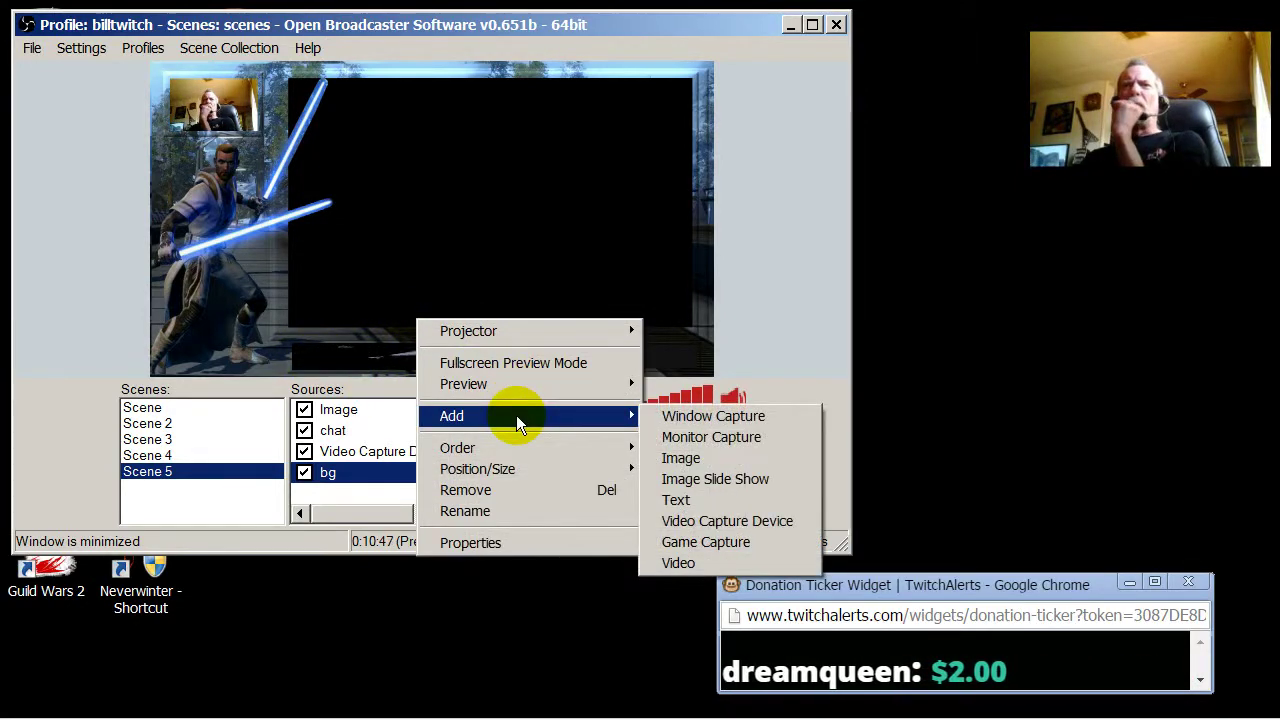
pyautogui.click(726, 417)
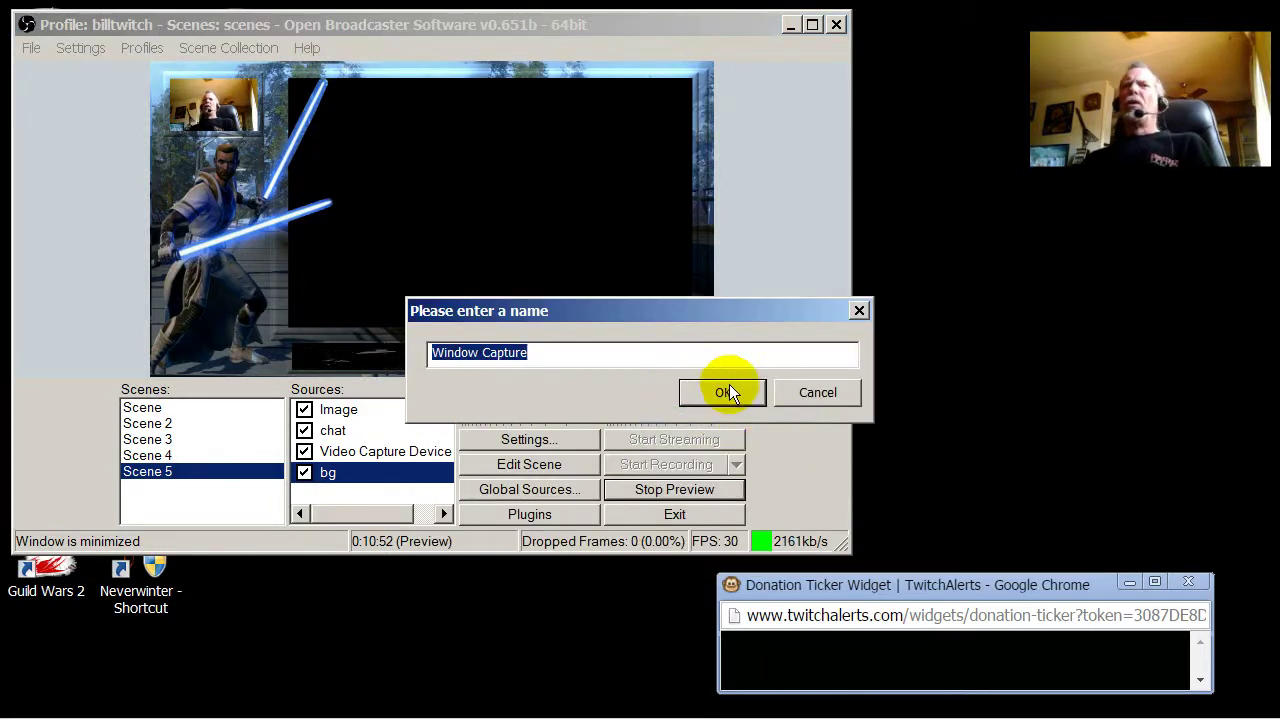
pyautogui.click(729, 390)
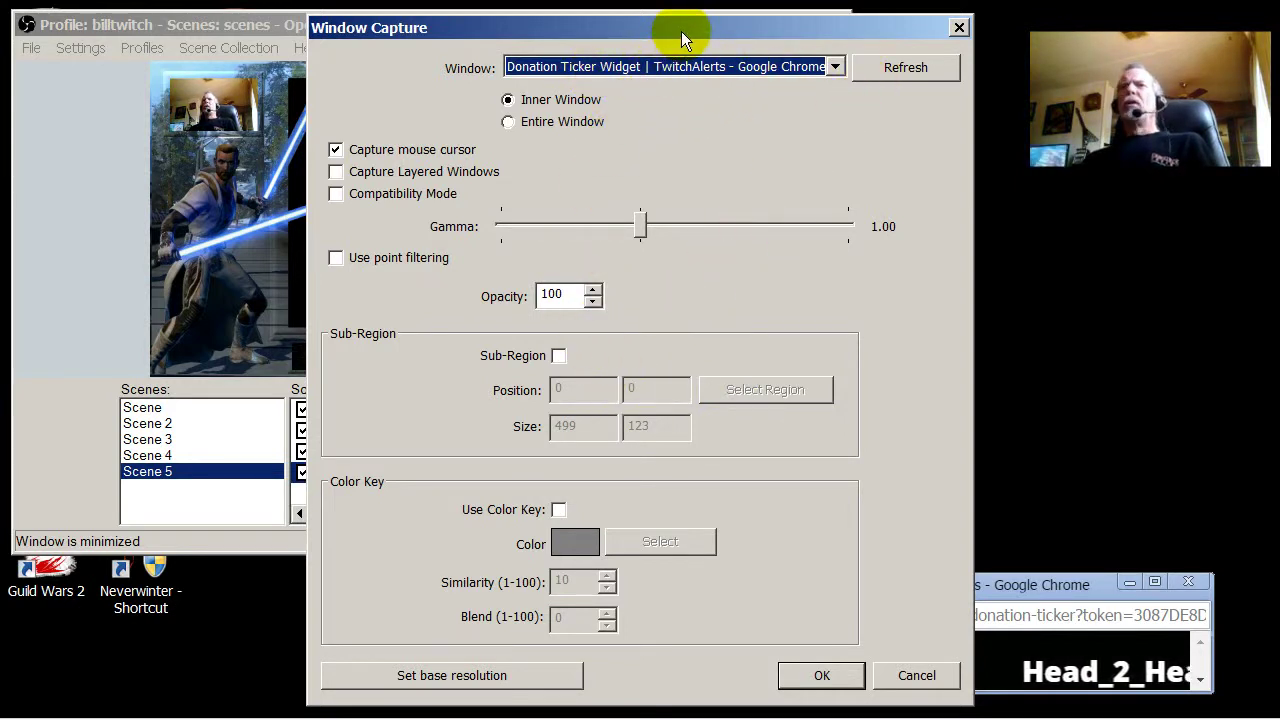
pyautogui.moveTo(681, 31); pyautogui.dragTo(400, 30)
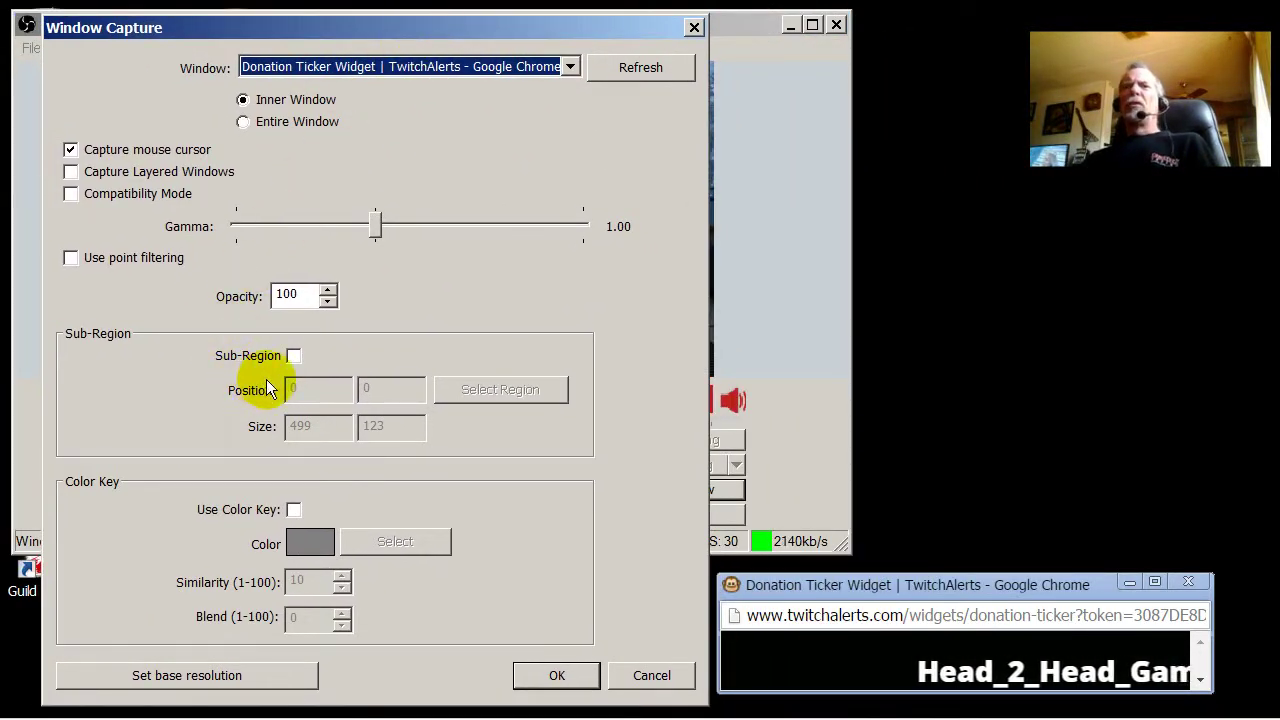
# Restrict the capture to the scrolling ticker strip with a sub-region at position 9, 61 and size 464 by 54, and accept the source
pyautogui.click(293, 357)
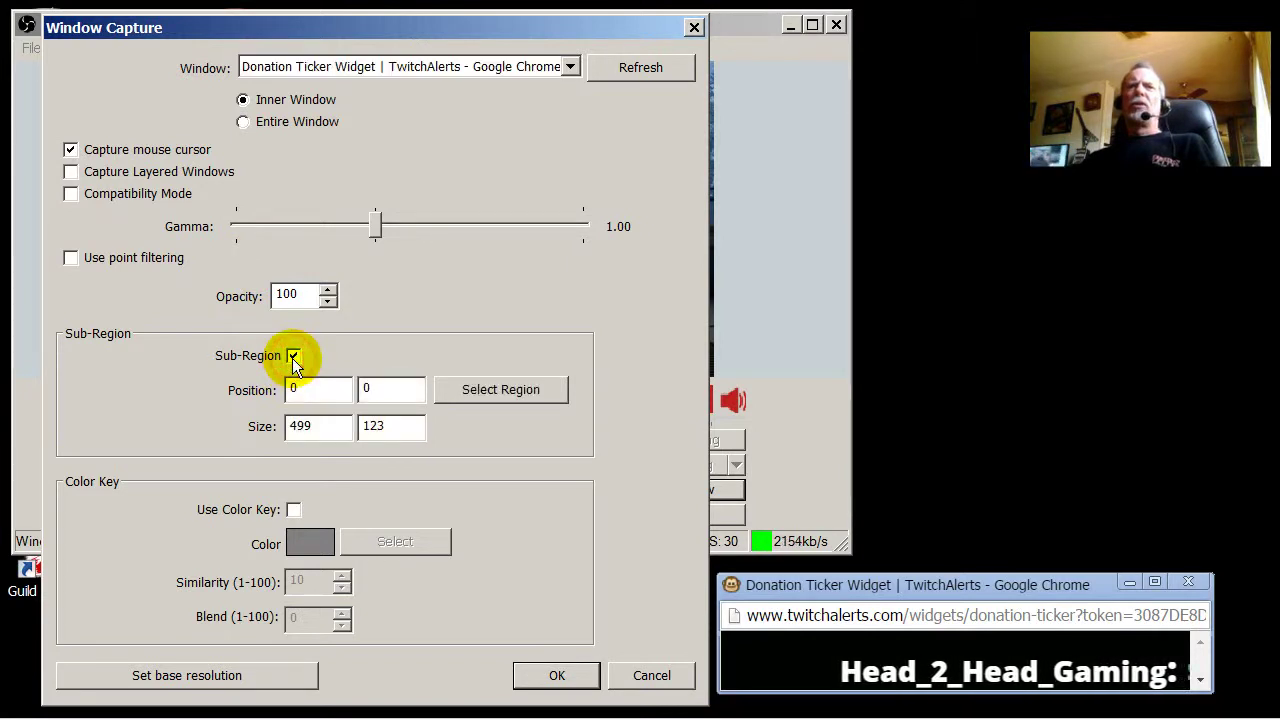
pyautogui.click(503, 391)
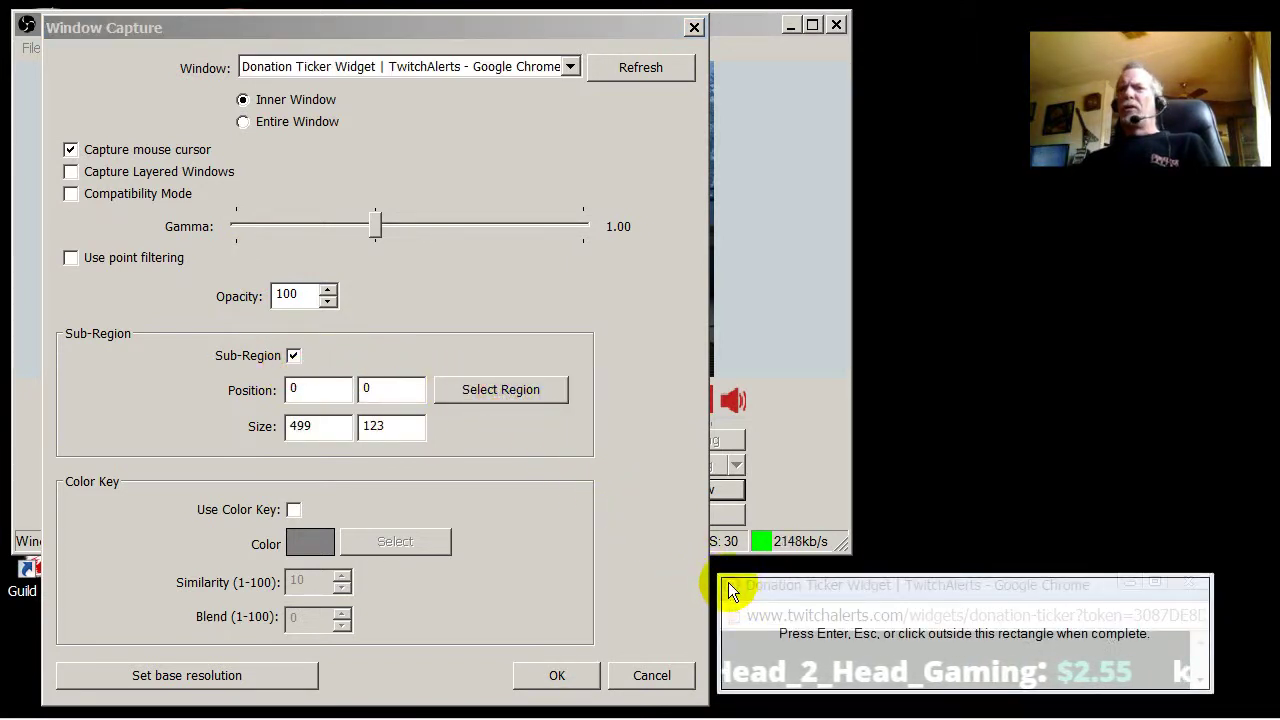
pyautogui.moveTo(722, 574); pyautogui.dragTo(722, 635)
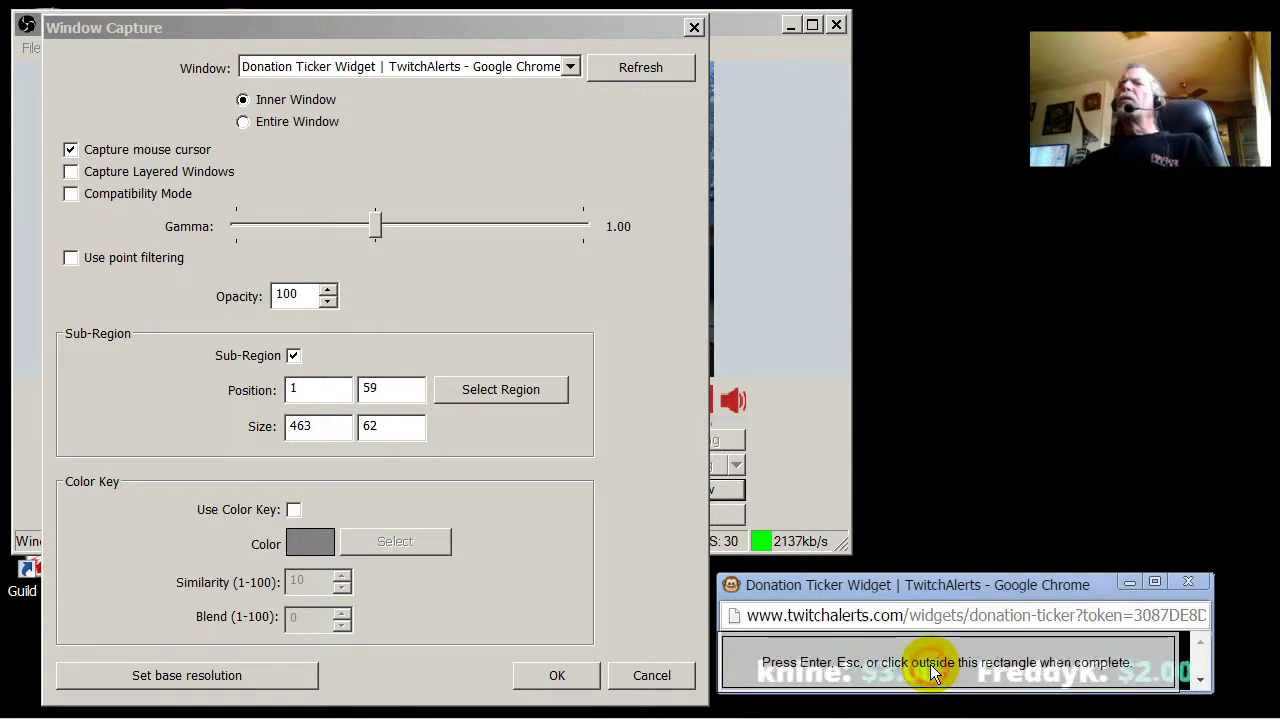
pyautogui.moveTo(930, 666); pyautogui.dragTo(935, 664)
pyautogui.moveTo(893, 633); pyautogui.dragTo(874, 683)
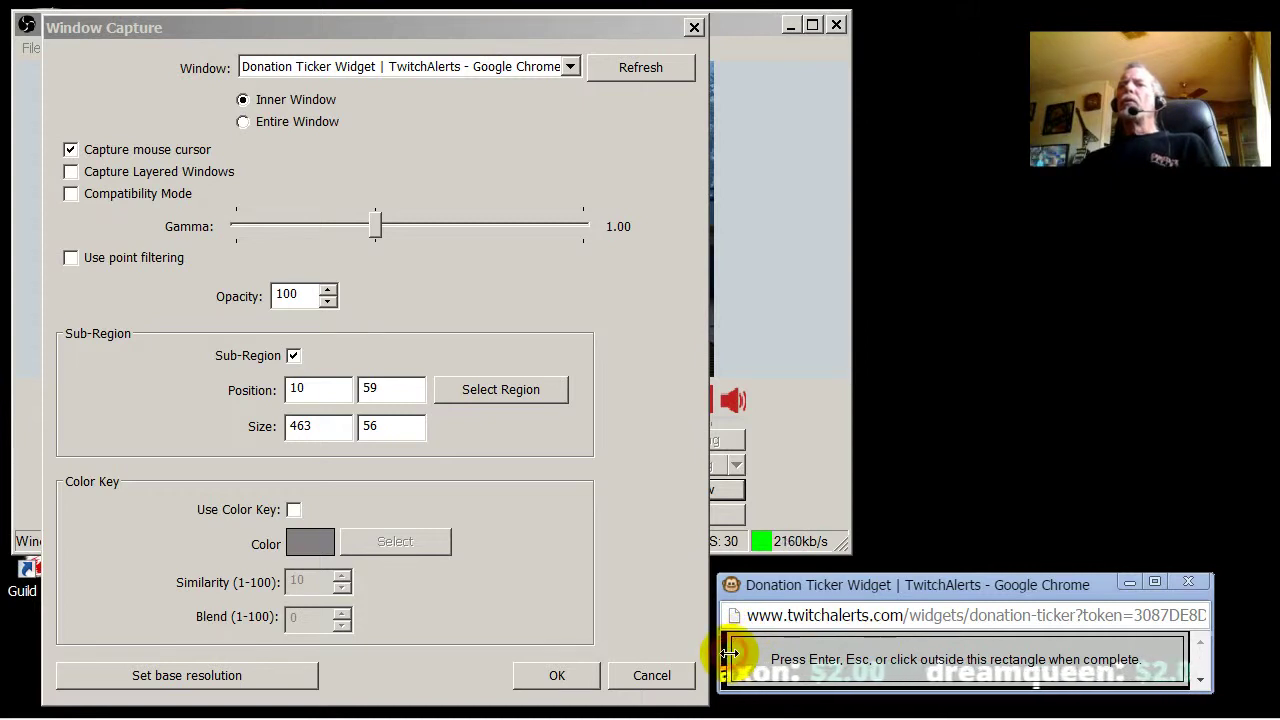
pyautogui.moveTo(731, 652); pyautogui.dragTo(835, 637)
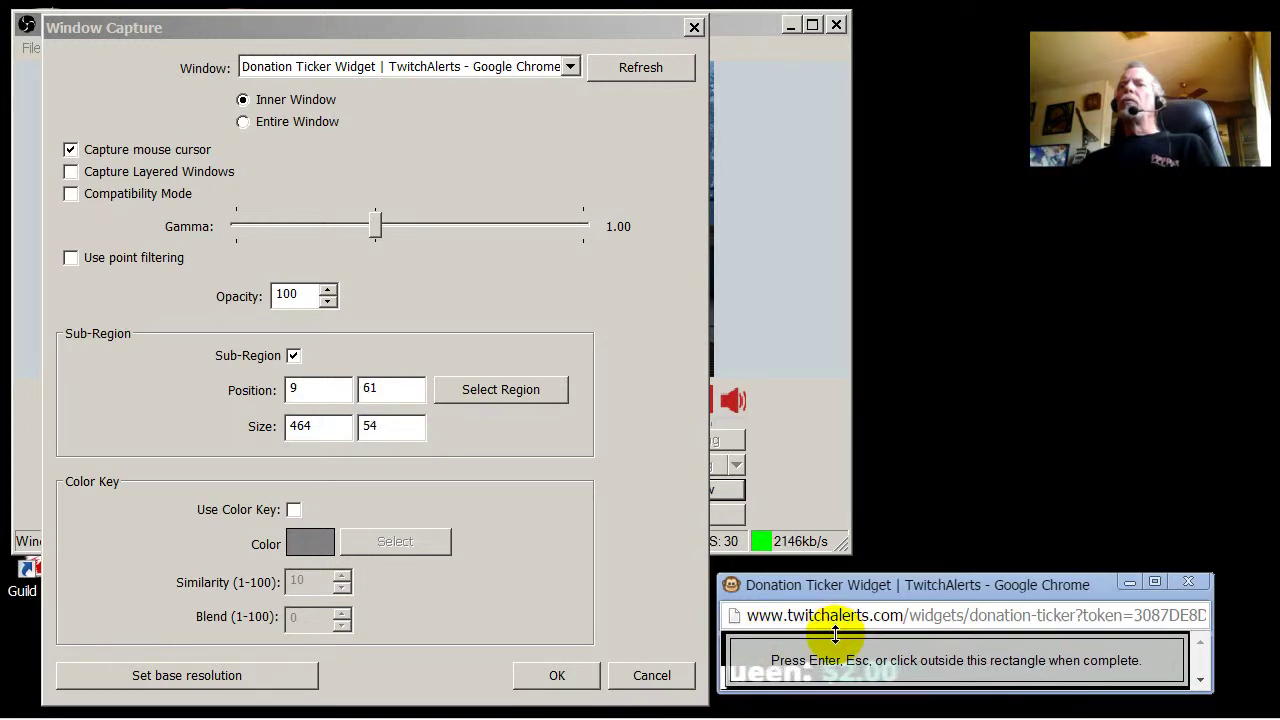
pyautogui.click(549, 677)
pyautogui.click(548, 680)
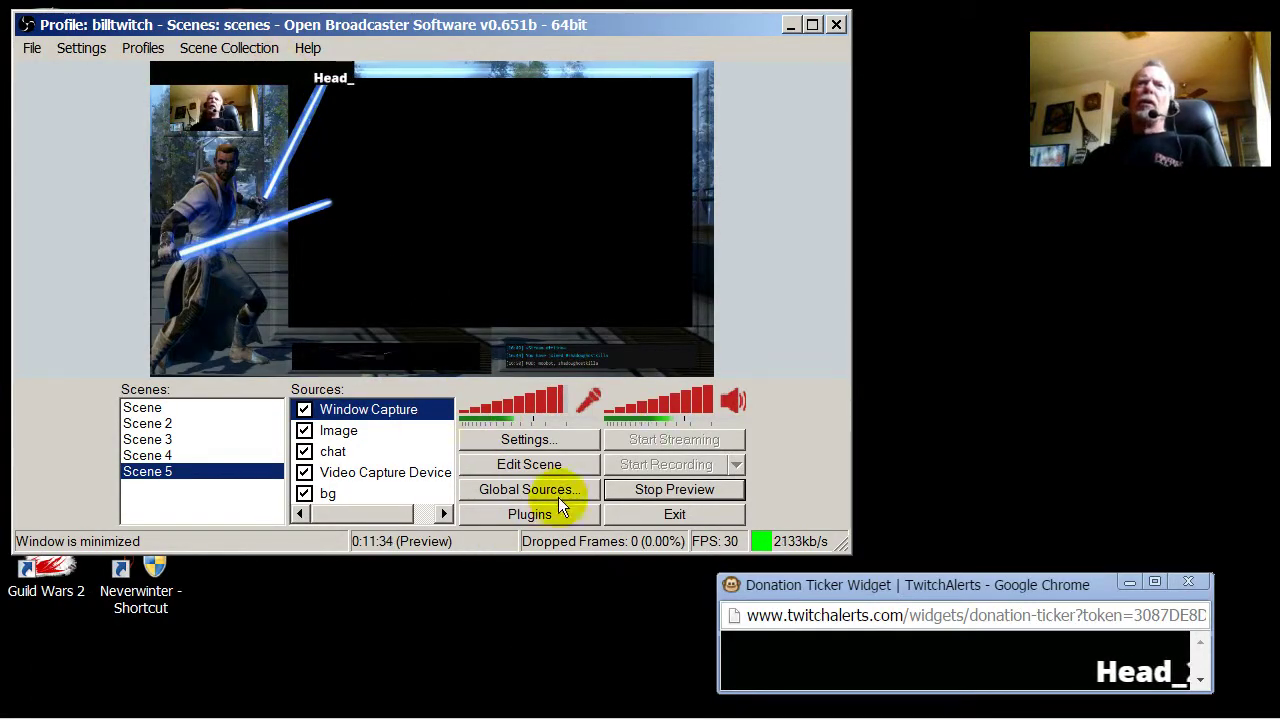
# Enable scene editing and move the ticker capture into the middle of the black game area
pyautogui.click(559, 465)
pyautogui.moveTo(285, 73); pyautogui.dragTo(534, 250)
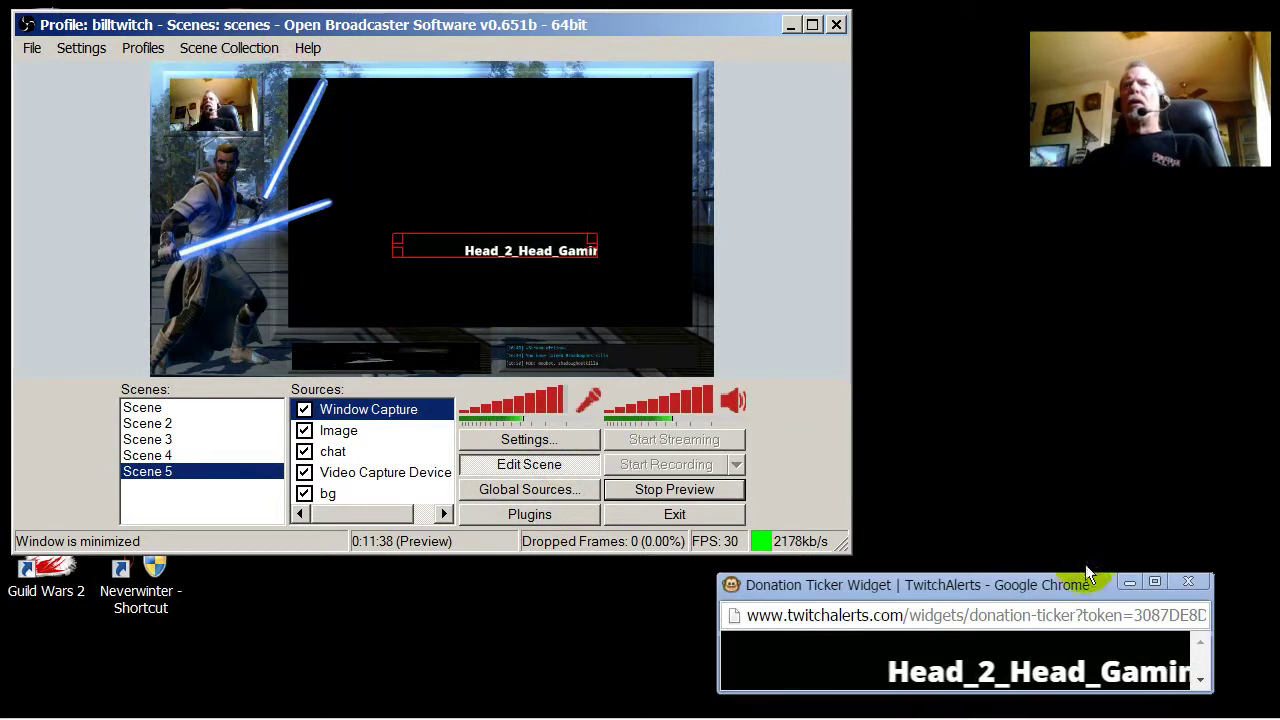
# Minimize the Donation Ticker Widget window to check its effect on the capture, and restore it
pyautogui.click(1131, 580)
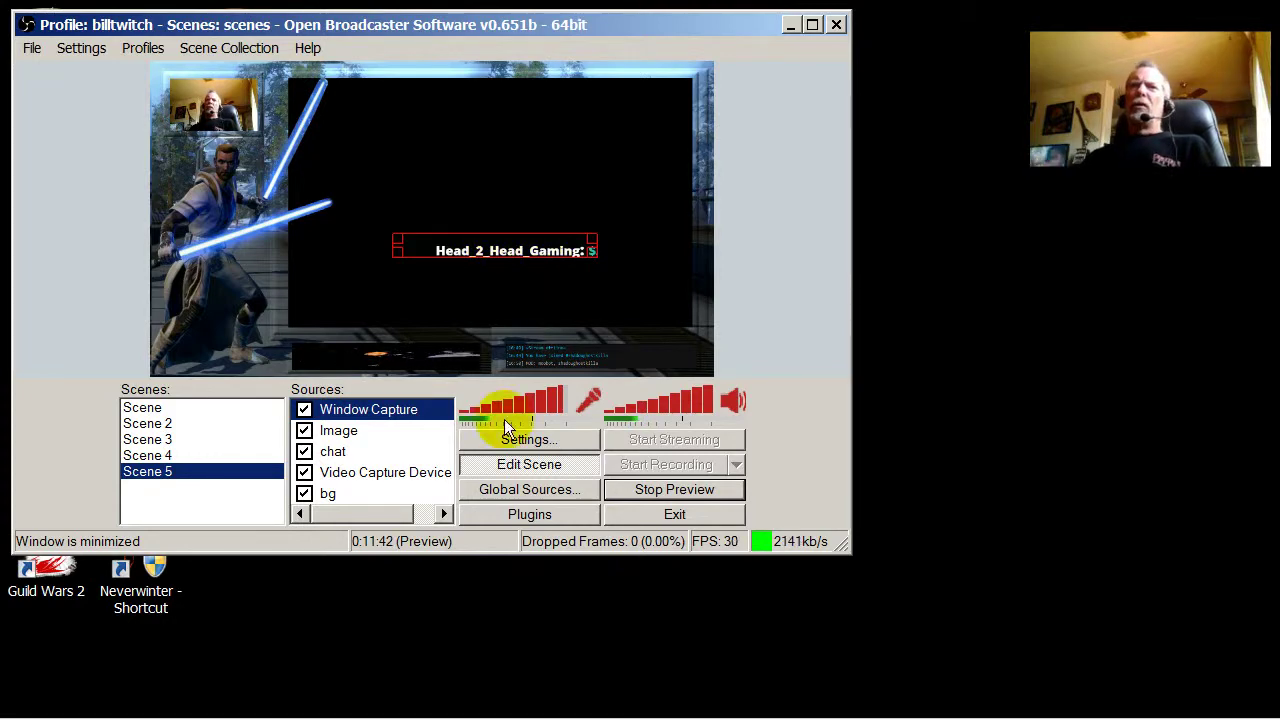
pyautogui.moveTo(333, 714)
pyautogui.moveTo(152, 696)
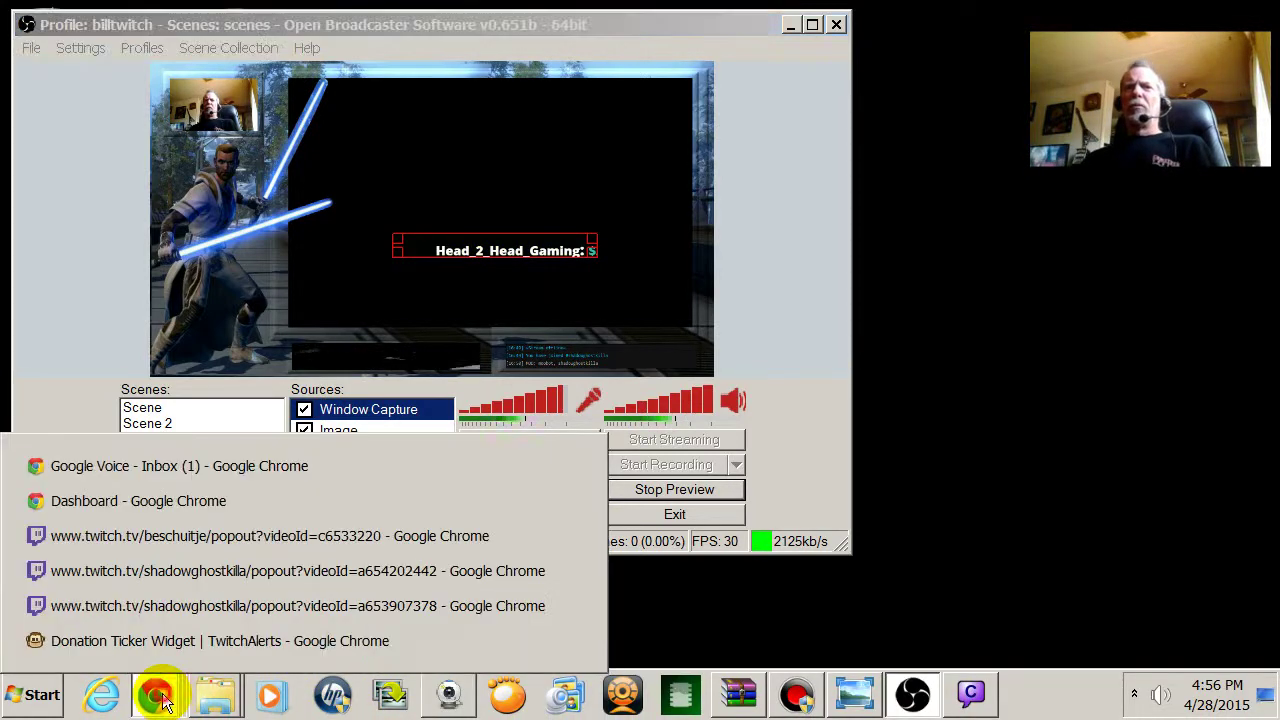
pyautogui.click(166, 640)
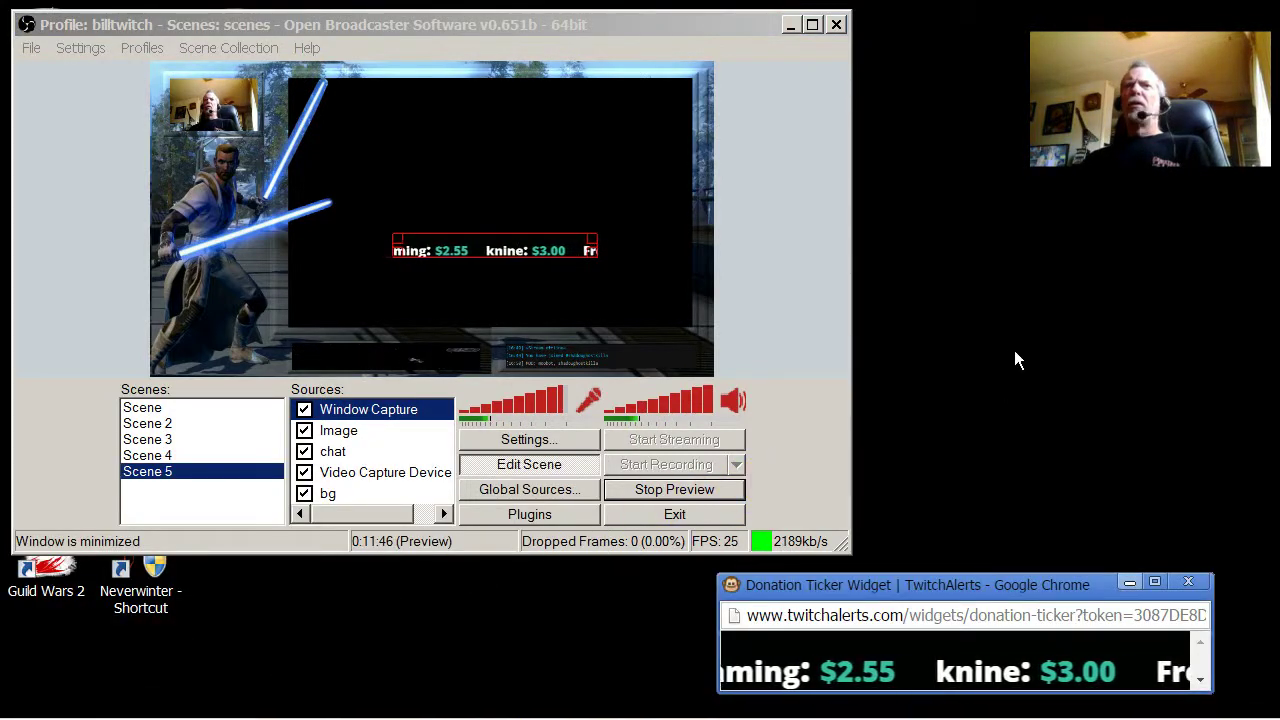
# Enlarge the ticker capture in the scene, park the Donation Ticker window mostly beyond the screen's right edge, and enlarge the OBS window
pyautogui.moveTo(590, 238); pyautogui.dragTo(638, 233)
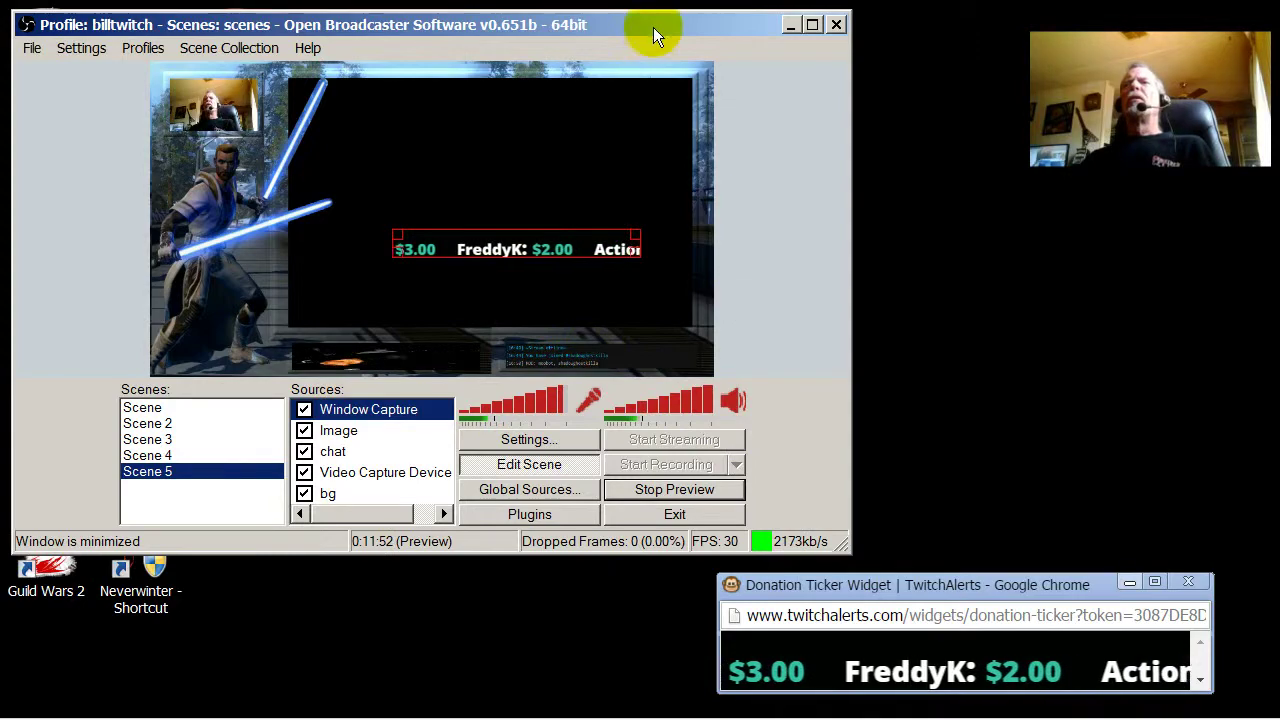
pyautogui.moveTo(653, 27)
pyautogui.mouseDown()
pyautogui.moveTo(743, 135)
pyautogui.moveTo(899, 179)
pyautogui.moveTo(1022, 177)
pyautogui.moveTo(1030, 108)
pyautogui.moveTo(785, 93)
pyautogui.moveTo(783, 186)
pyautogui.moveTo(983, 201)
pyautogui.moveTo(1064, 160)
pyautogui.moveTo(825, 75)
pyautogui.moveTo(838, 168)
pyautogui.moveTo(1039, 171)
pyautogui.moveTo(1018, 54)
pyautogui.moveTo(765, 10)
pyautogui.moveTo(673, 50)
pyautogui.moveTo(675, 34)
pyautogui.mouseUp()
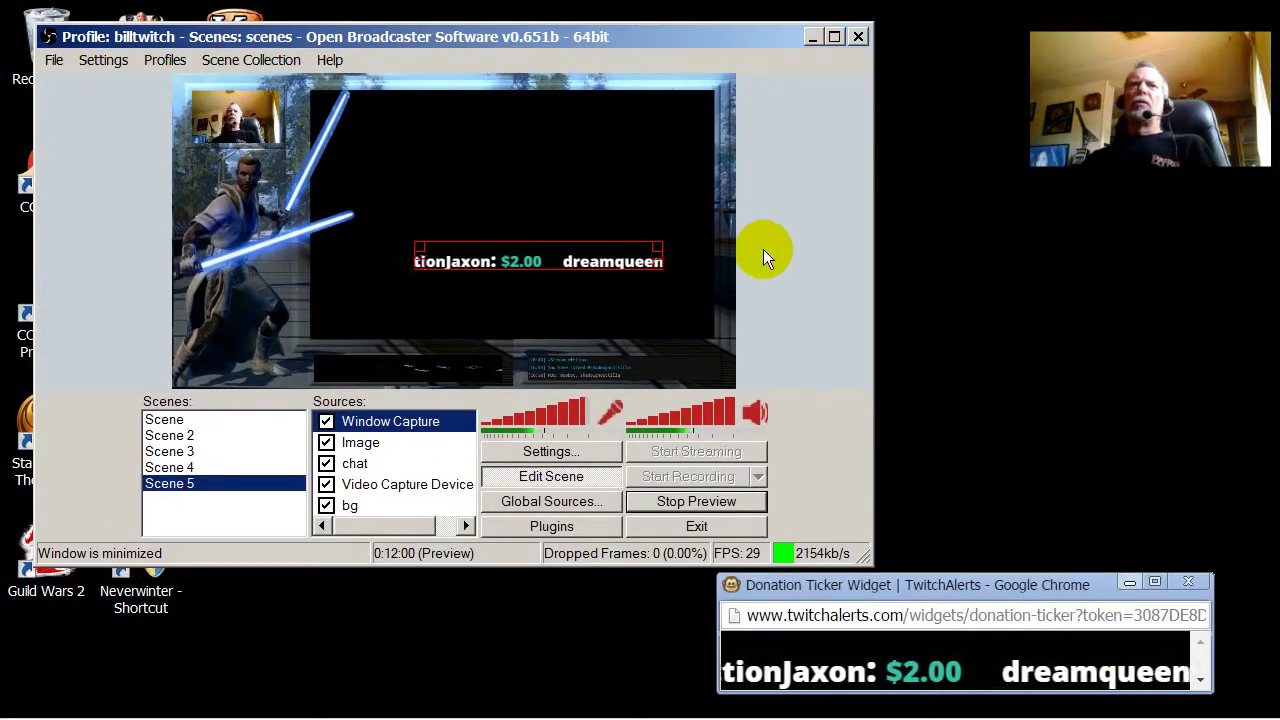
pyautogui.moveTo(866, 558); pyautogui.dragTo(740, 541)
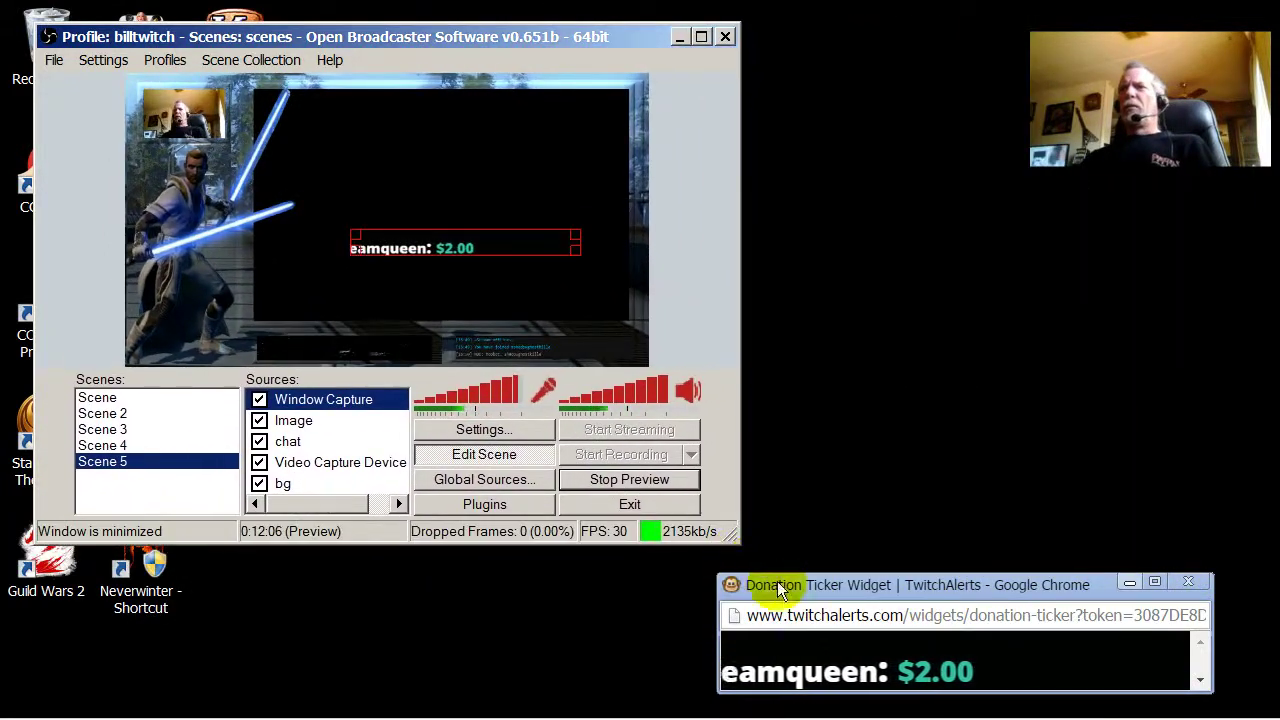
pyautogui.moveTo(815, 586); pyautogui.dragTo(1279, 580)
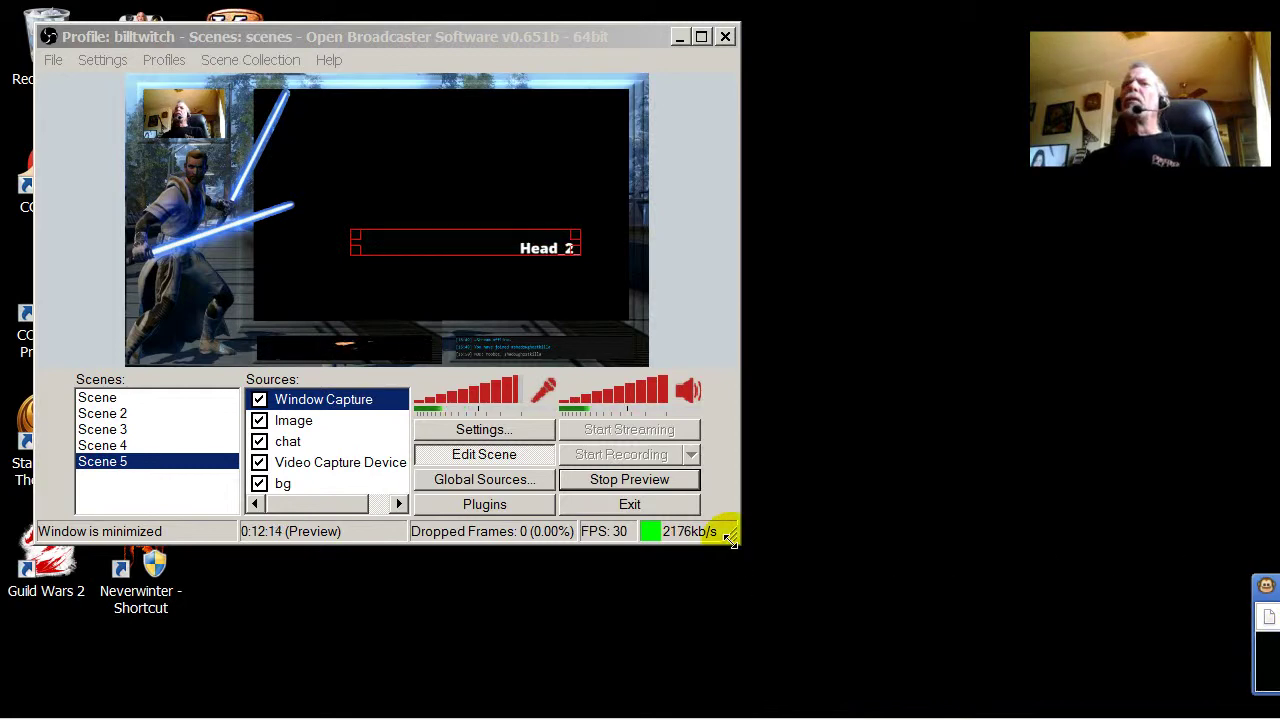
pyautogui.moveTo(731, 538); pyautogui.dragTo(1226, 697)
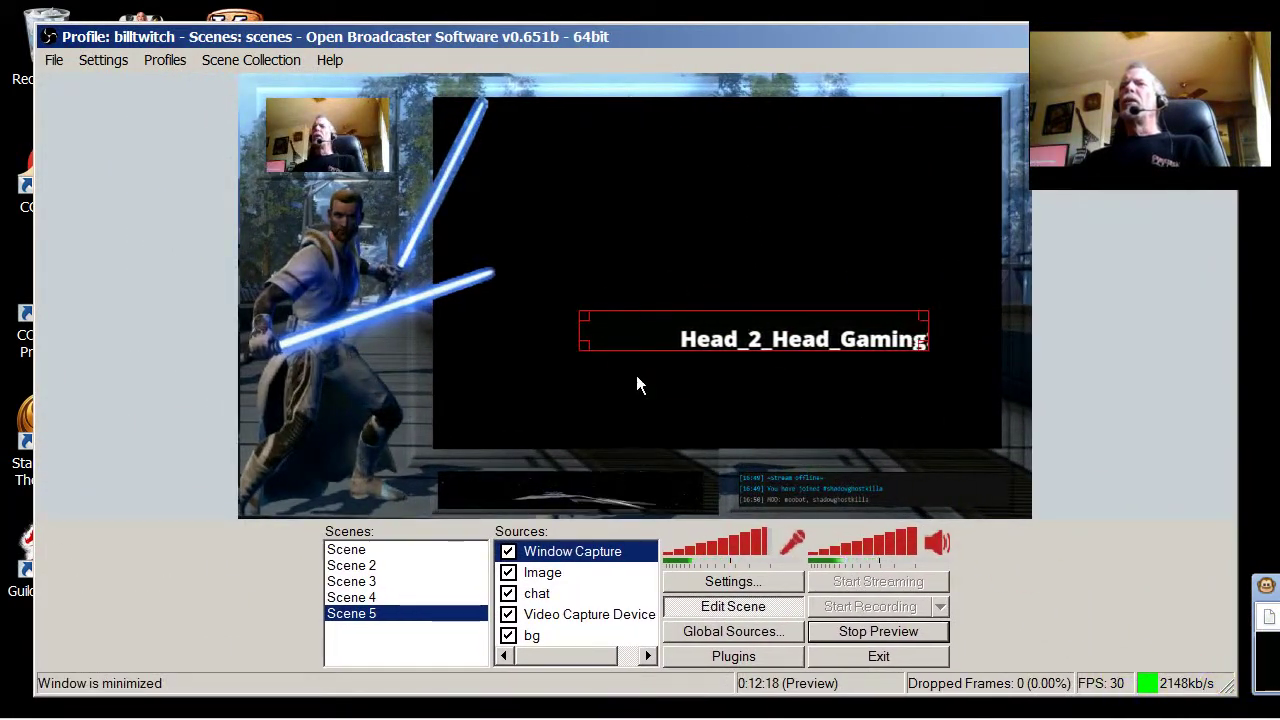
# Move the ticker capture over the Jedi figure and make its background transparent with a black color key, similarity 10 and blend 0
pyautogui.moveTo(746, 341); pyautogui.dragTo(523, 495)
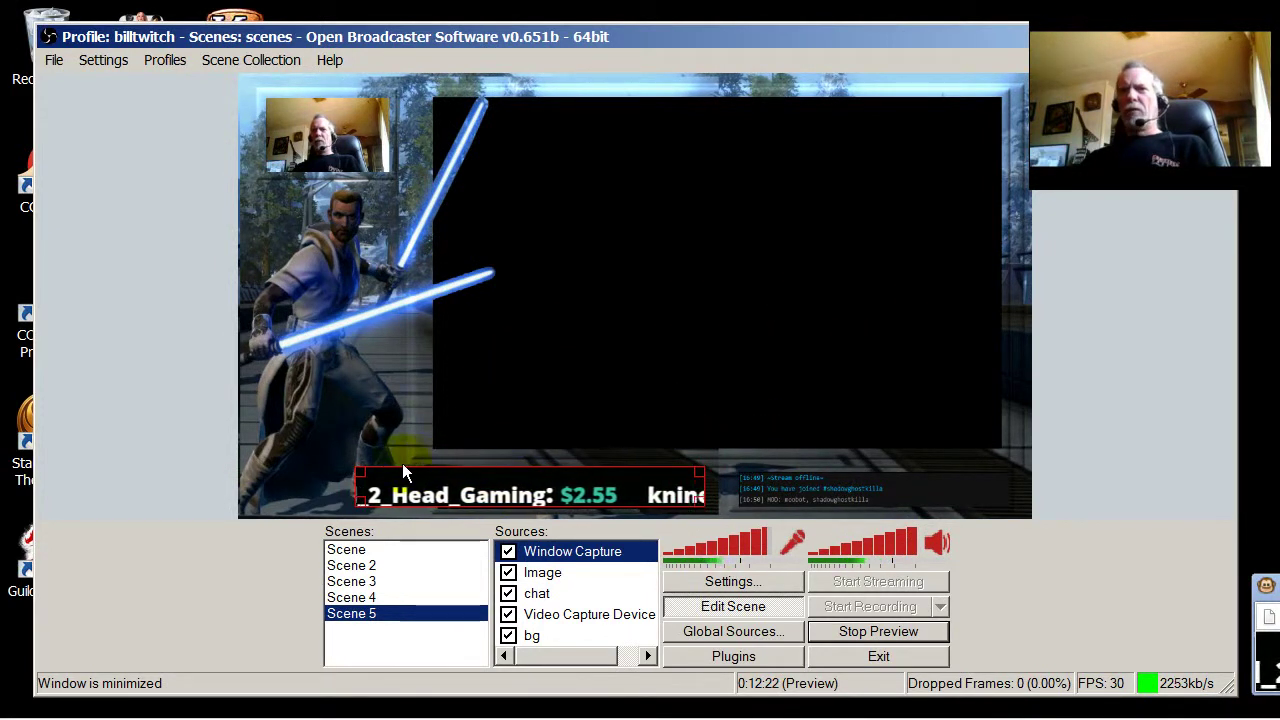
pyautogui.moveTo(446, 497); pyautogui.dragTo(413, 269)
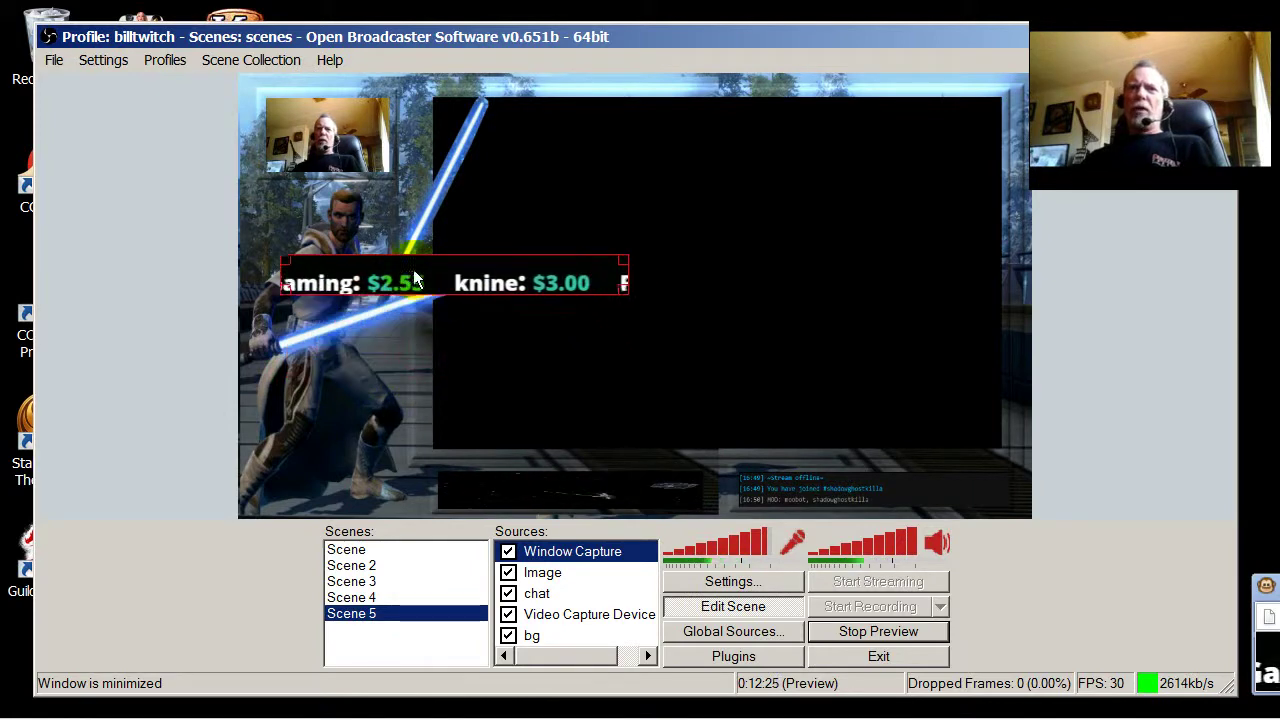
pyautogui.rightClick(347, 262)
pyautogui.click(443, 495)
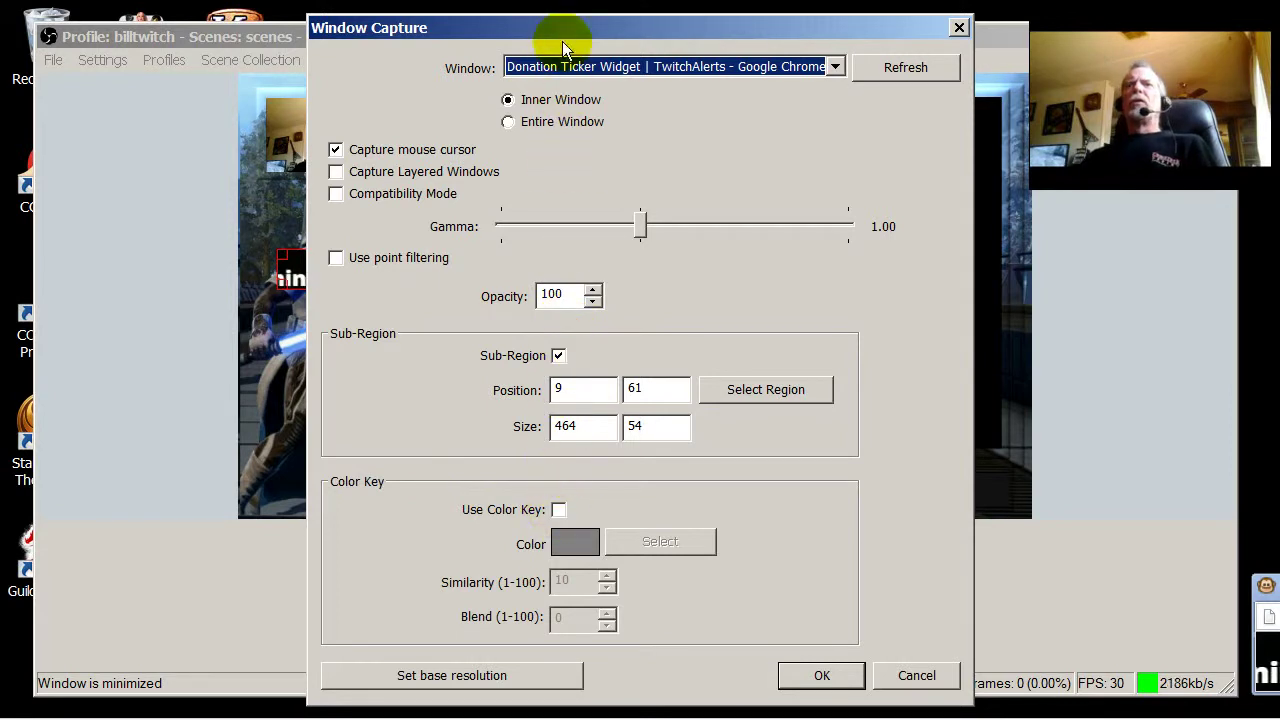
pyautogui.moveTo(562, 38); pyautogui.dragTo(772, 35)
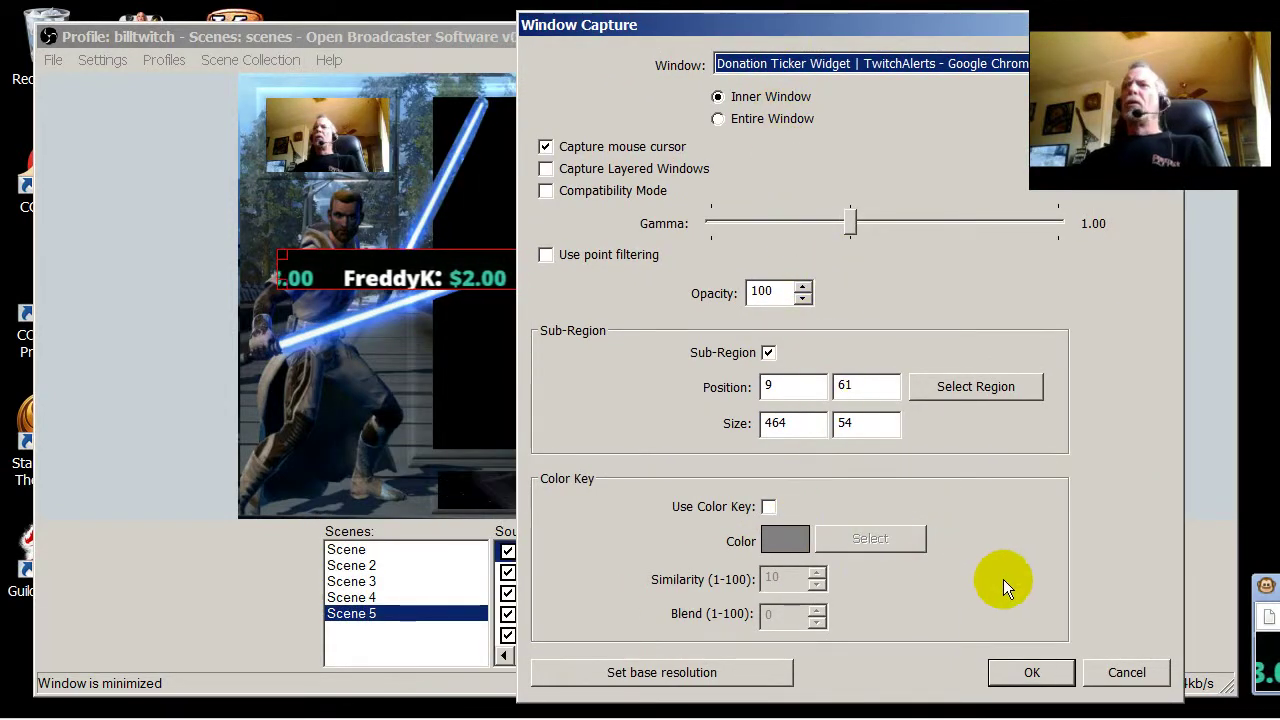
pyautogui.click(768, 506)
pyautogui.click(872, 539)
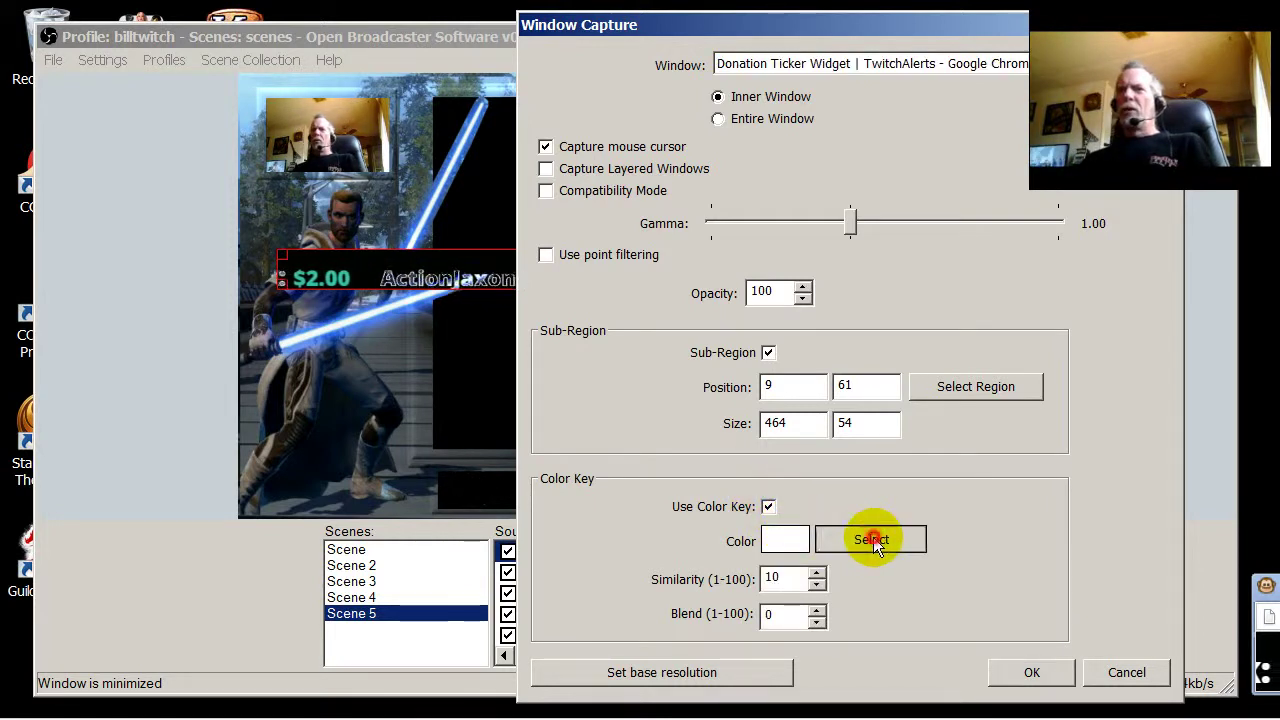
pyautogui.click(415, 258)
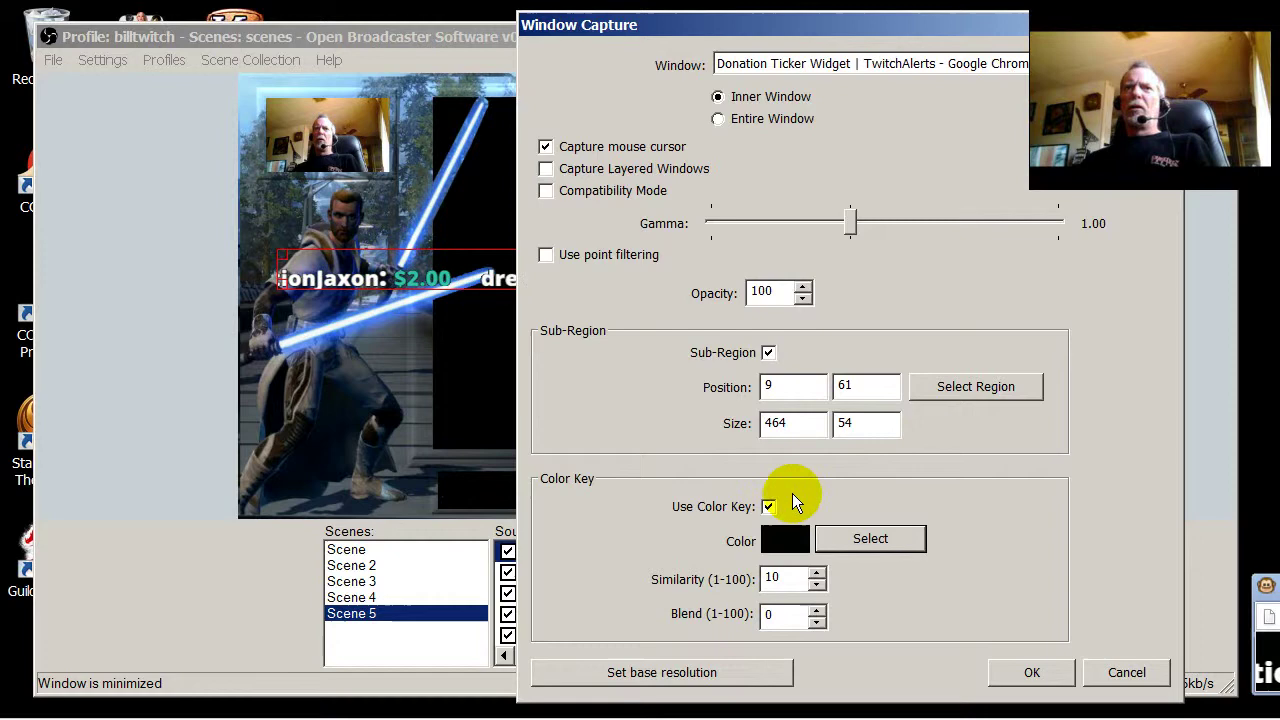
pyautogui.click(1025, 670)
# Move the ticker capture down onto the animated GIF panel and shrink it to the panel's width
pyautogui.moveTo(473, 266); pyautogui.dragTo(568, 490)
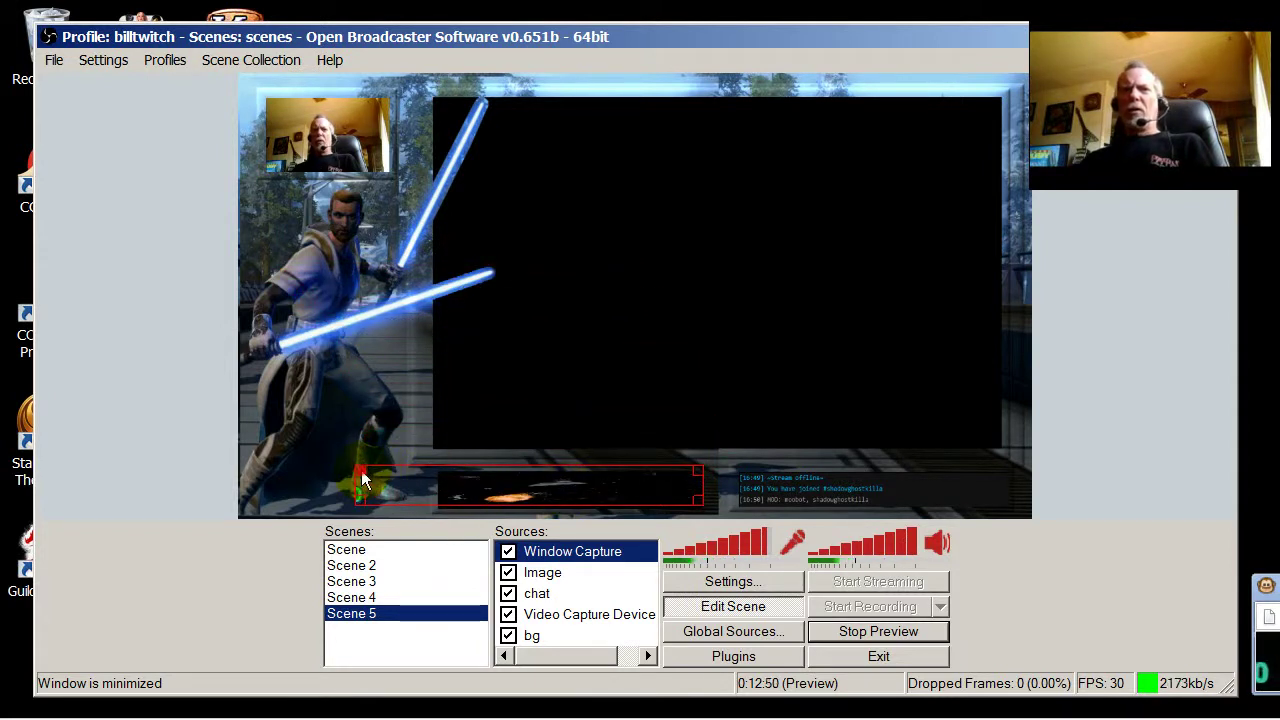
pyautogui.moveTo(361, 470); pyautogui.dragTo(448, 477)
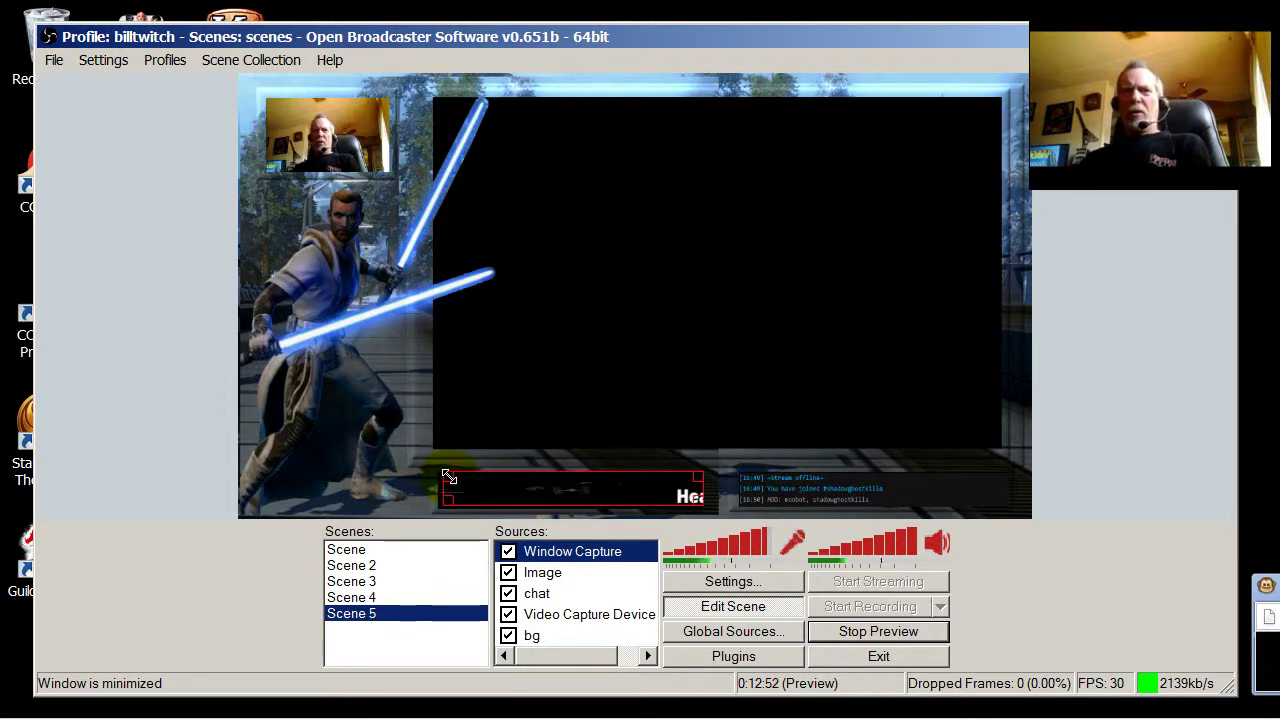
# Show the finished scene in fullscreen preview mode
pyautogui.click(838, 352)
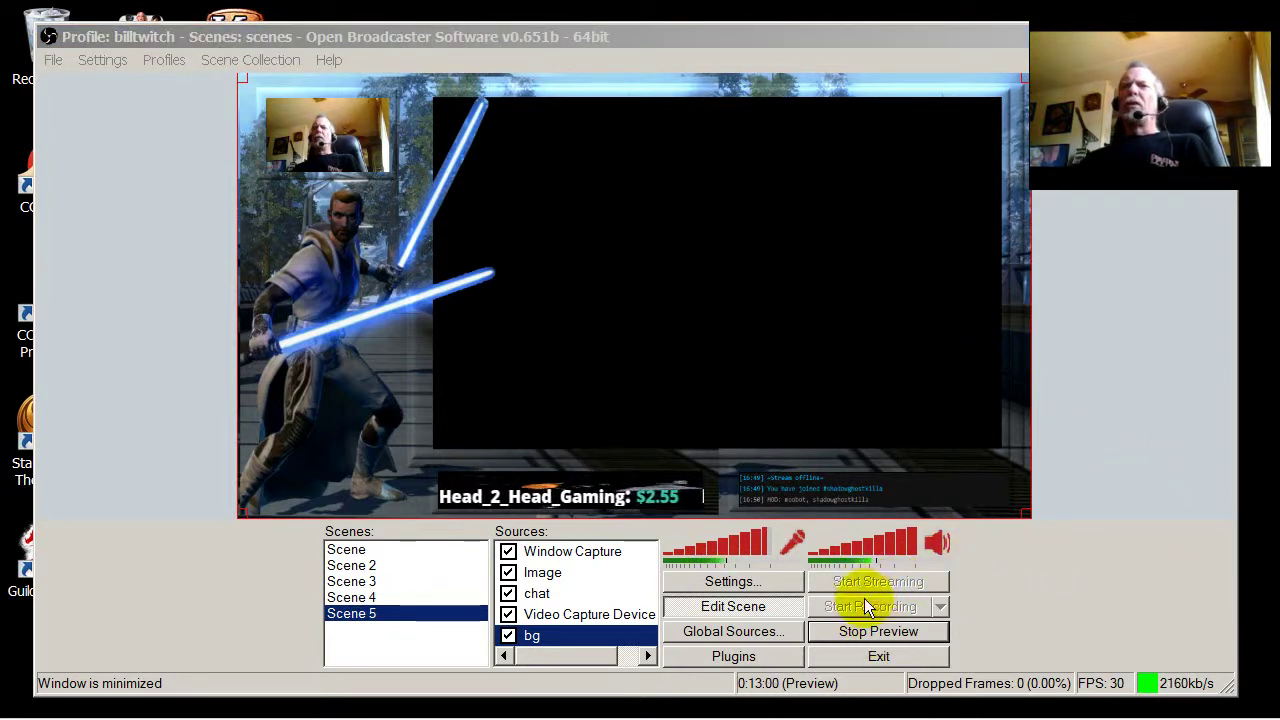
pyautogui.rightClick(788, 363)
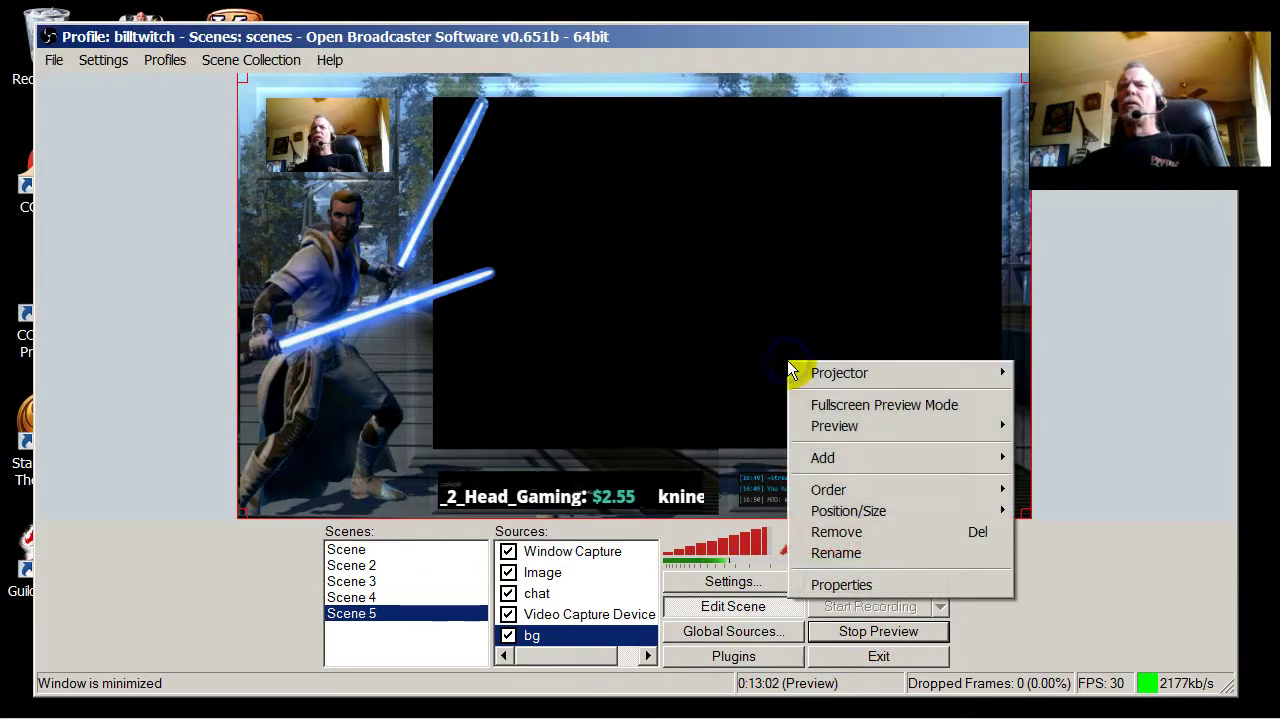
pyautogui.click(845, 406)
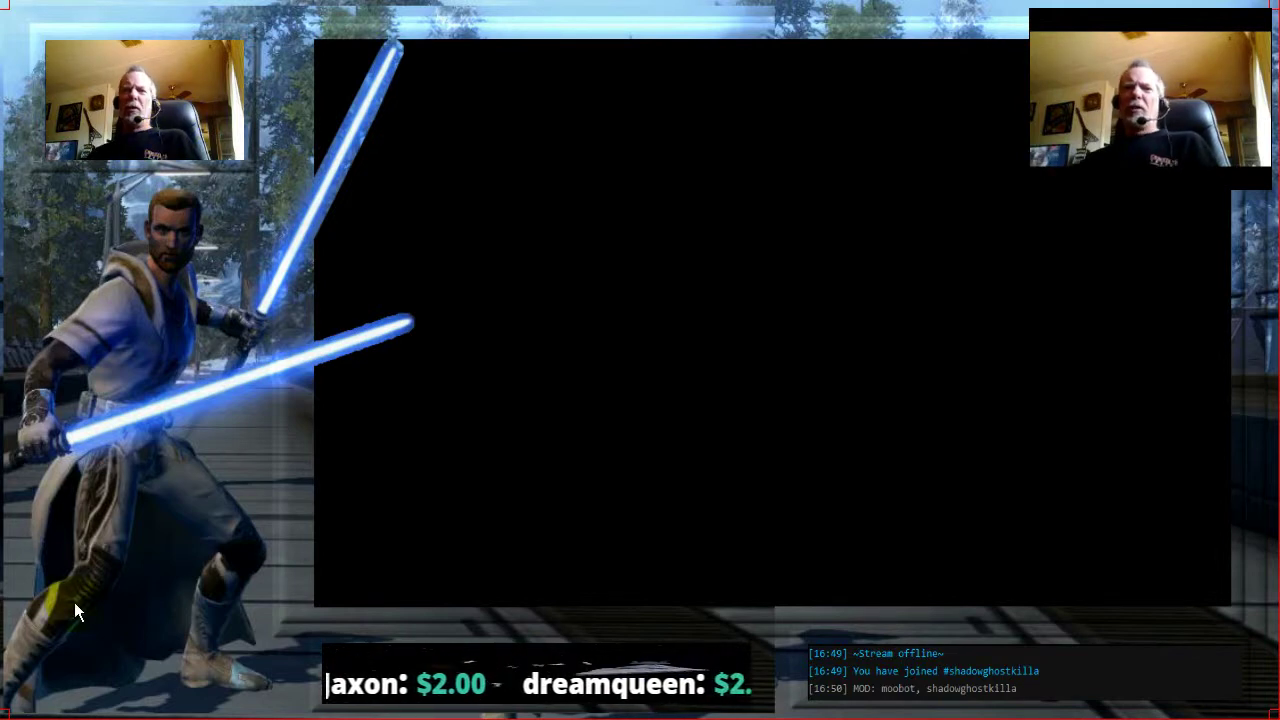
# Launch Star Wars - The Old Republic and leave the fullscreen preview
pyautogui.click(38, 700)
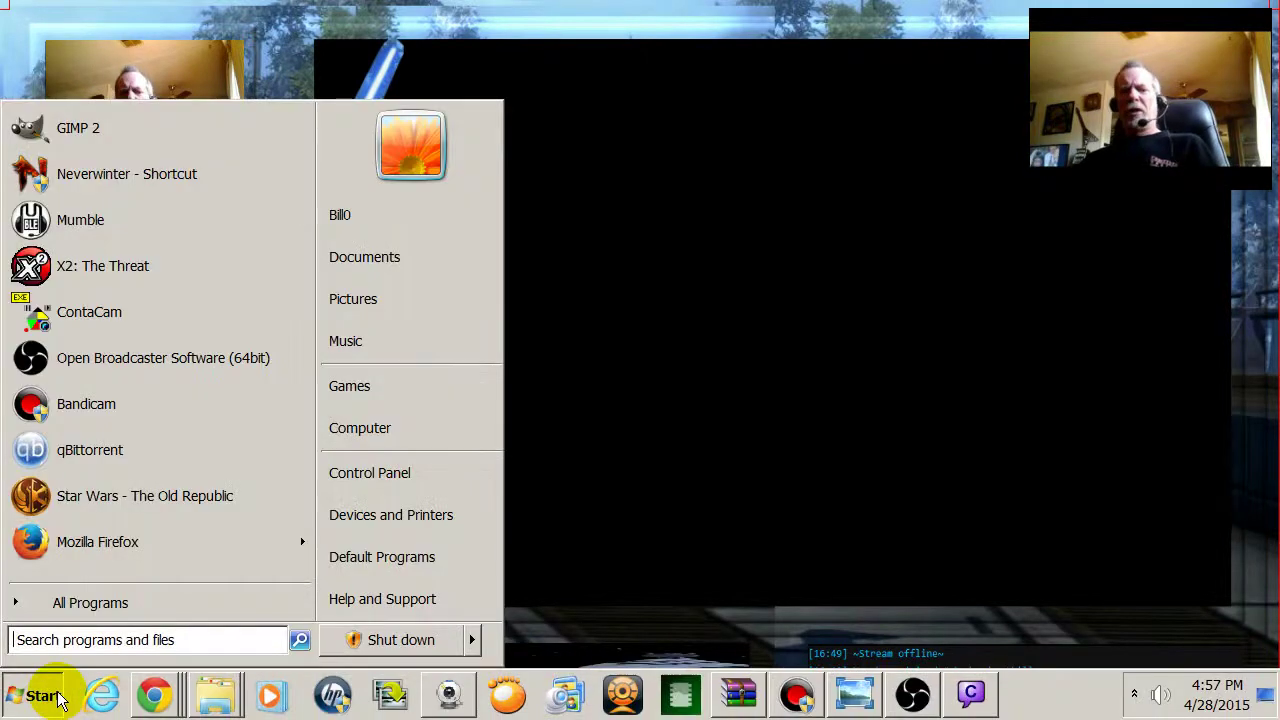
pyautogui.click(130, 507)
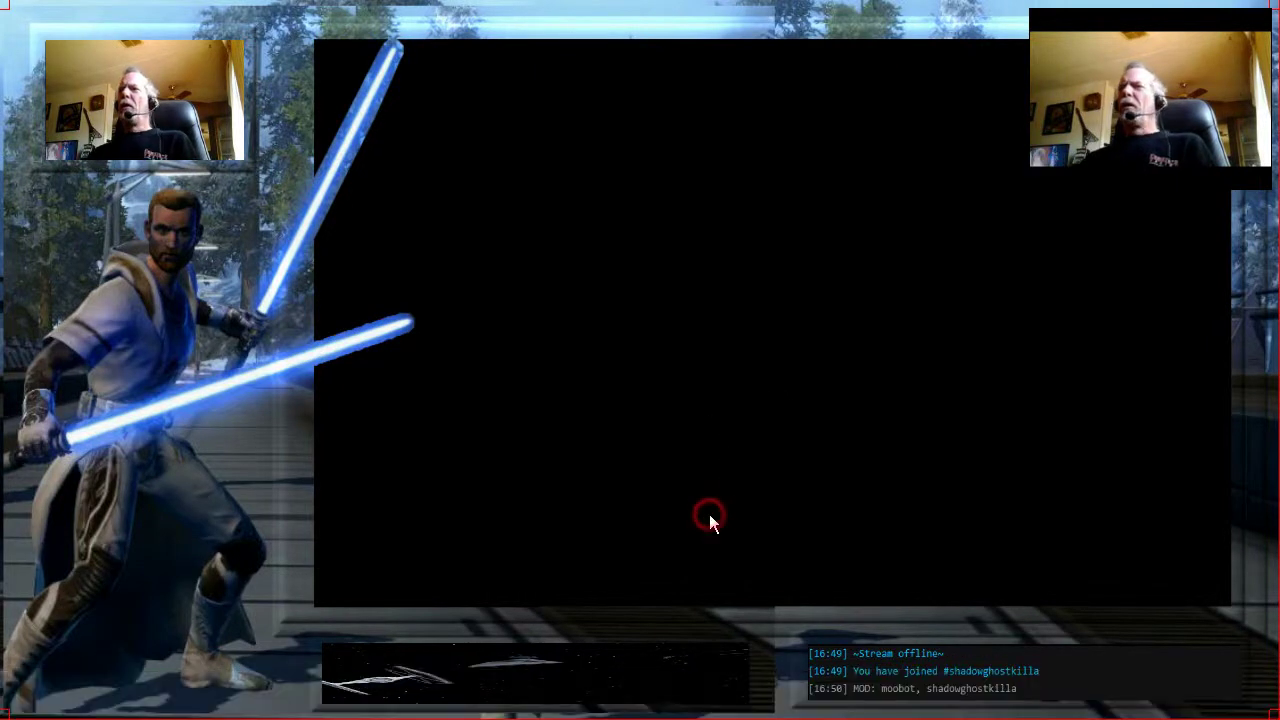
pyautogui.rightClick(812, 319)
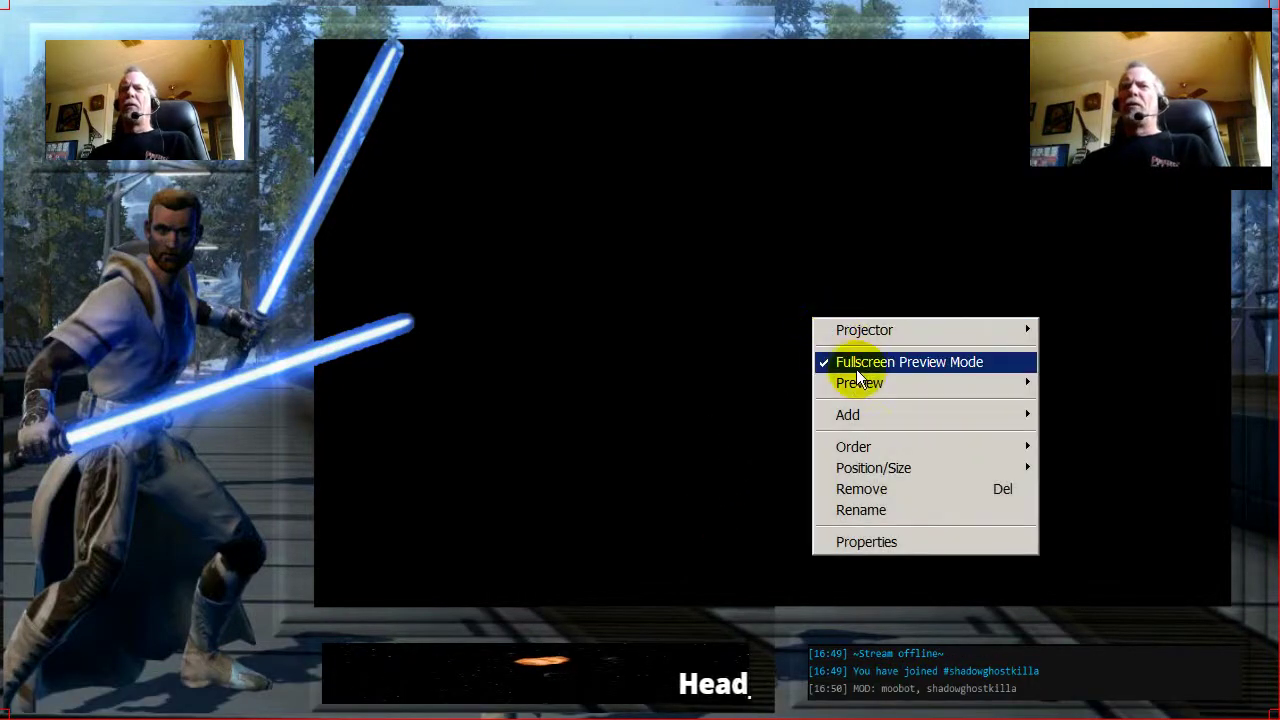
pyautogui.click(859, 365)
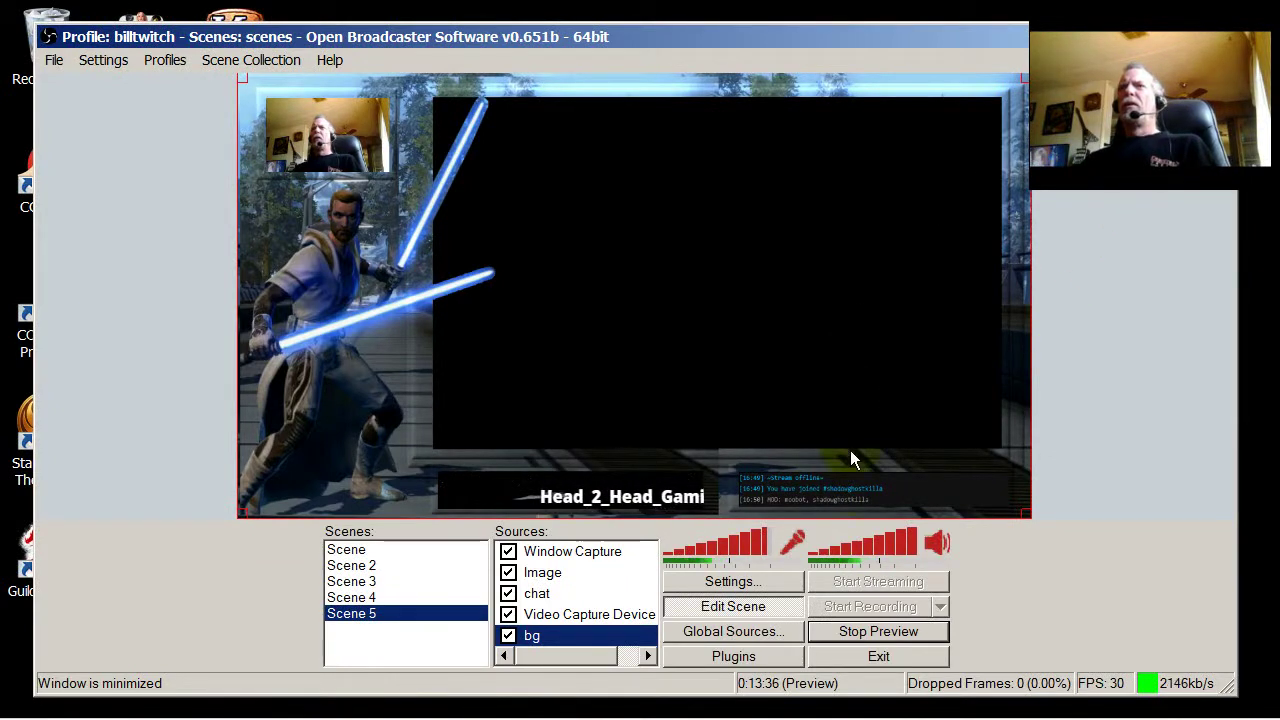
# Stop the stream preview and log in to the Star Wars: The Old Republic launcher with the account password
pyautogui.click(860, 633)
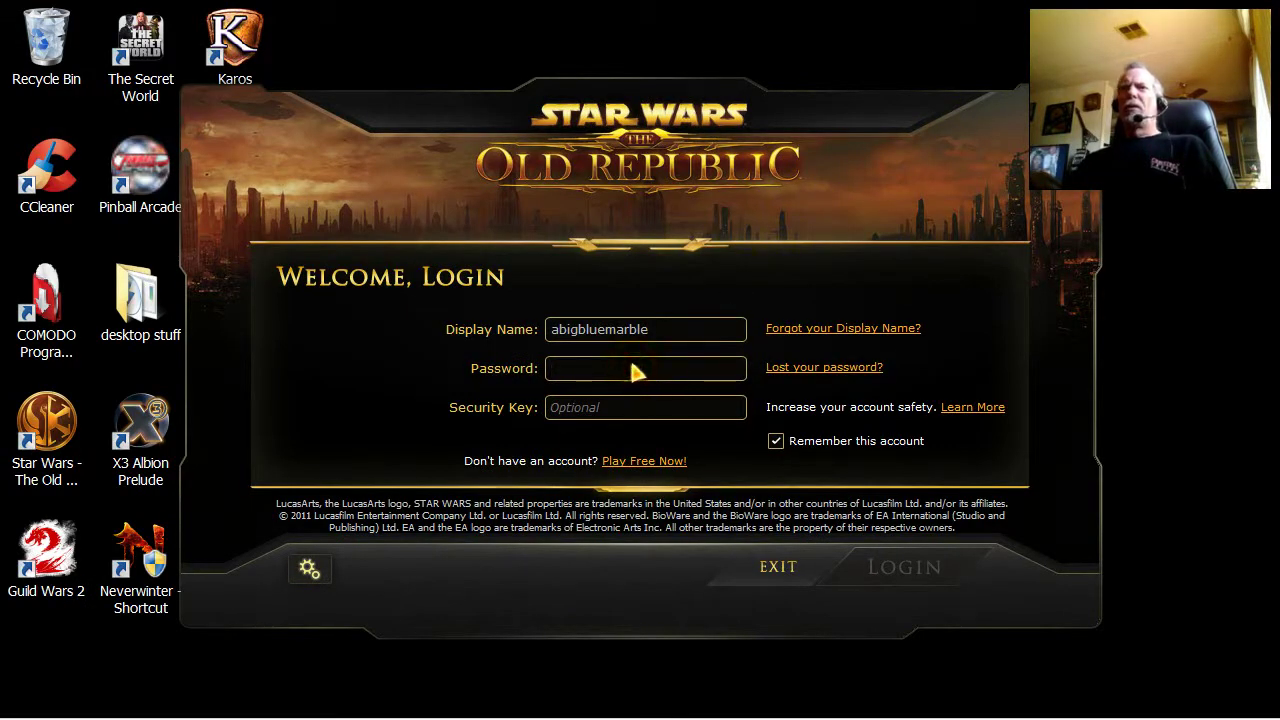
pyautogui.write('******')
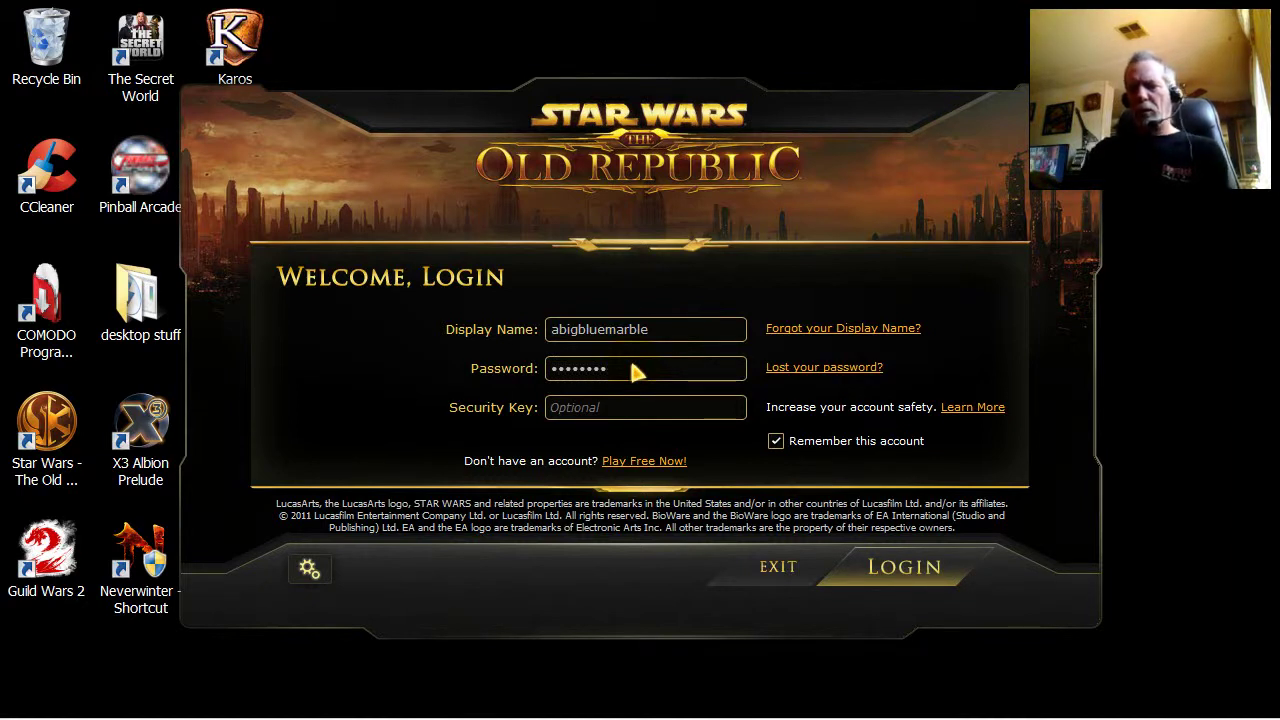
pyautogui.press('Return')
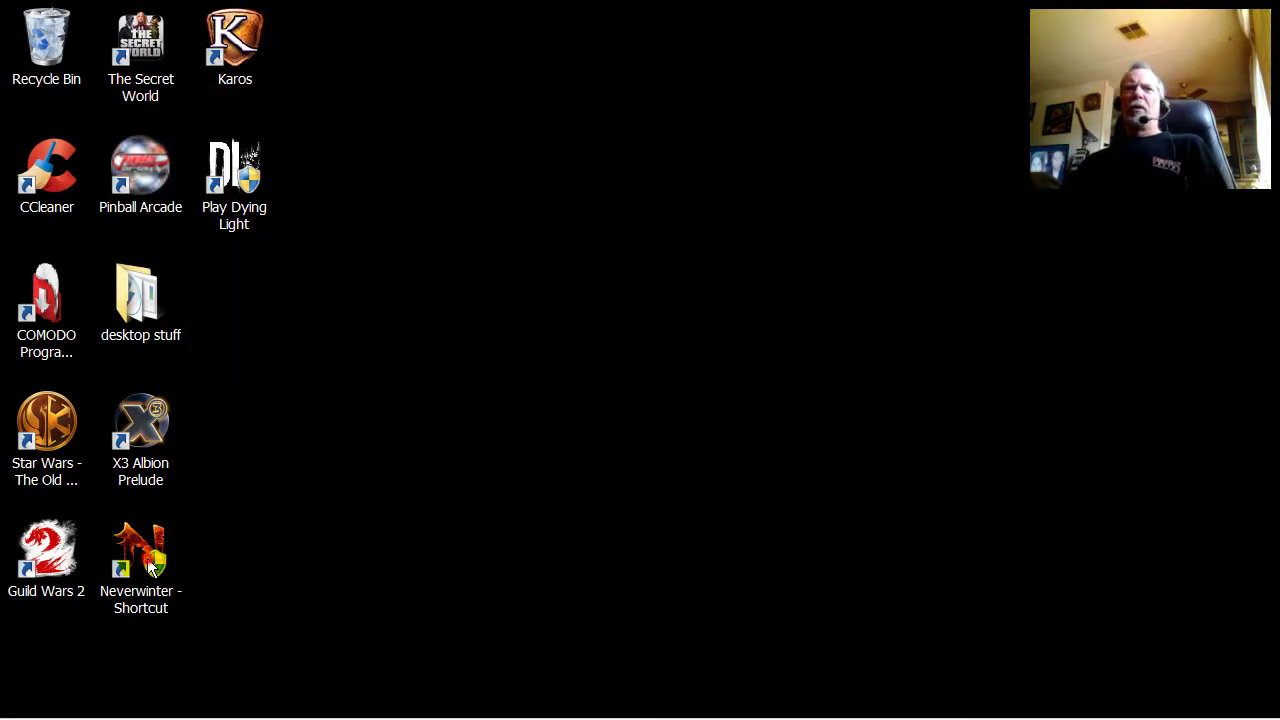
# Start Neverwinter from its desktop shortcut, and bring up the Star Wars launcher to check its progress before minimizing it
pyautogui.doubleClick(150, 568)
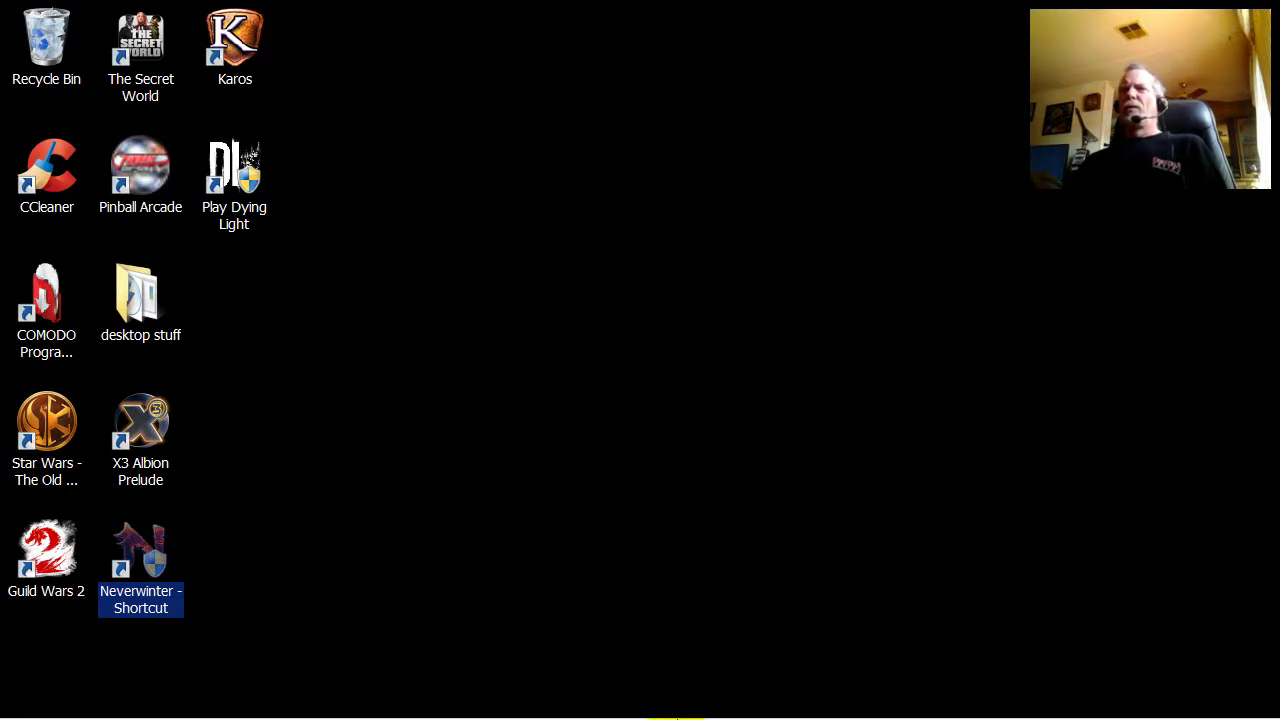
pyautogui.click(1030, 700)
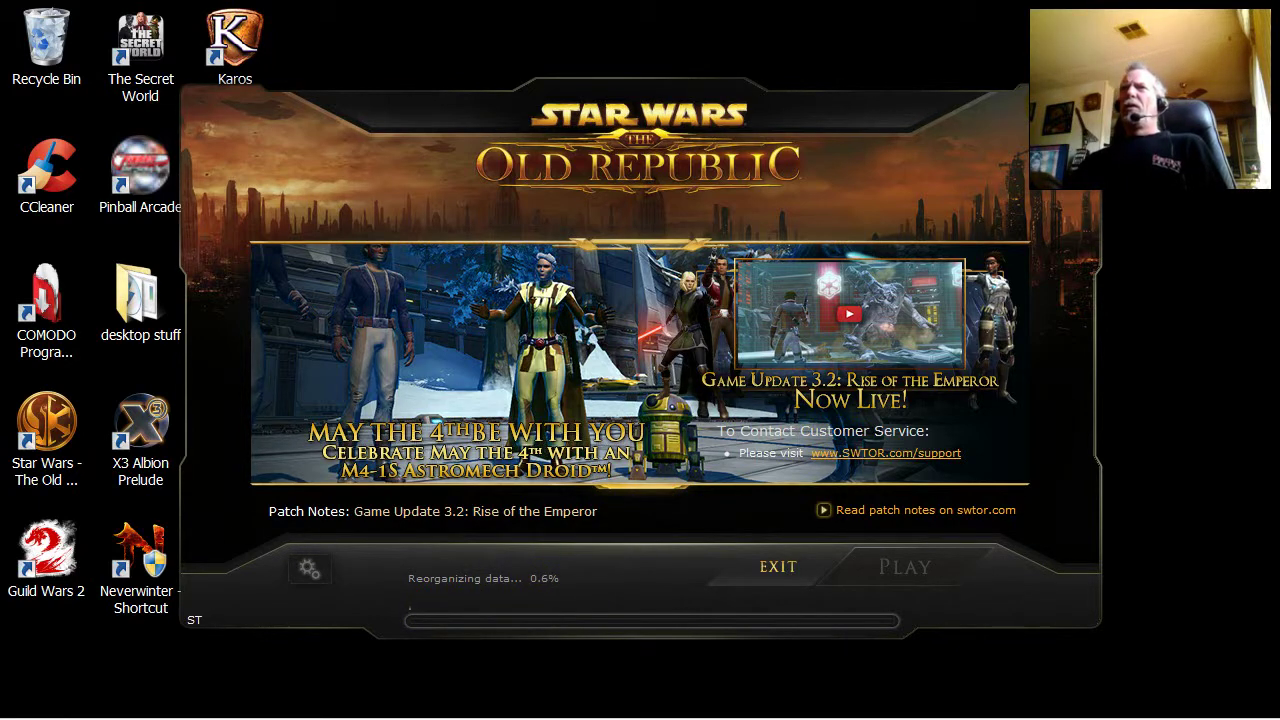
pyautogui.click(1057, 103)
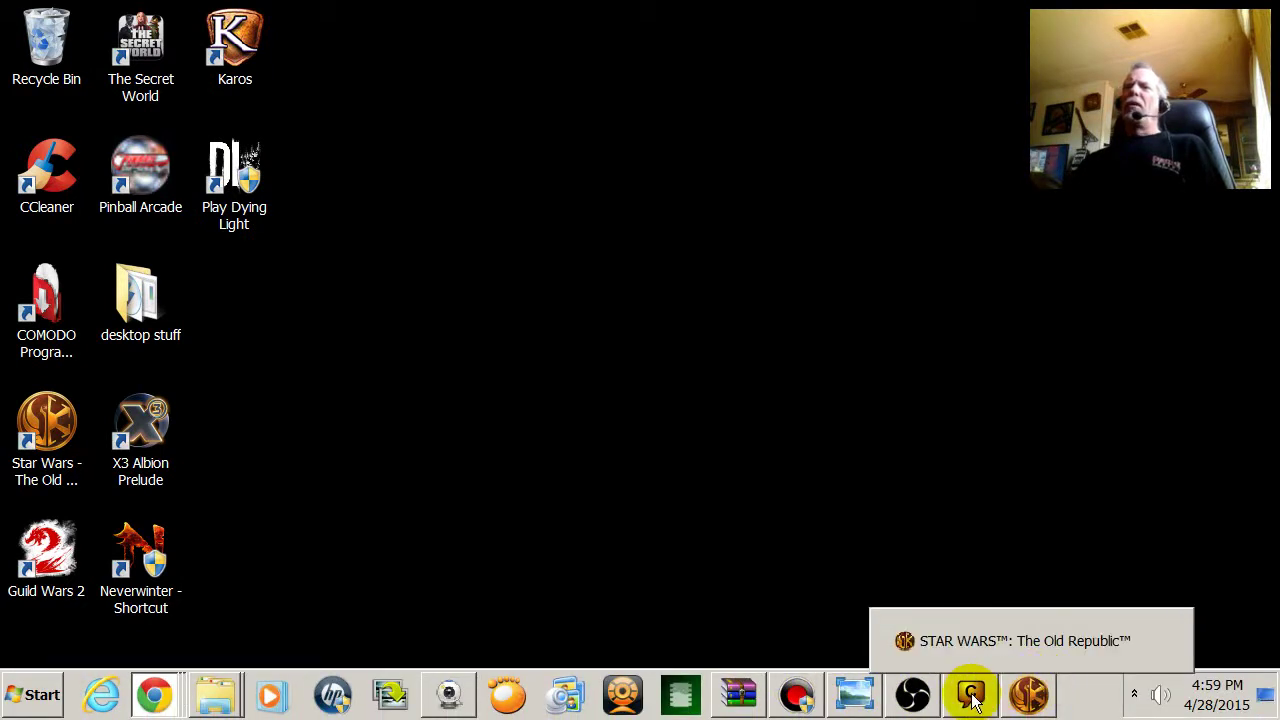
# Close the good10 picture in Windows Photo Viewer and the WinRAR window, and bring up the Star Wars launcher again
pyautogui.click(855, 695)
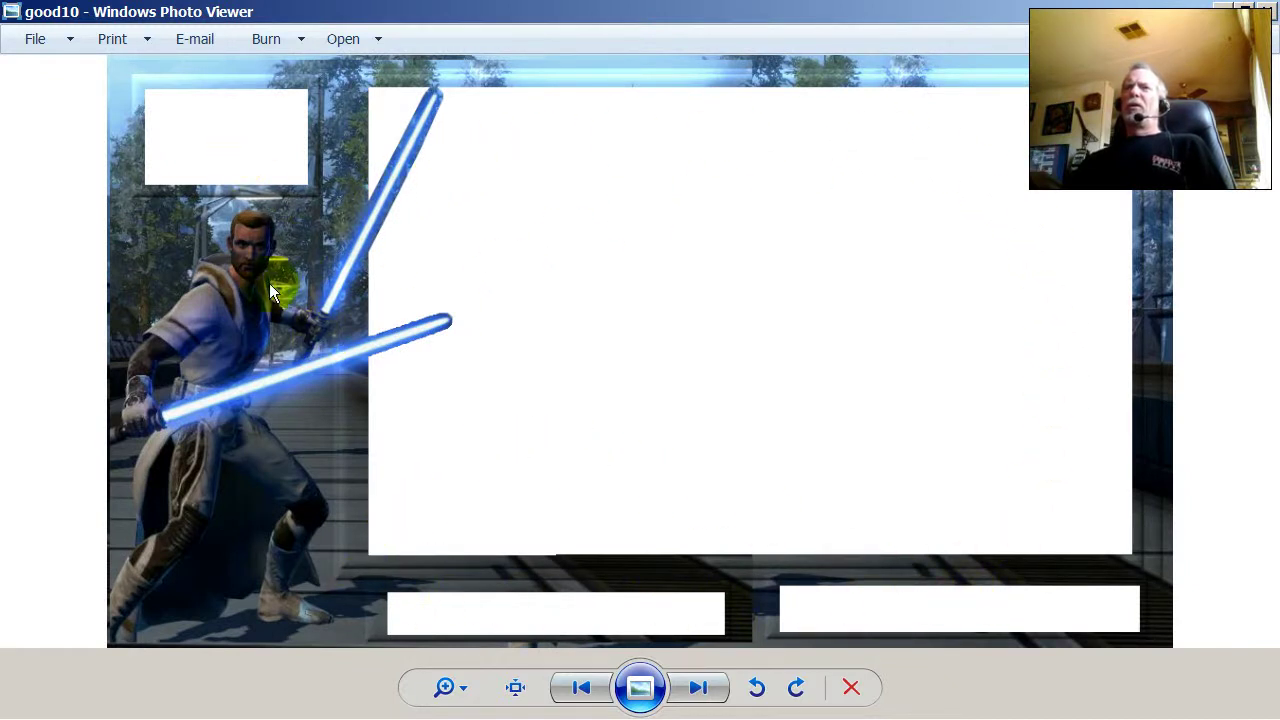
pyautogui.click(1262, 14)
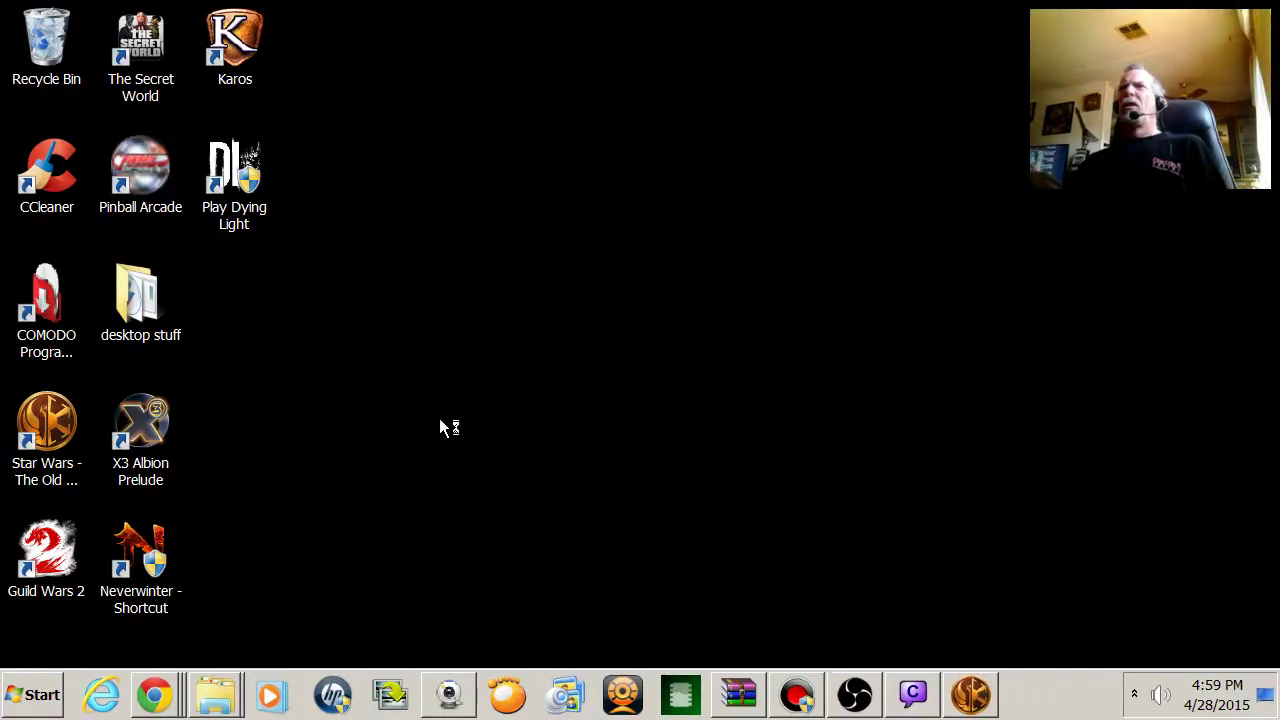
pyautogui.click(738, 694)
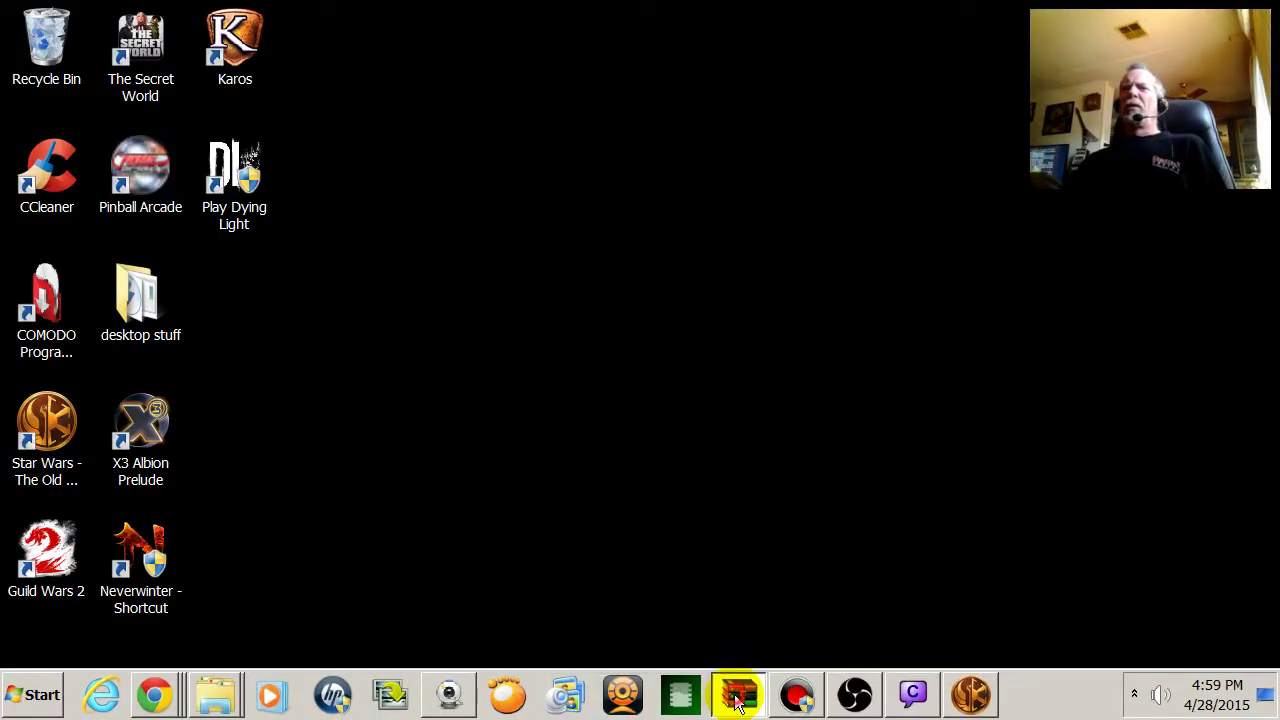
pyautogui.click(1022, 98)
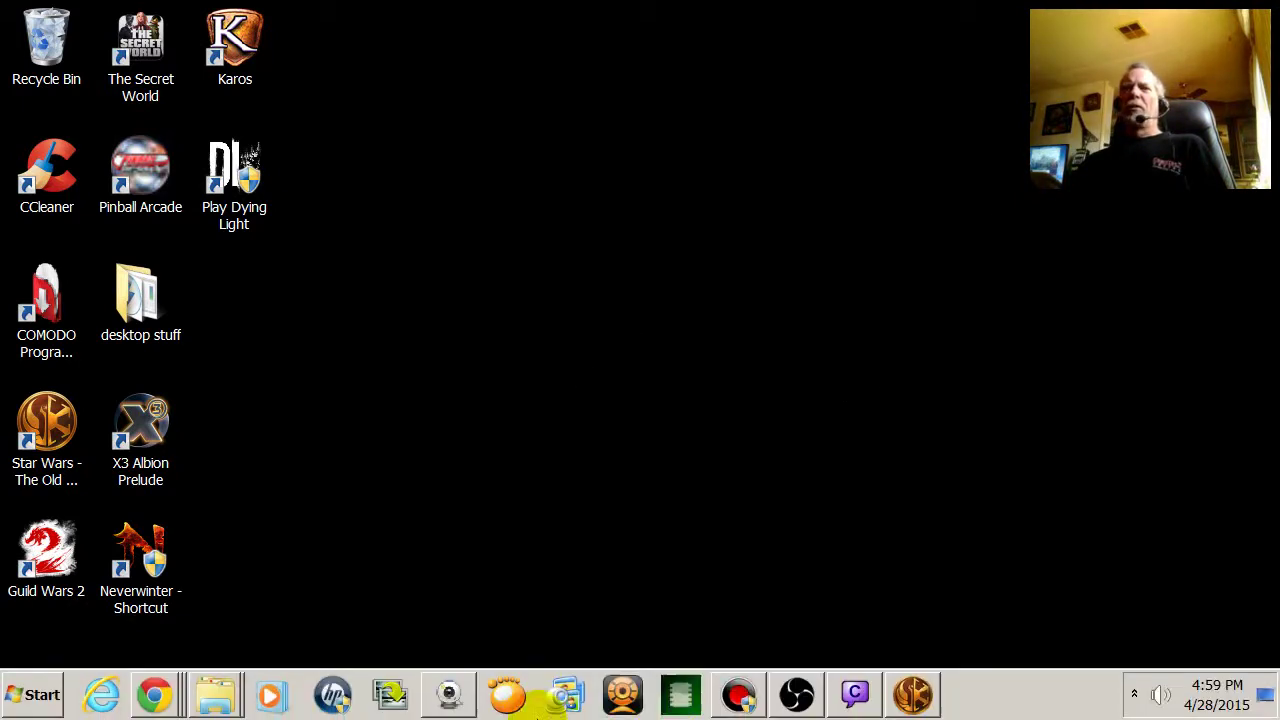
pyautogui.moveTo(900, 705)
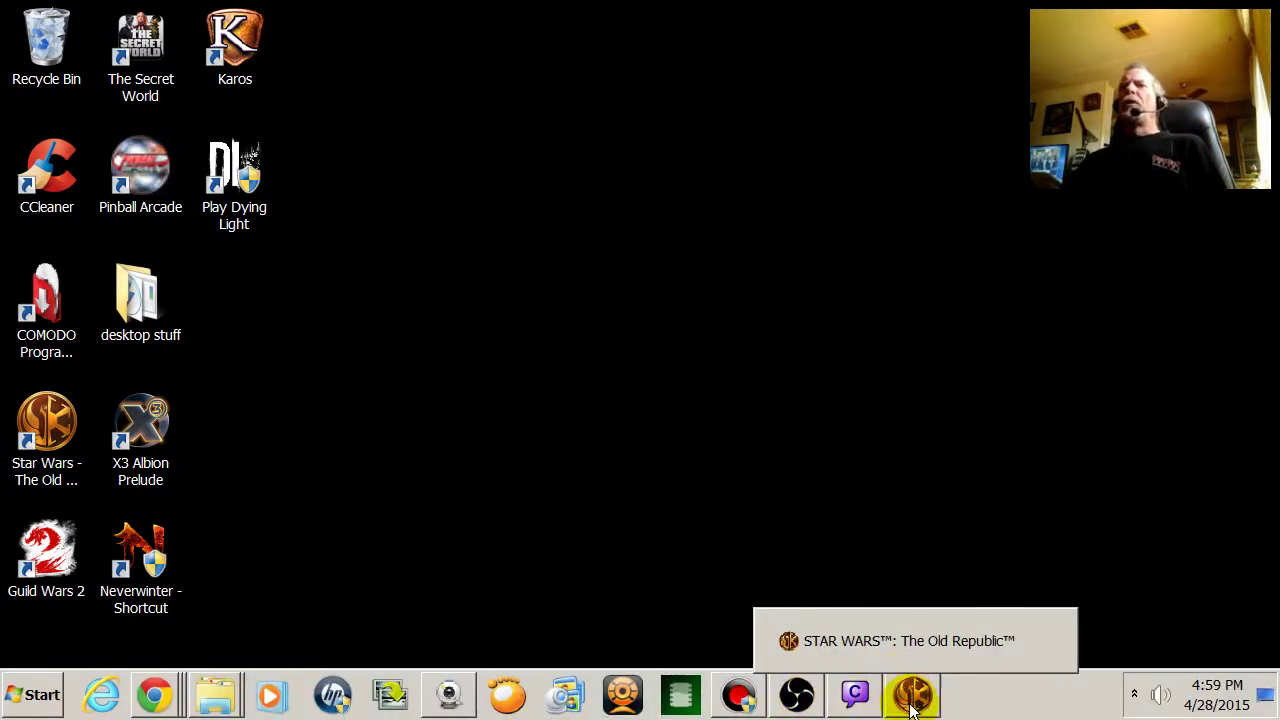
pyautogui.click(908, 705)
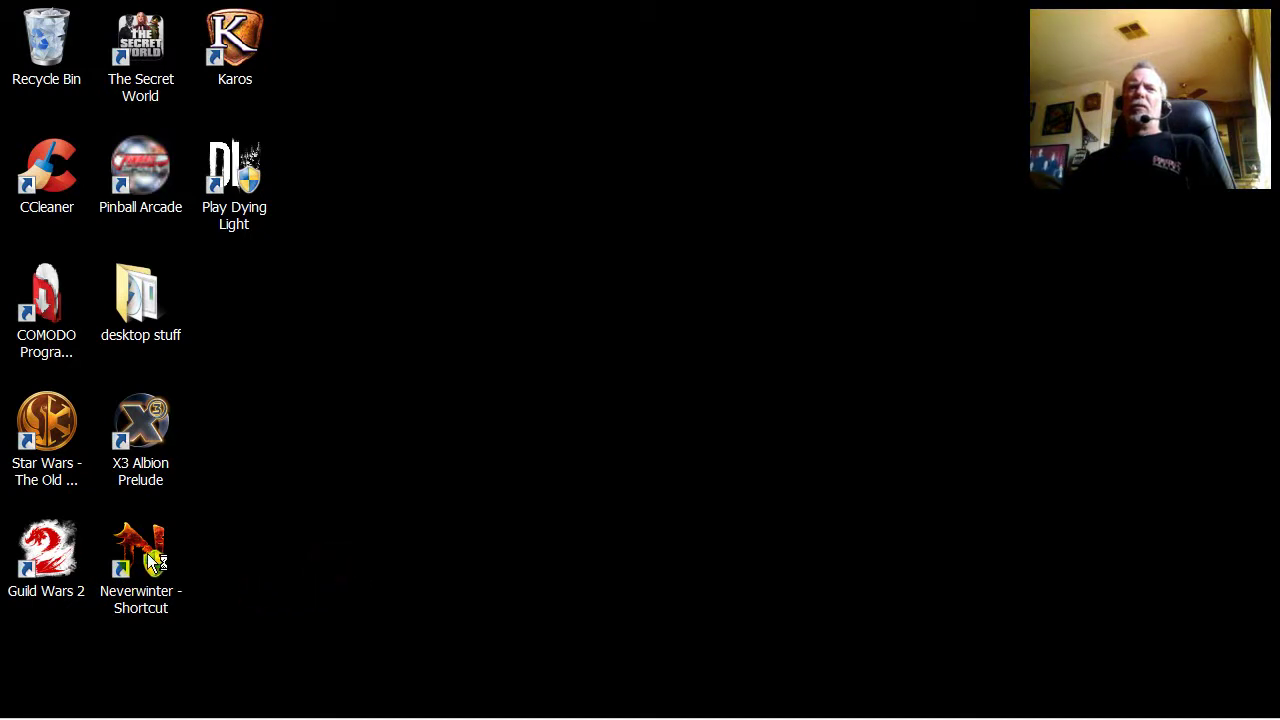
# Open Power Options from its shortcut in the desktop stuff folder, check the selected power plan and close the window
pyautogui.moveTo(647, 717)
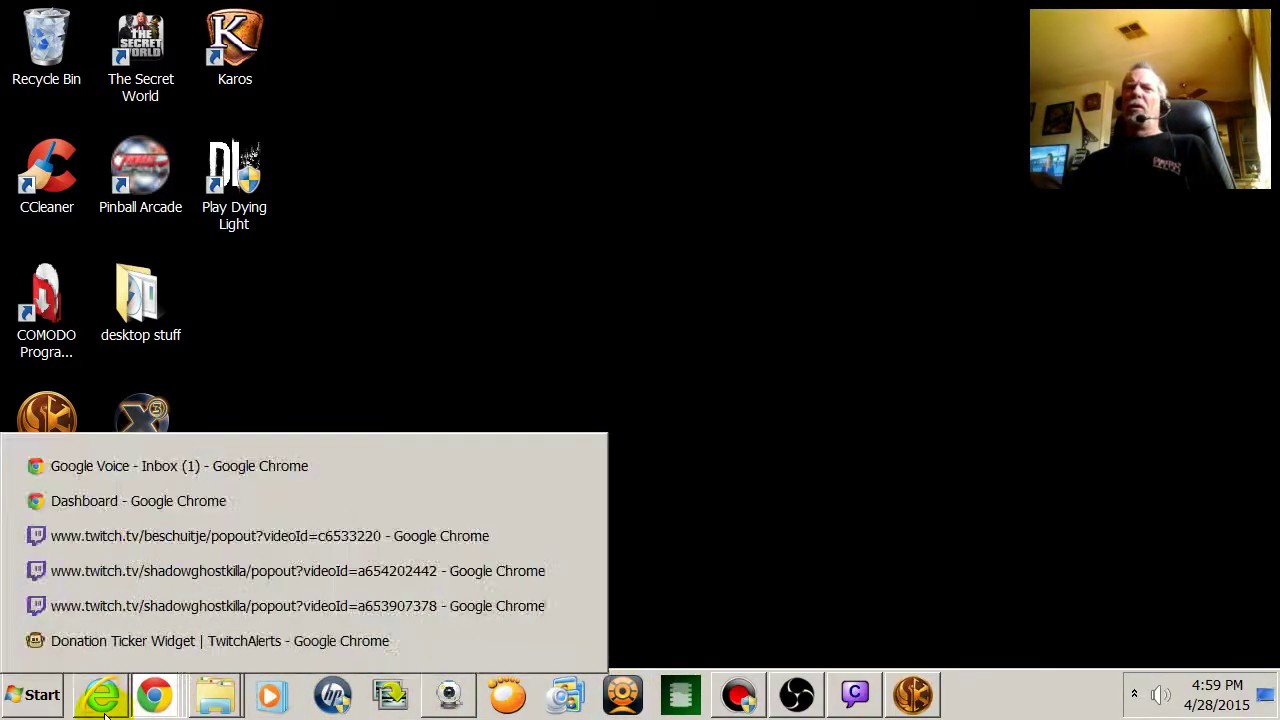
pyautogui.moveTo(215, 697)
pyautogui.click(220, 641)
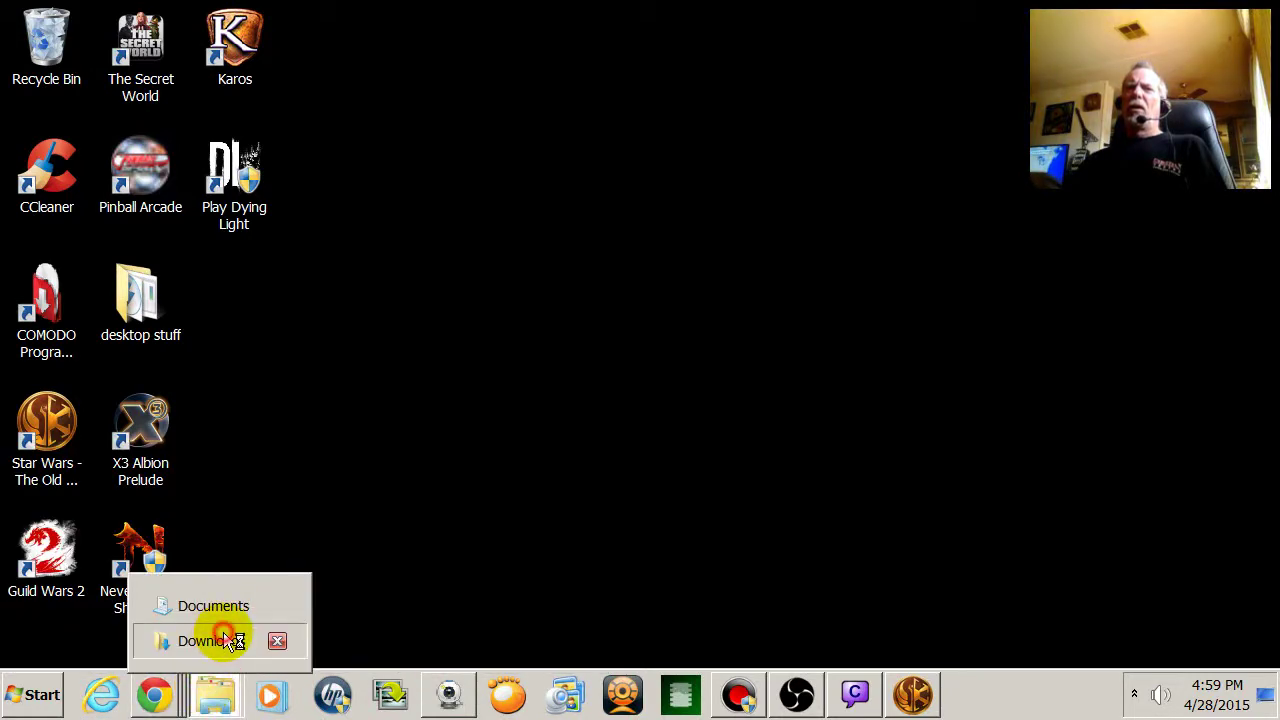
pyautogui.scroll(1, 343, 143)
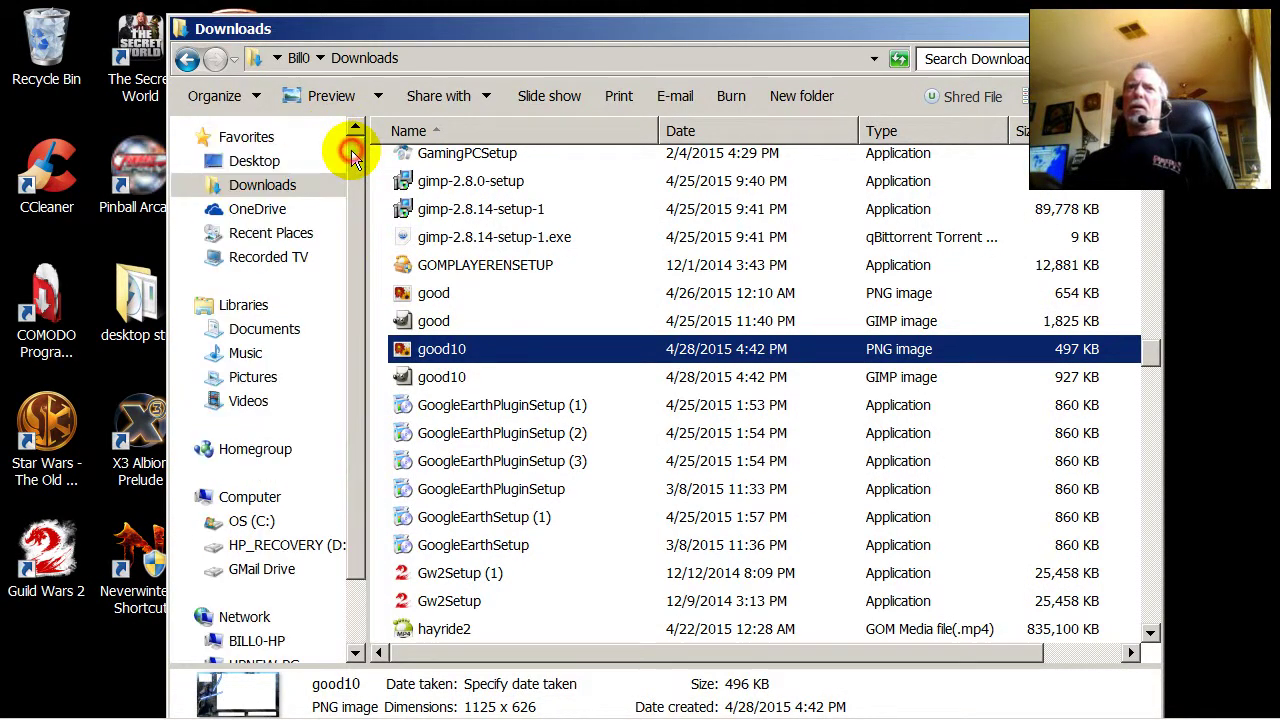
pyautogui.click(268, 166)
pyautogui.doubleClick(500, 518)
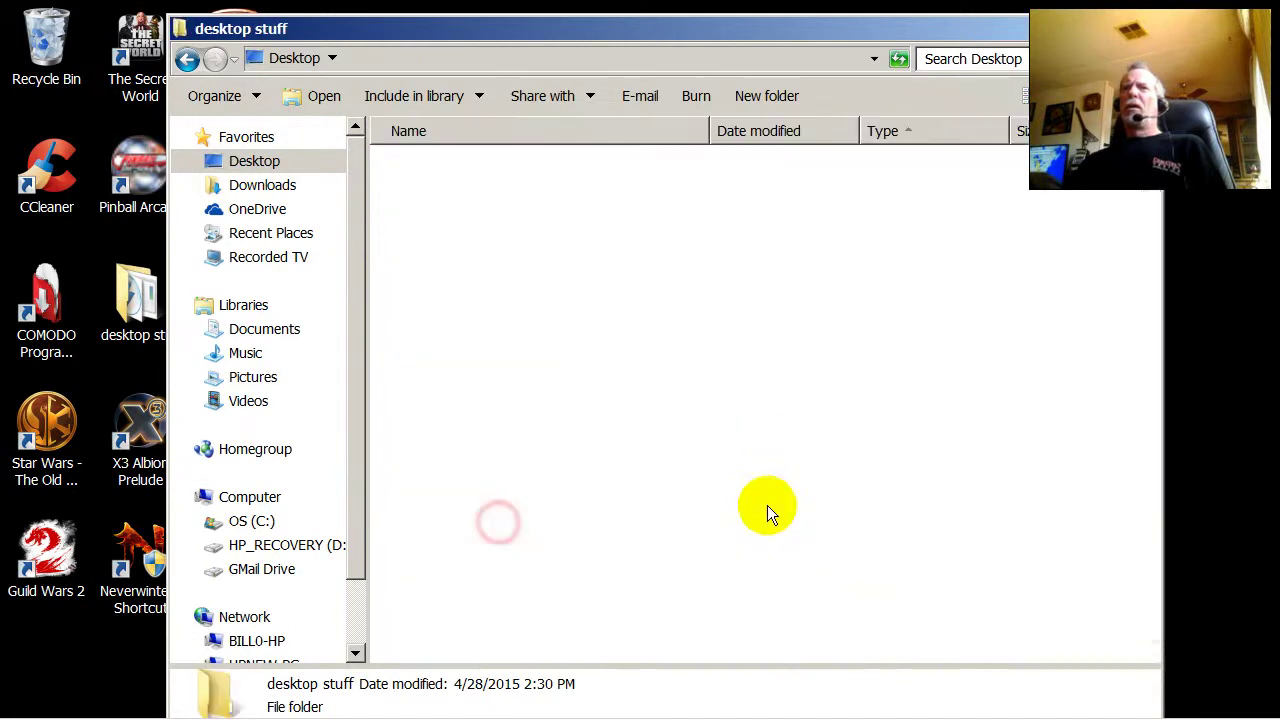
pyautogui.click(1143, 575)
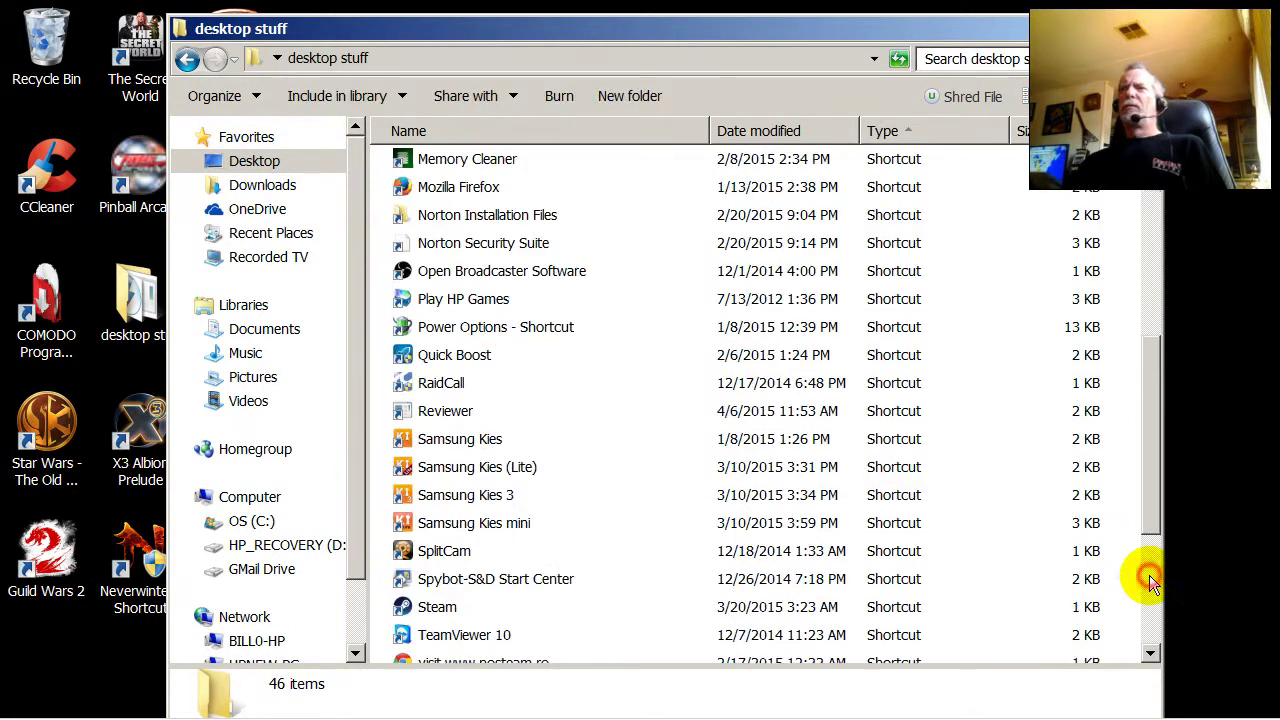
pyautogui.click(455, 332)
pyautogui.doubleClick(456, 332)
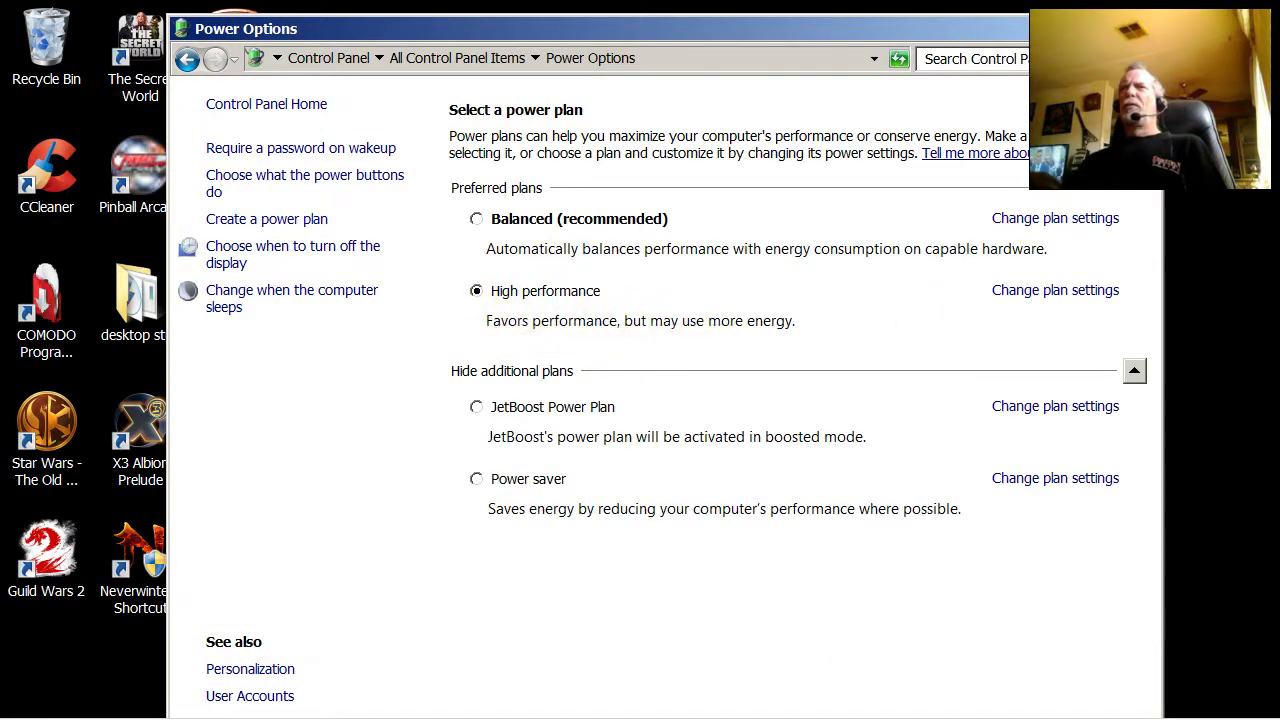
pyautogui.hotkey('alt', 'F4')
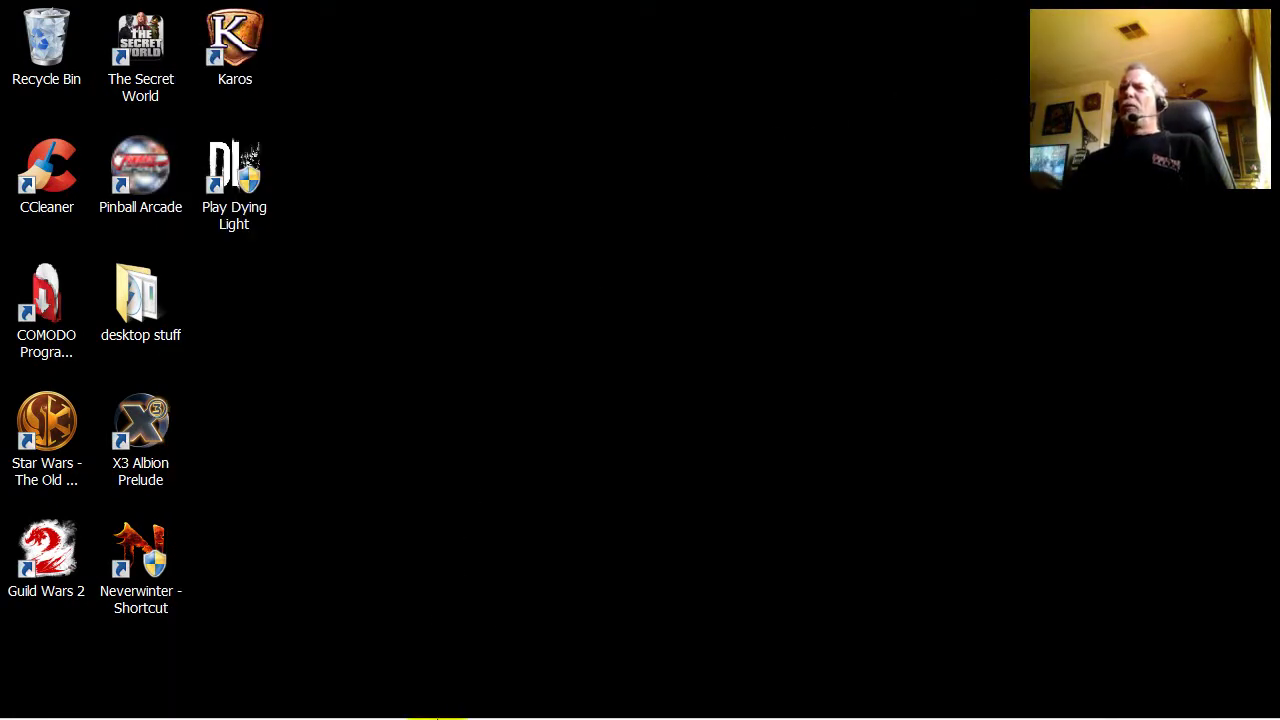
# Bring up the Star Wars launcher, request to exit it and cancel the exit
pyautogui.moveTo(920, 700)
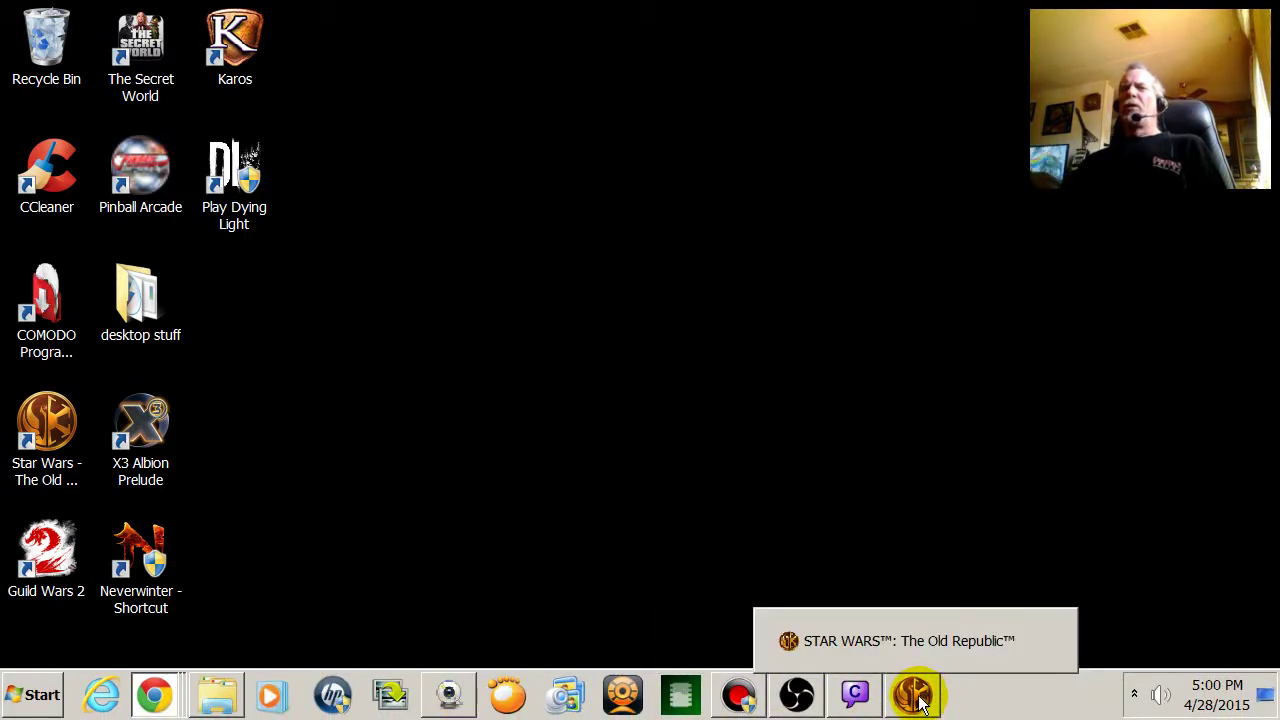
pyautogui.click(915, 696)
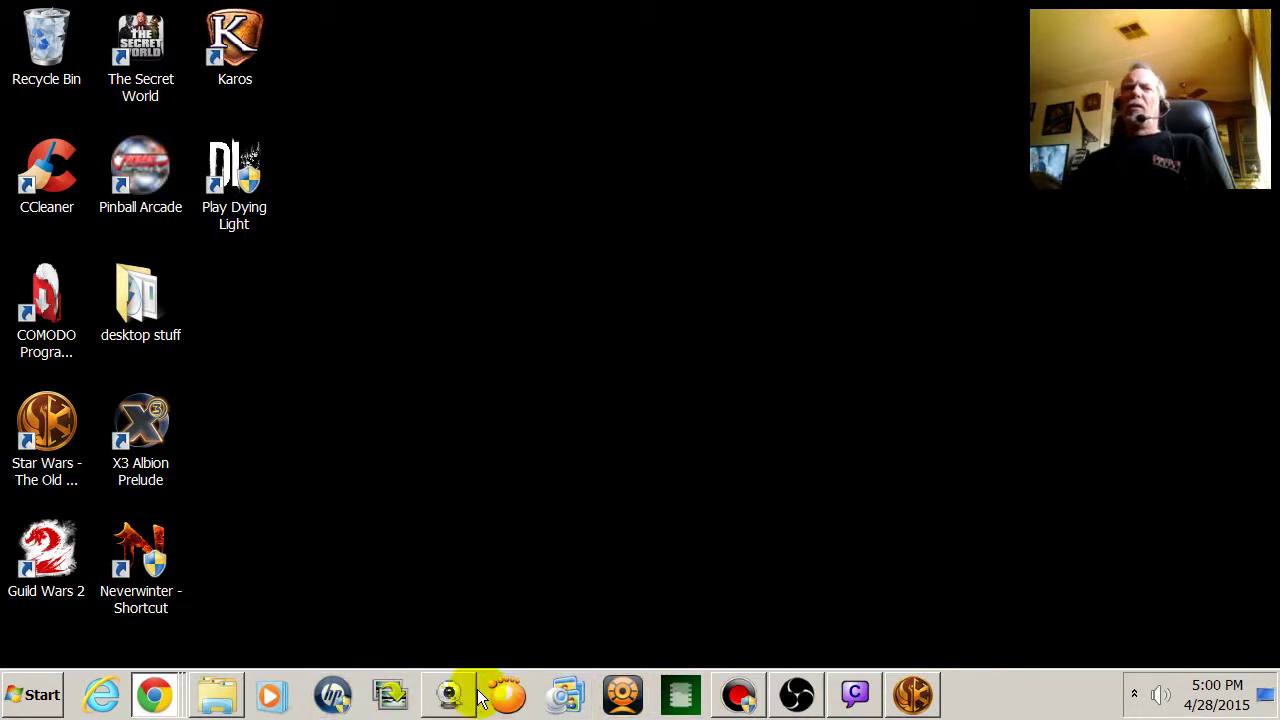
pyautogui.click(912, 698)
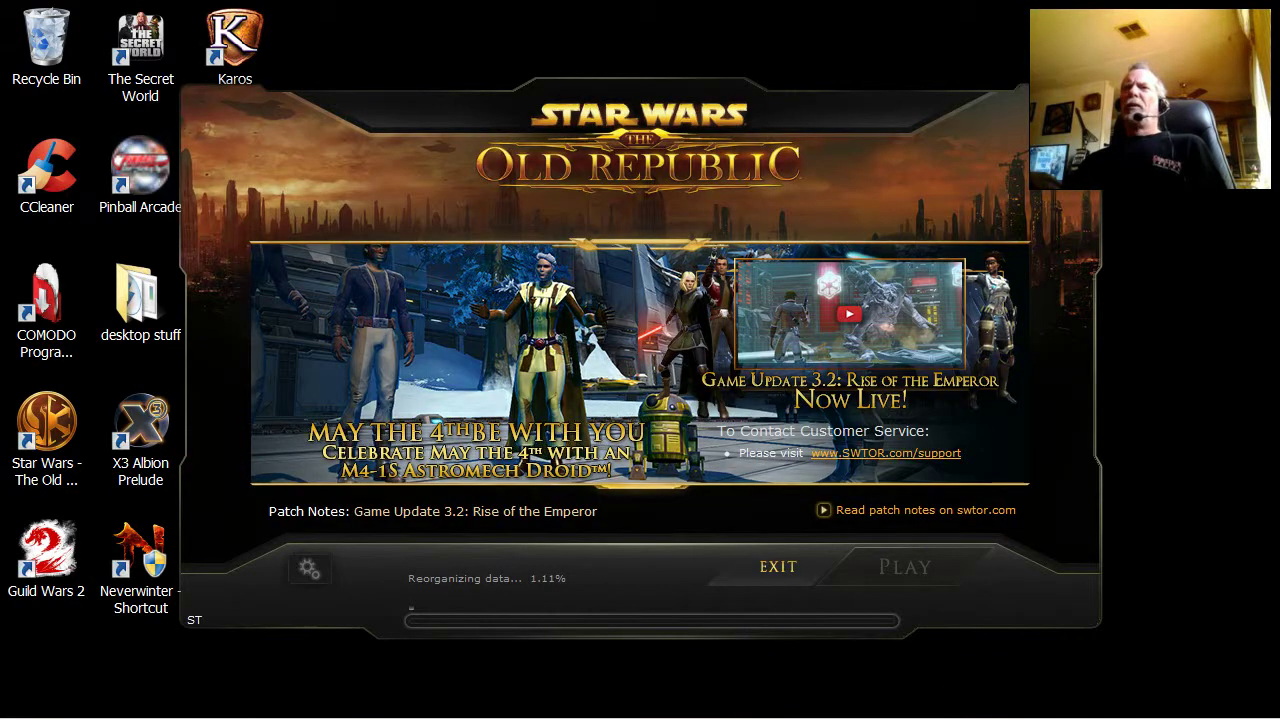
pyautogui.click(778, 567)
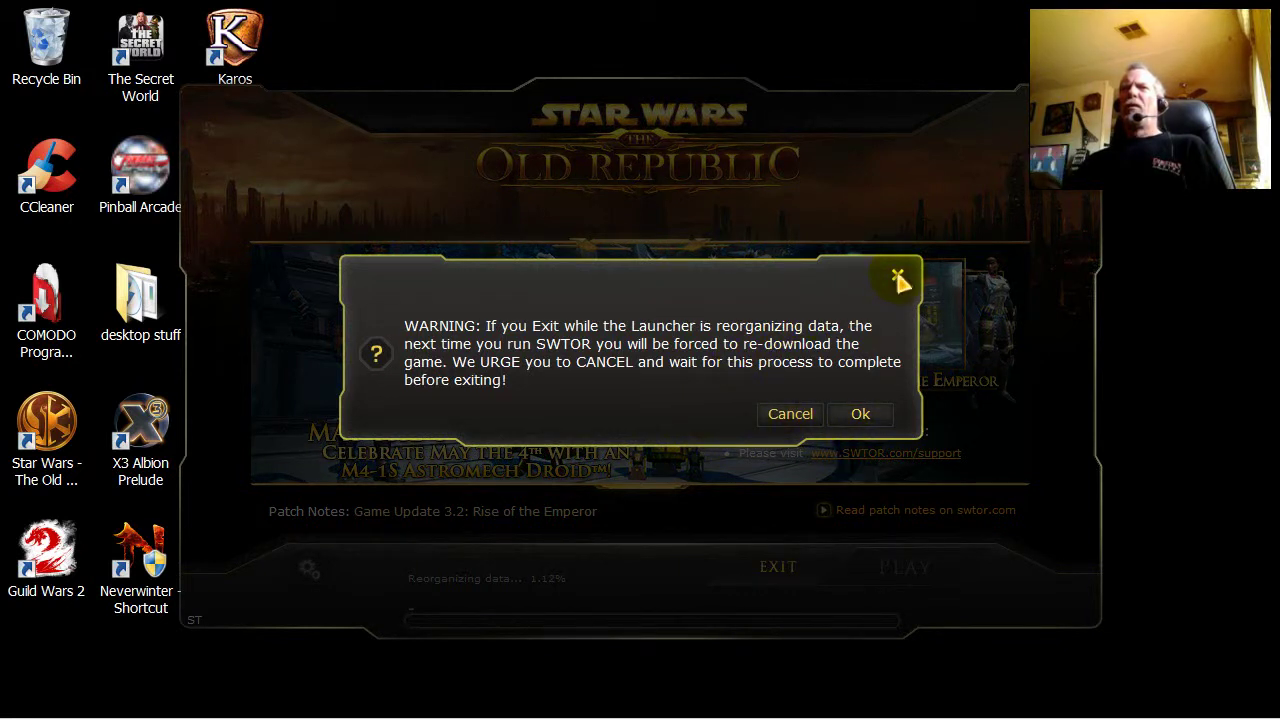
pyautogui.click(785, 420)
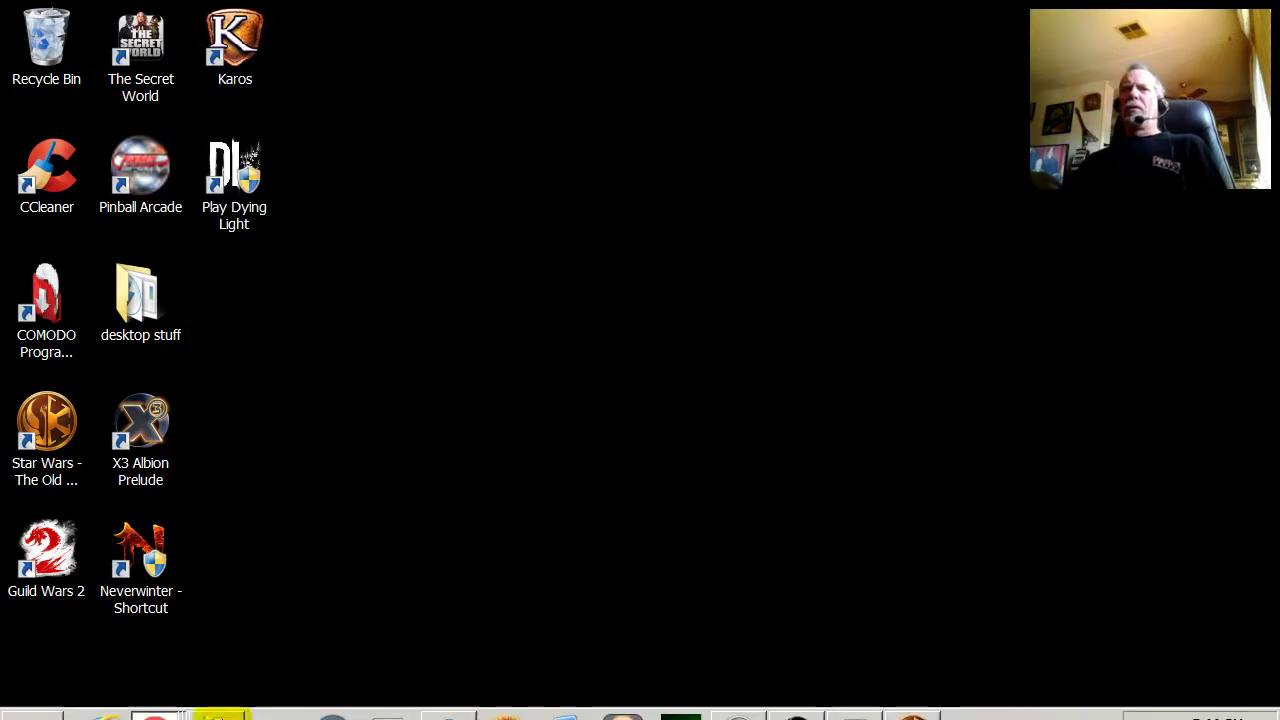
# Switch to Open Broadcaster Software and start the stream preview of Scene 5
pyautogui.moveTo(195, 708)
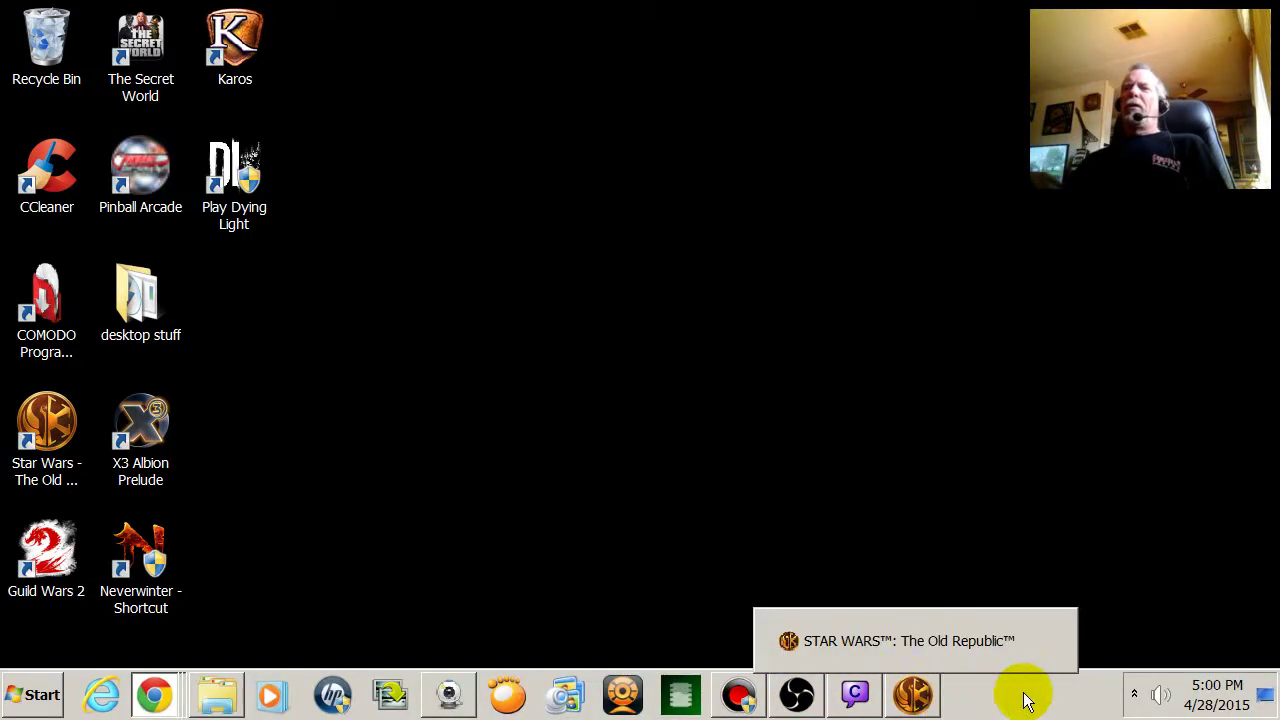
pyautogui.click(806, 695)
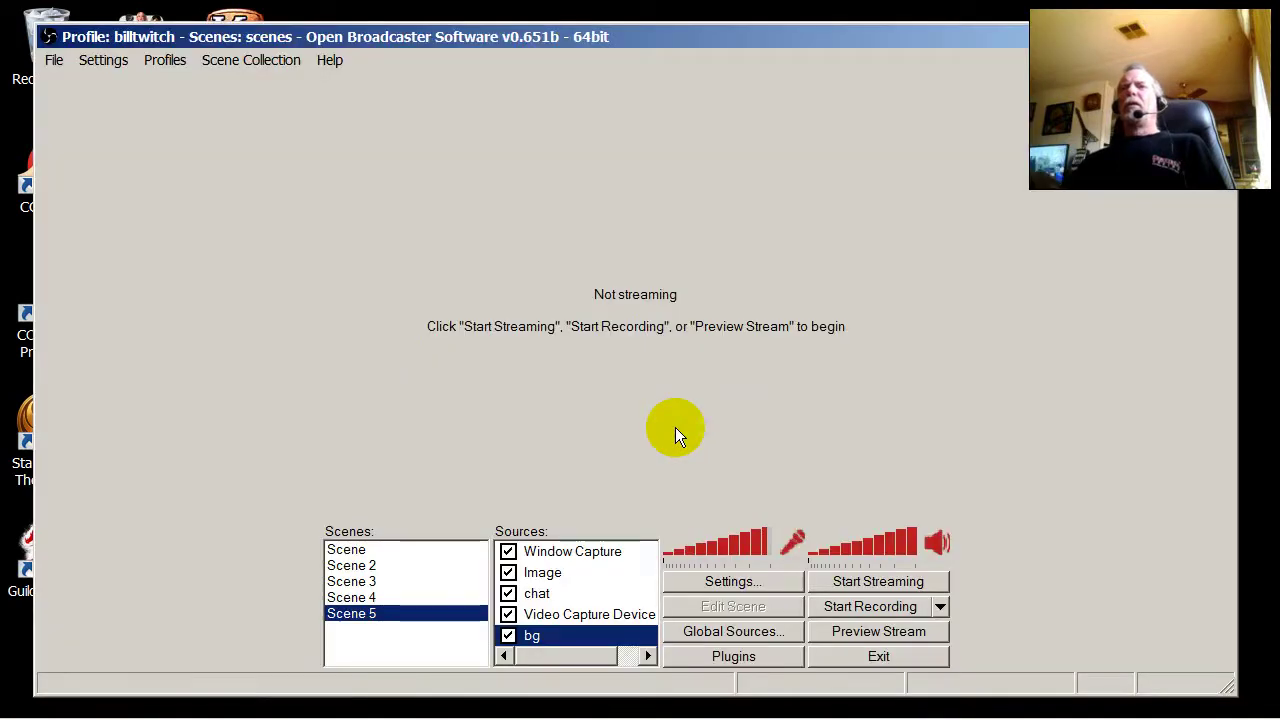
pyautogui.click(874, 631)
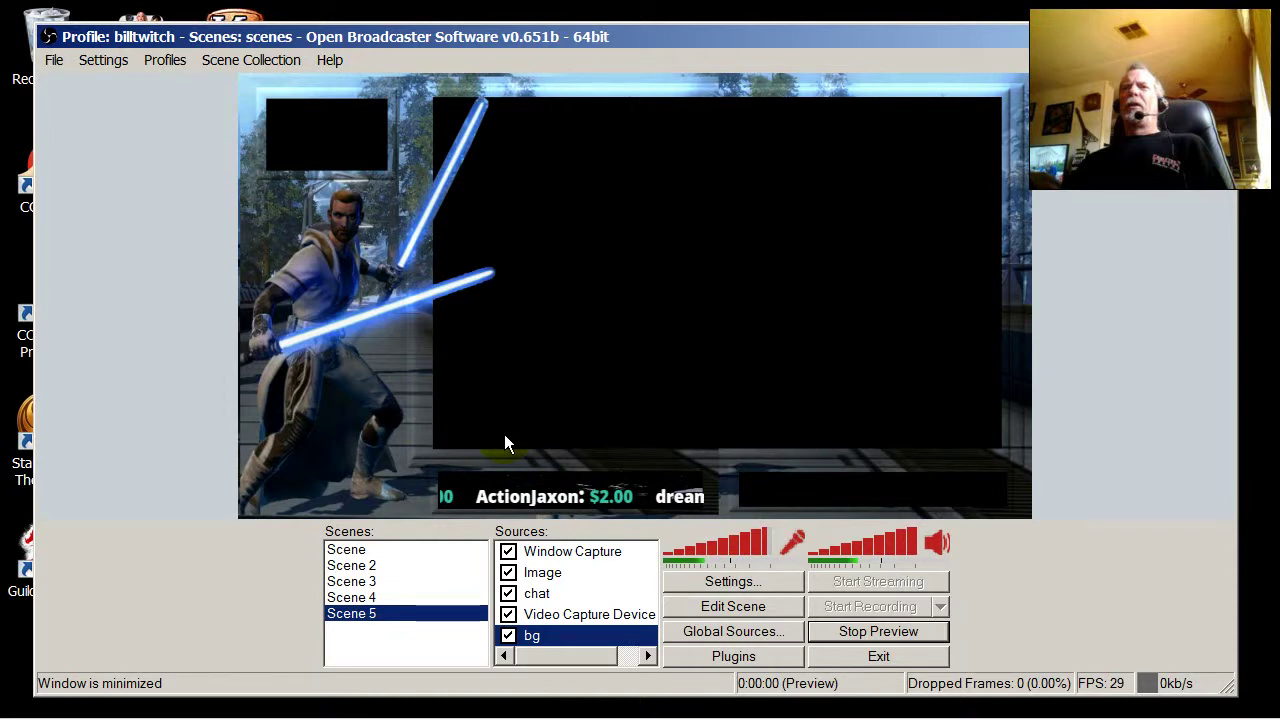
# Add a Game Capture source to Scene 5 with the default name and the Google Voice - Inbox (1) Chrome window as its application
pyautogui.click(727, 607)
pyautogui.moveTo(806, 472)
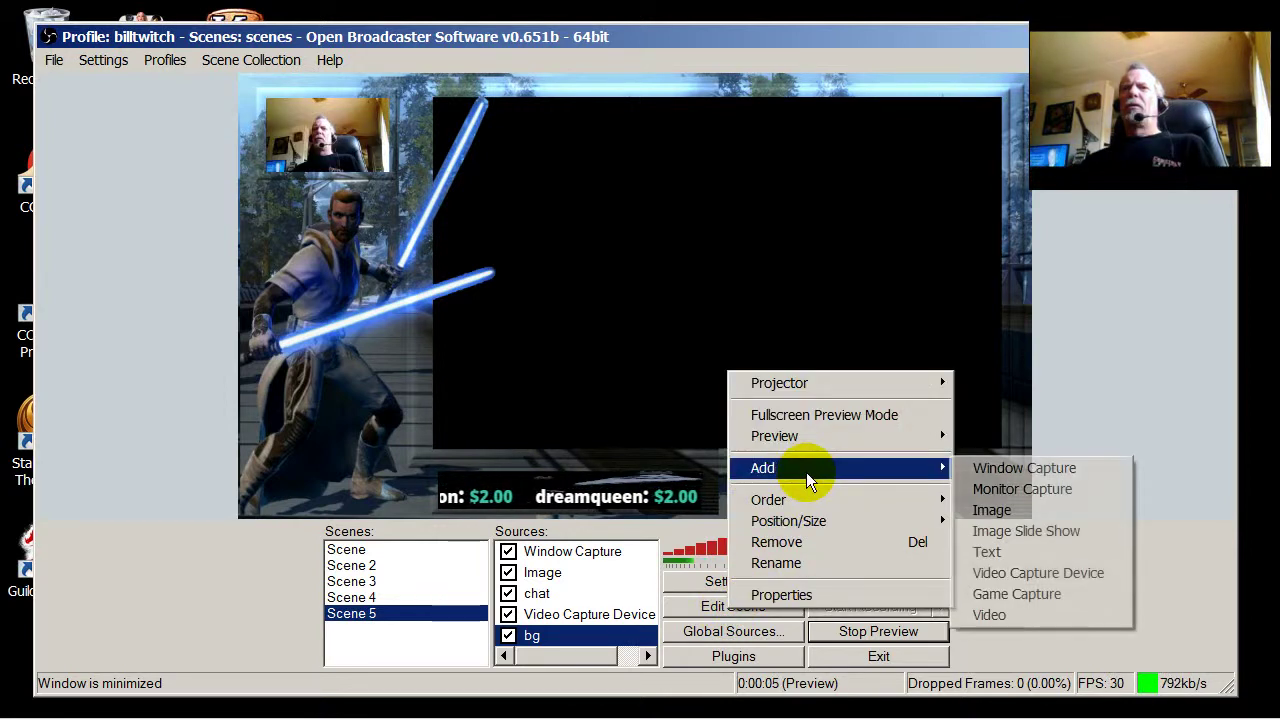
pyautogui.click(1038, 594)
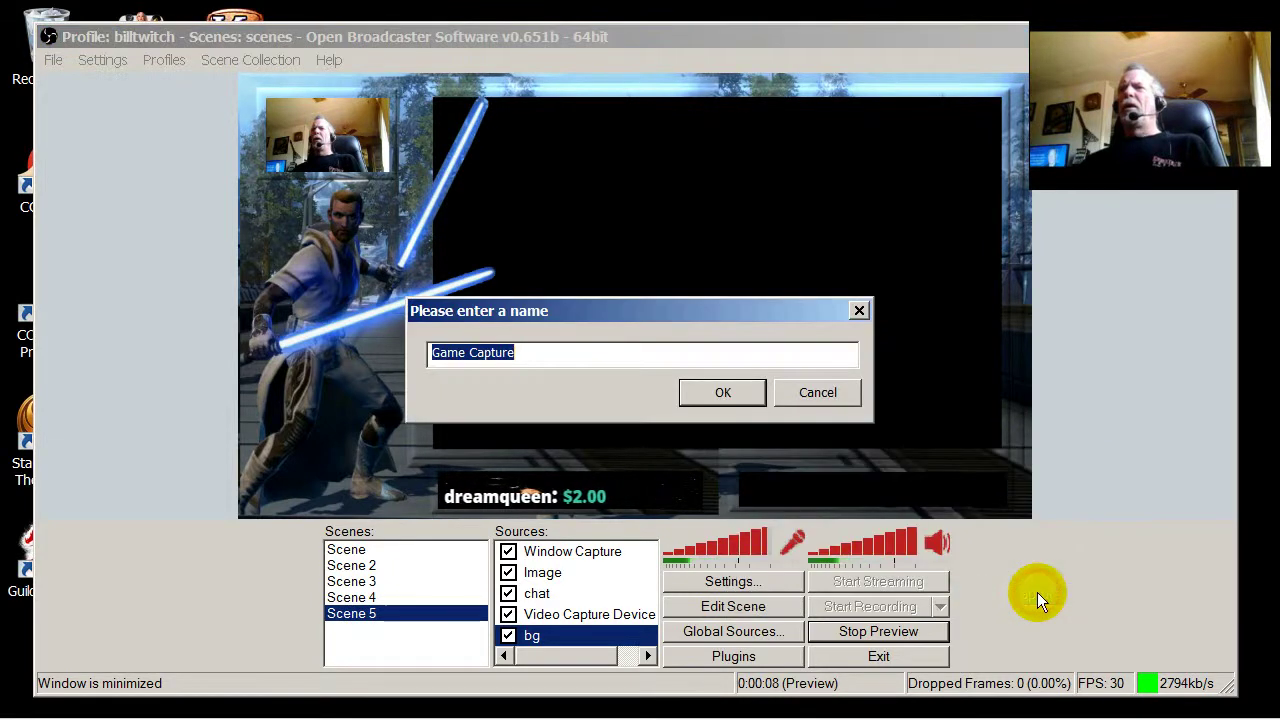
pyautogui.click(744, 396)
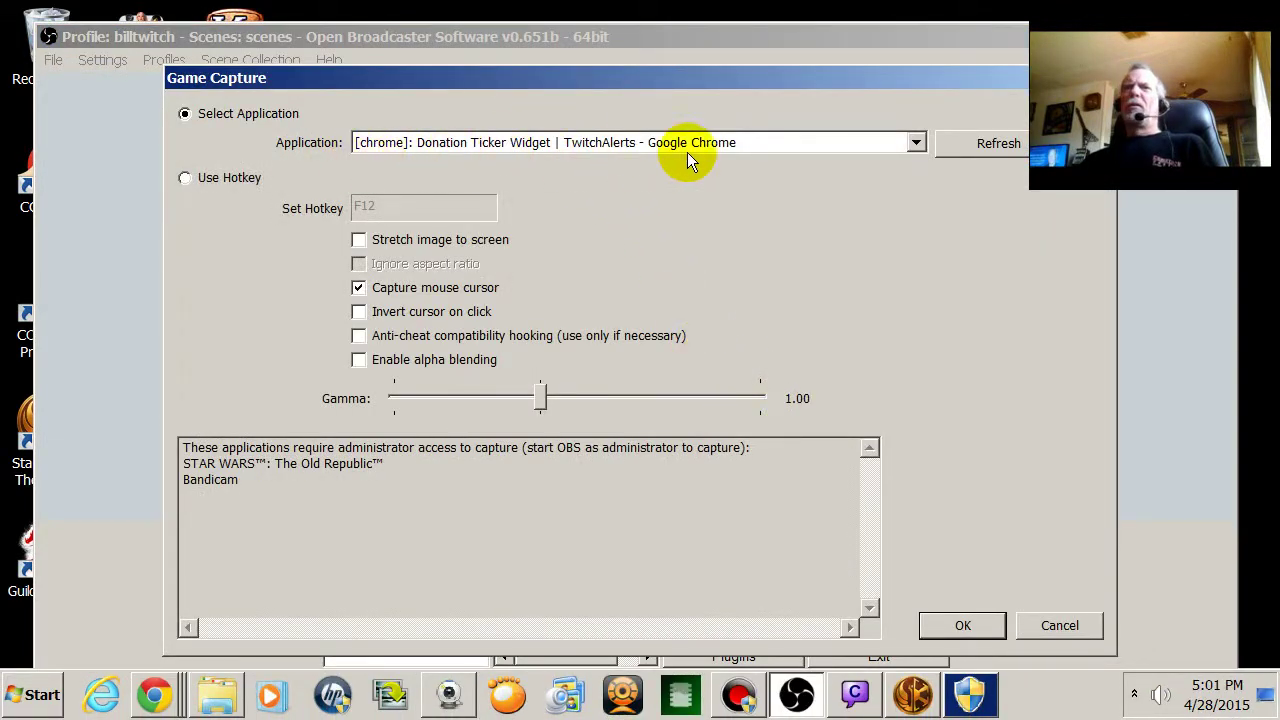
pyautogui.click(915, 146)
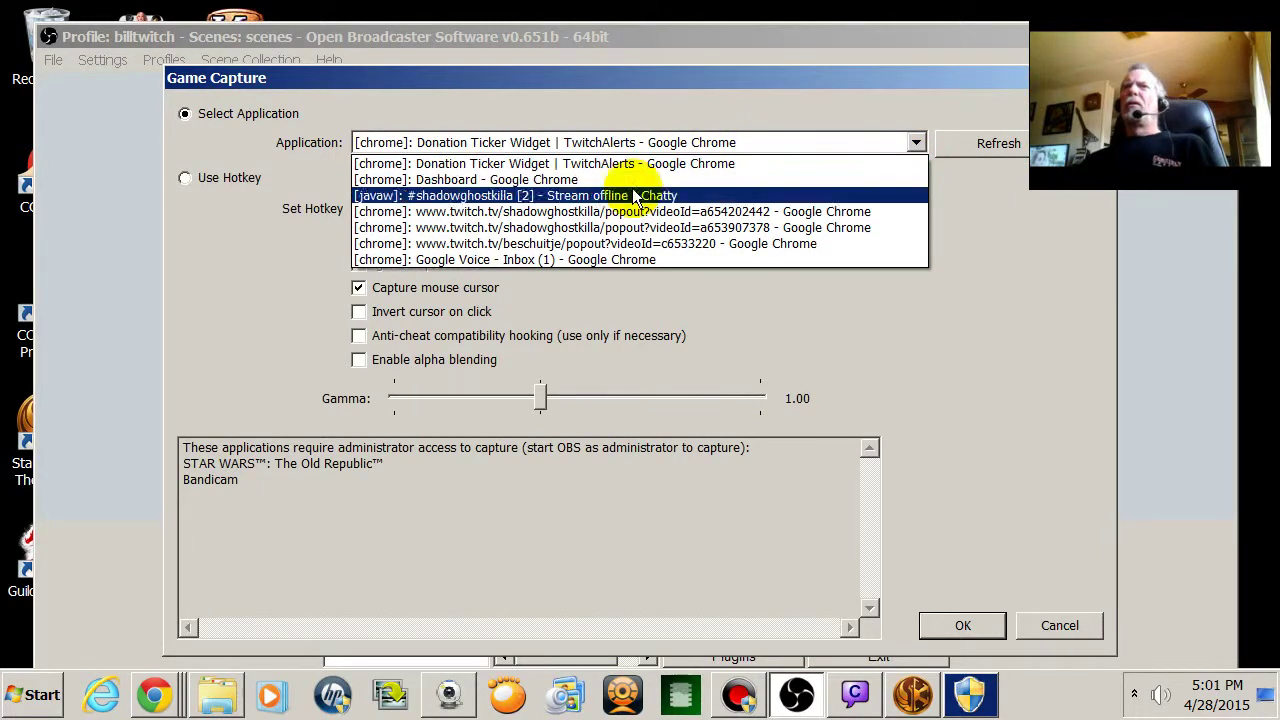
pyautogui.click(617, 259)
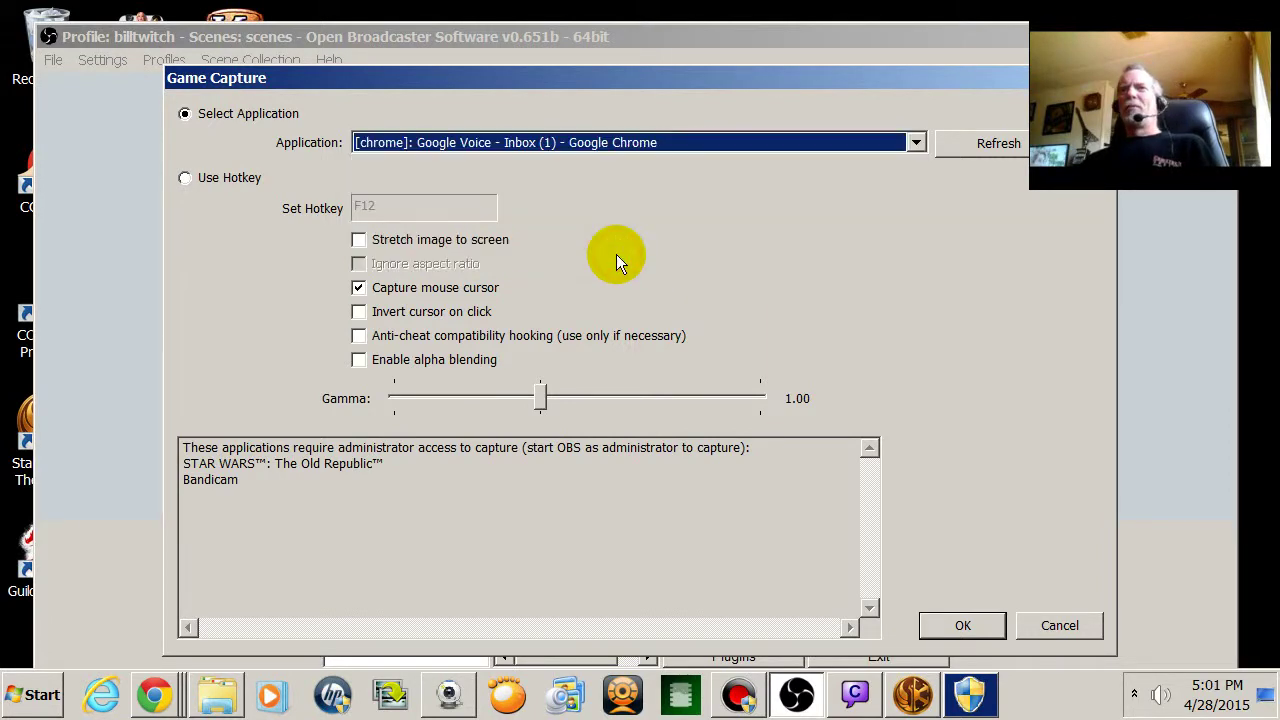
pyautogui.click(955, 624)
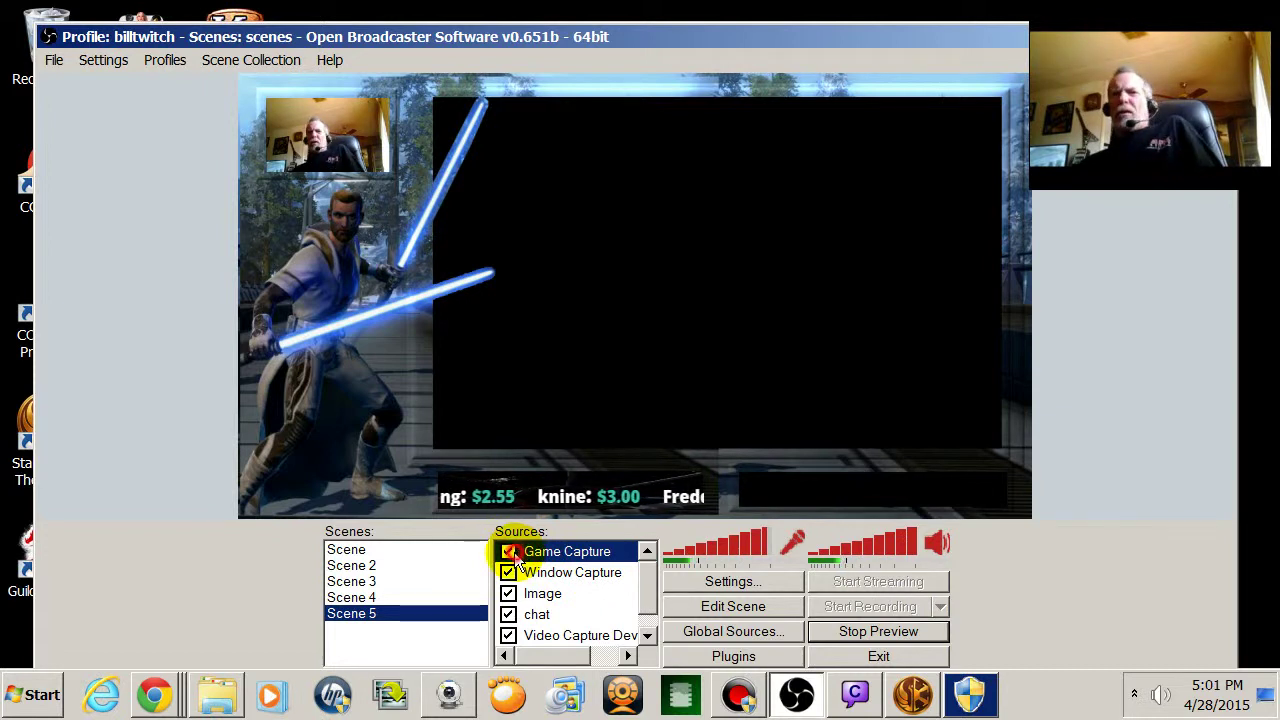
pyautogui.click(678, 604)
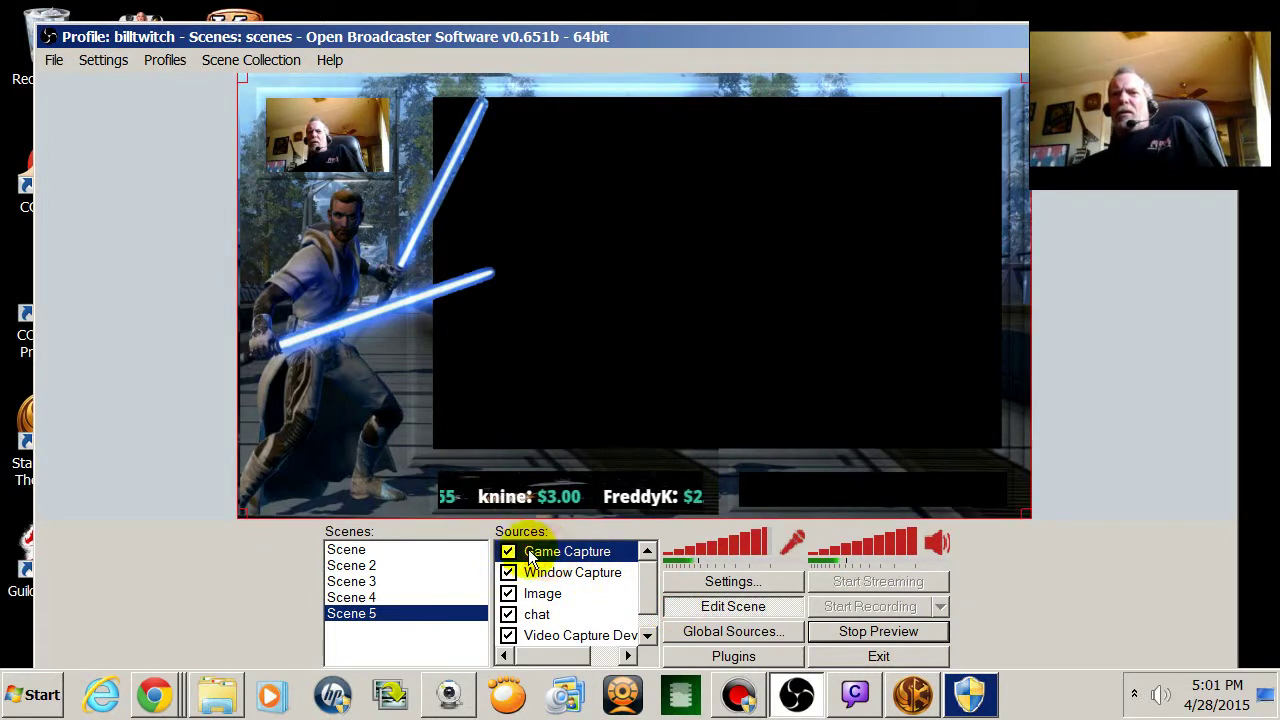
pyautogui.rightClick(538, 551)
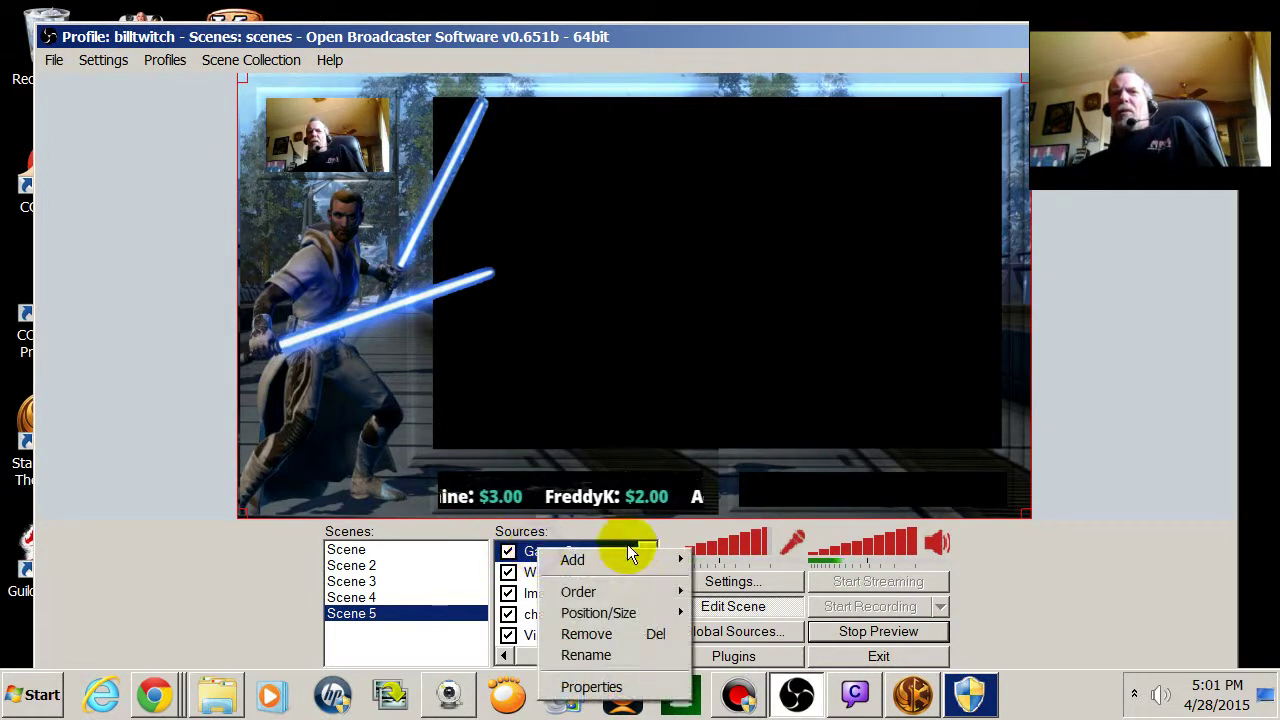
pyautogui.moveTo(629, 559)
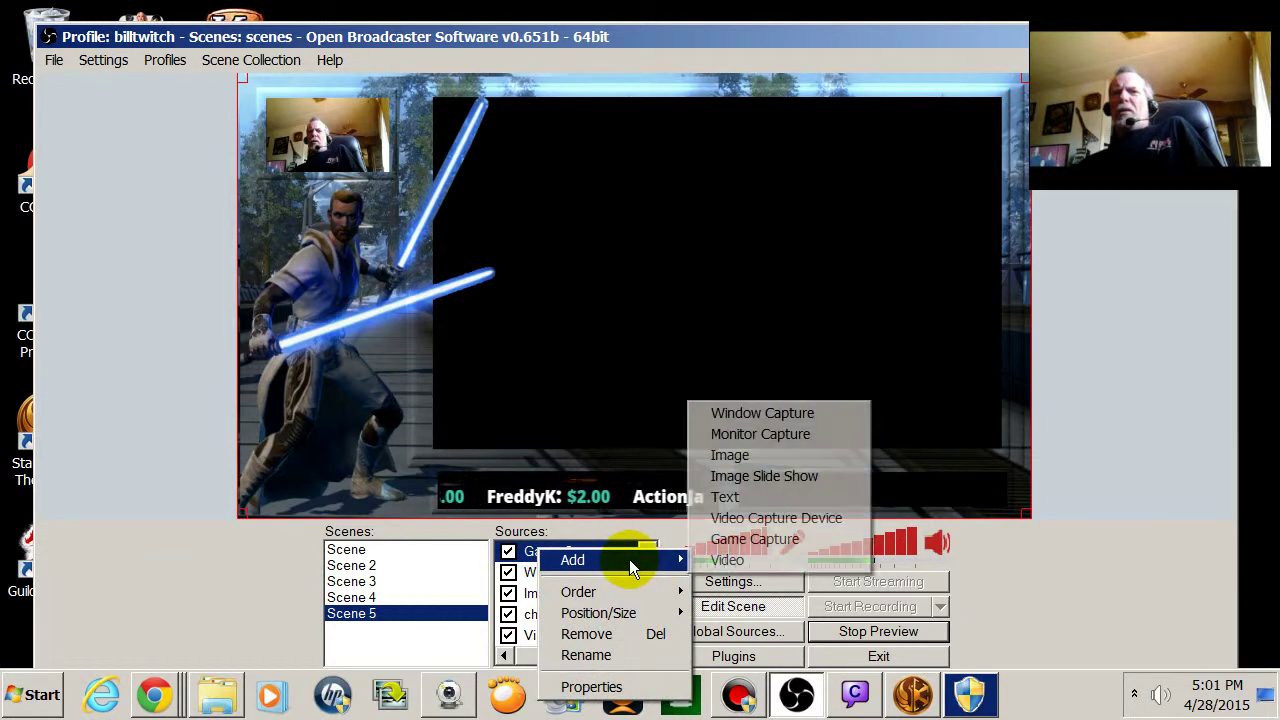
pyautogui.click(776, 540)
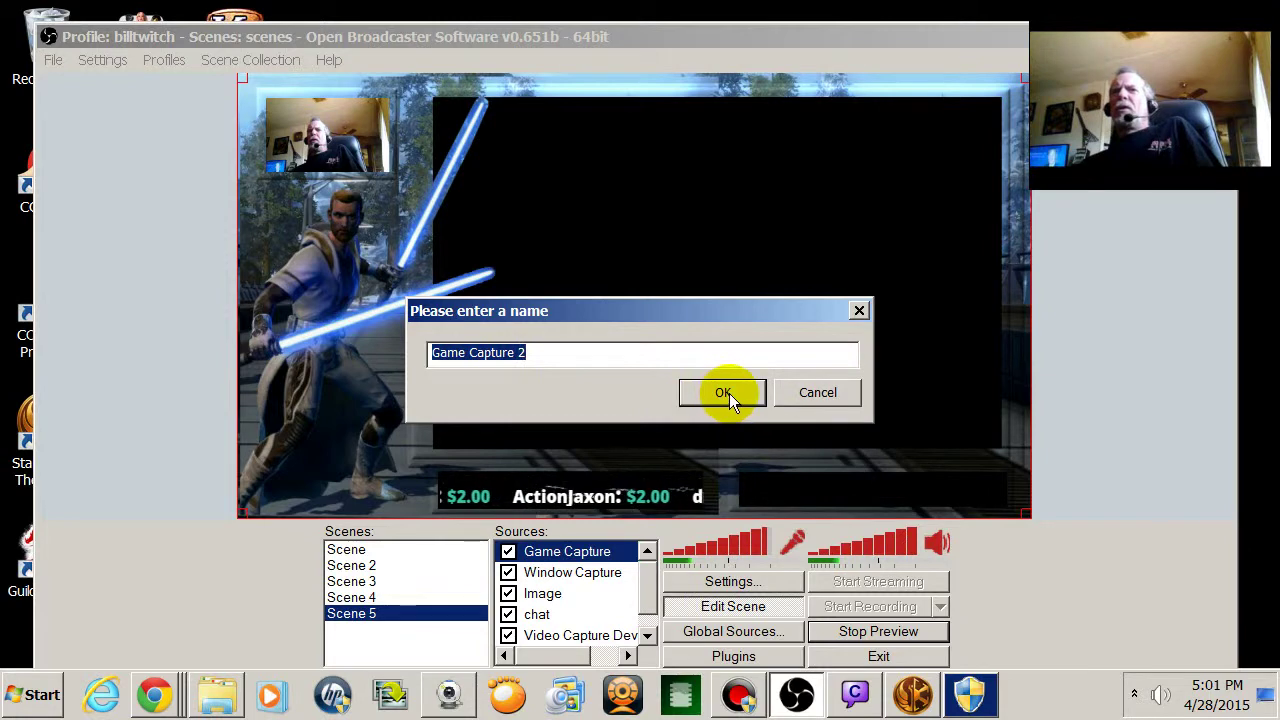
pyautogui.click(729, 393)
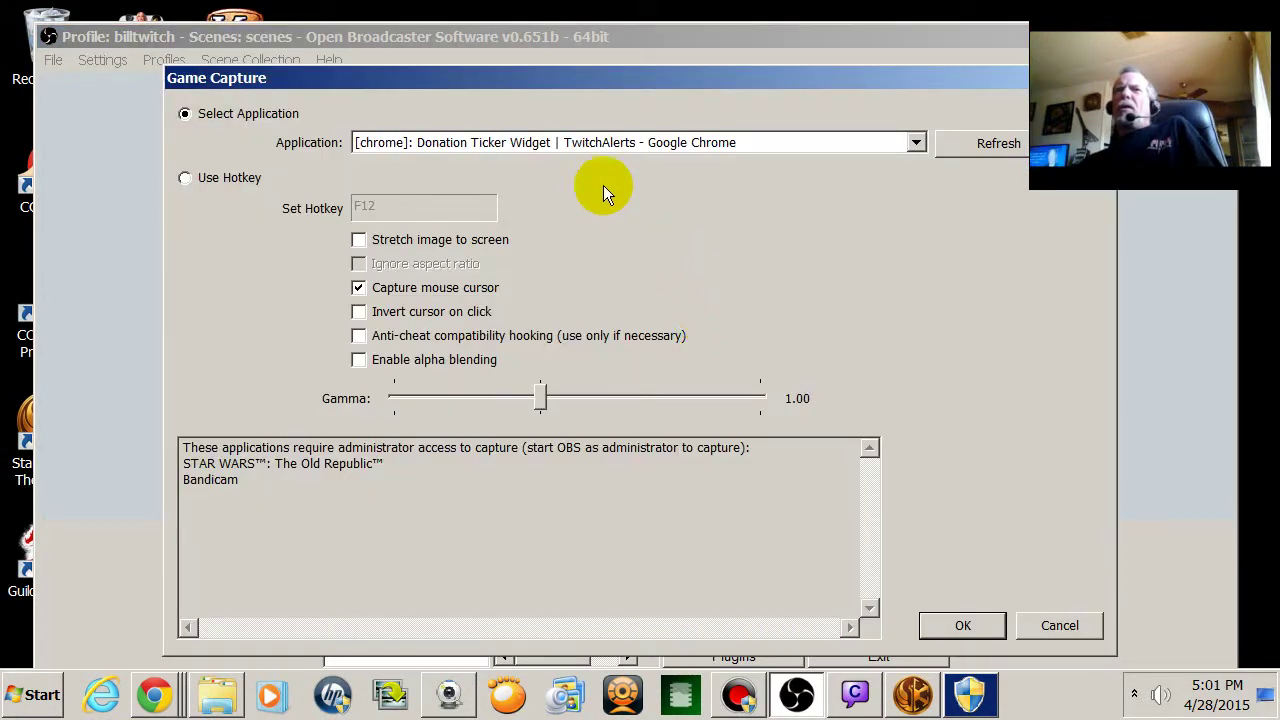
pyautogui.click(1051, 627)
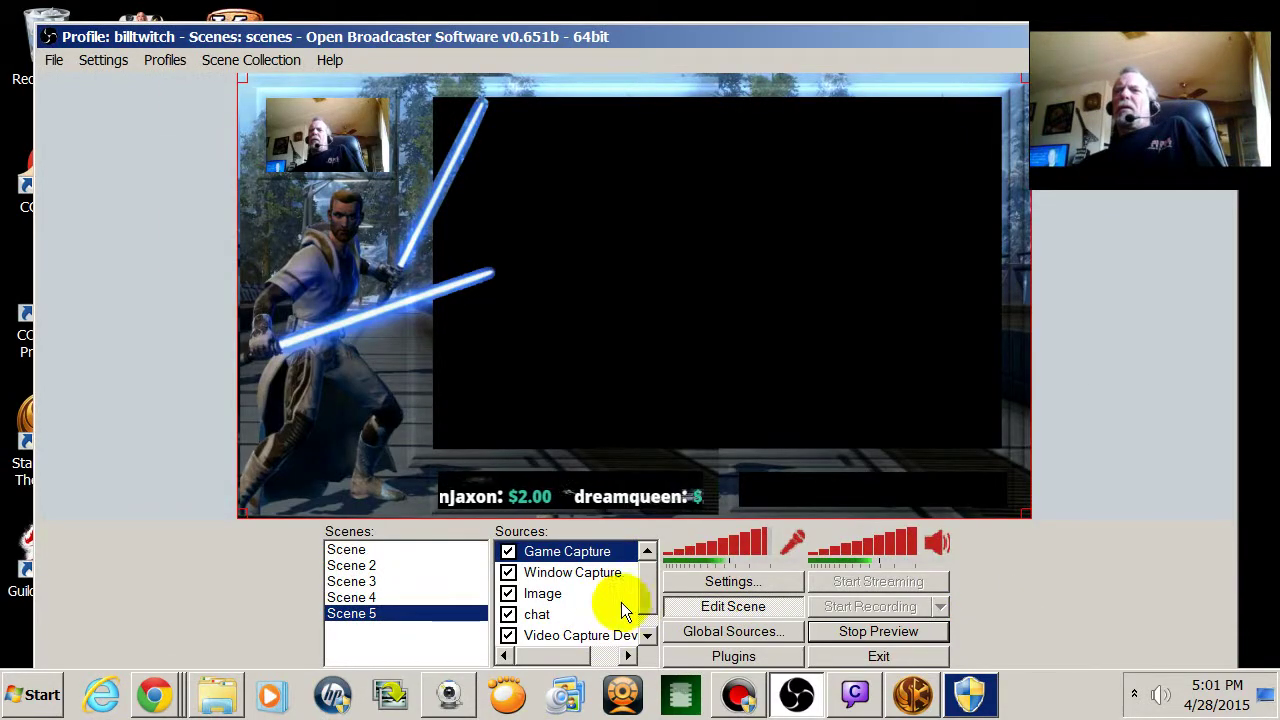
# Set the Game Capture source's application to the javaw "Stream offline - Chatty" window
pyautogui.rightClick(594, 556)
pyautogui.click(655, 694)
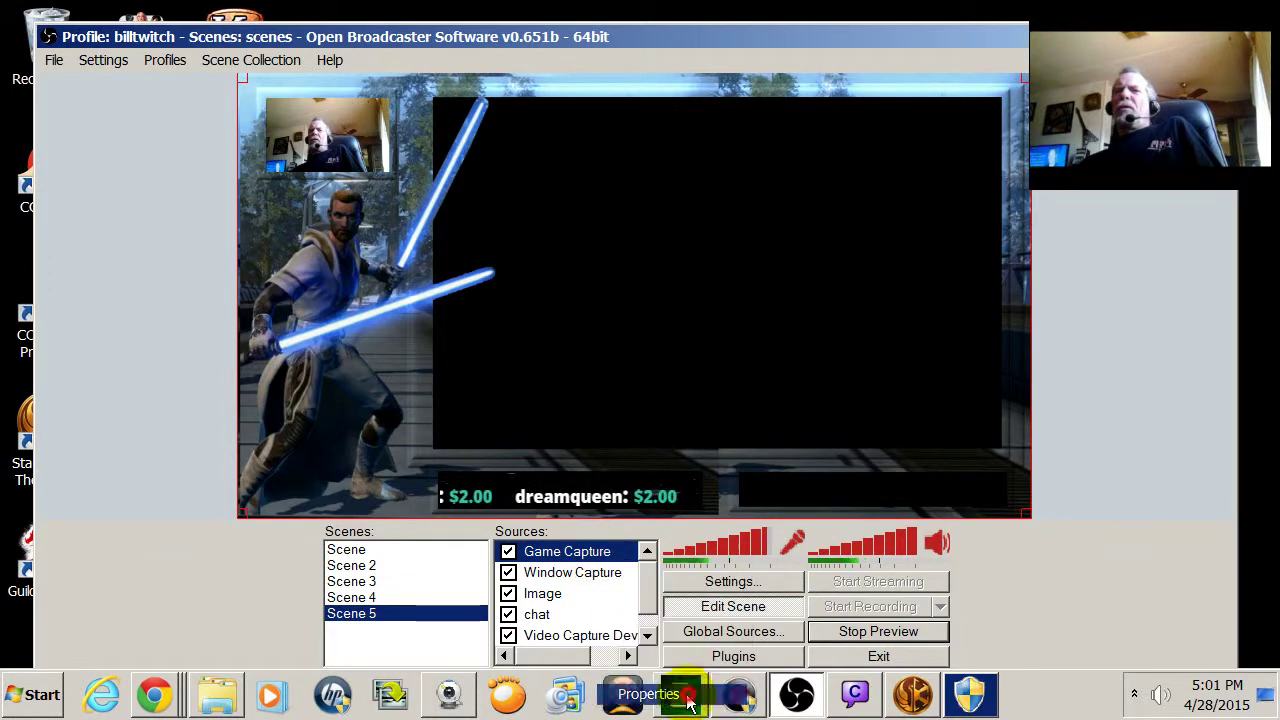
pyautogui.click(917, 142)
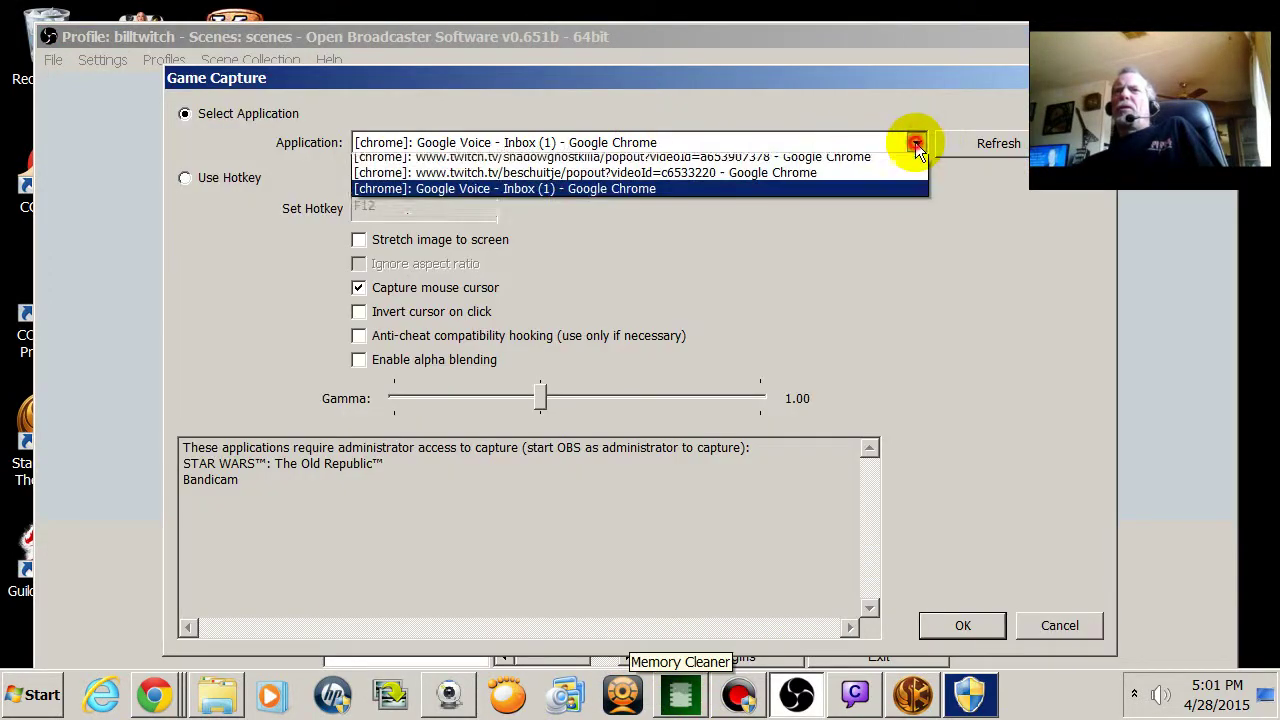
pyautogui.click(776, 196)
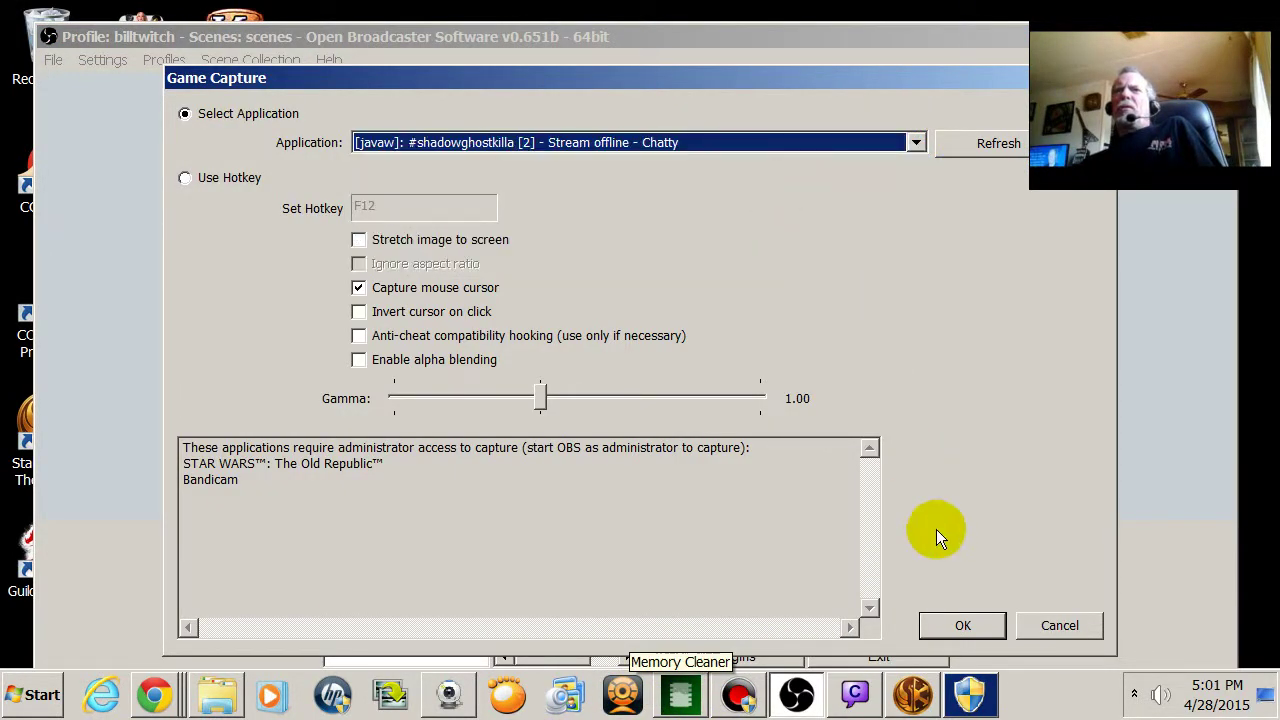
pyautogui.click(962, 625)
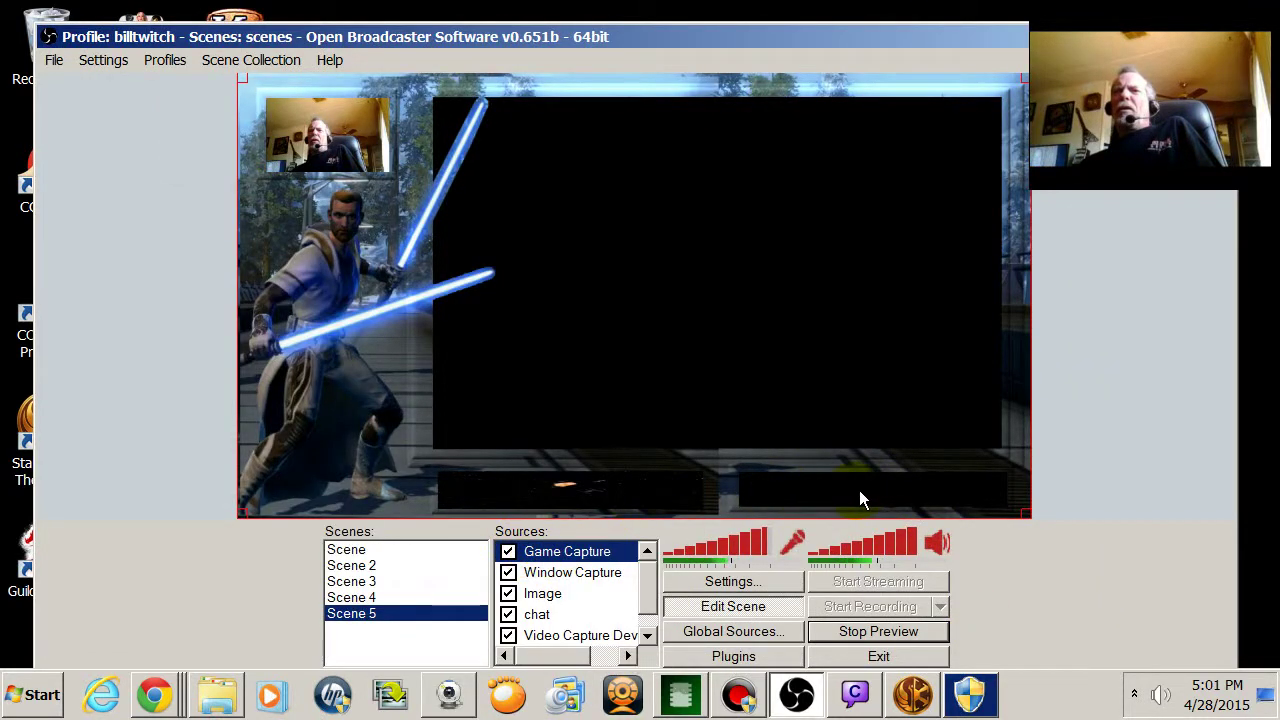
# Set the Game Capture source's application to the "Dashboard - Google Chrome" window
pyautogui.rightClick(573, 560)
pyautogui.click(650, 688)
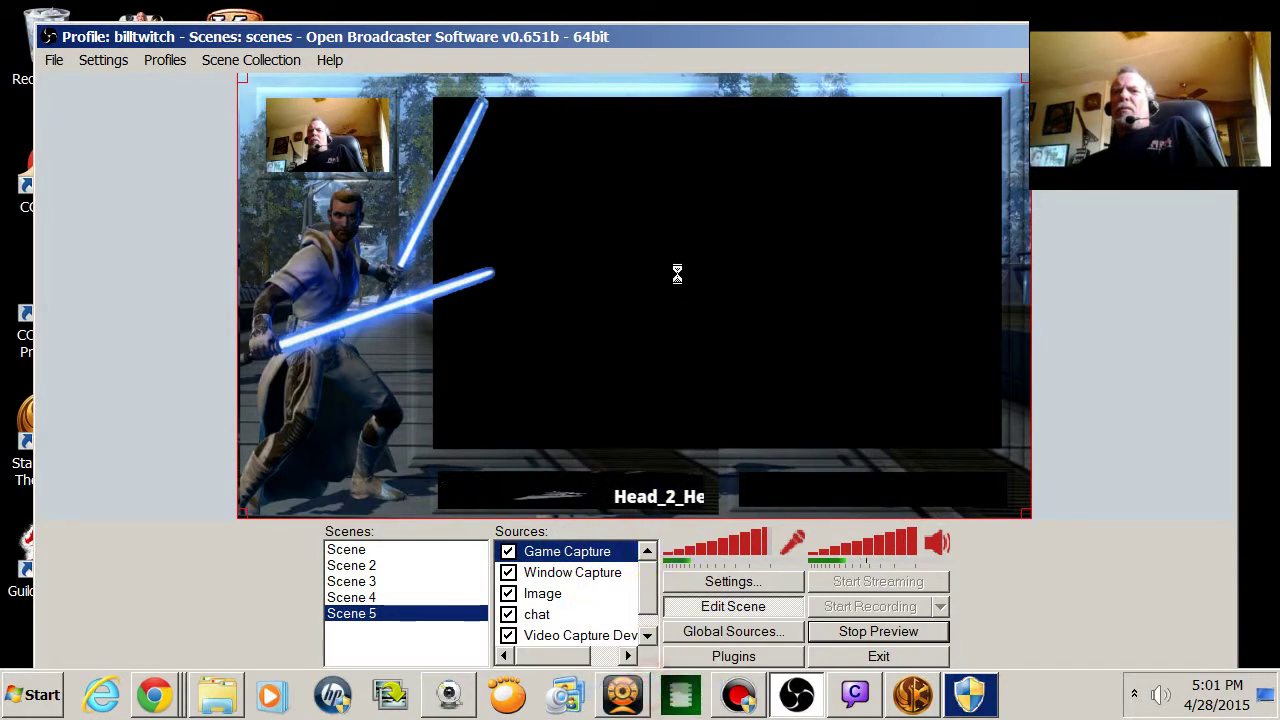
pyautogui.click(916, 144)
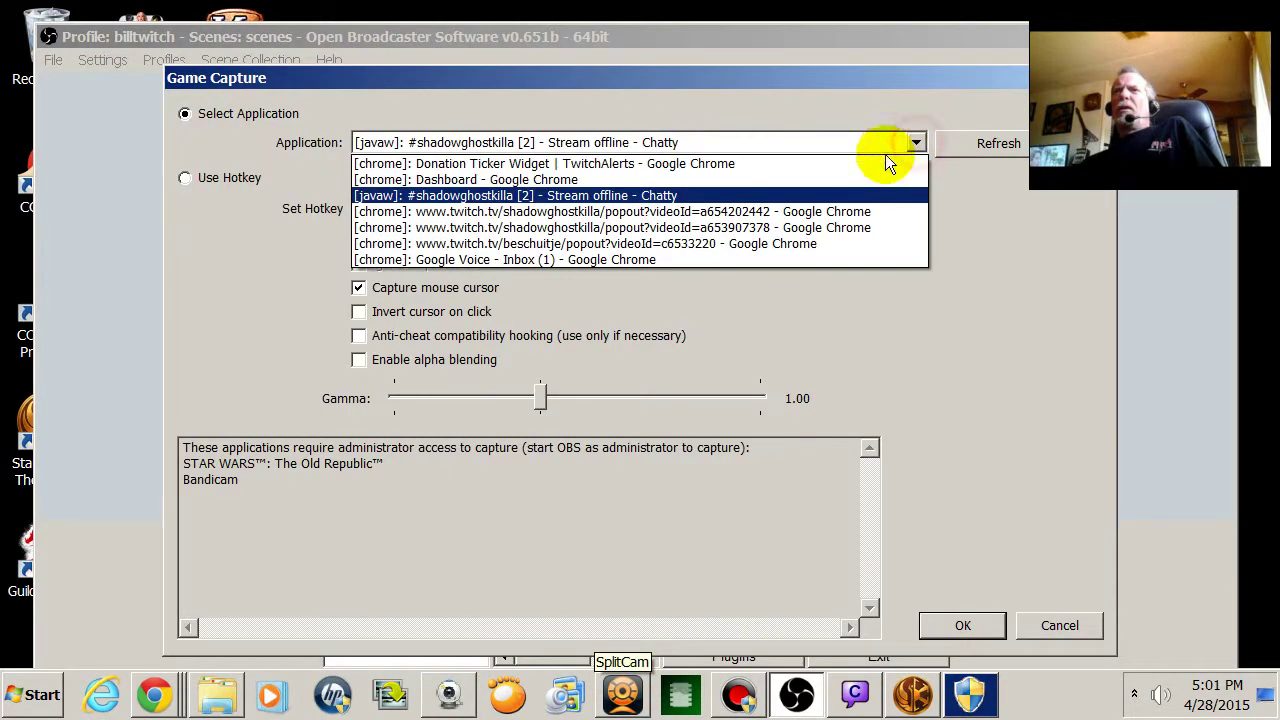
pyautogui.click(744, 179)
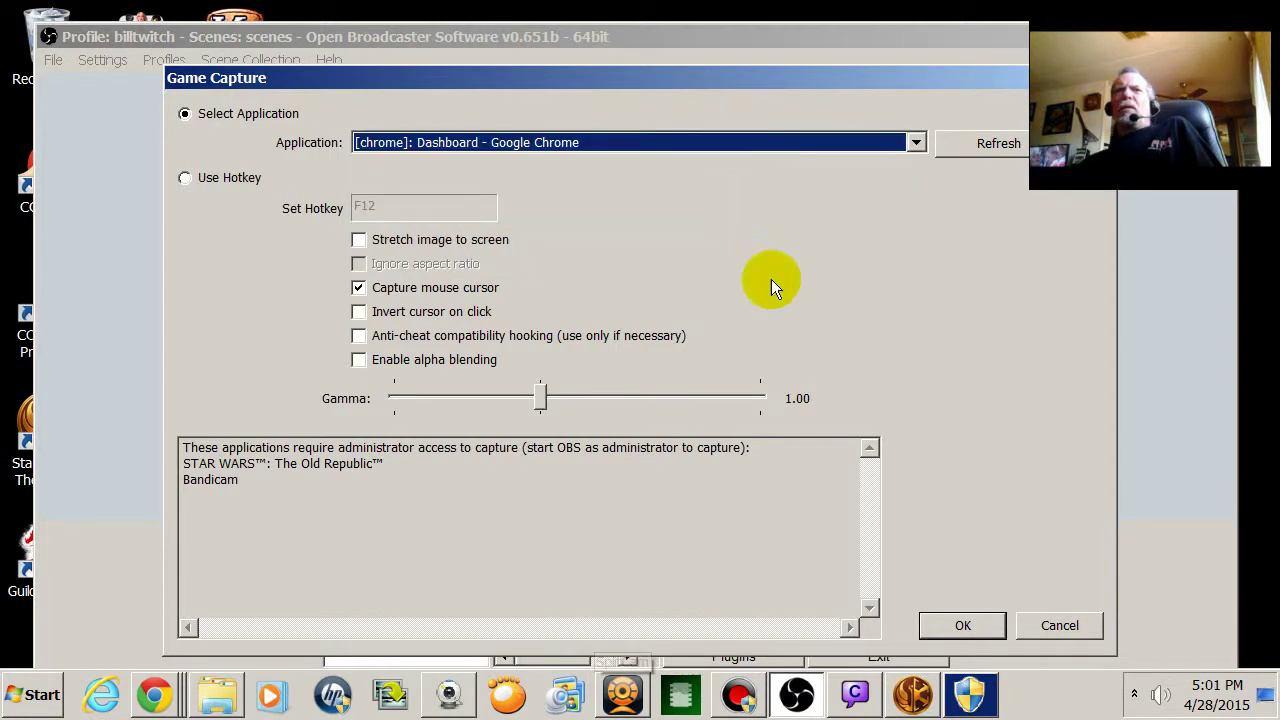
pyautogui.click(960, 625)
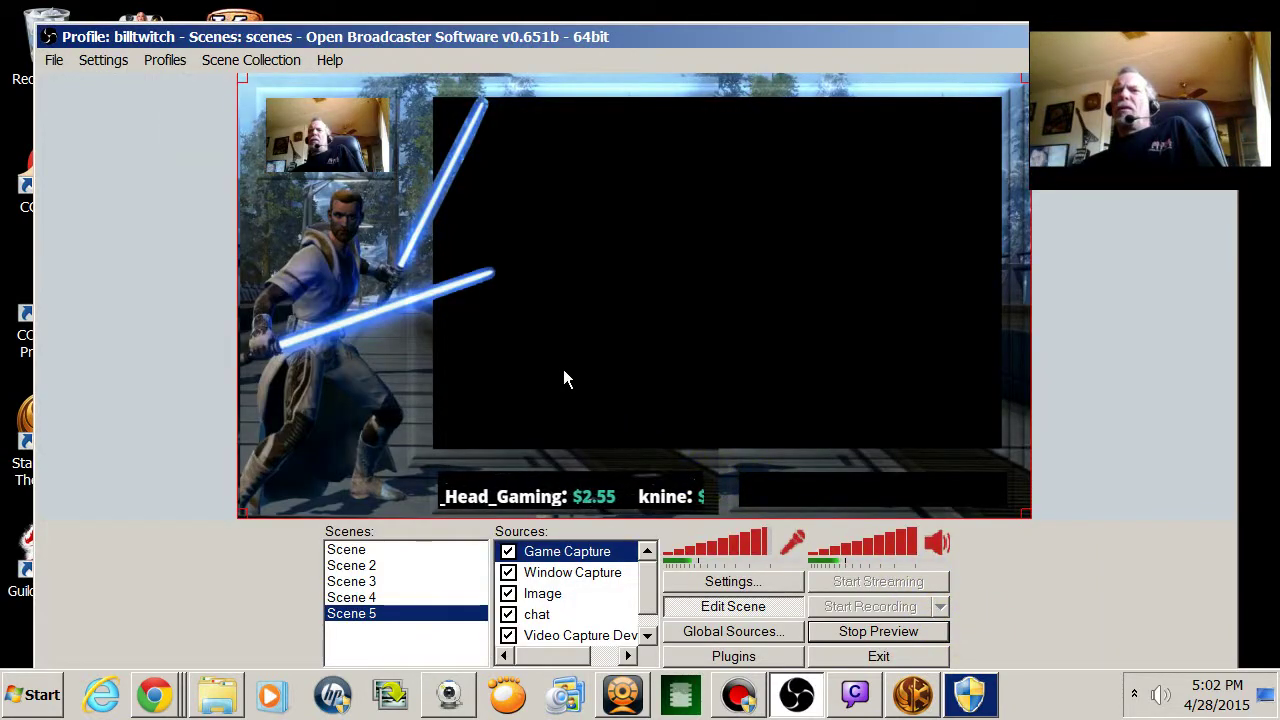
# Select the full-frame Game Capture source in the scene and move it to the end of the source order, below bg
pyautogui.click(560, 574)
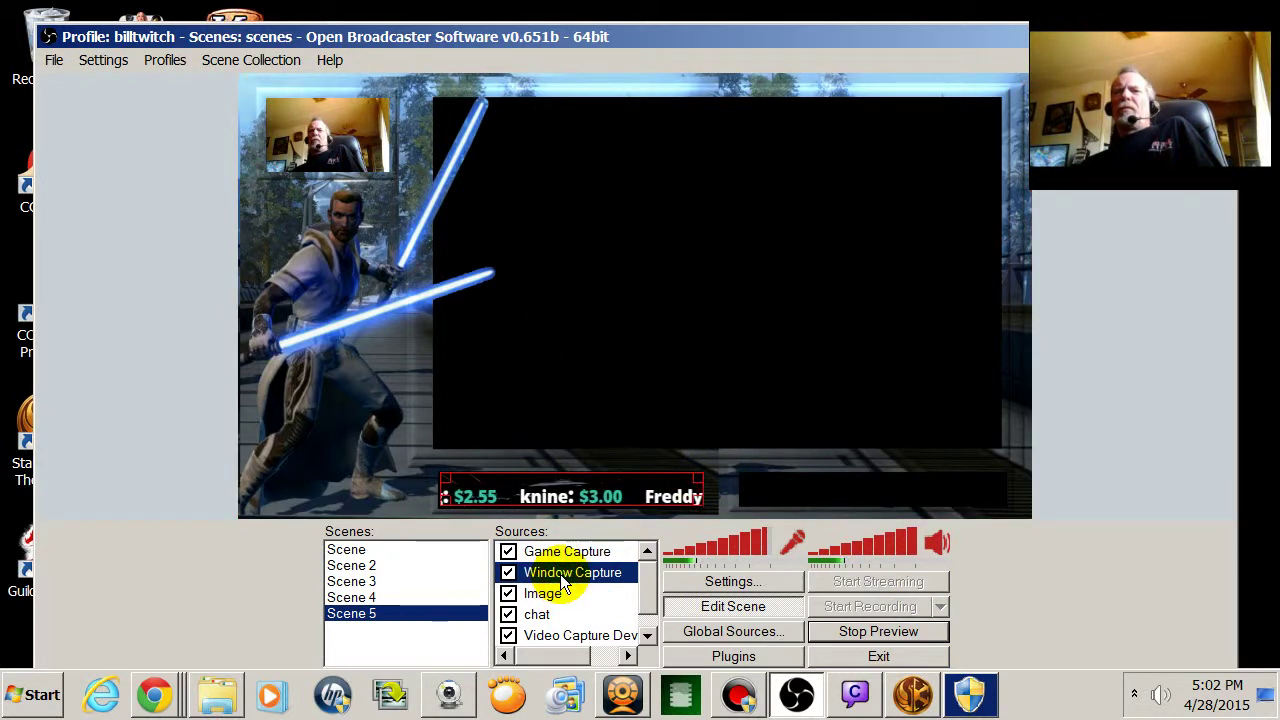
pyautogui.moveTo(649, 585)
pyautogui.mouseDown()
pyautogui.moveTo(643, 628)
pyautogui.moveTo(649, 571)
pyautogui.moveTo(646, 600)
pyautogui.mouseUp()
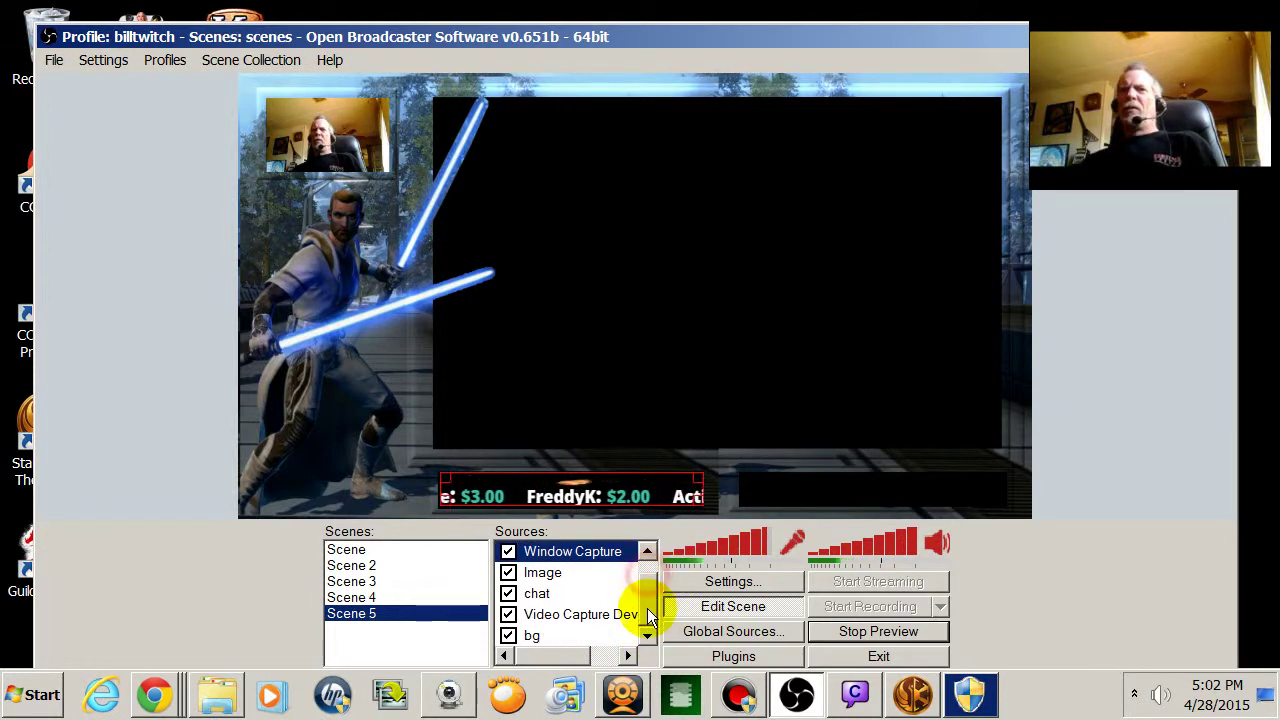
pyautogui.click(645, 393)
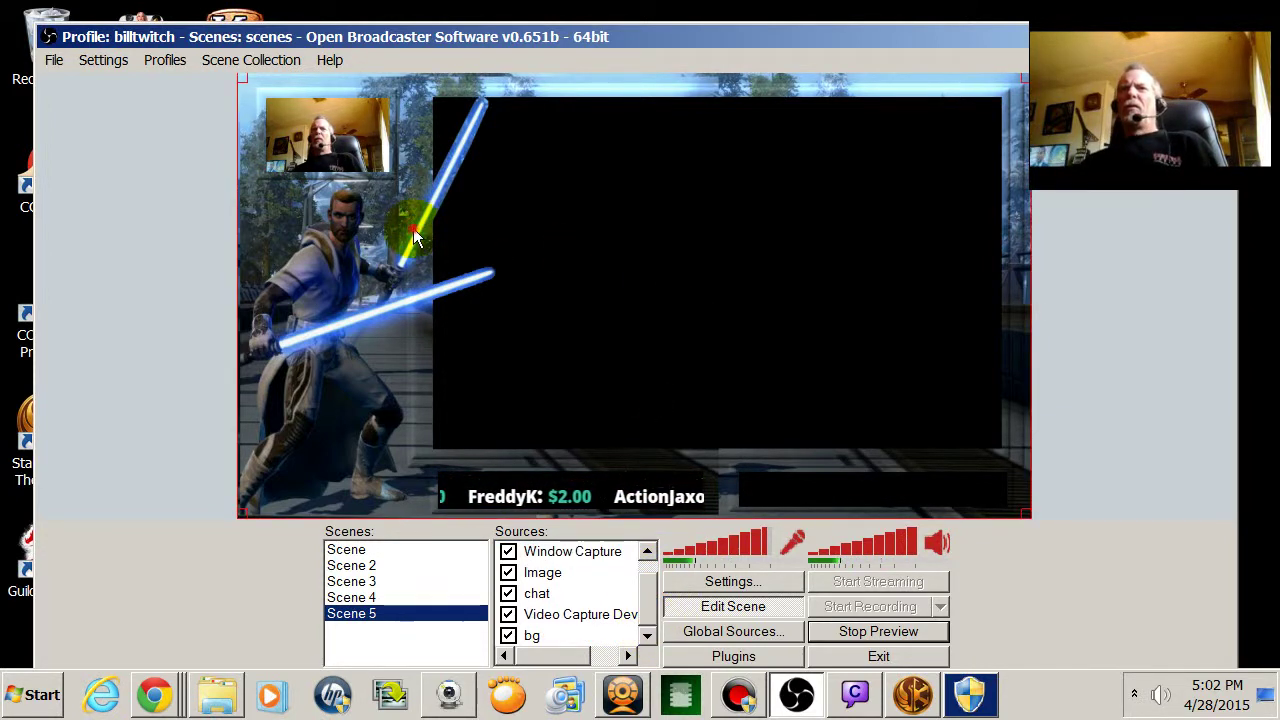
pyautogui.click(461, 404)
pyautogui.hotkey('ctrl', 'Down')
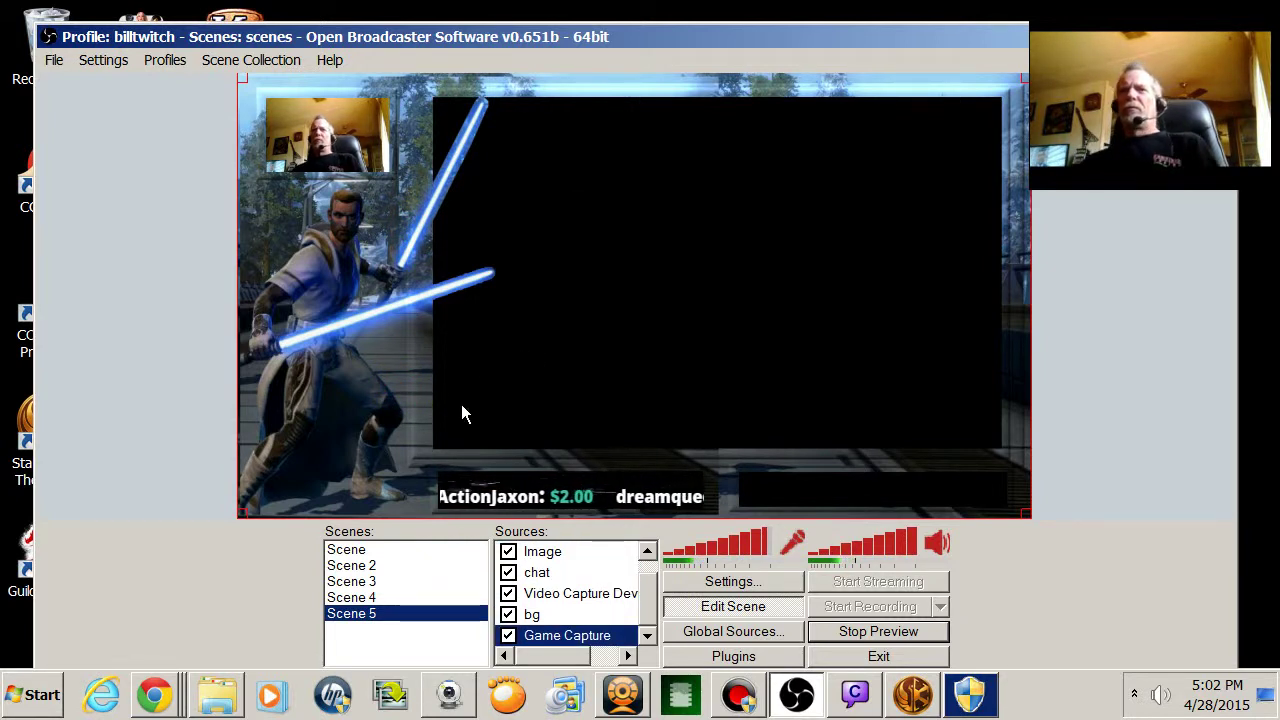
# Move the Game Capture source back up to the first place in the source order, above Window Capture
pyautogui.hotkey('ctrl', 'Up')
pyautogui.hotkey('ctrl', 'Up')
pyautogui.hotkey('ctrl', 'Up')
pyautogui.hotkey('ctrl', 'Up')
pyautogui.hotkey('ctrl', 'Up')
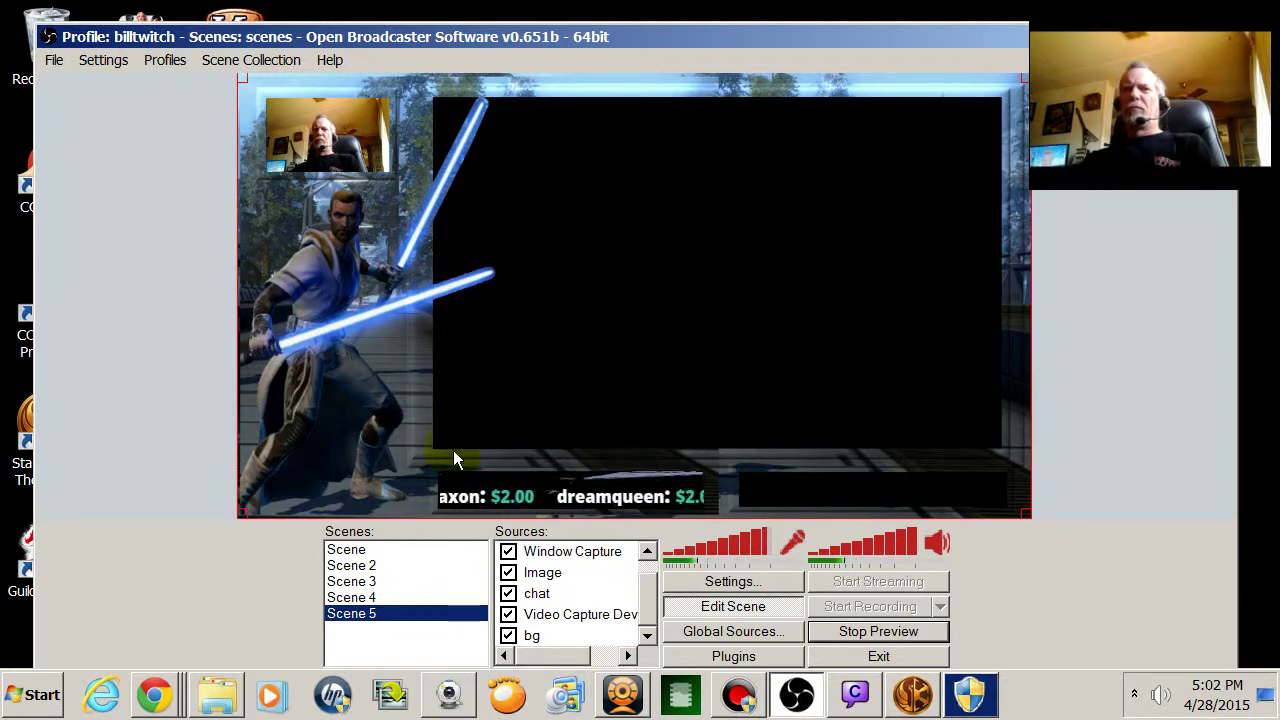
pyautogui.click(650, 605)
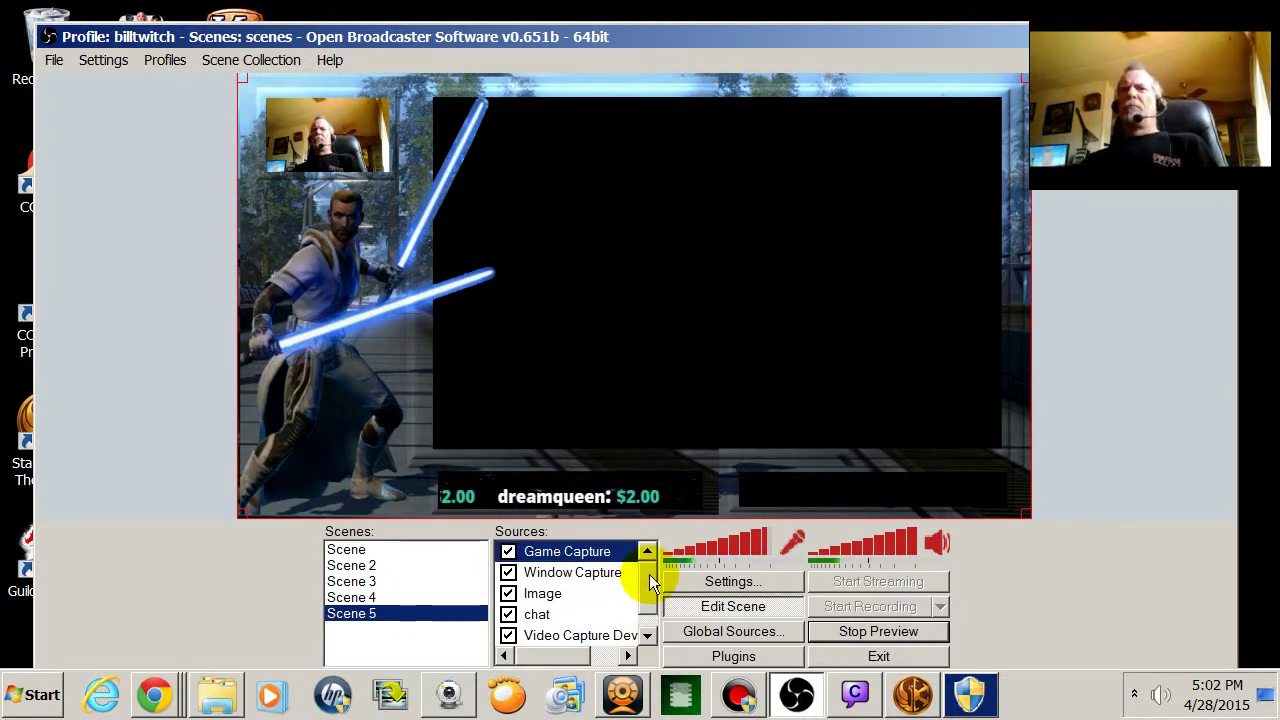
# Check the Star Wars: The Old Republic launcher, dismissing the Norton performance alert, and return to Open Broadcaster Software
pyautogui.rightClick(595, 551)
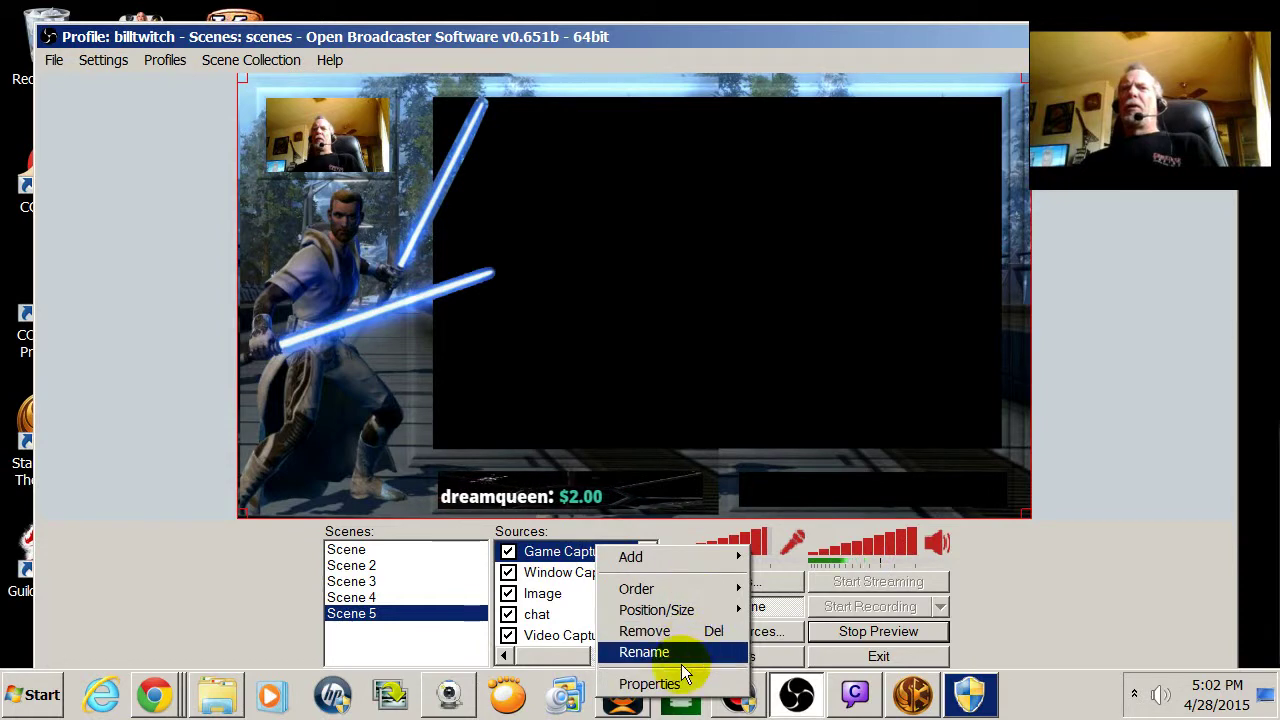
pyautogui.click(914, 700)
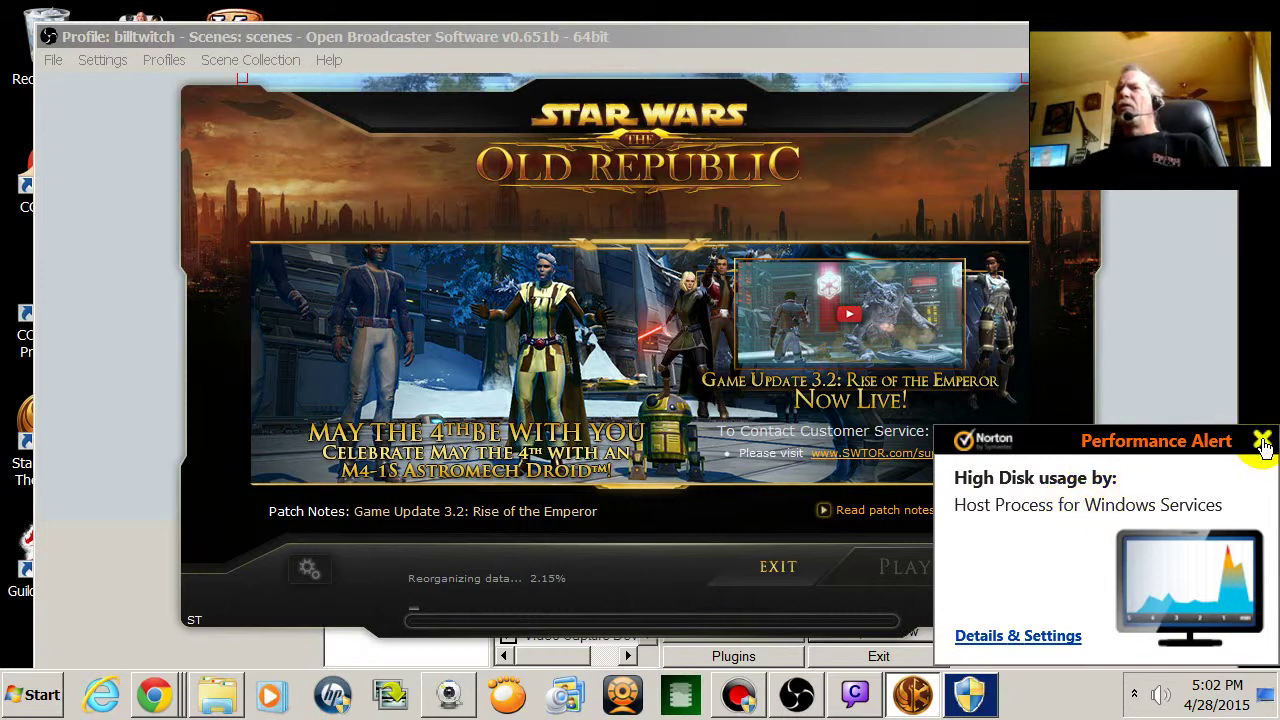
pyautogui.click(1260, 441)
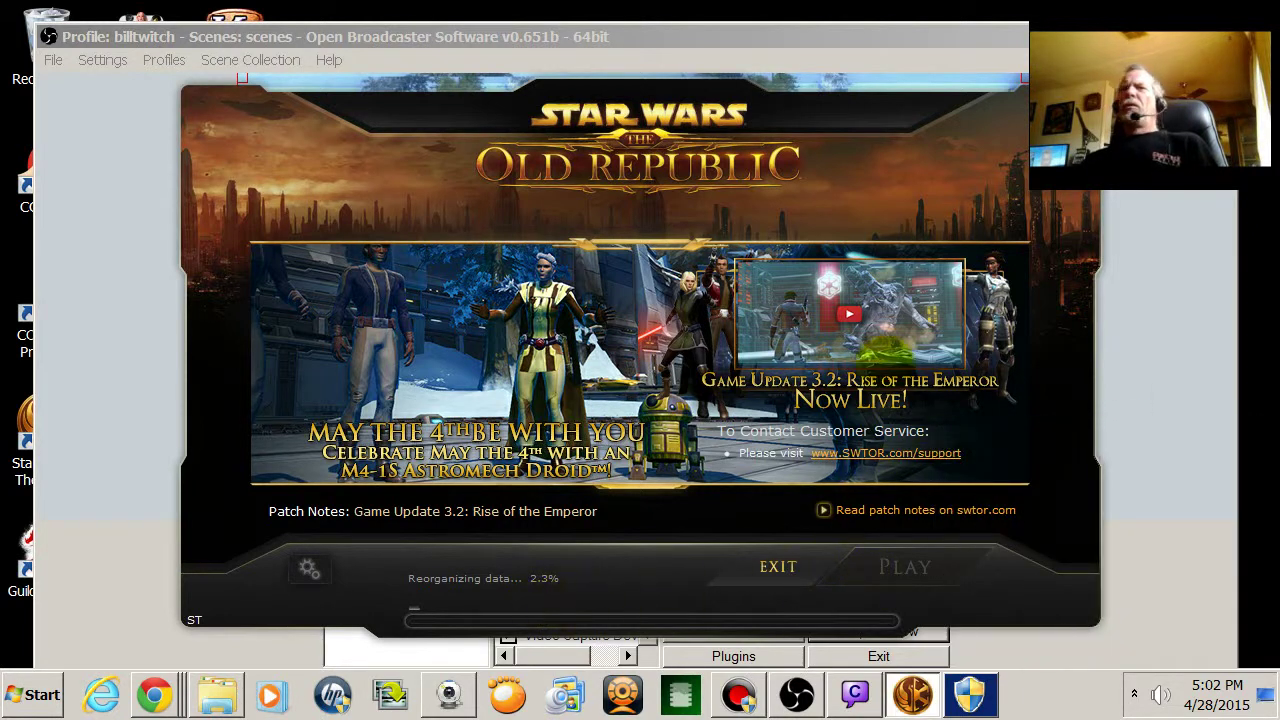
pyautogui.click(797, 695)
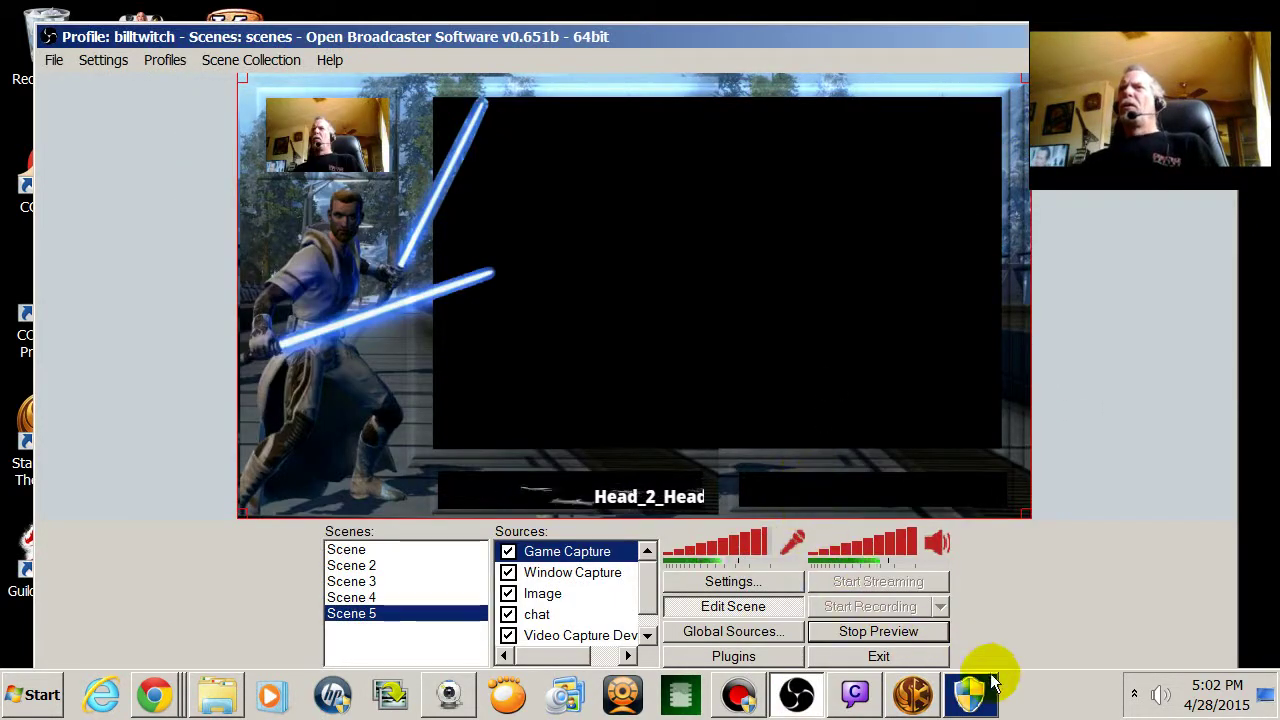
pyautogui.click(977, 705)
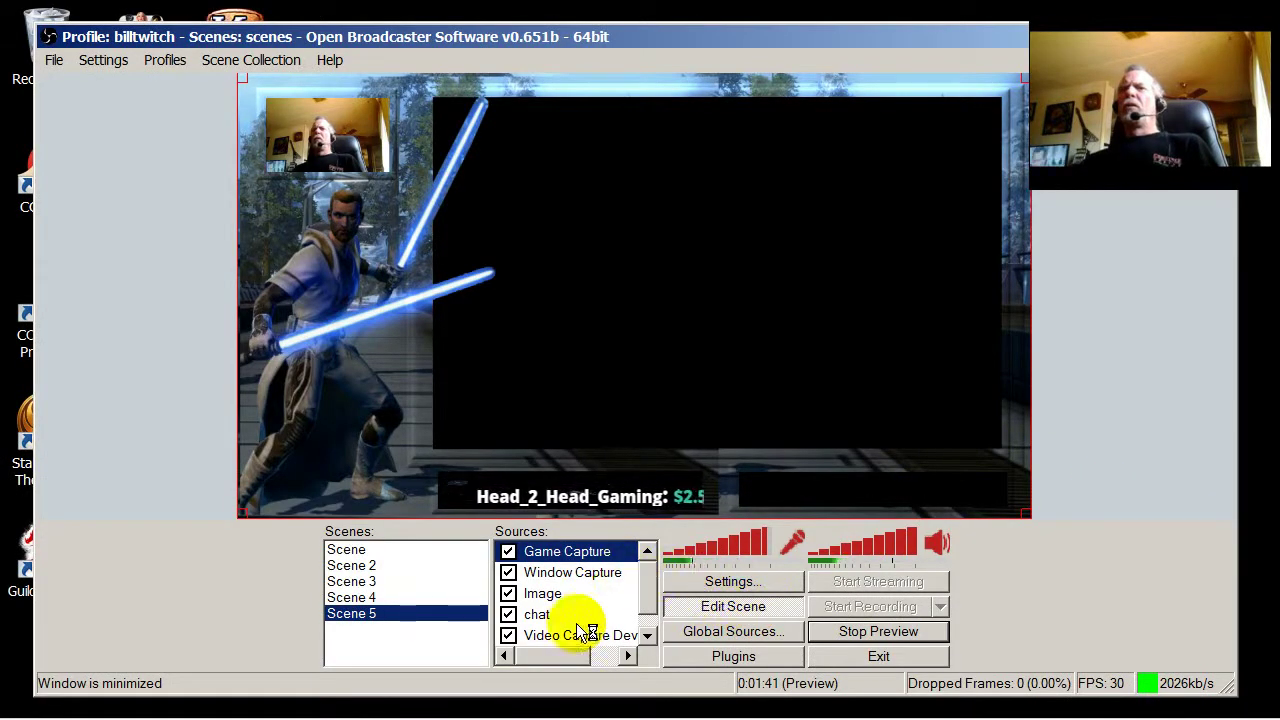
# Remove the Game Capture source from Scene 5, confirming the removal, and stop the stream preview
pyautogui.rightClick(573, 551)
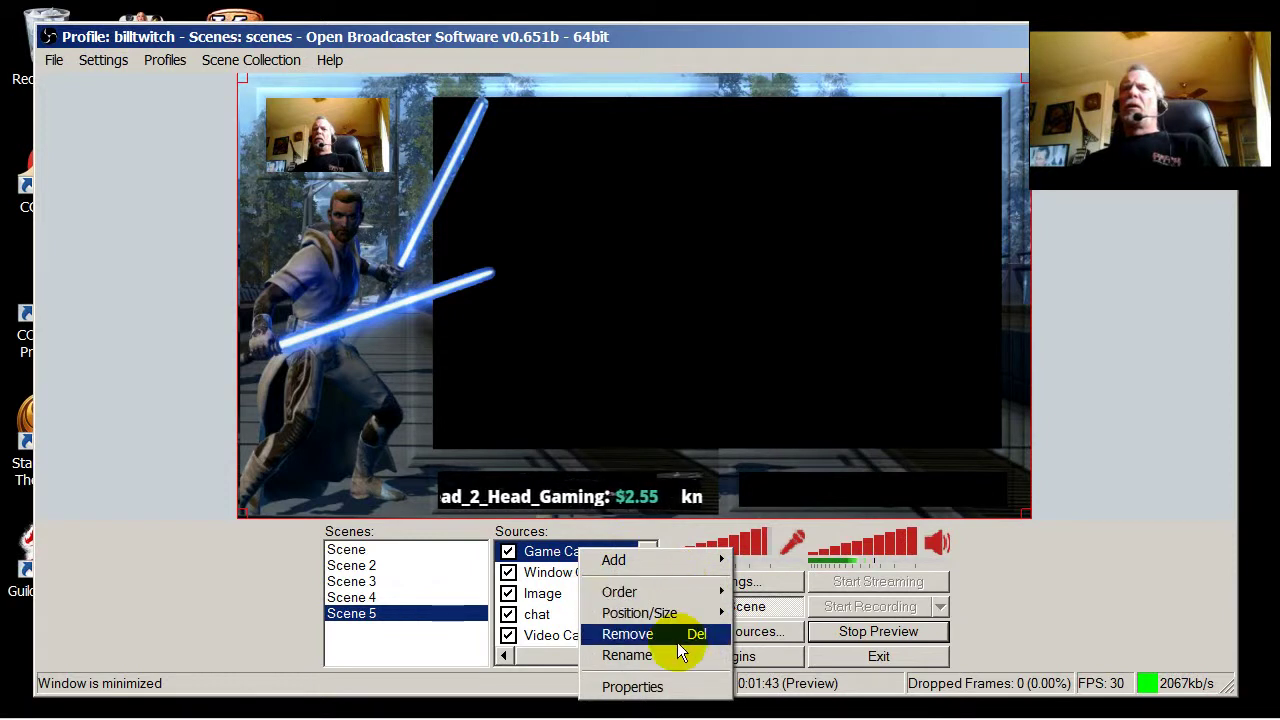
pyautogui.click(682, 636)
pyautogui.click(670, 407)
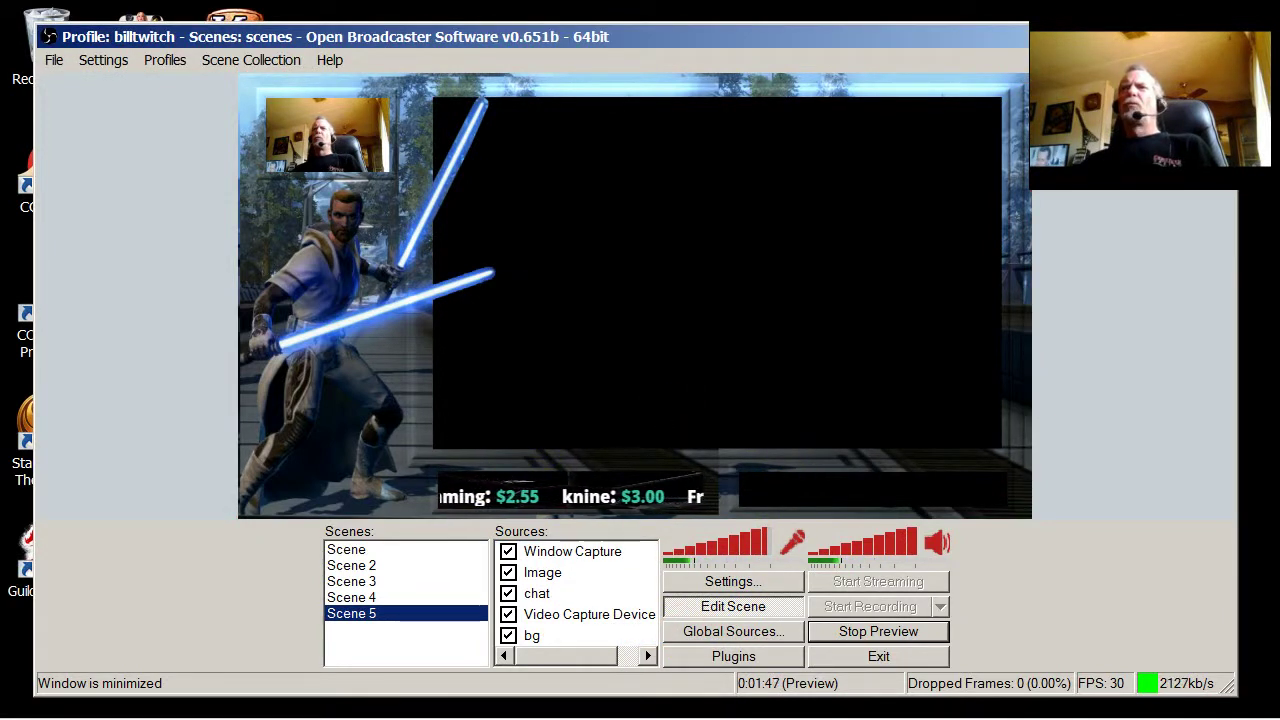
pyautogui.click(884, 632)
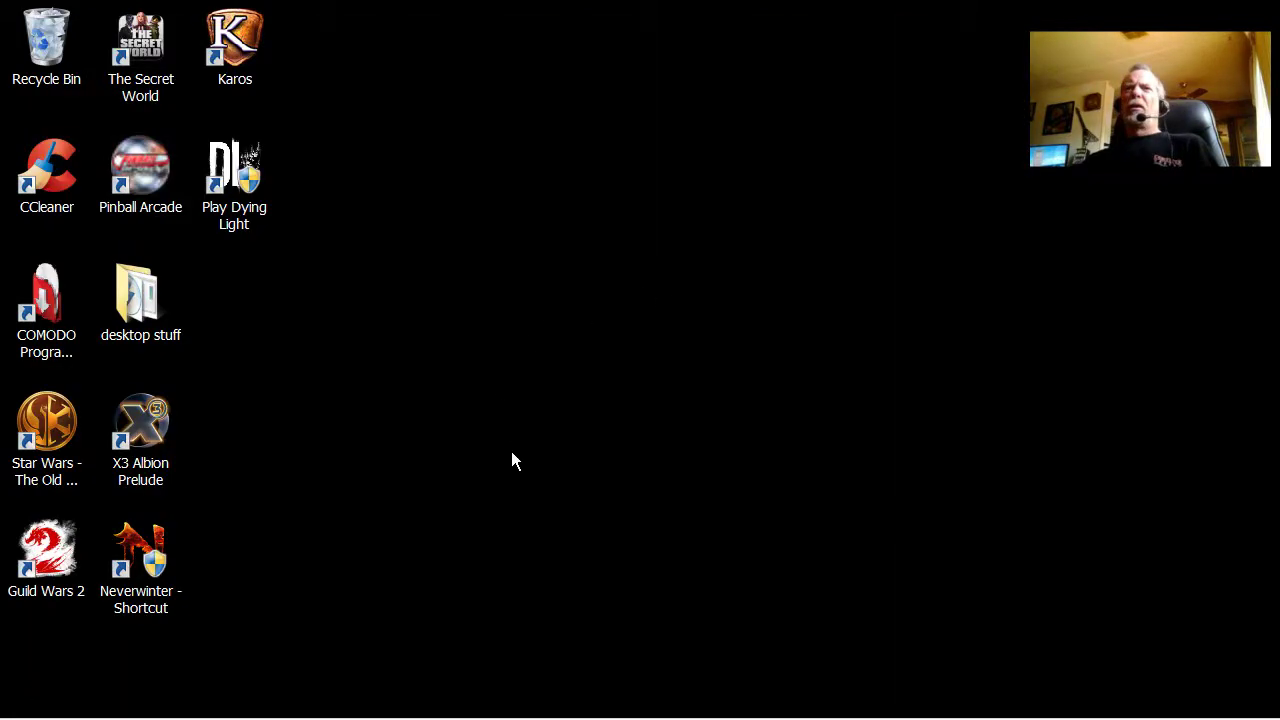
# Switch back to Open Broadcaster Software from the desktop and start the stream preview of Scene 5
pyautogui.moveTo(935, 706)
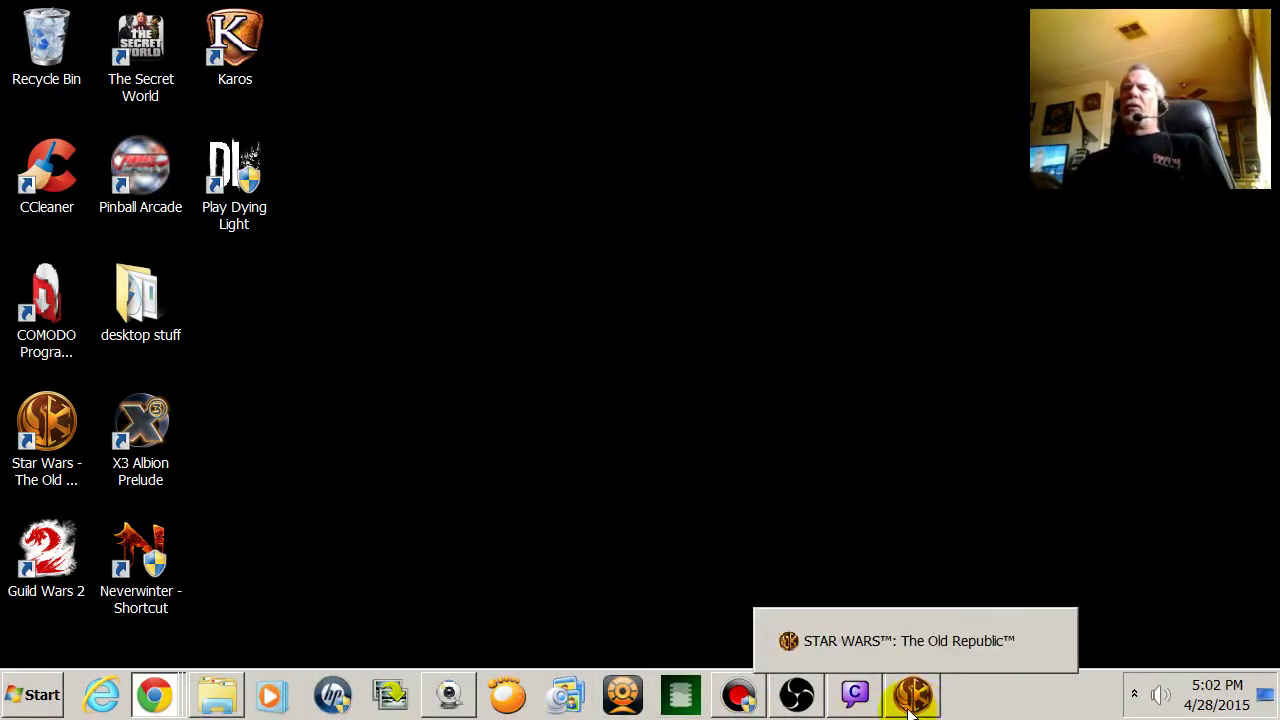
pyautogui.moveTo(803, 703)
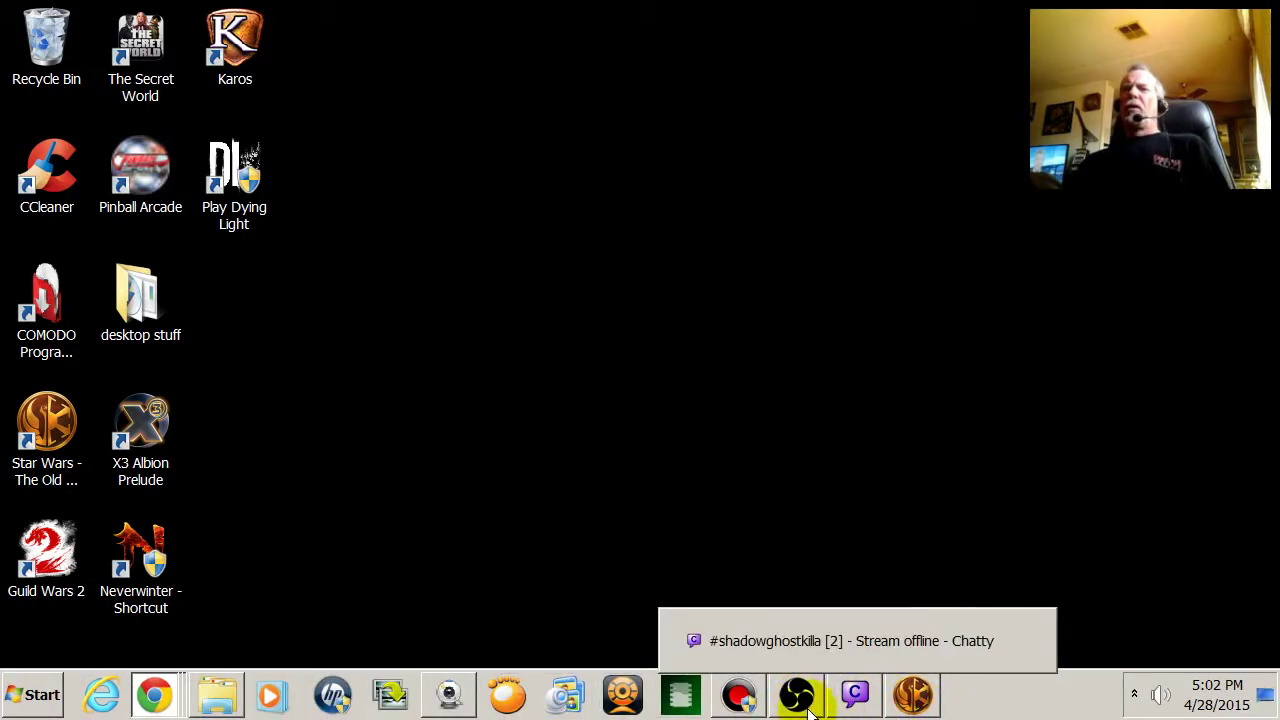
pyautogui.click(797, 698)
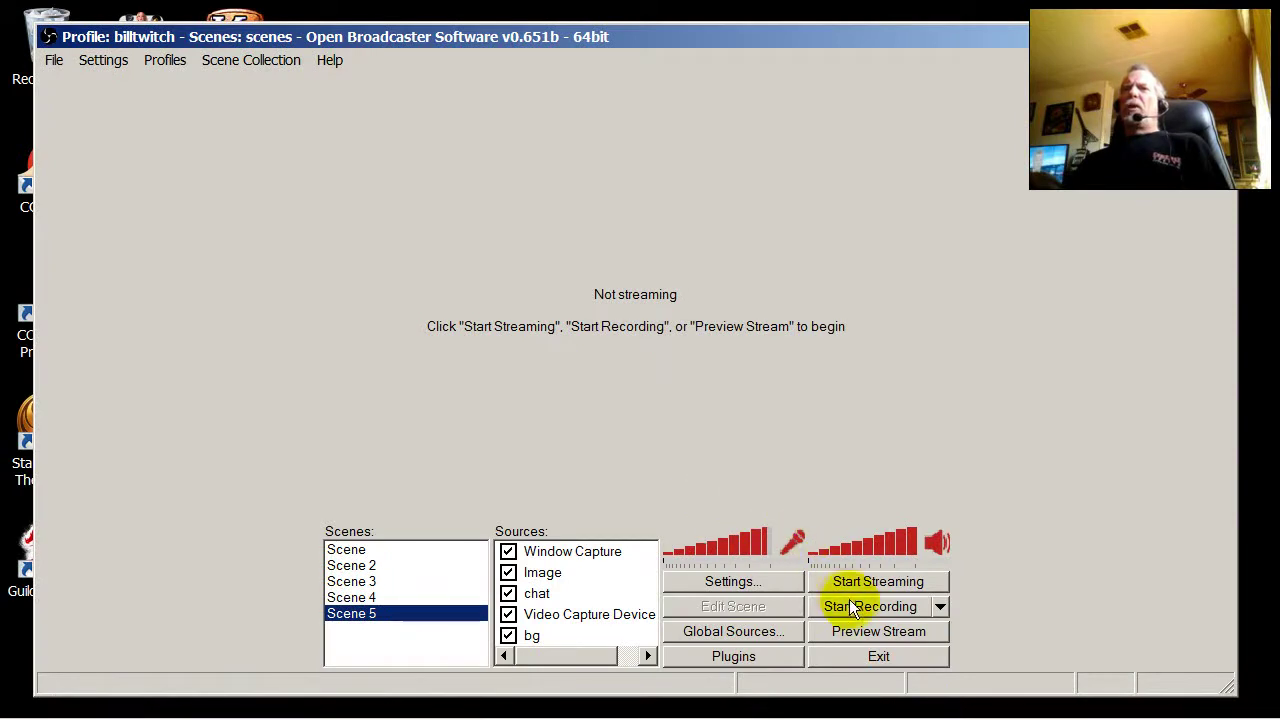
pyautogui.click(866, 638)
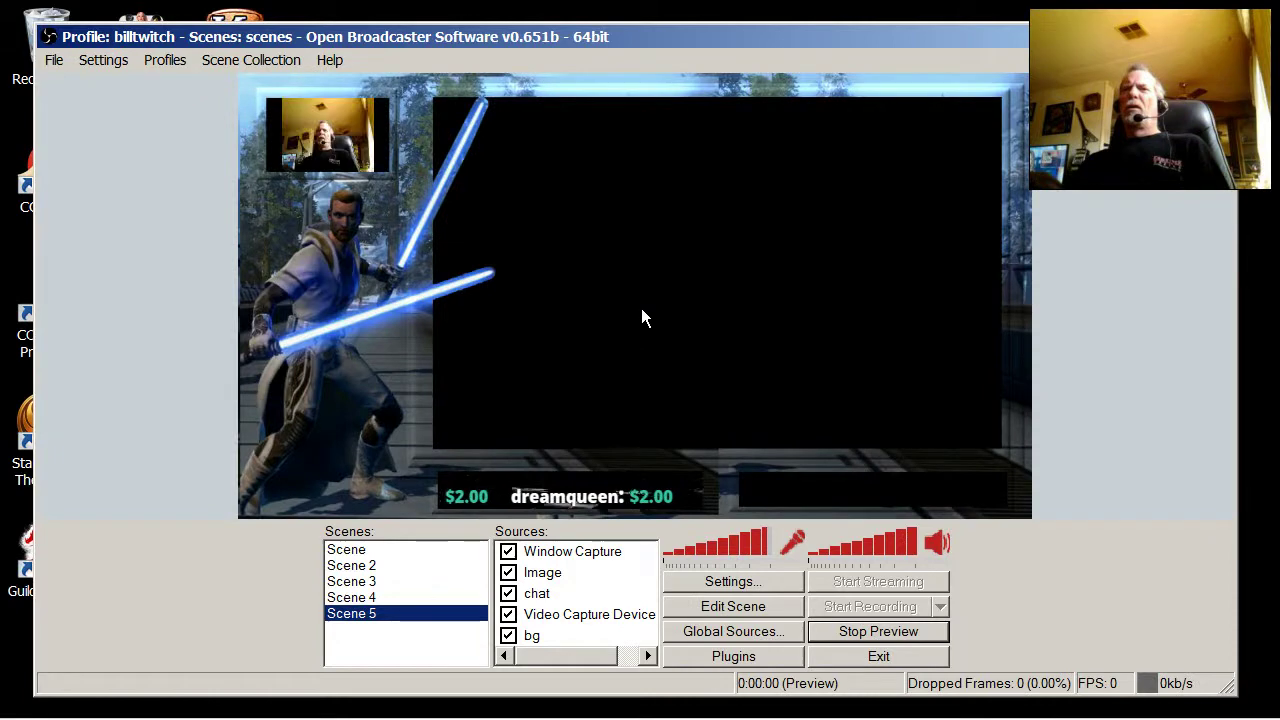
# Add a new image source to Scene 5 under the suggested name, using the billtom picture from the Downloads folder
pyautogui.rightClick(641, 308)
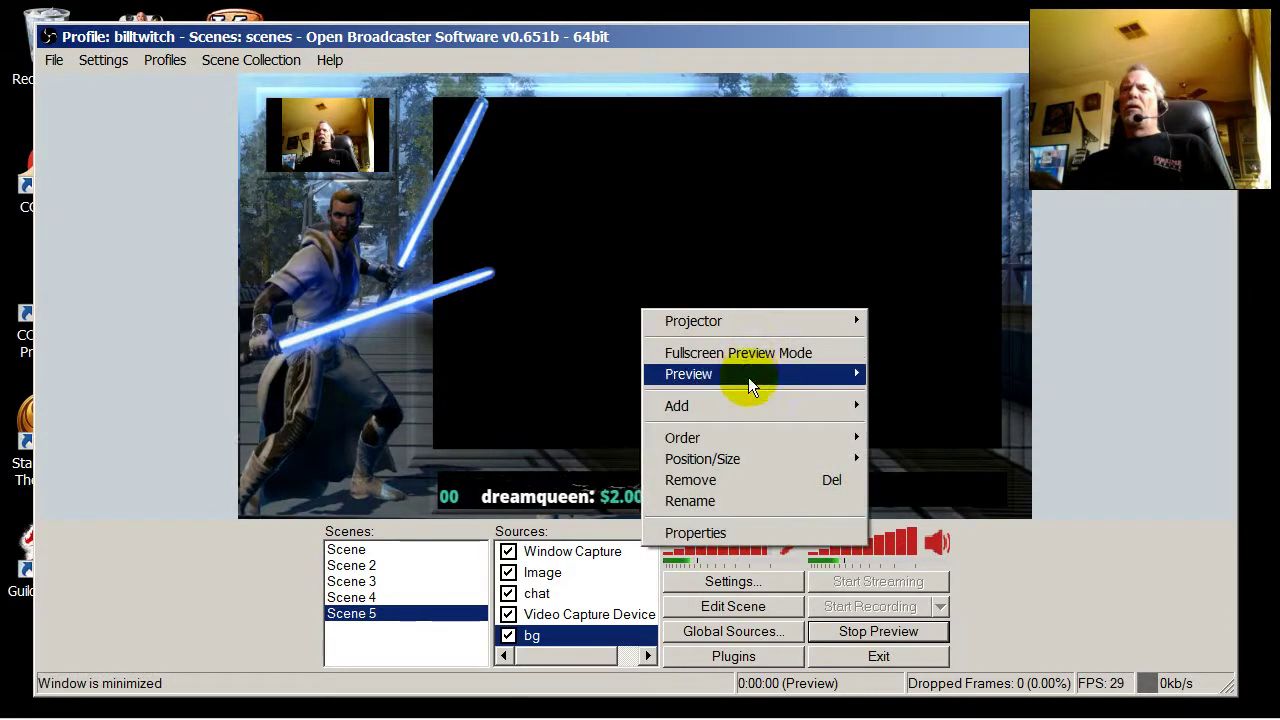
pyautogui.moveTo(739, 399)
pyautogui.click(933, 451)
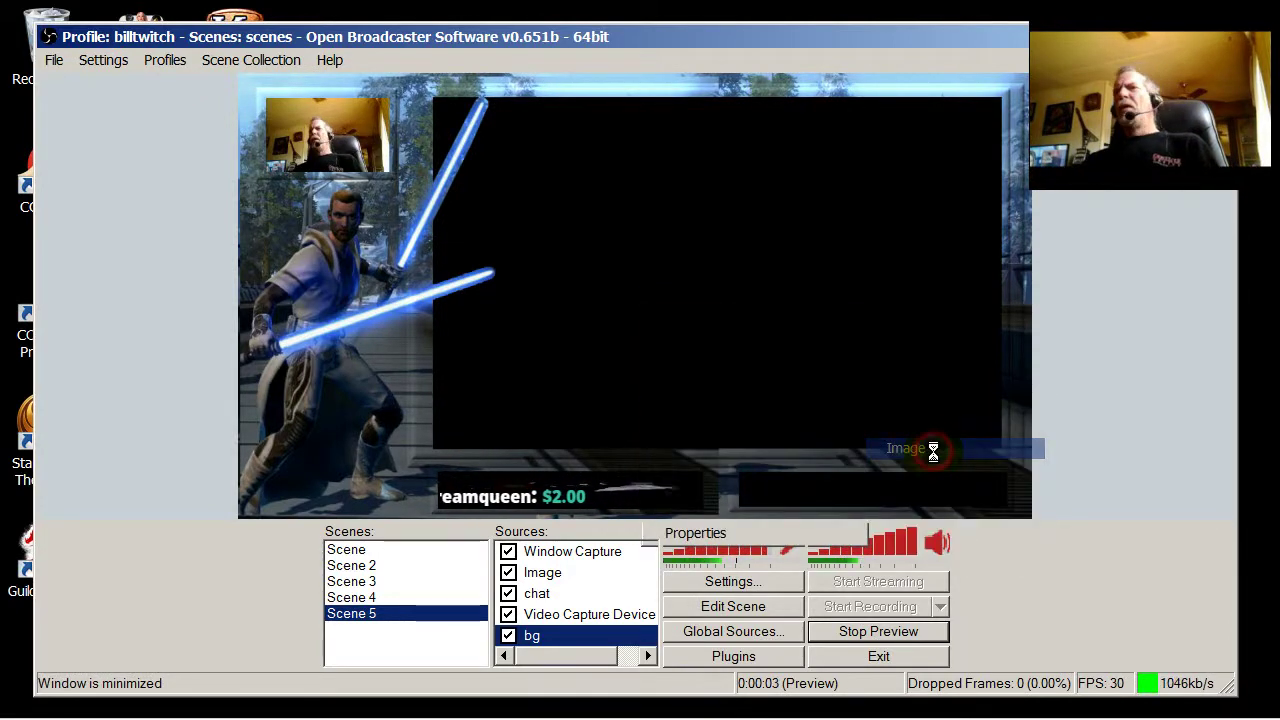
pyautogui.click(703, 390)
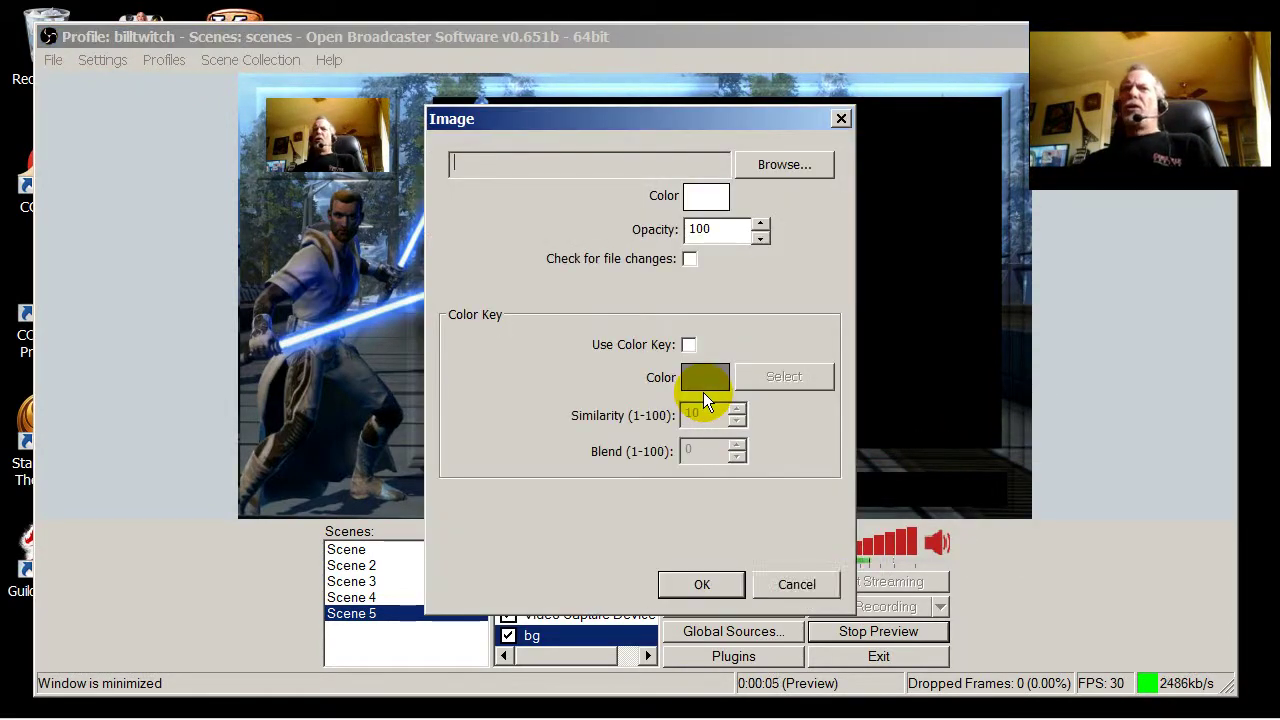
pyautogui.click(769, 165)
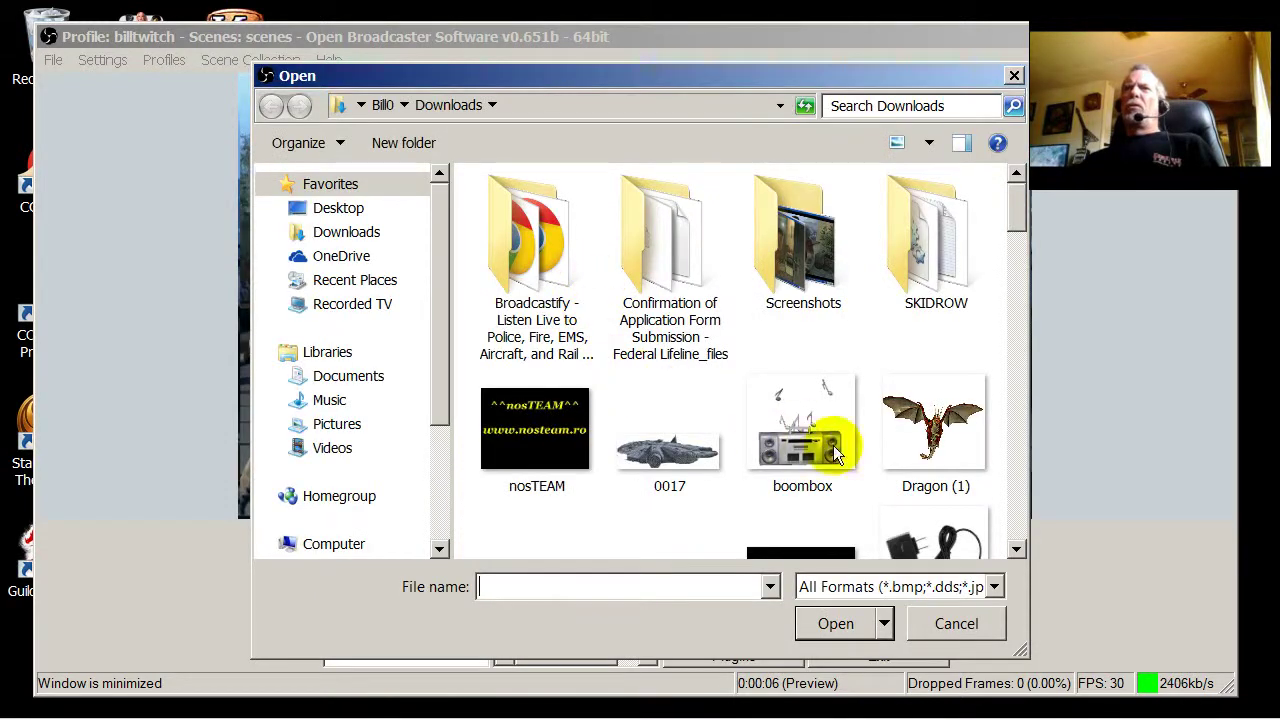
pyautogui.click(1016, 421)
pyautogui.click(1016, 421)
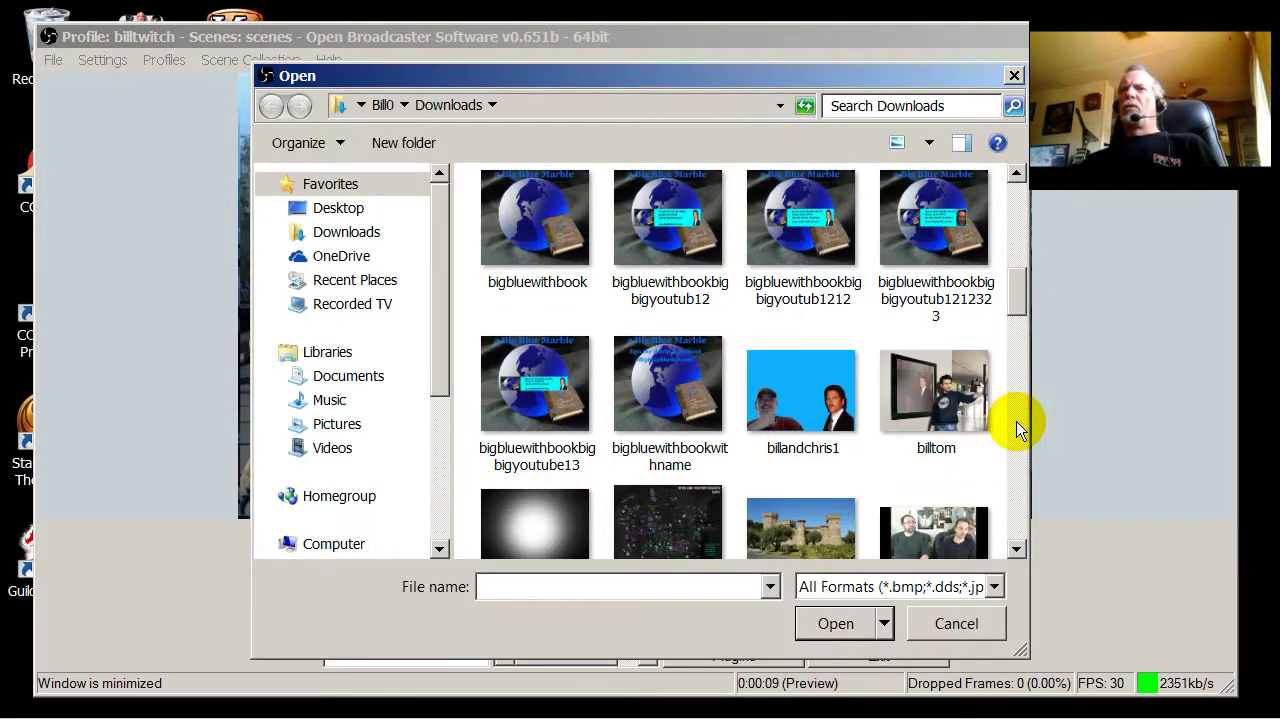
pyautogui.click(1016, 421)
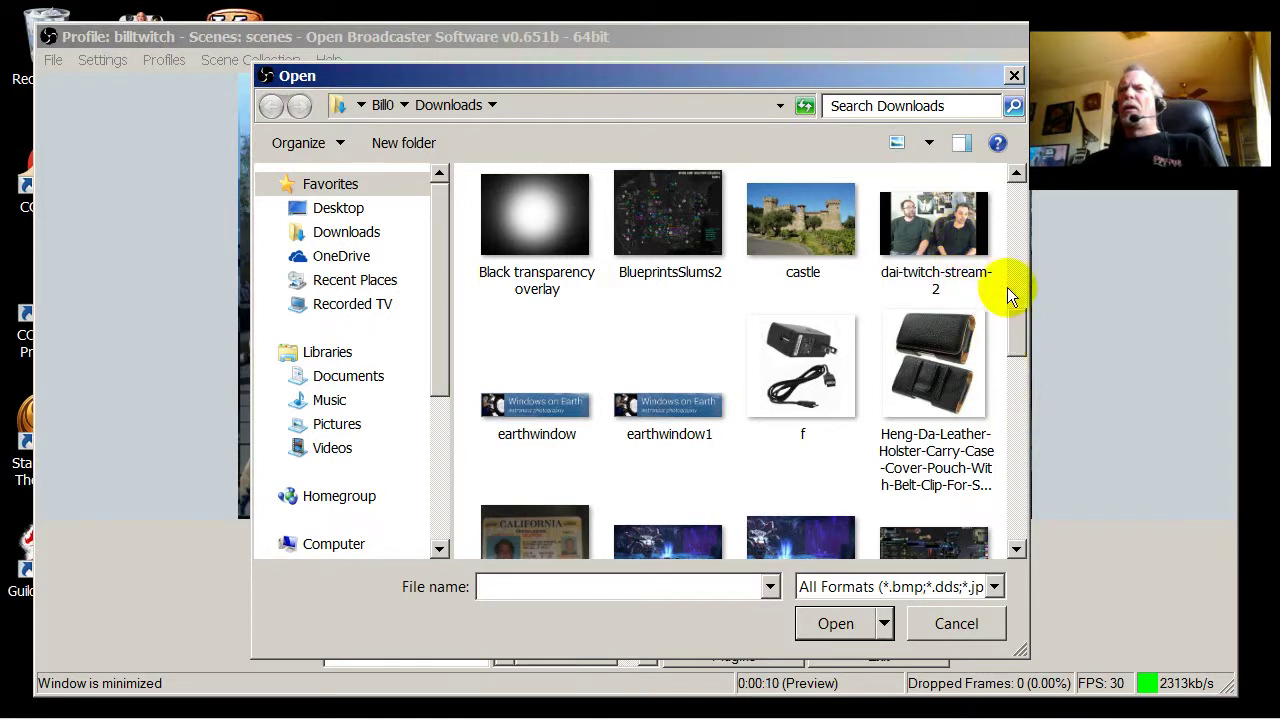
pyautogui.scroll(2, 990, 205)
pyautogui.click(958, 238)
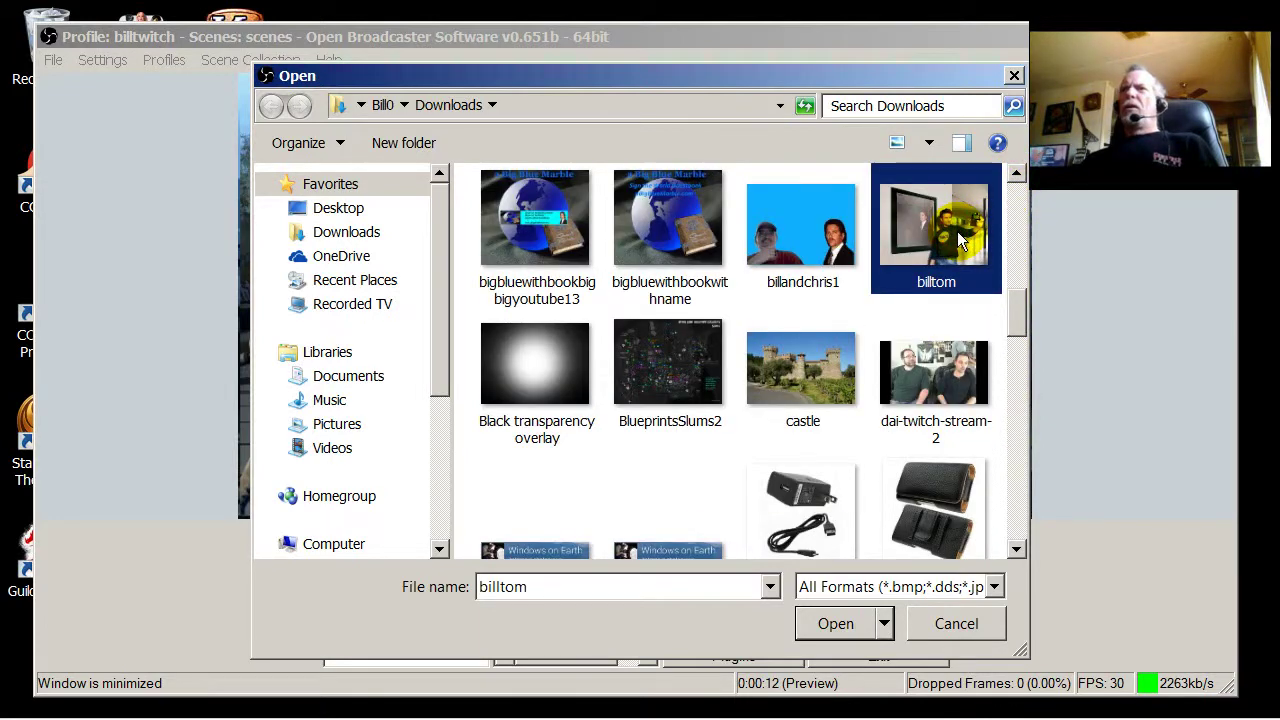
pyautogui.click(834, 623)
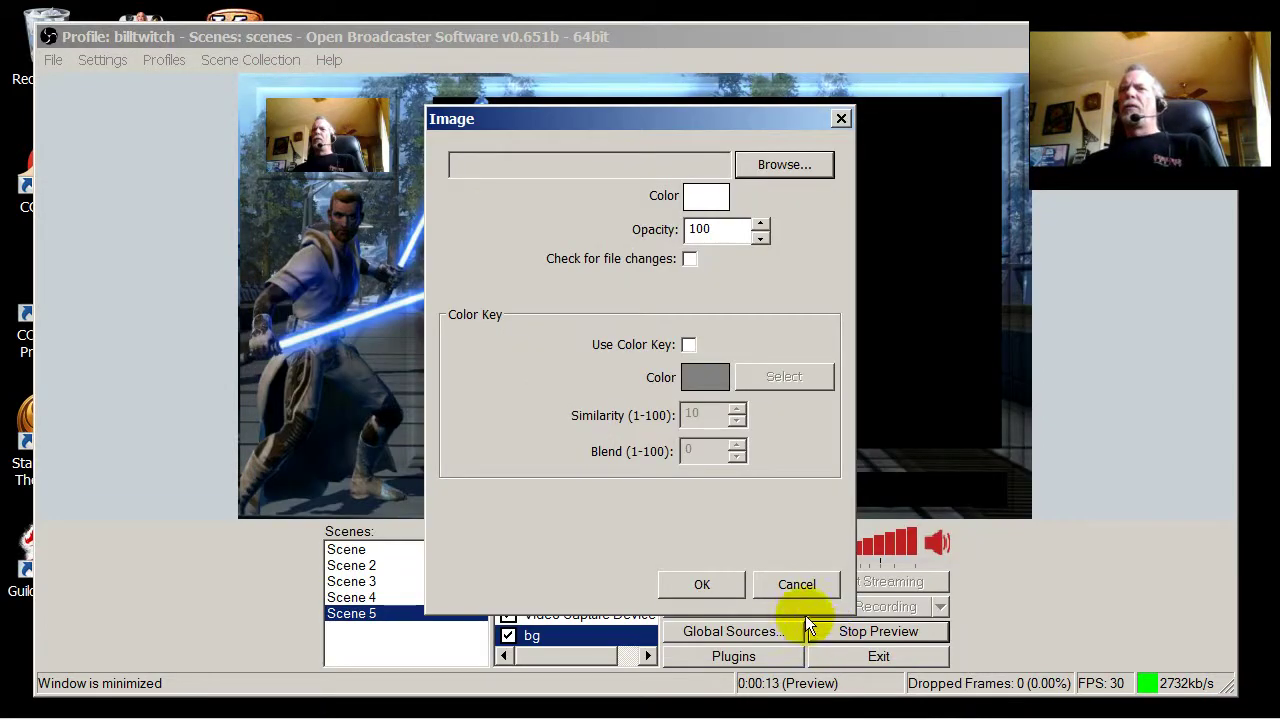
pyautogui.click(715, 592)
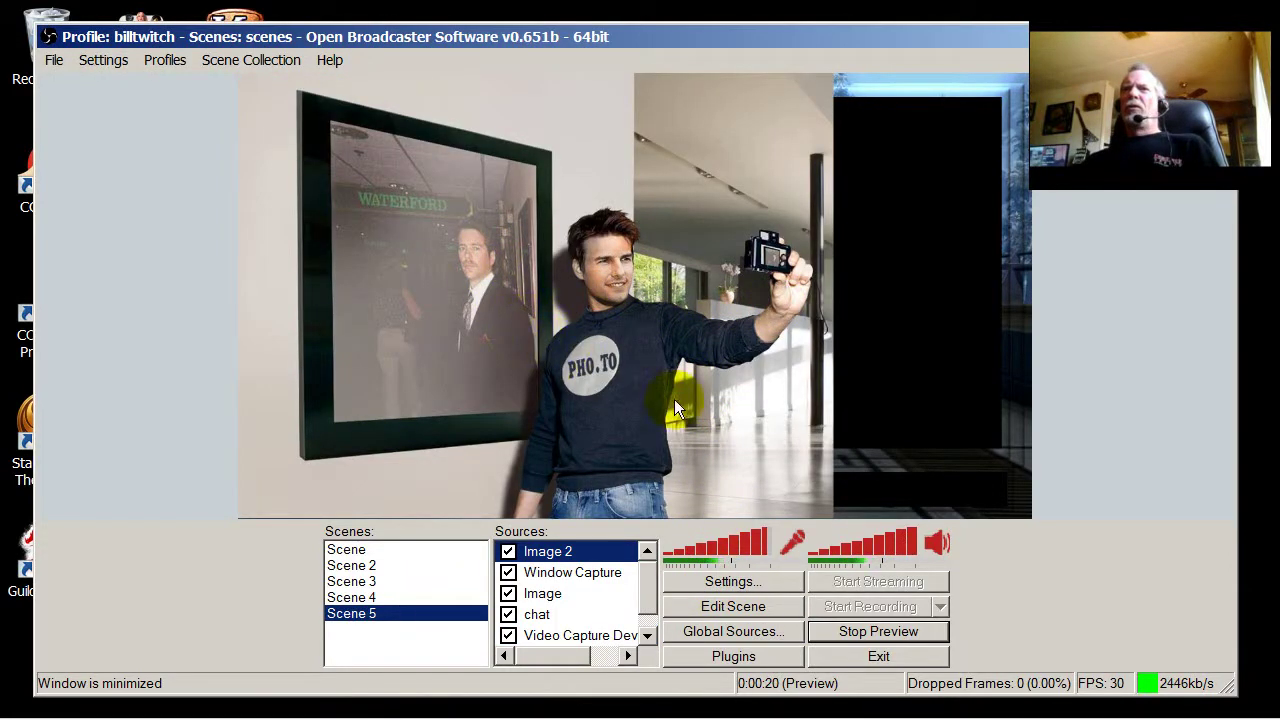
# Turn on scene editing, then move and resize the billtom picture to fill the overlay's large black game area
pyautogui.click(732, 606)
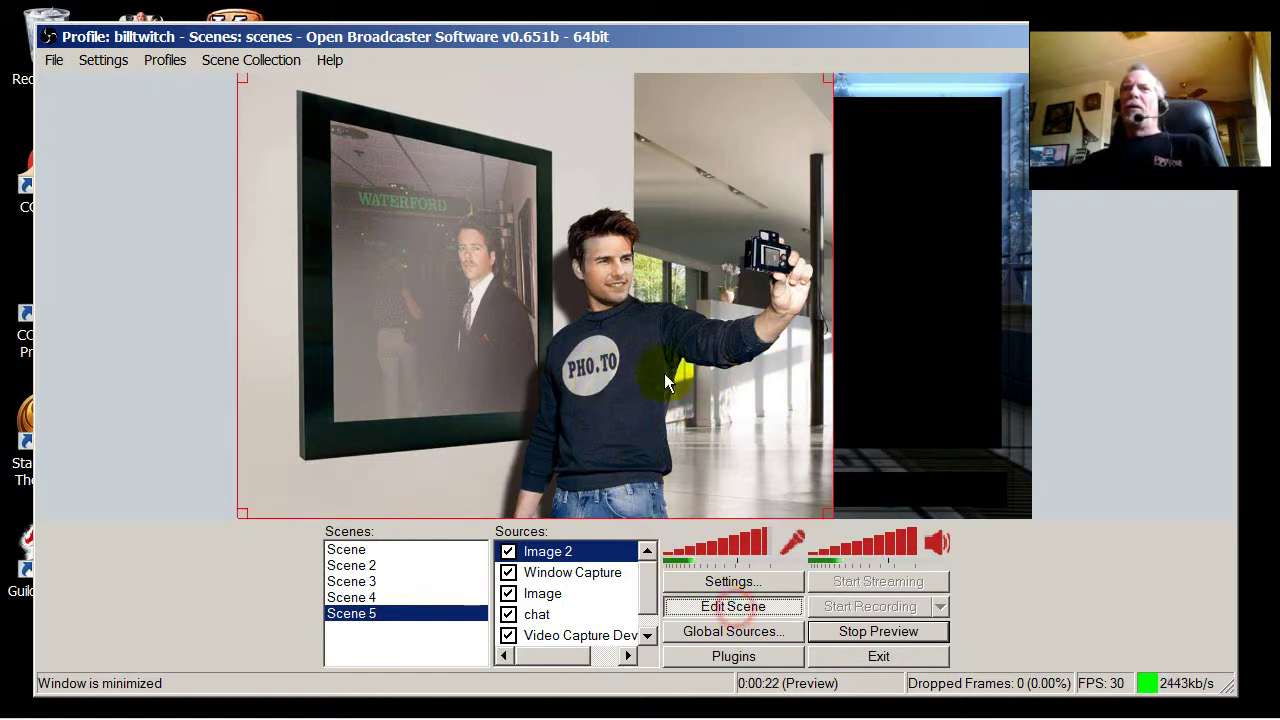
pyautogui.moveTo(595, 301); pyautogui.dragTo(701, 359)
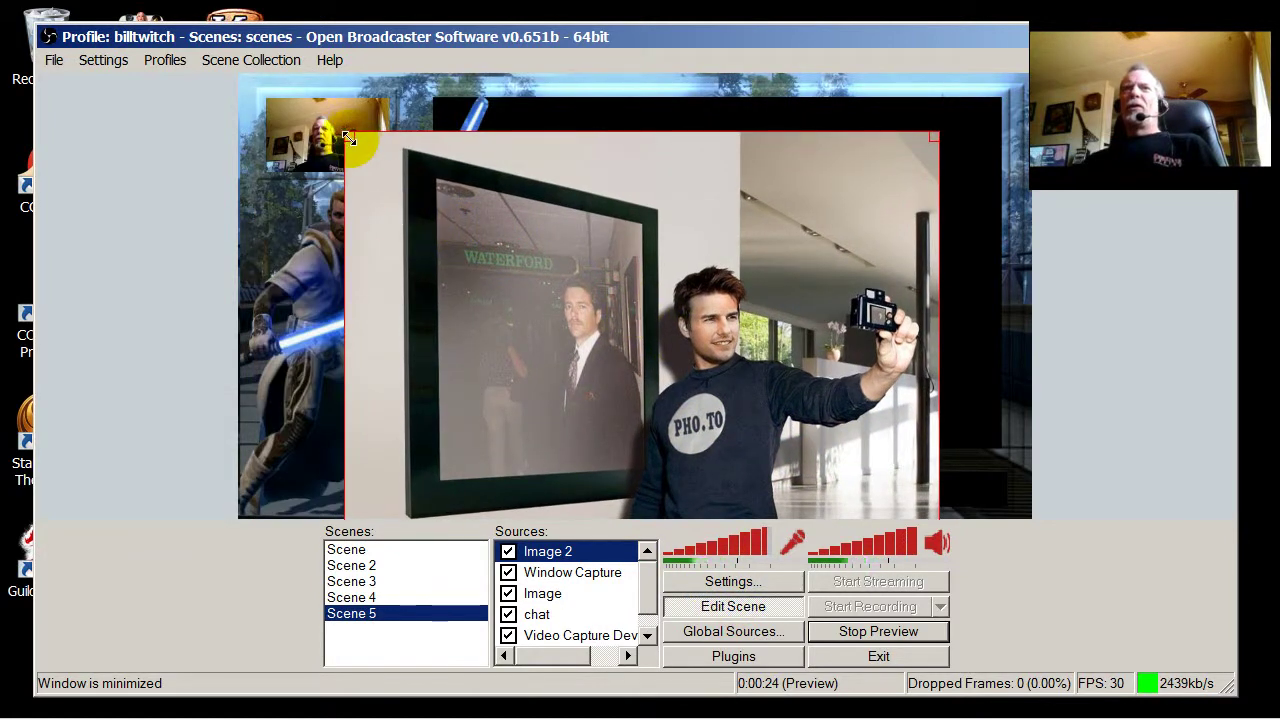
pyautogui.moveTo(349, 137); pyautogui.dragTo(555, 292)
pyautogui.moveTo(707, 381); pyautogui.dragTo(614, 222)
pyautogui.moveTo(828, 387); pyautogui.dragTo(1001, 441)
# Place the billtom picture behind the bg overlay in the source order and check Scene 5 in fullscreen preview mode
pyautogui.rightClick(640, 382)
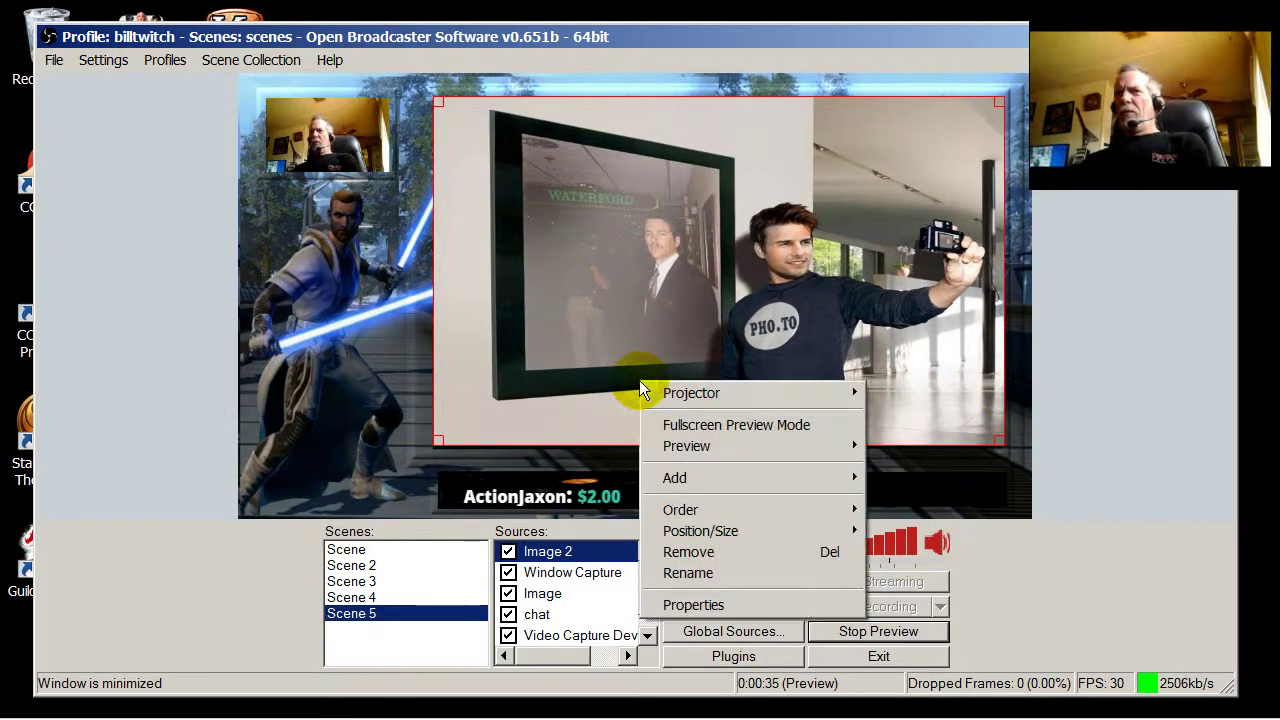
pyautogui.click(756, 429)
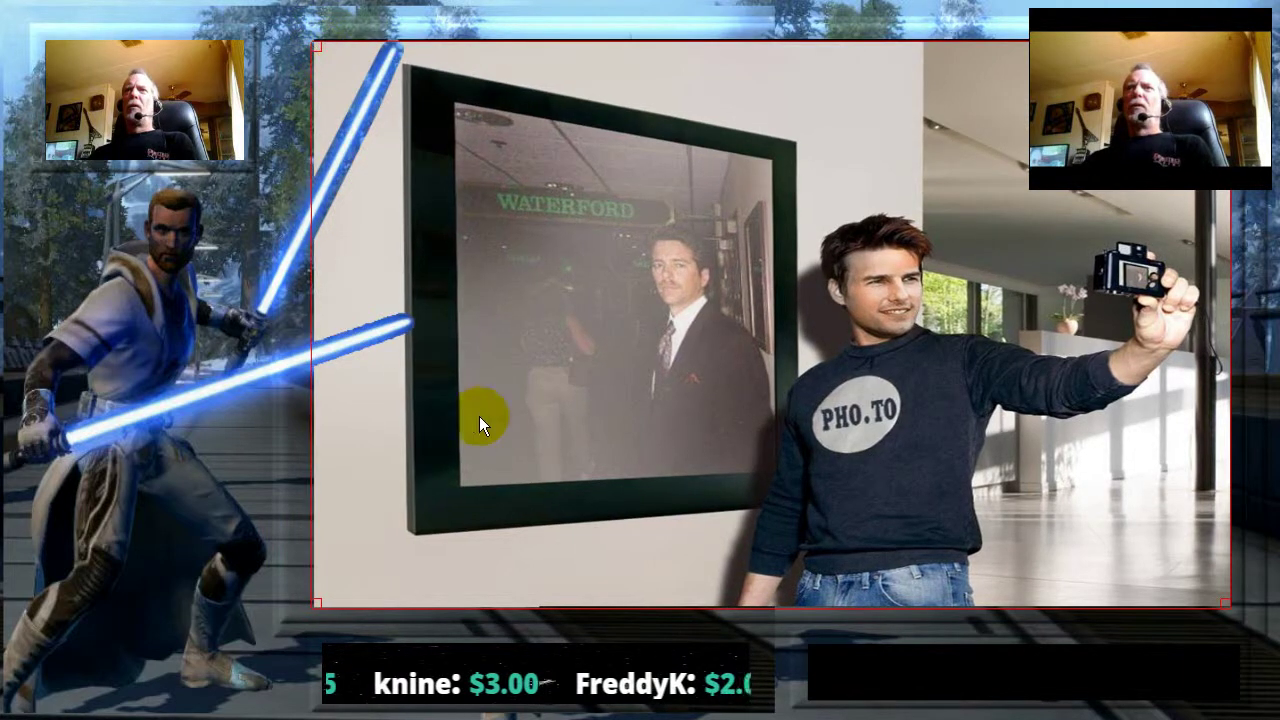
pyautogui.click(225, 476)
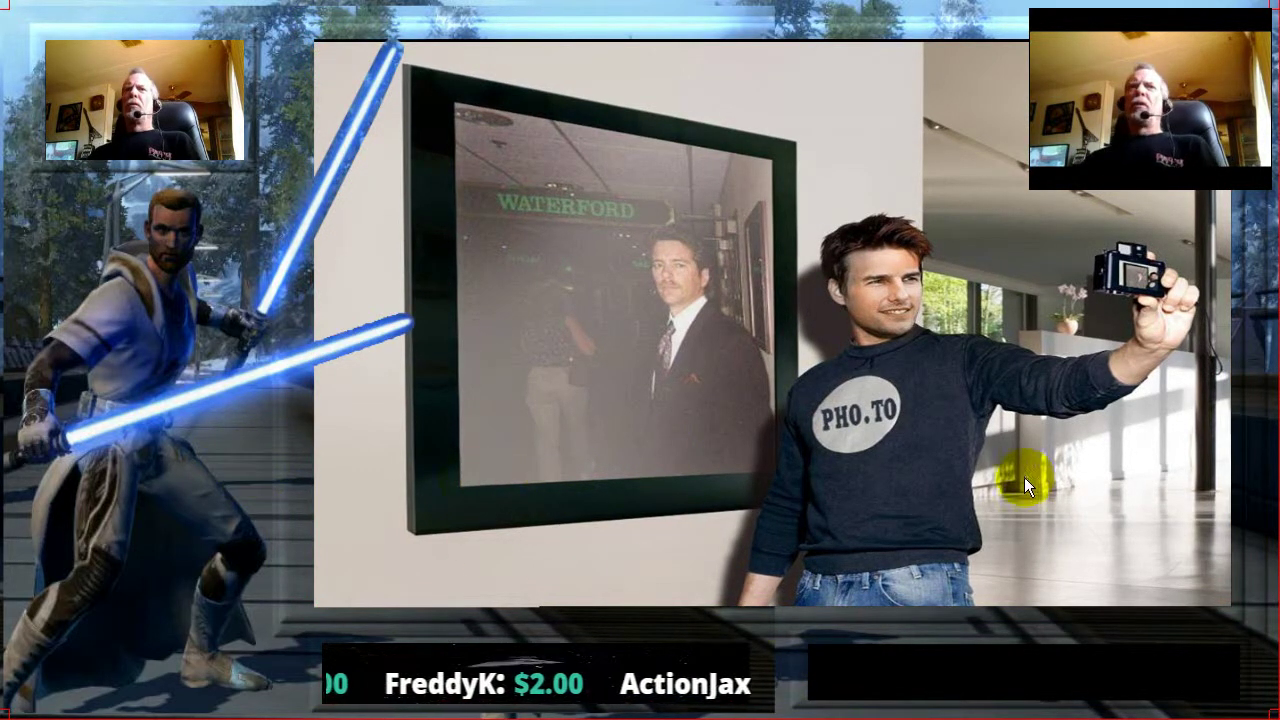
pyautogui.rightClick(240, 506)
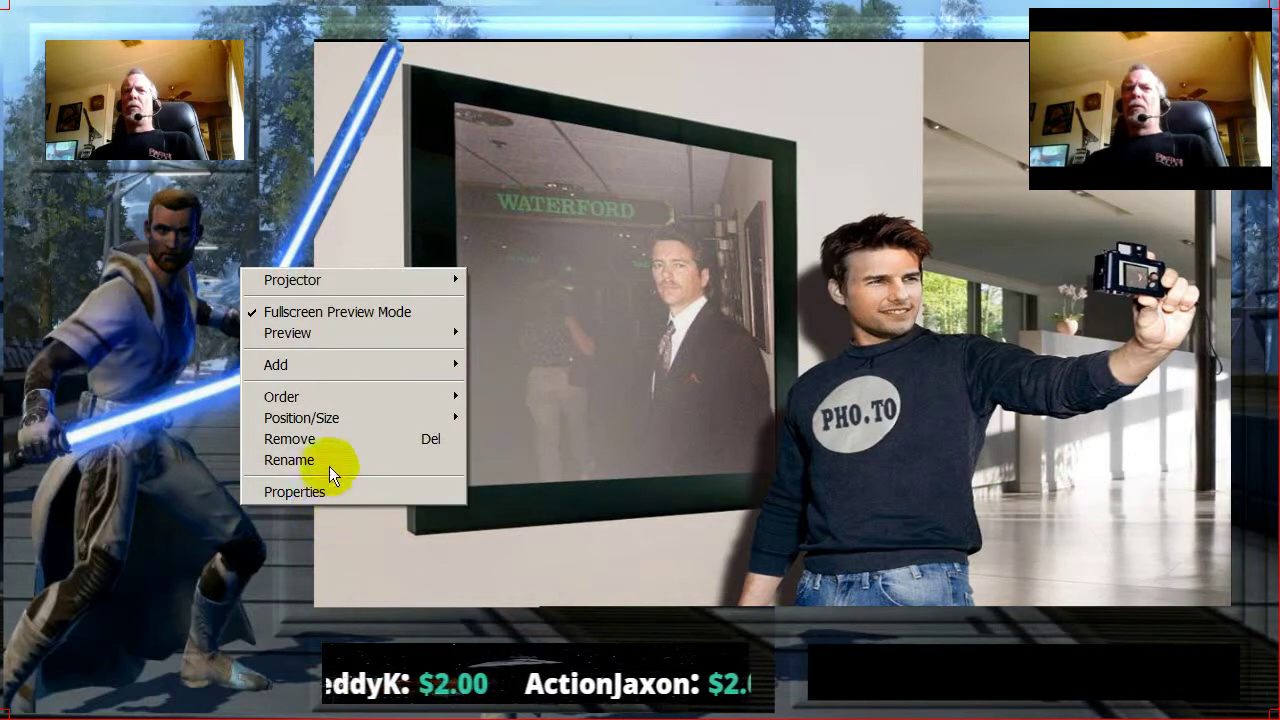
pyautogui.click(354, 305)
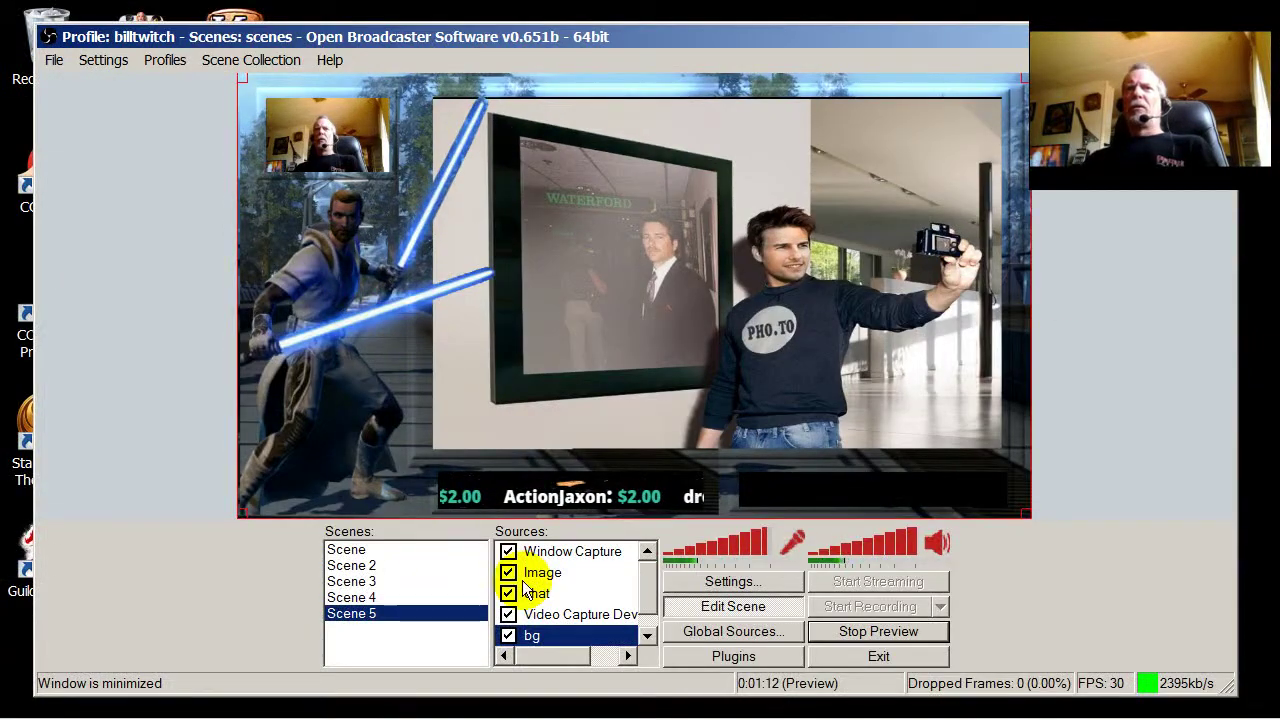
# Turn off scene editing and switch Scene 5 from the preview to live streaming
pyautogui.click(734, 609)
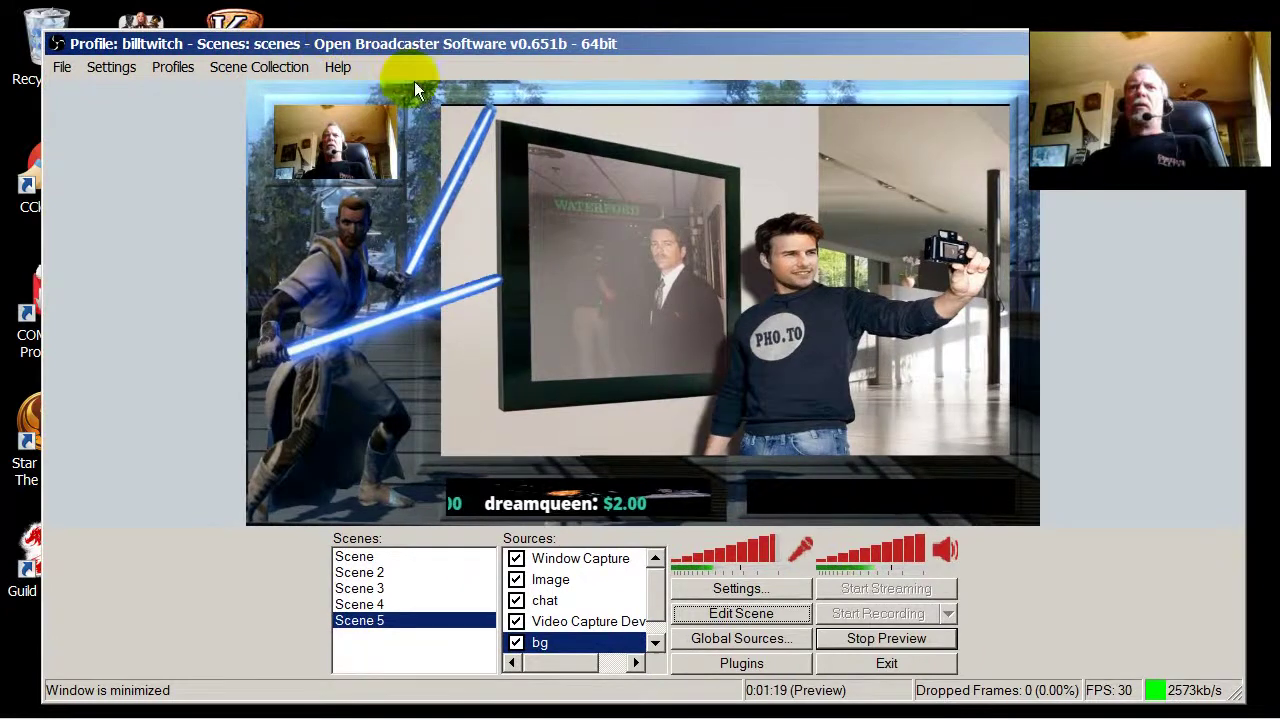
pyautogui.click(888, 638)
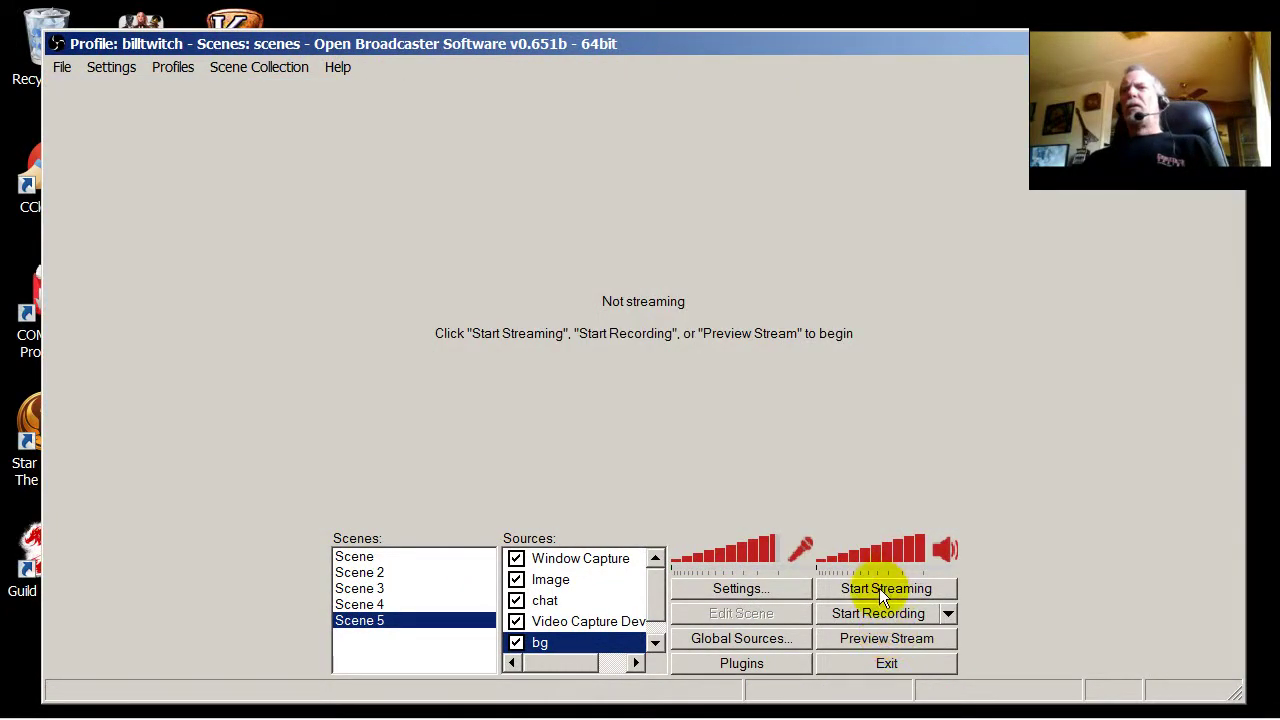
pyautogui.click(879, 588)
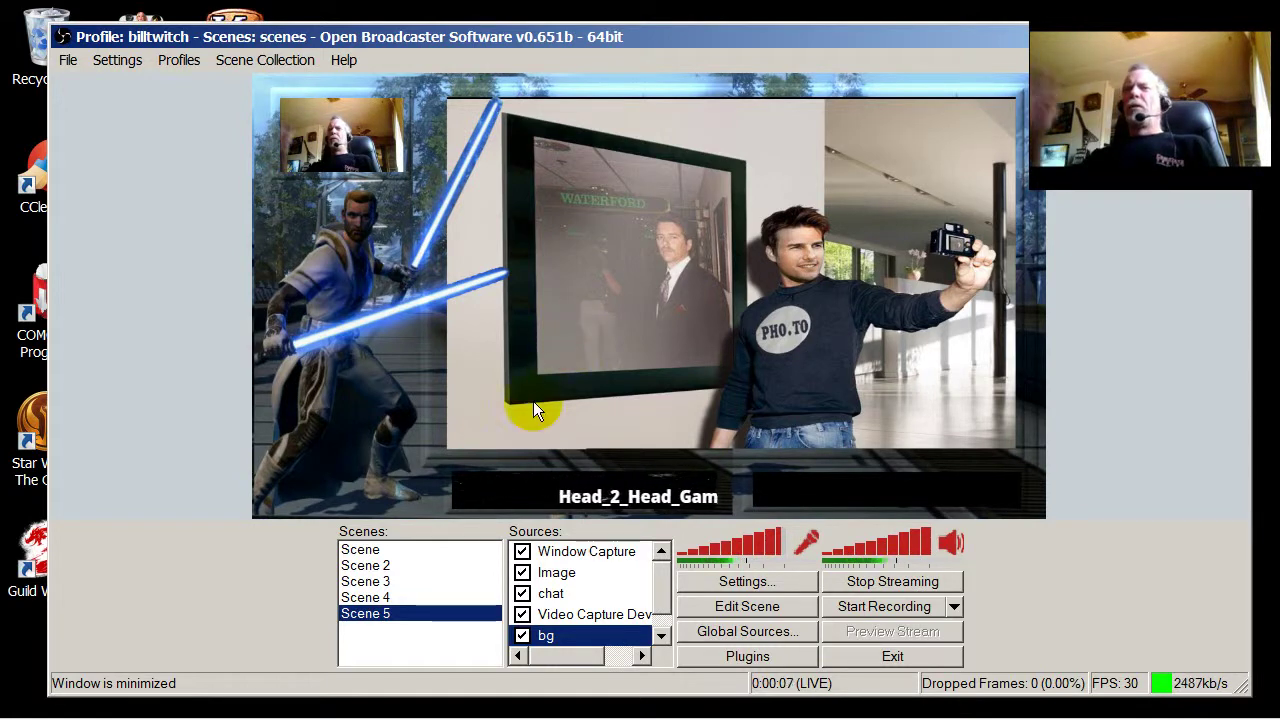
# Switch to the Chrome window with the TwitchAlerts dashboard and request the channel's Twitch dashboard in a new tab
pyautogui.moveTo(283, 712)
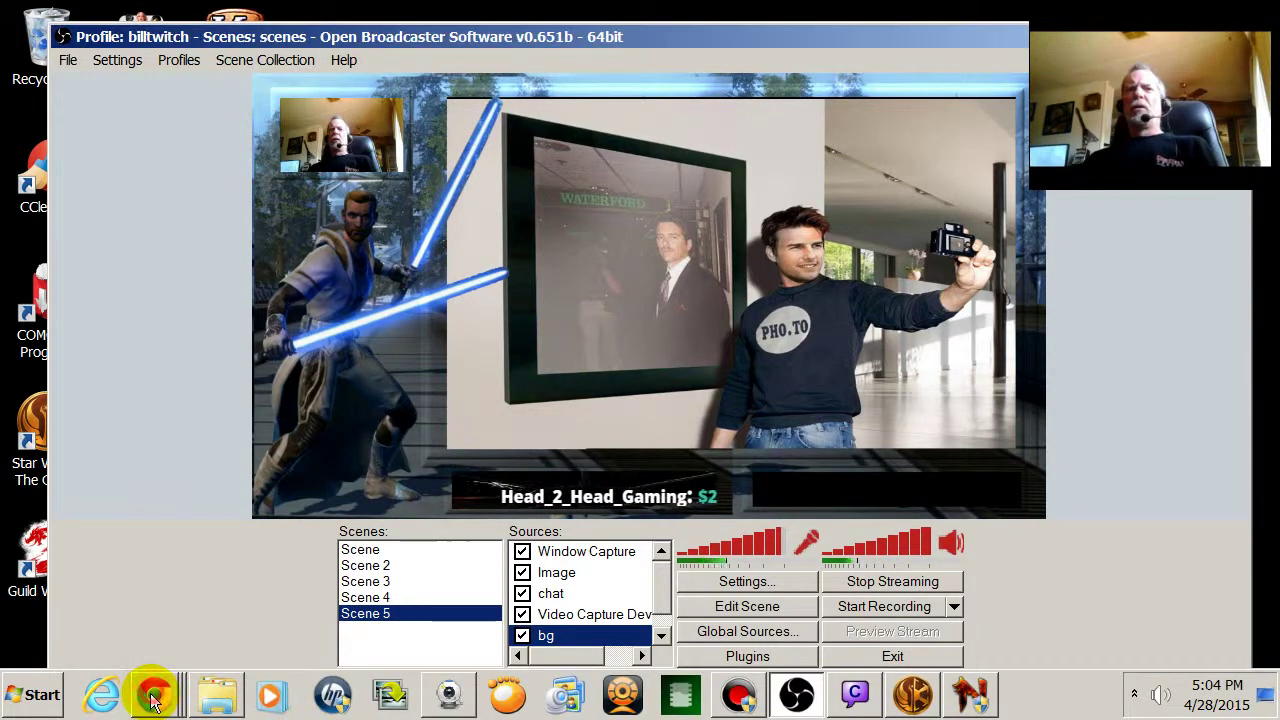
pyautogui.moveTo(155, 695)
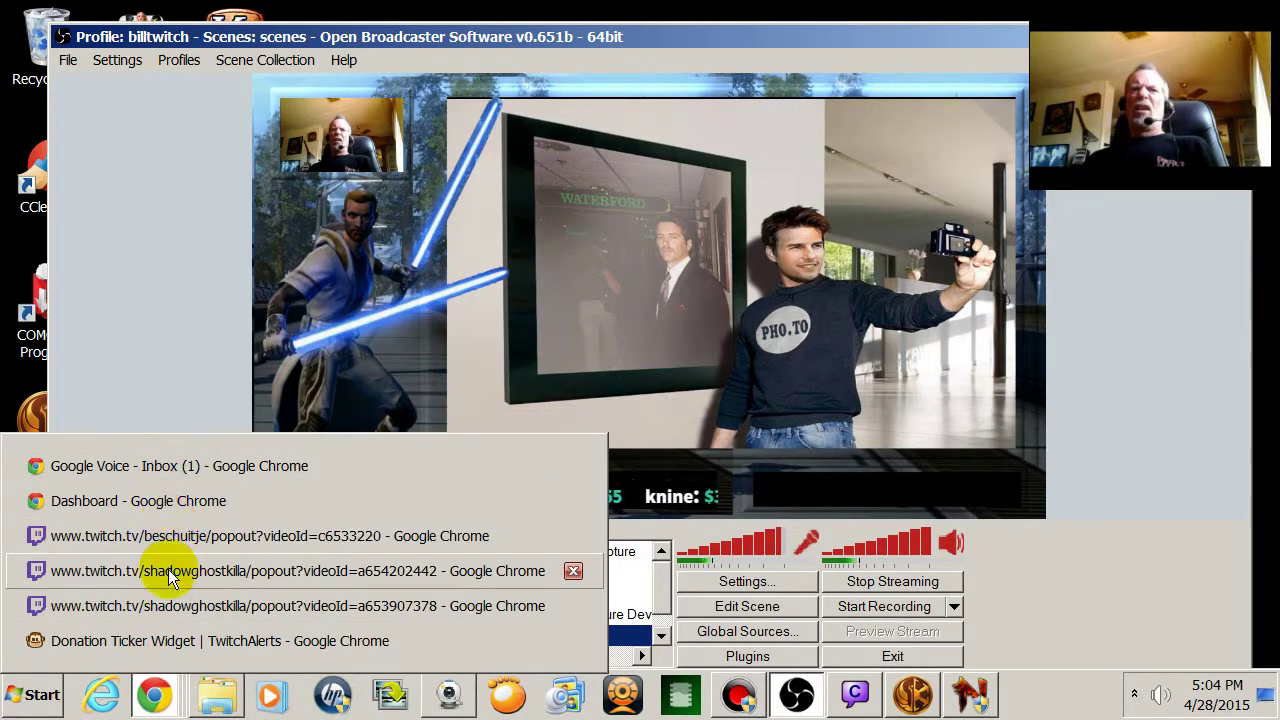
pyautogui.click(181, 506)
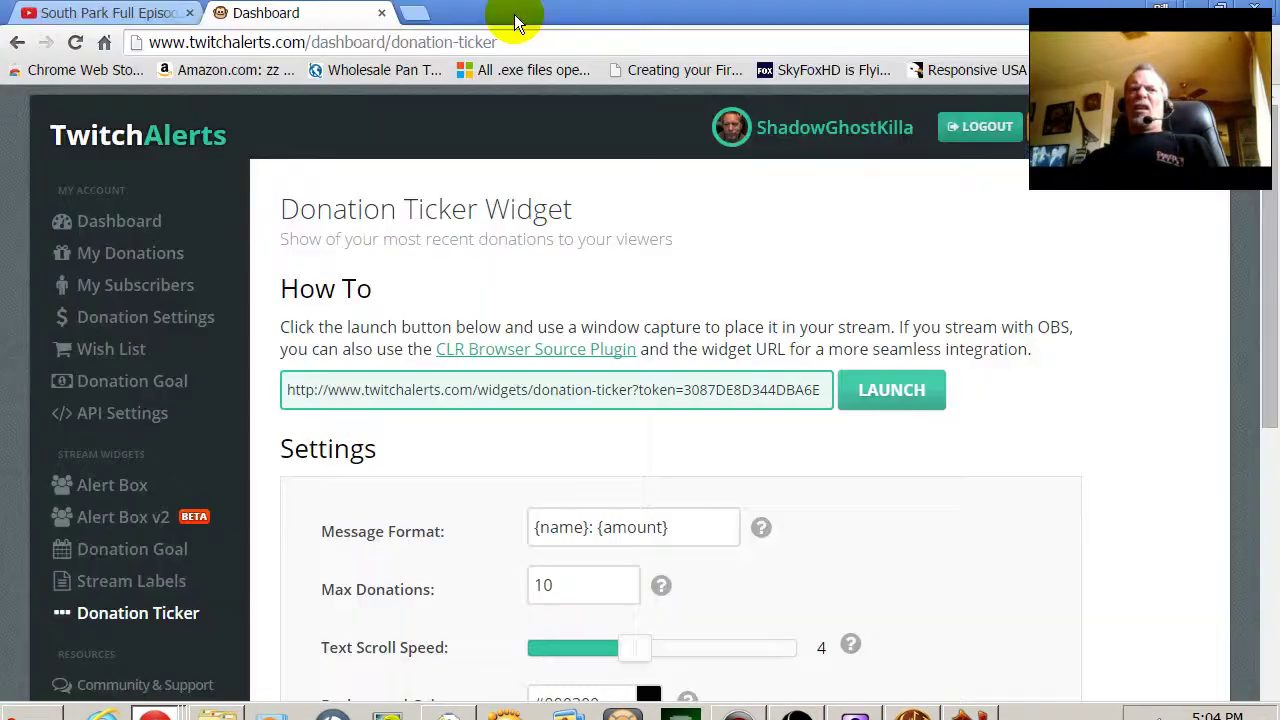
pyautogui.click(413, 13)
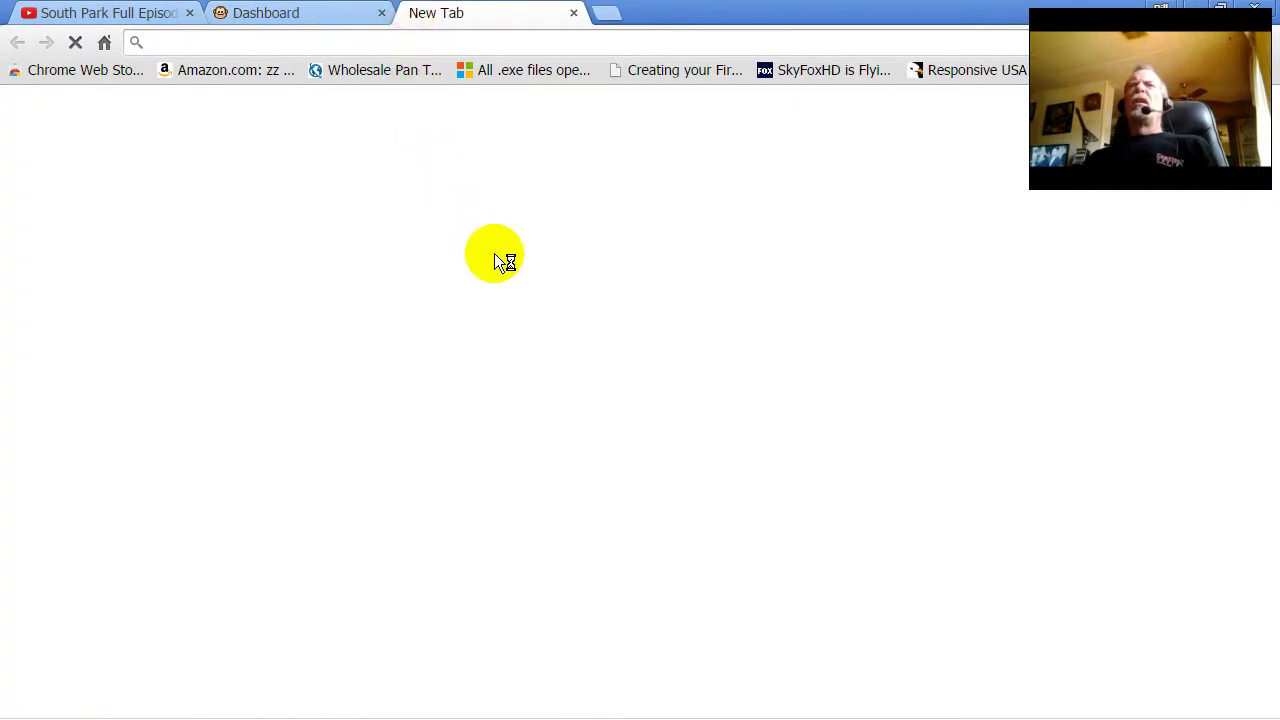
pyautogui.write('twitc')
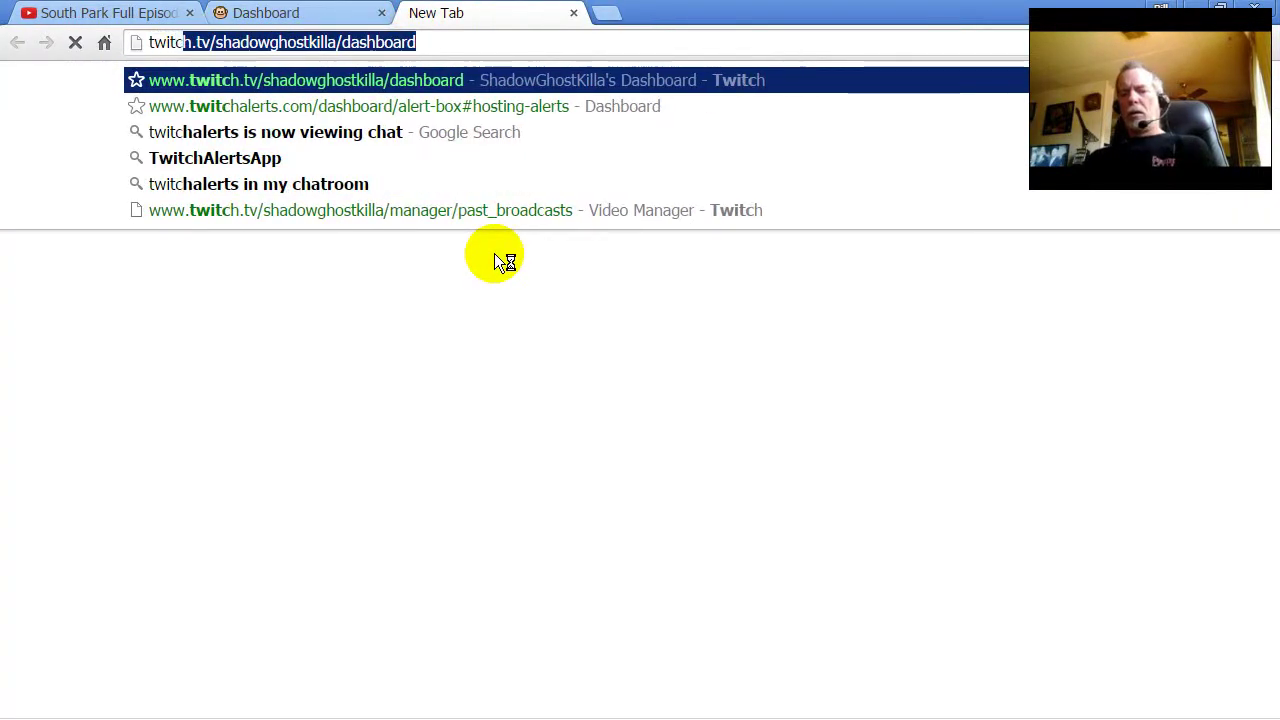
pyautogui.write('h')
pyautogui.press('Return')
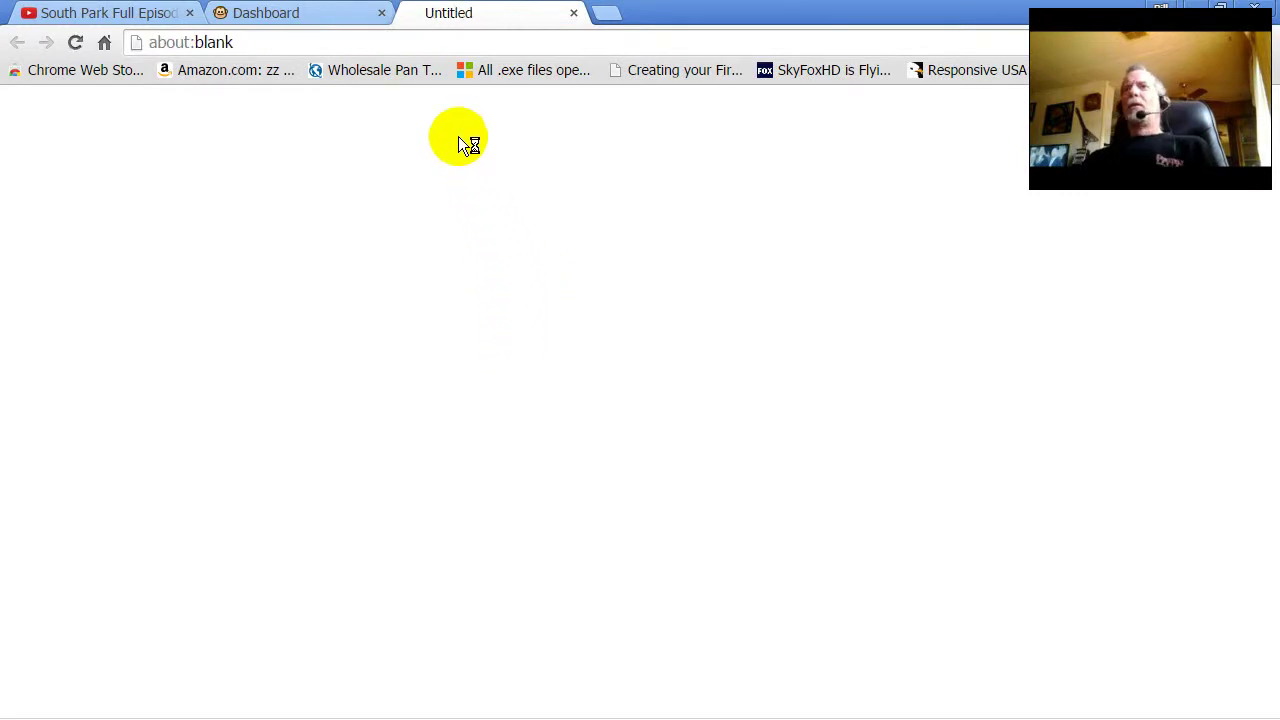
# Enter the channel's twitch.tv dashboard address again in the same tab and load it
pyautogui.click(300, 44)
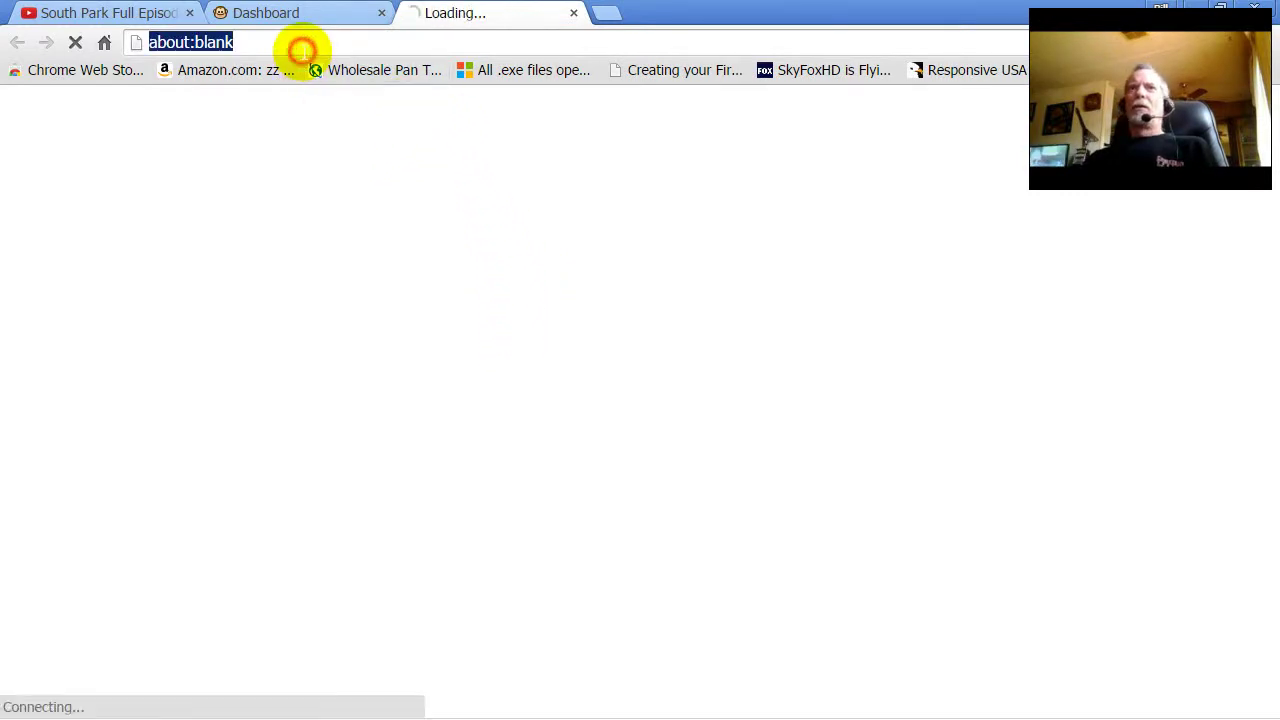
pyautogui.write('f')
pyautogui.press('BackSpace')
pyautogui.press('BackSpace')
pyautogui.write('twi')
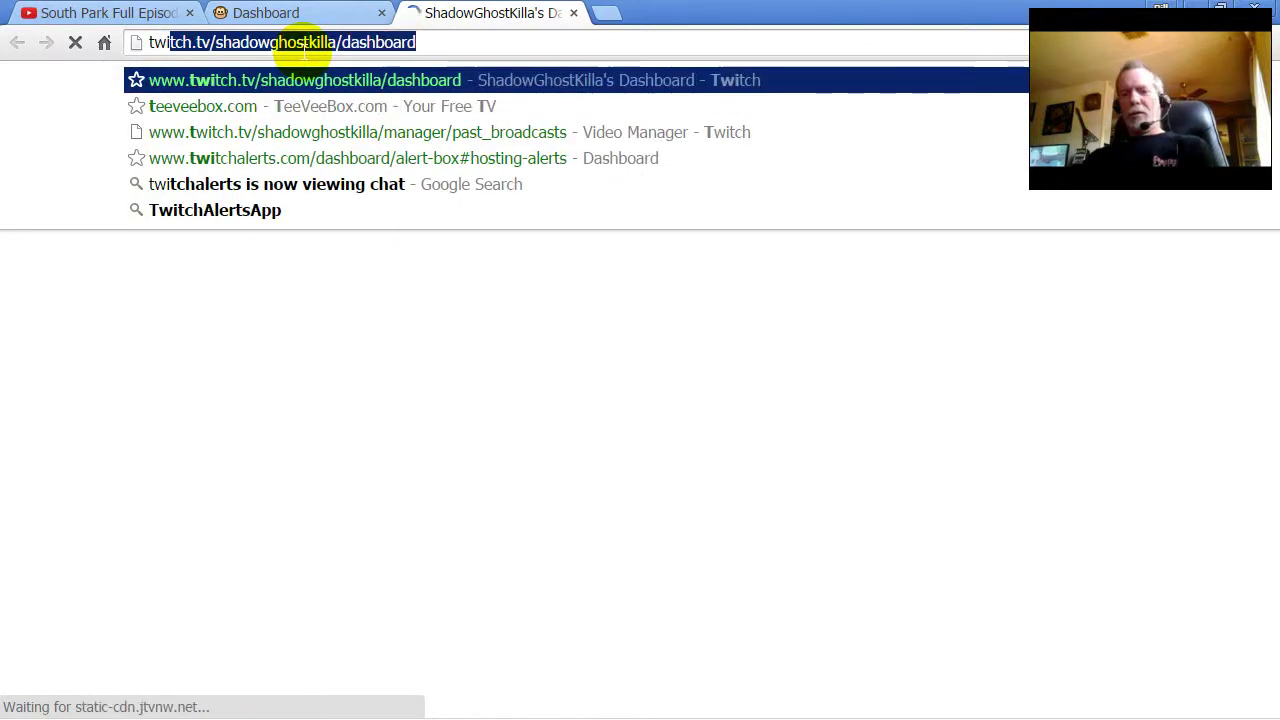
pyautogui.write('tch')
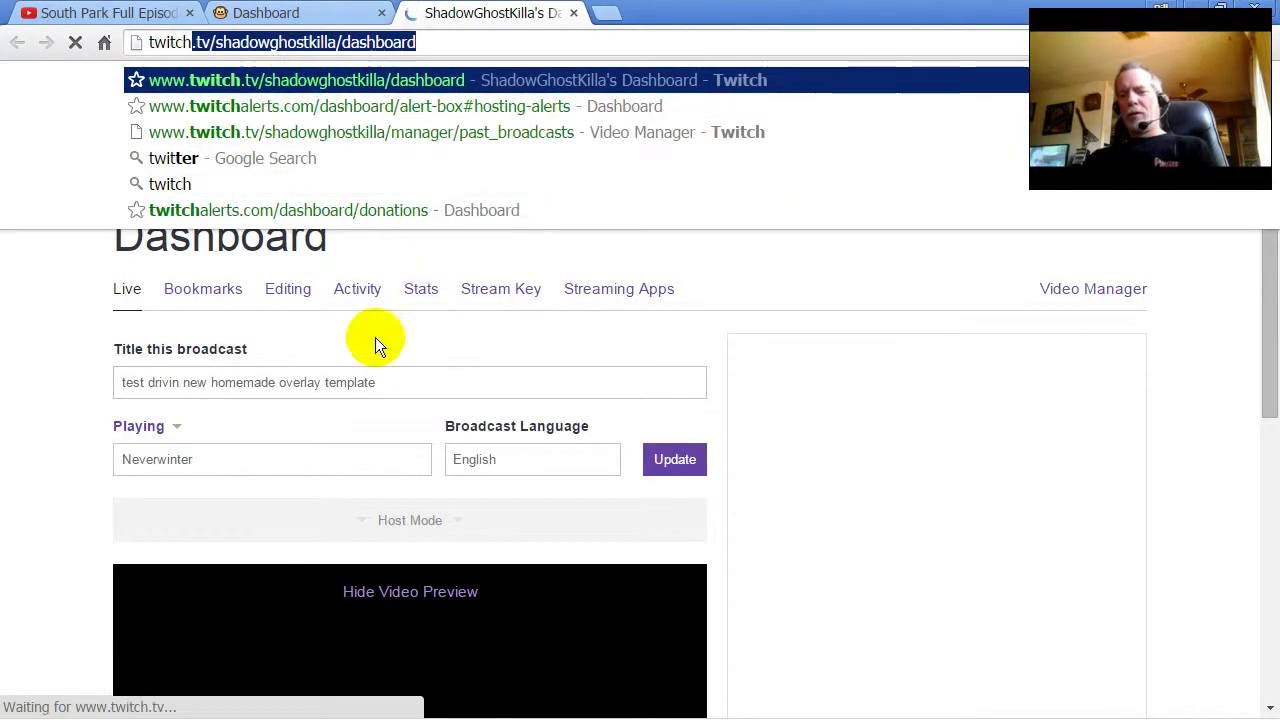
pyautogui.press('Return')
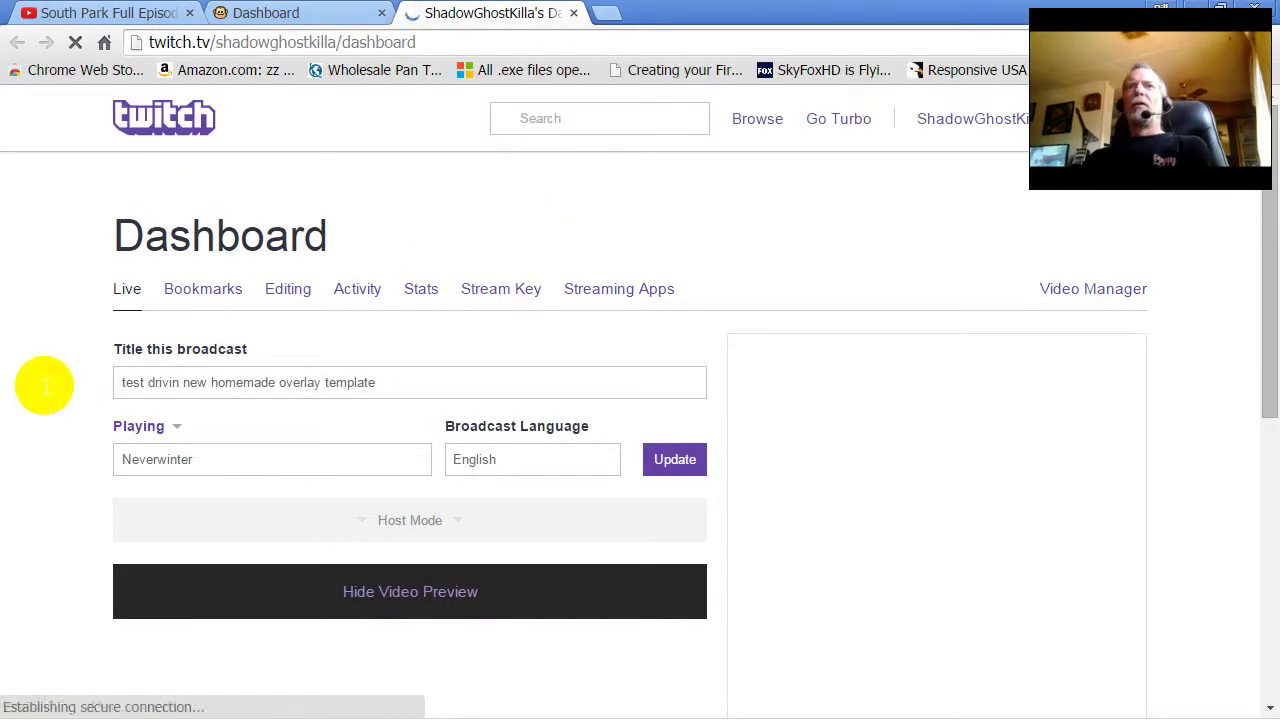
# Examine the Twitch dashboard's video preview to check how the Scene 5 overlay looks in the live stream
pyautogui.scroll(-3, 84, 395)
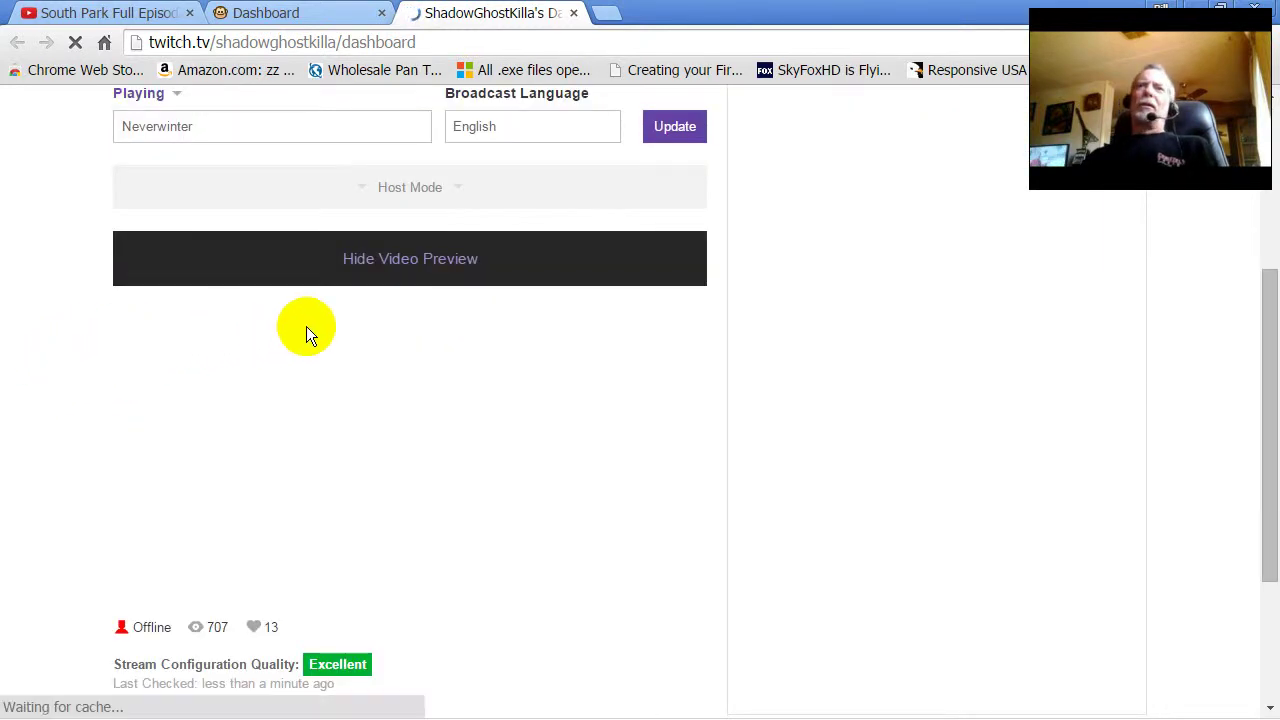
pyautogui.scroll(3, 73, 346)
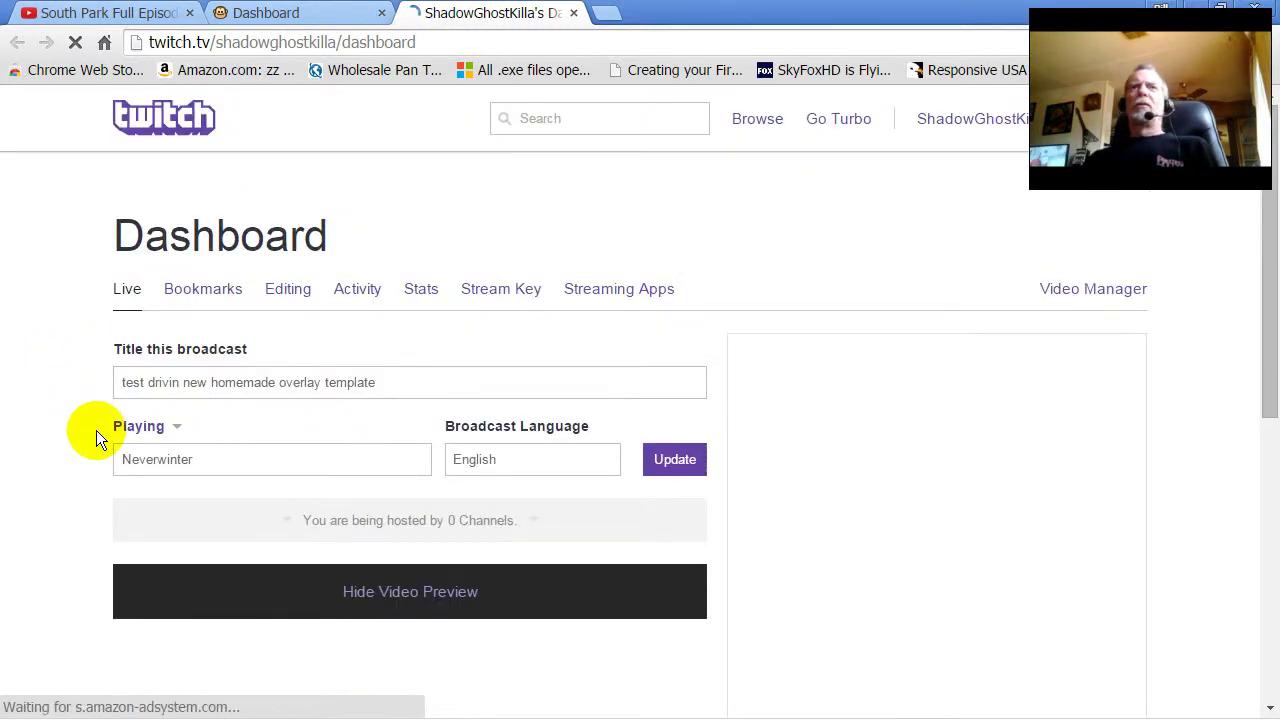
pyautogui.scroll(-2, 98, 438)
pyautogui.scroll(-2, 117, 444)
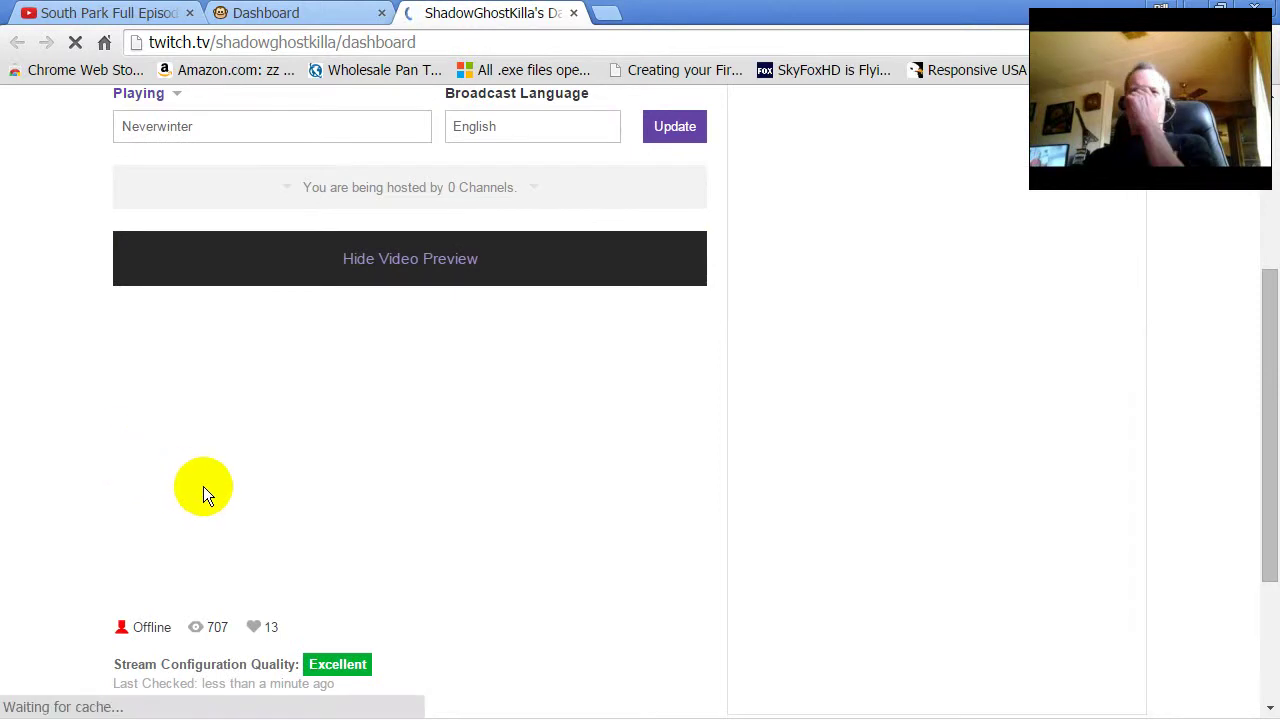
pyautogui.scroll(-2, 60, 504)
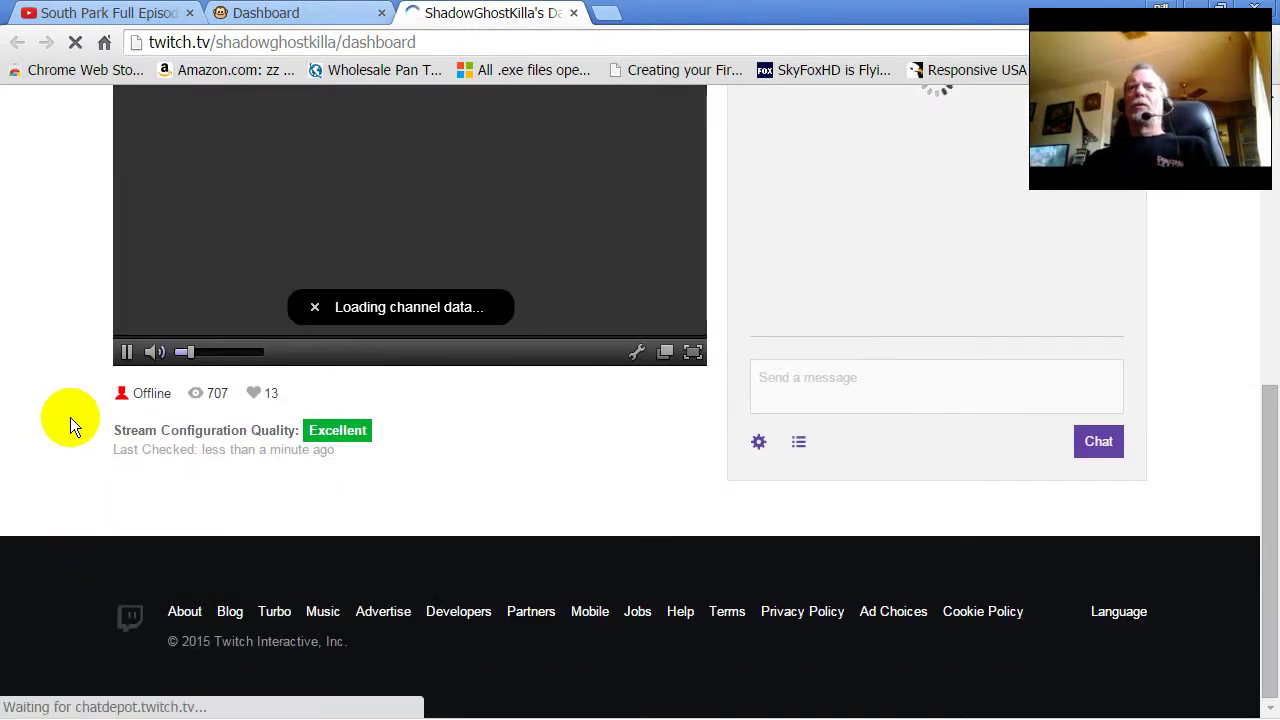
pyautogui.scroll(5, 52, 356)
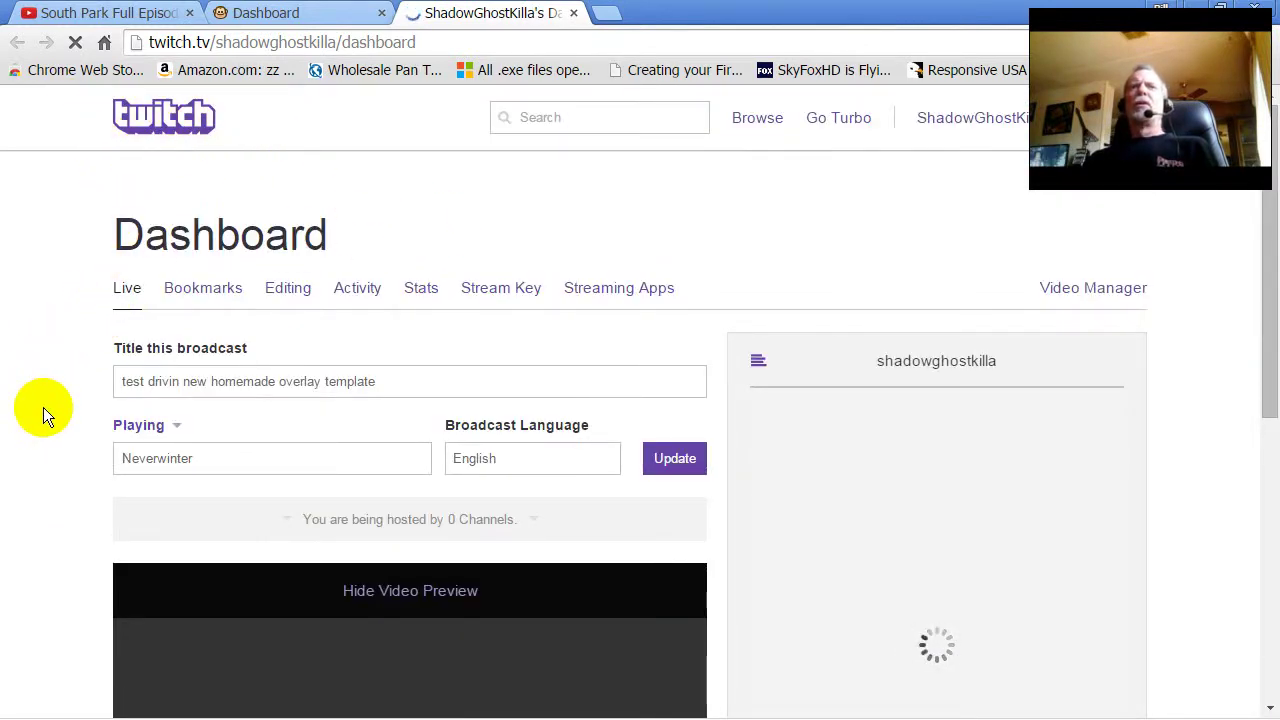
pyautogui.scroll(-3, 43, 407)
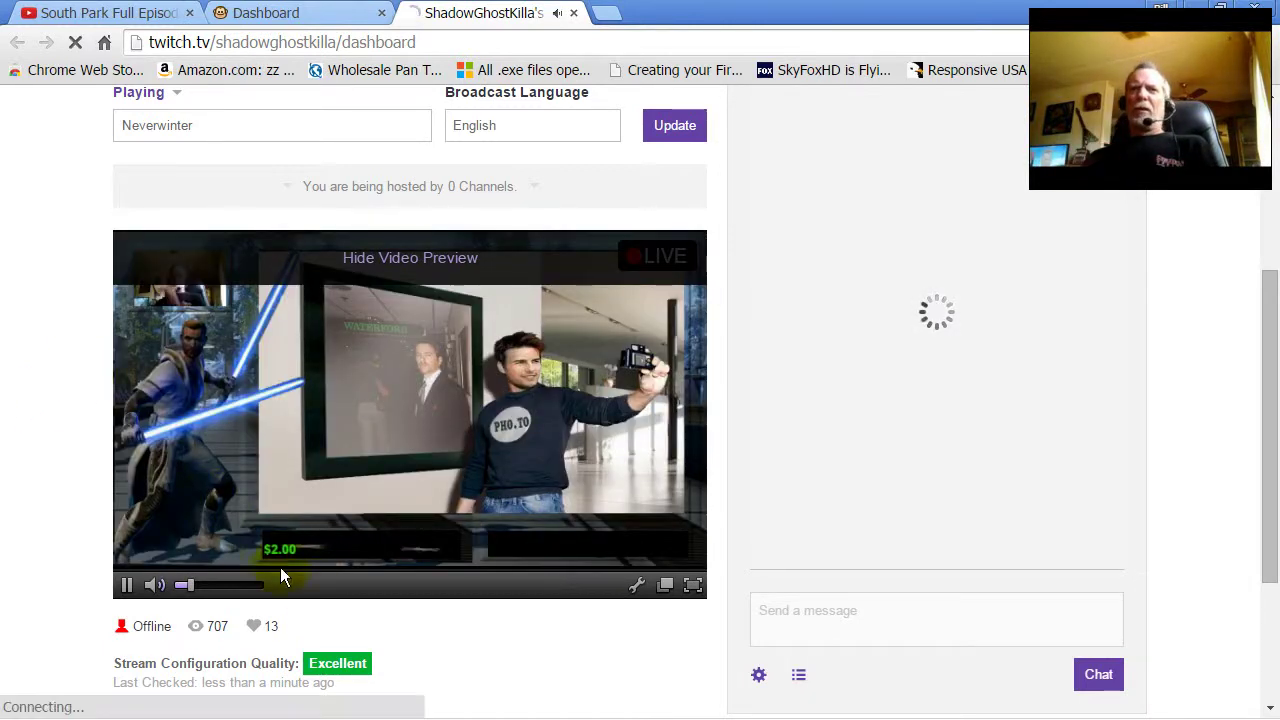
# View the Twitch dashboard's video preview at full screen to check the Scene 5 overlay in the live stream
pyautogui.scroll(-2, 104, 638)
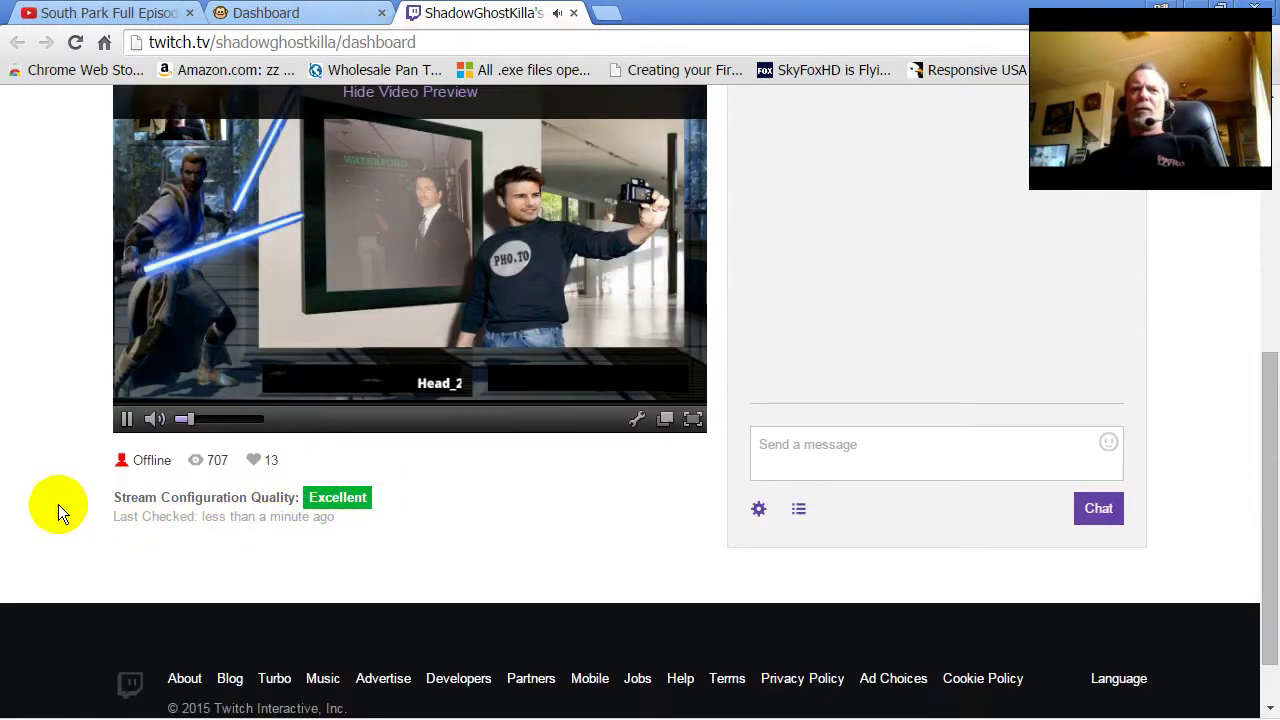
pyautogui.scroll(4, 57, 503)
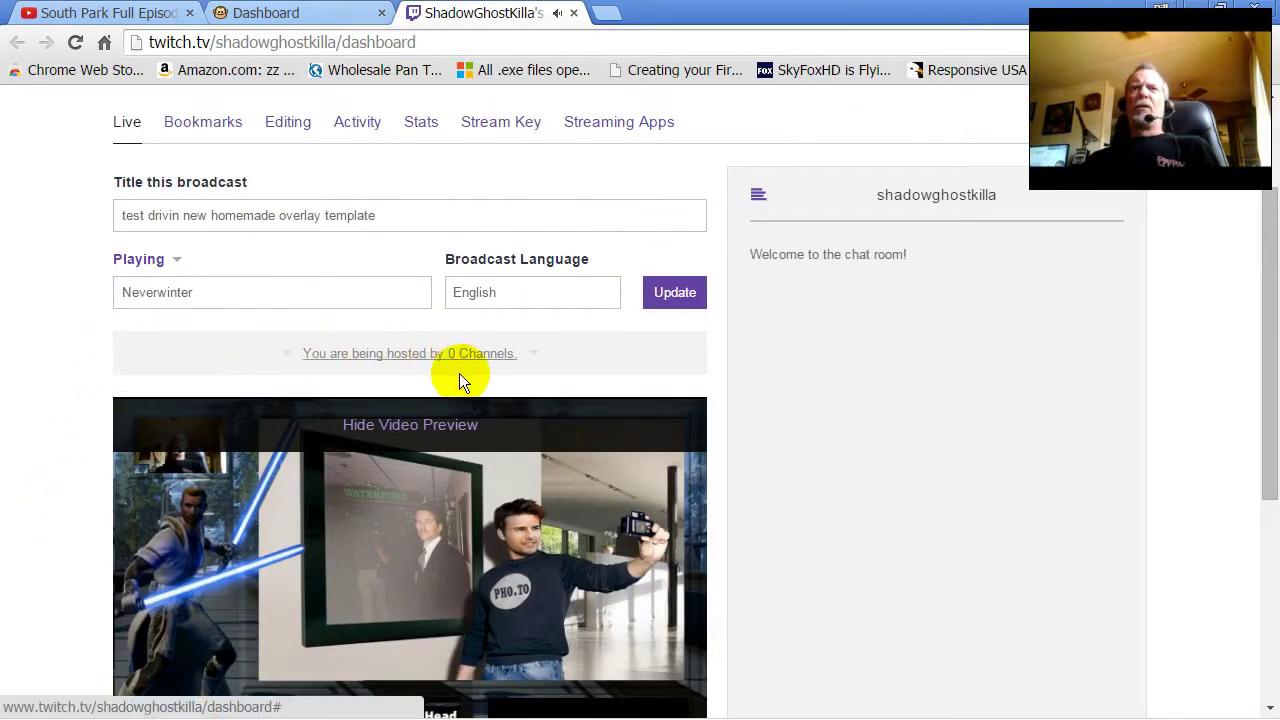
pyautogui.scroll(-4, 141, 404)
pyautogui.scroll(2, 118, 449)
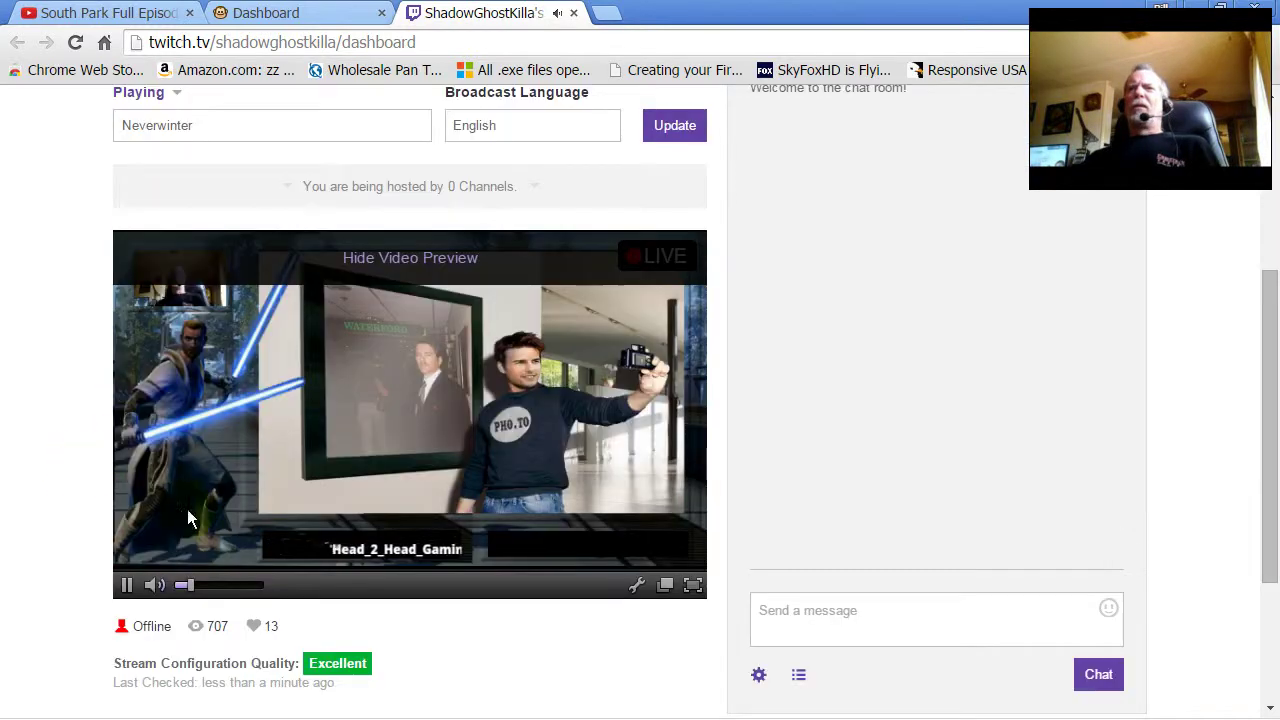
pyautogui.click(693, 585)
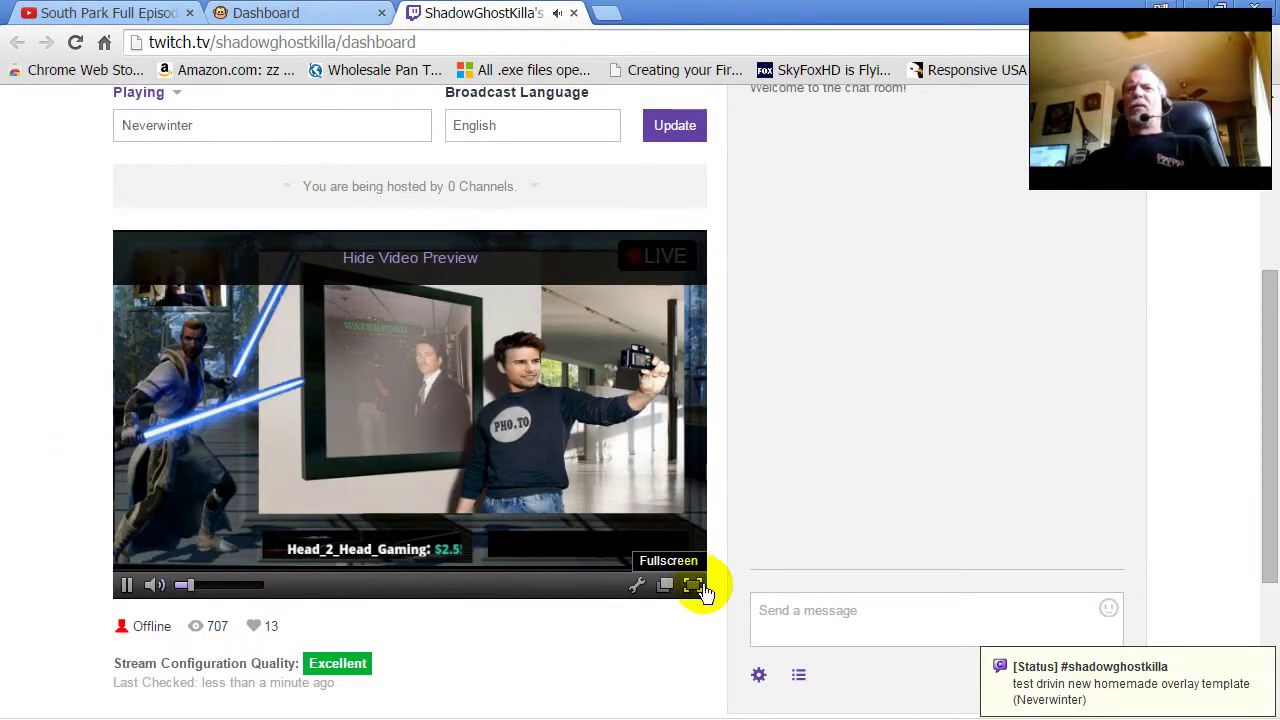
pyautogui.click(694, 586)
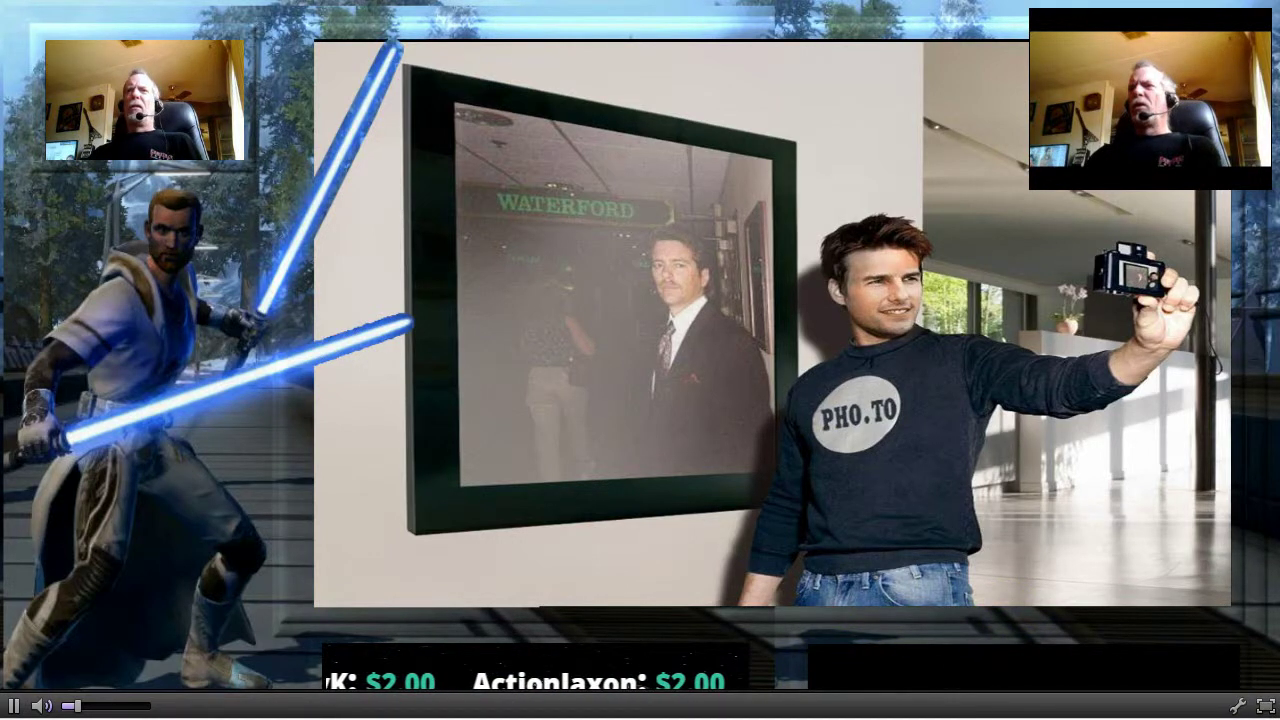
# Bring up the Chatty window and move it higher over the stream, leaving full screen to return to Open Broadcaster Software
pyautogui.click(876, 697)
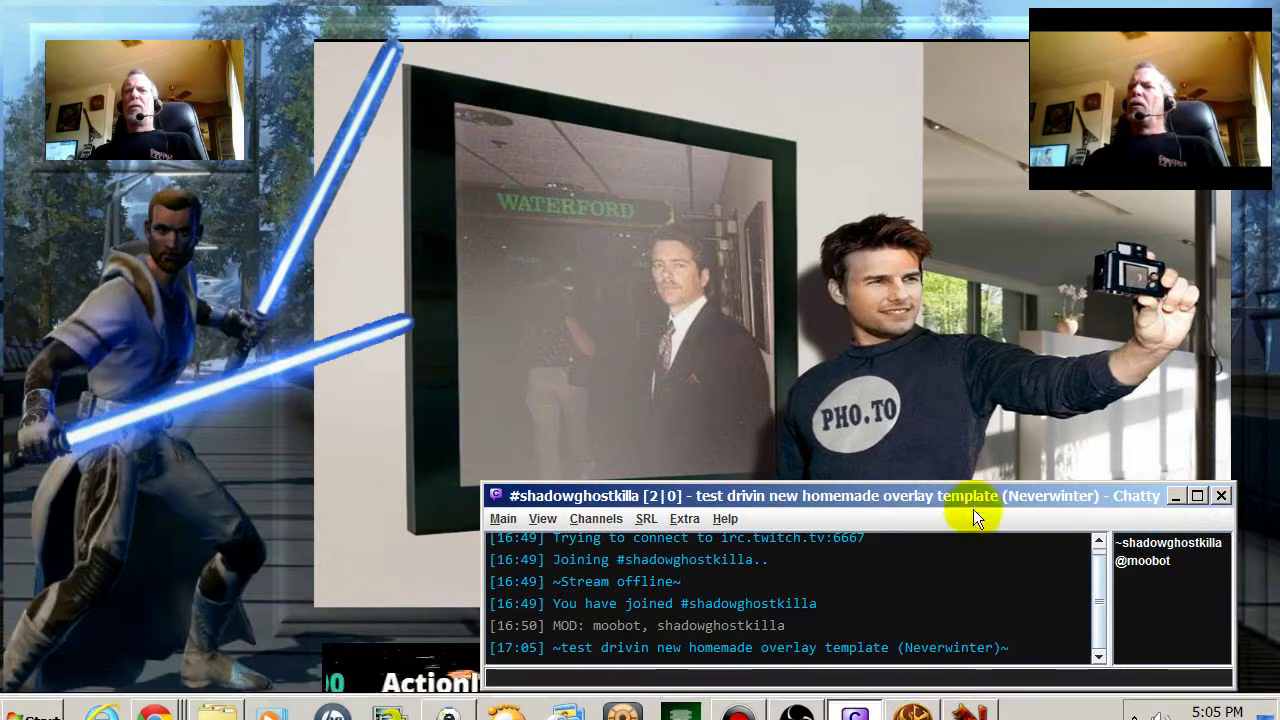
pyautogui.moveTo(973, 498); pyautogui.dragTo(983, 352)
pyautogui.click(968, 575)
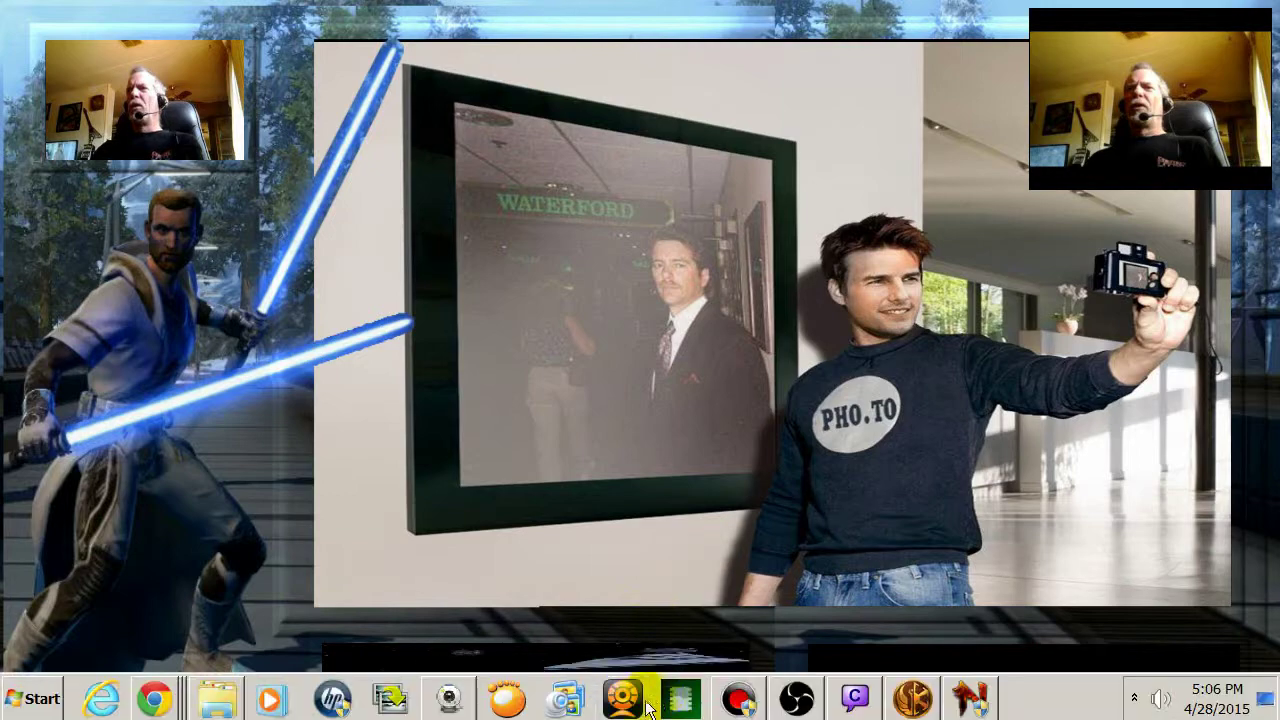
pyautogui.rightClick(940, 643)
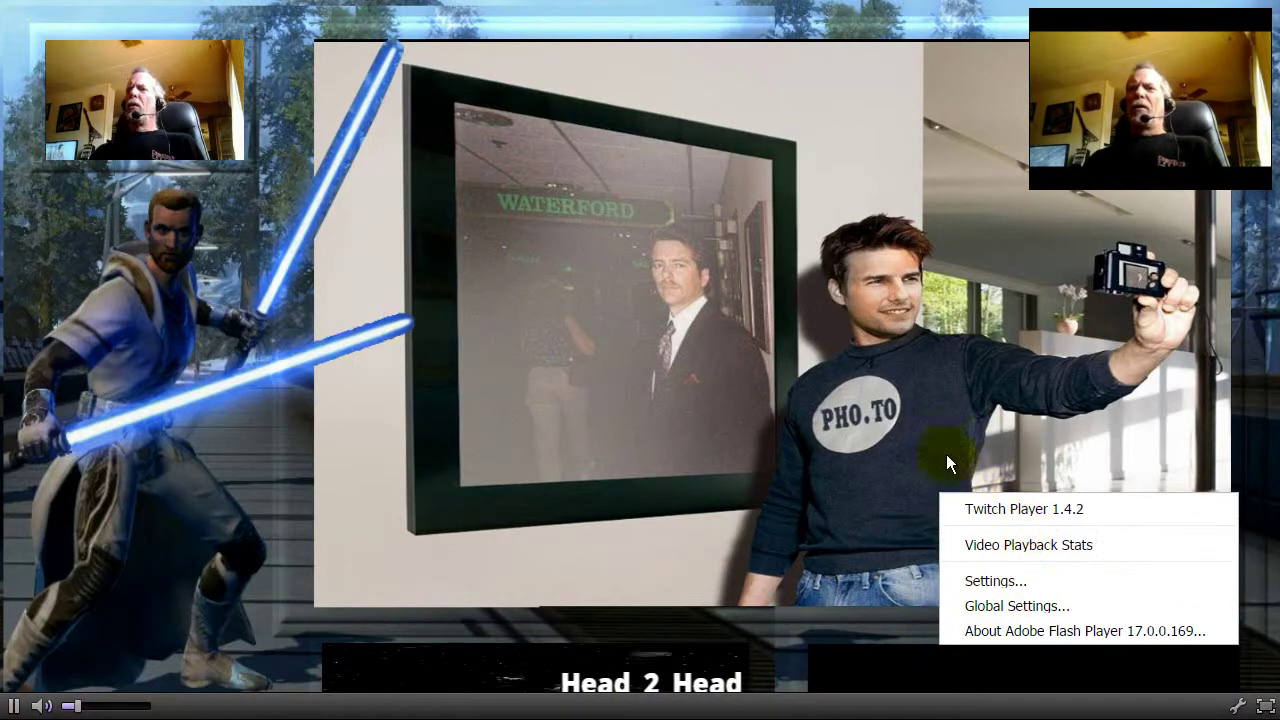
pyautogui.press('Escape')
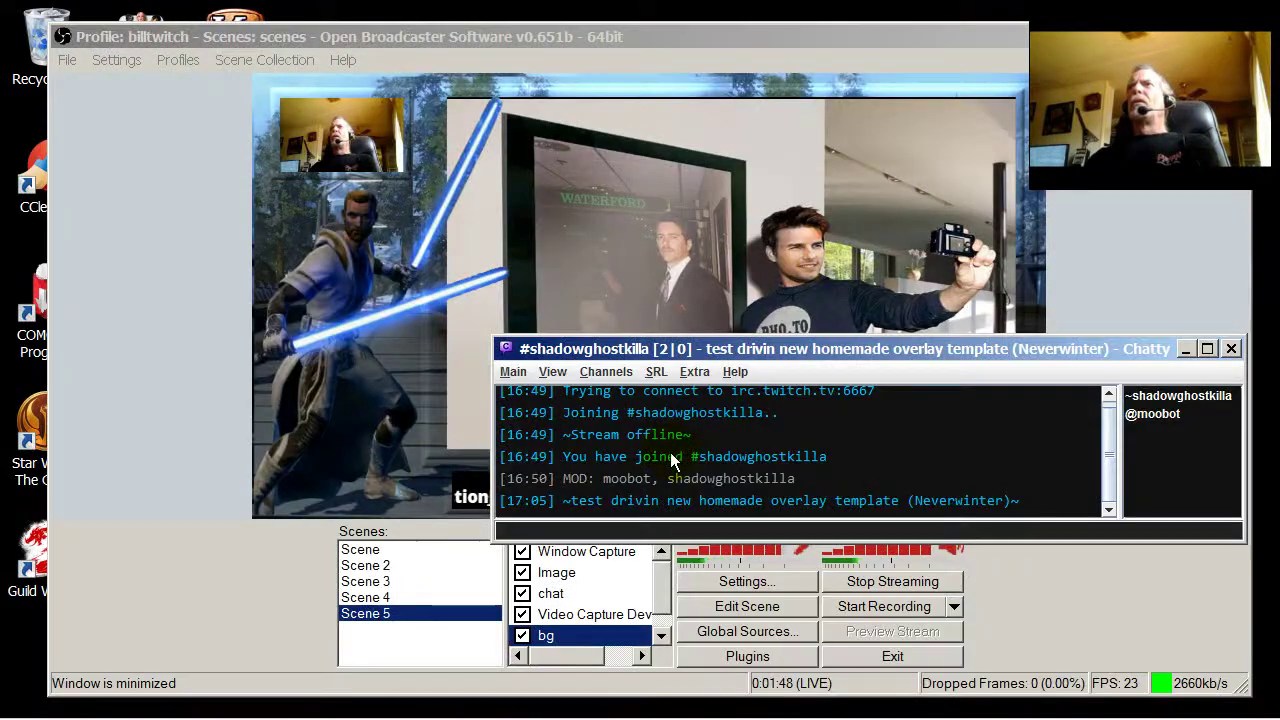
# Refresh the chat source's window list and set it to capture the Chatty window titled "test drivin new homemade overlay template (Neverwinter)"
pyautogui.moveTo(844, 348); pyautogui.dragTo(817, 248)
pyautogui.click(550, 593)
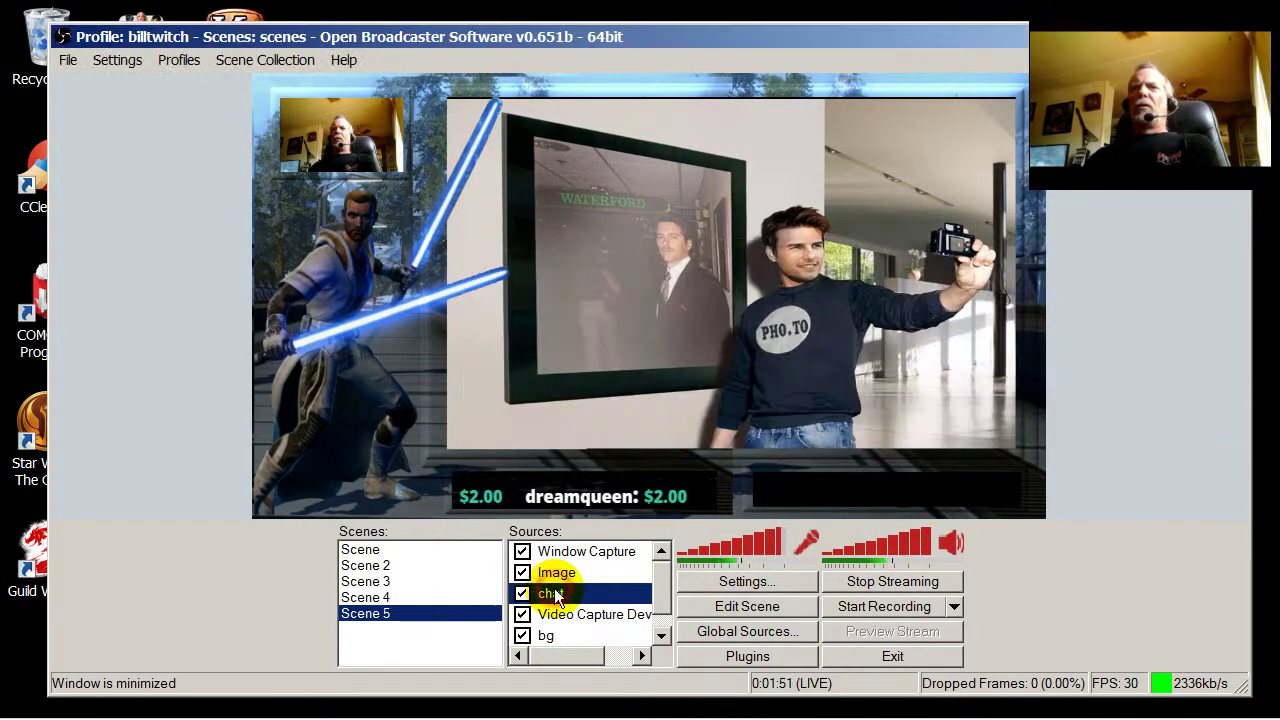
pyautogui.rightClick(556, 592)
pyautogui.click(593, 574)
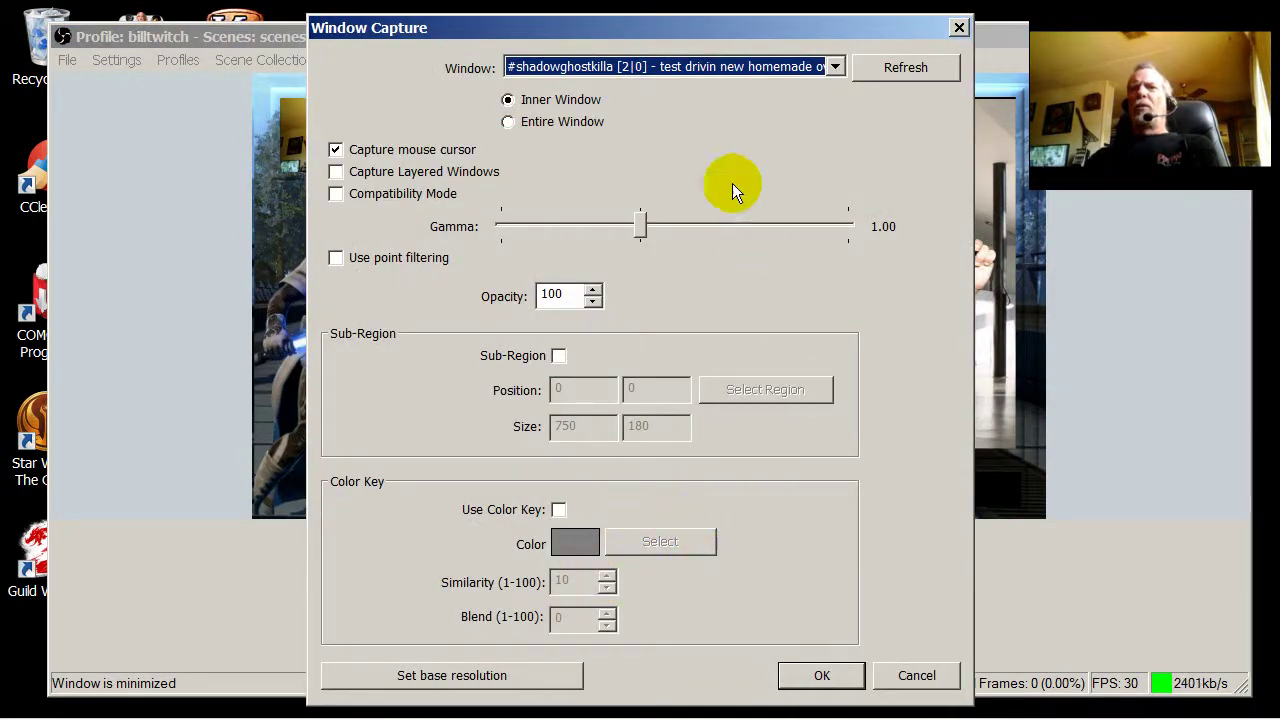
pyautogui.click(835, 66)
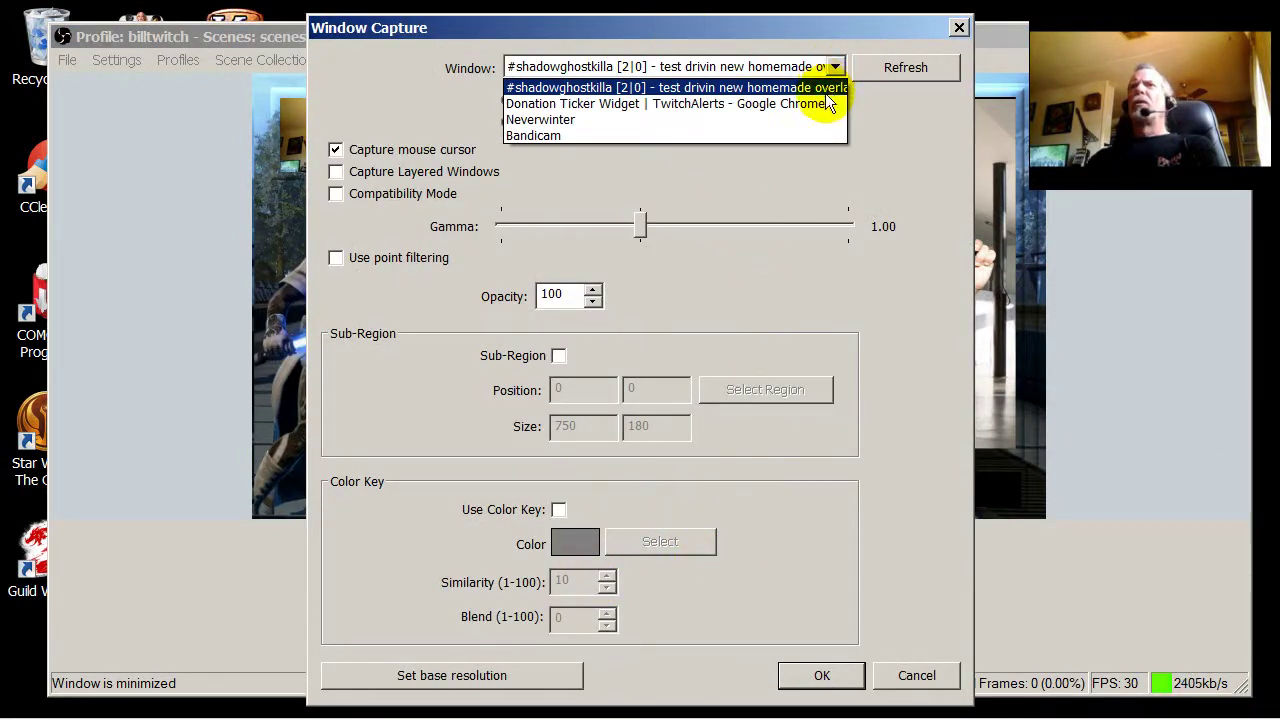
pyautogui.click(892, 72)
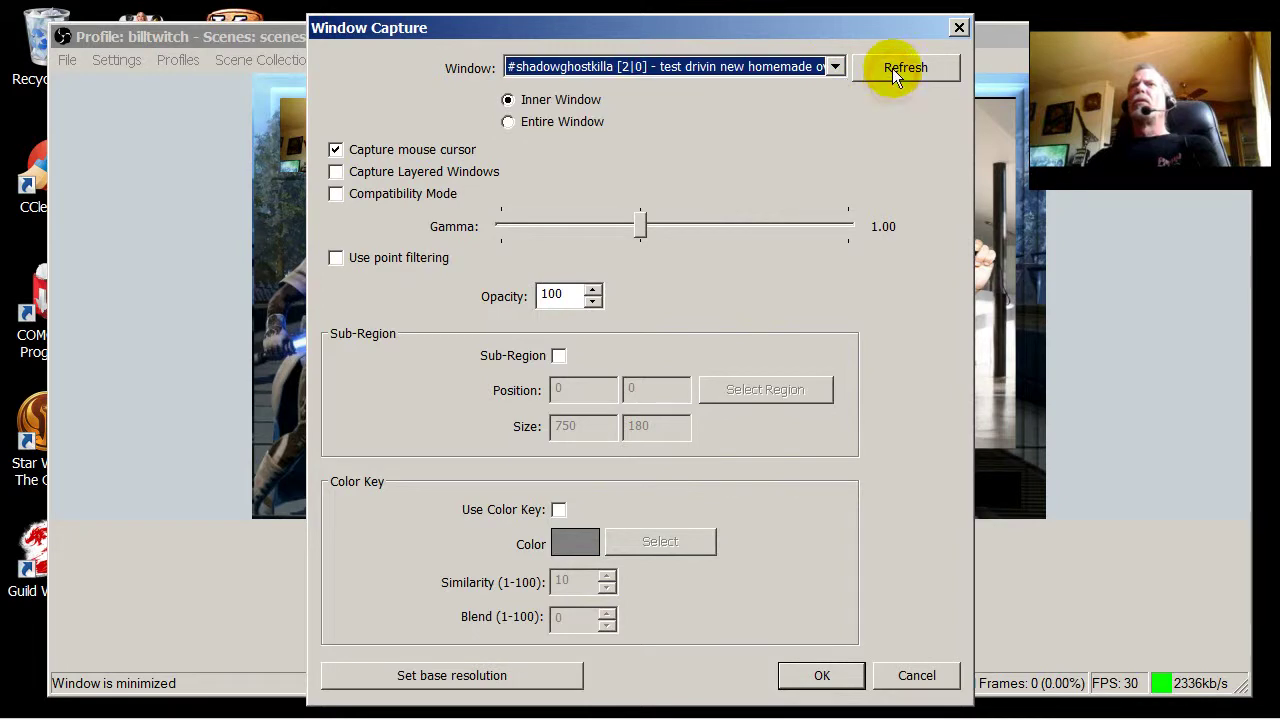
pyautogui.click(892, 66)
pyautogui.click(835, 66)
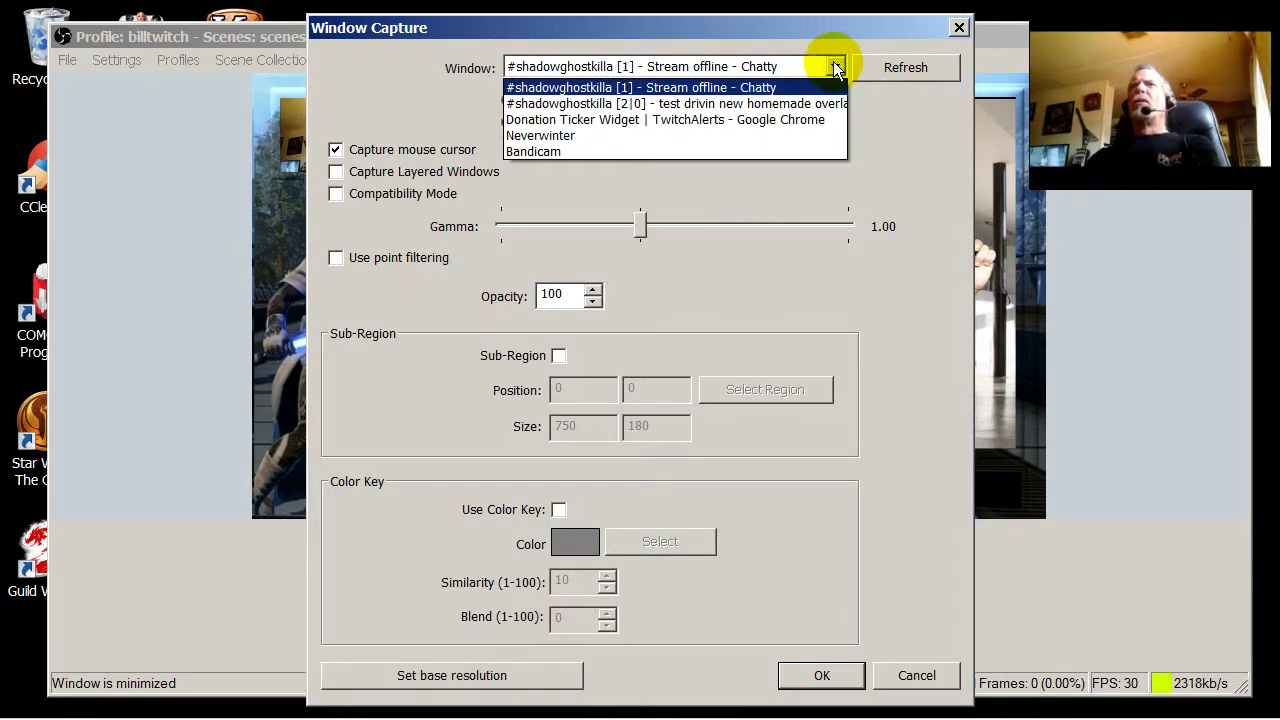
pyautogui.click(832, 62)
pyautogui.click(821, 675)
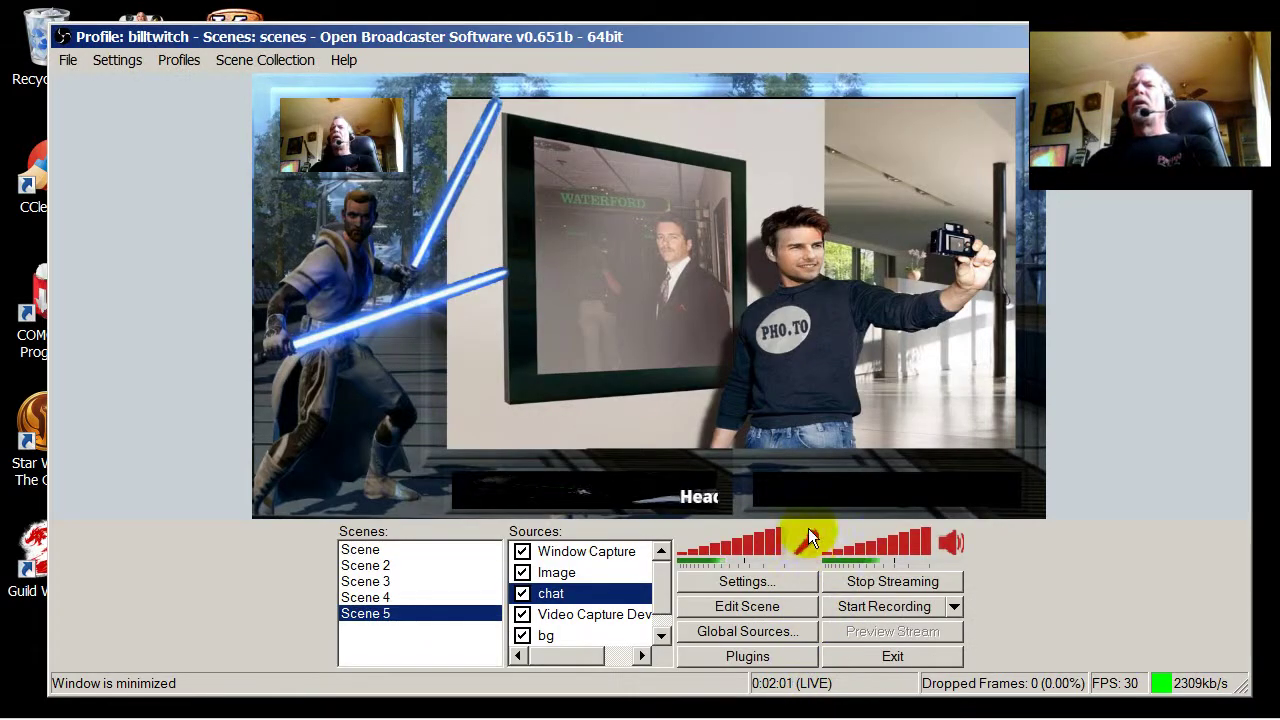
# Turn on scene editing for the chat source and shrink the program window, placing Chatty below it without overlap
pyautogui.click(760, 605)
pyautogui.moveTo(759, 445); pyautogui.dragTo(762, 458)
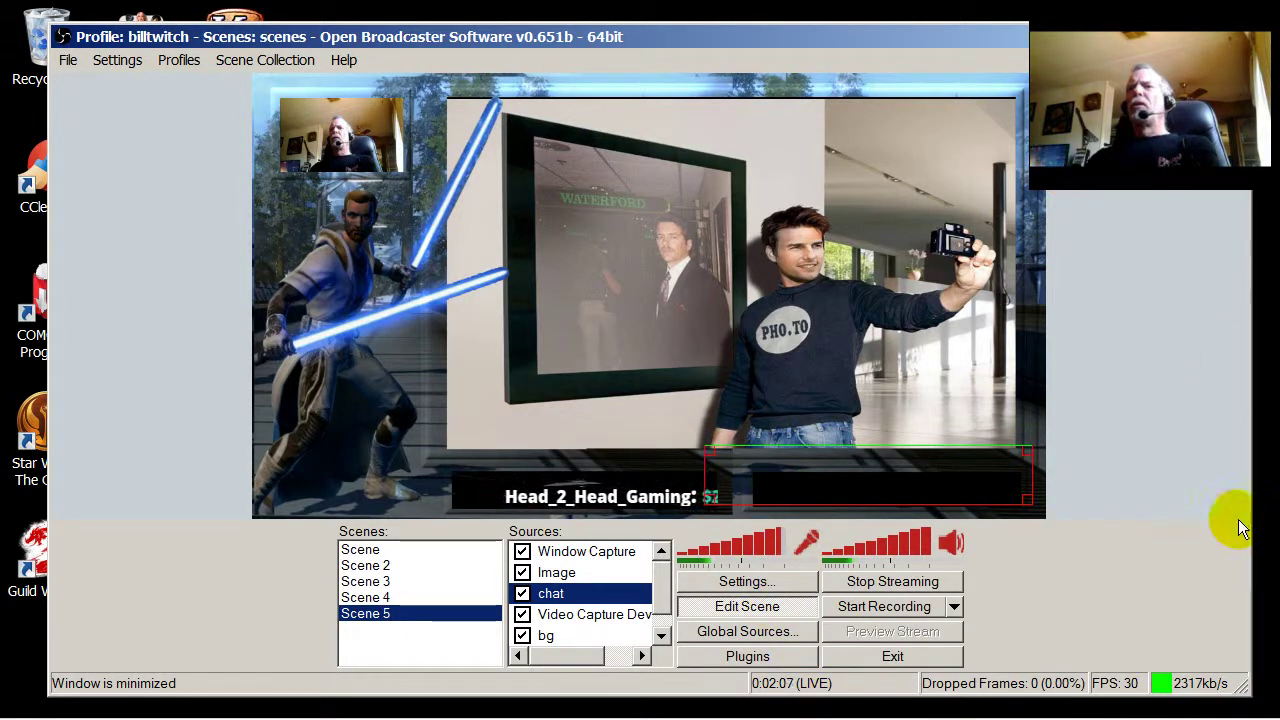
pyautogui.moveTo(1238, 684); pyautogui.dragTo(857, 480)
pyautogui.moveTo(966, 251); pyautogui.dragTo(1017, 534)
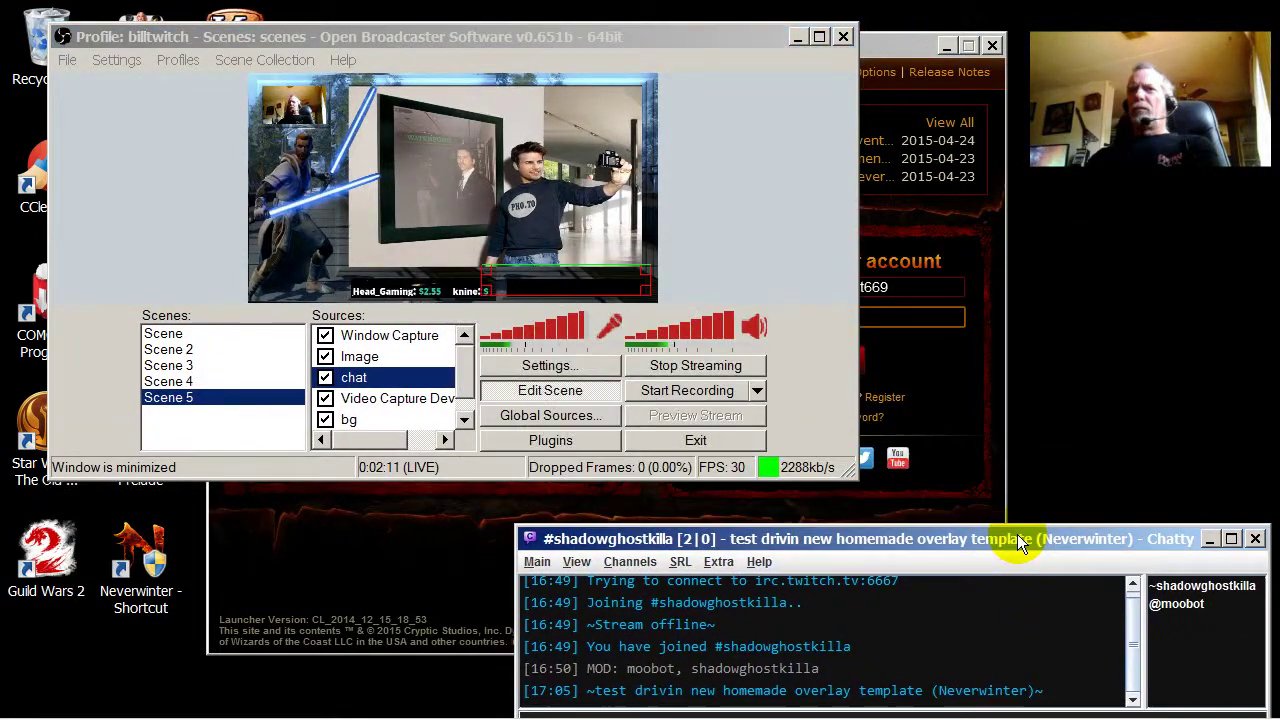
pyautogui.rightClick(573, 284)
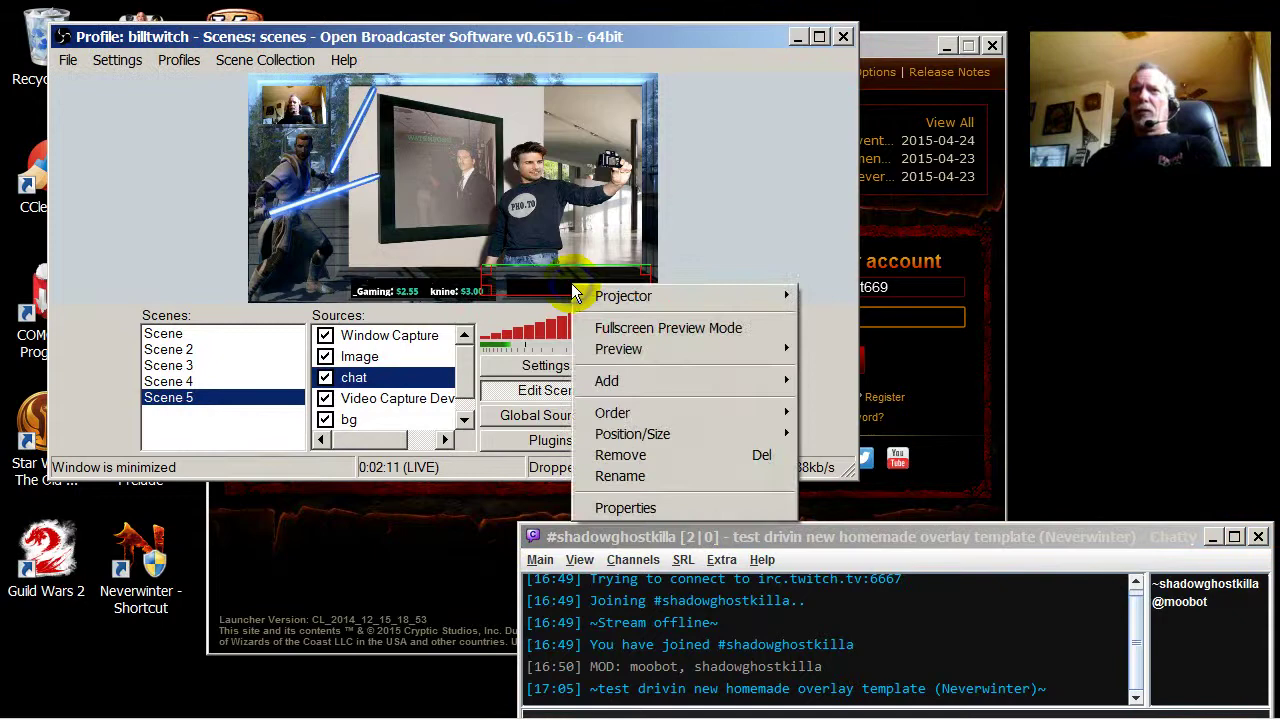
pyautogui.click(640, 507)
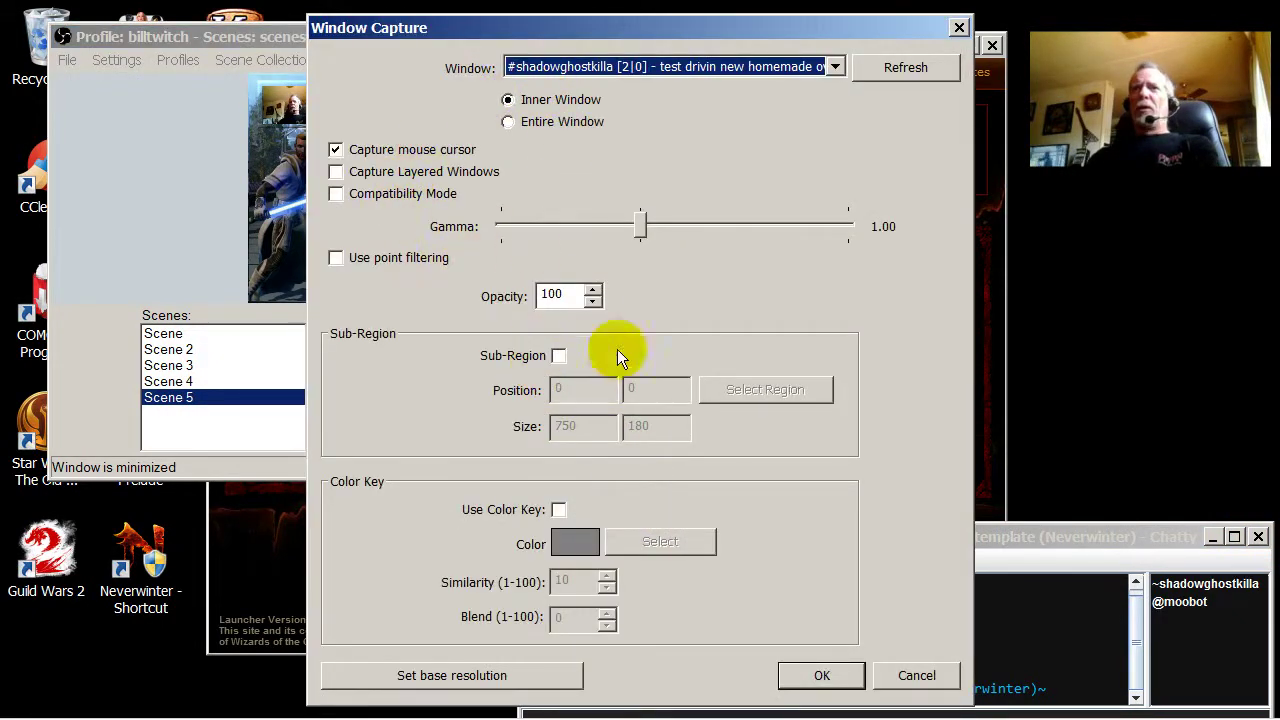
pyautogui.click(559, 356)
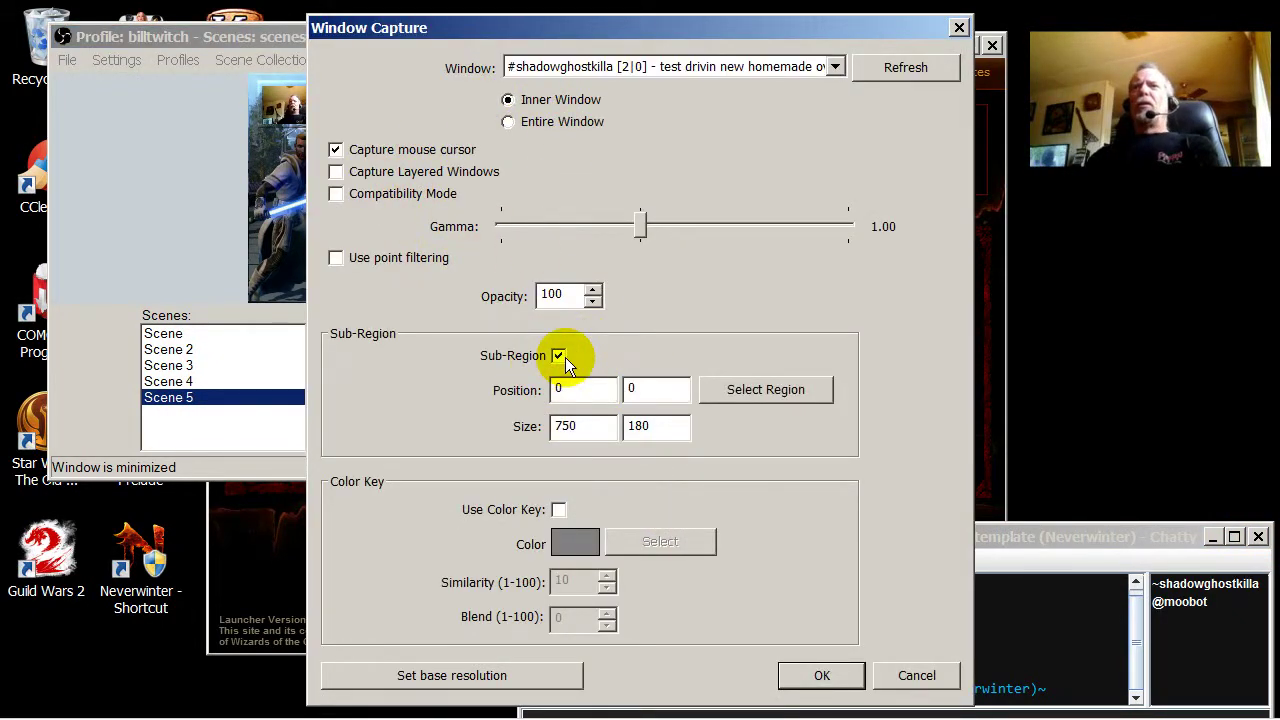
pyautogui.click(901, 678)
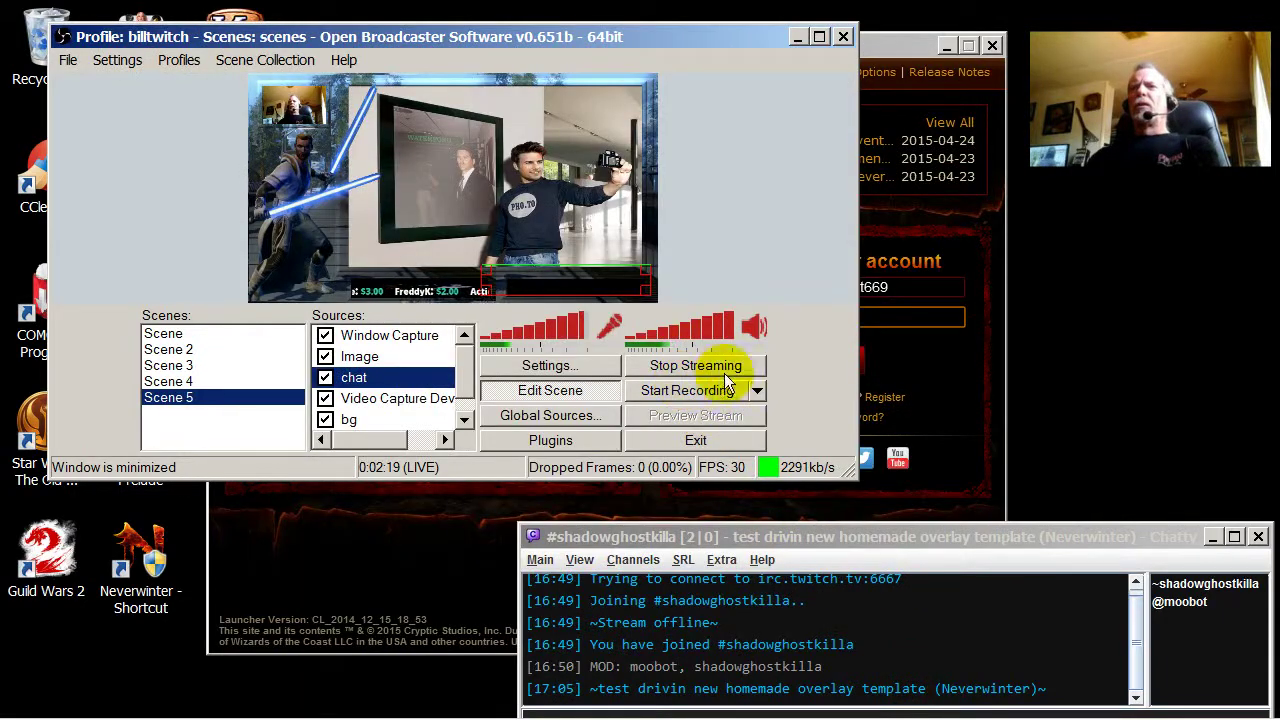
# Enable a sub-region for the chat source's window capture, drawn at position 131, 35 with size 452 x 119
pyautogui.rightClick(380, 385)
pyautogui.click(448, 518)
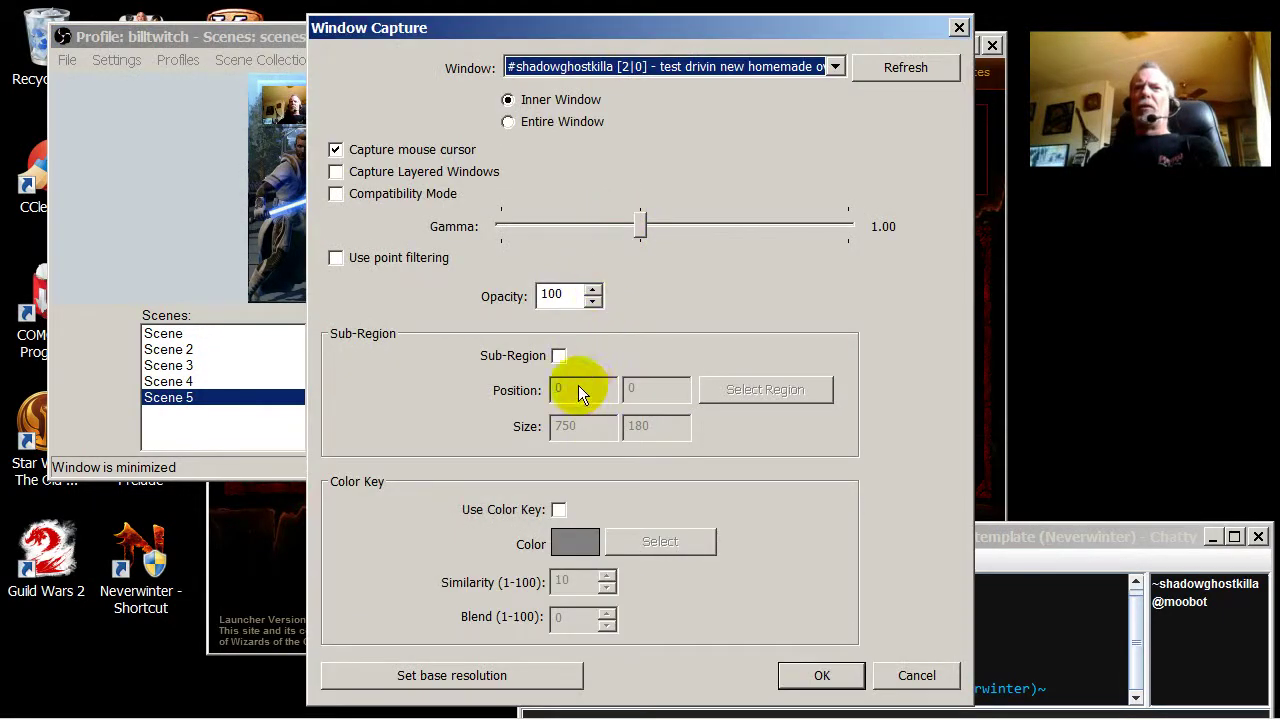
pyautogui.click(557, 355)
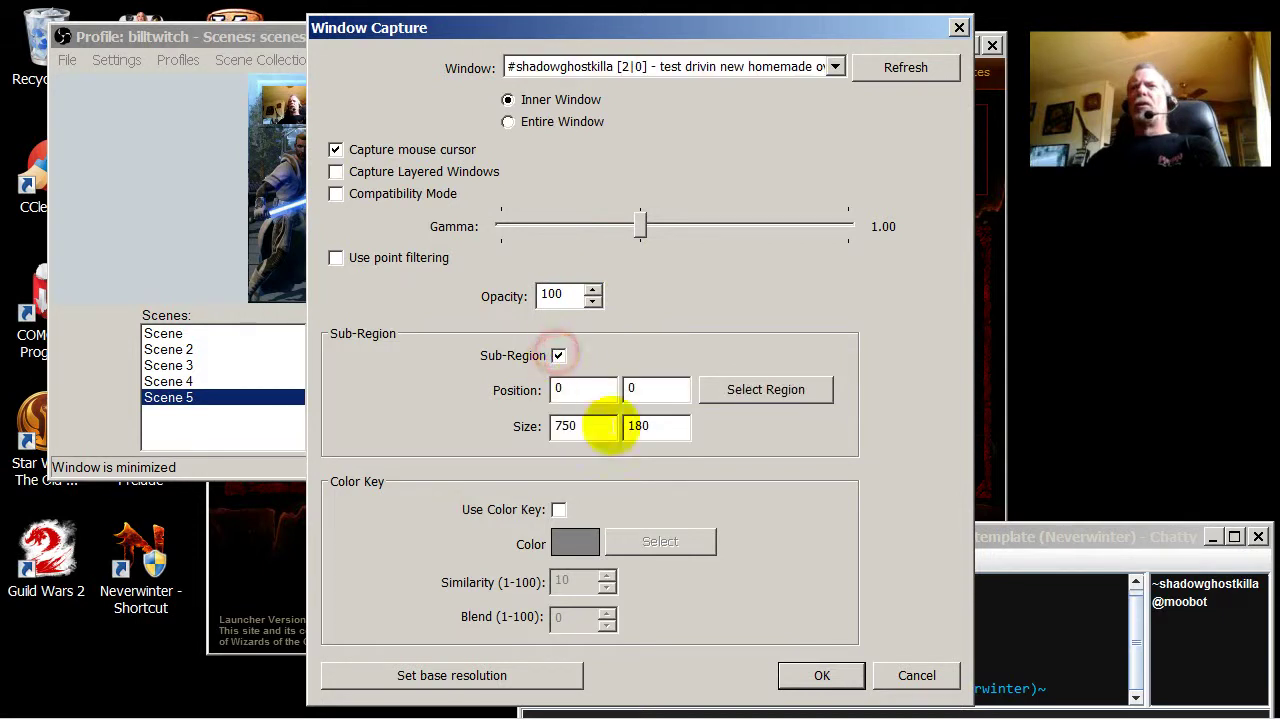
pyautogui.click(752, 395)
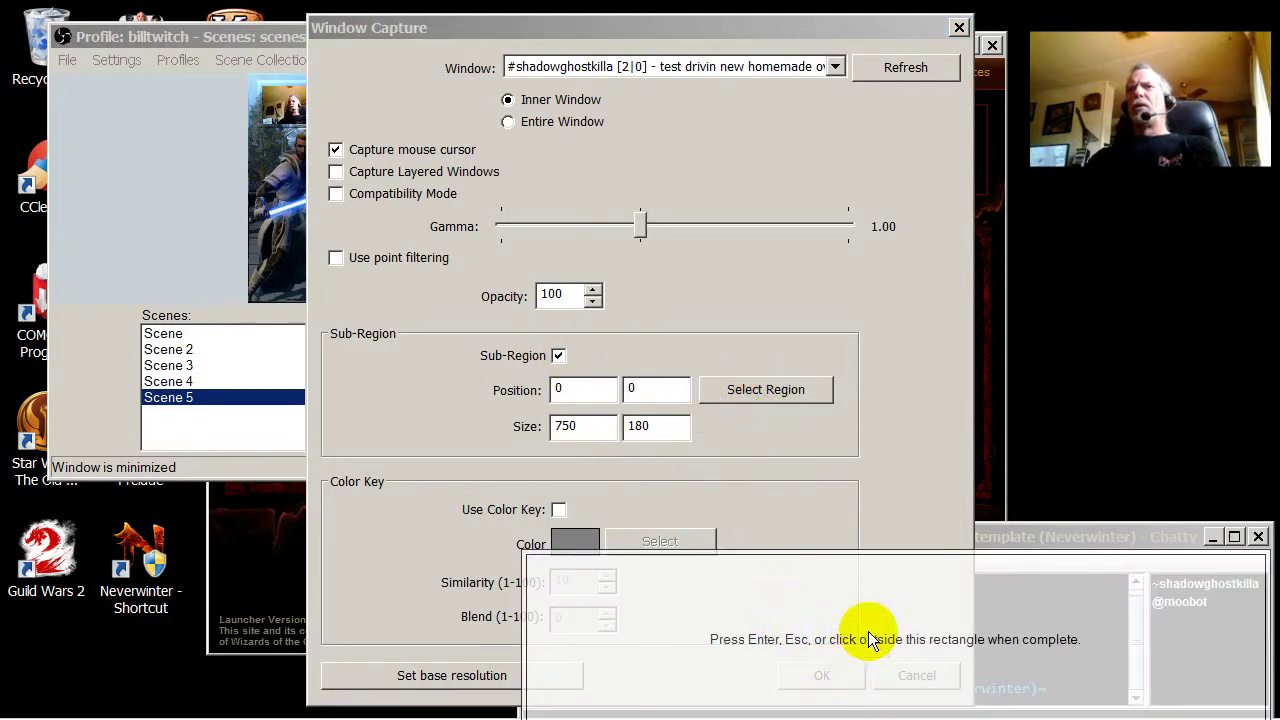
pyautogui.moveTo(522, 552); pyautogui.dragTo(848, 600)
pyautogui.moveTo(766, 571); pyautogui.dragTo(776, 568)
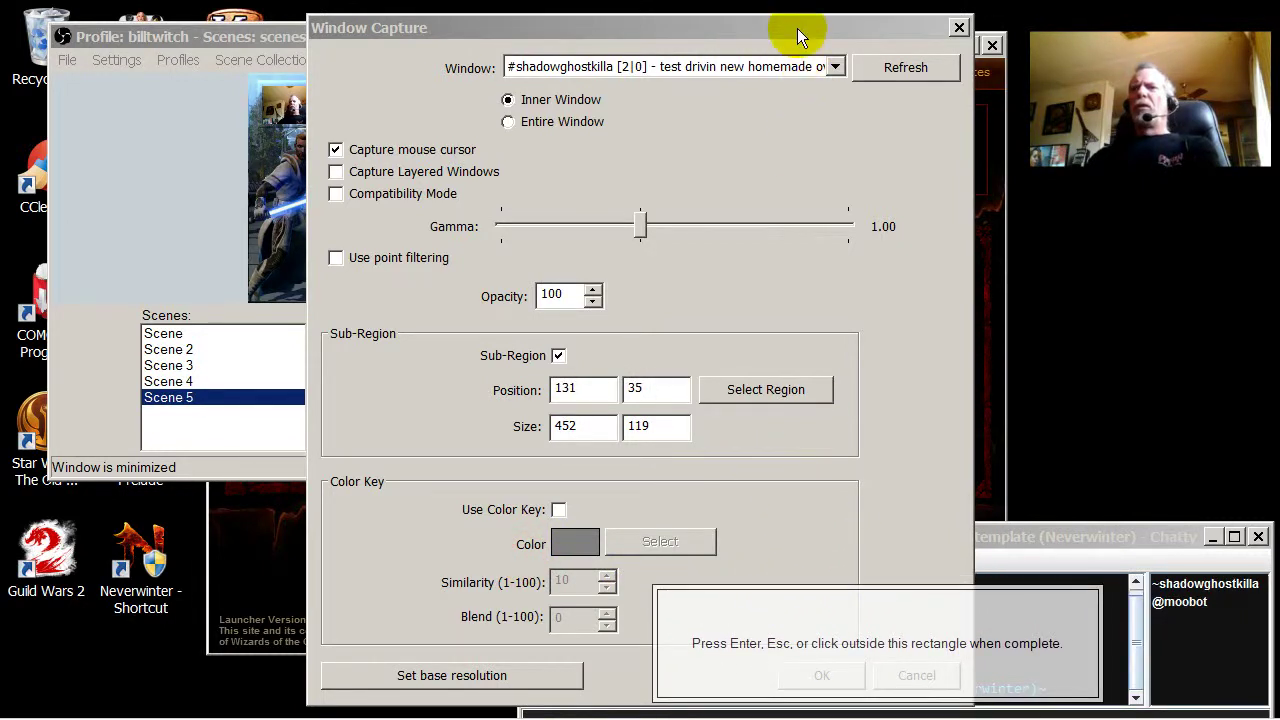
pyautogui.moveTo(797, 28); pyautogui.dragTo(560, 15)
pyautogui.click(585, 663)
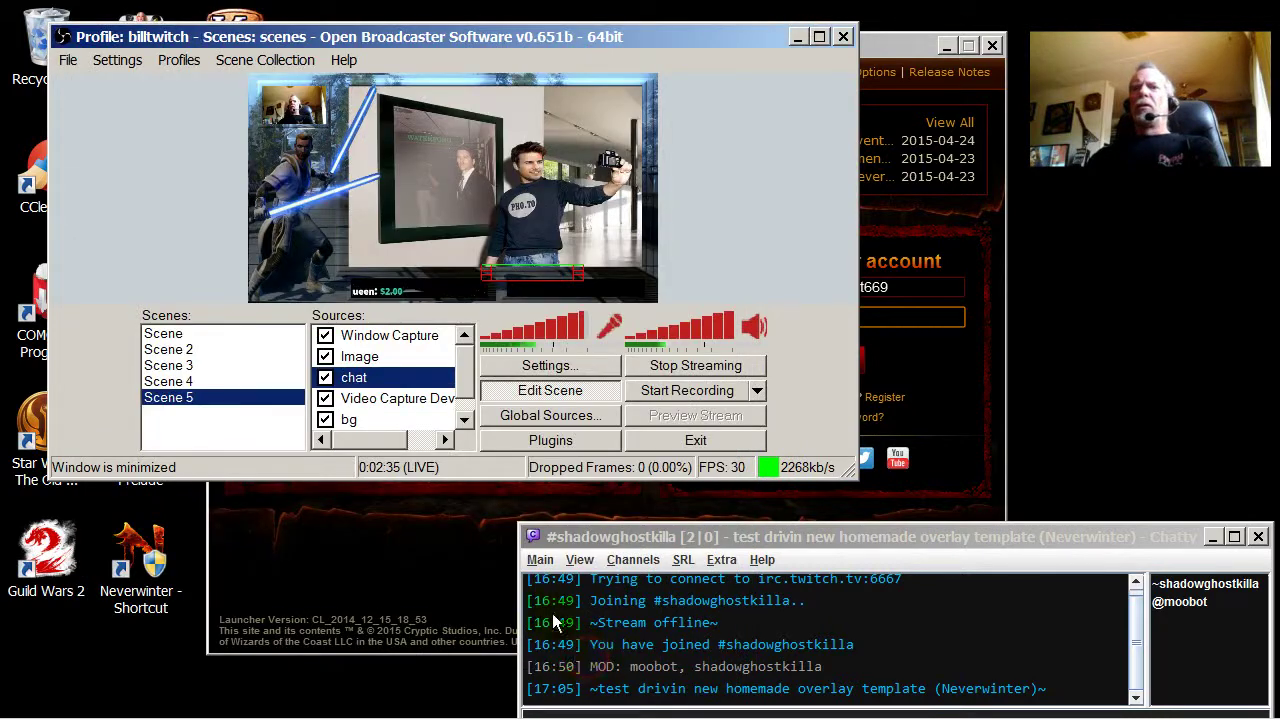
# Move the chat source into the overlay's empty black box and enlarge it in fullscreen preview, with Chatty moved mostly off screen
pyautogui.moveTo(563, 274); pyautogui.dragTo(613, 293)
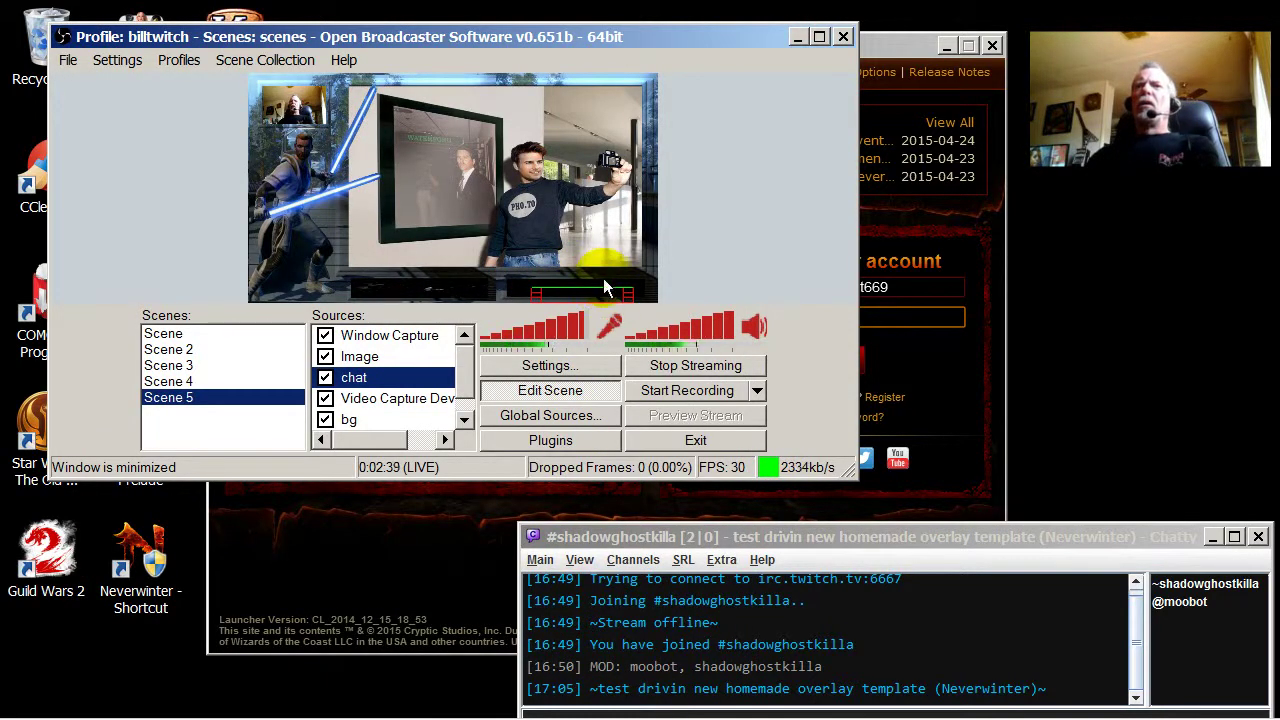
pyautogui.moveTo(804, 538); pyautogui.dragTo(1279, 530)
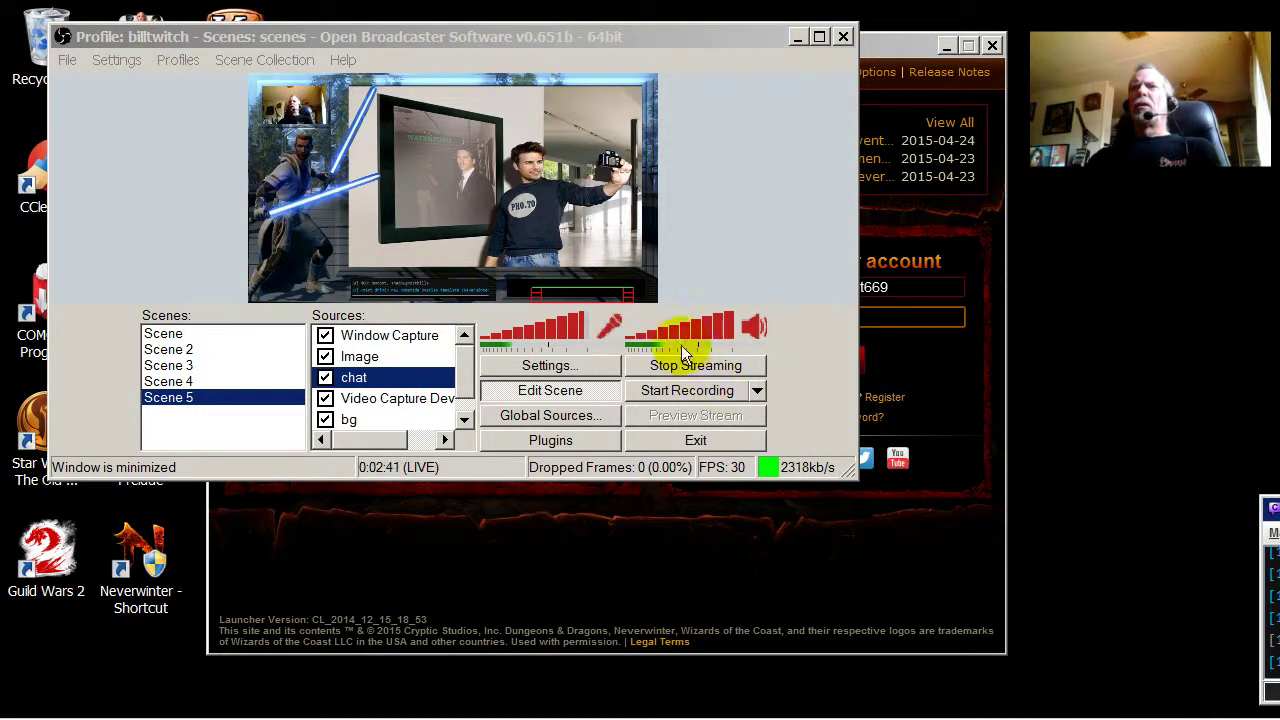
pyautogui.rightClick(515, 259)
pyautogui.click(600, 303)
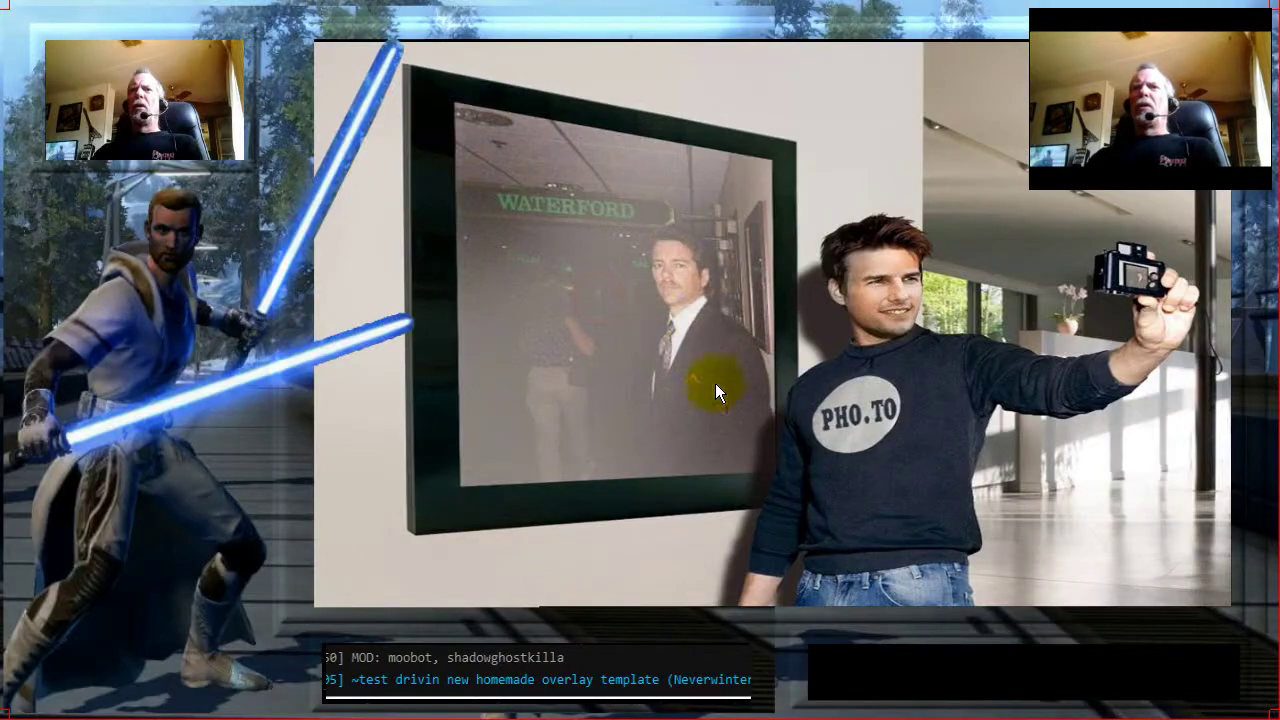
pyautogui.click(900, 677)
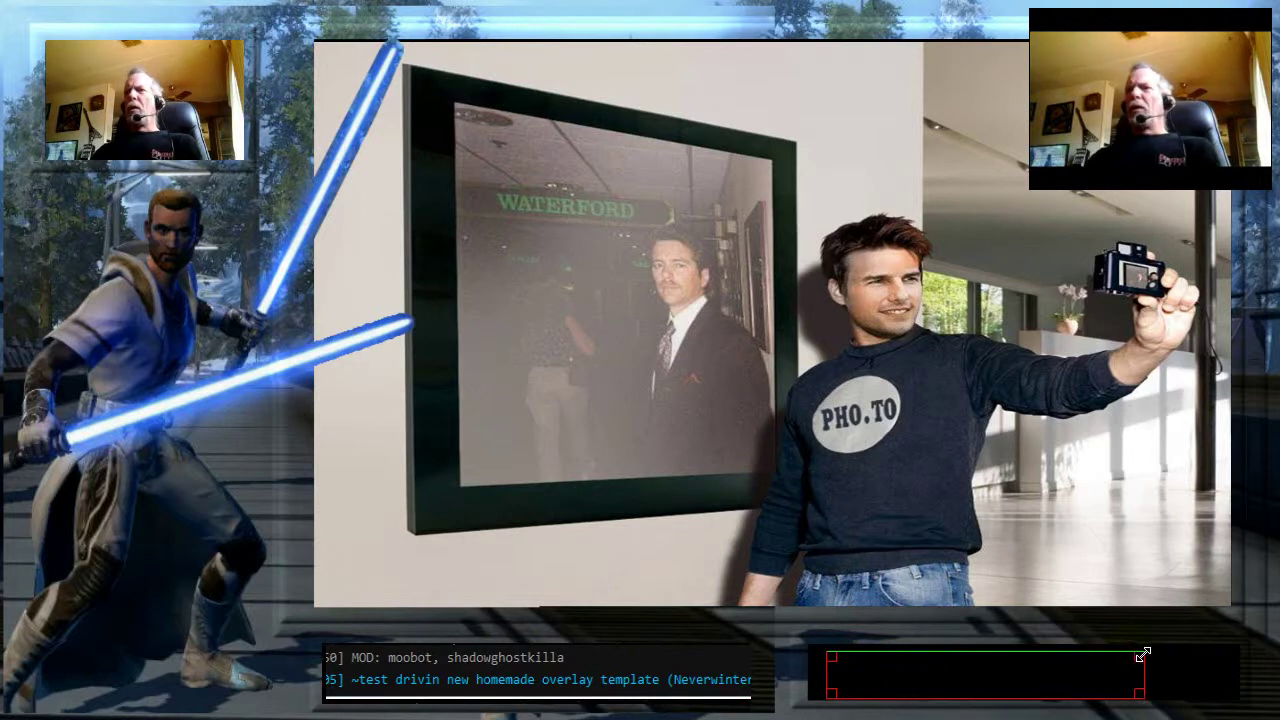
pyautogui.moveTo(1140, 653); pyautogui.dragTo(1194, 648)
# Redraw the chat capture's sub-region at position 22, 26 with size 452 x 119 and stretch the source across the empty black box
pyautogui.rightClick(954, 668)
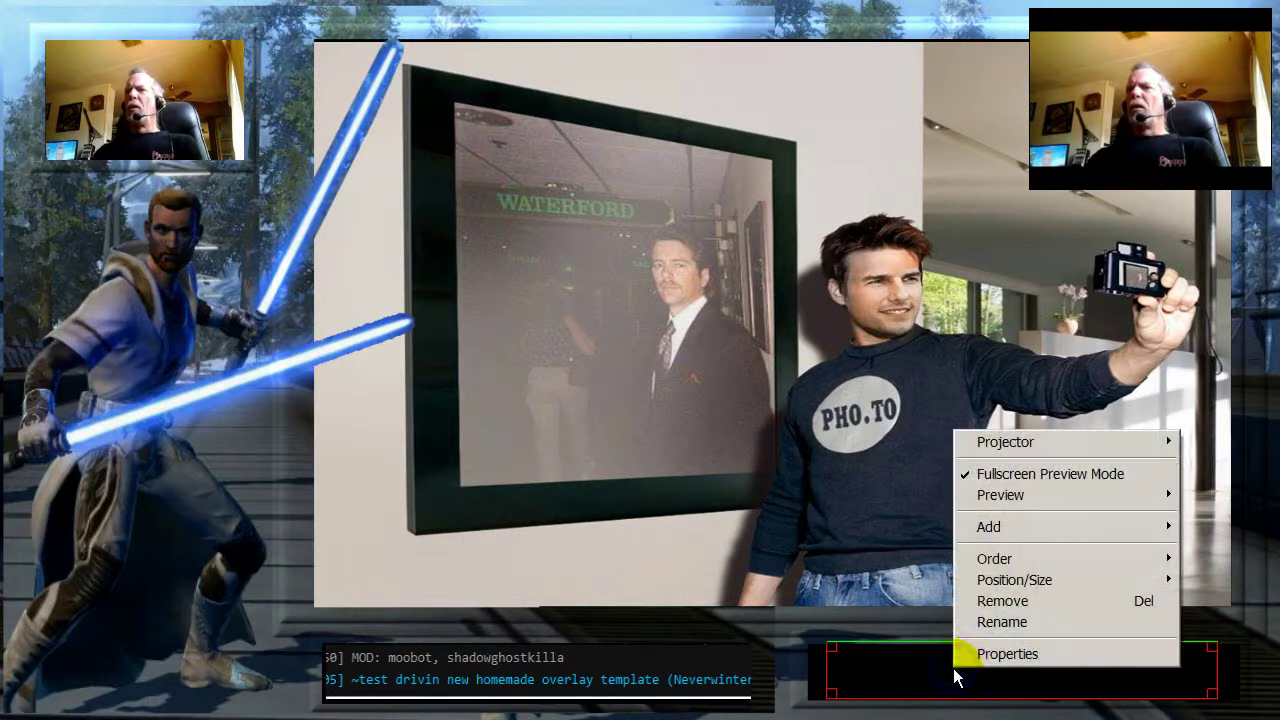
pyautogui.click(1012, 656)
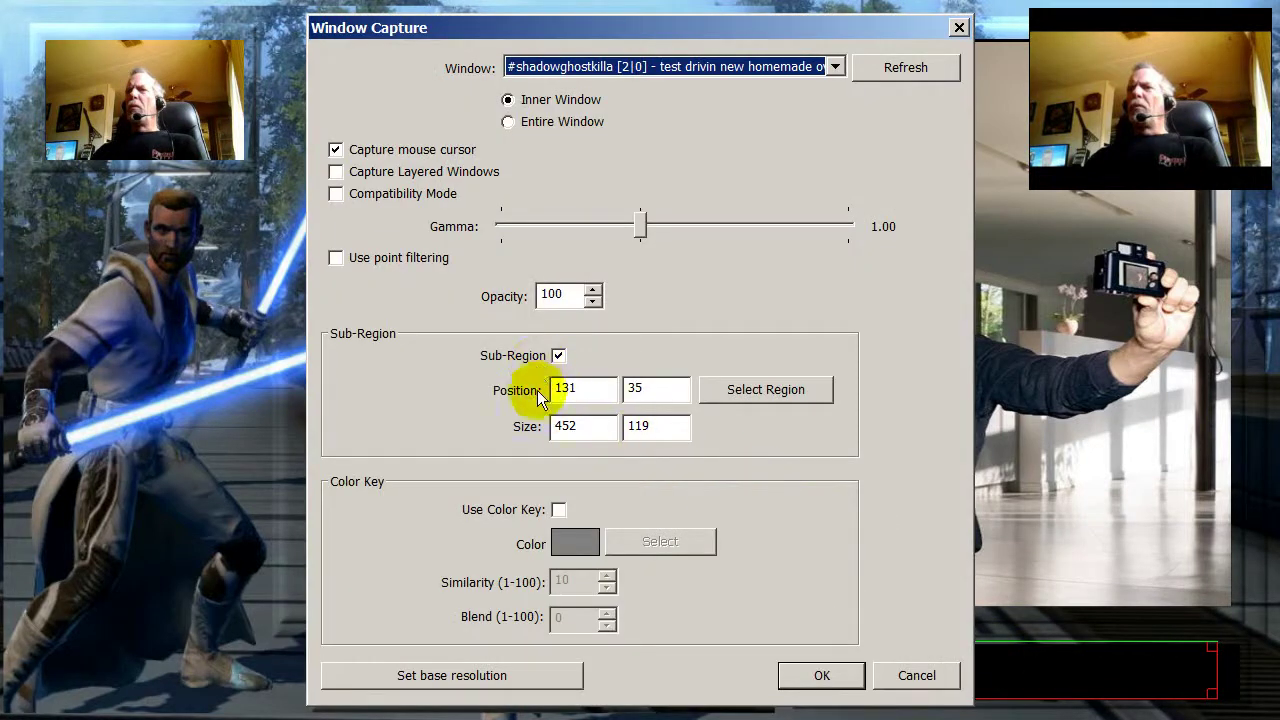
pyautogui.click(831, 66)
pyautogui.click(904, 68)
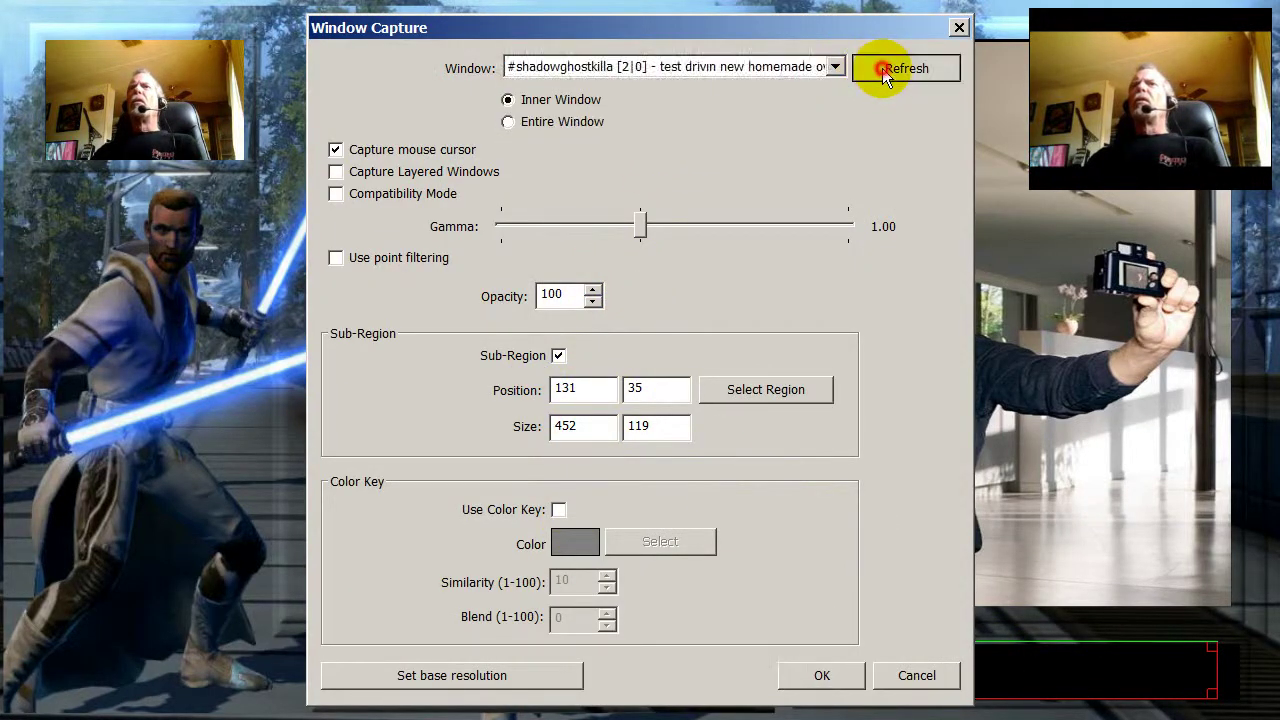
pyautogui.click(828, 68)
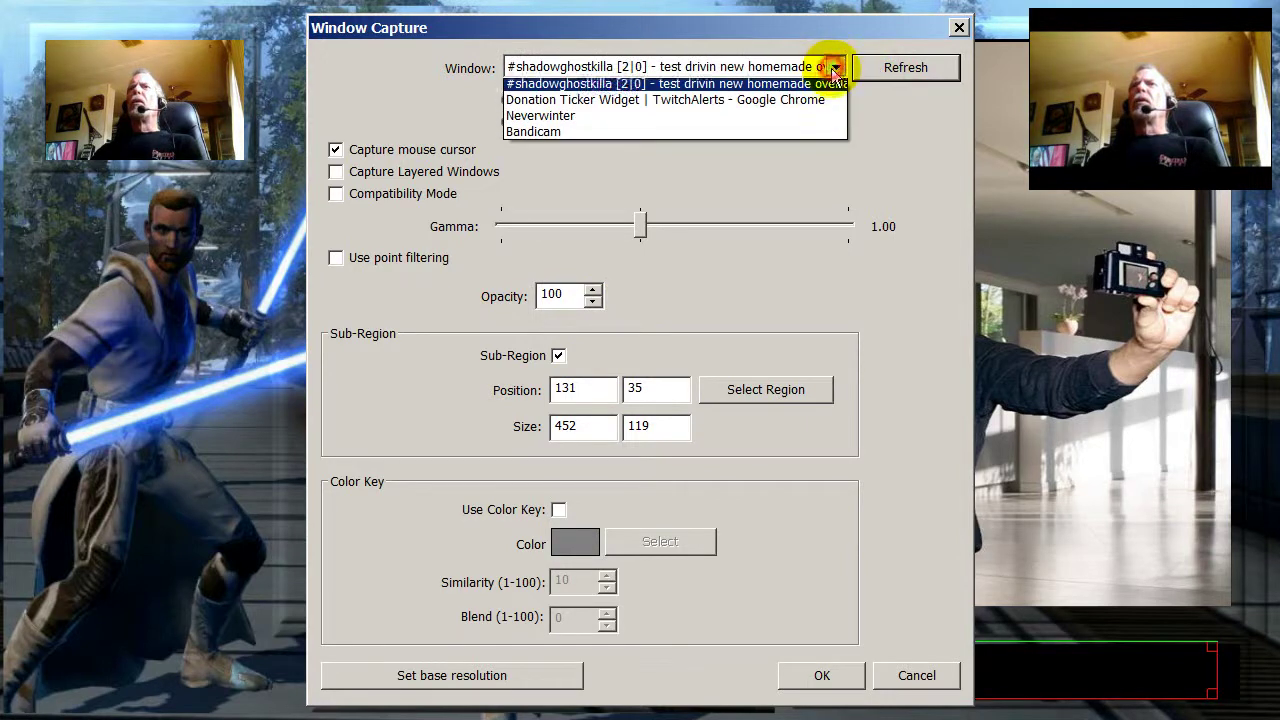
pyautogui.click(755, 184)
pyautogui.click(720, 400)
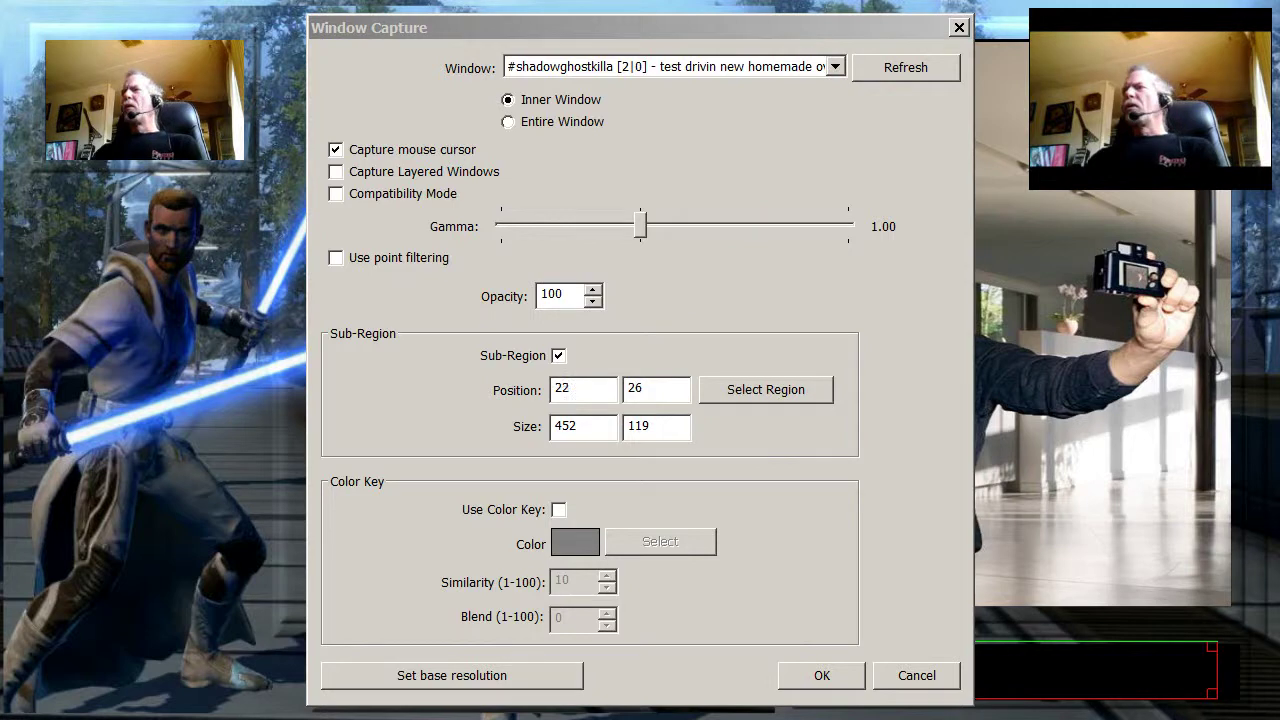
pyautogui.click(821, 675)
pyautogui.moveTo(879, 649)
pyautogui.mouseDown()
pyautogui.moveTo(810, 614)
pyautogui.moveTo(740, 396)
pyautogui.moveTo(844, 627)
pyautogui.moveTo(899, 659)
pyautogui.moveTo(871, 652)
pyautogui.mouseUp()
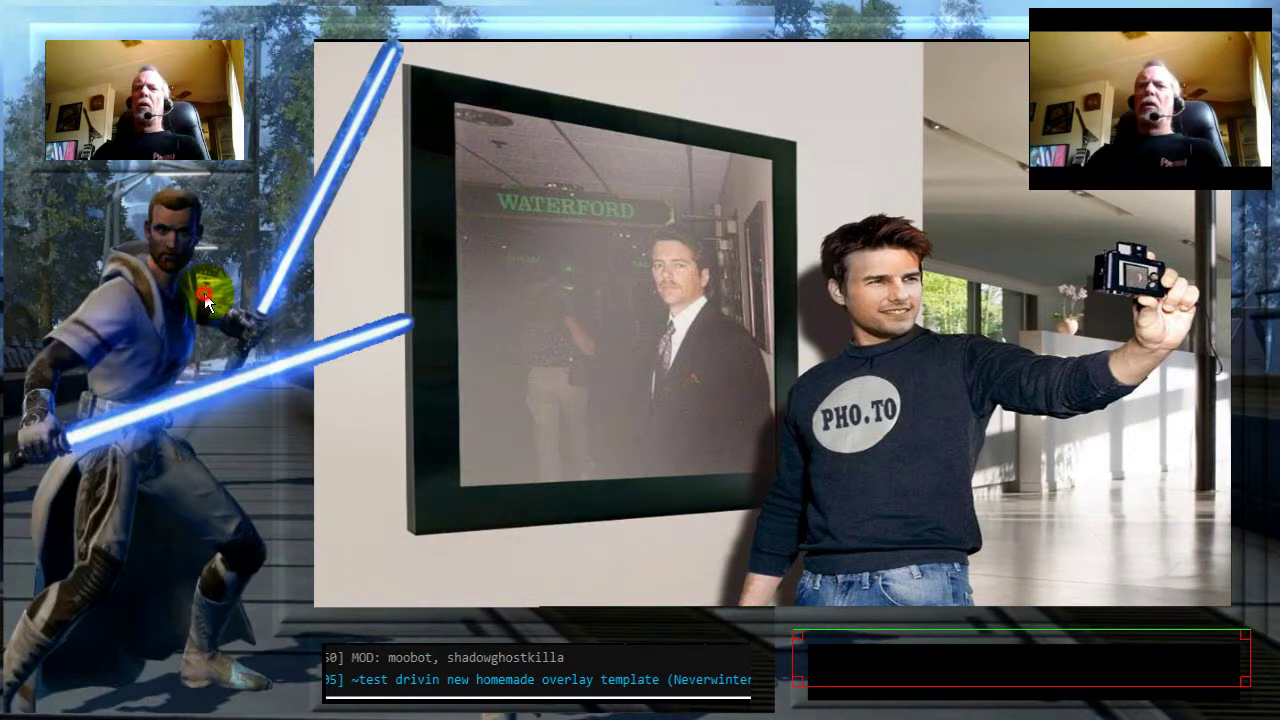
# Leave fullscreen preview mode and stop the live stream
pyautogui.click(245, 318)
pyautogui.rightClick(283, 337)
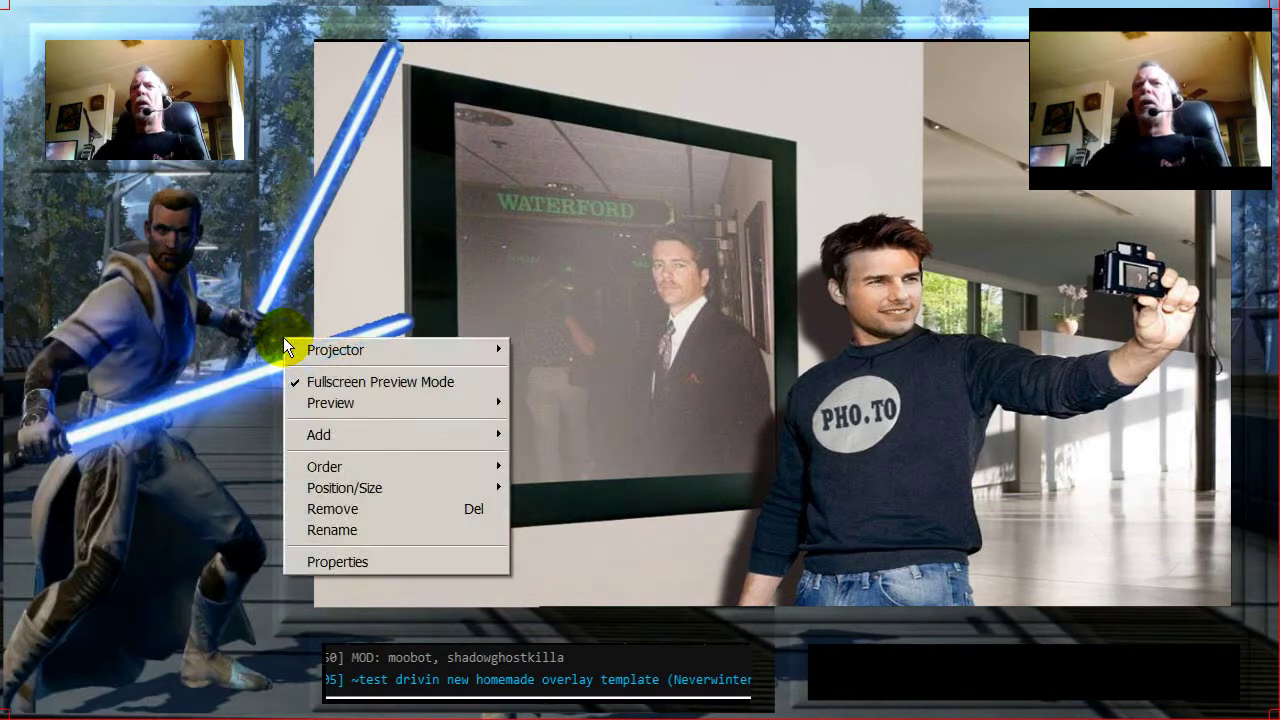
pyautogui.press('Escape')
pyautogui.press('Escape')
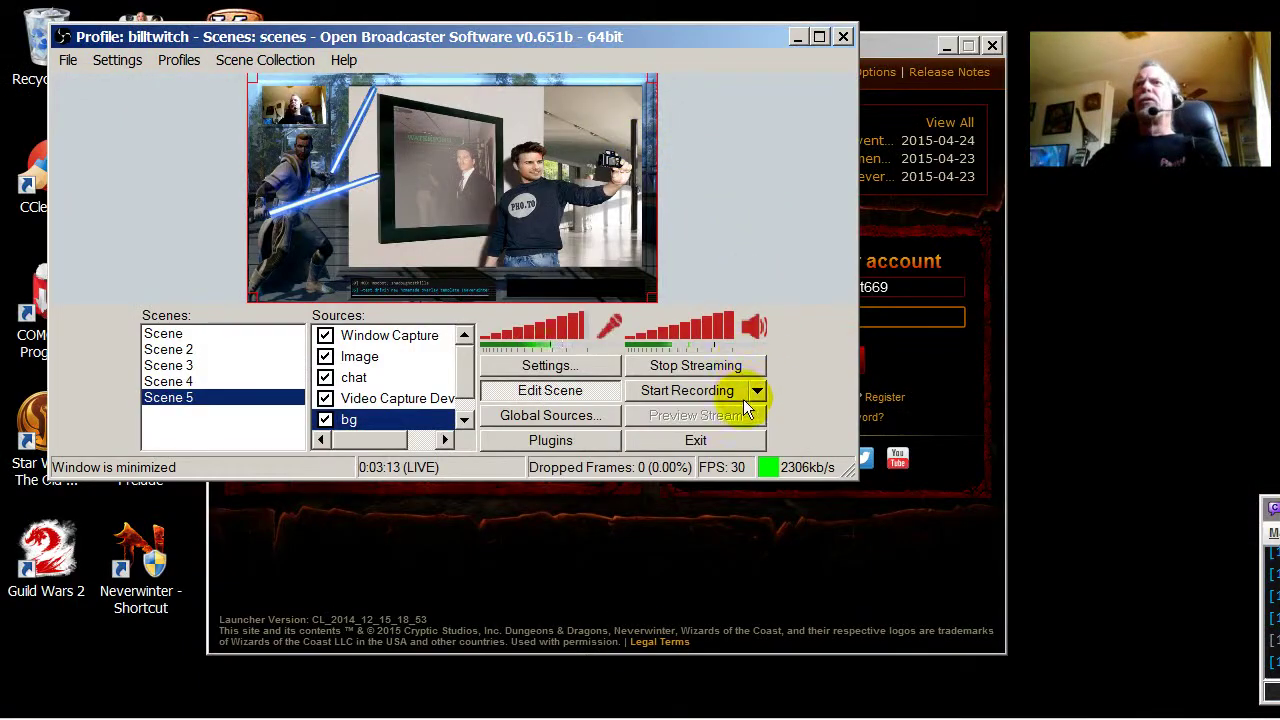
pyautogui.click(694, 368)
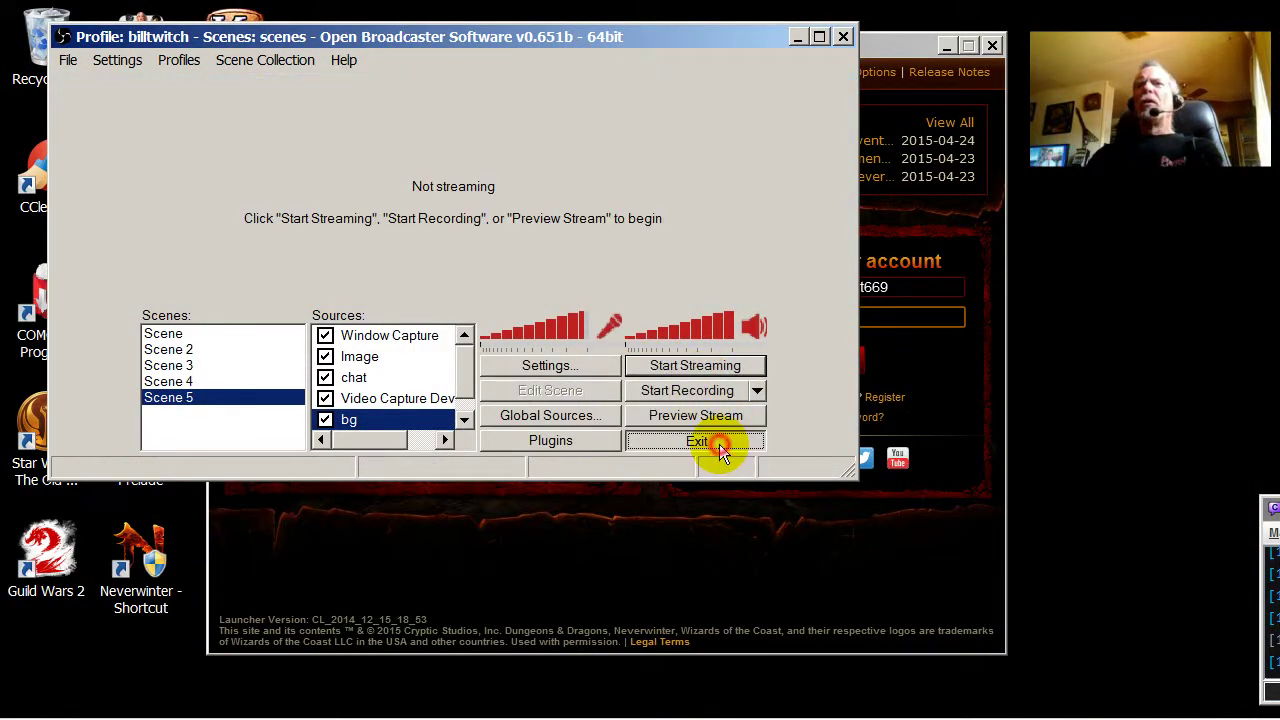